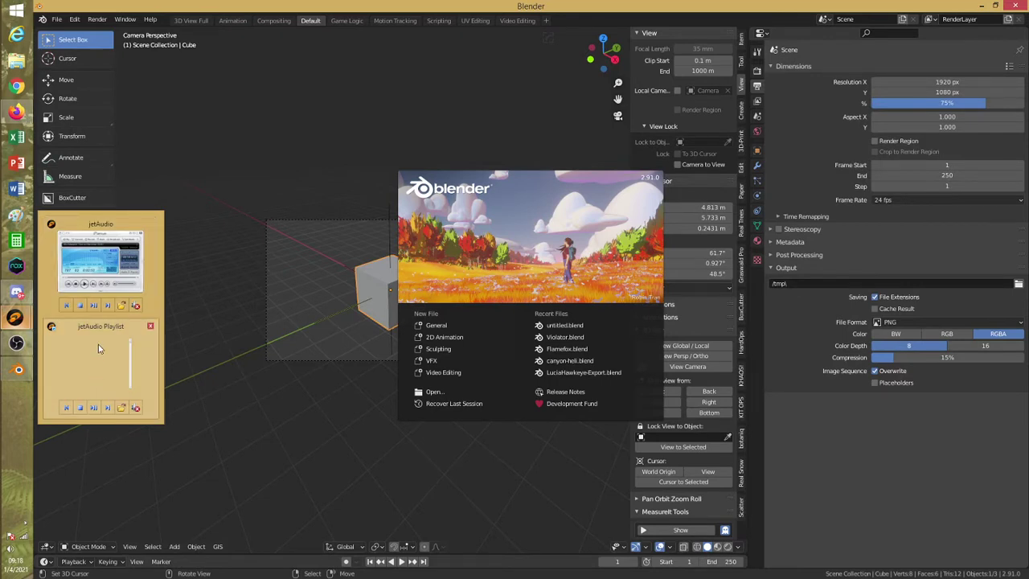
# Switch to jetAudio, stop the current track, start another one playing and minimize the player
pyautogui.click(100, 261)
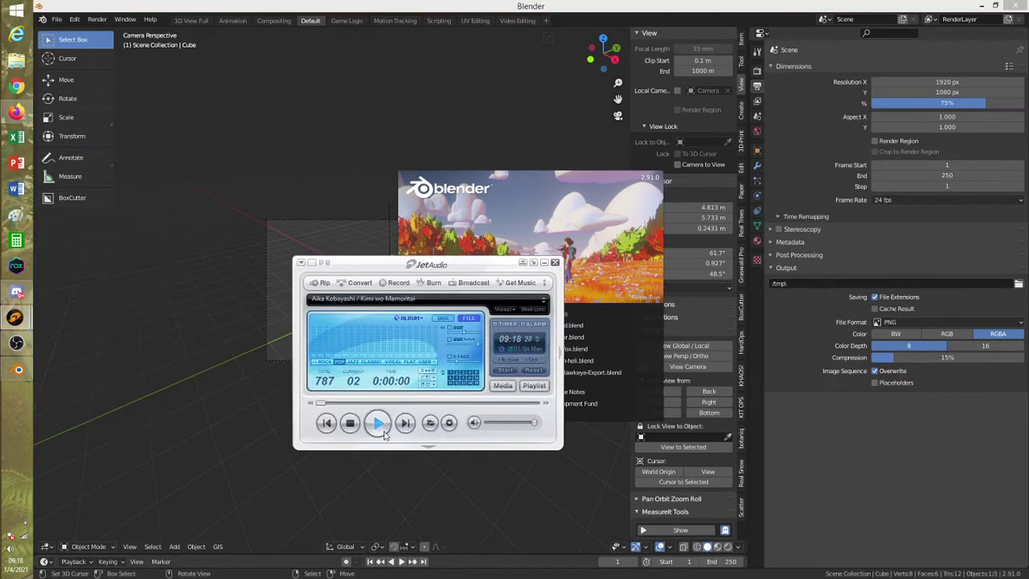
pyautogui.click(378, 423)
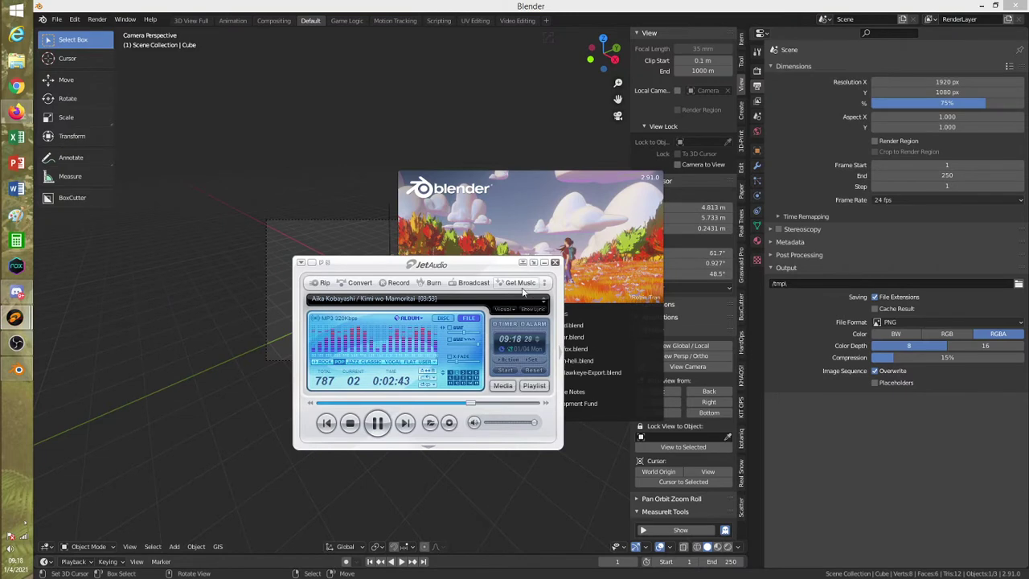
pyautogui.click(342, 429)
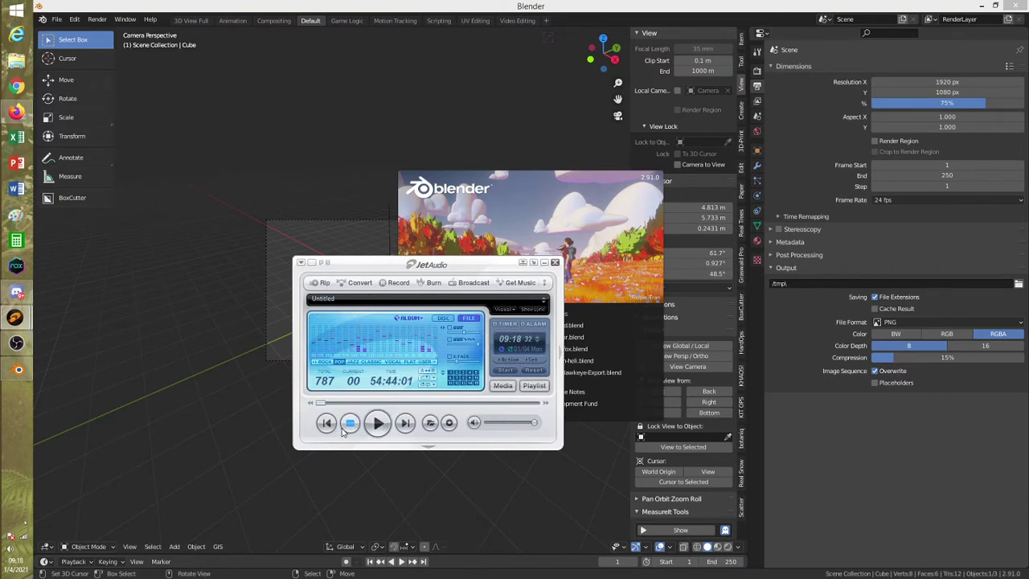
pyautogui.click(378, 423)
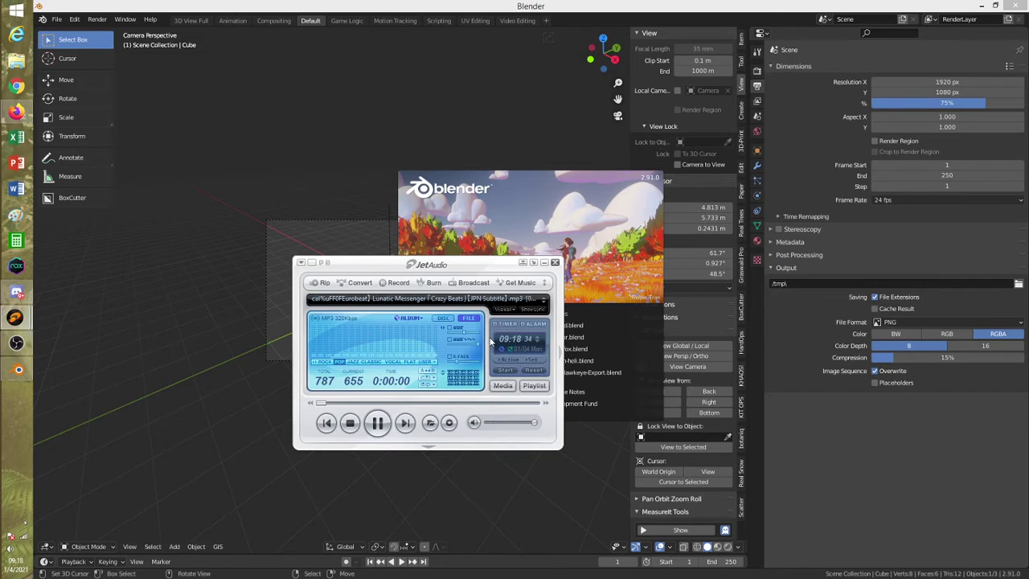
pyautogui.click(544, 264)
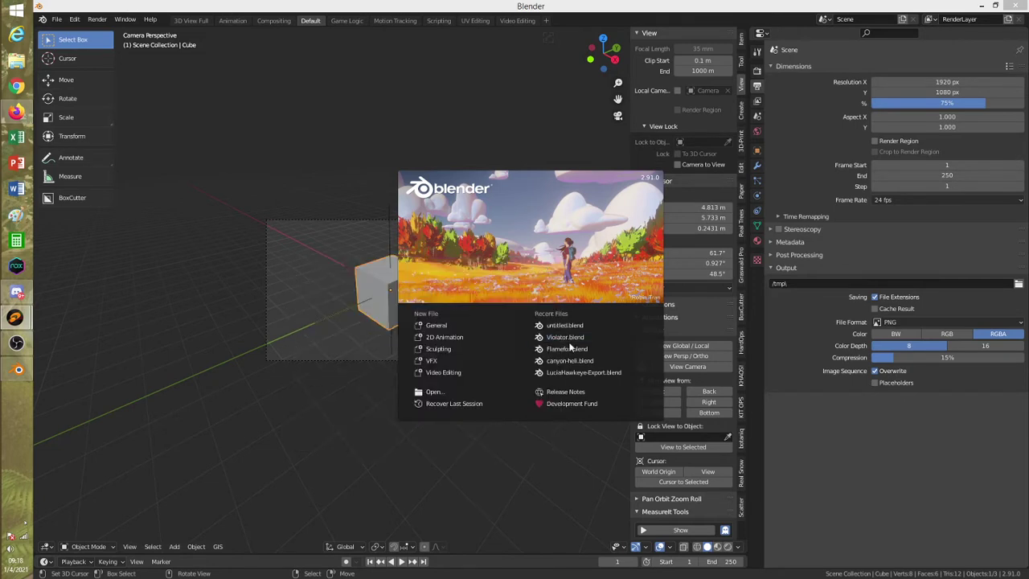
# Dismiss the splash screen and delete the default cube from the scene
pyautogui.click(404, 300)
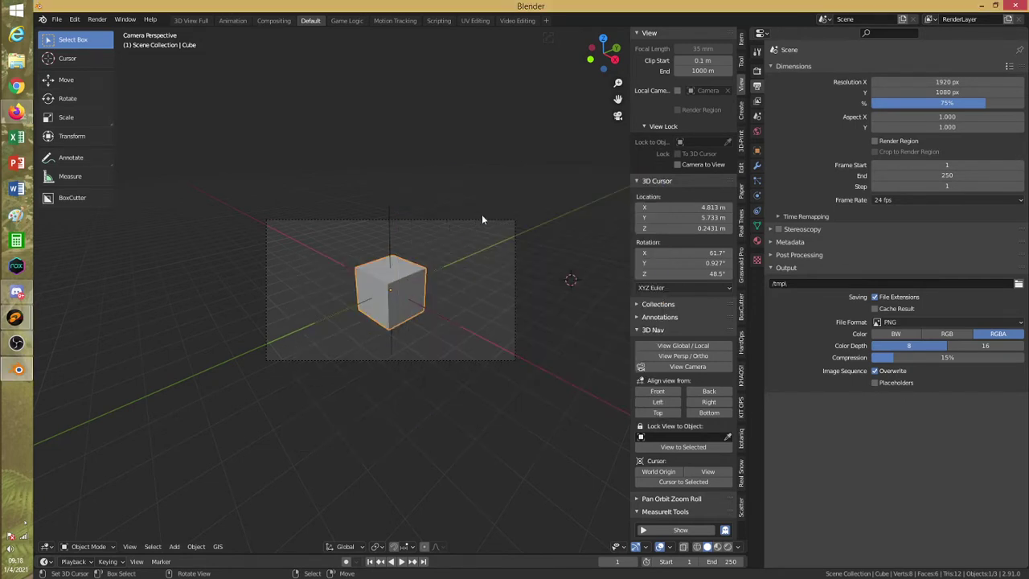
pyautogui.moveTo(464, 210); pyautogui.dragTo(440, 245, button='middle')
pyautogui.scroll(2, 439, 245)
pyautogui.press('x')
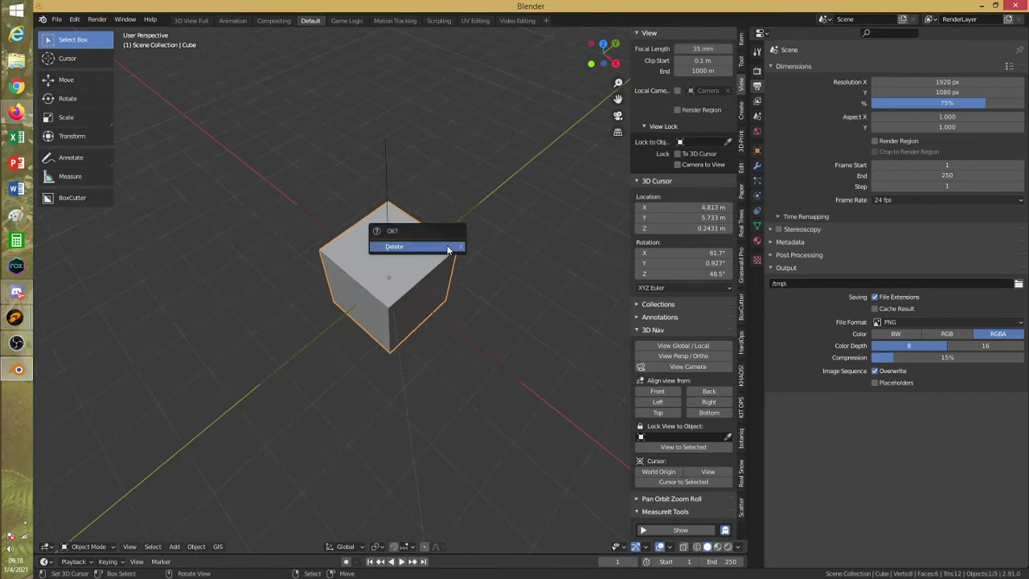
pyautogui.click(394, 245)
# Snap the 3D cursor to the active empty at the world origin and deselect the empty
pyautogui.hotkey('shift', 's')
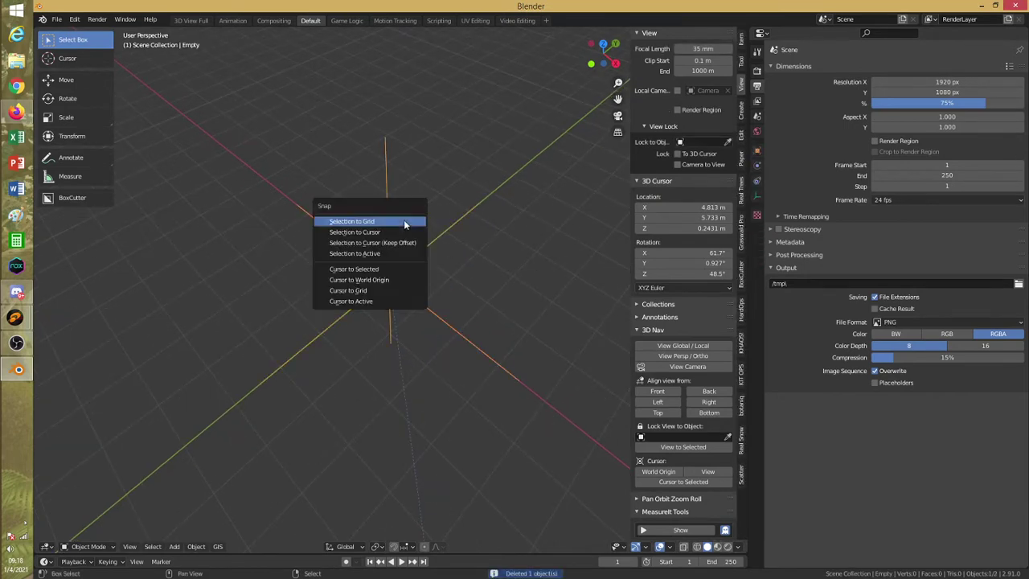
pyautogui.click(384, 300)
pyautogui.rightClick(343, 312)
pyautogui.moveTo(458, 276); pyautogui.dragTo(372, 251, button='middle')
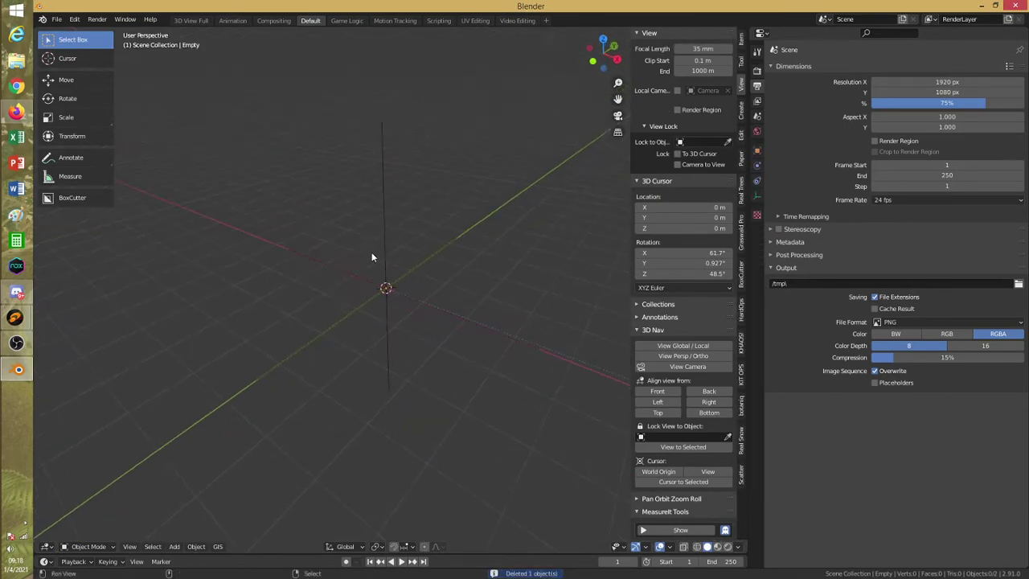
# Add a UV sphere at the 3D cursor and set its rings to 8
pyautogui.rightClick(372, 257)
pyautogui.moveTo(430, 348)
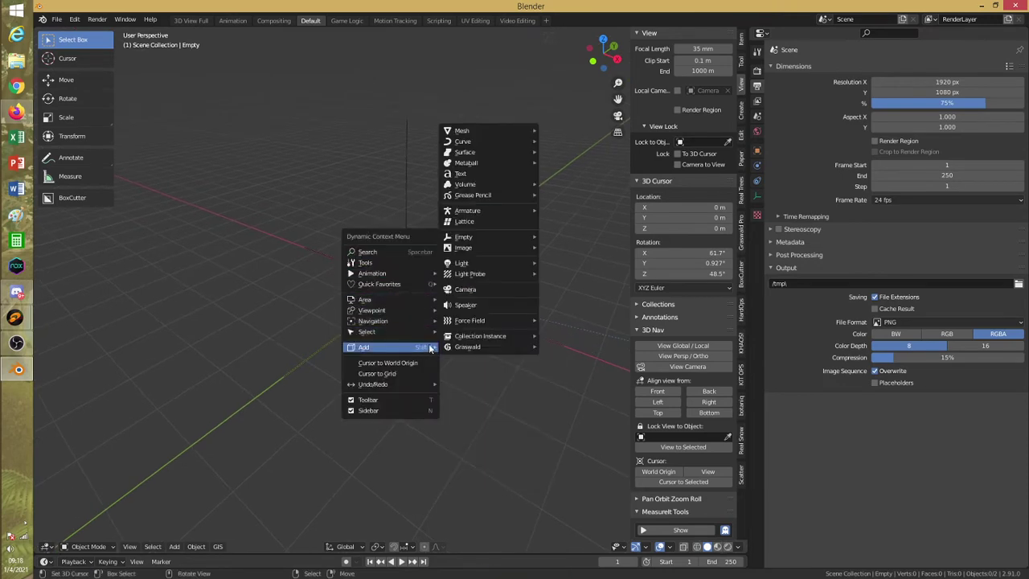
pyautogui.moveTo(529, 131)
pyautogui.click(580, 164)
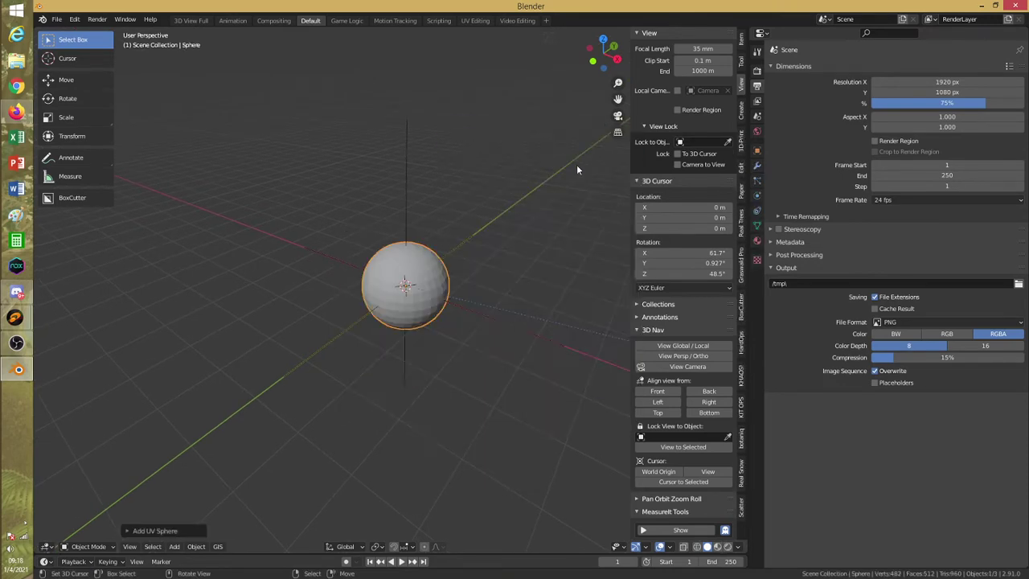
pyautogui.click(148, 530)
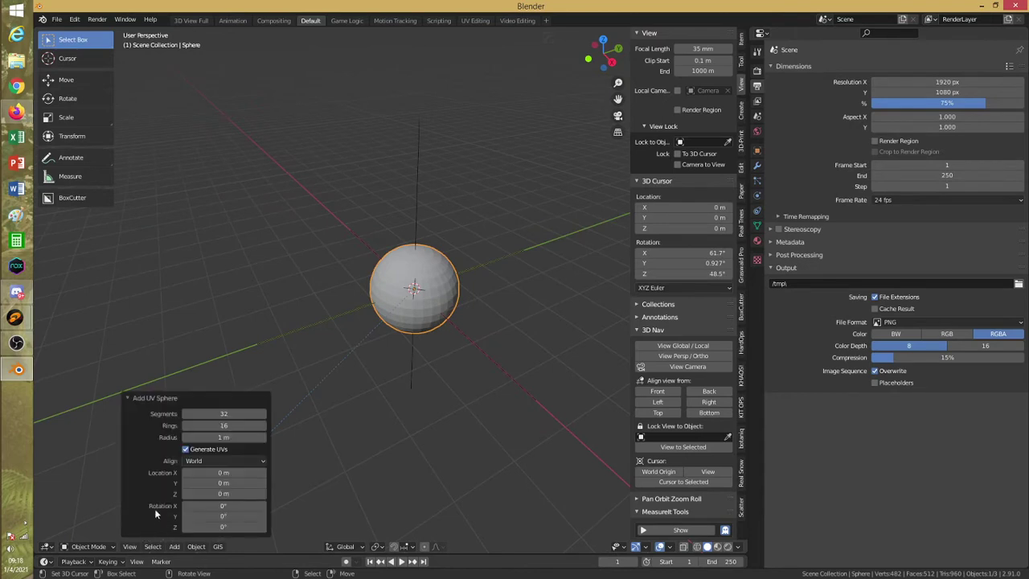
pyautogui.click(219, 426)
pyautogui.write('8')
pyautogui.press('Return')
pyautogui.click(132, 400)
# Rotate the sphere 90° about X and stretch it along Y to about twice its length
pyautogui.press('r')
pyautogui.press('x')
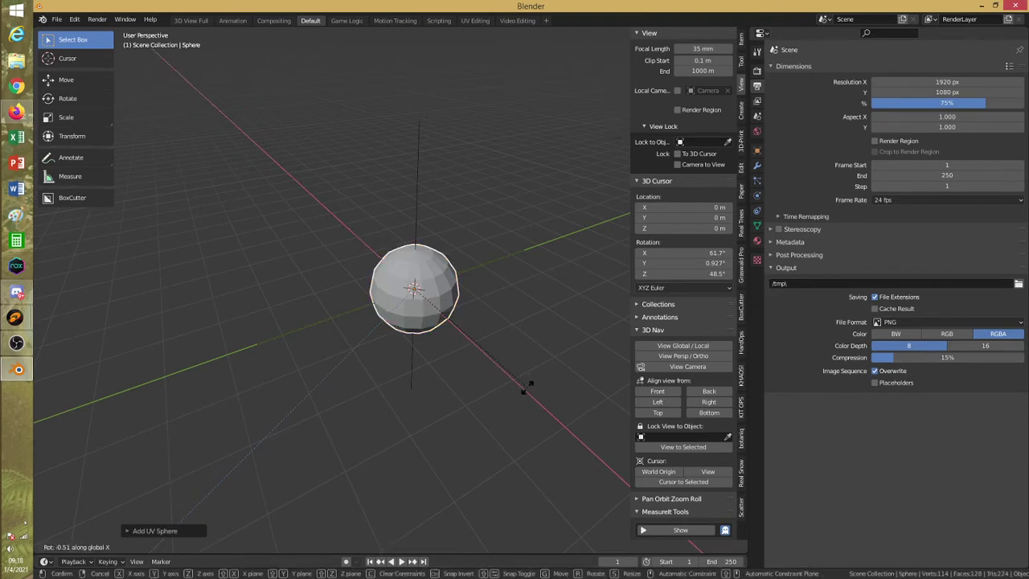
pyautogui.click(527, 387)
pyautogui.moveTo(528, 386); pyautogui.dragTo(408, 366, button='middle')
pyautogui.press('s')
pyautogui.press('y')
pyautogui.click(520, 356)
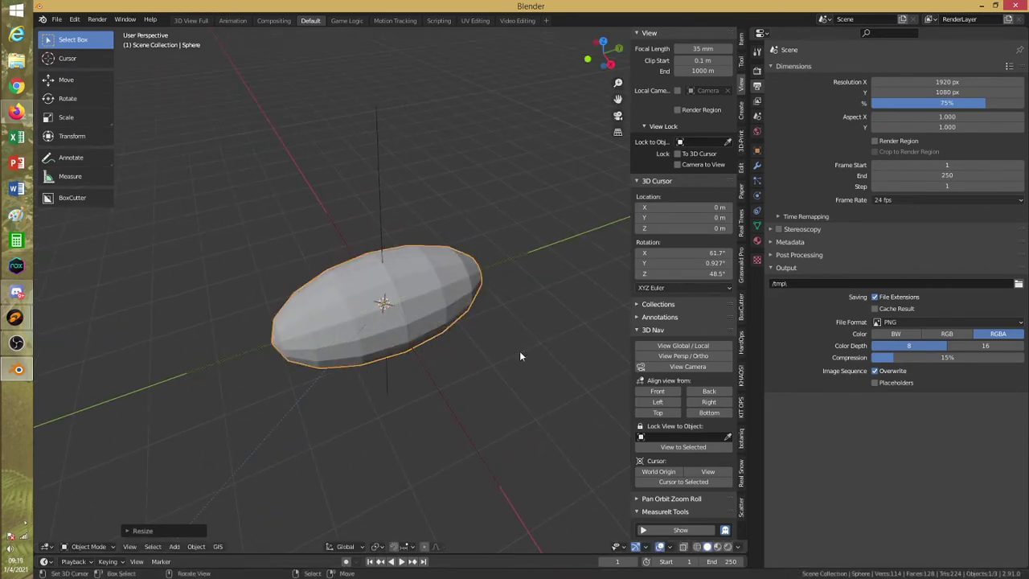
# Delete the vertices of the stretched sphere's positive-Y half in Edit Mode, leaving an open rounded nose
pyautogui.moveTo(520, 356); pyautogui.dragTo(424, 416, button='middle')
pyautogui.click(89, 547)
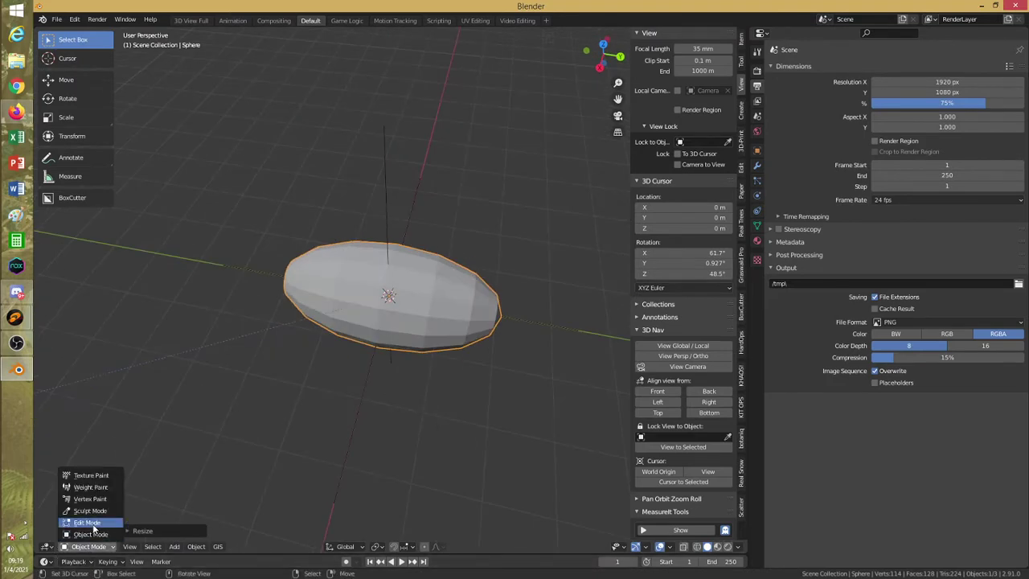
pyautogui.click(87, 523)
pyautogui.hotkey('alt', 'a')
pyautogui.moveTo(422, 229); pyautogui.dragTo(508, 358)
pyautogui.press('x')
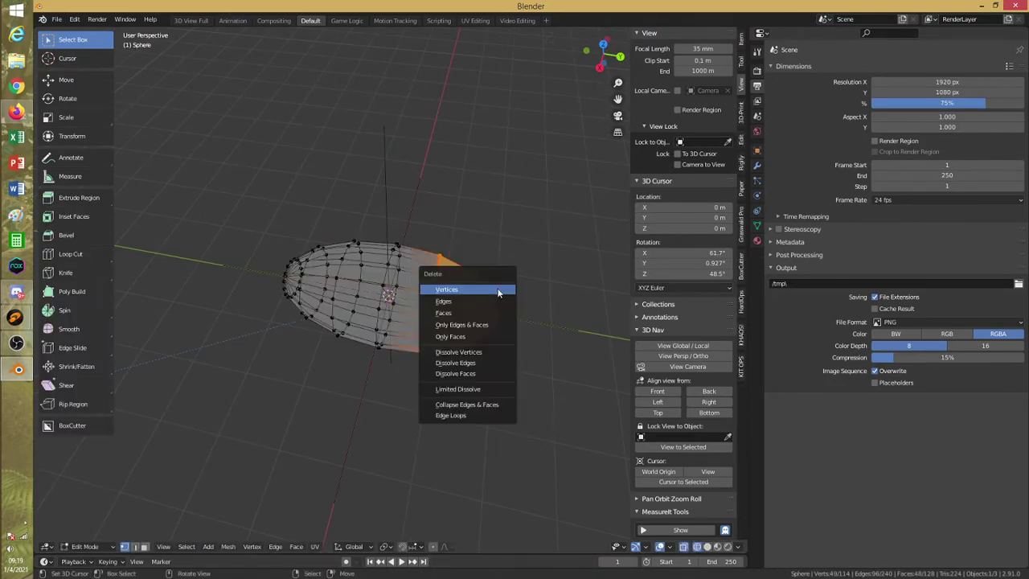
pyautogui.click(498, 292)
# Extrude the nose's open rim along Y into a long tube and return to Object Mode
pyautogui.moveTo(384, 331); pyautogui.dragTo(330, 354, button='middle')
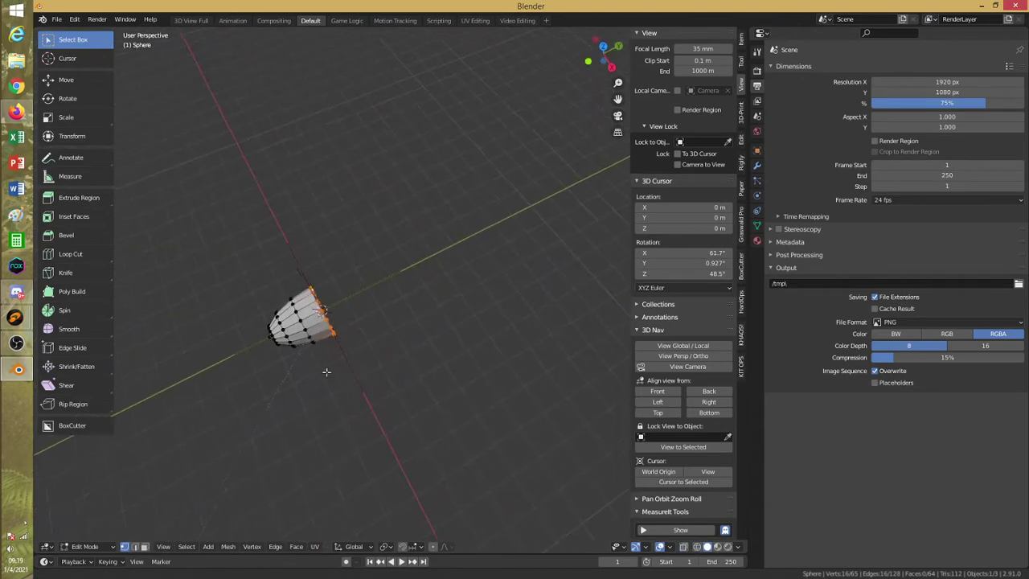
pyautogui.press('e')
pyautogui.press('y')
pyautogui.click(486, 283)
pyautogui.scroll(-2, 487, 283)
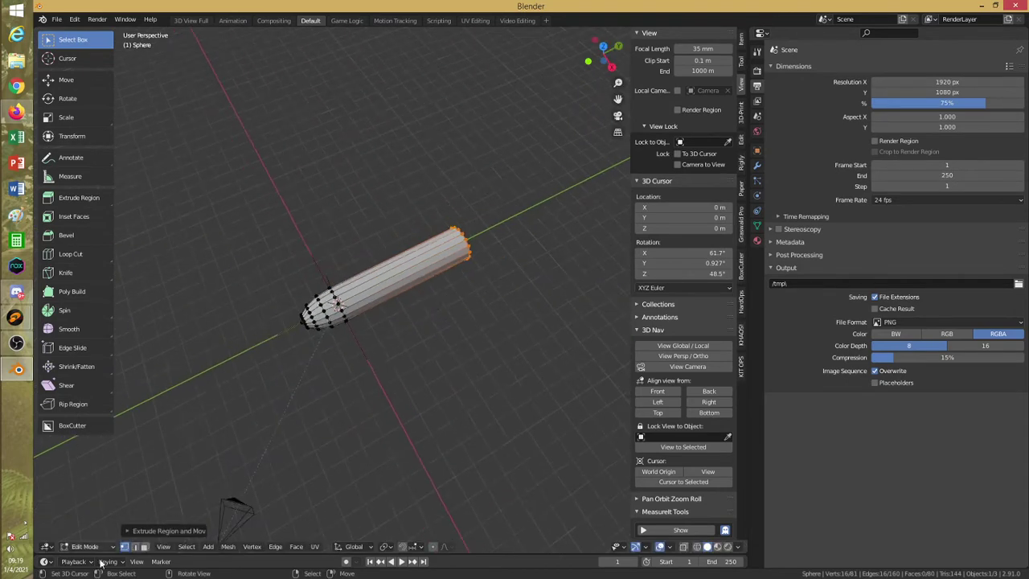
pyautogui.click(84, 547)
pyautogui.click(91, 535)
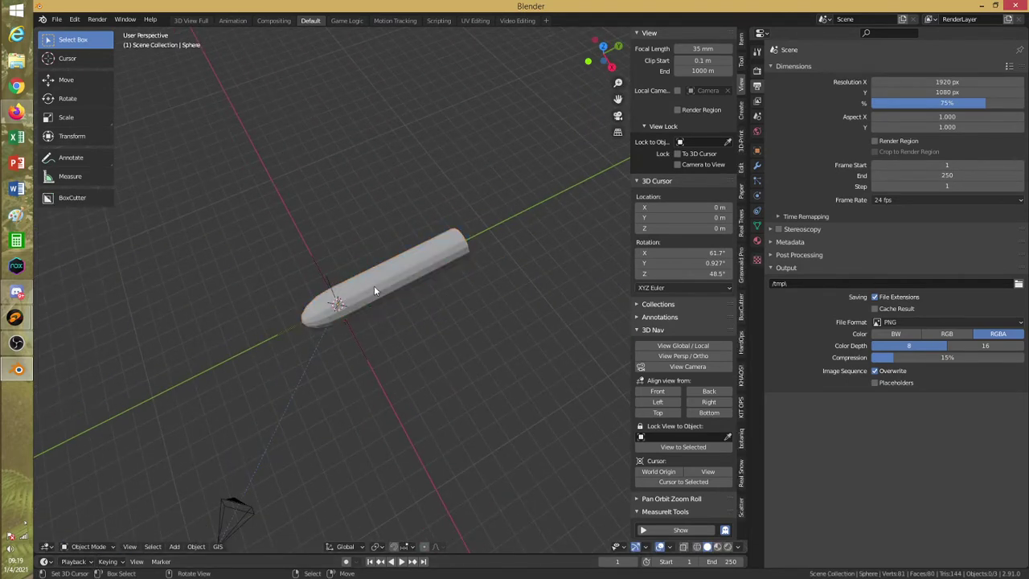
# Add a cube mesh at the origin and set its Y dimension to 7 m
pyautogui.press('space')
pyautogui.moveTo(377, 287)
pyautogui.moveTo(419, 287)
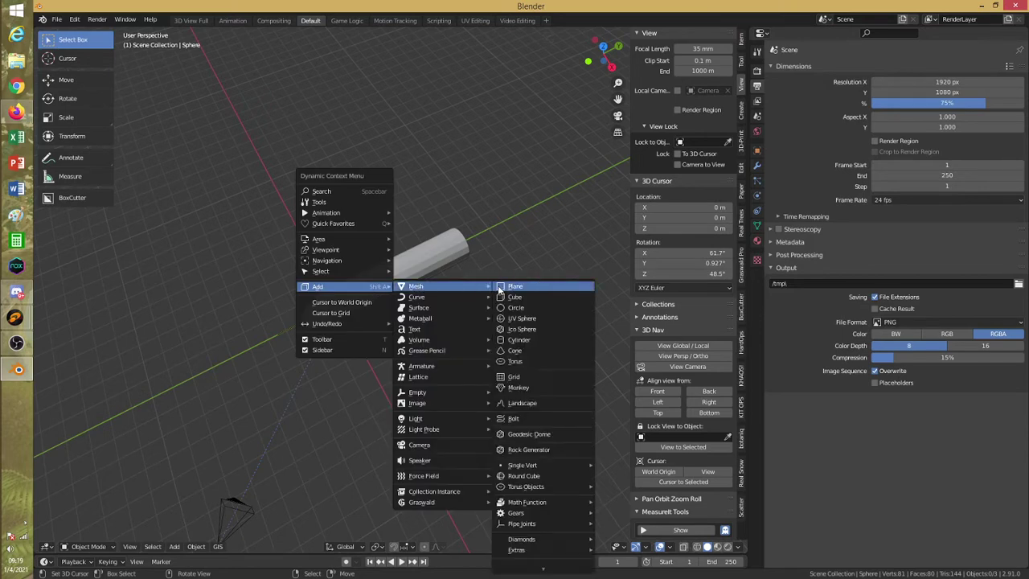
pyautogui.click(506, 297)
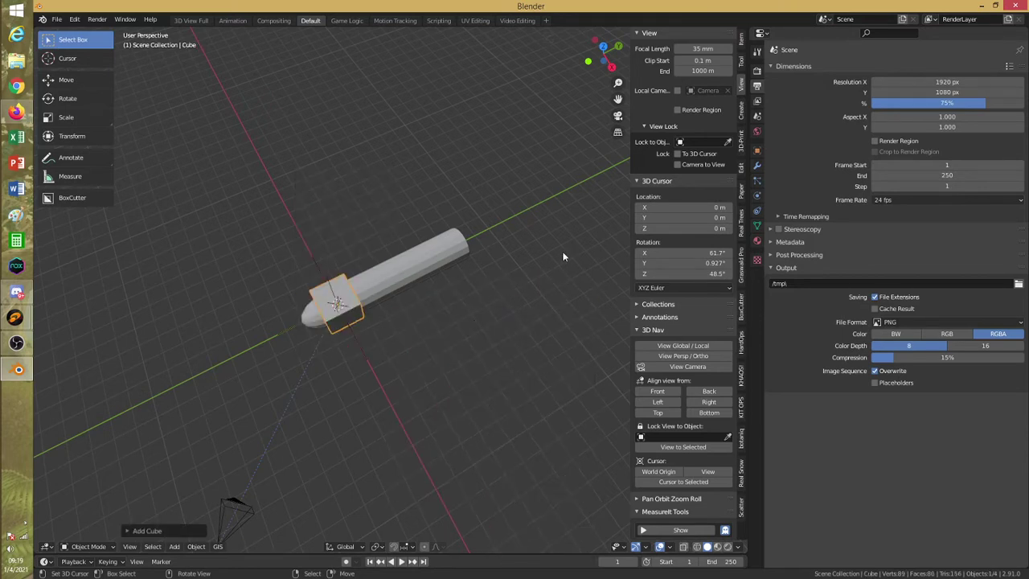
pyautogui.click(741, 41)
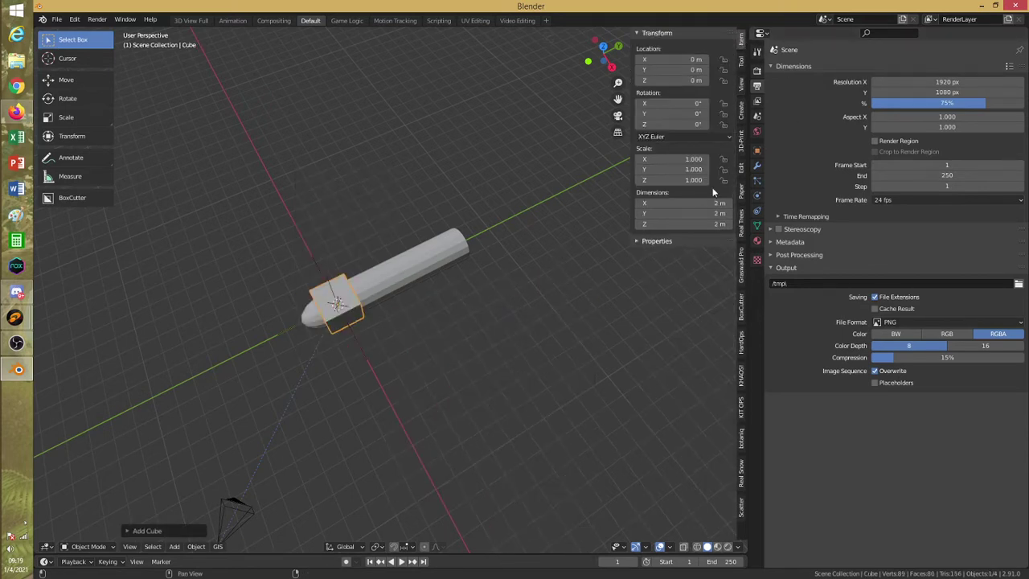
pyautogui.click(696, 211)
pyautogui.write('7')
pyautogui.press('Return')
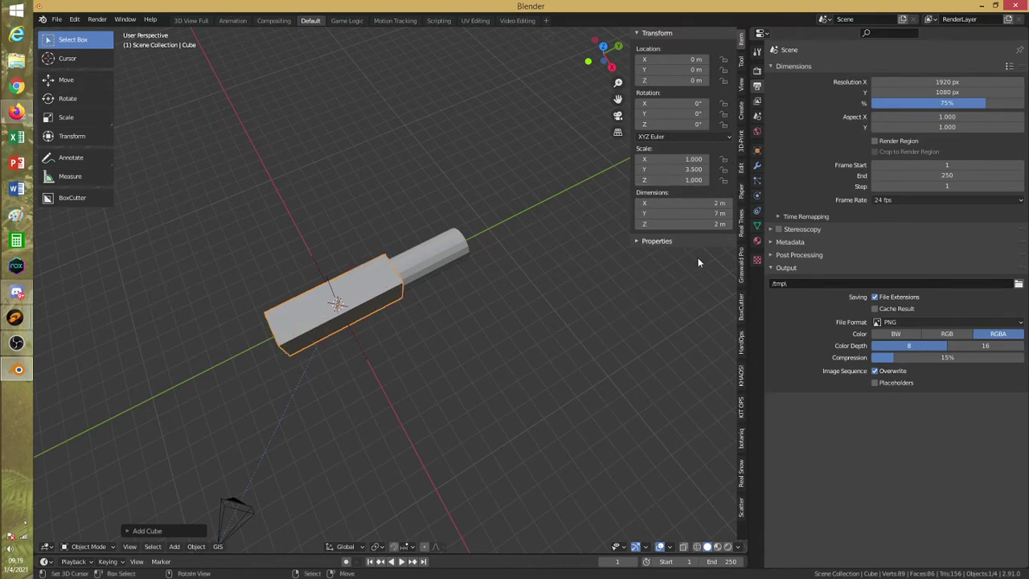
# Set the long box's X and Z dimensions to 0.51 m
pyautogui.click(695, 204)
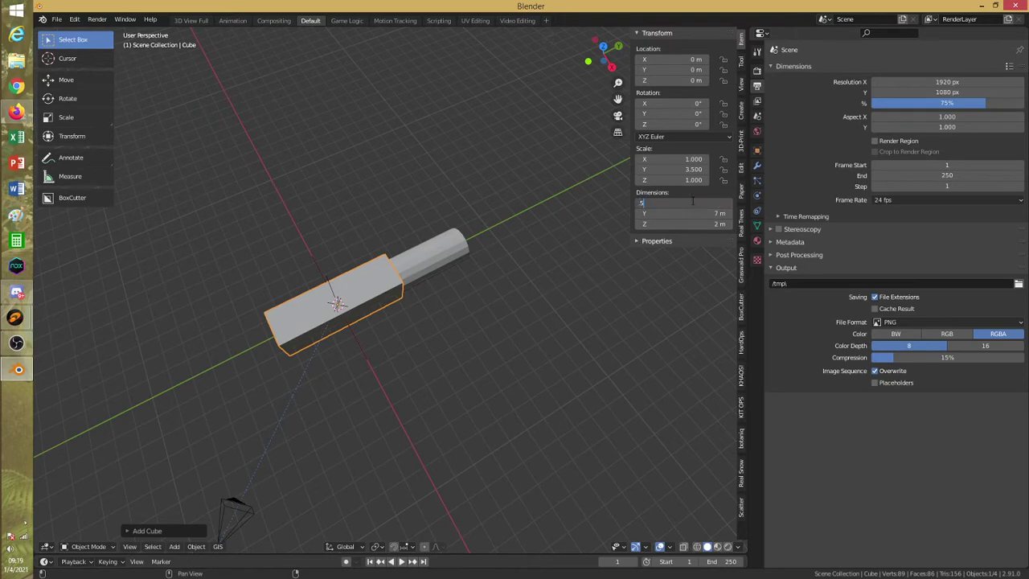
pyautogui.write('.51')
pyautogui.press('Return')
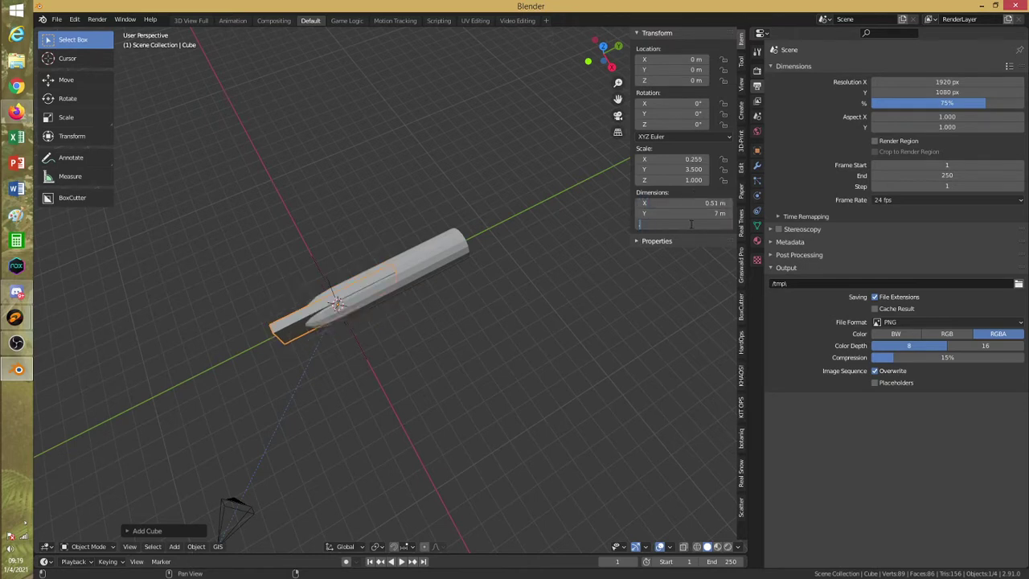
pyautogui.write('.51')
pyautogui.press('Return')
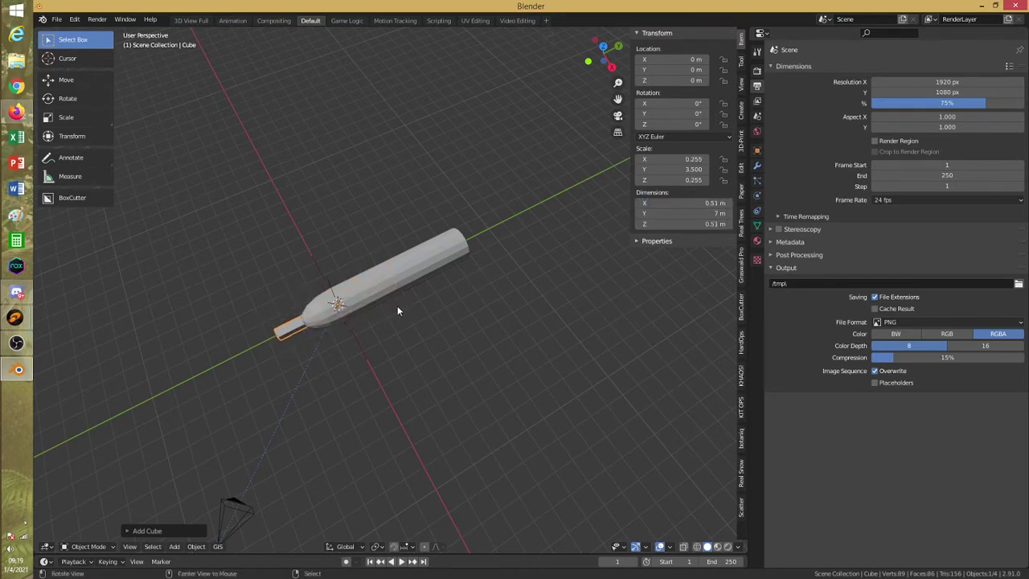
# Scale the round-nosed tube down uniformly to about 0.65 m in diameter and 3.26 m in length
pyautogui.moveTo(397, 310); pyautogui.dragTo(423, 294, button='middle')
pyautogui.click(413, 269)
pyautogui.scroll(5, 432, 291)
pyautogui.press('s')
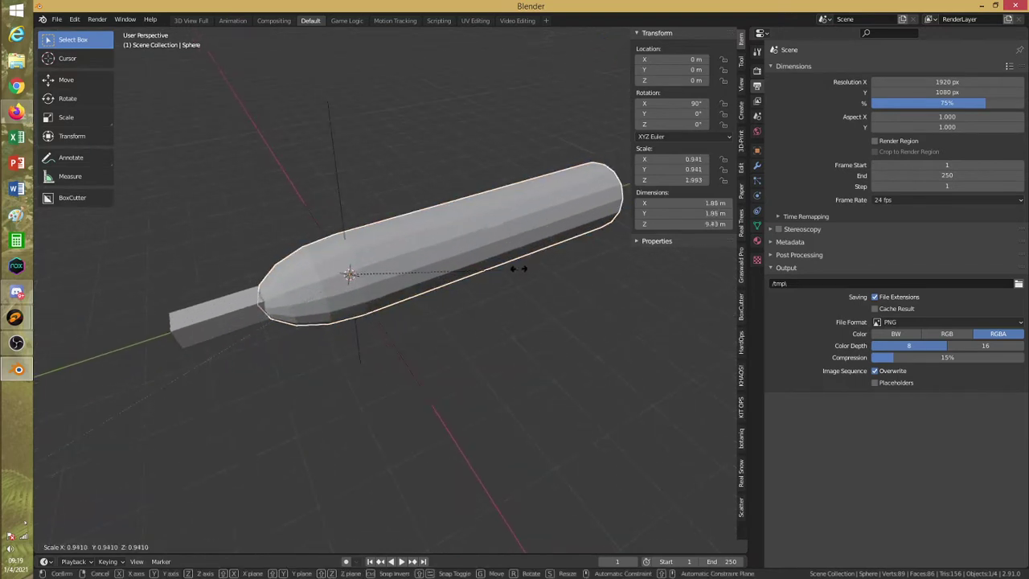
pyautogui.click(409, 260)
# Switch to wireframe shading and move the tube along Y to about -2.86 m, at the box's front end
pyautogui.hotkey('shift', 'z')
pyautogui.press('g')
pyautogui.press('y')
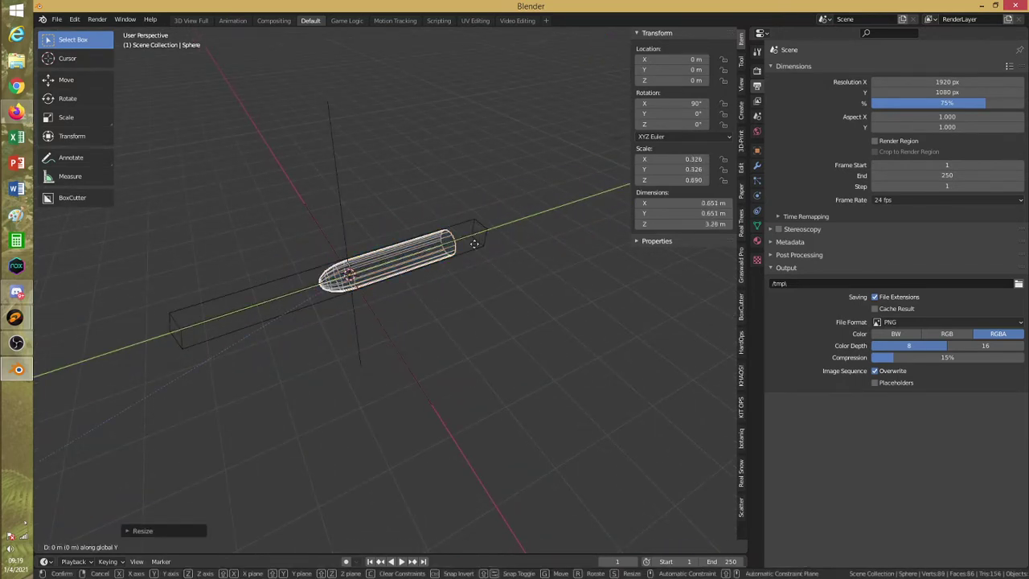
pyautogui.click(335, 283)
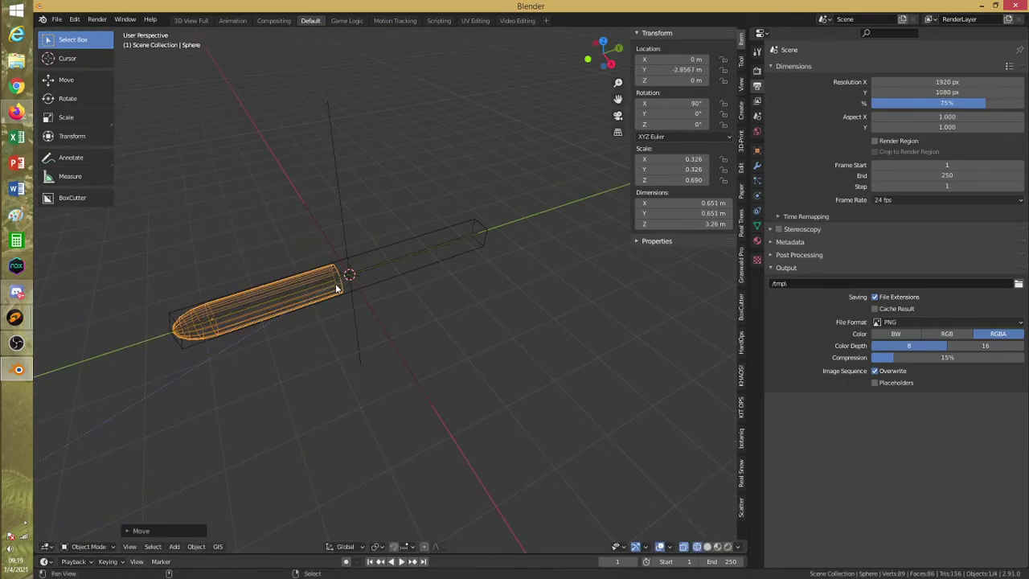
# Set the tube's X and Y dimensions to 0.51 m to match the box's width
pyautogui.moveTo(335, 283); pyautogui.dragTo(454, 269, button='middle')
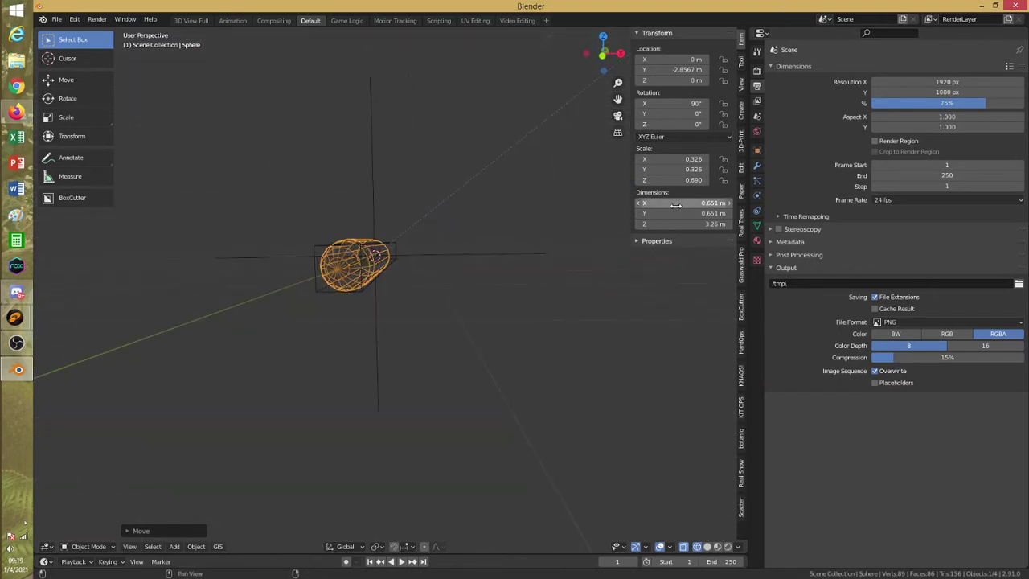
pyautogui.write('1')
pyautogui.press('Return')
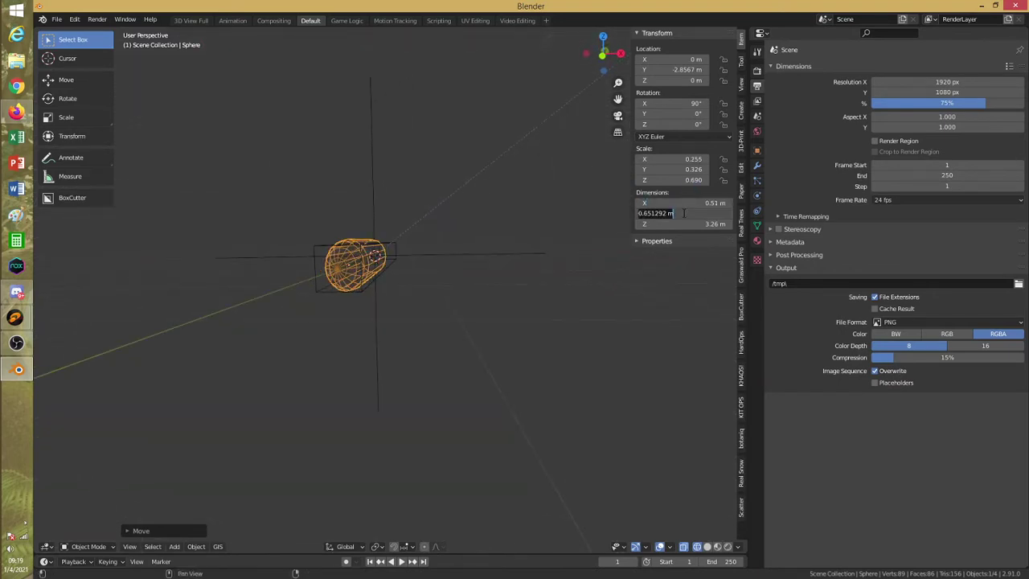
pyautogui.write('.51')
pyautogui.press('Return')
# Select the long box and move it straight up along Z until it sits above the tube
pyautogui.moveTo(303, 267); pyautogui.dragTo(487, 274, button='middle')
pyautogui.click(487, 270)
pyautogui.moveTo(427, 336); pyautogui.dragTo(427, 301, button='middle')
pyautogui.press('g')
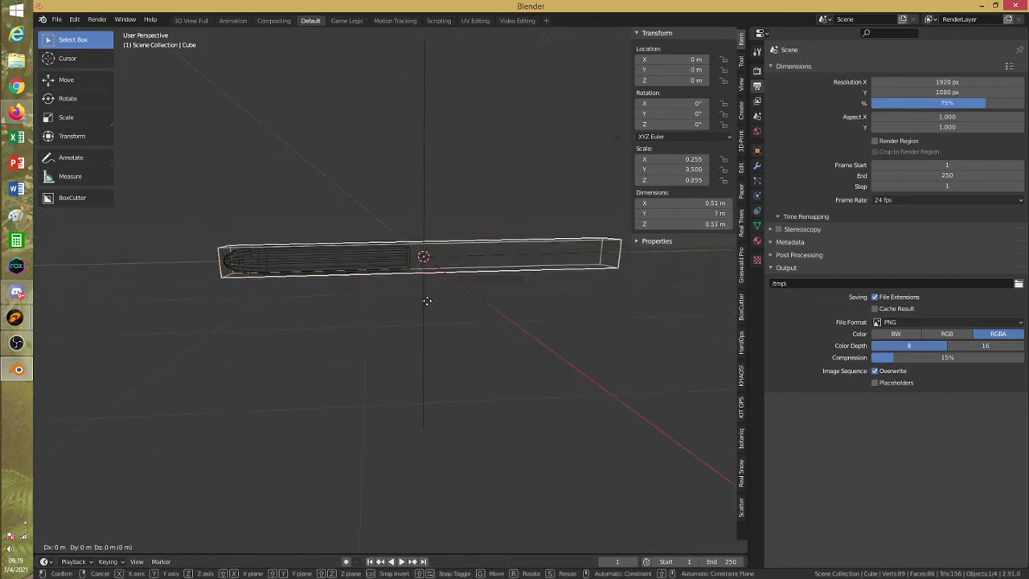
pyautogui.press('z')
pyautogui.click(423, 262)
# Return to solid shading, select the round-nosed tube below the box and enter Edit Mode on it
pyautogui.rightClick(412, 273)
pyautogui.hotkey('shift', 'z')
pyautogui.keyDown('alt'); pyautogui.moveTo(385, 285); pyautogui.dragTo(384, 315); pyautogui.keyUp('alt')
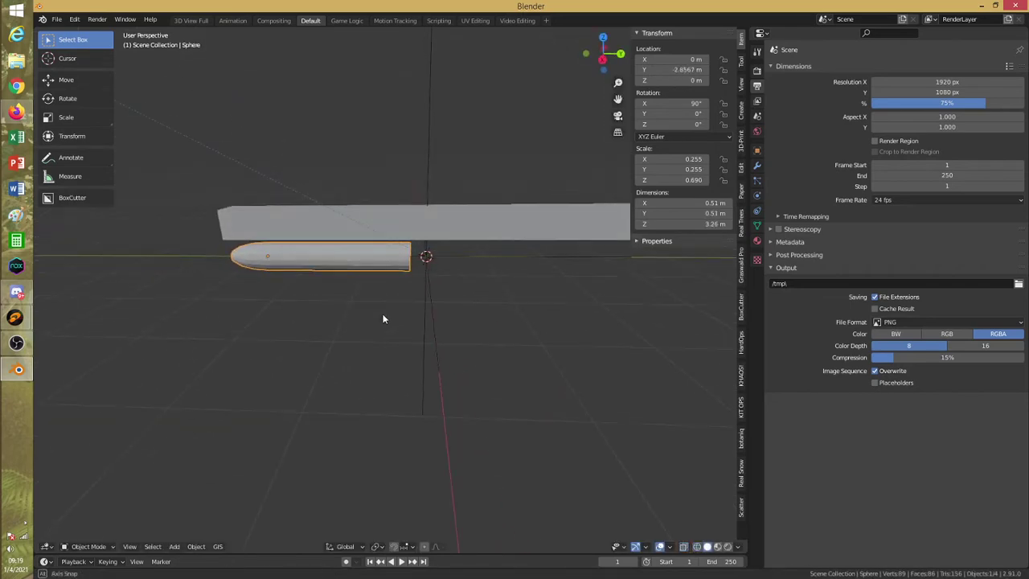
pyautogui.keyDown('alt'); pyautogui.keyDown('shift'); pyautogui.moveTo(443, 304); pyautogui.dragTo(330, 303); pyautogui.keyUp('shift'); pyautogui.keyUp('alt')
pyautogui.click(90, 545)
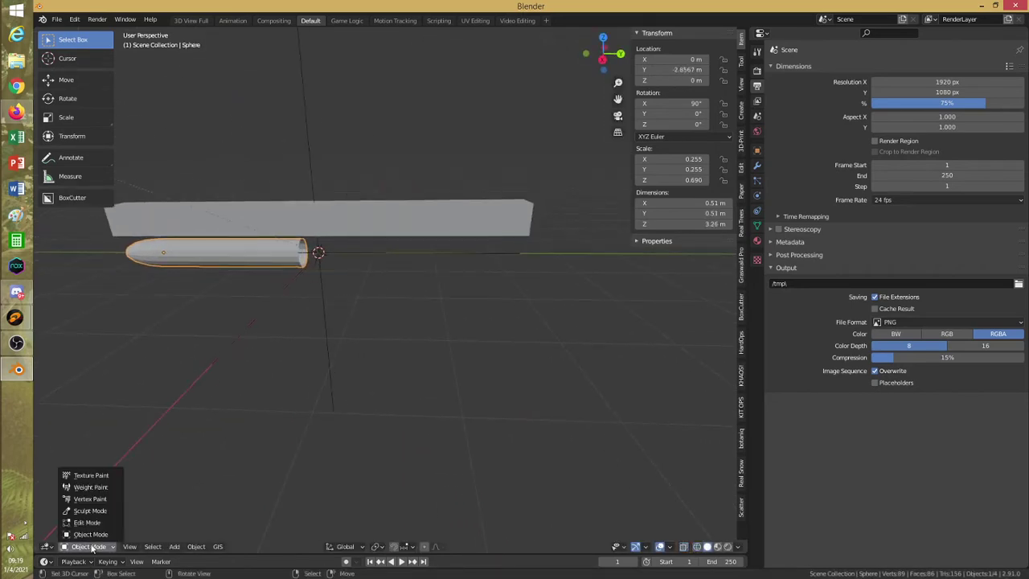
pyautogui.click(89, 525)
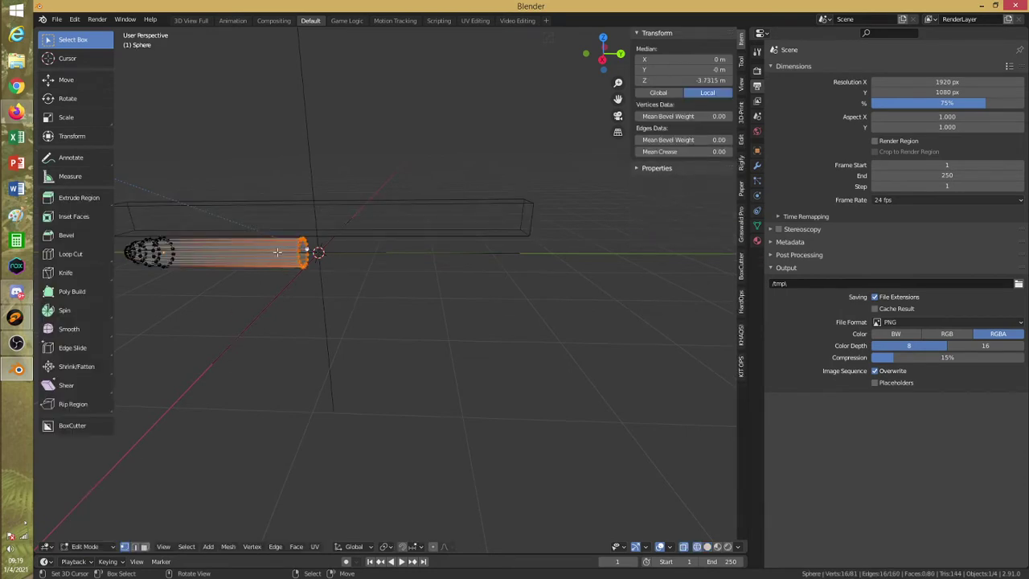
# Lengthen the tube by moving its open-end vertex ring along Y to a local Z of about -7.19 m
pyautogui.press('g')
pyautogui.press('y')
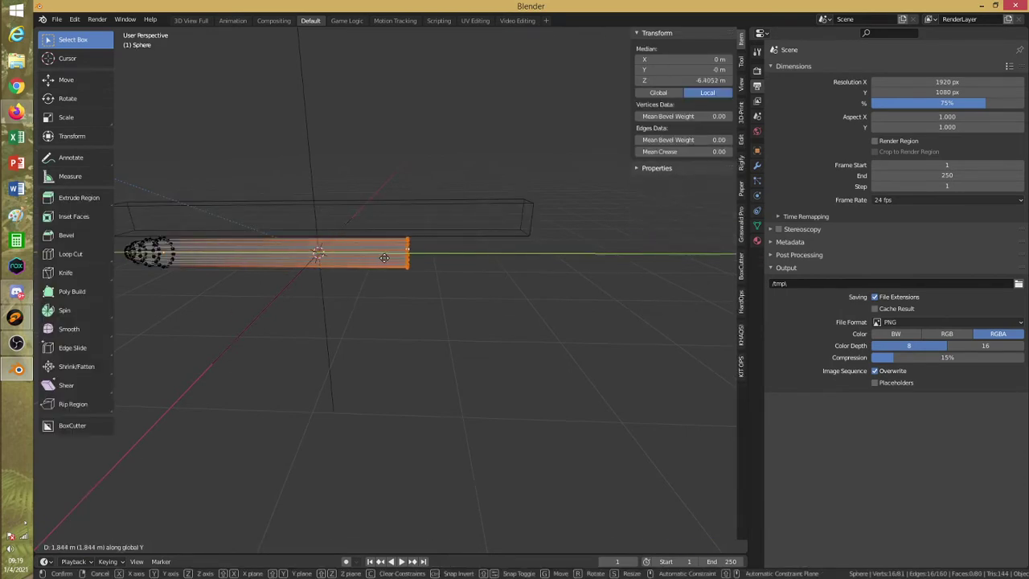
pyautogui.click(388, 257)
pyautogui.moveTo(387, 258); pyautogui.dragTo(405, 304, button='middle')
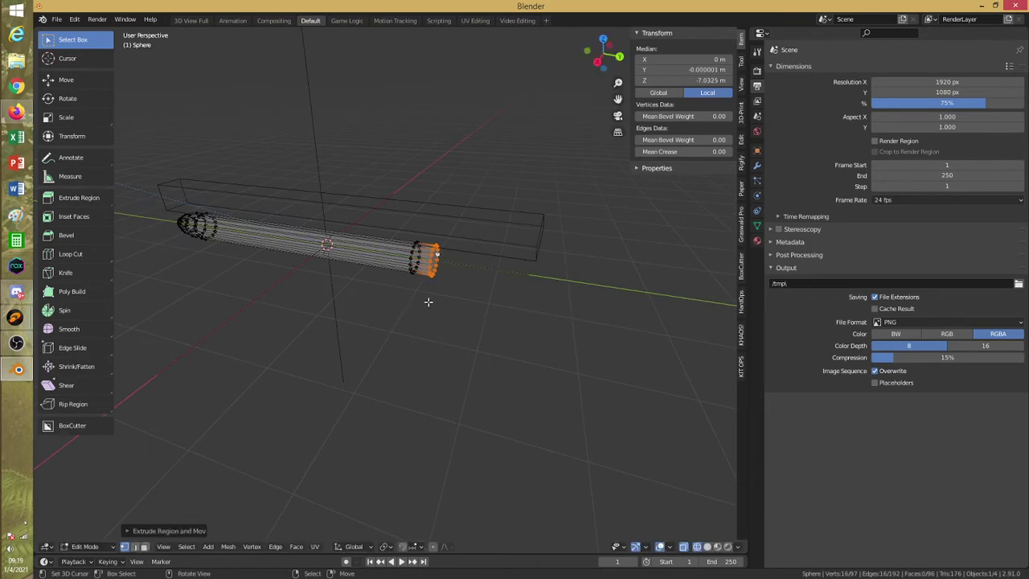
pyautogui.hotkey('ctrl', 'z')
pyautogui.press('g')
pyautogui.press('y')
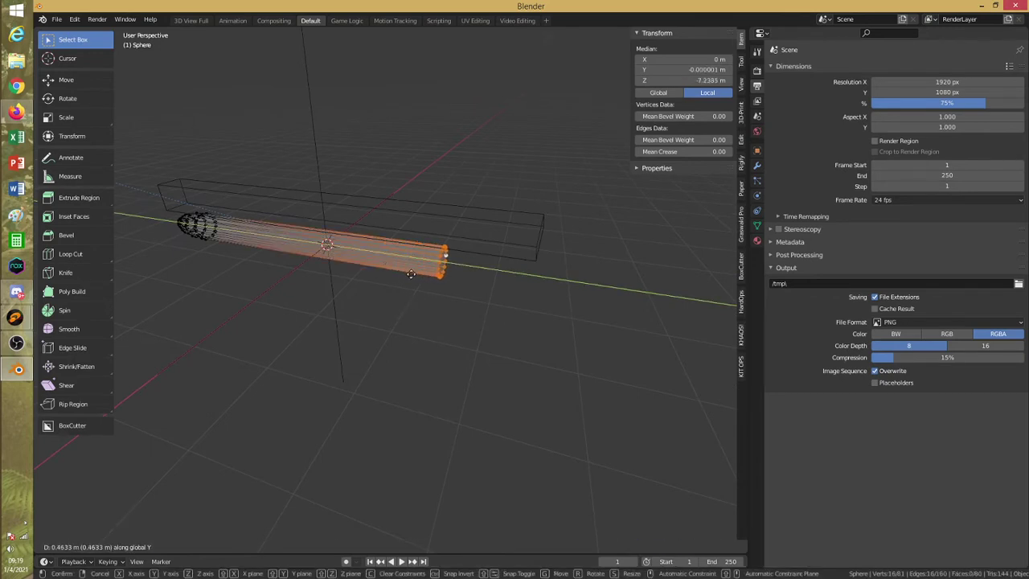
pyautogui.click(408, 275)
# Add a loop cut around the tube's body and slide it close to the open end
pyautogui.hotkey('alt', 'a')
pyautogui.hotkey('ctrl', 'r')
pyautogui.click(378, 243)
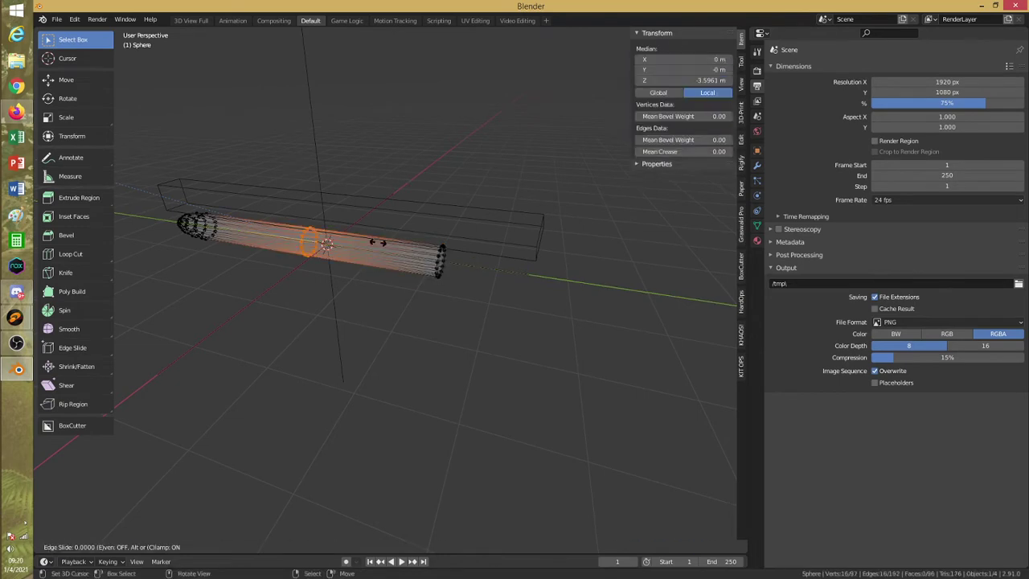
pyautogui.click(473, 278)
# Select the open-end ring and scale it down to about 0.67 to taper the tube's rear
pyautogui.hotkey('alt', 'a')
pyautogui.keyDown('alt'); pyautogui.click(449, 289); pyautogui.keyUp('alt')
pyautogui.keyDown('alt'); pyautogui.click(442, 278); pyautogui.keyUp('alt')
pyautogui.moveTo(490, 288); pyautogui.dragTo(446, 304, button='middle')
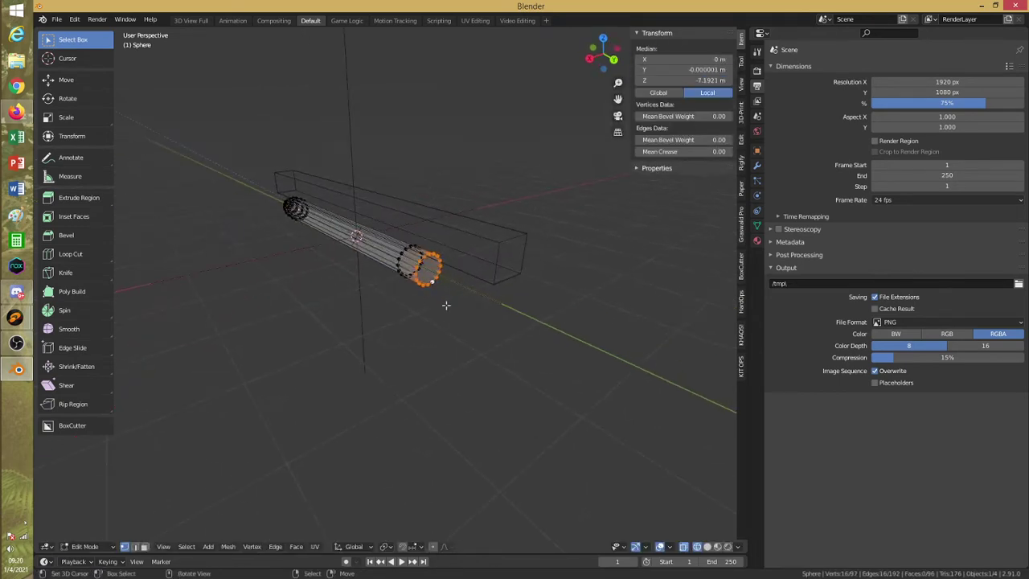
pyautogui.hotkey('shift', 'z')
pyautogui.scroll(4, 446, 306)
pyautogui.press('s')
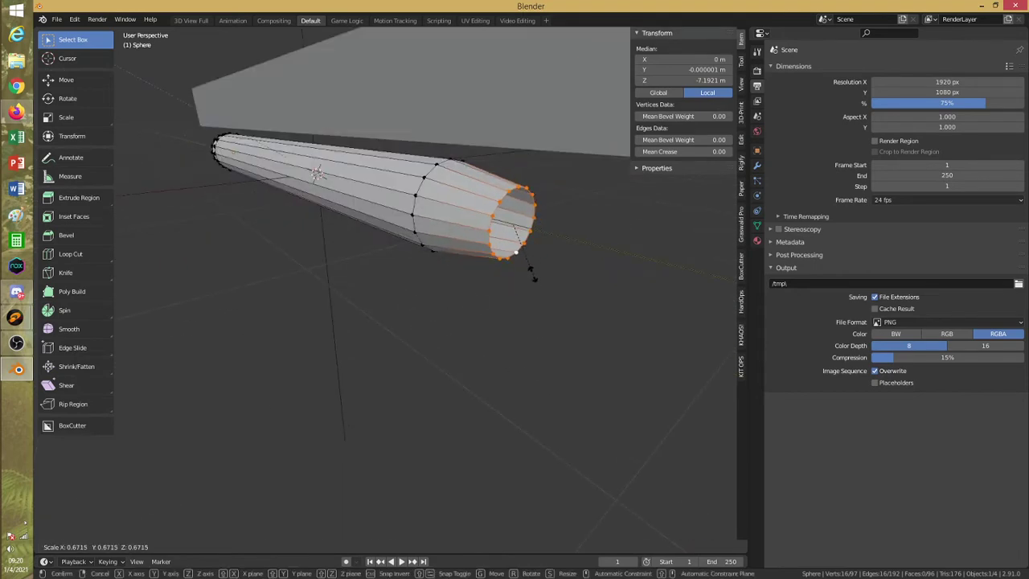
pyautogui.click(533, 274)
# Add a loop cut midway along the rear taper and scale it up slightly so the taper bulges outward
pyautogui.hotkey('alt', 'a')
pyautogui.hotkey('ctrl', 'r')
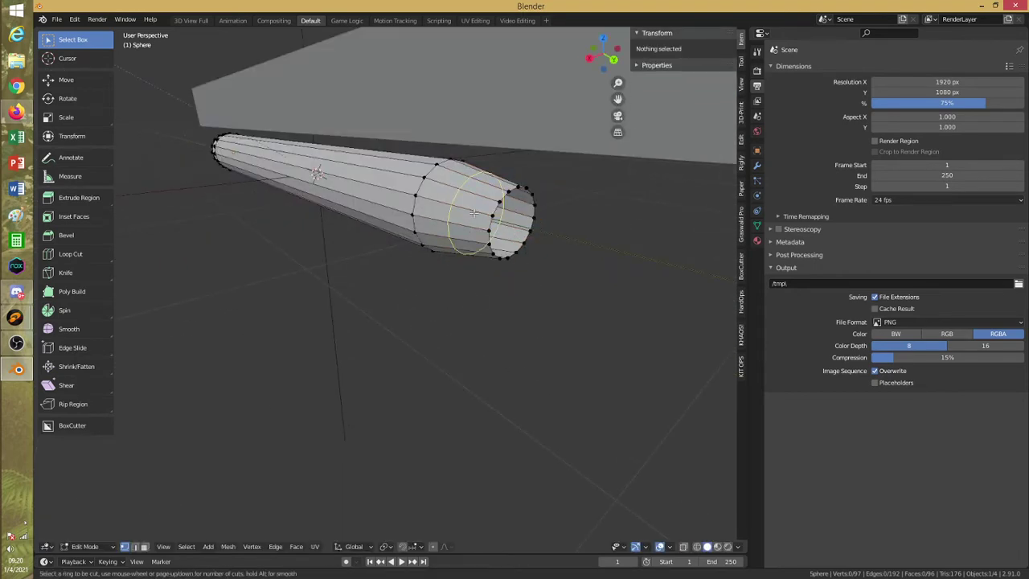
pyautogui.click(474, 215)
pyautogui.rightClick(589, 239)
pyautogui.press('s')
pyautogui.click(604, 247)
pyautogui.hotkey('alt', 'a')
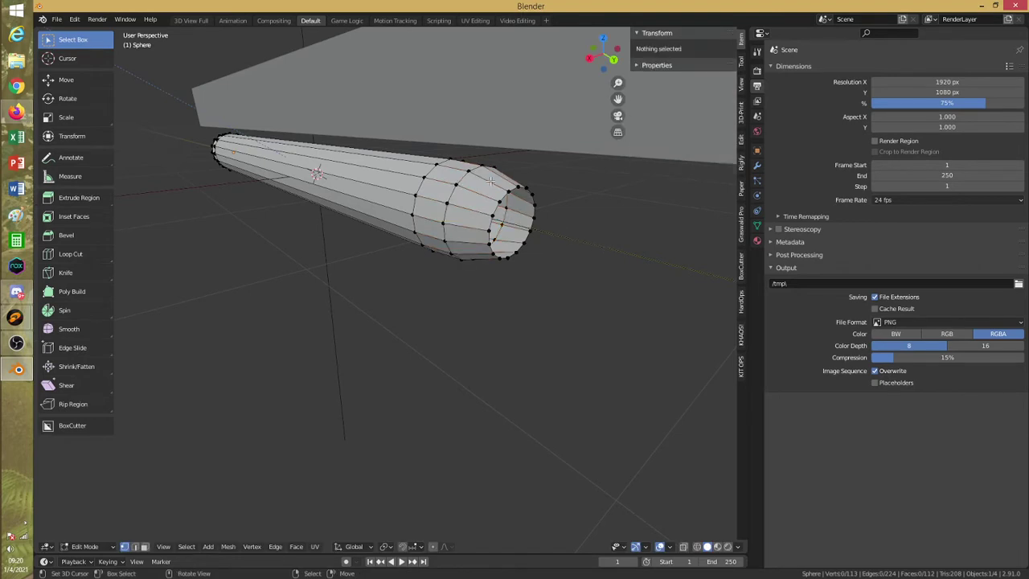
# Add a second loop cut between the bulged ring and the open end, and scale it up to round the taper
pyautogui.hotkey('ctrl', 'r')
pyautogui.click(500, 218)
pyautogui.rightClick(560, 231)
pyautogui.press('s')
pyautogui.click(569, 238)
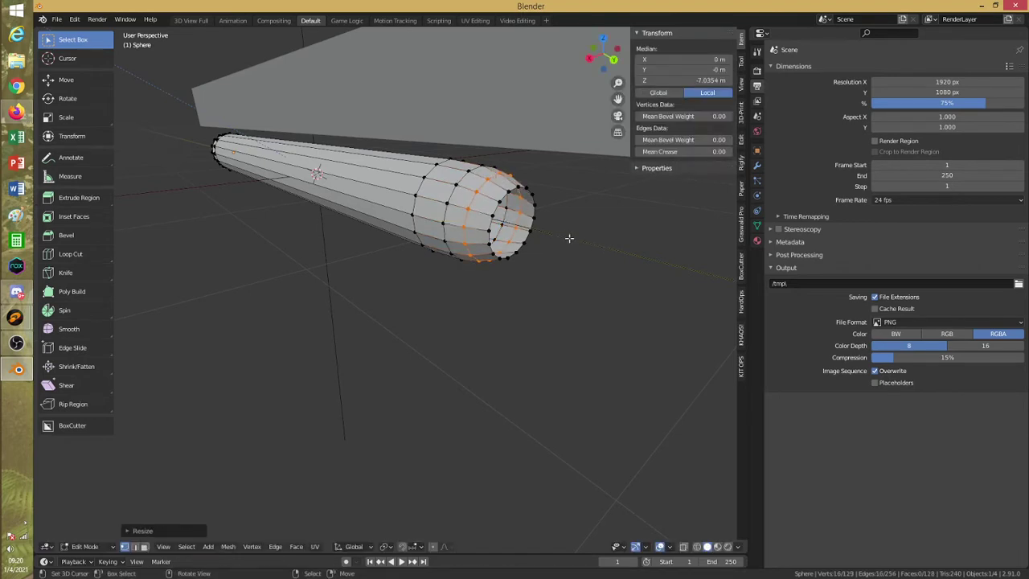
# Select the first ring behind the taper's shoulder and move it along Y close to the shoulder ring
pyautogui.keyDown('alt'); pyautogui.click(509, 196); pyautogui.keyUp('alt')
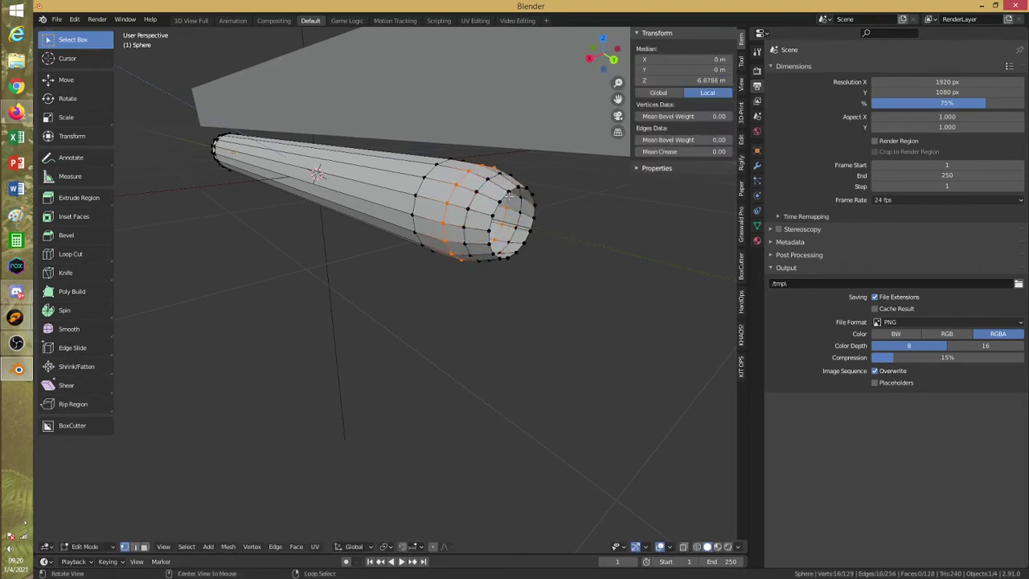
pyautogui.moveTo(477, 219); pyautogui.dragTo(560, 202, button='middle')
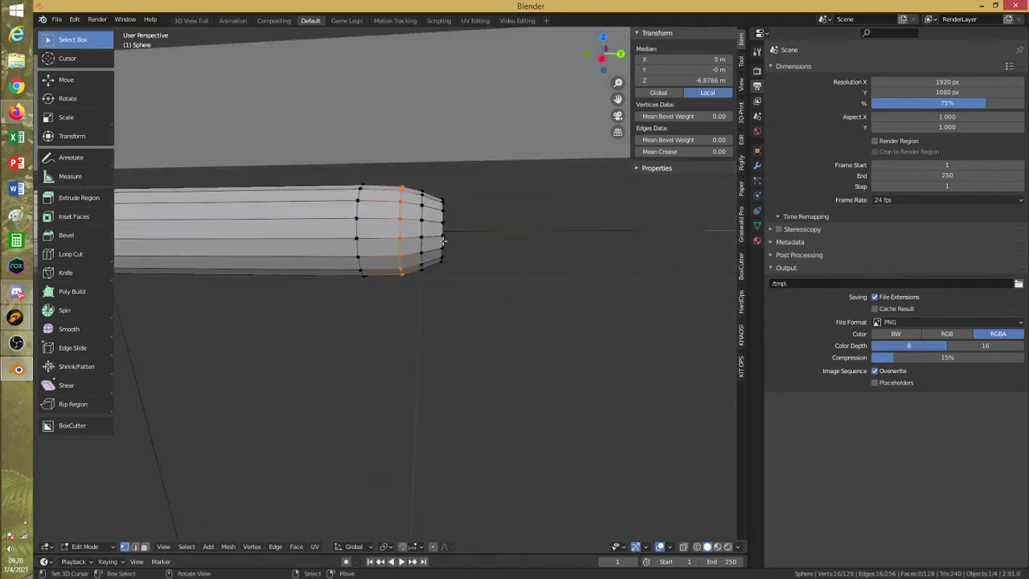
pyautogui.hotkey('shift', 'z')
pyautogui.hotkey('alt', 'a')
pyautogui.keyDown('alt'); pyautogui.click(442, 240); pyautogui.keyUp('alt')
pyautogui.hotkey('alt', 'z')
pyautogui.press('g')
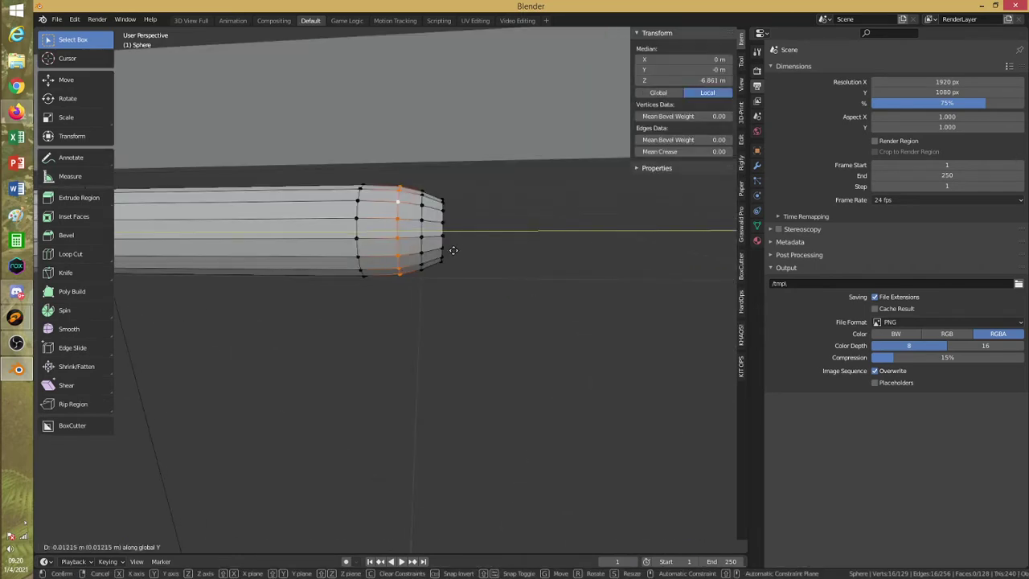
pyautogui.press('y')
pyautogui.click(437, 250)
# Move the taper's second intermediate ring along Y toward the shoulder to even out the spacing
pyautogui.hotkey('alt', 'a')
pyautogui.keyDown('alt'); pyautogui.click(423, 229); pyautogui.keyUp('alt')
pyautogui.press('g')
pyautogui.press('y')
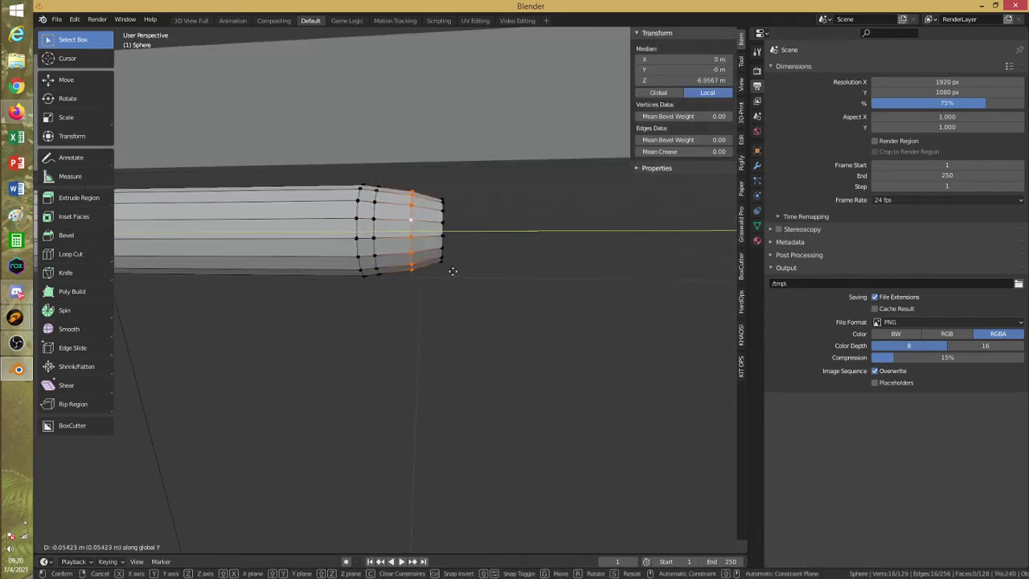
pyautogui.click(449, 267)
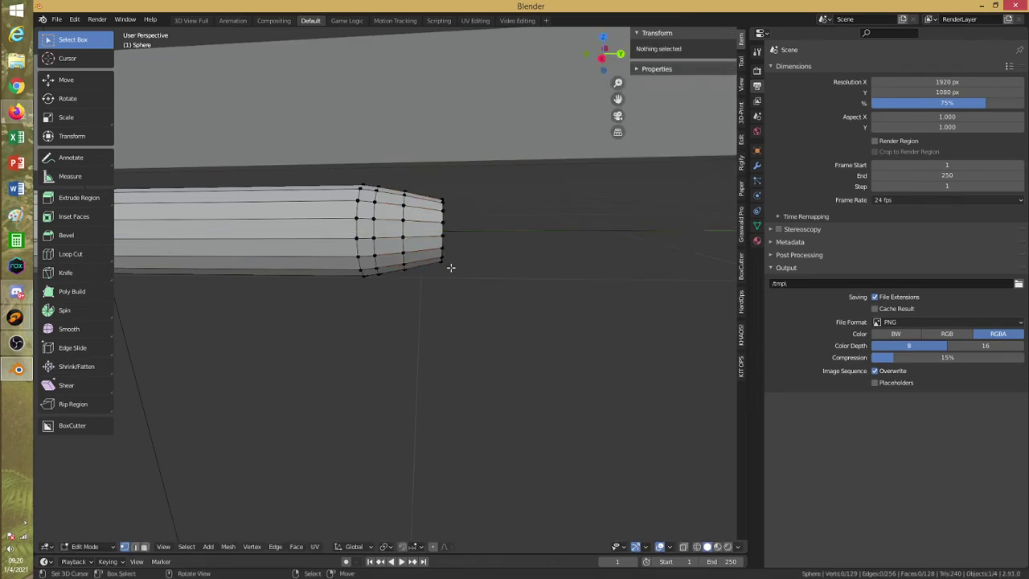
# Extrude the tube's open-end ring in place and scale it inward to about 0.7 to form a flat rim
pyautogui.moveTo(425, 297); pyautogui.dragTo(439, 264, button='middle')
pyautogui.keyDown('alt'); pyautogui.click(409, 249); pyautogui.keyUp('alt')
pyautogui.press('e')
pyautogui.rightClick(439, 266)
pyautogui.press('s')
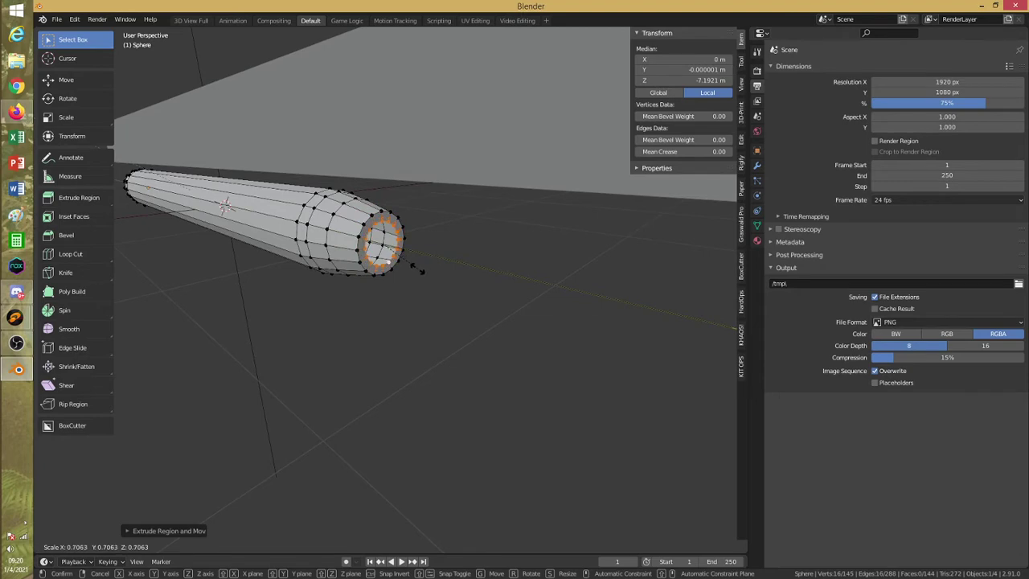
pyautogui.click(427, 270)
# Bevel the rim's outer edge loop with two segments and a width of about 0.041 m
pyautogui.moveTo(420, 269); pyautogui.dragTo(427, 250, button='middle')
pyautogui.hotkey('ctrl', 'b')
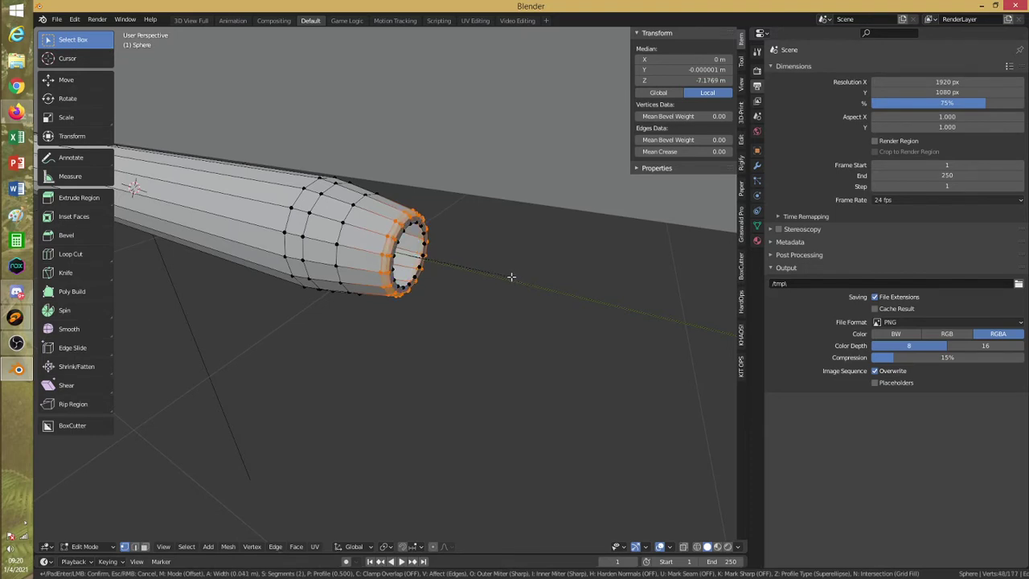
pyautogui.scroll(1, 511, 276)
pyautogui.click(511, 277)
pyautogui.hotkey('alt', 'a')
# Extrude the opening's inner edge ring along Y into the tube to give the opening depth
pyautogui.moveTo(469, 289); pyautogui.dragTo(479, 252, button='middle')
pyautogui.keyDown('alt'); pyautogui.rightClick(420, 244); pyautogui.keyUp('alt')
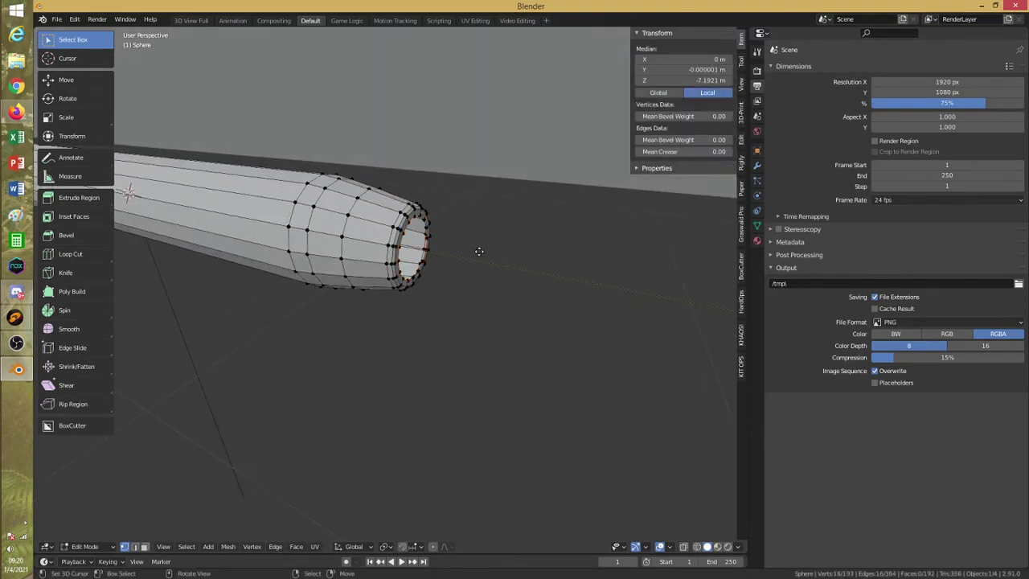
pyautogui.press('g')
pyautogui.press('y')
pyautogui.click(404, 239)
pyautogui.hotkey('alt', 'z')
pyautogui.hotkey('alt', 'a')
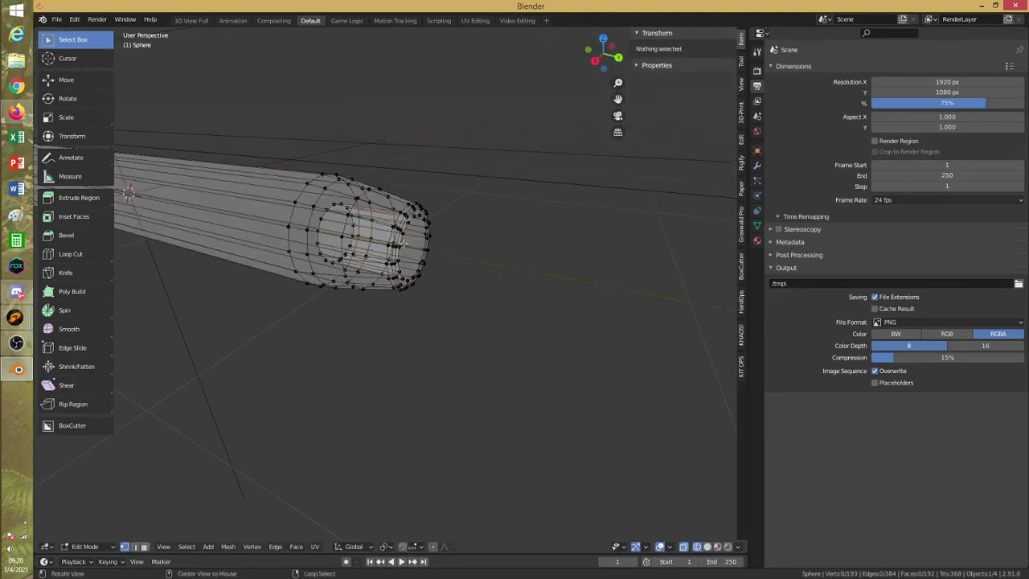
# Select the rim's inner edge ring and scale it up slightly to widen the opening
pyautogui.moveTo(409, 235); pyautogui.dragTo(390, 229, button='middle')
pyautogui.hotkey('alt', 'z')
pyautogui.keyDown('alt'); pyautogui.rightClick(397, 207); pyautogui.keyUp('alt')
pyautogui.keyDown('alt'); pyautogui.click(396, 209); pyautogui.keyUp('alt')
pyautogui.press('s')
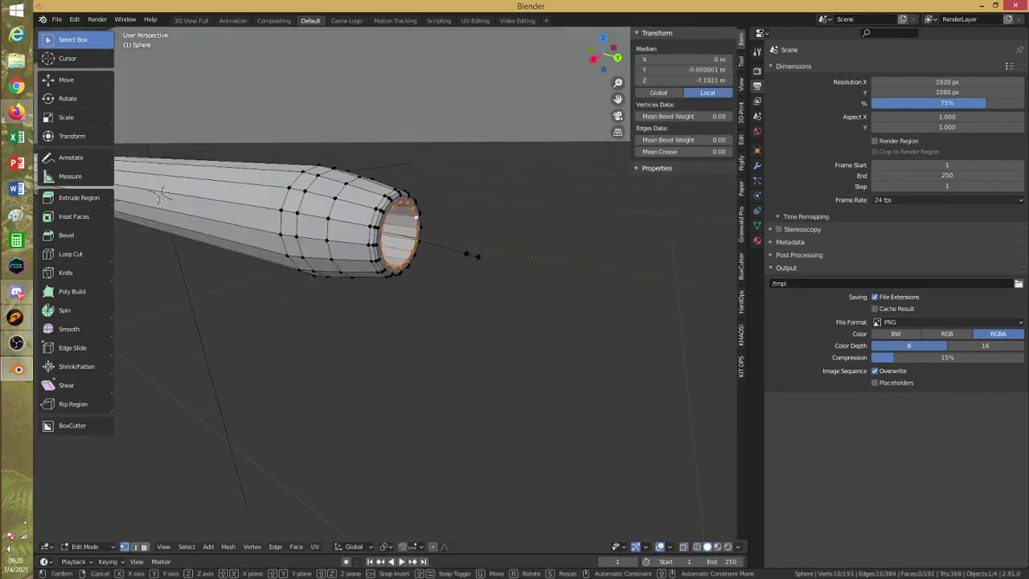
pyautogui.click(478, 256)
pyautogui.hotkey('alt', 'a')
# Add a loop cut around the tube's body and slide it close to the rounded nose, at a factor of about 0.92
pyautogui.moveTo(479, 255); pyautogui.dragTo(402, 293, button='middle')
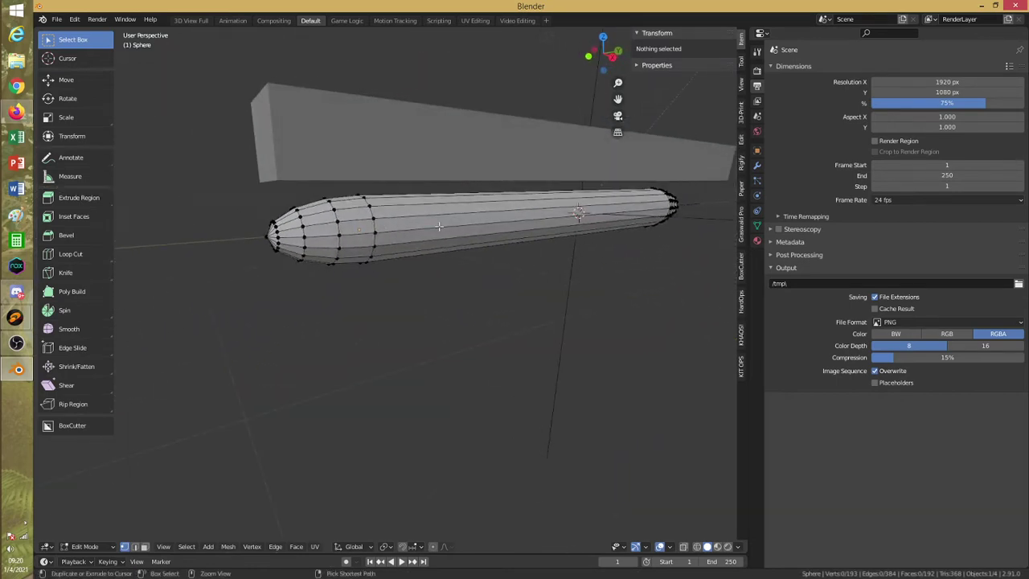
pyautogui.hotkey('ctrl', 'r')
pyautogui.click(438, 228)
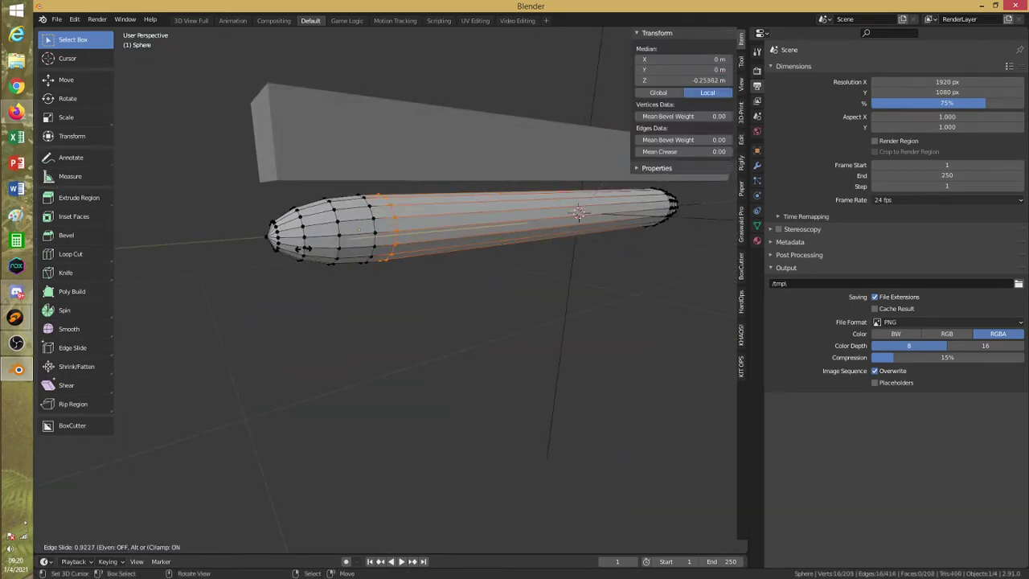
pyautogui.click(296, 254)
pyautogui.hotkey('alt', 'a')
# In the right orthographic view, add a loop cut across the middle of the body at a local Z of about -4.37 m
pyautogui.moveTo(426, 261)
pyautogui.mouseDown(button='middle')
pyautogui.moveTo(386, 271)
pyautogui.moveTo(407, 256)
pyautogui.mouseUp(button='middle')
pyautogui.scroll(-3, 388, 269)
pyautogui.hotkey('shift', 'z')
pyautogui.press('KP_1')
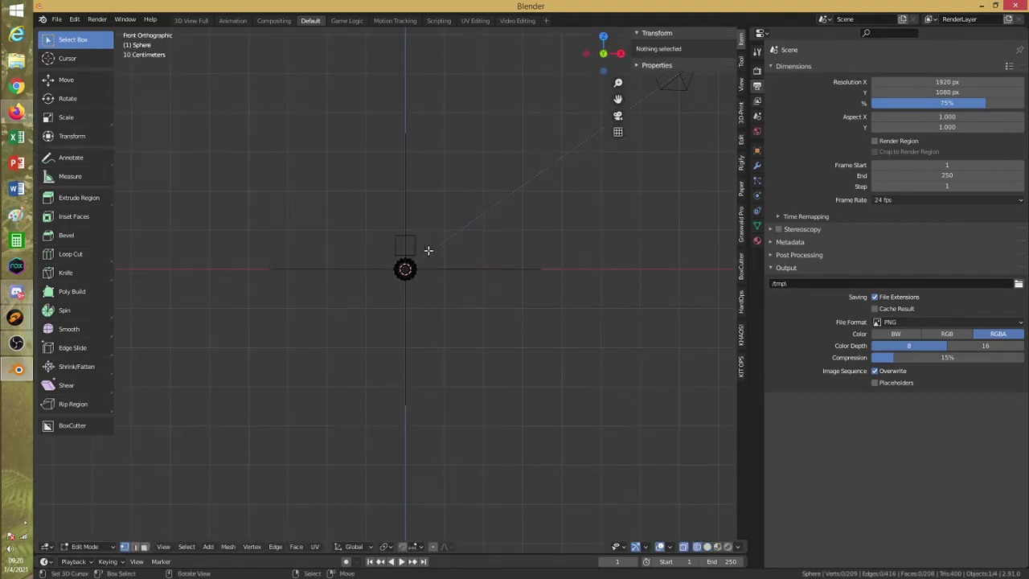
pyautogui.press('KP_3')
pyautogui.keyDown('alt'); pyautogui.click(435, 249); pyautogui.keyUp('alt')
pyautogui.press('g')
pyautogui.press('g')
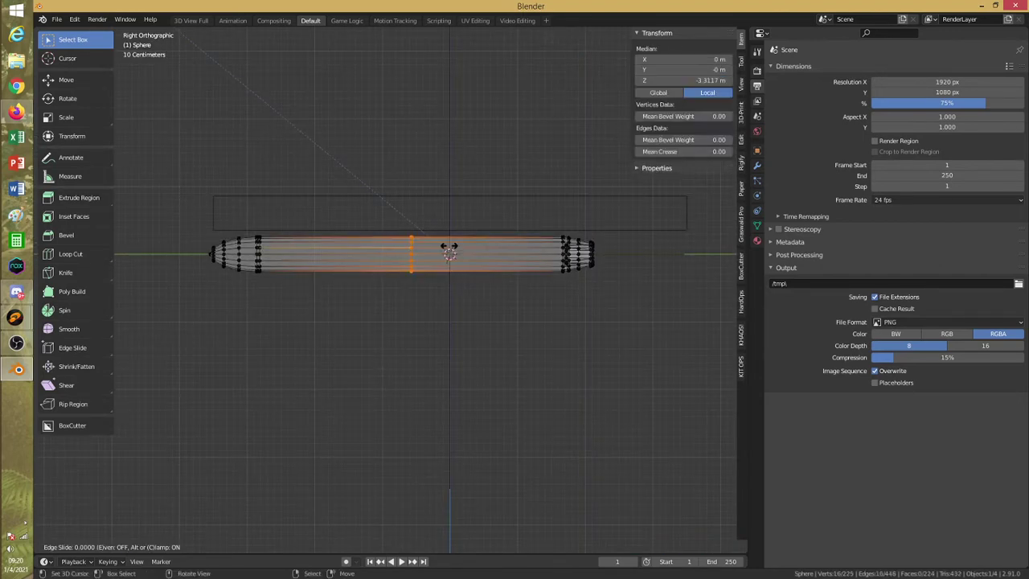
pyautogui.click(499, 260)
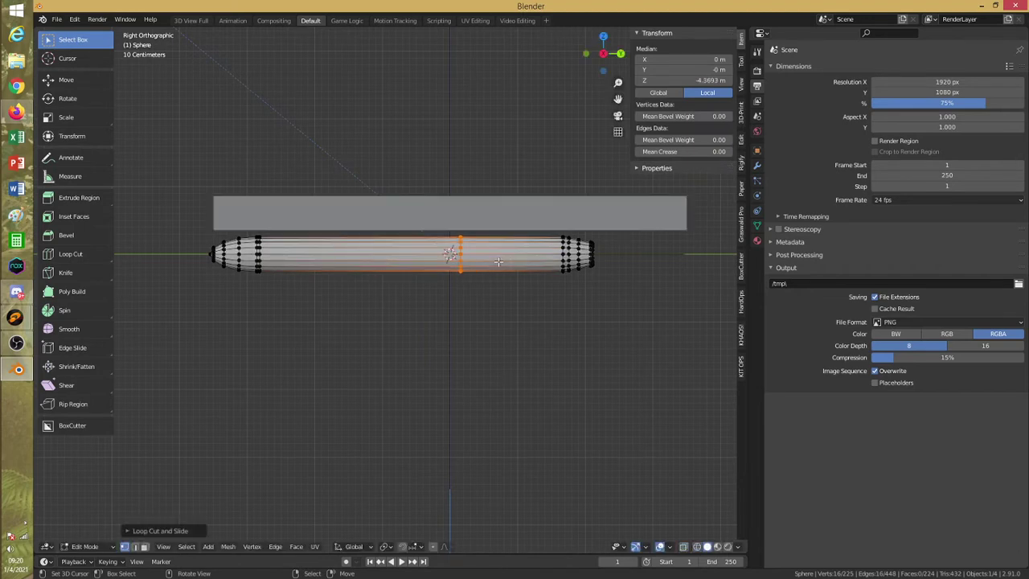
# Duplicate the tube's middle edge ring and move the copy about 2.04 m along Y, just beyond the open end
pyautogui.hotkey('alt', 'a')
pyautogui.keyDown('shift'); pyautogui.moveTo(535, 269); pyautogui.dragTo(451, 274, button='middle'); pyautogui.keyUp('shift')
pyautogui.keyDown('alt'); pyautogui.click(384, 250); pyautogui.keyUp('alt')
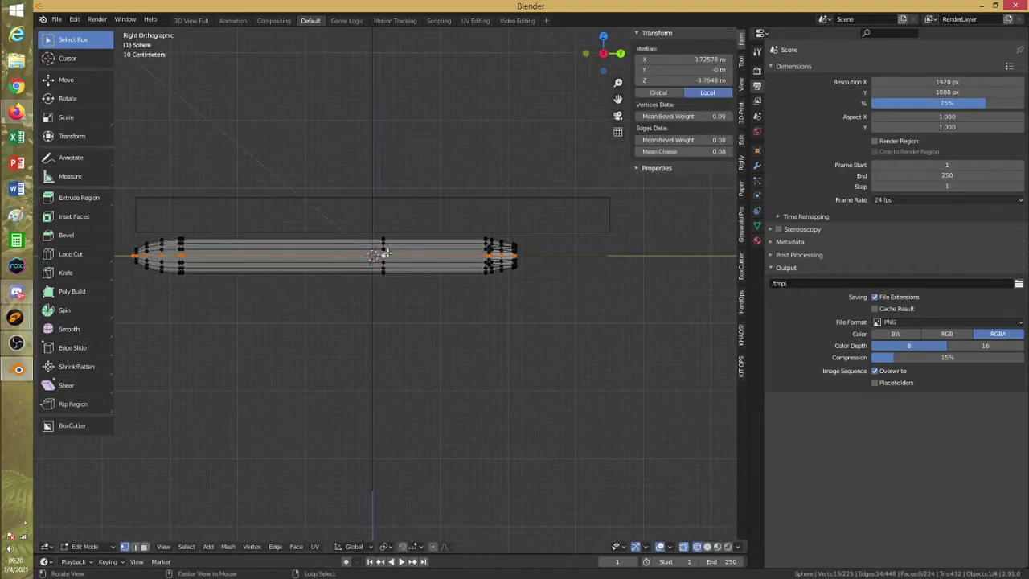
pyautogui.keyDown('alt'); pyautogui.click(383, 244); pyautogui.keyUp('alt')
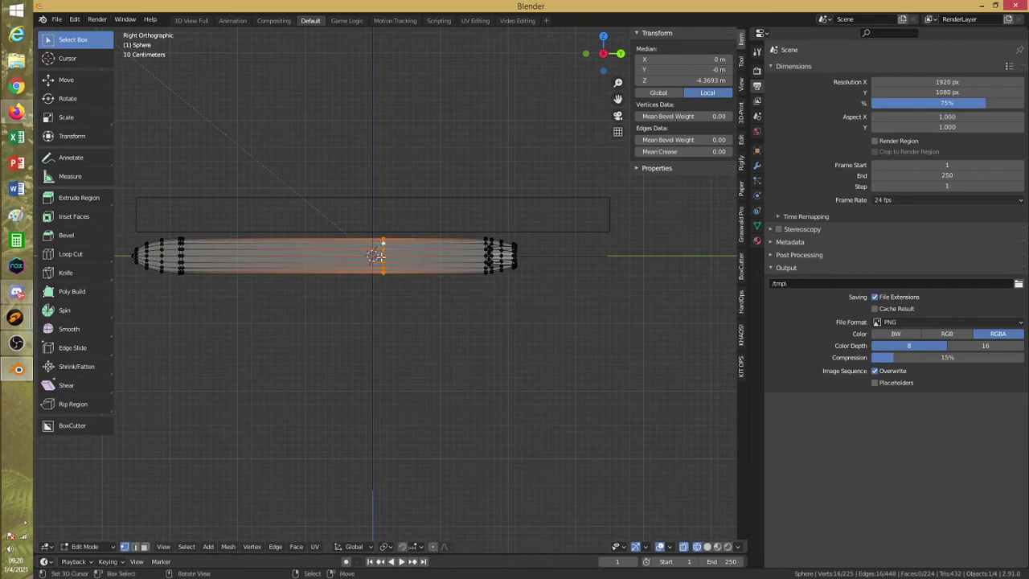
pyautogui.hotkey('shift', 'd')
pyautogui.press('y')
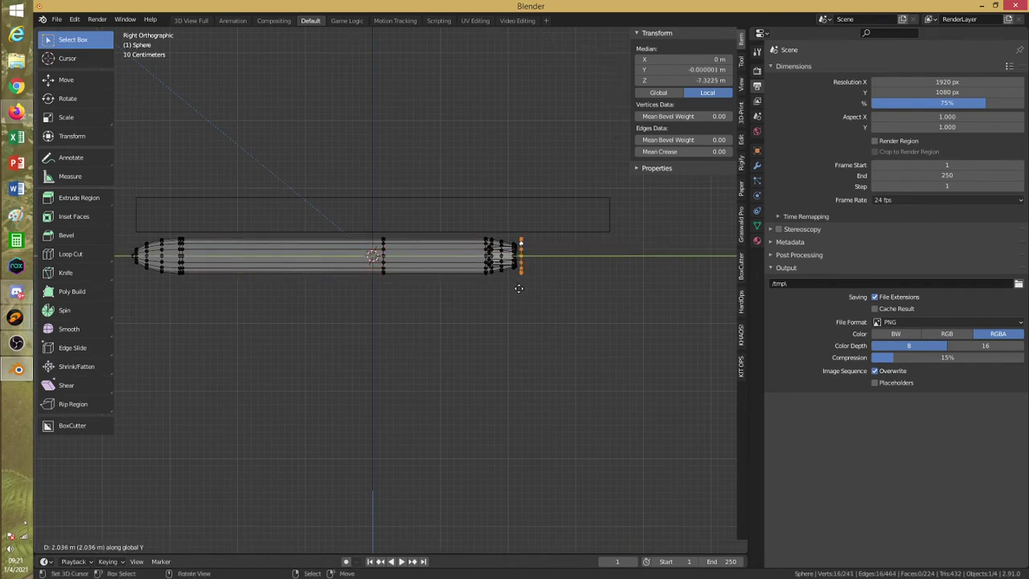
pyautogui.click(520, 288)
# Extrude the duplicated ring along Y into a rear cylinder that stops just short of the box's end
pyautogui.keyDown('shift'); pyautogui.moveTo(520, 286); pyautogui.dragTo(399, 284, button='middle'); pyautogui.keyUp('shift')
pyautogui.scroll(3, 399, 284)
pyautogui.press('e')
pyautogui.press('y')
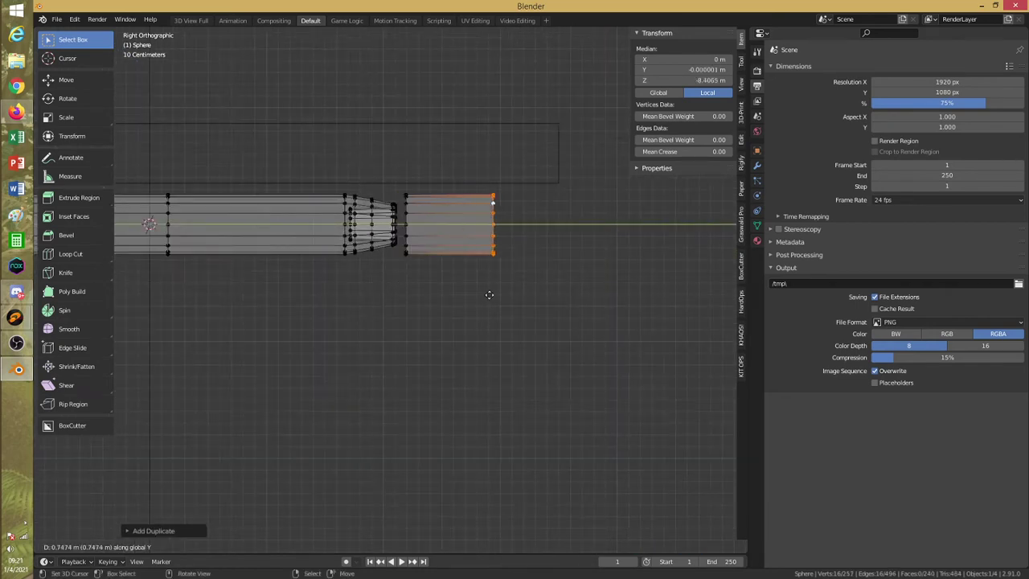
pyautogui.click(528, 298)
# Extrude the rear cylinder's front edge ring in place and scale it inward
pyautogui.moveTo(453, 262); pyautogui.dragTo(487, 309, button='middle')
pyautogui.hotkey('alt', 'a')
pyautogui.keyDown('alt'); pyautogui.click(441, 240); pyautogui.keyUp('alt')
pyautogui.hotkey('shift', 'z')
pyautogui.press('e')
pyautogui.rightClick(495, 266)
pyautogui.press('s')
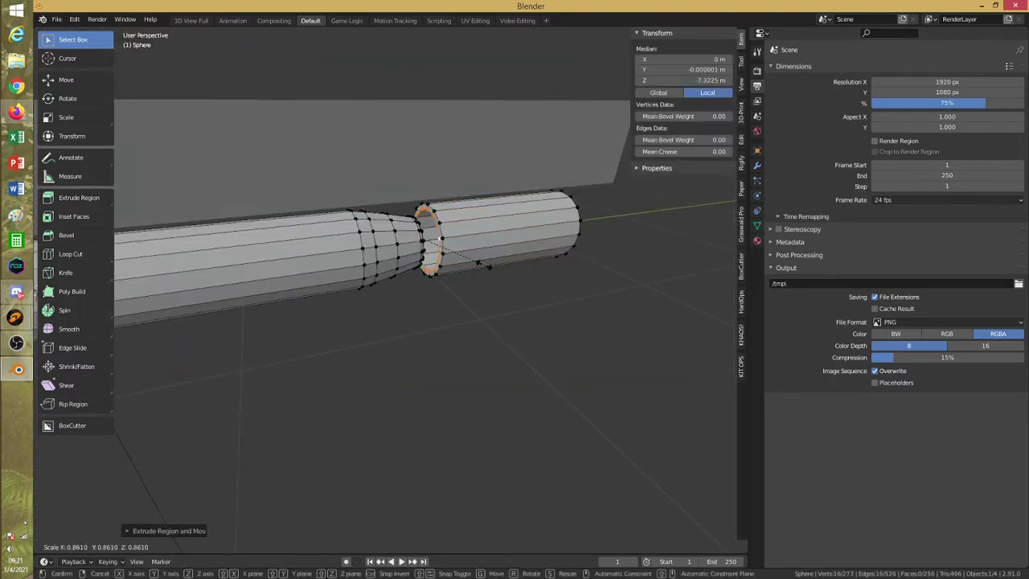
pyautogui.click(464, 263)
# Move the cylinder's inner front ring along Y to a local Z of about -7.24 m and scale it to about 0.9
pyautogui.press('g')
pyautogui.press('y')
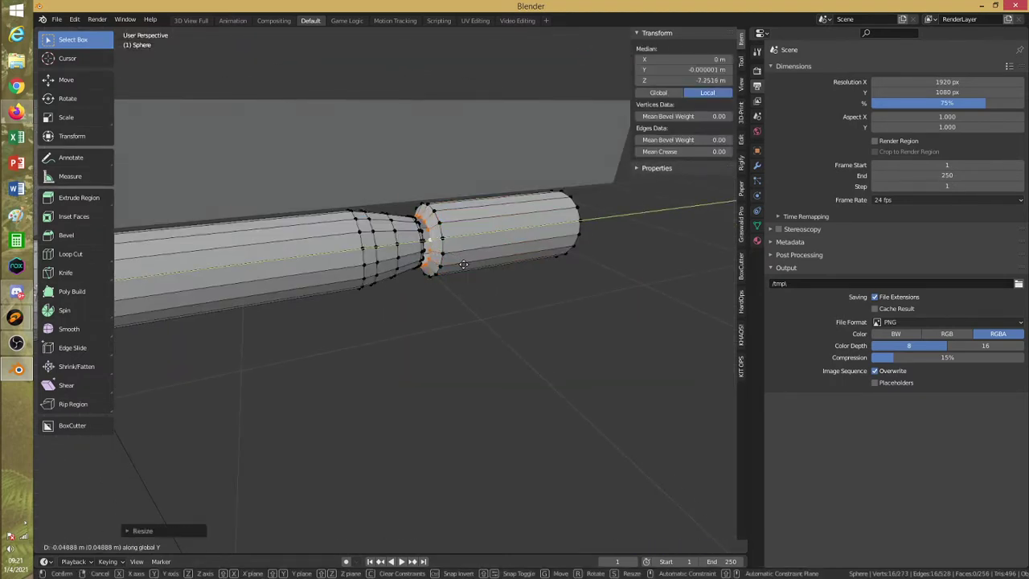
pyautogui.click(464, 265)
pyautogui.press('s')
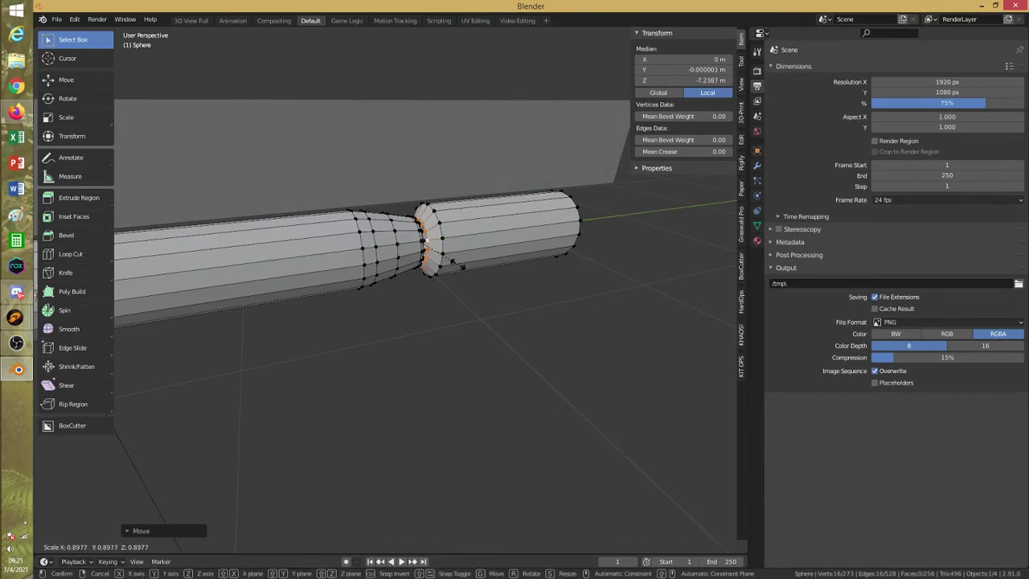
pyautogui.click(458, 264)
pyautogui.moveTo(458, 264)
pyautogui.mouseDown(button='middle')
pyautogui.moveTo(430, 250)
pyautogui.moveTo(462, 246)
pyautogui.mouseUp(button='middle')
pyautogui.scroll(3, 462, 246)
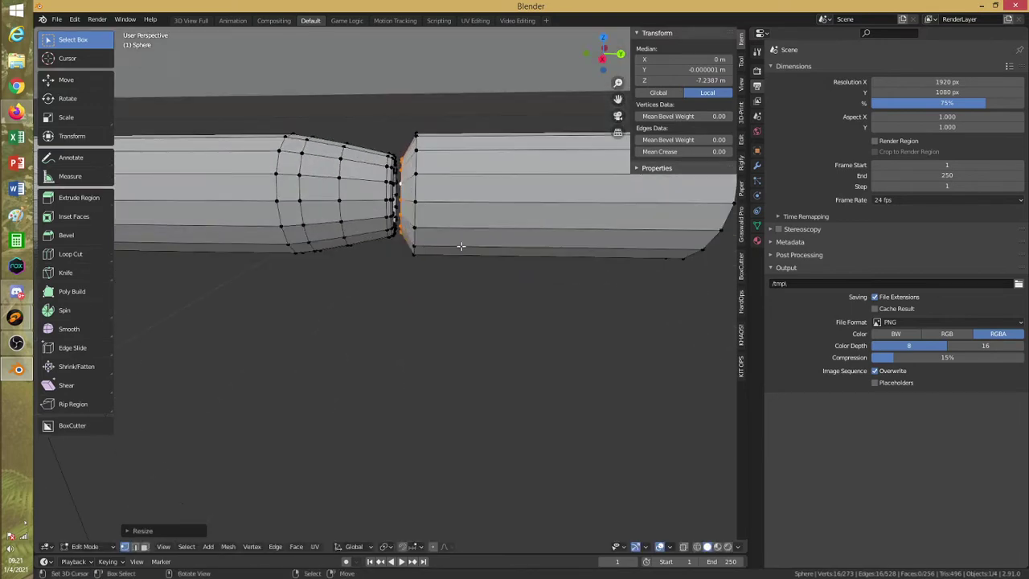
# Move the rear cylinder's inner front ring along Y to a local Z of about -7.20 m, then extrude and scale it inward
pyautogui.press('g')
pyautogui.press('y')
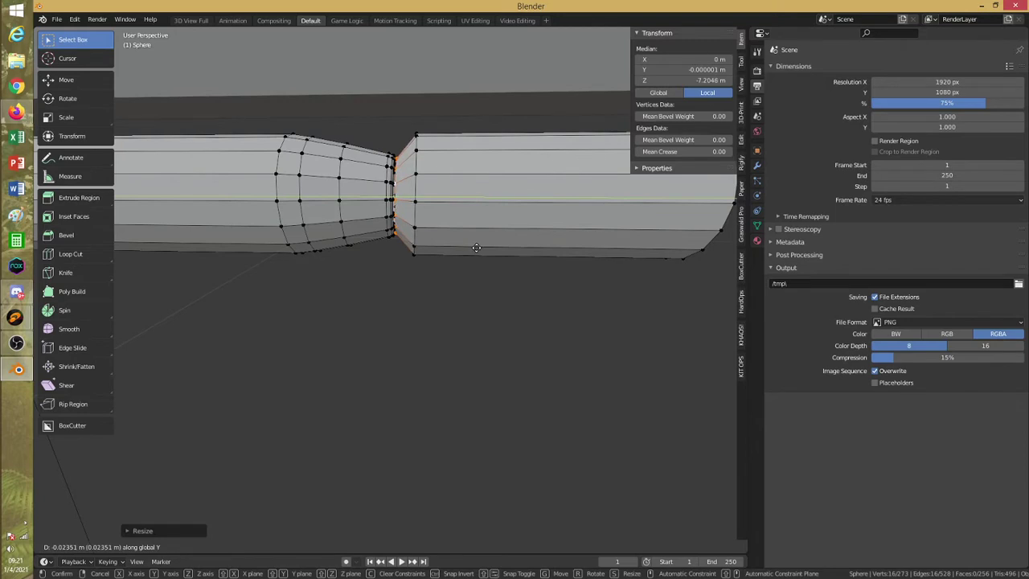
pyautogui.click(480, 247)
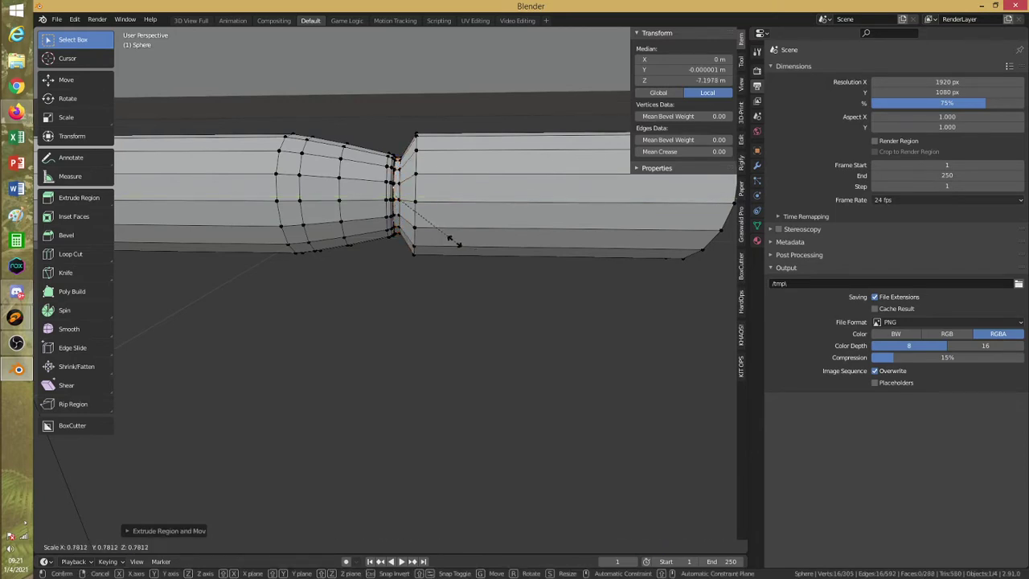
# Move the rear cylinder's outer front edge ring slightly backward along Y to lengthen the front bevel
pyautogui.hotkey('alt', 'a')
pyautogui.keyDown('alt'); pyautogui.click(407, 197); pyautogui.keyUp('alt')
pyautogui.press('g')
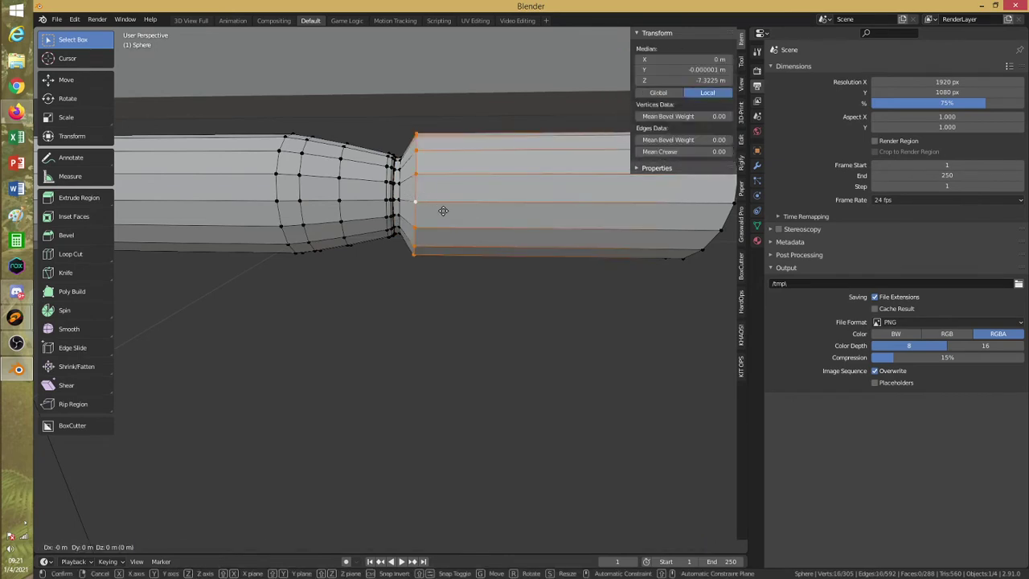
pyautogui.press('y')
pyautogui.click(455, 213)
pyautogui.hotkey('alt', 'a')
# Extrude the rear cylinder's open rear edge ring in place and scale it slightly inward to form a rim
pyautogui.scroll(-5, 458, 214)
pyautogui.moveTo(490, 216); pyautogui.dragTo(517, 284, button='middle')
pyautogui.keyDown('alt'); pyautogui.click(420, 238); pyautogui.keyUp('alt')
pyautogui.press('e')
pyautogui.press('Escape')
pyautogui.press('s')
pyautogui.click(475, 263)
# Shrink the ring extruded inside the cylinder's rear opening and move it along Y to shape a tapered recess
pyautogui.hotkey('alt', 'z')
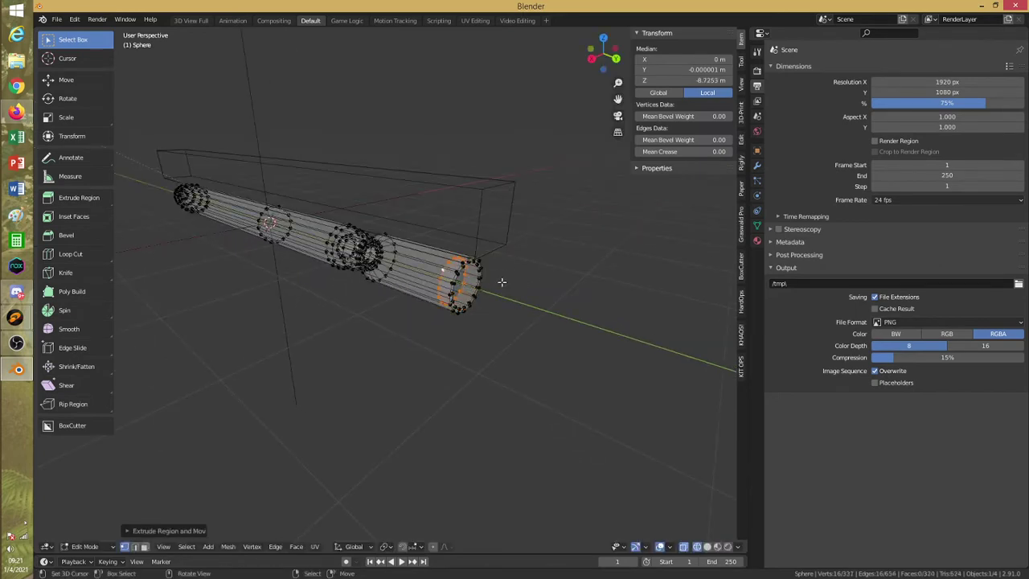
pyautogui.press('s')
pyautogui.click(448, 276)
pyautogui.press('g')
pyautogui.press('y')
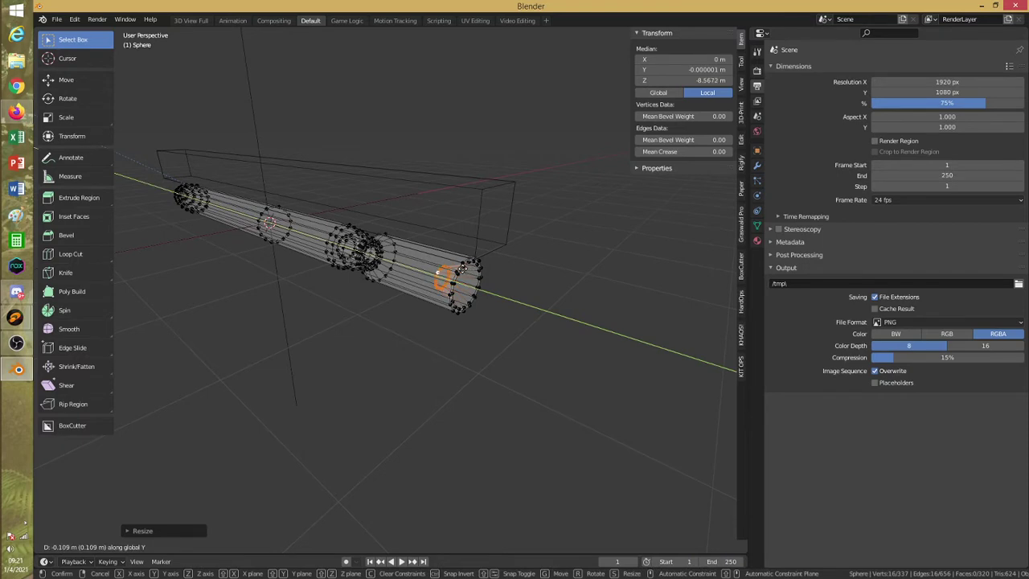
pyautogui.click(464, 270)
pyautogui.press('s')
pyautogui.click(483, 283)
pyautogui.hotkey('alt', 'z')
pyautogui.hotkey('alt', 'a')
pyautogui.moveTo(481, 278); pyautogui.dragTo(464, 250, button='middle')
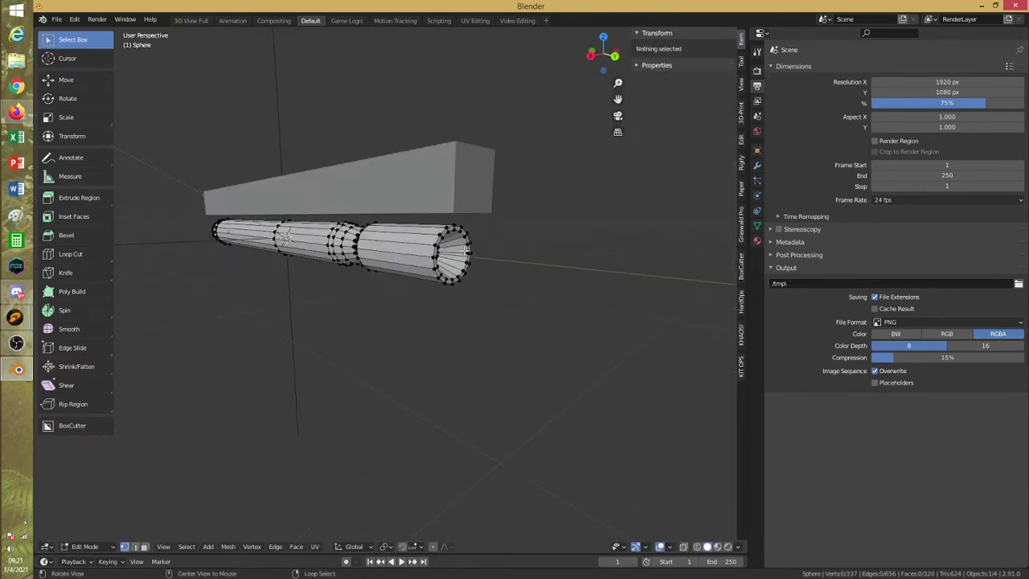
pyautogui.press('a')
pyautogui.click(490, 259)
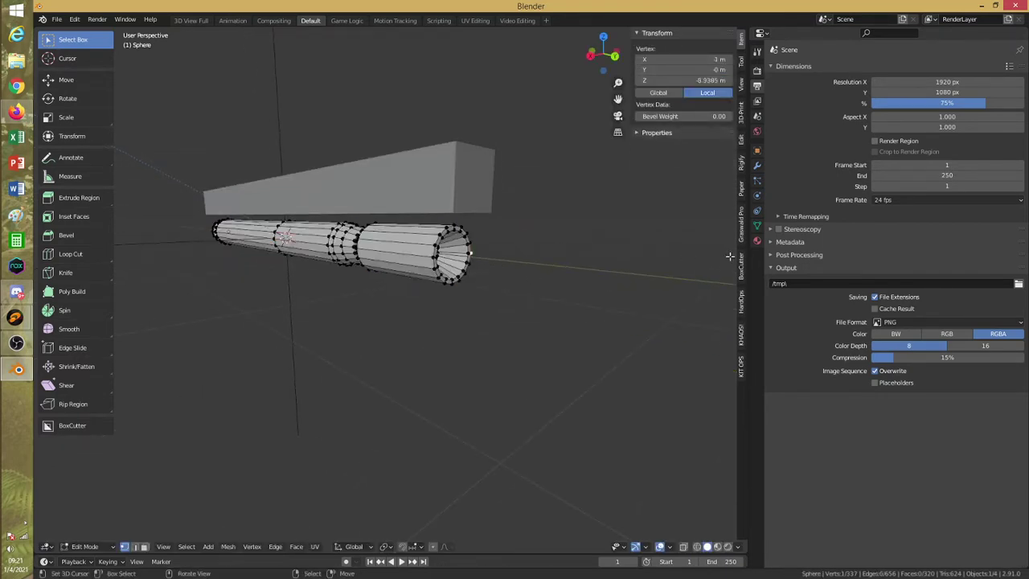
pyautogui.hotkey('ctrl', 'l')
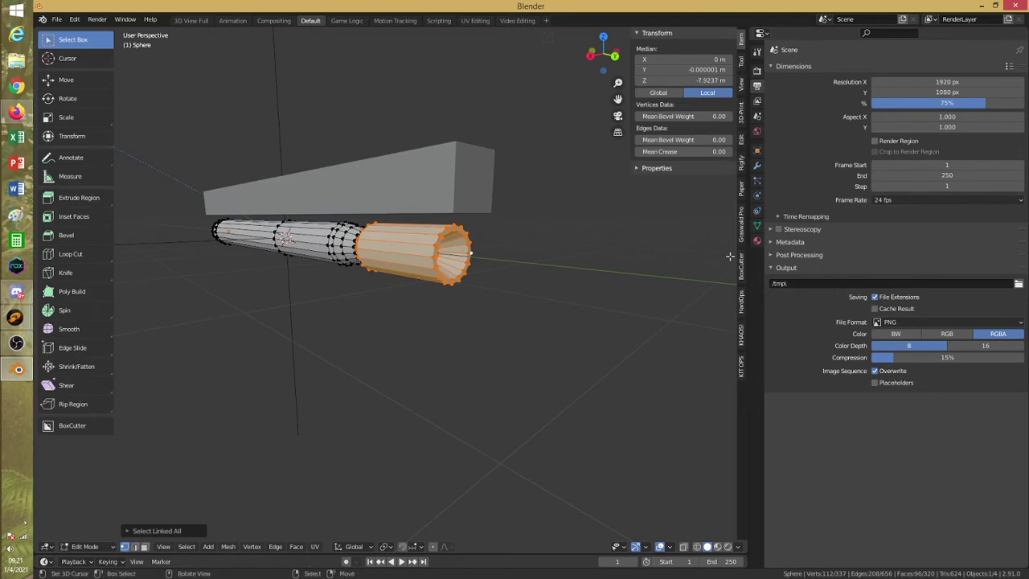
pyautogui.click(570, 284)
pyautogui.moveTo(569, 285); pyautogui.dragTo(528, 279, button='middle')
# Select the cylinder's whole rear end with its recess and move it forward along Y to shorten the cylinder
pyautogui.press('z')
pyautogui.hotkey('alt', 'a')
pyautogui.press('b')
pyautogui.moveTo(446, 215); pyautogui.dragTo(528, 312)
pyautogui.press('g')
pyautogui.press('y')
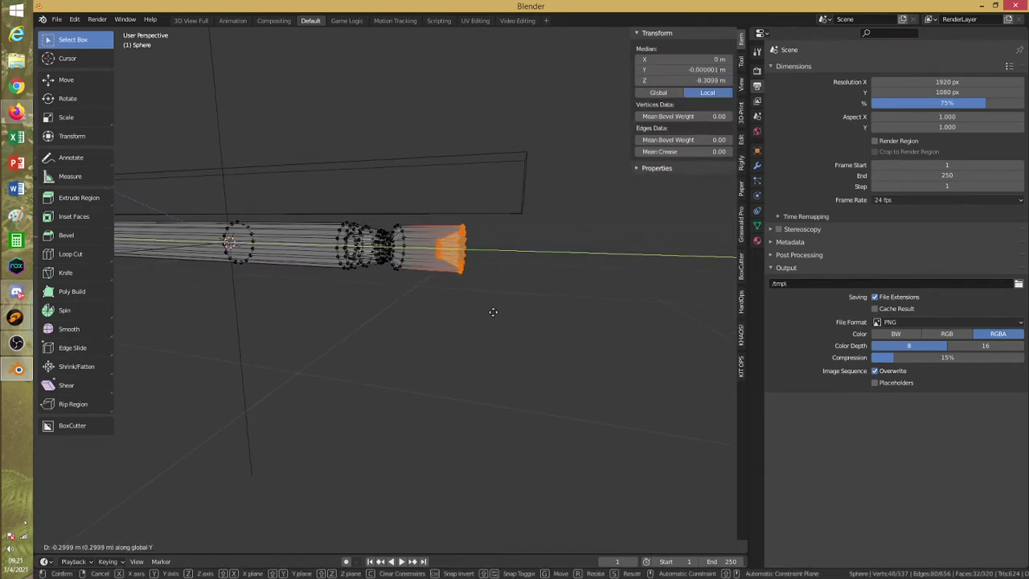
pyautogui.click(507, 312)
pyautogui.hotkey('alt', 'a')
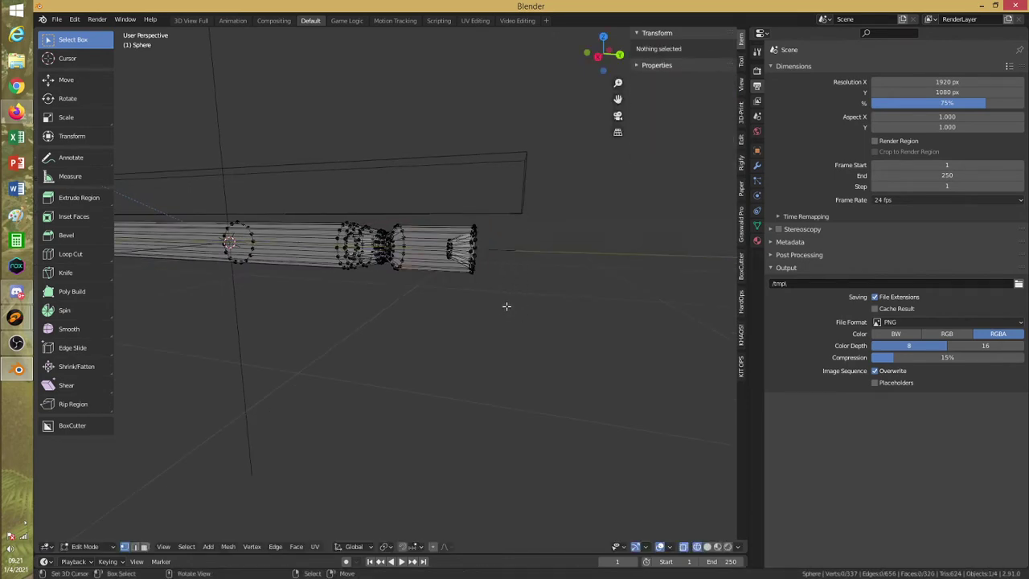
pyautogui.moveTo(508, 307); pyautogui.dragTo(470, 305, button='middle')
pyautogui.press('z')
pyautogui.scroll(1, 489, 311)
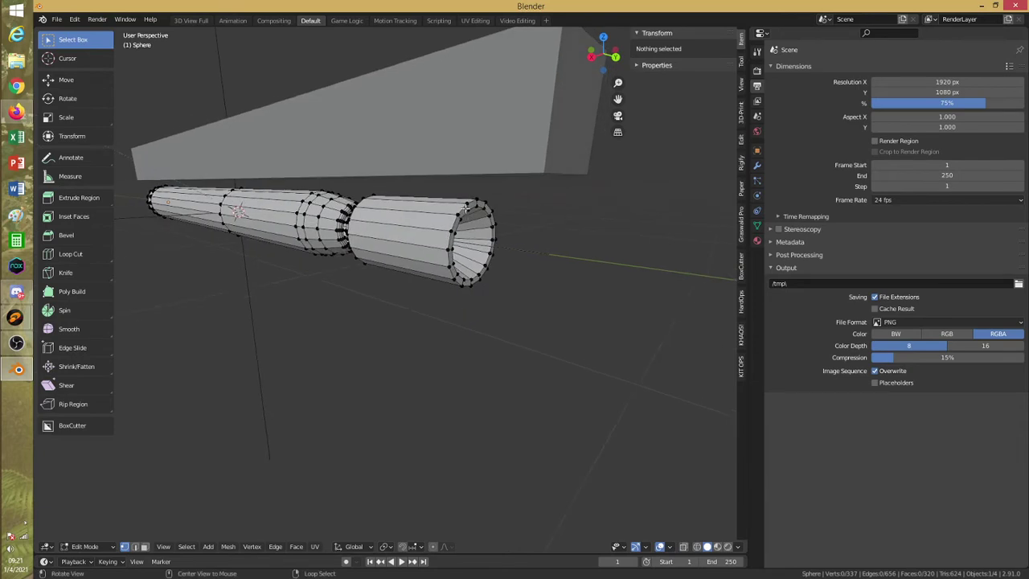
# Move the cylinder's outer rear edge ring slightly forward along Y to bevel the rear rim
pyautogui.keyDown('alt'); pyautogui.click(467, 209); pyautogui.keyUp('alt')
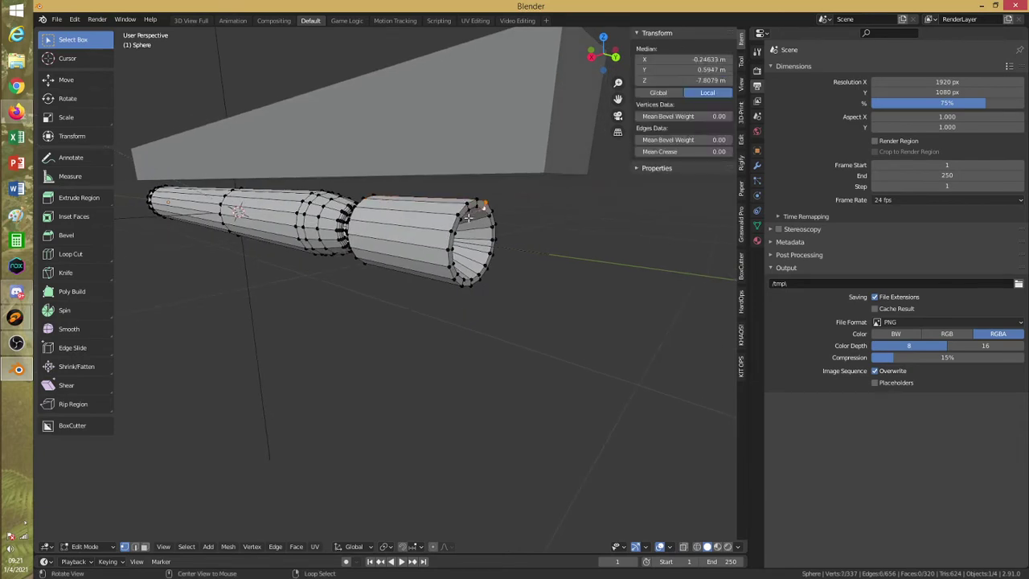
pyautogui.keyDown('alt'); pyautogui.click(565, 280); pyautogui.keyUp('alt')
pyautogui.keyDown('alt'); pyautogui.click(456, 219); pyautogui.keyUp('alt')
pyautogui.moveTo(457, 218); pyautogui.dragTo(513, 223, button='middle')
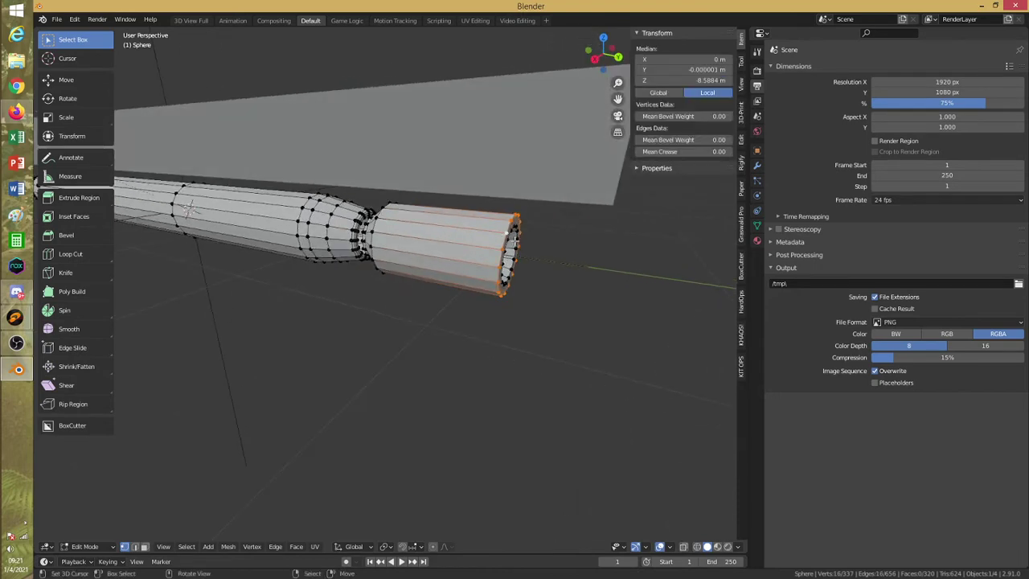
pyautogui.press('g')
pyautogui.press('y')
pyautogui.click(510, 226)
# Add an edge loop across the bevel of the rear rim and scale it to round the edge
pyautogui.hotkey('ctrl', 'z')
pyautogui.hotkey('ctrl', 'z')
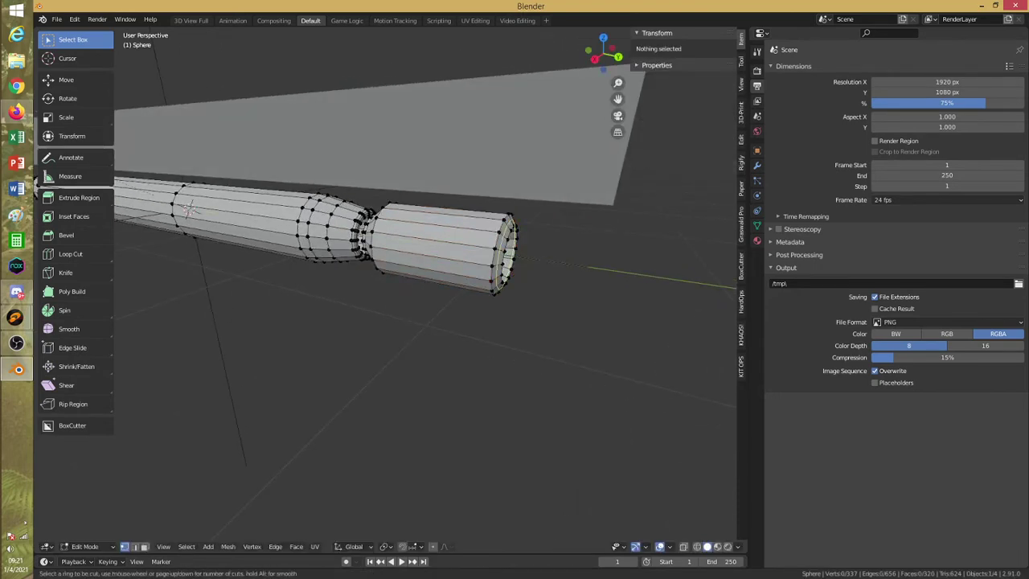
pyautogui.click(560, 262)
pyautogui.click(571, 260)
pyautogui.press('s')
pyautogui.click(588, 259)
pyautogui.click(588, 260)
# Move the rear cylinder's outer front edge ring along Y to a local Z of about -7.36 m
pyautogui.hotkey('alt', 'z')
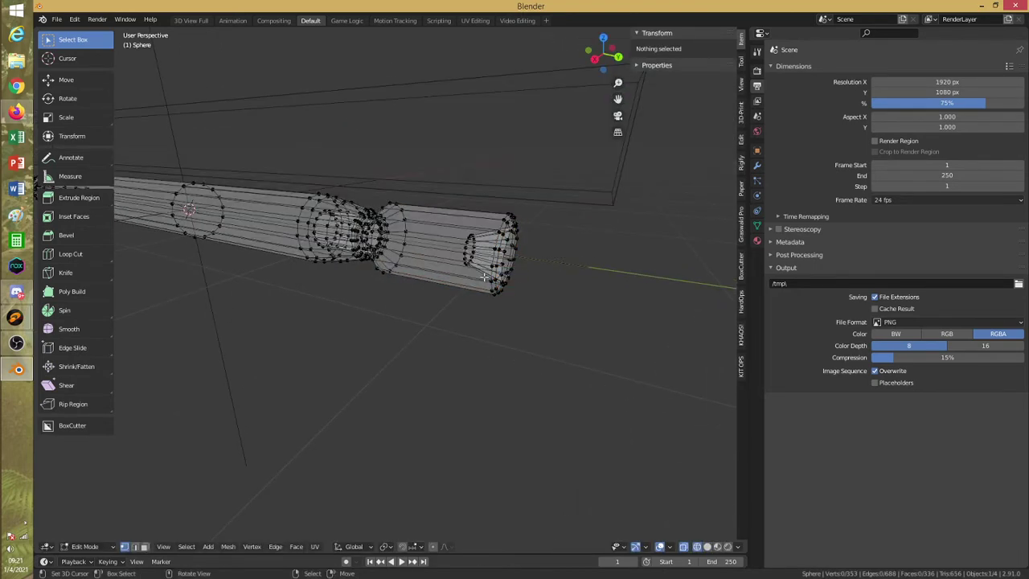
pyautogui.moveTo(485, 277); pyautogui.dragTo(482, 281, button='middle')
pyautogui.scroll(5, 491, 289)
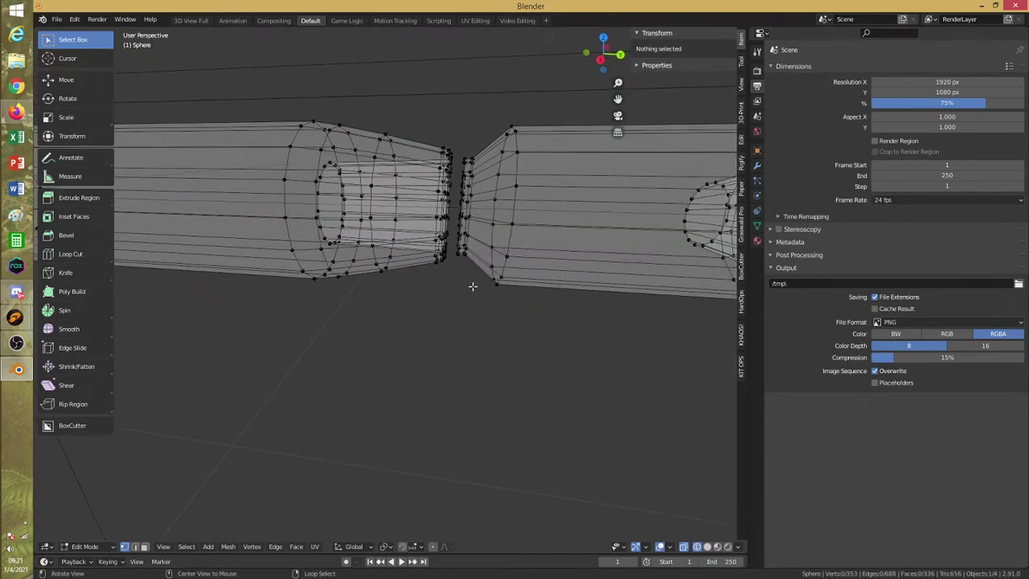
pyautogui.keyDown('alt'); pyautogui.click(506, 224); pyautogui.keyUp('alt')
pyautogui.keyDown('alt'); pyautogui.click(512, 228); pyautogui.keyUp('alt')
pyautogui.press('g')
pyautogui.press('y')
pyautogui.click(533, 246)
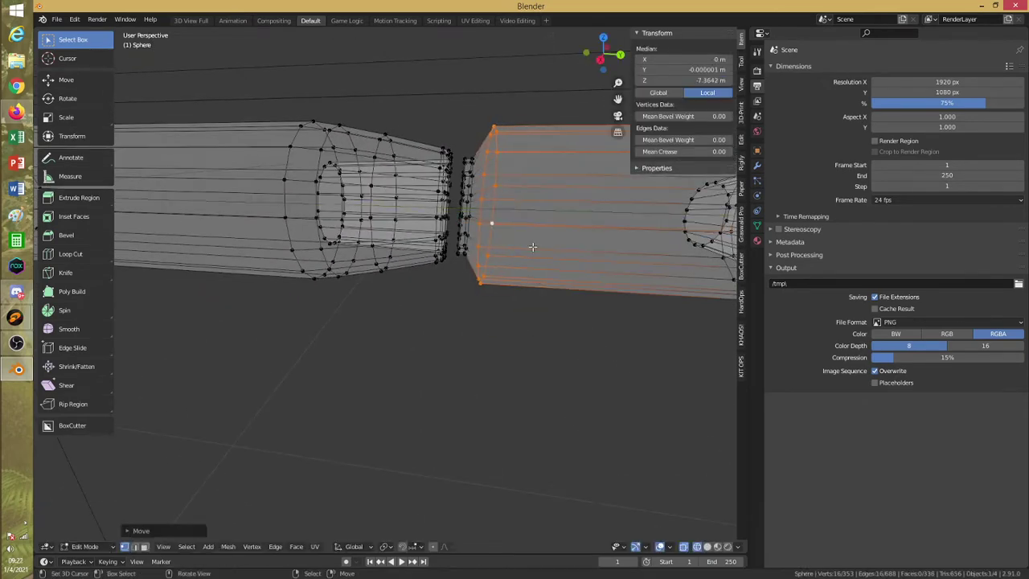
pyautogui.hotkey('alt', 'a')
# Add an edge loop in the rear cylinder's front bevel and shift it along Y to round the bevel
pyautogui.hotkey('shift', 'z')
pyautogui.moveTo(531, 245); pyautogui.dragTo(514, 225, button='middle')
pyautogui.hotkey('ctrl', 'r')
pyautogui.click(506, 213)
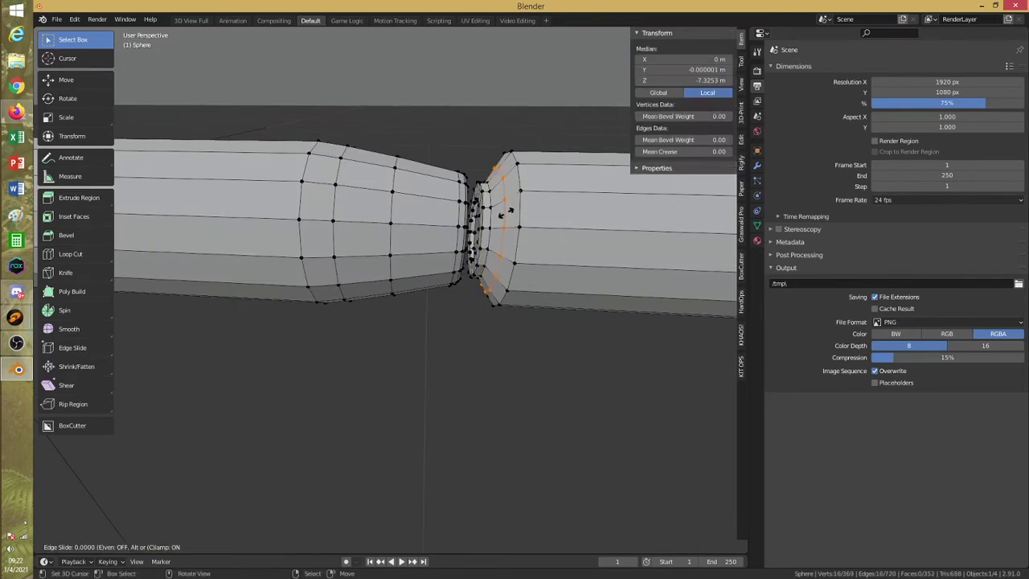
pyautogui.click(506, 213)
pyautogui.press('g')
pyautogui.press('y')
pyautogui.click(549, 233)
pyautogui.hotkey('alt', 'a')
# Select the rear end of the cylinder and move it about 0.26 m along Y to lengthen the section
pyautogui.scroll(-4, 549, 234)
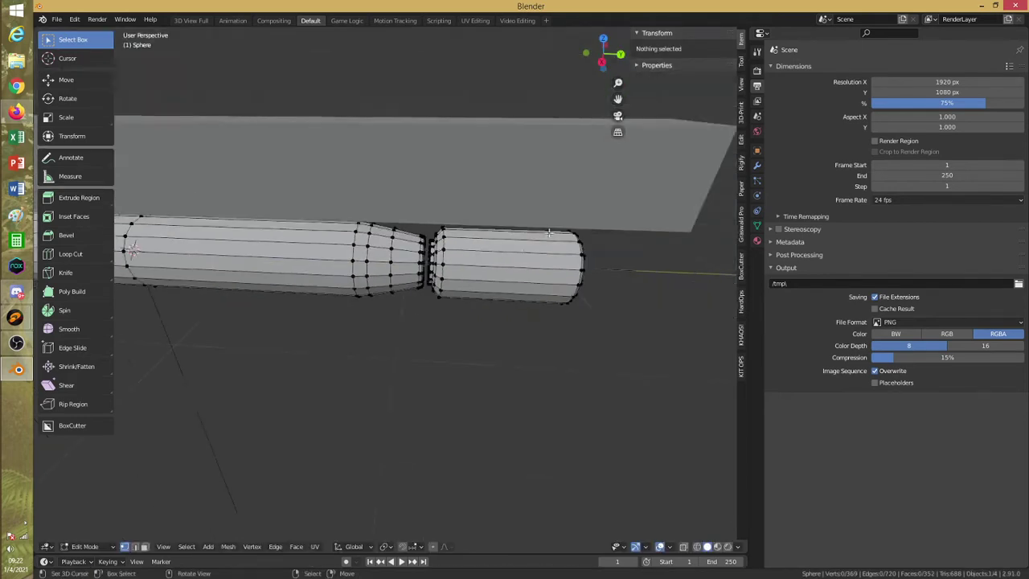
pyautogui.moveTo(521, 259)
pyautogui.mouseDown(button='middle')
pyautogui.moveTo(449, 246)
pyautogui.moveTo(395, 263)
pyautogui.moveTo(430, 265)
pyautogui.moveTo(486, 215)
pyautogui.mouseUp(button='middle')
pyautogui.hotkey('shift', 'z')
pyautogui.press('a')
pyautogui.hotkey('shift', 'z')
pyautogui.hotkey('alt', 'a')
pyautogui.hotkey('alt', 'z')
pyautogui.moveTo(544, 315); pyautogui.dragTo(539, 310)
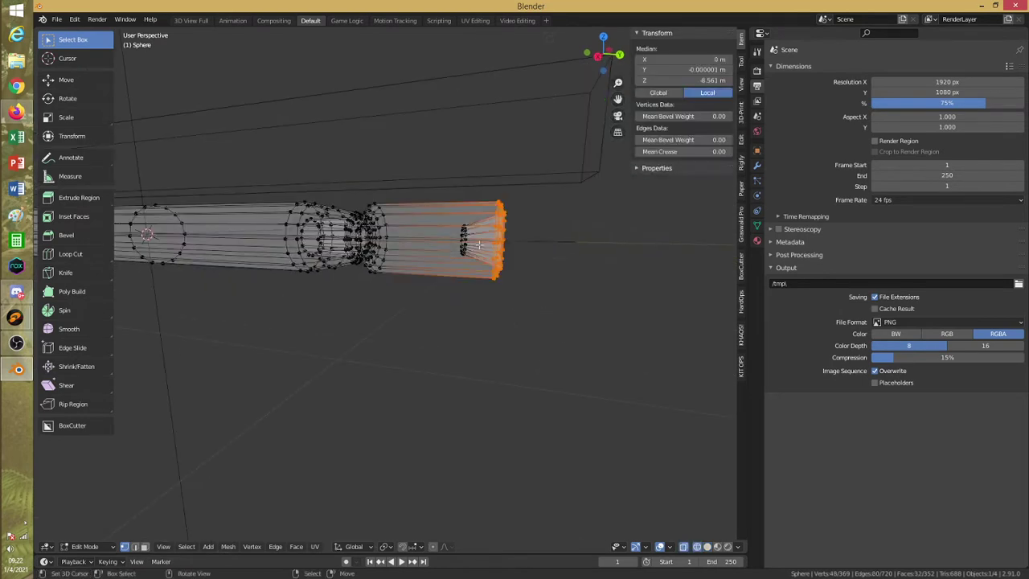
pyautogui.hotkey('alt', 'z')
pyautogui.press('g')
pyautogui.press('y')
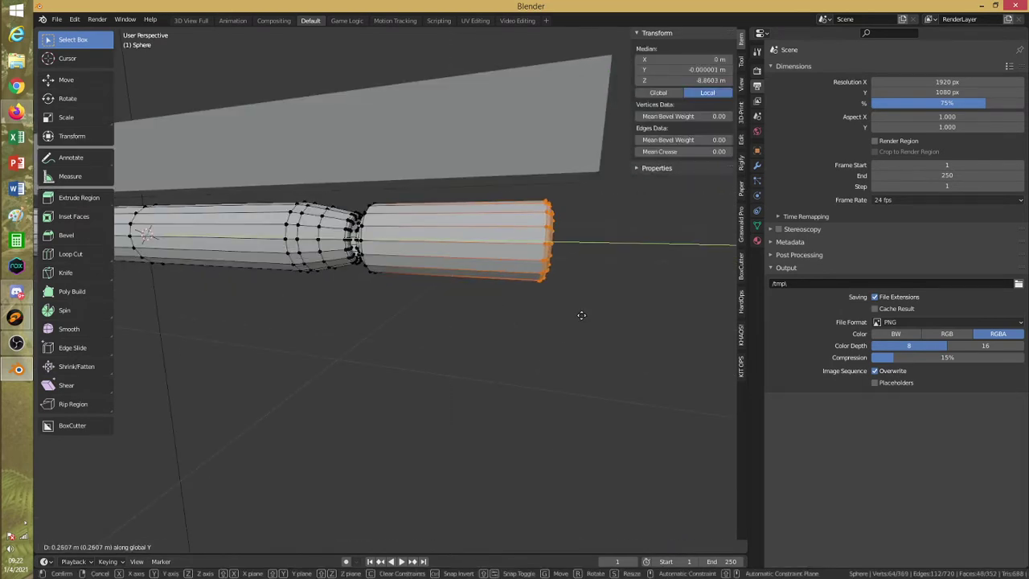
pyautogui.click(582, 315)
pyautogui.hotkey('alt', 'a')
# Add an edge loop around the long body of the rear cylinder
pyautogui.moveTo(449, 293); pyautogui.dragTo(472, 292, button='middle')
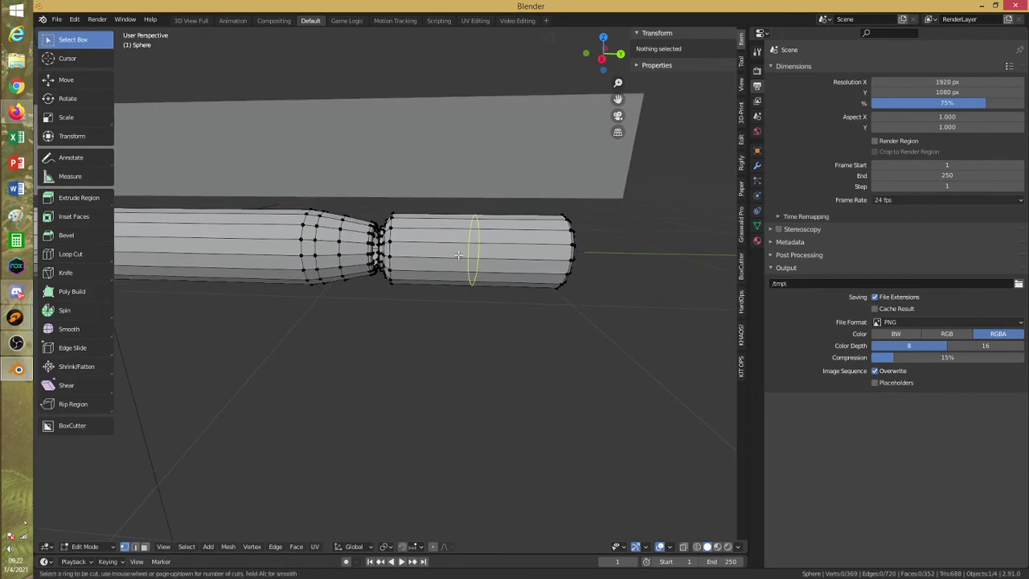
pyautogui.click(458, 255)
pyautogui.click(452, 255)
pyautogui.hotkey('alt', 'a')
# Scale the edge ring midway along the tube's tapered rear end to adjust the taper
pyautogui.keyDown('shift'); pyautogui.moveTo(238, 283); pyautogui.dragTo(403, 284, button='middle'); pyautogui.keyUp('shift')
pyautogui.click(471, 239)
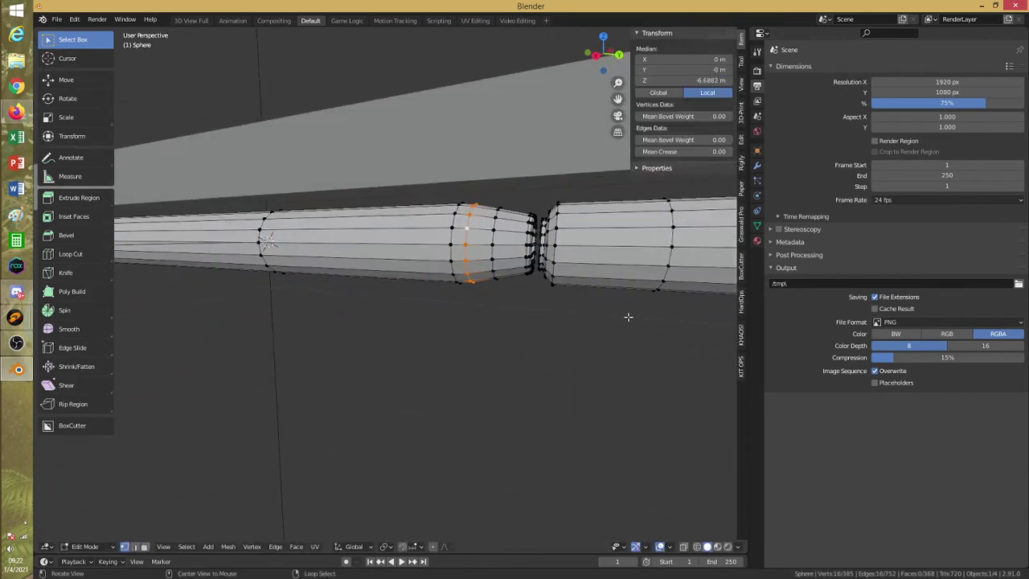
pyautogui.hotkey('alt', 'a')
pyautogui.keyDown('alt'); pyautogui.click(486, 241); pyautogui.keyUp('alt')
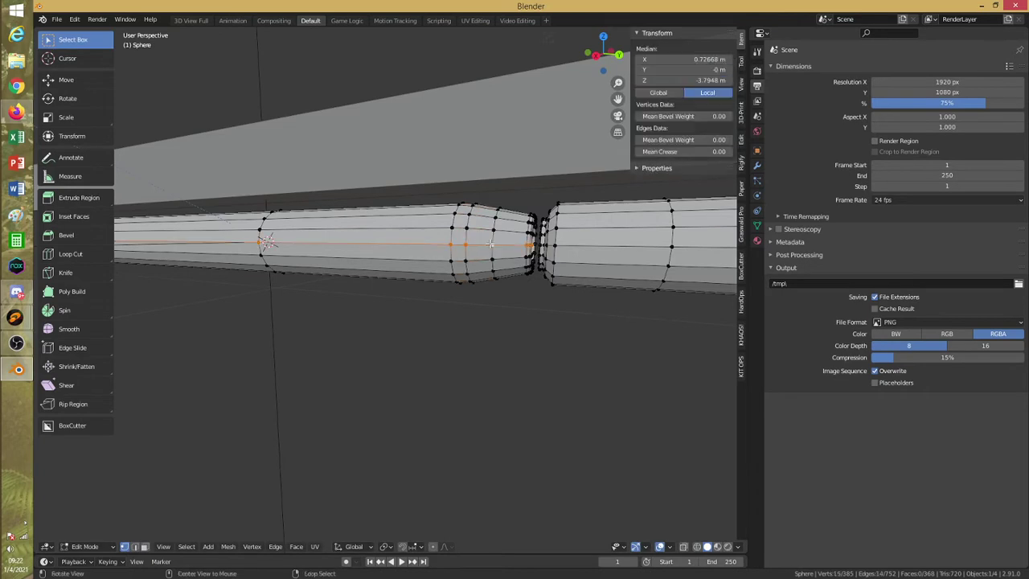
pyautogui.keyDown('alt'); pyautogui.click(490, 245); pyautogui.keyUp('alt')
pyautogui.press('s')
pyautogui.click(577, 287)
pyautogui.hotkey('alt', 'a')
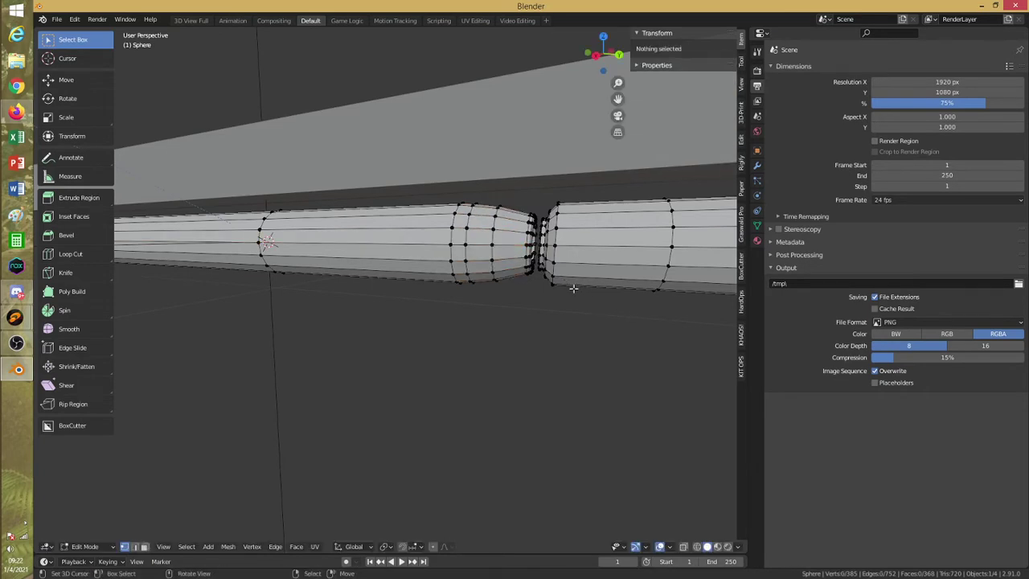
# Add an edge loop around the front half of the tube, between its nose and its middle ring
pyautogui.scroll(-3, 574, 287)
pyautogui.moveTo(386, 332); pyautogui.dragTo(480, 319, button='middle')
pyautogui.hotkey('shift', 'z')
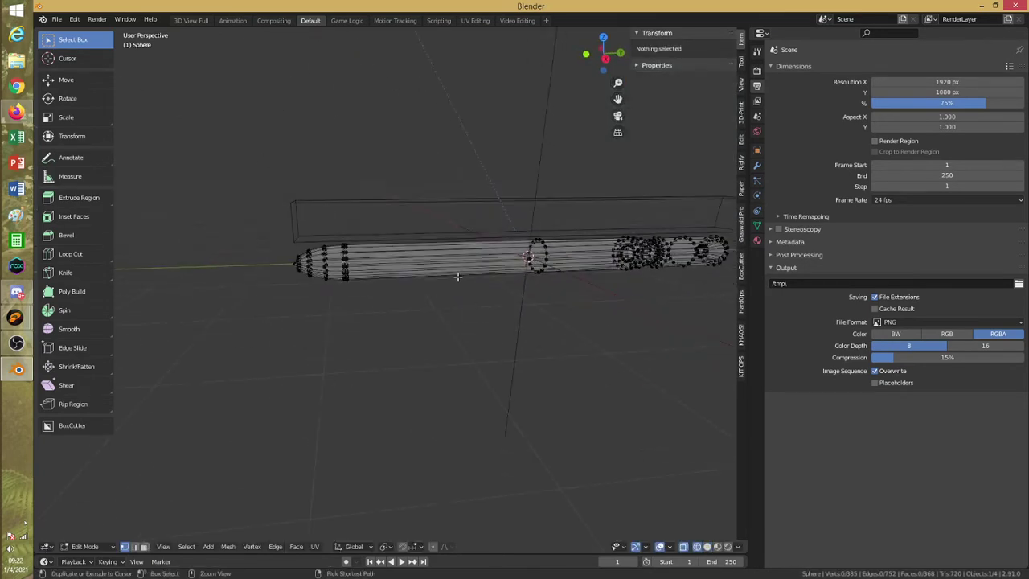
pyautogui.hotkey('ctrl', 'r')
pyautogui.click(455, 276)
pyautogui.click(462, 276)
pyautogui.hotkey('alt', 'a')
pyautogui.moveTo(462, 276); pyautogui.dragTo(475, 318, button='middle')
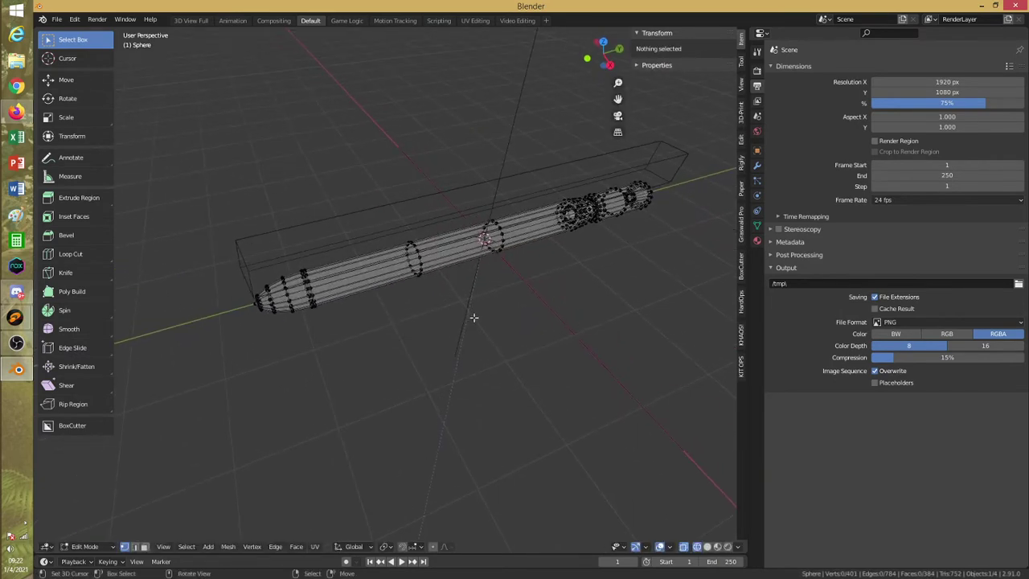
# Switch to Object Mode and flatten the long box along Z to a slab about 0.04 m thick
pyautogui.click(94, 547)
pyautogui.click(93, 533)
pyautogui.moveTo(301, 424)
pyautogui.mouseDown(button='middle')
pyautogui.moveTo(404, 377)
pyautogui.moveTo(394, 392)
pyautogui.mouseUp(button='middle')
pyautogui.hotkey('shift', 'z')
pyautogui.click(413, 312)
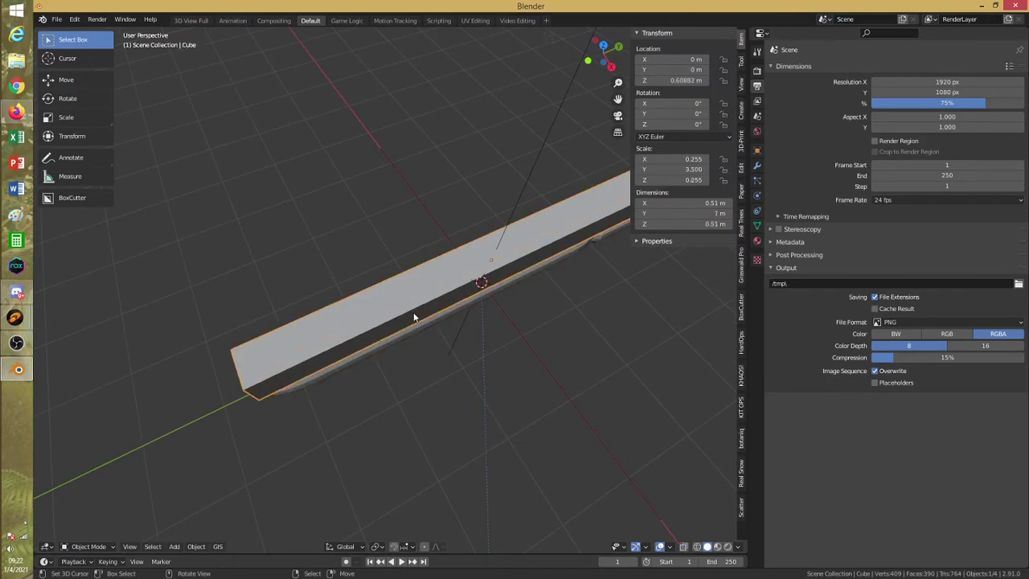
pyautogui.scroll(-3, 414, 315)
pyautogui.press('s')
pyautogui.press('z')
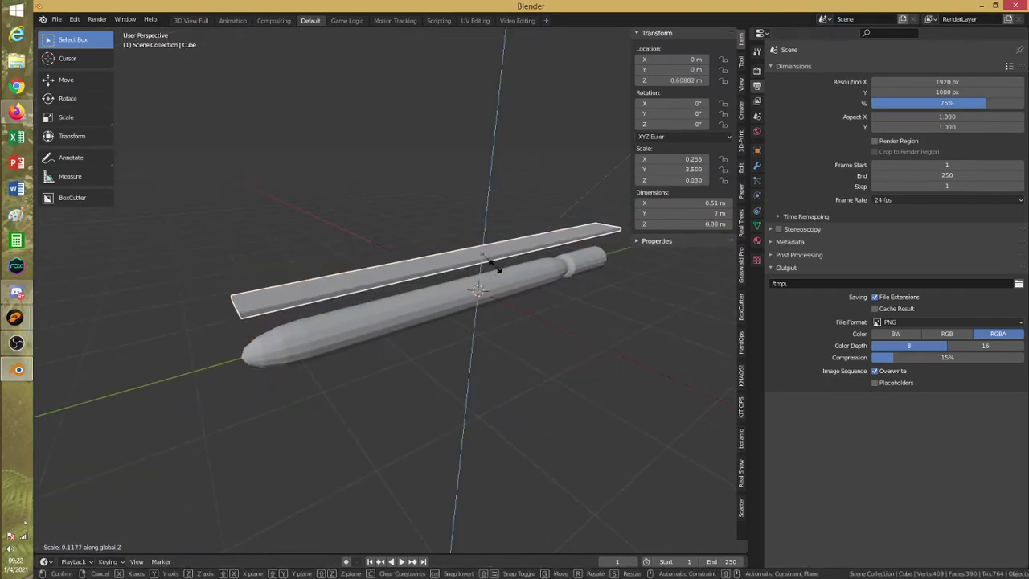
pyautogui.click(480, 271)
# Widen the flattened slab along X to about 0.86 m
pyautogui.moveTo(480, 271); pyautogui.dragTo(569, 322, button='middle')
pyautogui.press('s')
pyautogui.press('x')
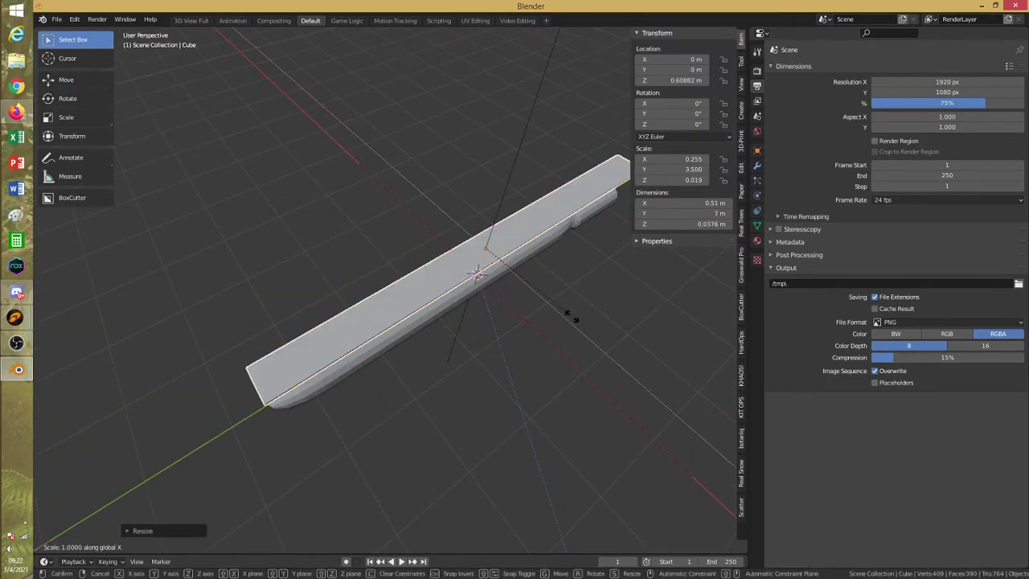
pyautogui.click(377, 435)
pyautogui.click(88, 547)
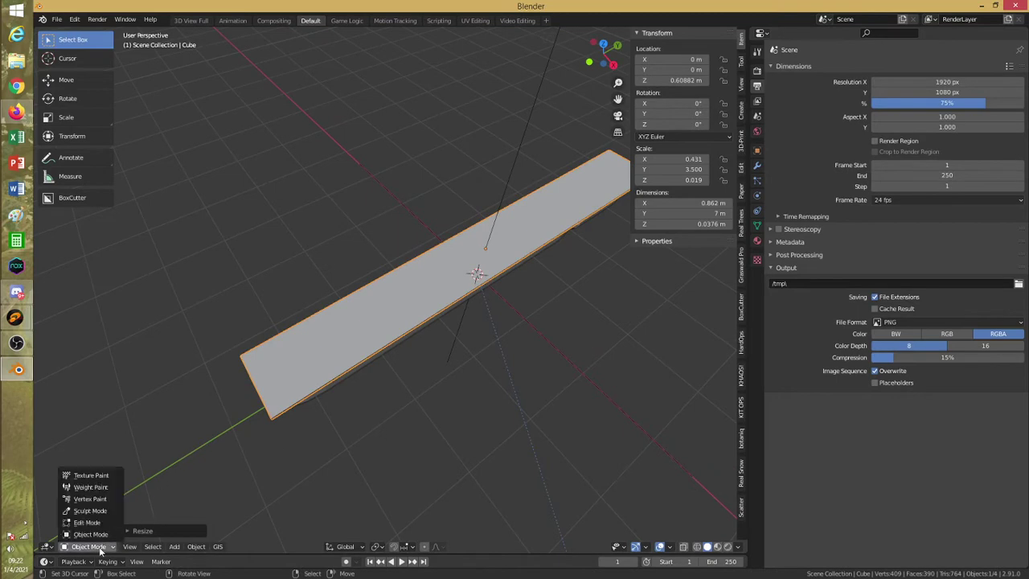
pyautogui.click(94, 523)
pyautogui.hotkey('alt', 'a')
pyautogui.moveTo(414, 378); pyautogui.dragTo(677, 382, button='middle')
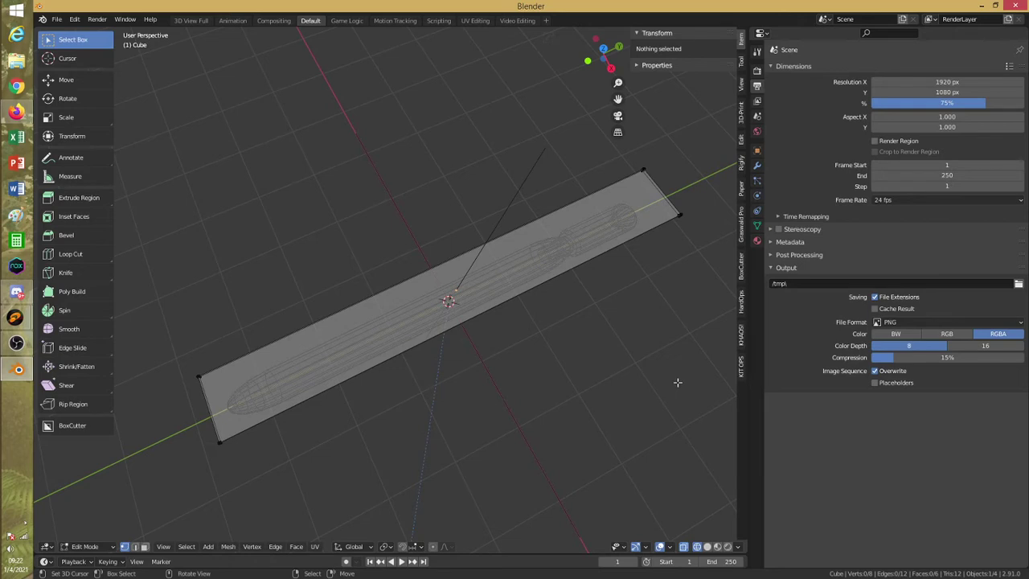
pyautogui.click(85, 546)
pyautogui.click(91, 534)
# Scale the slab down uniformly to about 2.47 m long and rotate it 90° about Z, crosswise to the tube
pyautogui.press('s')
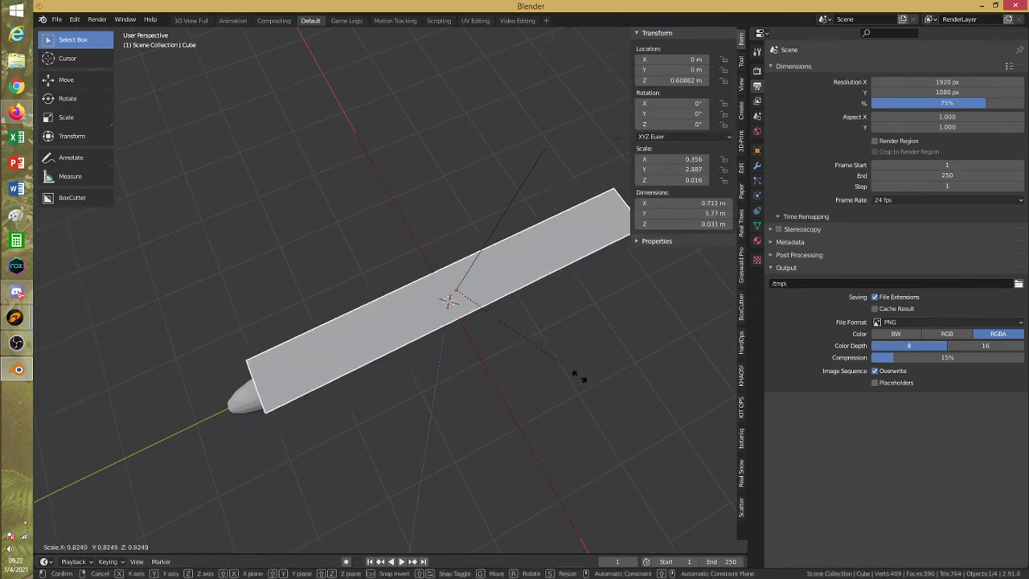
pyautogui.click(492, 342)
pyautogui.write('rz')
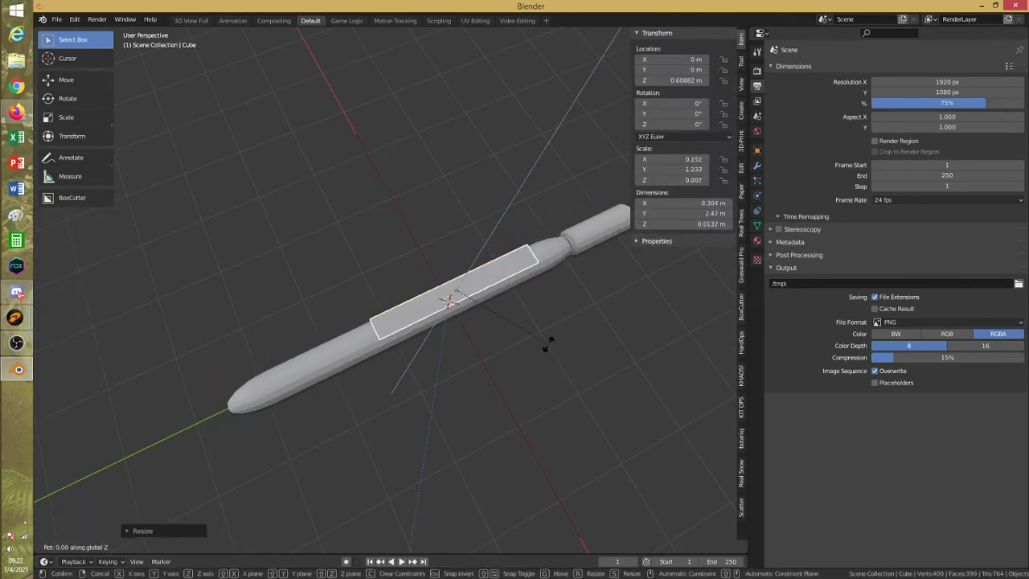
pyautogui.write('90')
pyautogui.press('Return')
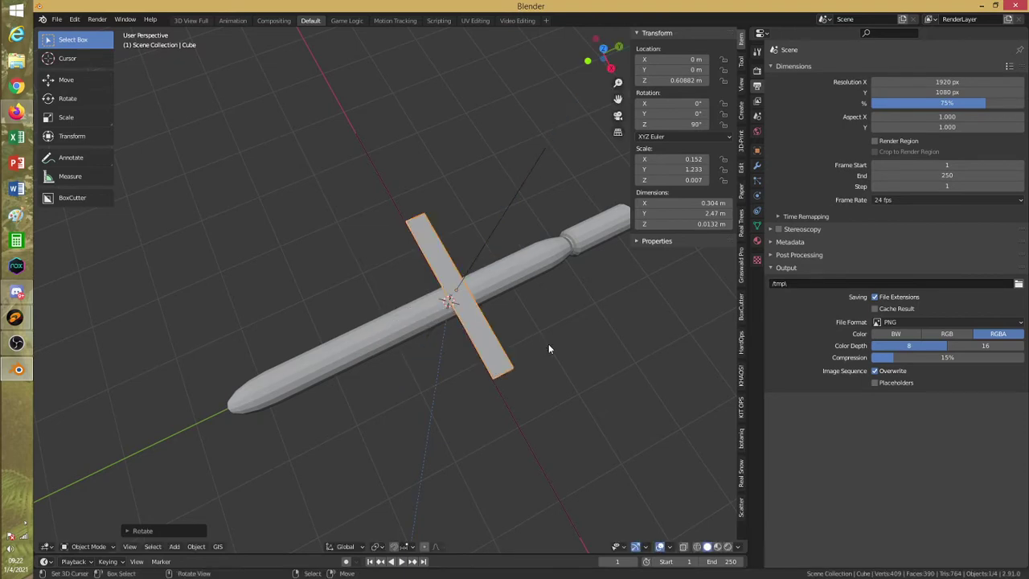
# Move the crosswise slab along Z into the tube's body, to a Z location of about 0.1 m
pyautogui.press('g')
pyautogui.press('z')
pyautogui.click(545, 356)
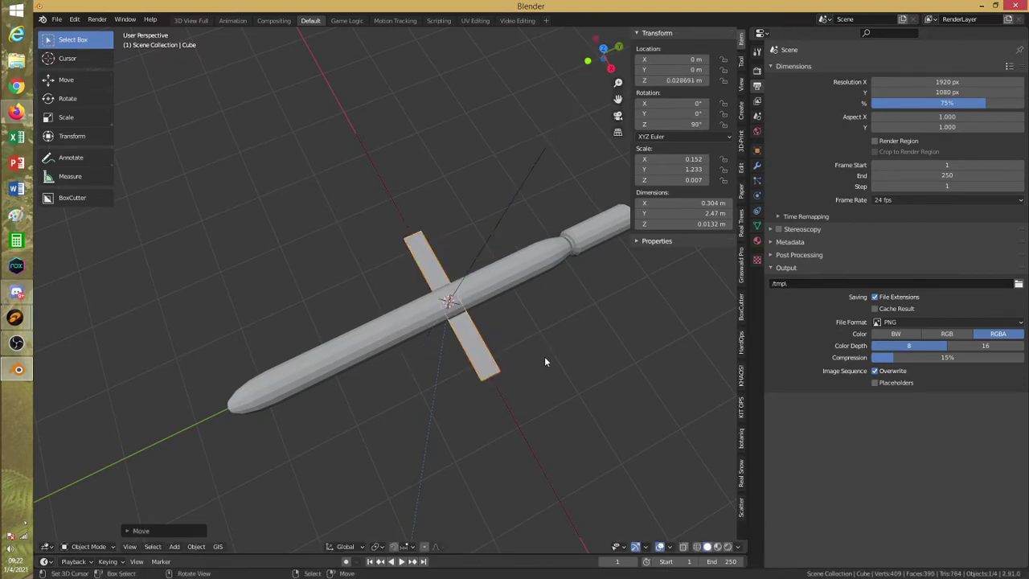
pyautogui.press('z')
pyautogui.click(492, 352)
pyautogui.moveTo(492, 352)
pyautogui.mouseDown(button='middle')
pyautogui.moveTo(473, 294)
pyautogui.moveTo(487, 345)
pyautogui.mouseUp(button='middle')
pyautogui.press('g')
pyautogui.press('z')
pyautogui.click(489, 315)
# Move the slab along Y toward the nose to about -0.98 m and lower it to about -0.011 m in Z
pyautogui.press('g')
pyautogui.press('y')
pyautogui.click(420, 363)
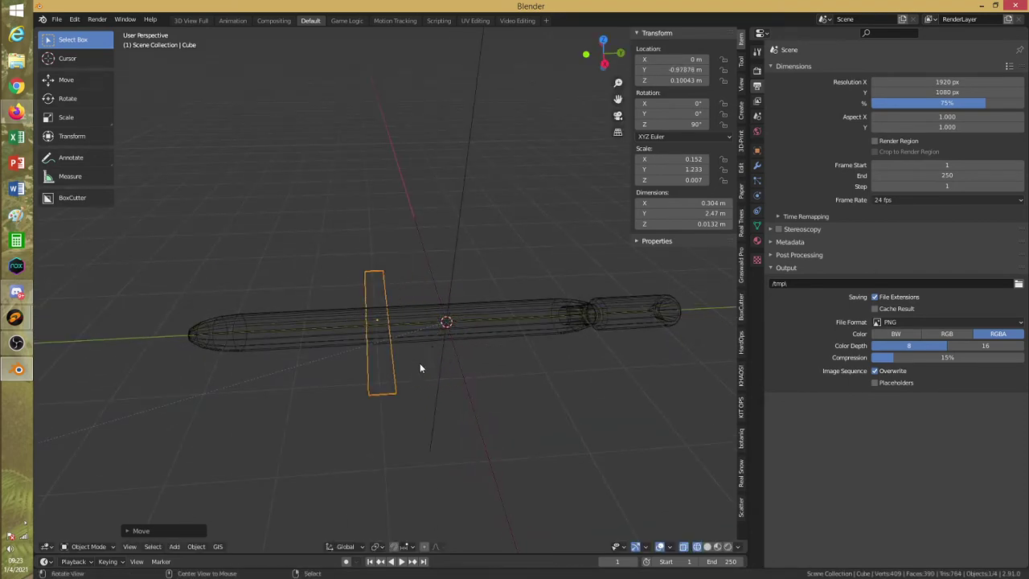
pyautogui.moveTo(419, 363)
pyautogui.mouseDown(button='middle')
pyautogui.moveTo(475, 369)
pyautogui.moveTo(458, 341)
pyautogui.moveTo(469, 324)
pyautogui.moveTo(451, 410)
pyautogui.moveTo(460, 393)
pyautogui.mouseUp(button='middle')
pyautogui.press('g')
pyautogui.press('z')
pyautogui.click(467, 333)
# Shift the slab back along Y to about -0.84 m
pyautogui.hotkey('shift', 'z')
pyautogui.press('g')
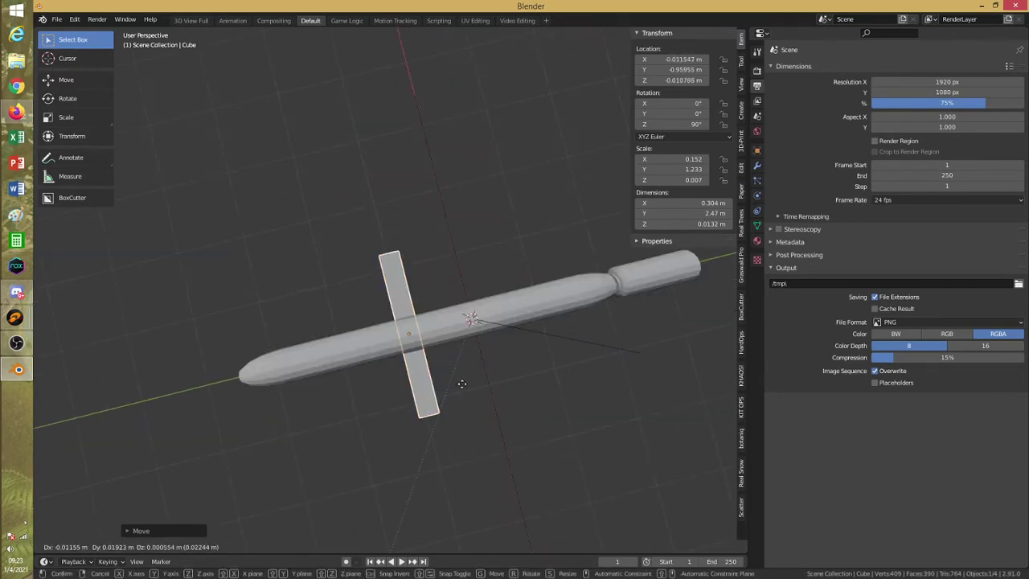
pyautogui.press('y')
pyautogui.click(470, 386)
pyautogui.hotkey('shift', 'z')
# Try rotating the slab another 90° about Z, and undo the rotation
pyautogui.keyDown('alt'); pyautogui.moveTo(461, 401); pyautogui.dragTo(484, 383); pyautogui.keyUp('alt')
pyautogui.write('r')
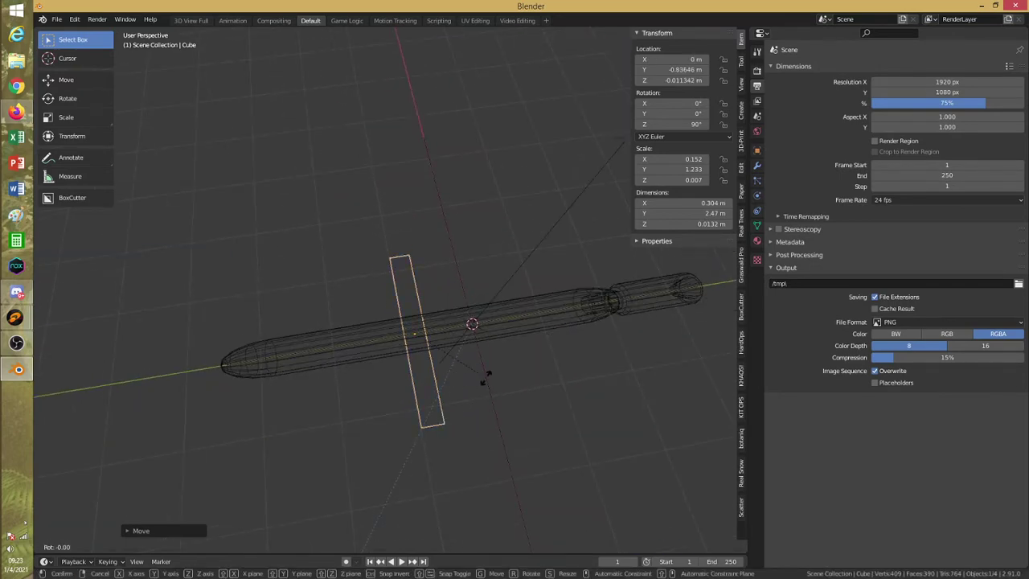
pyautogui.write('z90')
pyautogui.press('Return')
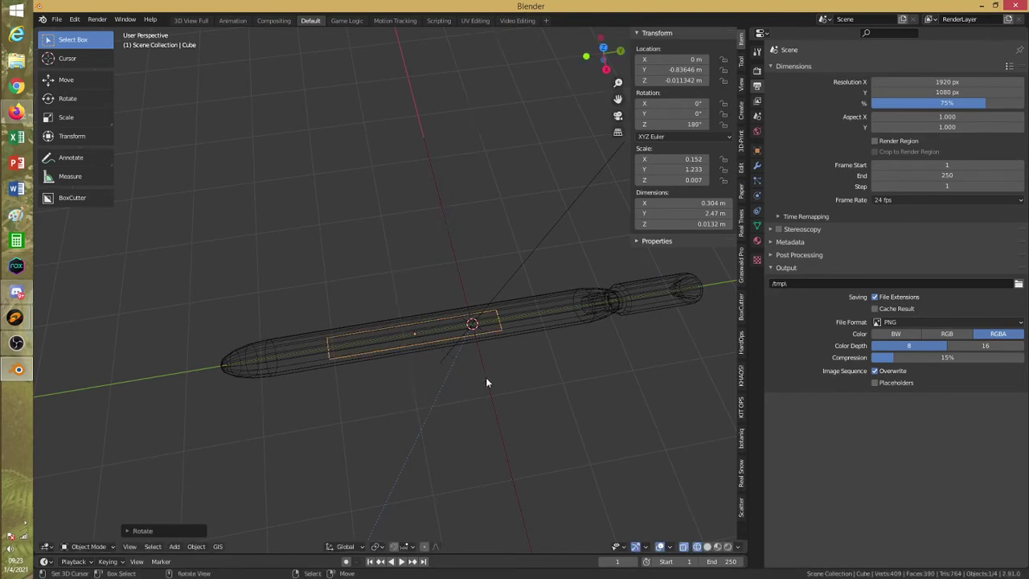
pyautogui.moveTo(485, 377); pyautogui.dragTo(481, 393, button='middle')
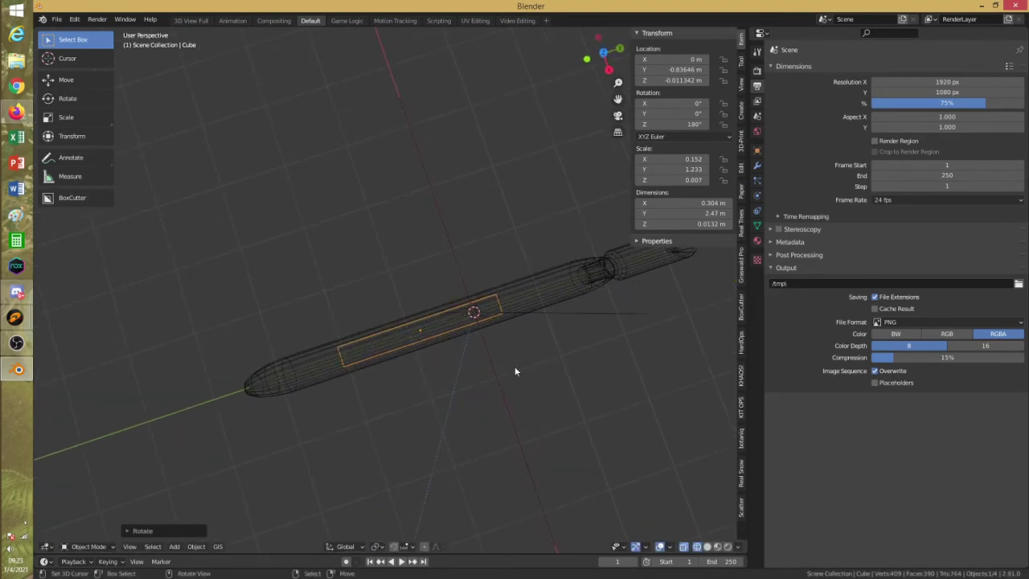
pyautogui.hotkey('ctrl', 'z')
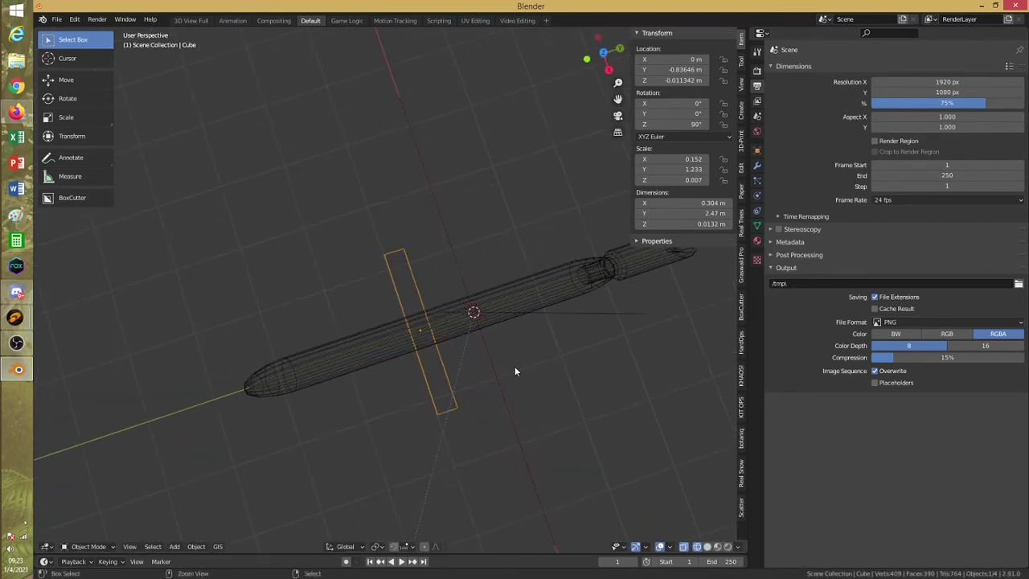
# Cut an edge loop across the slab's middle in Edit Mode and shift it slightly toward the nose
pyautogui.click(90, 546)
pyautogui.click(102, 524)
pyautogui.scroll(6, 418, 359)
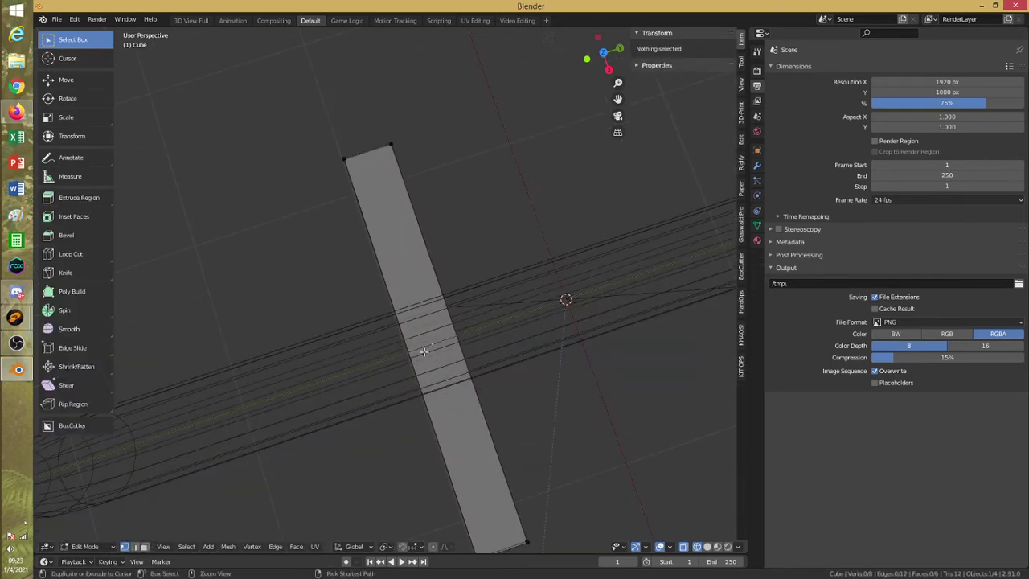
pyautogui.moveTo(422, 349); pyautogui.dragTo(452, 348)
pyautogui.press('a')
pyautogui.hotkey('alt', 'a')
pyautogui.moveTo(452, 349); pyautogui.dragTo(430, 247, button='middle')
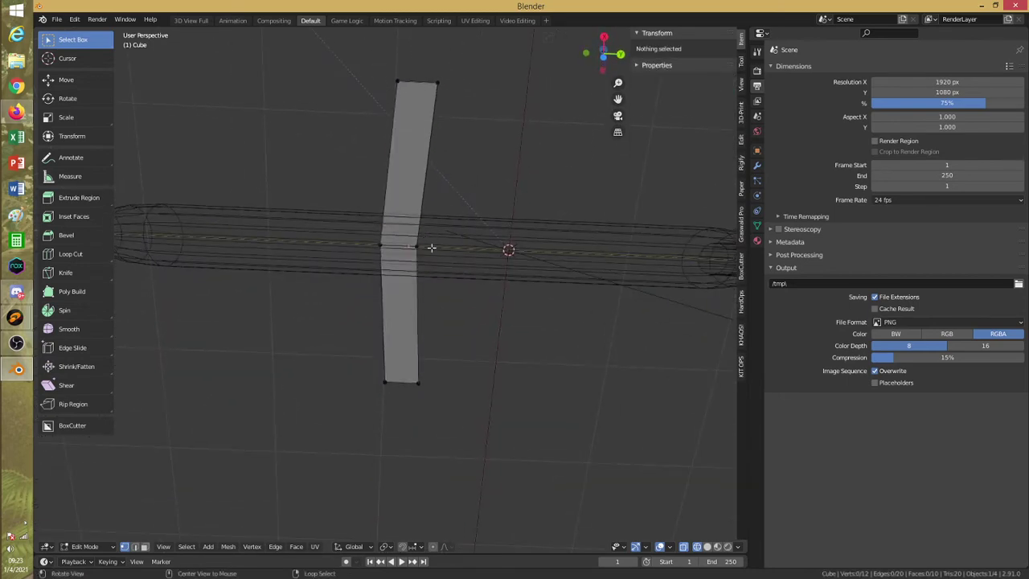
# Pull the slab's rear middle edge about 0.11 m along Y toward the tail and return to Object Mode
pyautogui.keyDown('alt'); pyautogui.click(431, 248); pyautogui.keyUp('alt')
pyautogui.press('g')
pyautogui.press('y')
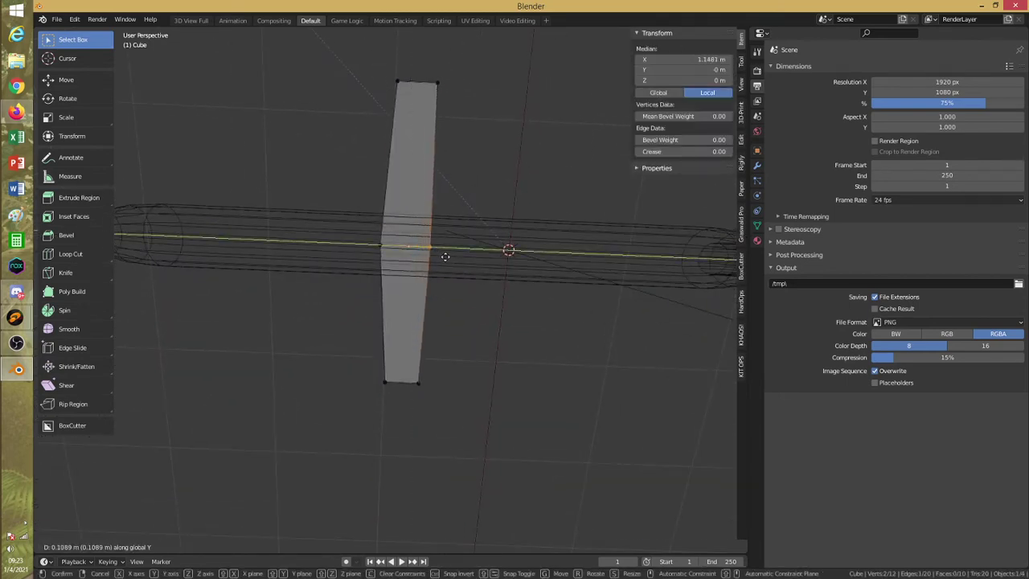
pyautogui.click(445, 259)
pyautogui.press('a')
pyautogui.press('a')
pyautogui.press('a')
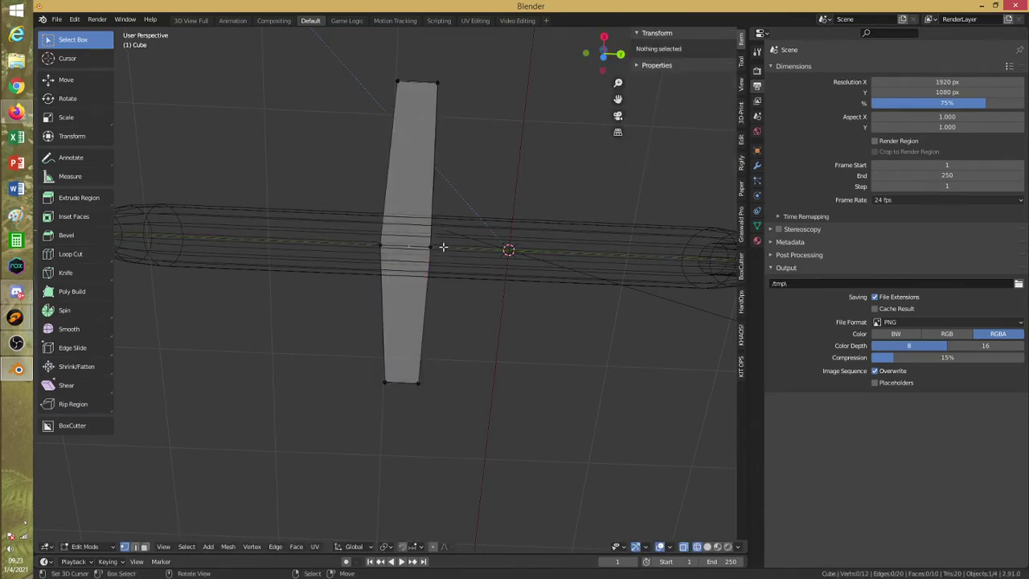
pyautogui.hotkey('shift', 'z')
pyautogui.scroll(-2, 443, 246)
pyautogui.moveTo(443, 246); pyautogui.dragTo(402, 304, button='middle')
pyautogui.click(84, 546)
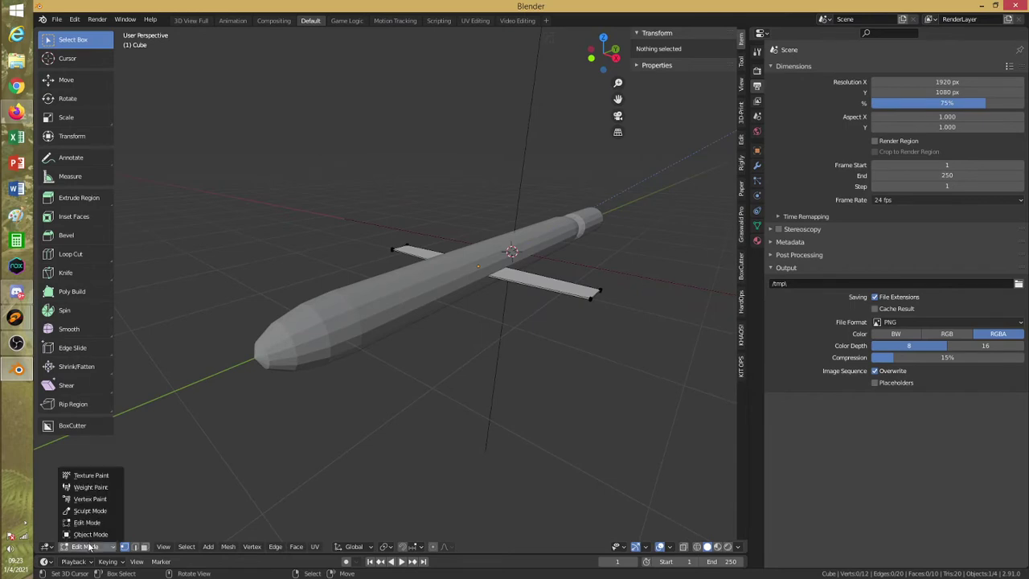
pyautogui.click(81, 531)
# Start saving the file and create a folder named Melona-Cruise Missile inside Model Untuk Laptop
pyautogui.hotkey('ctrl', 's')
pyautogui.rightClick(321, 357)
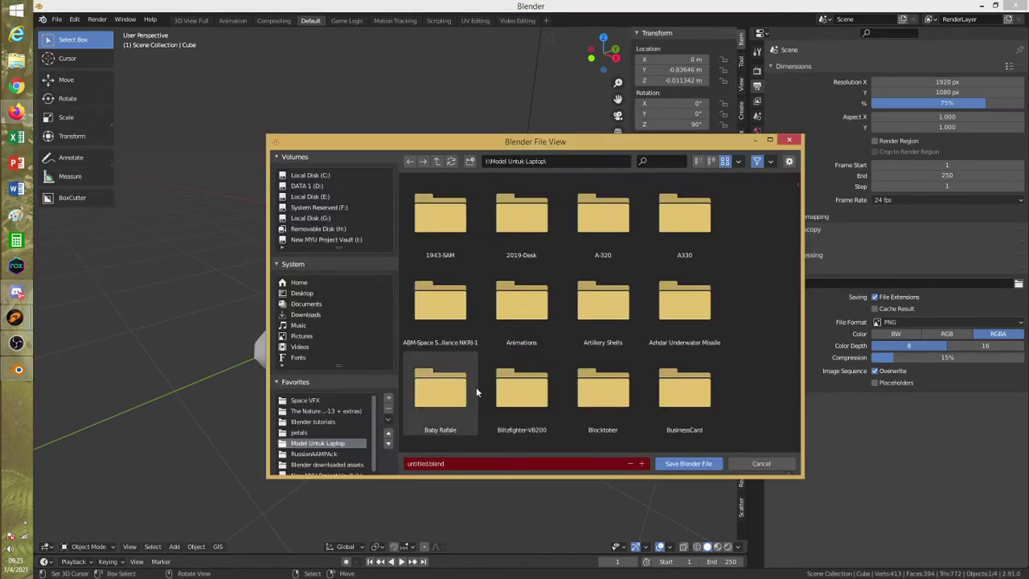
pyautogui.click(469, 162)
pyautogui.click(470, 161)
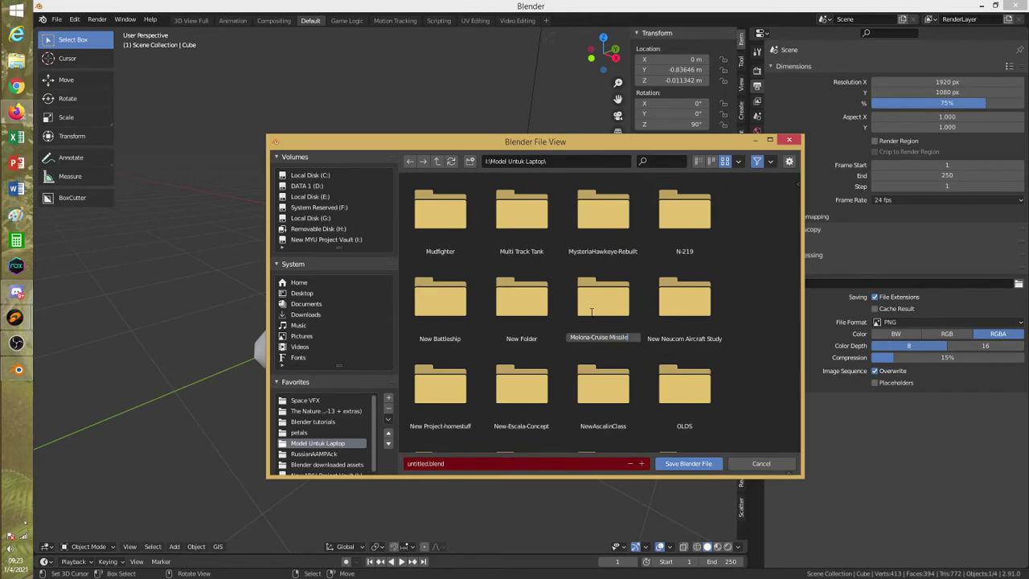
pyautogui.press('Return')
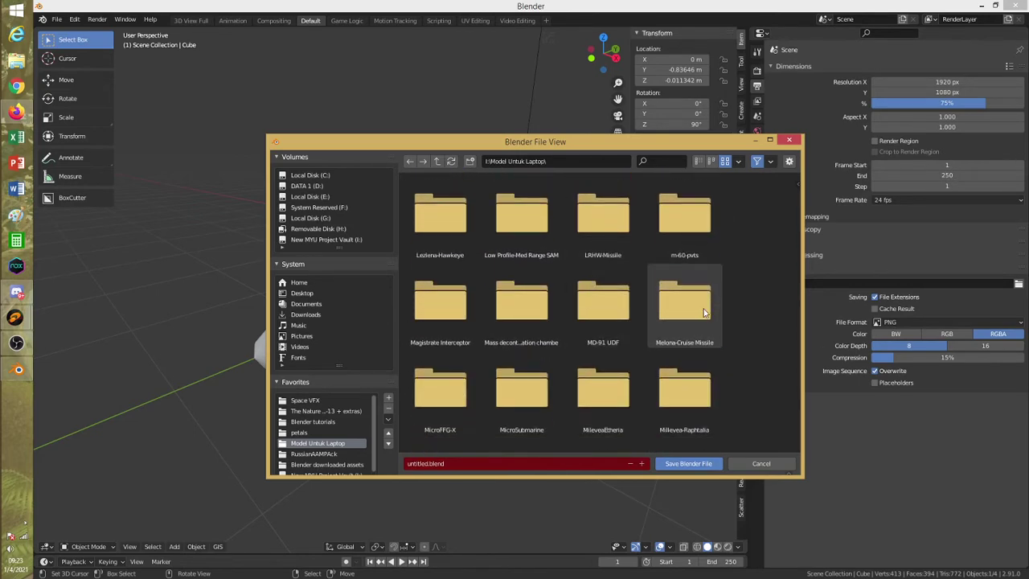
# Save the file as Melona in the Melona-Cruise Missile folder
pyautogui.doubleClick(704, 312)
pyautogui.click(485, 463)
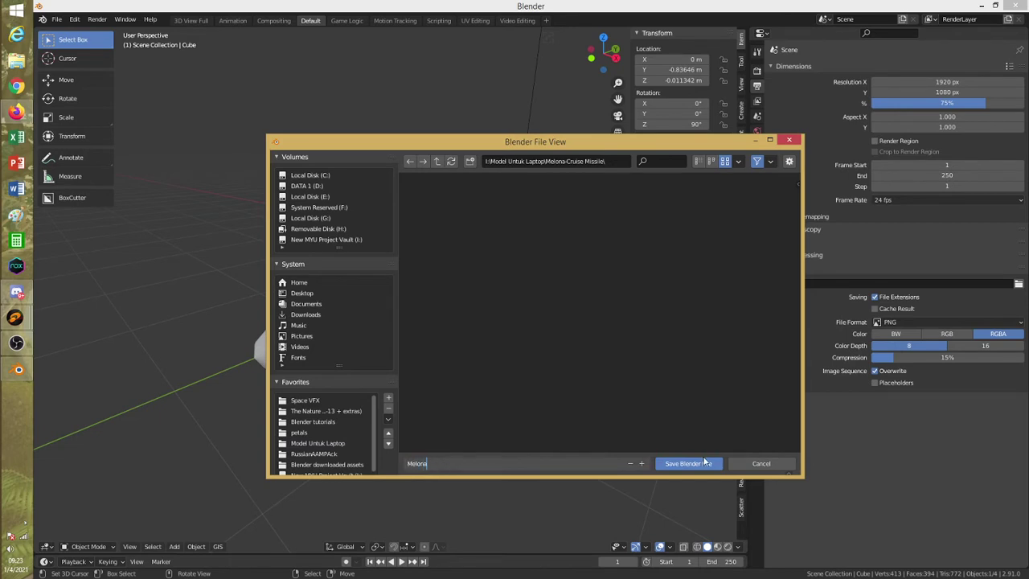
pyautogui.click(704, 463)
# Thicken the slab along Z to about 0.024 m
pyautogui.moveTo(527, 378); pyautogui.dragTo(477, 340, button='middle')
pyautogui.scroll(3, 469, 351)
pyautogui.press('s')
pyautogui.press('z')
pyautogui.click(519, 417)
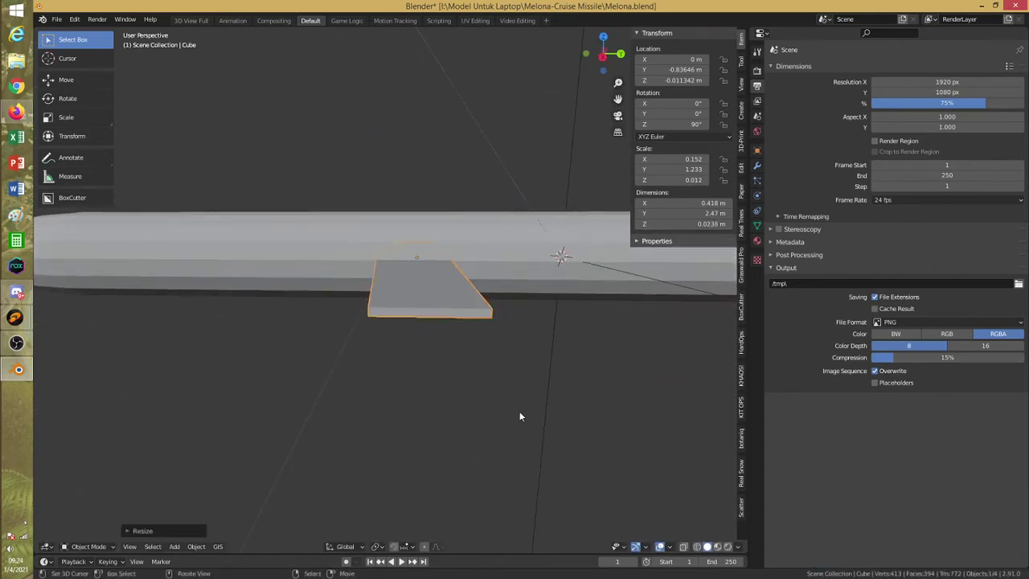
# Cut a horizontal edge loop around the slab at mid-thickness in Edit Mode
pyautogui.click(88, 547)
pyautogui.click(96, 523)
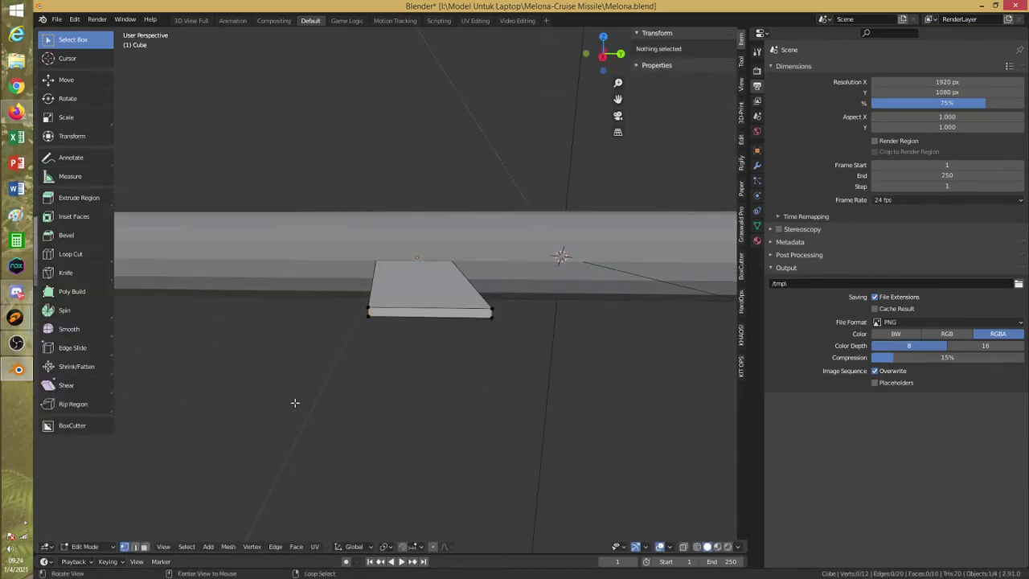
pyautogui.moveTo(294, 402); pyautogui.dragTo(314, 404, button='middle')
pyautogui.hotkey('ctrl', 'r')
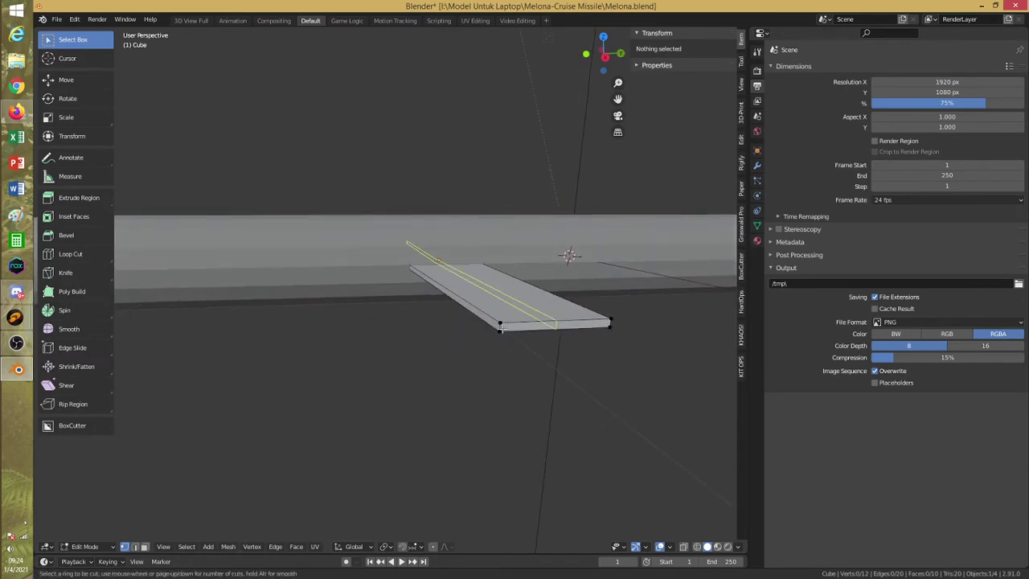
pyautogui.doubleClick(500, 327)
pyautogui.hotkey('shift', 'z')
pyautogui.hotkey('alt', 'a')
# Move the upper and lower front edges of the slab about 0.05 m rearward along Y, forming a pointed leading edge
pyautogui.keyDown('alt'); pyautogui.click(406, 252); pyautogui.keyUp('alt')
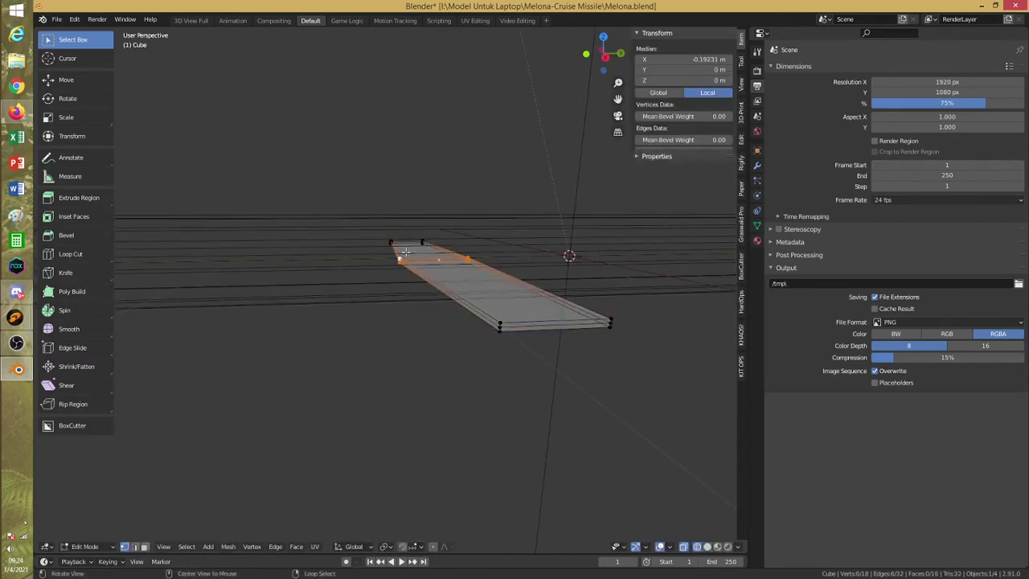
pyautogui.click(403, 251)
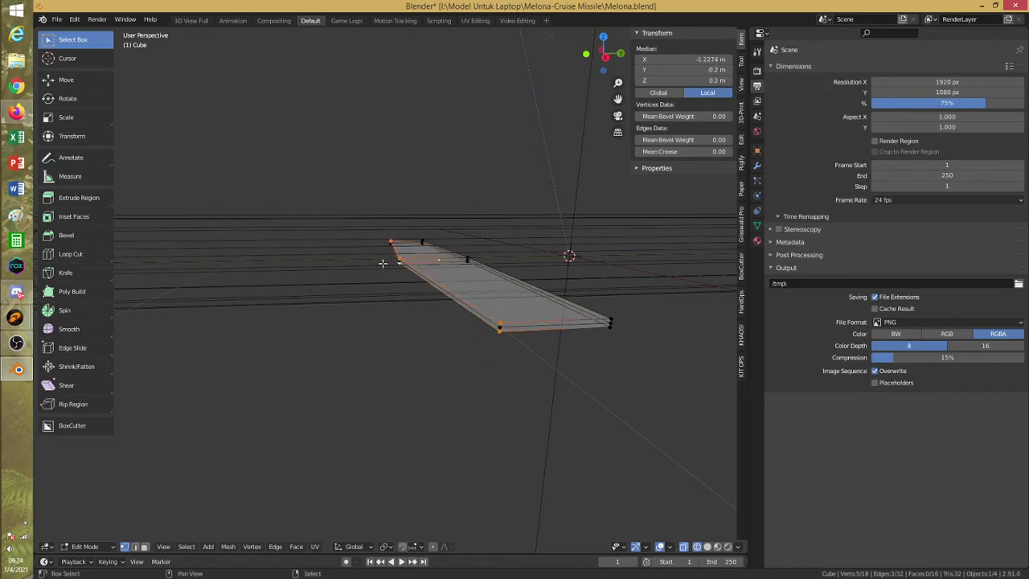
pyautogui.press('g')
pyautogui.press('y')
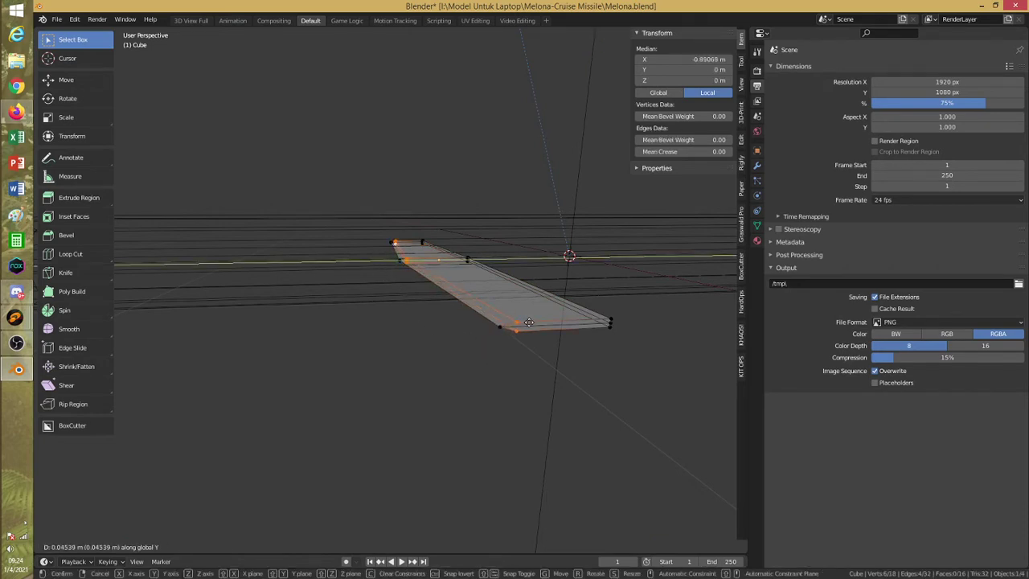
pyautogui.click(529, 322)
pyautogui.hotkey('alt', 'a')
pyautogui.moveTo(531, 323); pyautogui.dragTo(521, 325, button='middle')
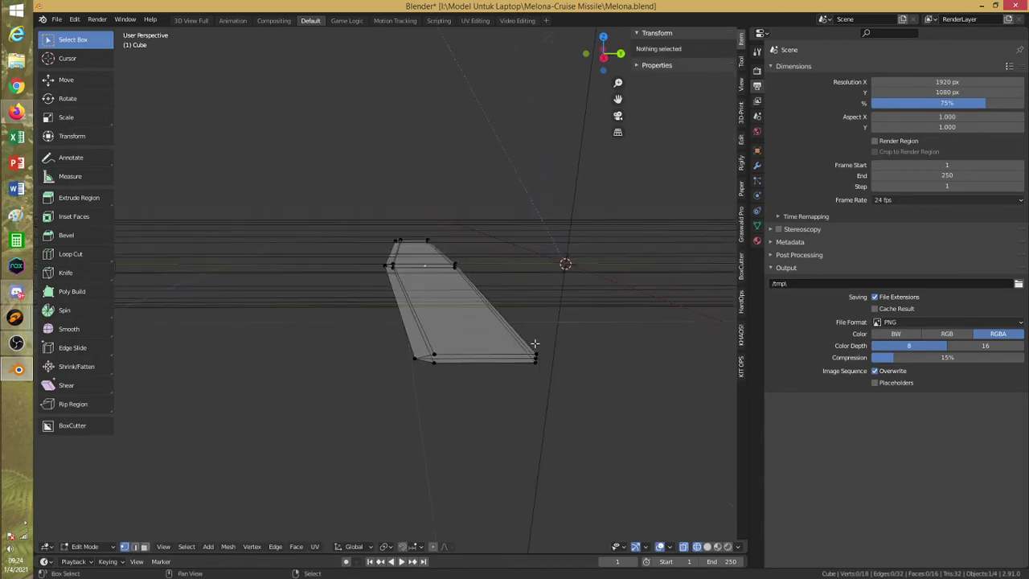
# Move the upper and lower rear edges of the slab forward along Y, forming a pointed trailing edge
pyautogui.click(535, 343)
pyautogui.keyDown('shift'); pyautogui.click(455, 265); pyautogui.keyUp('shift')
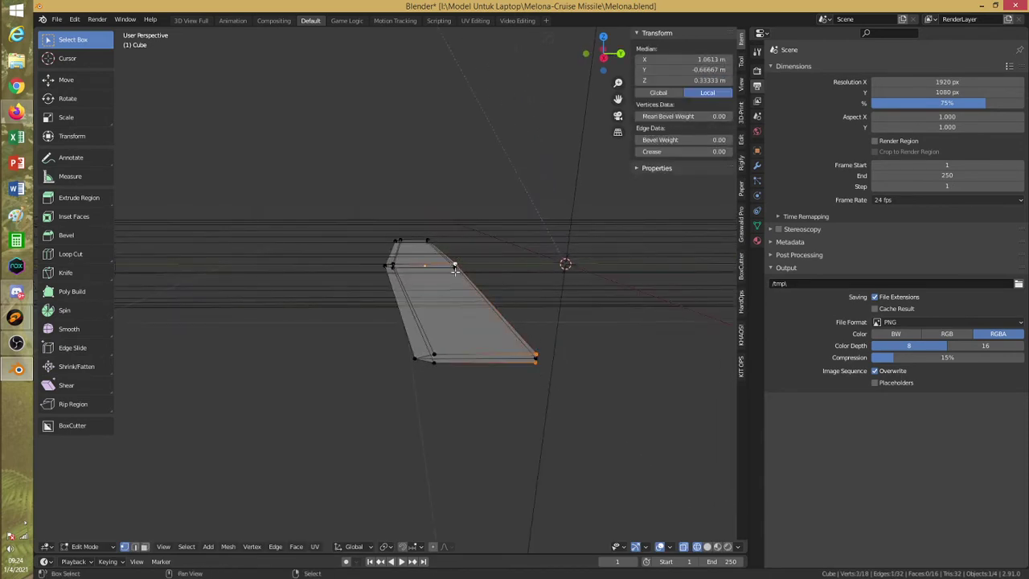
pyautogui.hotkey('alt', 'z')
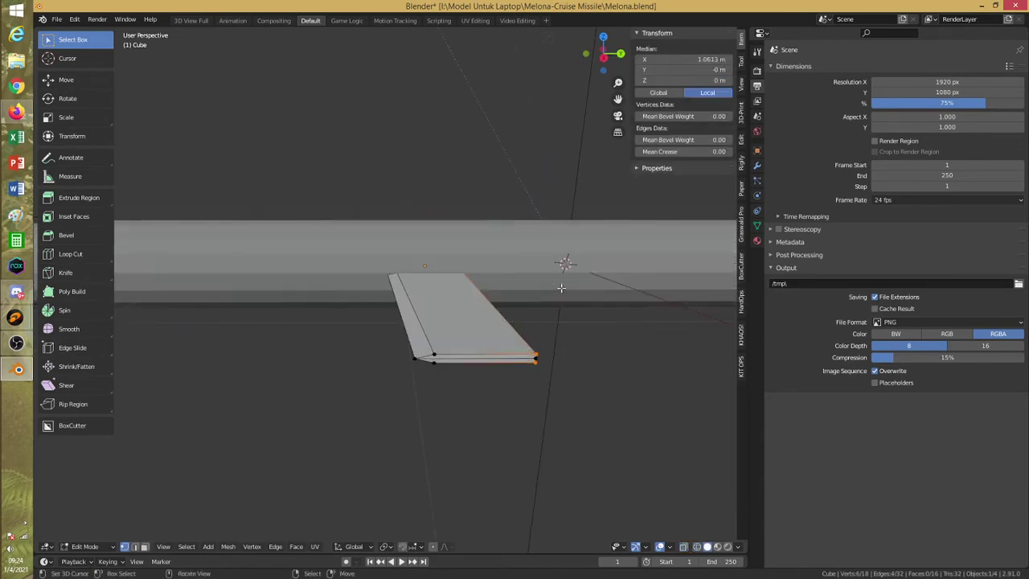
pyautogui.press('g')
pyautogui.press('y')
pyautogui.click(553, 290)
pyautogui.click(553, 290)
# Return to Object Mode and save the file
pyautogui.scroll(-3, 474, 299)
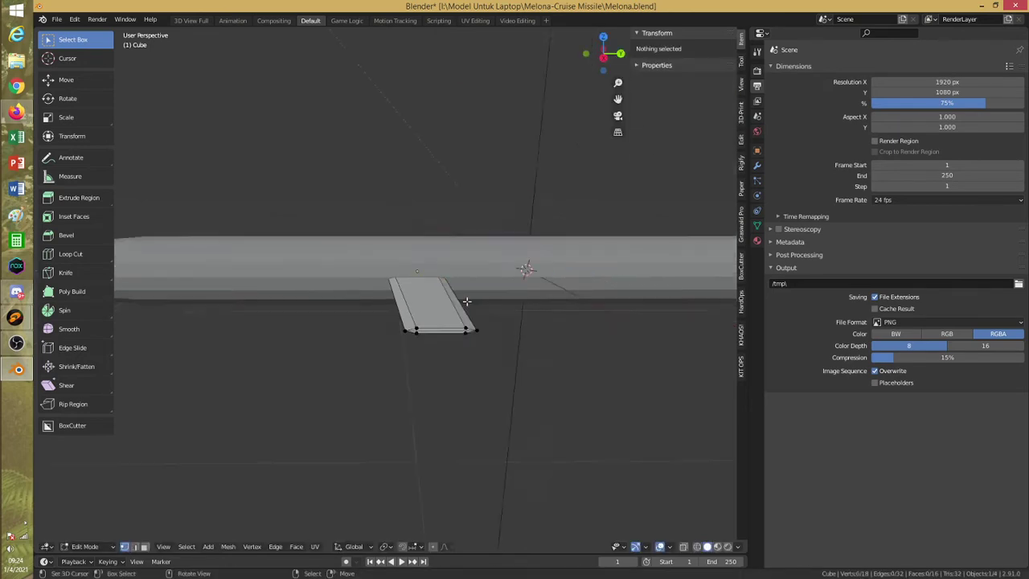
pyautogui.moveTo(466, 301)
pyautogui.mouseDown(button='middle')
pyautogui.moveTo(461, 354)
pyautogui.moveTo(445, 338)
pyautogui.moveTo(449, 375)
pyautogui.moveTo(406, 338)
pyautogui.moveTo(404, 327)
pyautogui.moveTo(425, 322)
pyautogui.moveTo(345, 260)
pyautogui.moveTo(363, 345)
pyautogui.moveTo(404, 335)
pyautogui.moveTo(368, 310)
pyautogui.moveTo(273, 435)
pyautogui.mouseUp(button='middle')
pyautogui.hotkey('shift', 'z')
pyautogui.hotkey('alt', 'z')
pyautogui.click(88, 547)
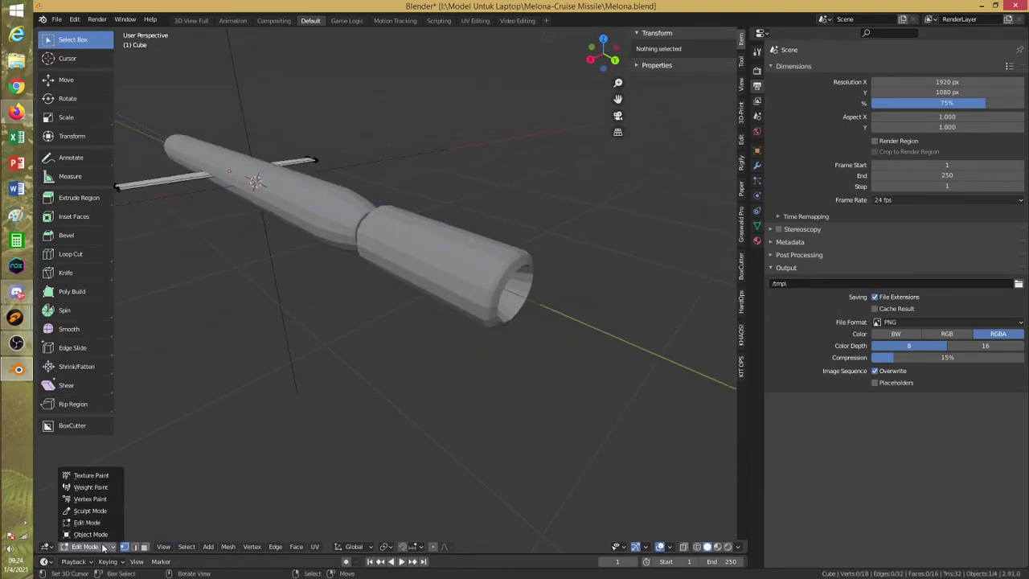
pyautogui.click(90, 533)
pyautogui.moveTo(320, 348); pyautogui.dragTo(331, 390, button='middle')
pyautogui.scroll(-3, 331, 390)
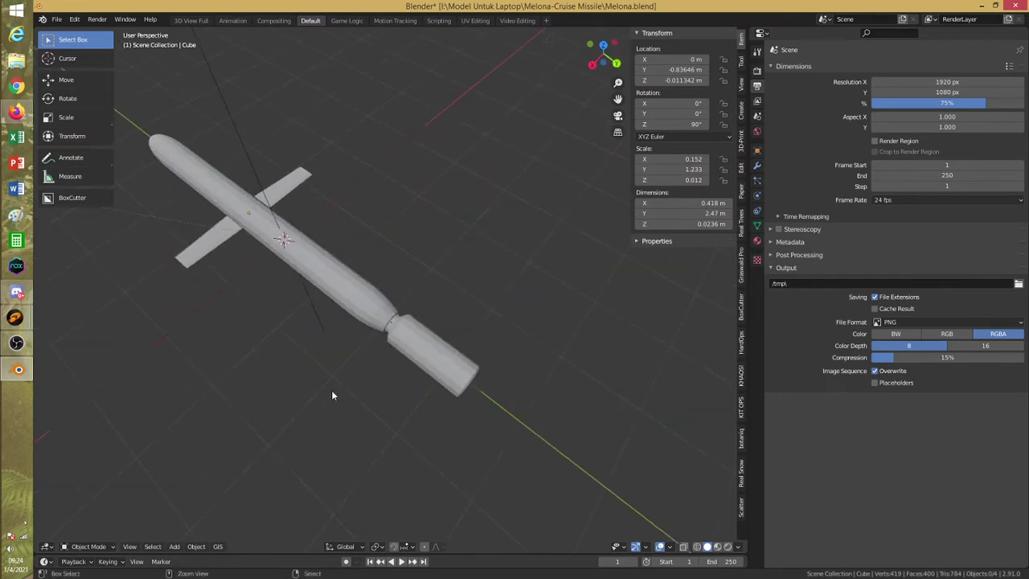
pyautogui.hotkey('ctrl', 's')
# Select the missile tube and enter Edit Mode on it
pyautogui.hotkey('shift', 'z')
pyautogui.rightClick(336, 310)
pyautogui.moveTo(267, 355); pyautogui.dragTo(380, 370, button='middle')
pyautogui.hotkey('shift', 'z')
pyautogui.moveTo(397, 278)
pyautogui.mouseDown(button='middle')
pyautogui.moveTo(464, 321)
pyautogui.moveTo(356, 333)
pyautogui.moveTo(340, 372)
pyautogui.moveTo(356, 345)
pyautogui.mouseUp(button='middle')
pyautogui.scroll(4, 356, 345)
pyautogui.click(88, 546)
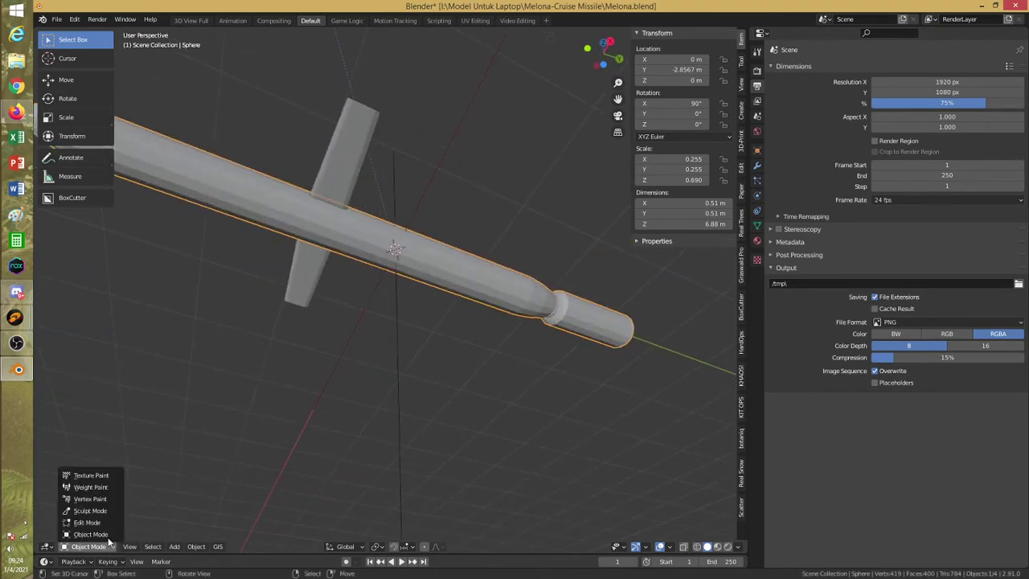
pyautogui.click(104, 522)
# Add an edge loop around the tube between its middle ring and the tapered rear
pyautogui.moveTo(402, 349); pyautogui.dragTo(406, 329, button='middle')
pyautogui.hotkey('shift', 'z')
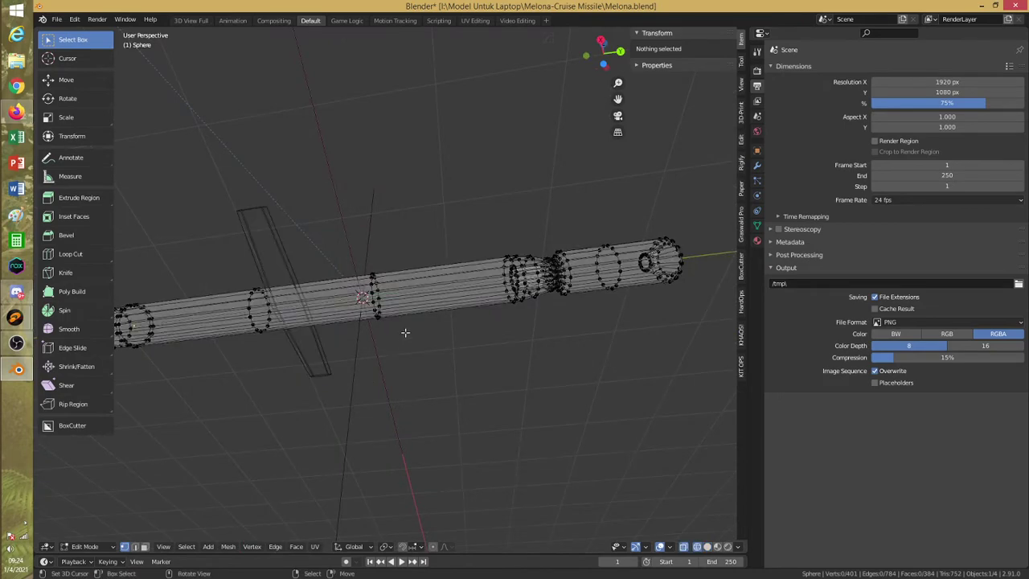
pyautogui.scroll(3, 406, 332)
pyautogui.scroll(1, 406, 332)
pyautogui.hotkey('ctrl', 'r')
pyautogui.click(433, 312)
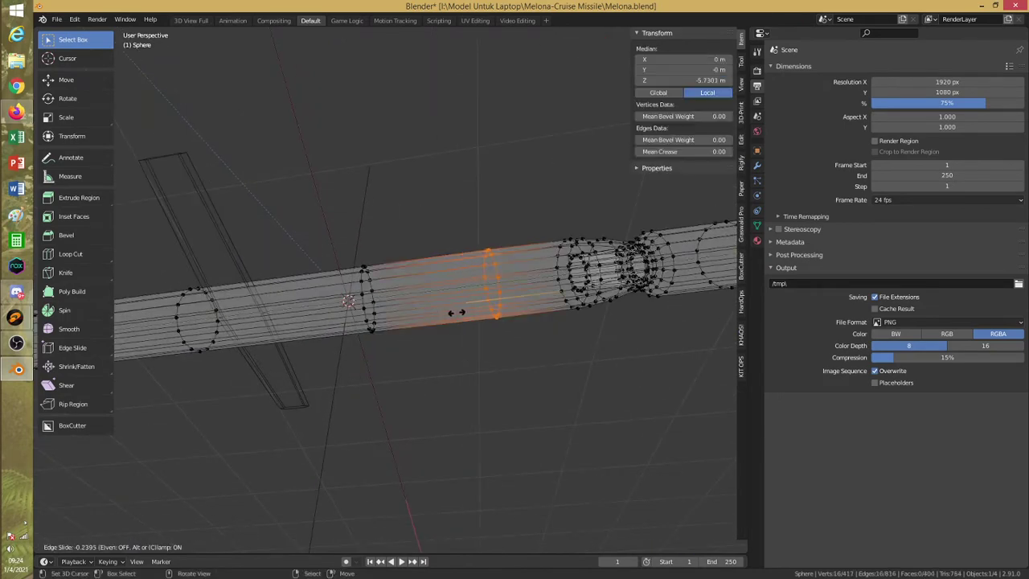
pyautogui.click(455, 314)
# Enlarge the front end ring of the recessed inner section in the tapered rear until it nearly meets the outer wall
pyautogui.keyDown('shift'); pyautogui.moveTo(595, 325); pyautogui.dragTo(475, 351, button='middle'); pyautogui.keyUp('shift')
pyautogui.scroll(4, 477, 351)
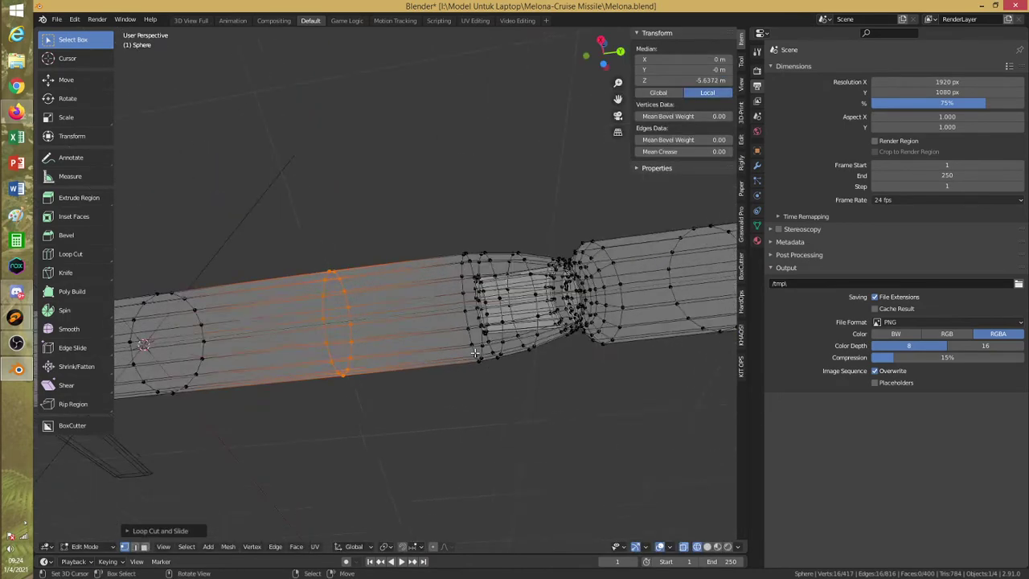
pyautogui.hotkey('alt', 'a')
pyautogui.press('a')
pyautogui.press('a')
pyautogui.keyDown('alt'); pyautogui.click(511, 326); pyautogui.keyUp('alt')
pyautogui.press('x')
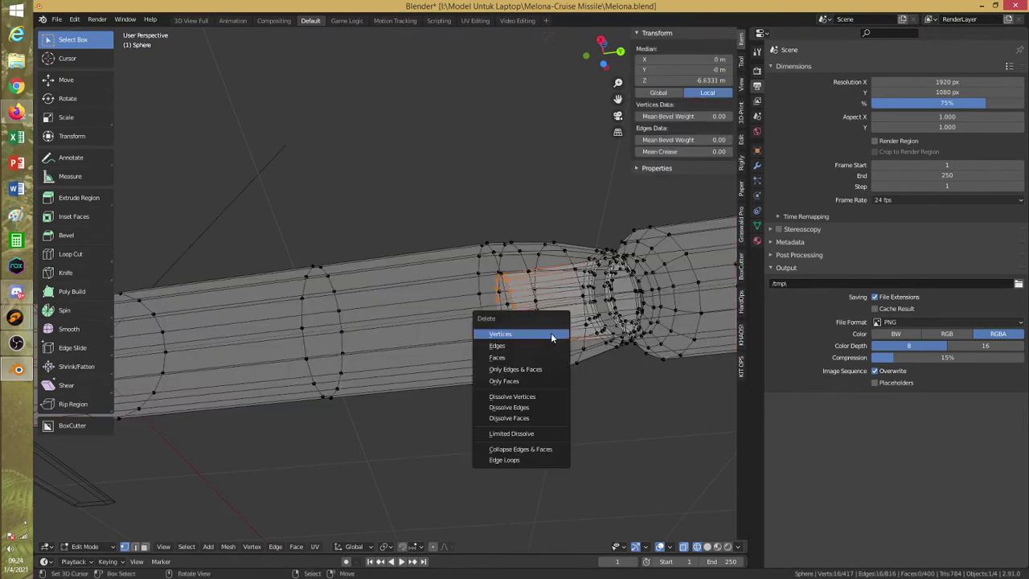
pyautogui.click(555, 333)
pyautogui.press('s')
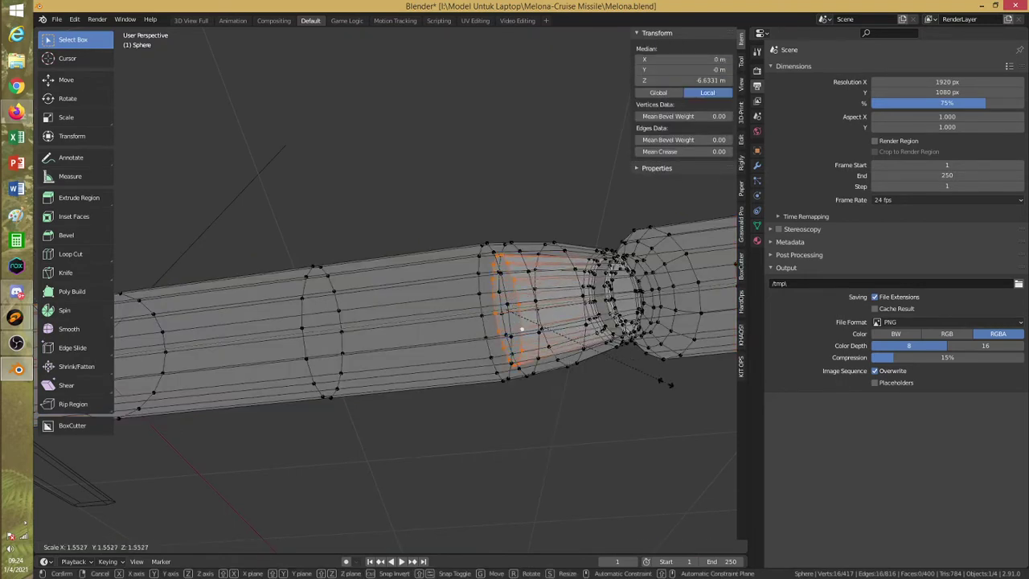
pyautogui.click(680, 395)
pyautogui.hotkey('alt', 'a')
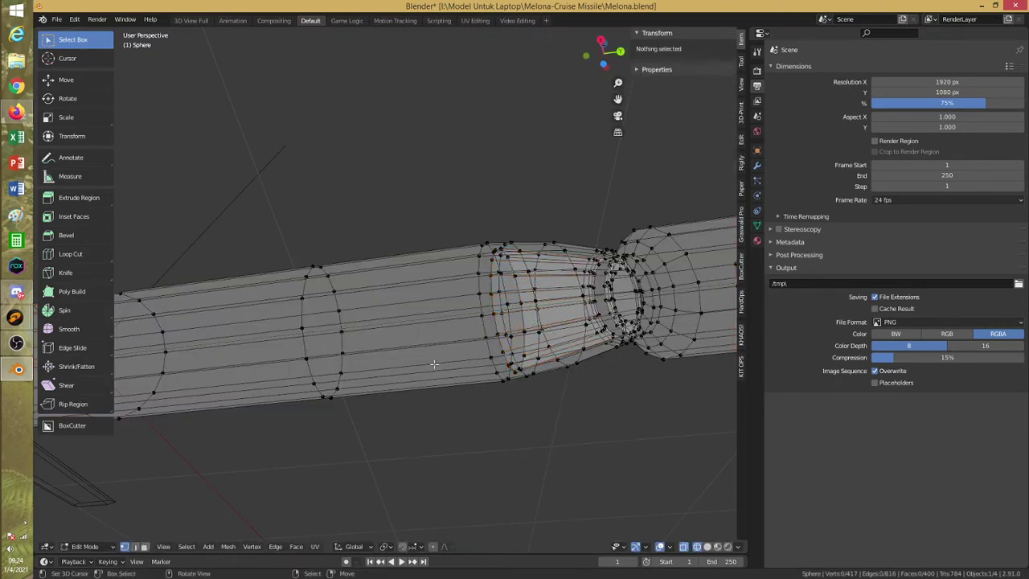
# Add an edge loop around the tube just ahead of the tapered rear and move it about 0.17 m rearward along Y
pyautogui.moveTo(432, 363); pyautogui.dragTo(425, 344, button='middle')
pyautogui.keyDown('alt'); pyautogui.click(317, 336); pyautogui.keyUp('alt')
pyautogui.hotkey('alt', 'a')
pyautogui.hotkey('ctrl', 'r')
pyautogui.click(425, 344)
pyautogui.click(461, 354)
pyautogui.hotkey('alt', 'a')
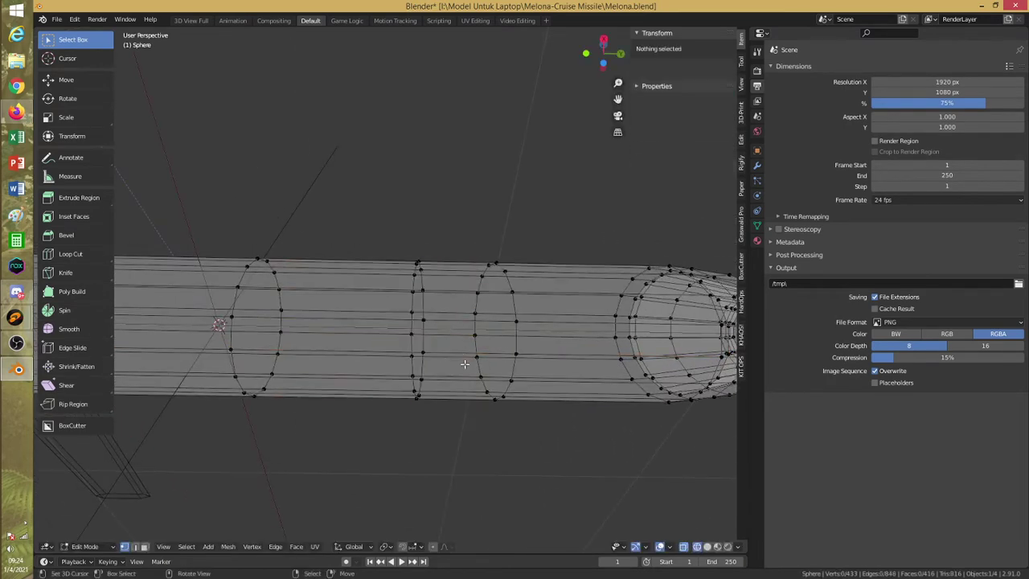
pyautogui.keyDown('alt'); pyautogui.click(507, 364); pyautogui.keyUp('alt')
pyautogui.press('y')
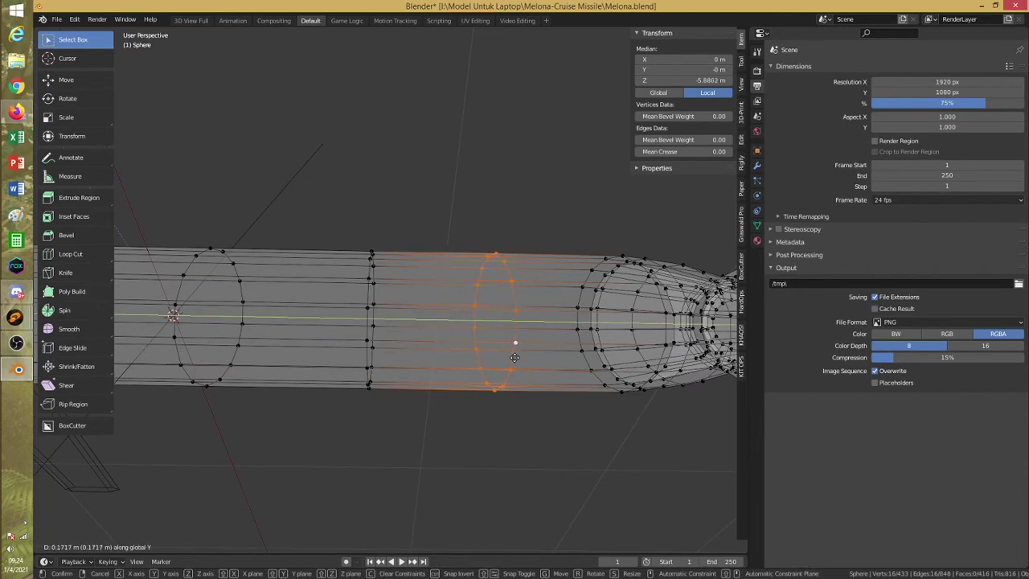
pyautogui.click(515, 357)
pyautogui.hotkey('alt', 'z')
# Delete the two adjacent underside faces between the two newest edge loops on the tube
pyautogui.hotkey('alt', 'a')
pyautogui.moveTo(515, 357); pyautogui.dragTo(378, 322, button='middle')
pyautogui.press('3')
pyautogui.click(400, 275)
pyautogui.keyDown('shift'); pyautogui.rightClick(393, 271); pyautogui.keyUp('shift')
pyautogui.scroll(-3, 388, 271)
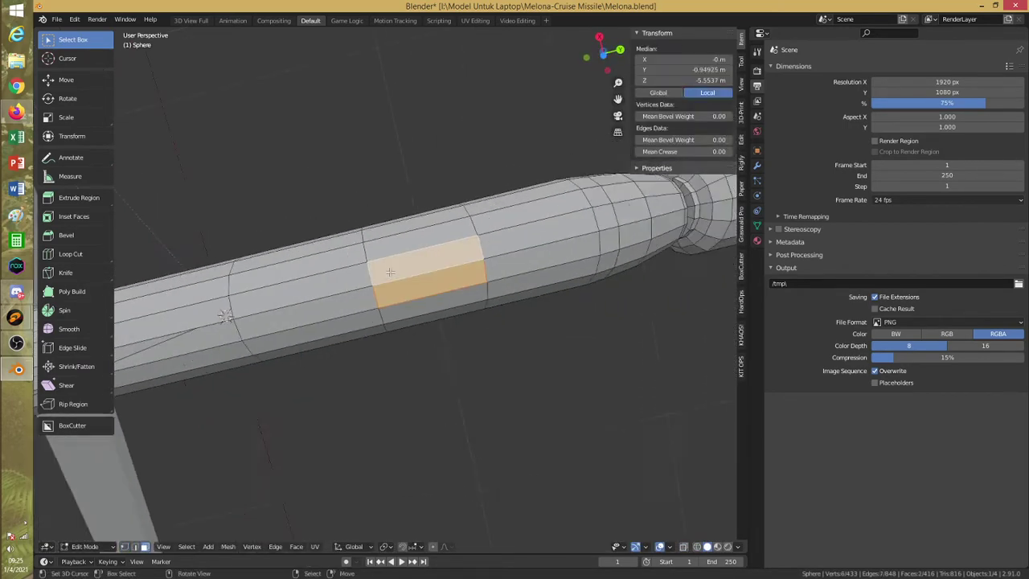
pyautogui.keyDown('alt'); pyautogui.moveTo(388, 270); pyautogui.dragTo(382, 324); pyautogui.keyUp('alt')
pyautogui.moveTo(382, 323); pyautogui.dragTo(383, 324, button='middle')
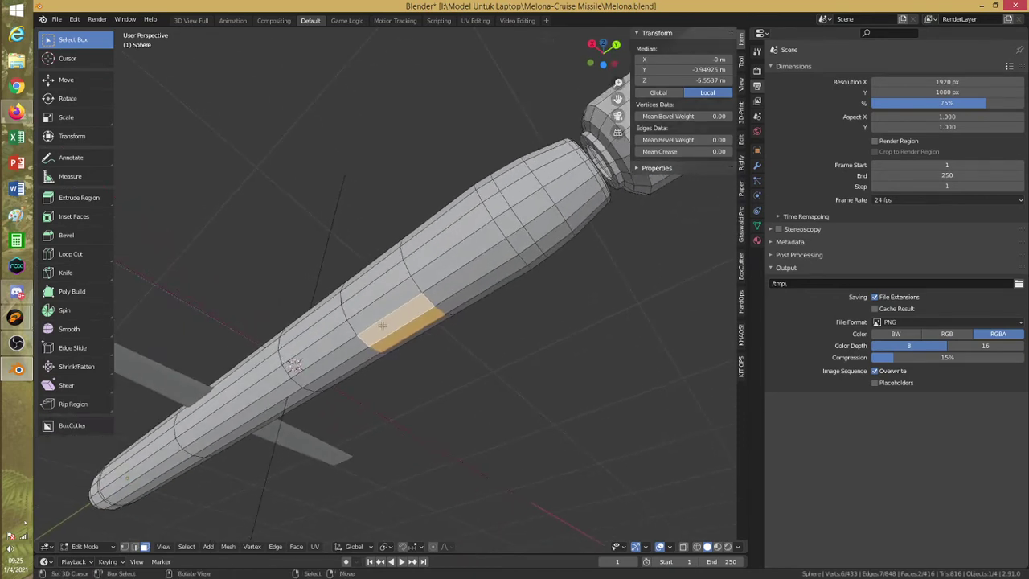
pyautogui.press('x')
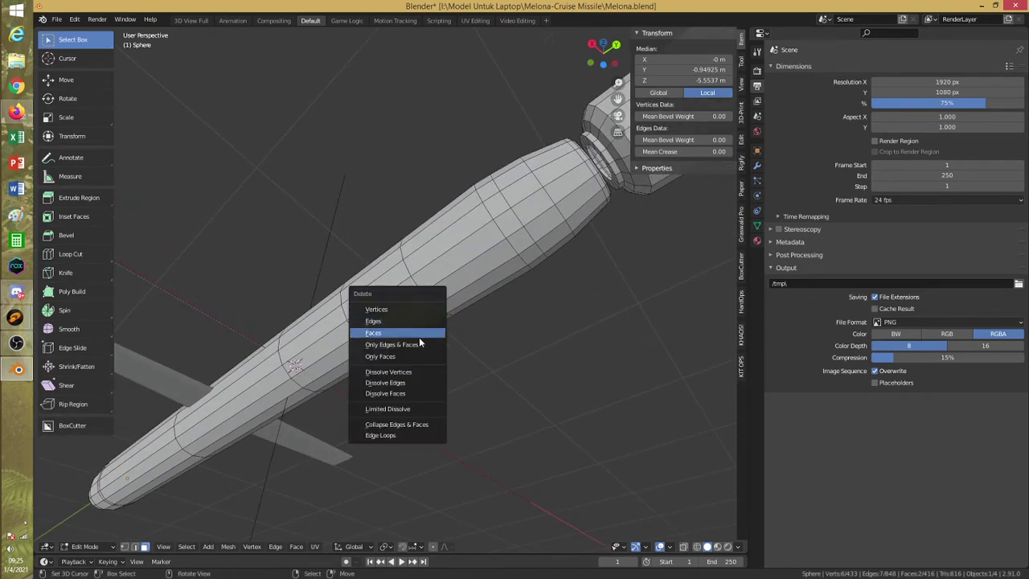
pyautogui.click(426, 336)
# Extrude the three front-edge vertices of the underside opening rearward along Y
pyautogui.moveTo(426, 336)
pyautogui.mouseDown(button='middle')
pyautogui.moveTo(470, 345)
pyautogui.moveTo(441, 320)
pyautogui.mouseUp(button='middle')
pyautogui.hotkey('alt', 'z')
pyautogui.scroll(5, 458, 342)
pyautogui.hotkey('alt', 'z')
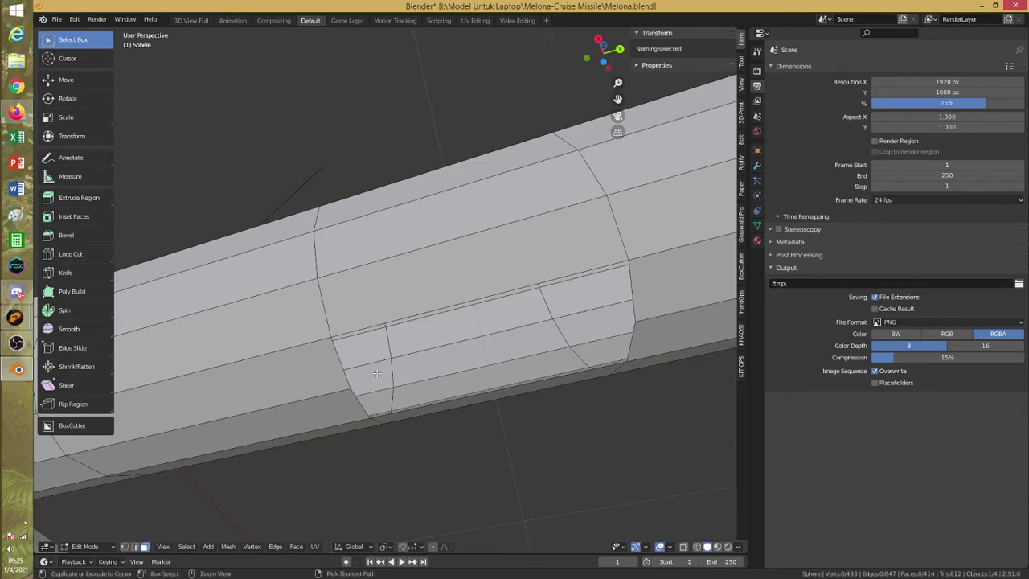
pyautogui.hotkey('ctrl', 'Tab')
pyautogui.click(346, 349)
pyautogui.keyDown('alt'); pyautogui.click(334, 338); pyautogui.keyUp('alt')
pyautogui.press('c')
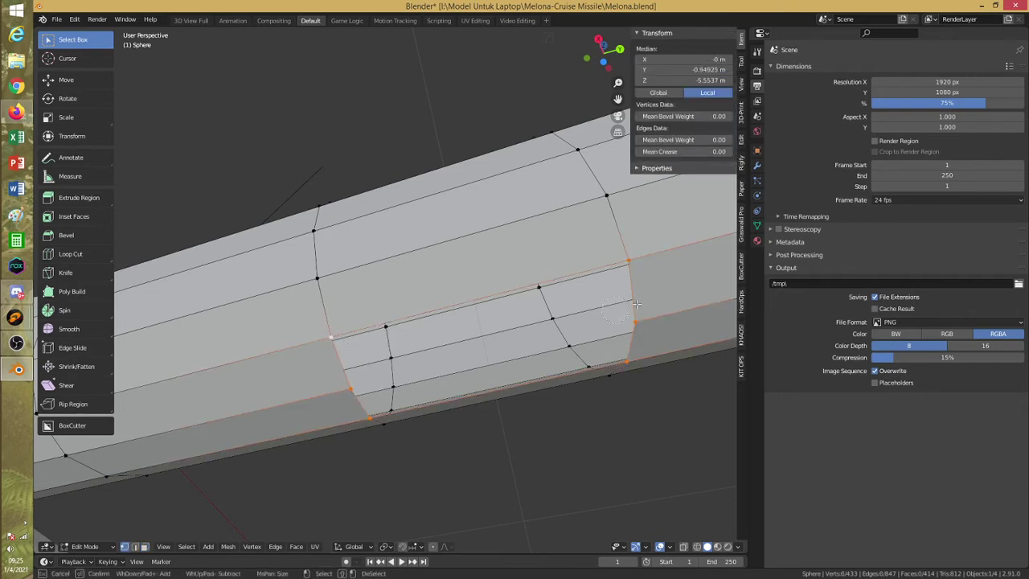
pyautogui.middleClick(632, 355)
pyautogui.press('Escape')
pyautogui.scroll(-5, 549, 361)
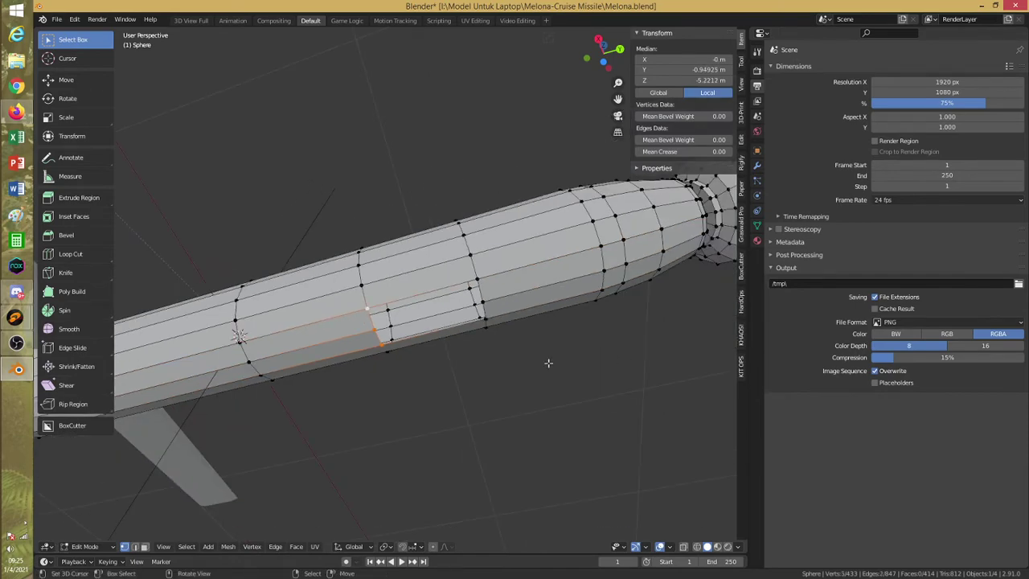
pyautogui.moveTo(547, 361); pyautogui.dragTo(475, 358, button='middle')
pyautogui.hotkey('alt', 'z')
pyautogui.scroll(-2, 474, 359)
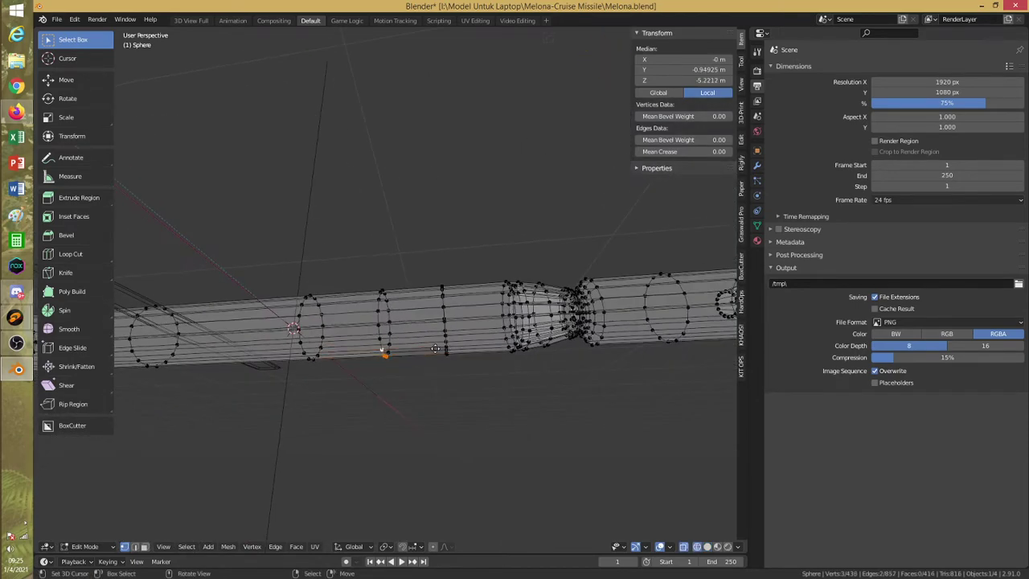
pyautogui.press('e')
pyautogui.press('y')
pyautogui.click(478, 352)
# Move the extruded strip's end up into the tube and further rearward along Y to form a sloping ramp
pyautogui.press('g')
pyautogui.click(501, 313)
pyautogui.press('g')
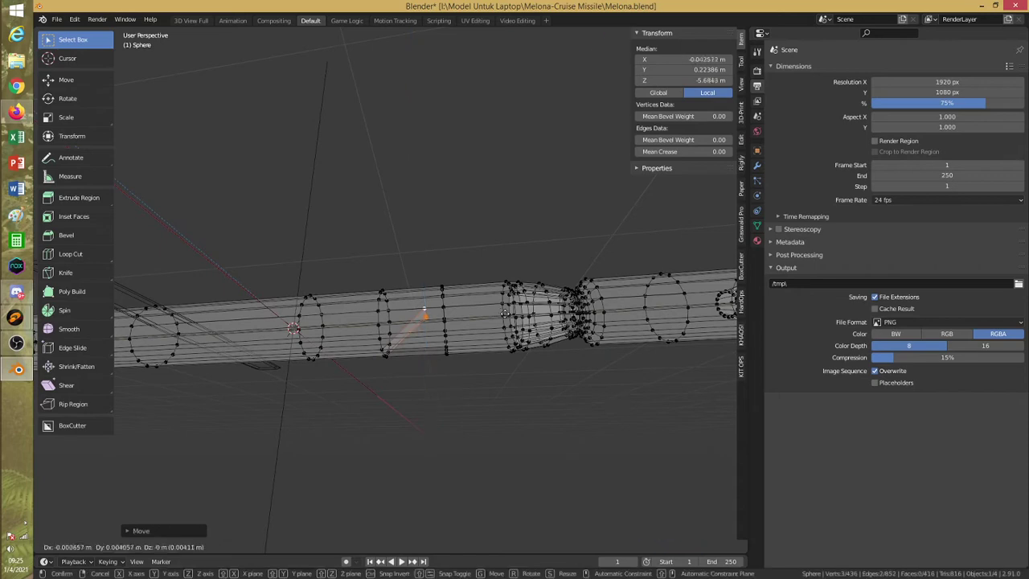
pyautogui.press('y')
pyautogui.click(541, 324)
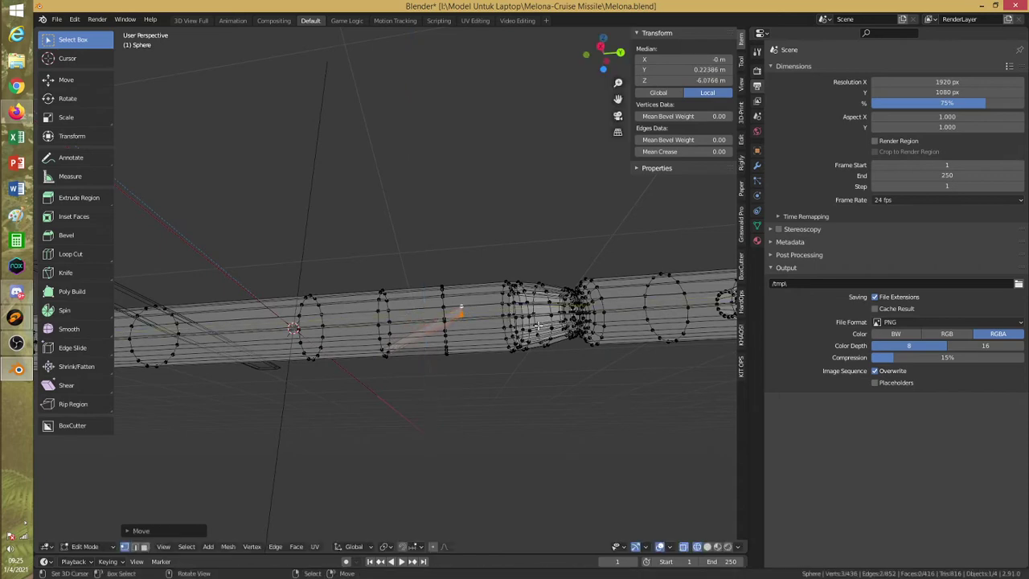
# Move the tube ring at the front edge of the underside opening forward along Y to lengthen the opening
pyautogui.hotkey('alt', 'a')
pyautogui.moveTo(540, 325); pyautogui.dragTo(476, 360, button='middle')
pyautogui.moveTo(367, 279); pyautogui.dragTo(405, 366)
pyautogui.press('g')
pyautogui.press('y')
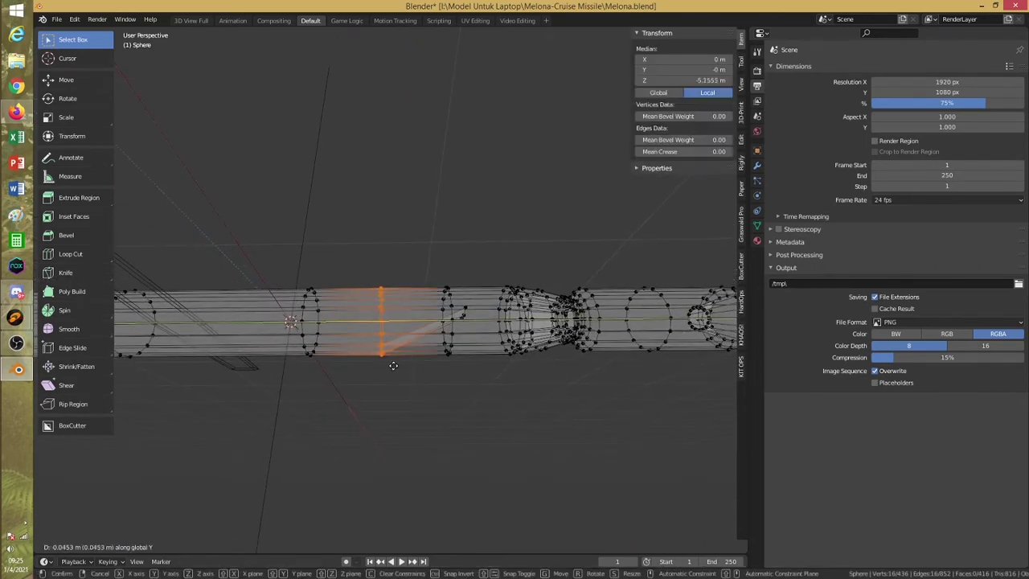
pyautogui.click(351, 359)
# Add an edge loop around the tube midway between the rings at the opening's front and rear edges
pyautogui.hotkey('alt', 'a')
pyautogui.hotkey('ctrl', 'r')
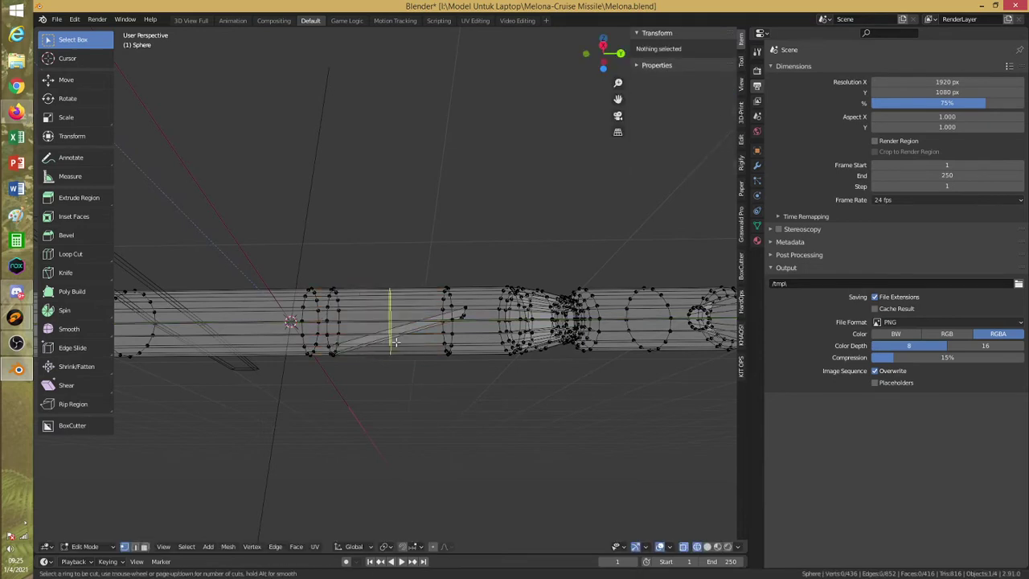
pyautogui.click(394, 342)
pyautogui.click(396, 344)
pyautogui.moveTo(407, 366); pyautogui.dragTo(404, 330, button='middle')
pyautogui.hotkey('alt', 'a')
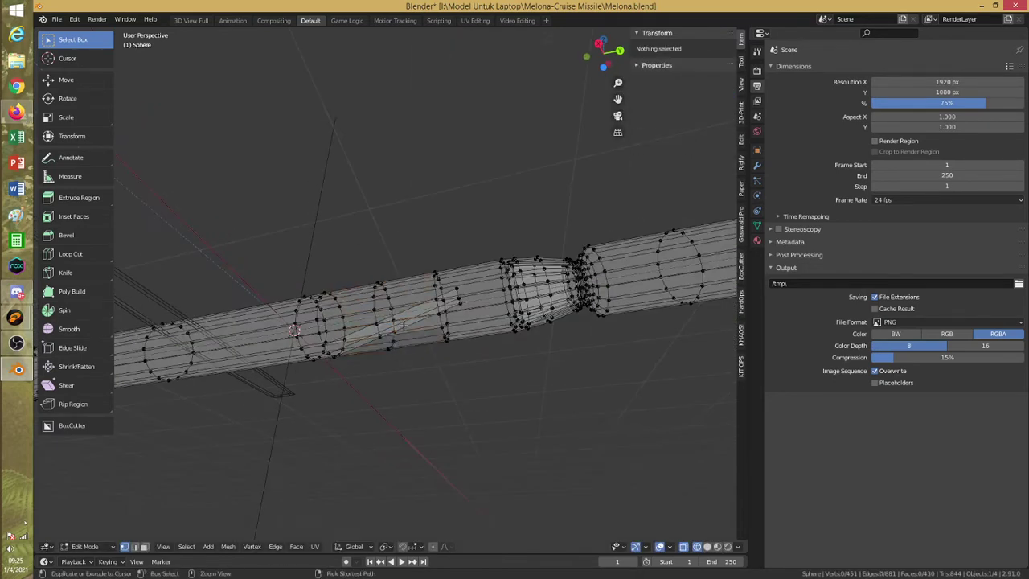
# Add an edge loop across the inner ramp near its middle and lower it slightly along Z
pyautogui.click(402, 325)
pyautogui.press('g')
pyautogui.press('z')
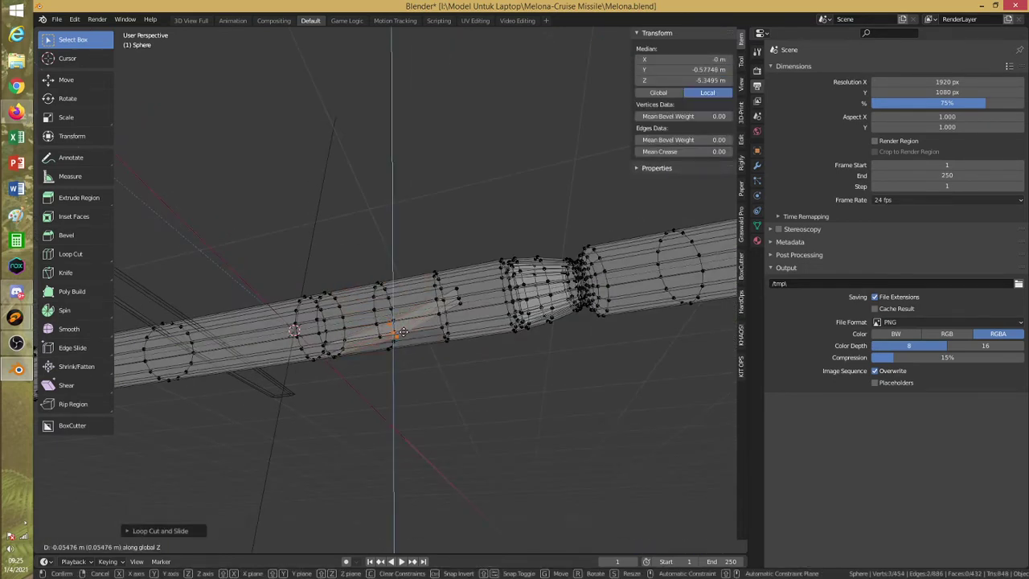
pyautogui.click(403, 331)
pyautogui.hotkey('alt', 'a')
pyautogui.hotkey('shift', 'z')
pyautogui.scroll(3, 450, 339)
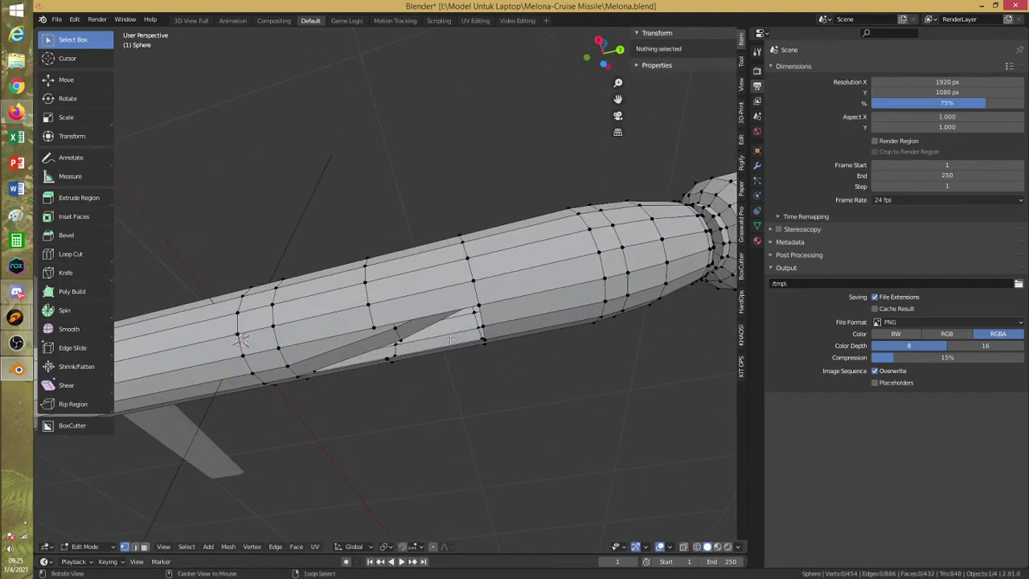
pyautogui.moveTo(450, 339); pyautogui.dragTo(485, 306, button='middle')
pyautogui.click(491, 251)
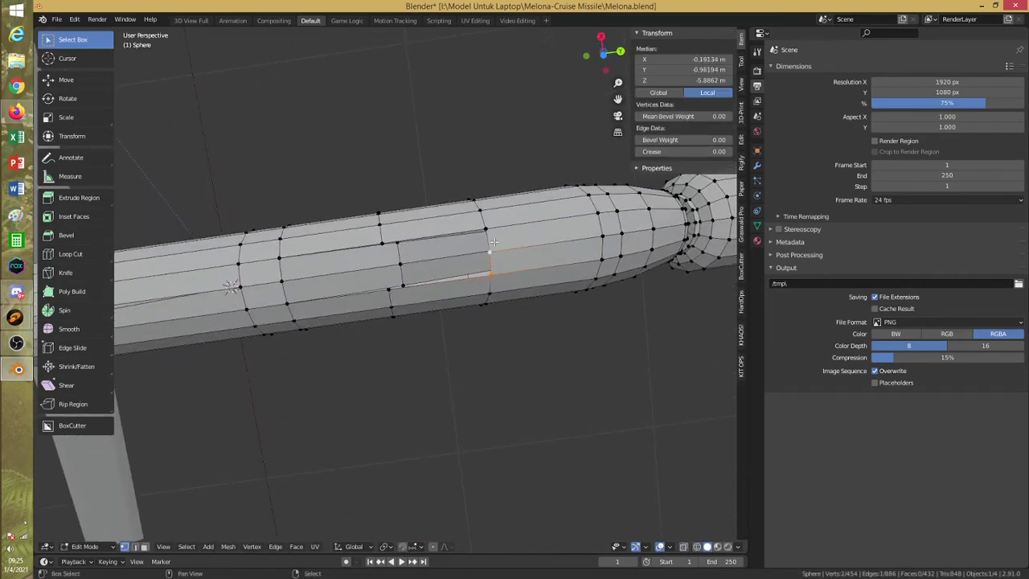
pyautogui.click(490, 275)
pyautogui.moveTo(490, 275)
pyautogui.mouseDown(button='middle')
pyautogui.moveTo(534, 288)
pyautogui.moveTo(484, 307)
pyautogui.moveTo(442, 351)
pyautogui.mouseUp(button='middle')
# Move the tube ring halfway along the opening rearward along Y to line up with the ramp's cross loop
pyautogui.hotkey('shift', 'z')
pyautogui.hotkey('alt', 'a')
pyautogui.keyDown('alt'); pyautogui.click(384, 328); pyautogui.keyUp('alt')
pyautogui.keyDown('alt'); pyautogui.click(390, 322); pyautogui.keyUp('alt')
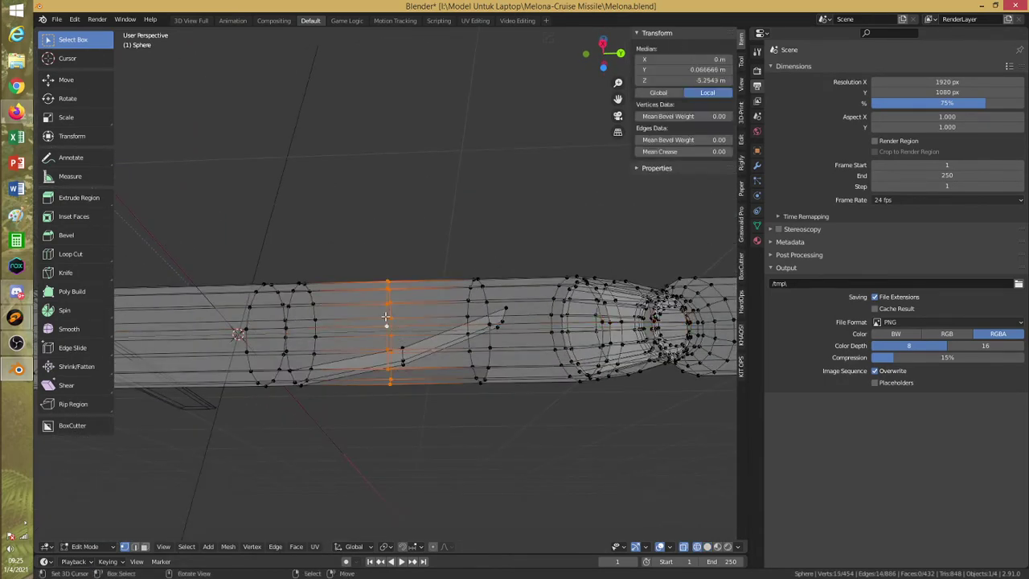
pyautogui.press('g')
pyautogui.press('y')
pyautogui.click(398, 318)
pyautogui.hotkey('alt', 'a')
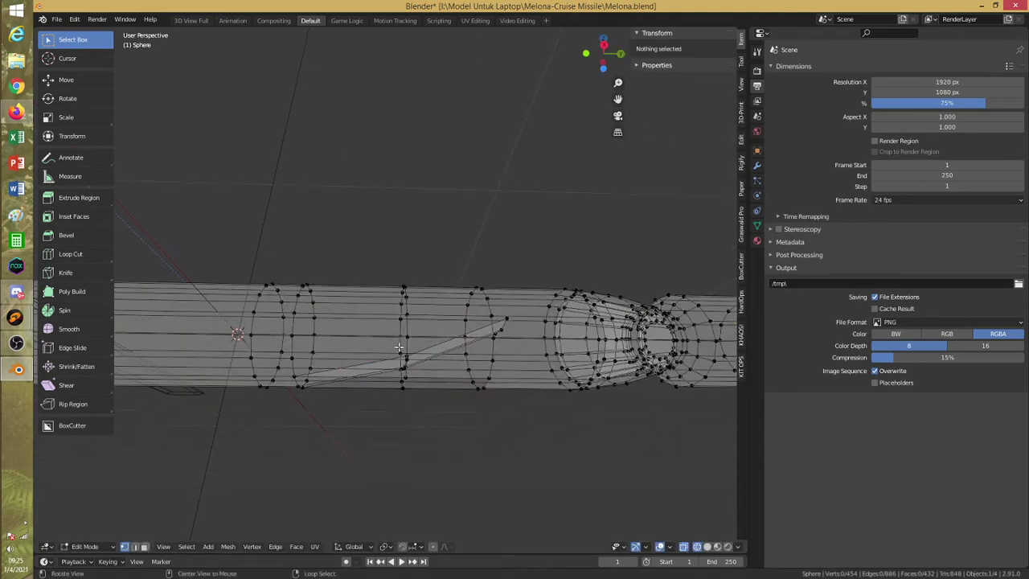
# Lower the rear end vertices of the inner ramp slightly along Z
pyautogui.keyDown('alt'); pyautogui.click(510, 319); pyautogui.keyUp('alt')
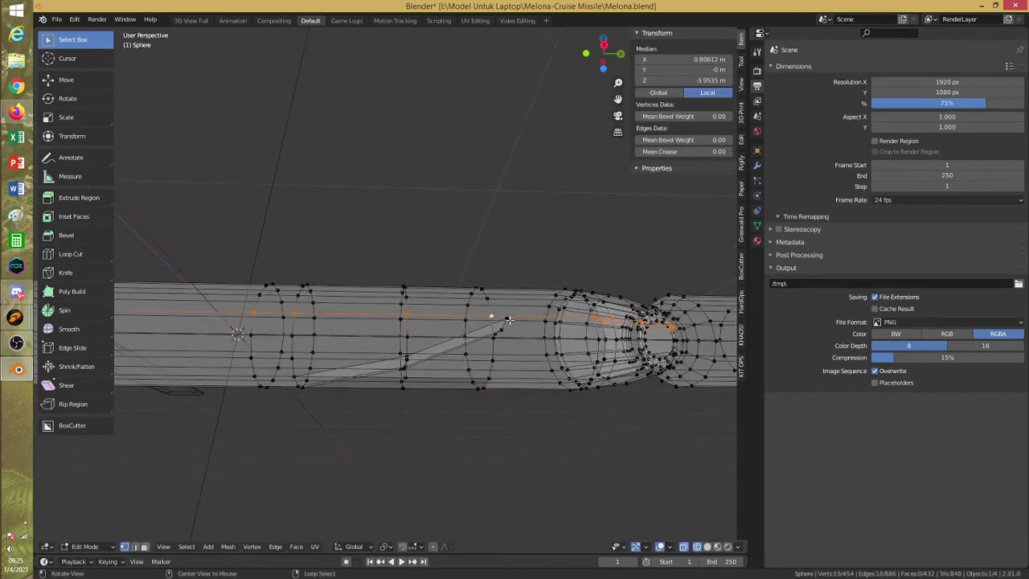
pyautogui.keyDown('alt'); pyautogui.click(507, 324); pyautogui.keyUp('alt')
pyautogui.press('g')
pyautogui.press('z')
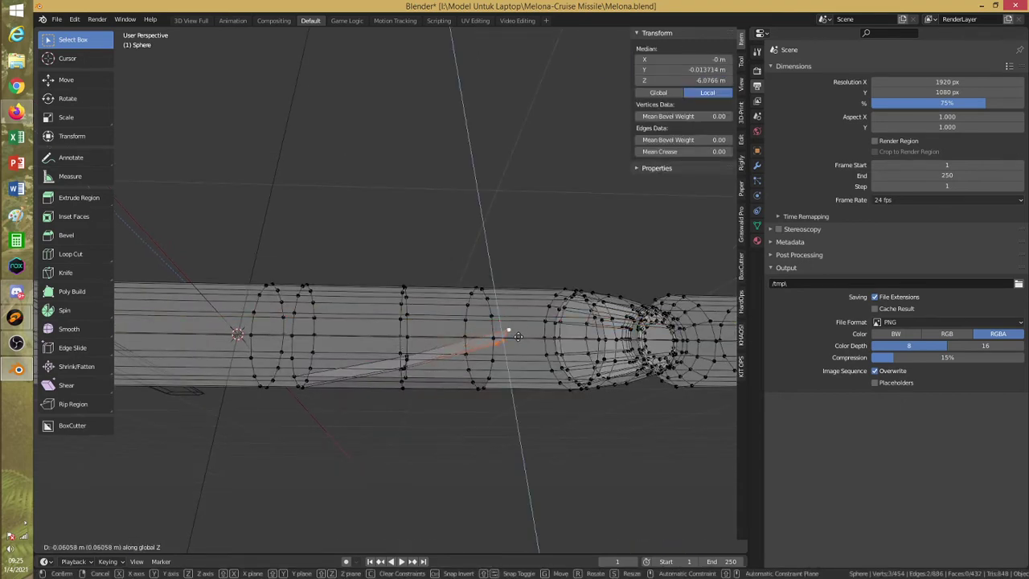
pyautogui.click(513, 328)
pyautogui.hotkey('alt', 'a')
pyautogui.hotkey('ctrl', 'r')
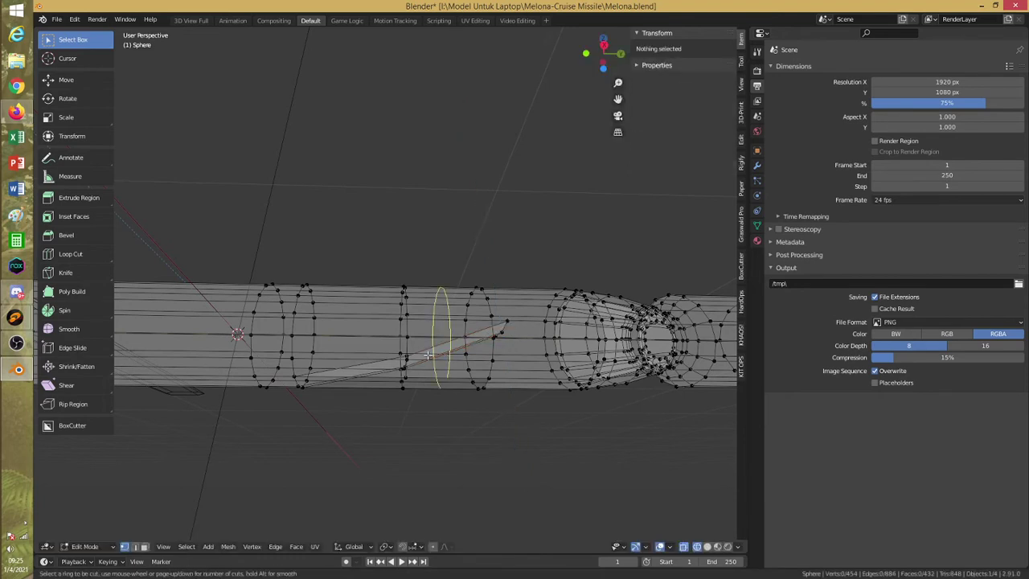
pyautogui.click(433, 352)
pyautogui.click(434, 352)
pyautogui.hotkey('ctrl', 'z')
# Add an edge loop across the rear half of the inner ramp and raise it slightly along Z
pyautogui.hotkey('ctrl', 'r')
pyautogui.click(444, 348)
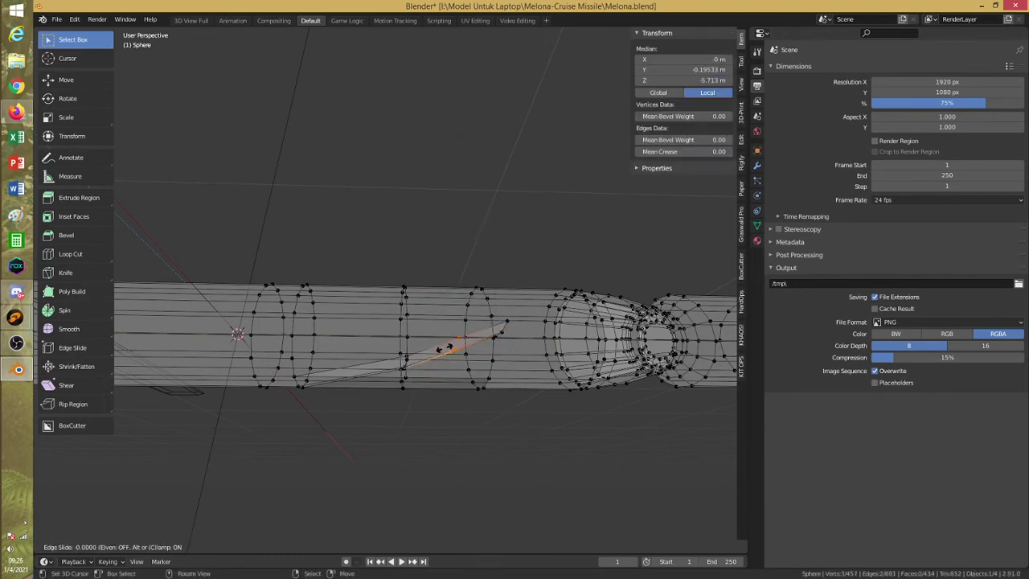
pyautogui.rightClick(444, 348)
pyautogui.press('g')
pyautogui.press('z')
pyautogui.click(442, 342)
pyautogui.hotkey('alt', 'a')
# Raise the ramp's front cross loop about 0.04 m along Z
pyautogui.moveTo(442, 343); pyautogui.dragTo(399, 353, button='middle')
pyautogui.keyDown('alt'); pyautogui.click(398, 355); pyautogui.keyUp('alt')
pyautogui.keyDown('alt'); pyautogui.click(398, 358); pyautogui.keyUp('alt')
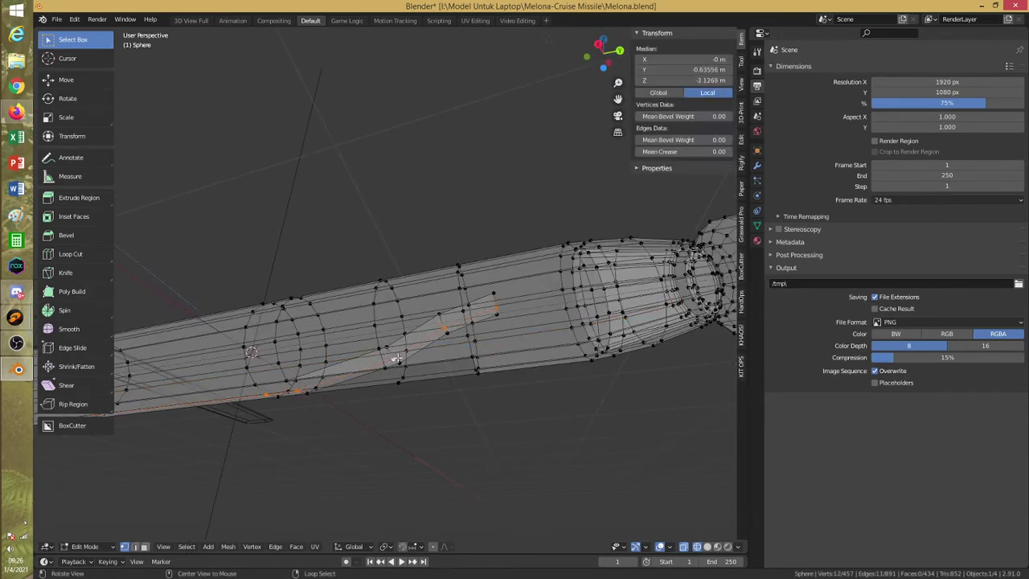
pyautogui.keyDown('alt'); pyautogui.keyDown('shift'); pyautogui.click(398, 364); pyautogui.keyUp('shift'); pyautogui.keyUp('alt')
pyautogui.keyDown('alt'); pyautogui.click(402, 361); pyautogui.keyUp('alt')
pyautogui.keyDown('alt'); pyautogui.click(394, 360); pyautogui.keyUp('alt')
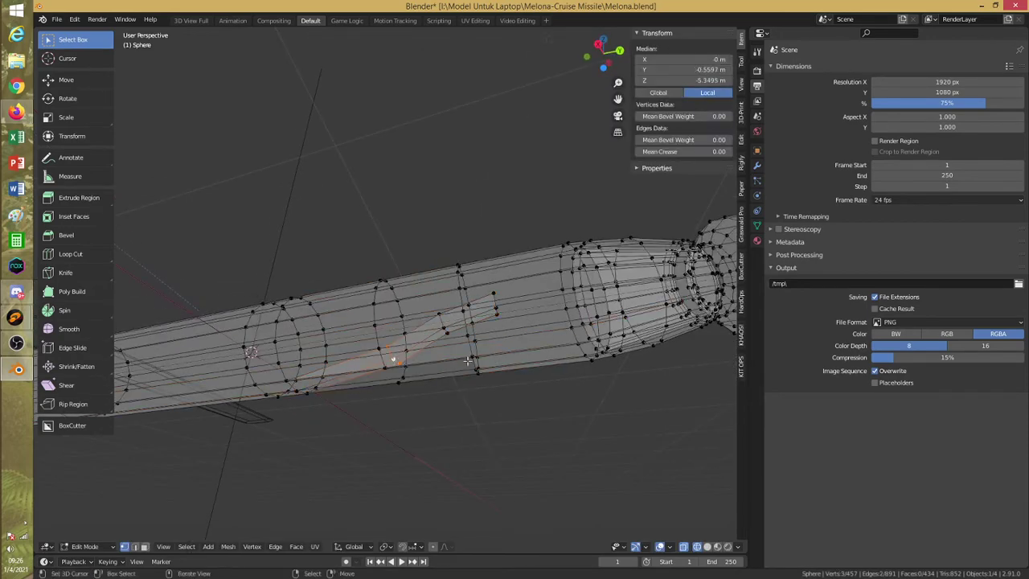
pyautogui.press('g')
pyautogui.press('z')
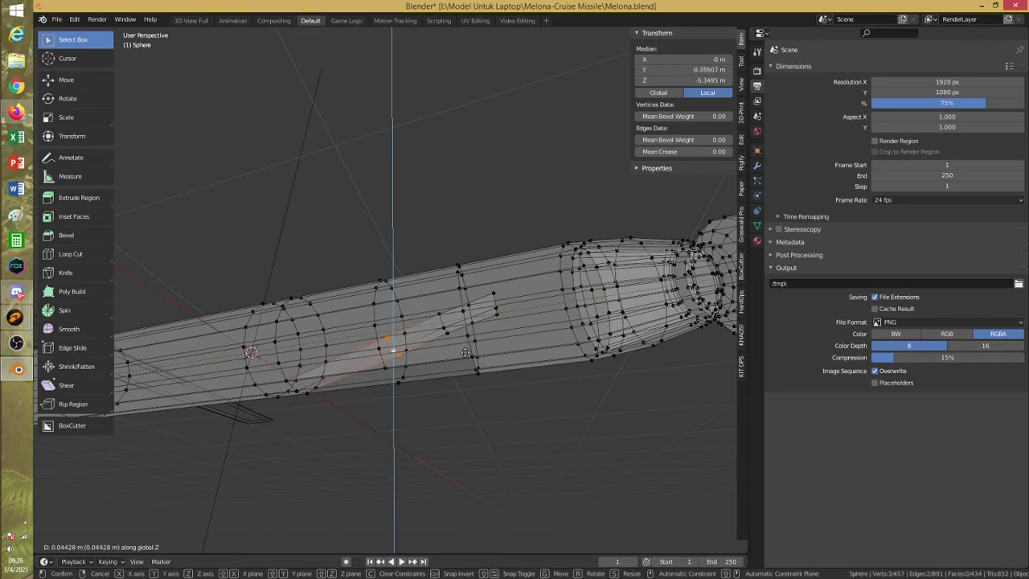
pyautogui.click(463, 354)
pyautogui.hotkey('alt', 'a')
# Add an edge loop around the tube just ahead of the opening's rear edge, aligned with the ramp's second cross loop
pyautogui.moveTo(404, 376); pyautogui.dragTo(400, 346, button='middle')
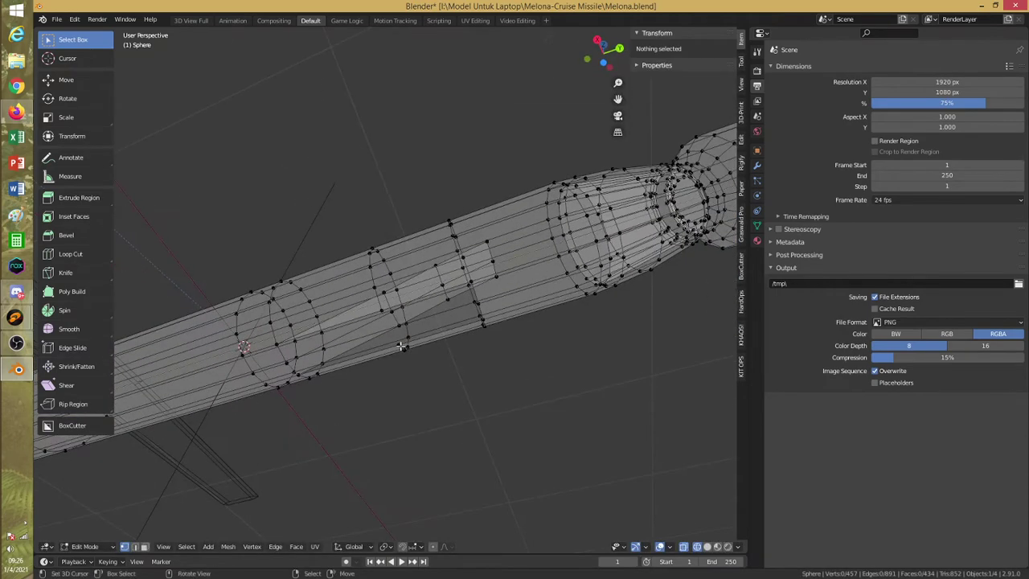
pyautogui.hotkey('alt', 'z')
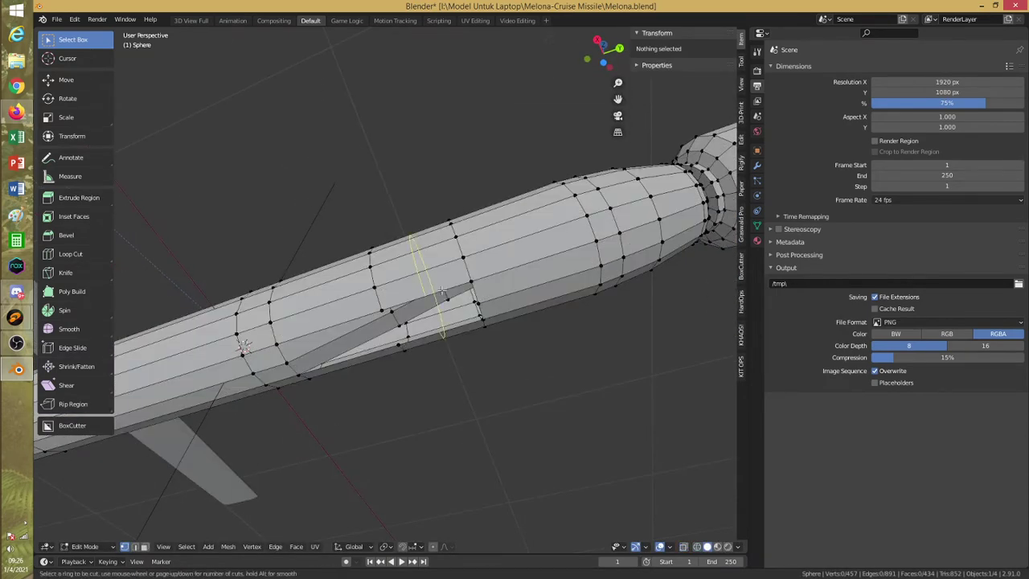
pyautogui.keyDown('alt'); pyautogui.click(442, 292); pyautogui.keyUp('alt')
pyautogui.press('g')
pyautogui.press('g')
pyautogui.click(244, 345)
pyautogui.hotkey('alt', 'a')
# Fill the side gaps between the opening's edges and the ramp with a face on each side, in the segment between its cross loops
pyautogui.moveTo(244, 344); pyautogui.dragTo(422, 280, button='middle')
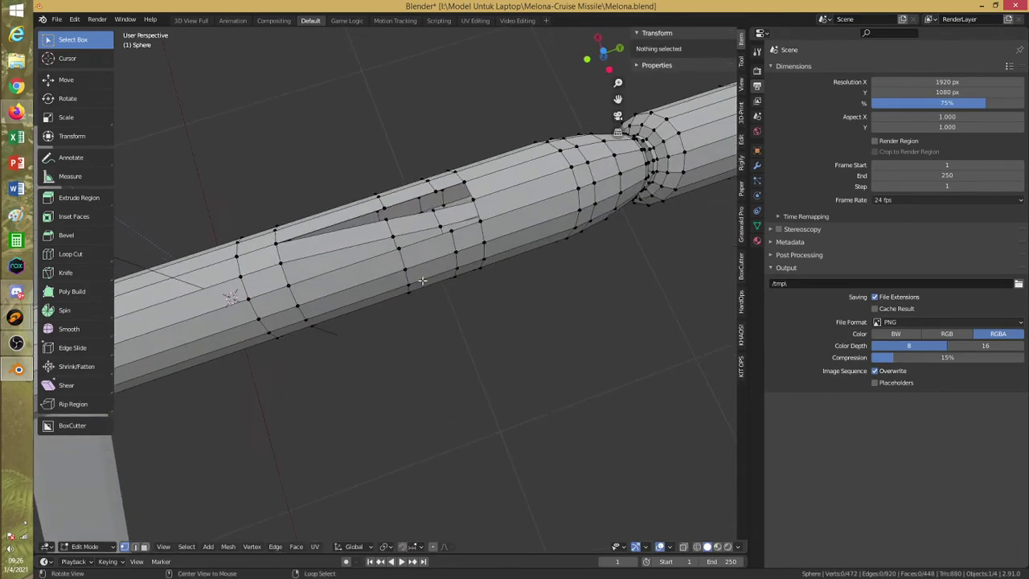
pyautogui.click(390, 217)
pyautogui.keyDown('shift'); pyautogui.click(430, 204); pyautogui.keyUp('shift')
pyautogui.hotkey('alt', 'a')
pyautogui.moveTo(430, 212); pyautogui.dragTo(443, 285, button='middle')
pyautogui.rightClick(405, 323)
pyautogui.keyDown('shift'); pyautogui.click(394, 328); pyautogui.keyUp('shift')
pyautogui.keyDown('shift'); pyautogui.click(426, 282); pyautogui.keyUp('shift')
pyautogui.hotkey('alt', 'a')
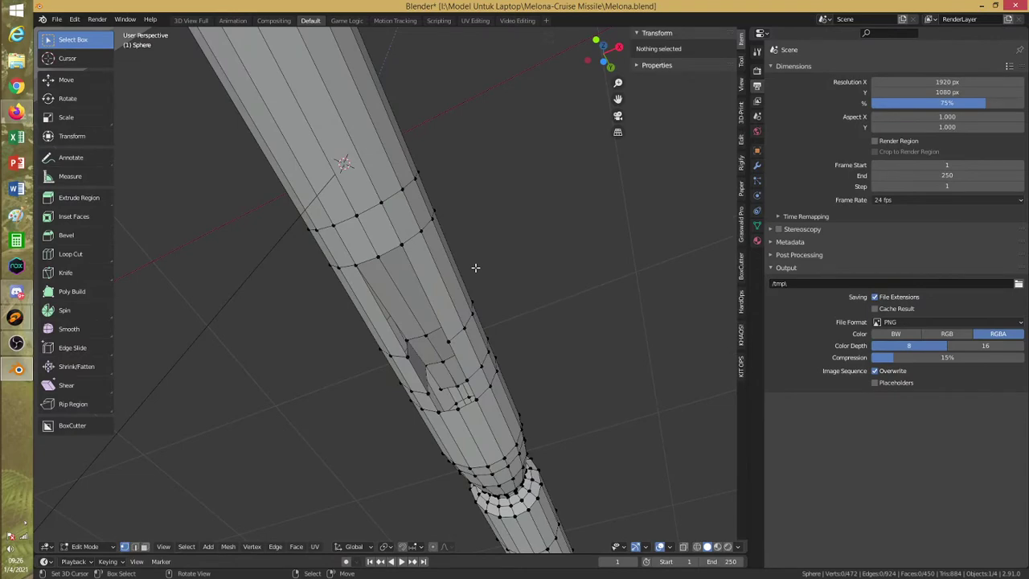
# Fill the triangular side gaps at the front of the ramp with a face on each side
pyautogui.keyDown('alt'); pyautogui.moveTo(419, 328); pyautogui.dragTo(406, 324); pyautogui.keyUp('alt')
pyautogui.keyDown('shift'); pyautogui.rightClick(342, 260); pyautogui.keyUp('shift')
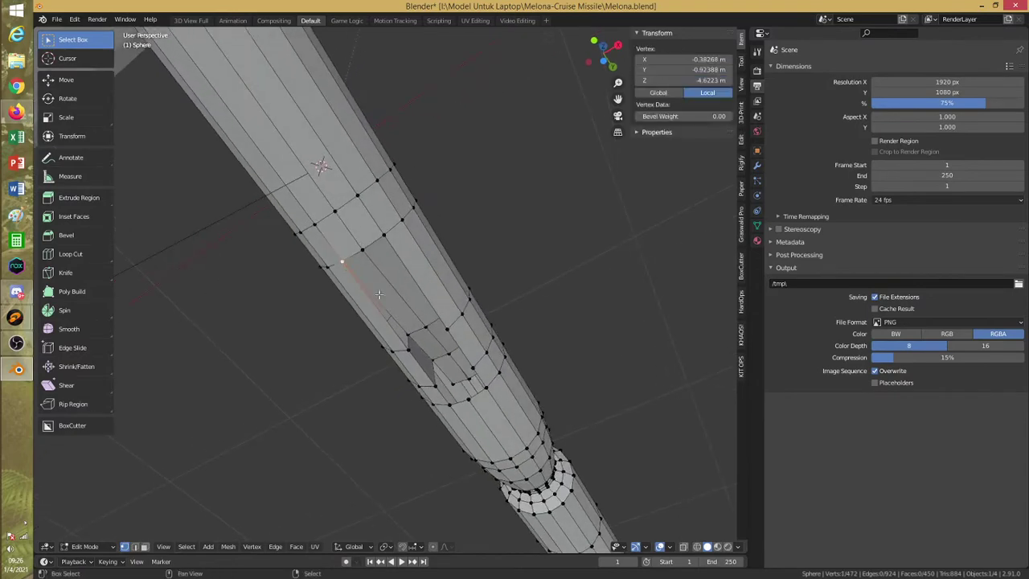
pyautogui.keyDown('shift'); pyautogui.rightClick(409, 333); pyautogui.keyUp('shift')
pyautogui.keyDown('shift'); pyautogui.rightClick(407, 351); pyautogui.keyUp('shift')
pyautogui.hotkey('alt', 'a')
pyautogui.moveTo(407, 352); pyautogui.dragTo(440, 343, button='middle')
pyautogui.click(440, 343)
pyautogui.hotkey('alt', 'a')
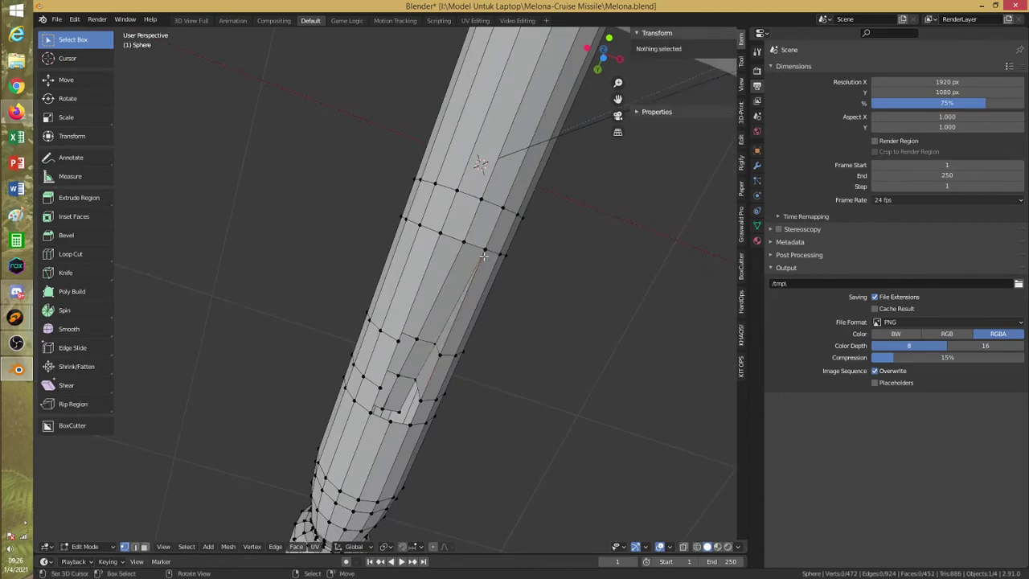
# Scale the three vertices of the ramp's front cross loop along Z to flatten them
pyautogui.moveTo(483, 255); pyautogui.dragTo(423, 279, button='middle')
pyautogui.hotkey('alt', 'z')
pyautogui.scroll(4, 422, 278)
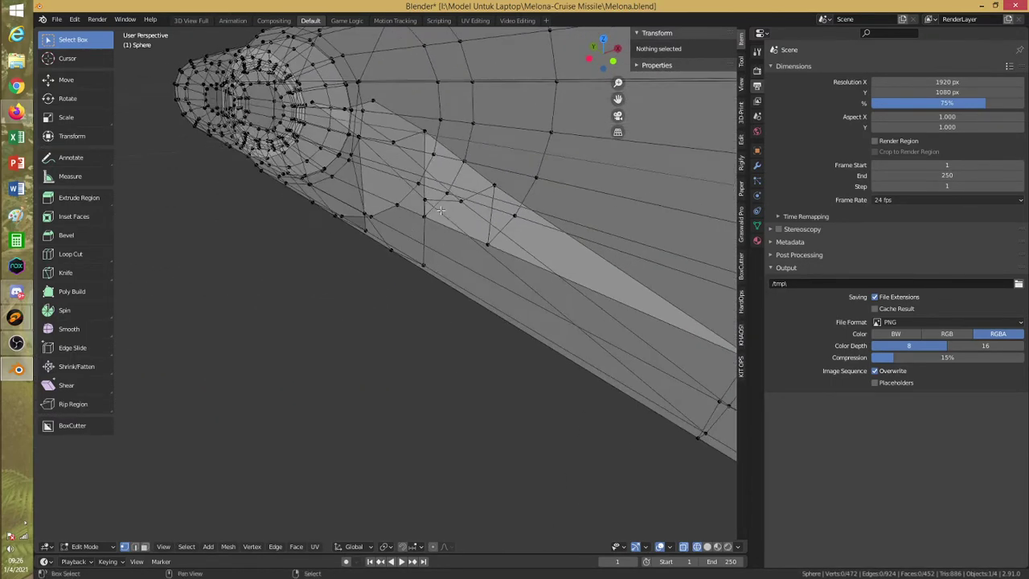
pyautogui.click(426, 200)
pyautogui.keyDown('shift'); pyautogui.click(493, 187); pyautogui.keyUp('shift')
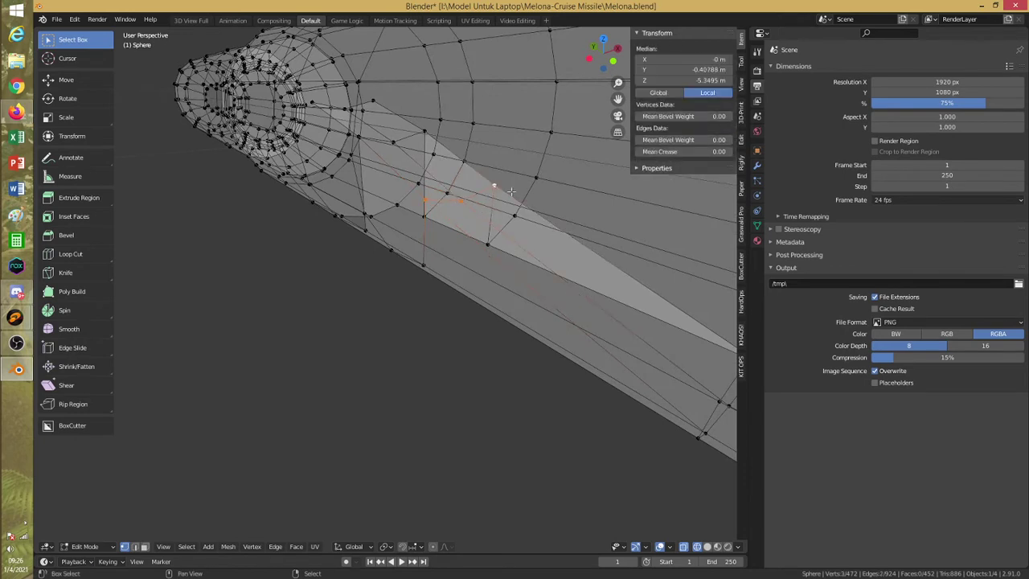
pyautogui.press('s')
pyautogui.press('z')
pyautogui.click(505, 191)
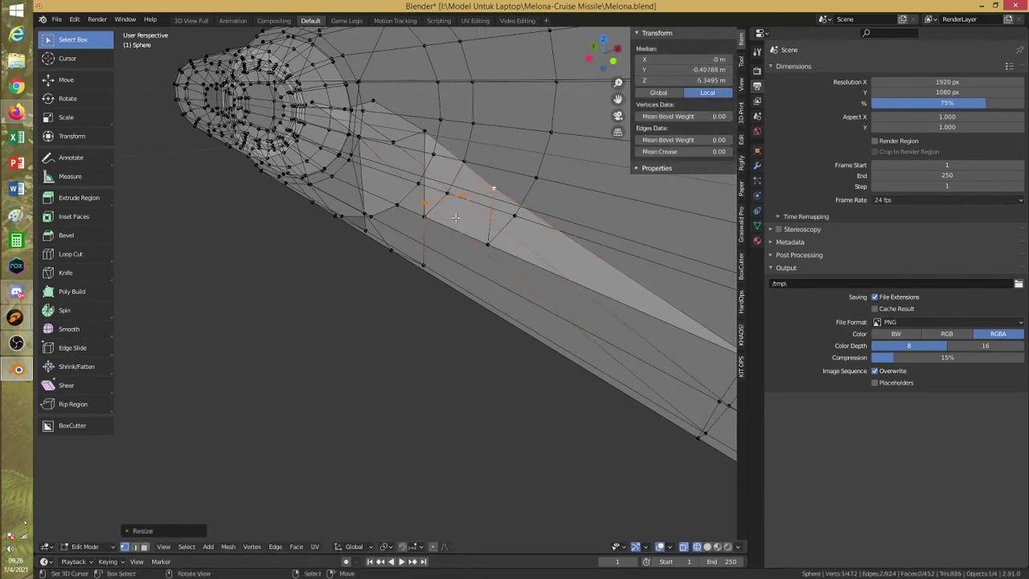
# Raise the middle vertex of the ramp's front cross loop along Z
pyautogui.hotkey('alt', 'a')
pyautogui.click(459, 198)
pyautogui.press('g')
pyautogui.press('z')
pyautogui.click(451, 179)
pyautogui.hotkey('alt', 'a')
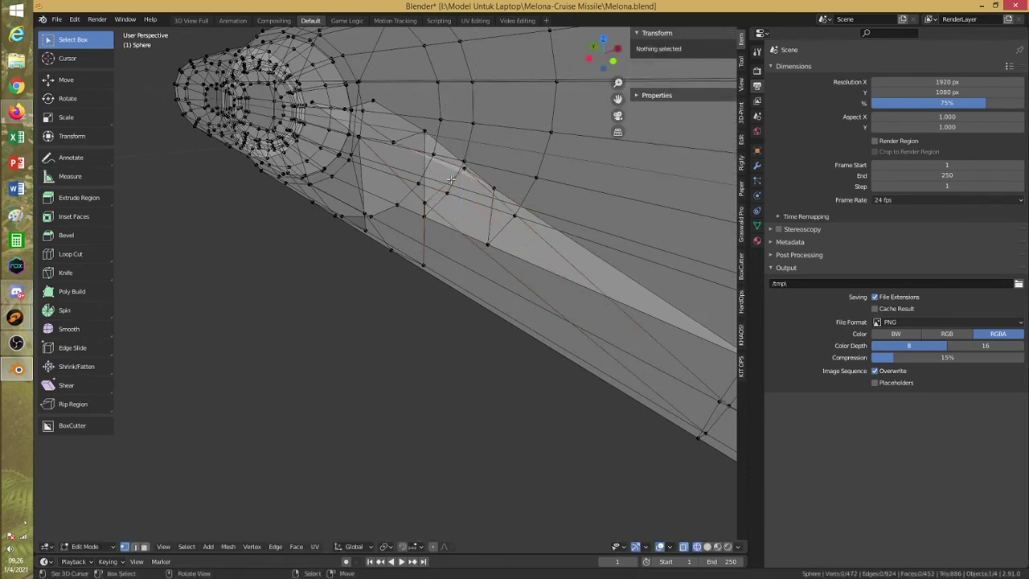
# Raise the middle vertex of the ramp's second cross loop by about 0.035 m along Z
pyautogui.moveTo(452, 180); pyautogui.dragTo(398, 129, button='middle')
pyautogui.click(396, 125)
pyautogui.press('g')
pyautogui.press('z')
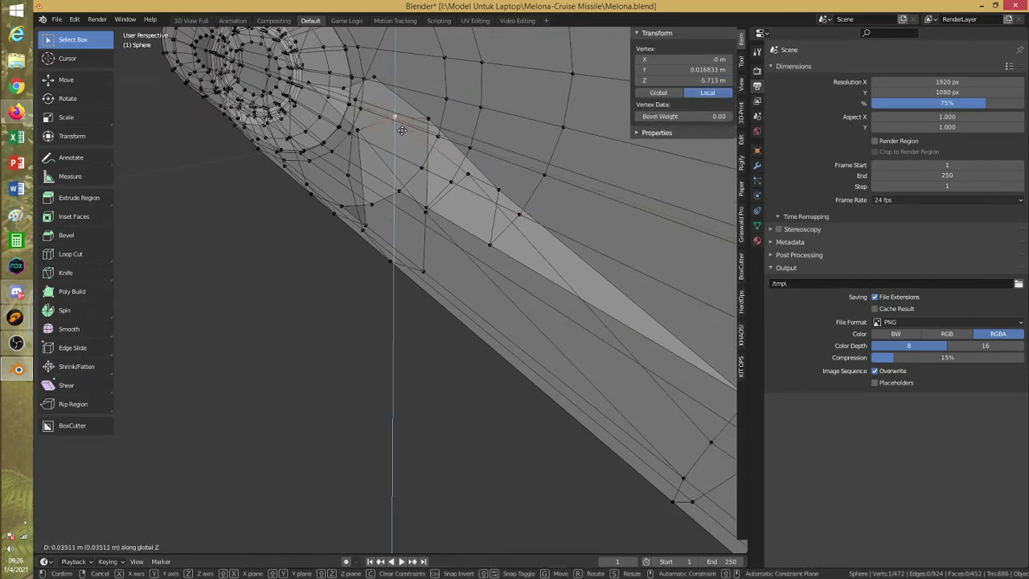
pyautogui.click(406, 130)
pyautogui.hotkey('alt', 'a')
# Raise the middle vertex of the ramp's rear edge along Z
pyautogui.click(343, 87)
pyautogui.press('g')
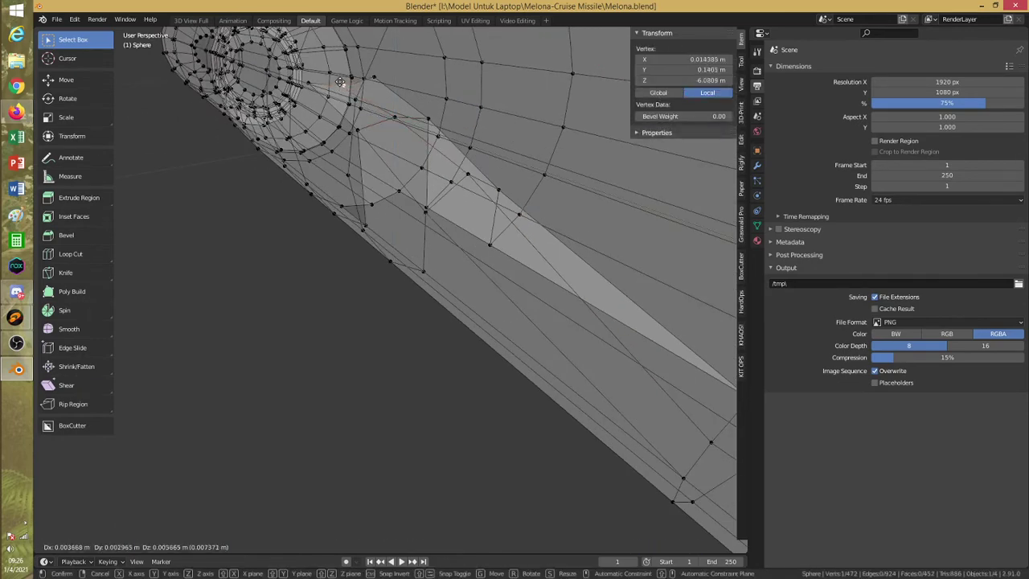
pyautogui.press('z')
pyautogui.click(341, 72)
# Select the vertices of the ramp's rear edge together and move them along Z
pyautogui.click(367, 82)
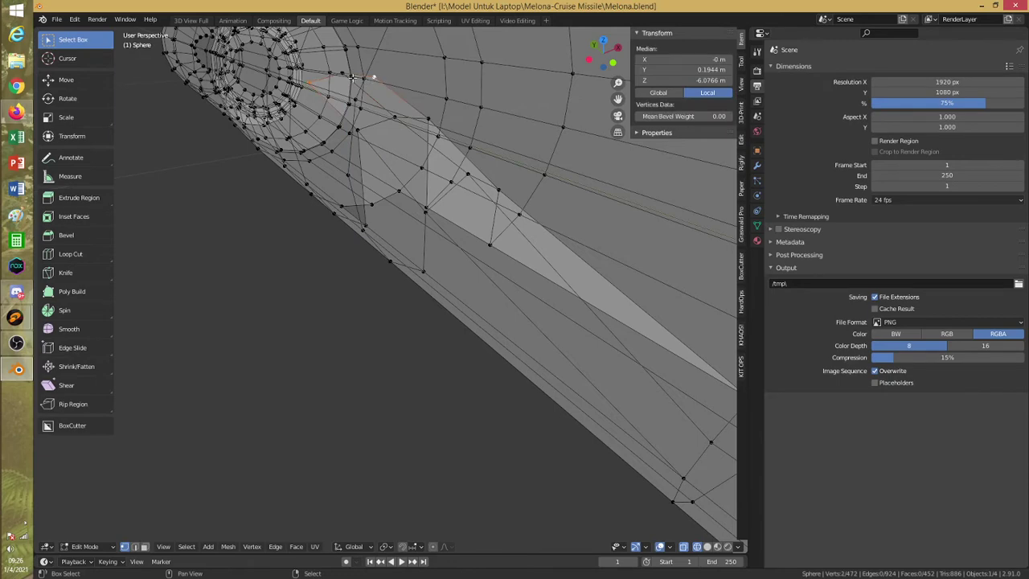
pyautogui.keyDown('shift'); pyautogui.click(352, 77); pyautogui.keyUp('shift')
pyautogui.moveTo(352, 77); pyautogui.dragTo(444, 201, button='middle')
pyautogui.press('g')
pyautogui.press('z')
pyautogui.click(410, 114)
pyautogui.hotkey('alt', 'a')
# Lower all three vertices of the ramp's front cross loop slightly along Z
pyautogui.keyDown('shift'); pyautogui.click(445, 200); pyautogui.keyUp('shift')
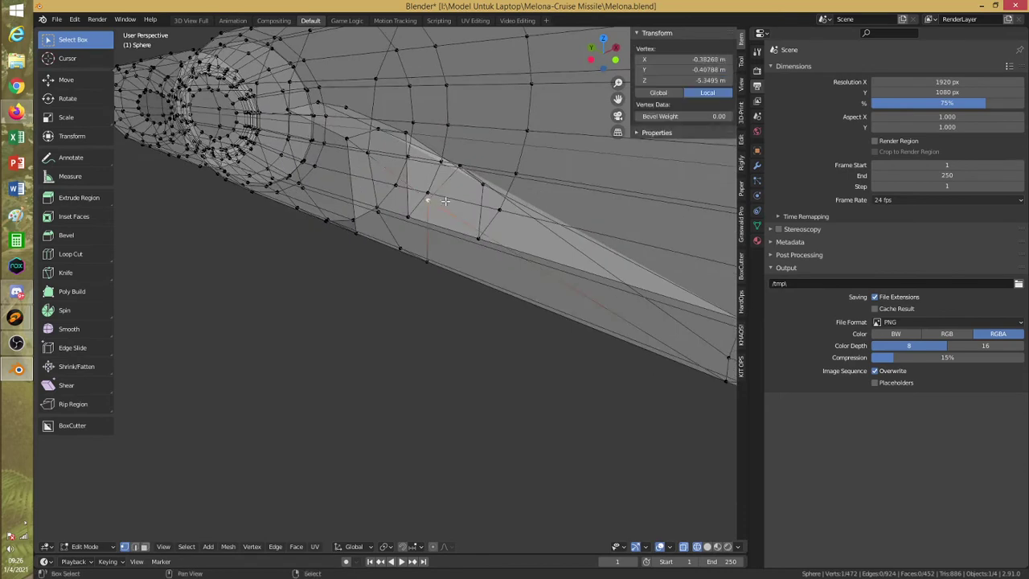
pyautogui.keyDown('shift'); pyautogui.click(458, 178); pyautogui.keyUp('shift')
pyautogui.press('g')
pyautogui.press('y')
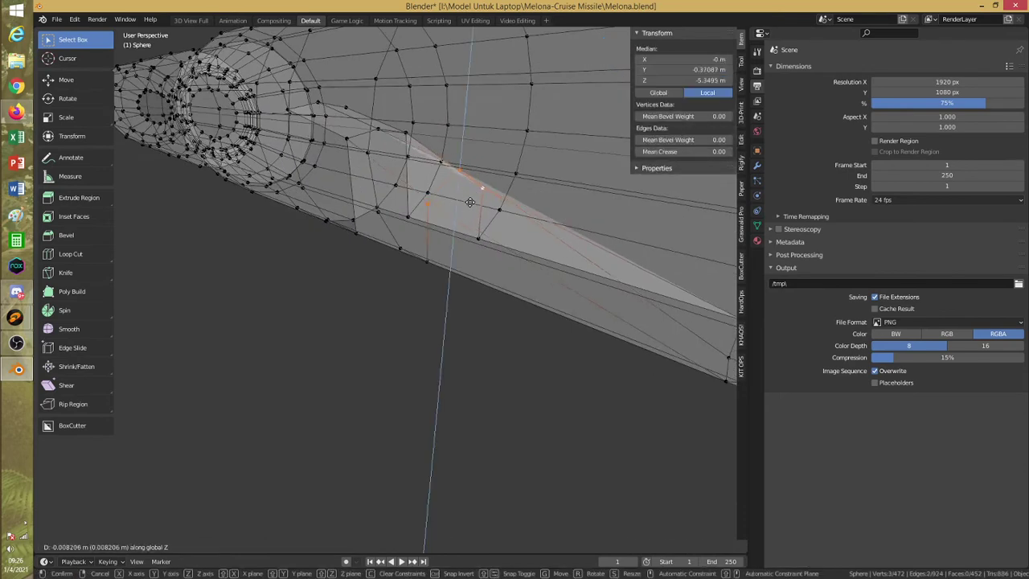
pyautogui.click(464, 208)
pyautogui.hotkey('alt', 'a')
# Lower only the middle vertex of the ramp's front cross loop along Z
pyautogui.click(459, 189)
pyautogui.press('g')
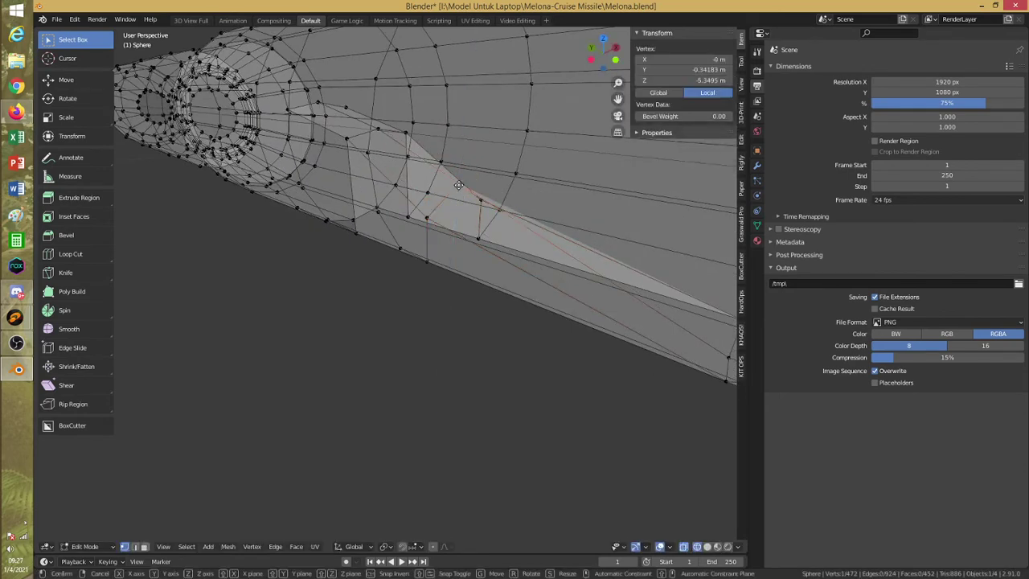
pyautogui.press('z')
pyautogui.click(459, 206)
pyautogui.hotkey('alt', 'a')
# Move the ramp's rear edge forward along Y to line up with the opening's rear edge, and lower it slightly along Z
pyautogui.moveTo(418, 189); pyautogui.dragTo(400, 210, button='middle')
pyautogui.click(341, 104)
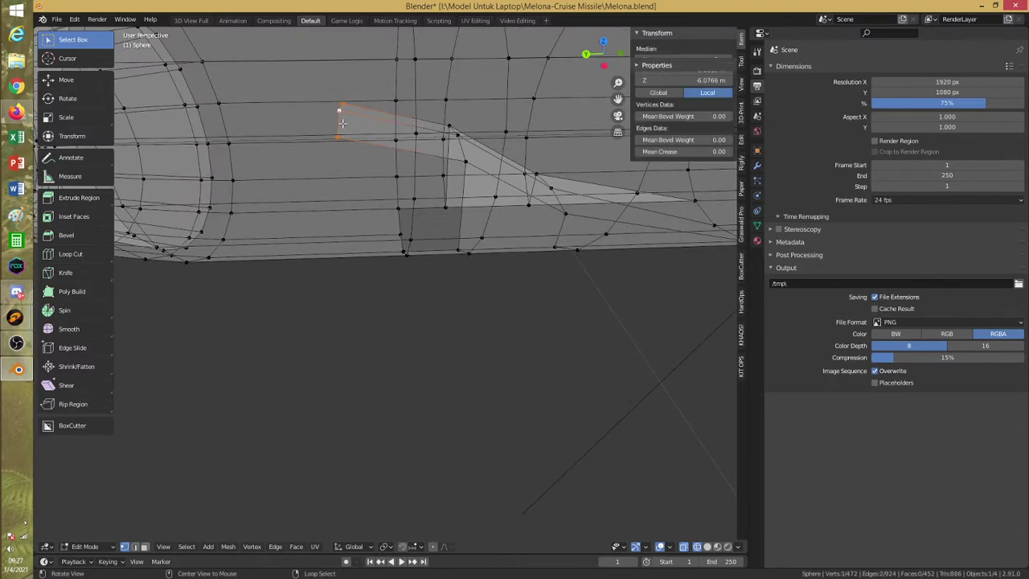
pyautogui.press('g')
pyautogui.press('y')
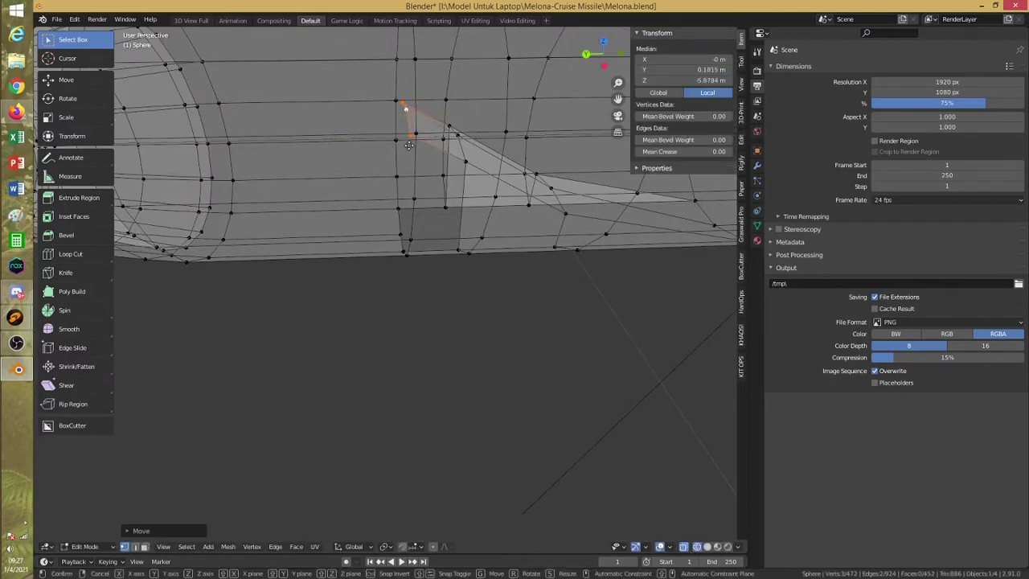
pyautogui.press('z')
pyautogui.click(406, 157)
# Fill the gaps between the ramp's rear segment and the opening's edges with a face on each side
pyautogui.moveTo(456, 181); pyautogui.dragTo(455, 229, button='middle')
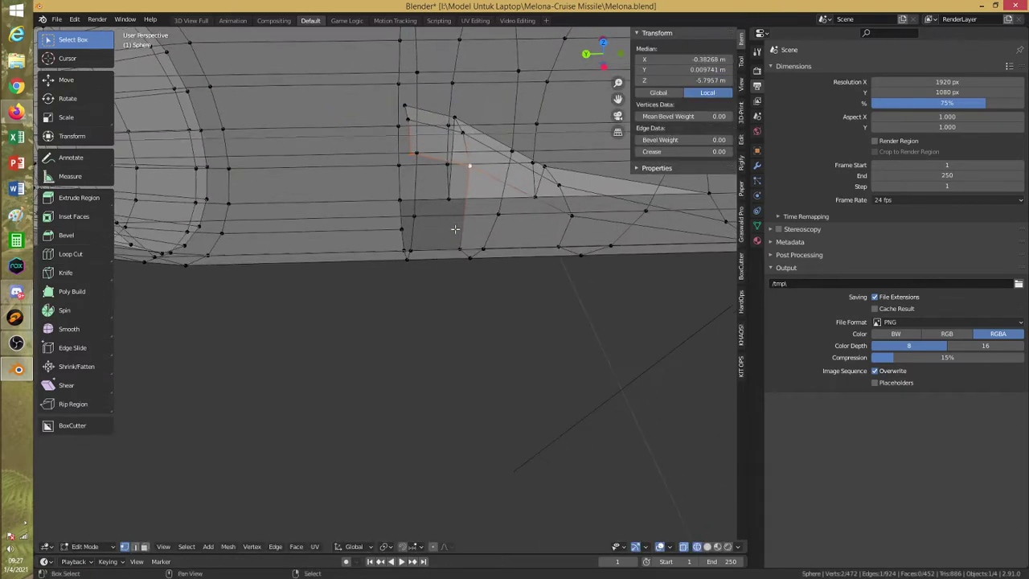
pyautogui.keyDown('shift'); pyautogui.click(394, 250); pyautogui.keyUp('shift')
pyautogui.press('f')
pyautogui.hotkey('alt', 'a')
pyautogui.moveTo(379, 243); pyautogui.dragTo(419, 240, button='middle')
pyautogui.click(361, 204)
pyautogui.keyDown('shift'); pyautogui.click(406, 189); pyautogui.keyUp('shift')
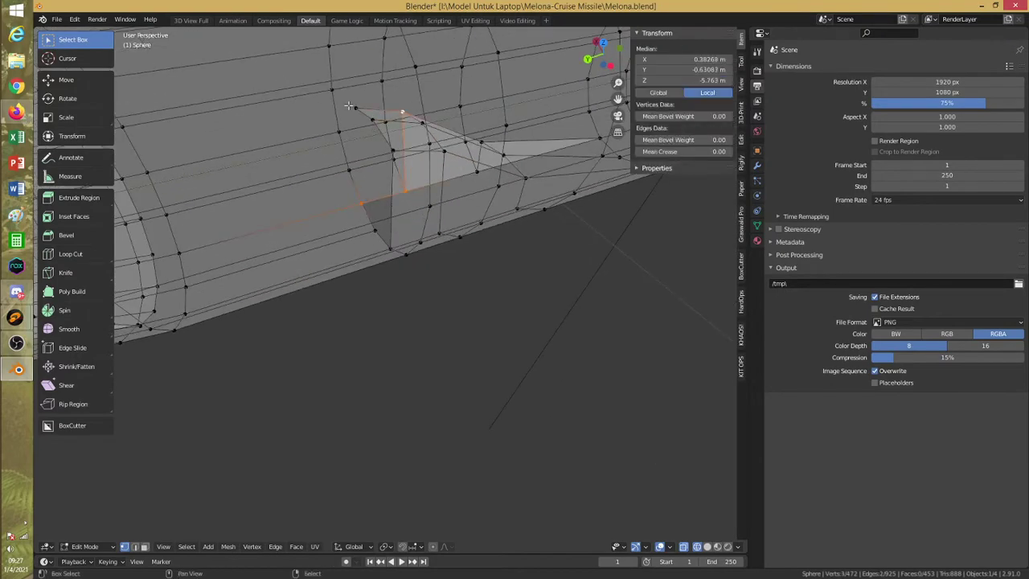
pyautogui.hotkey('alt', 'a')
# Adjust the rear end of the air intake by moving its selected geometry along Y
pyautogui.moveTo(348, 105); pyautogui.dragTo(497, 261, button='middle')
pyautogui.click(503, 240)
pyautogui.press('g')
pyautogui.press('y')
pyautogui.click(534, 197)
pyautogui.hotkey('alt', 'a')
# Try to bevel the edge loop around the intake's rear mouth
pyautogui.click(496, 262)
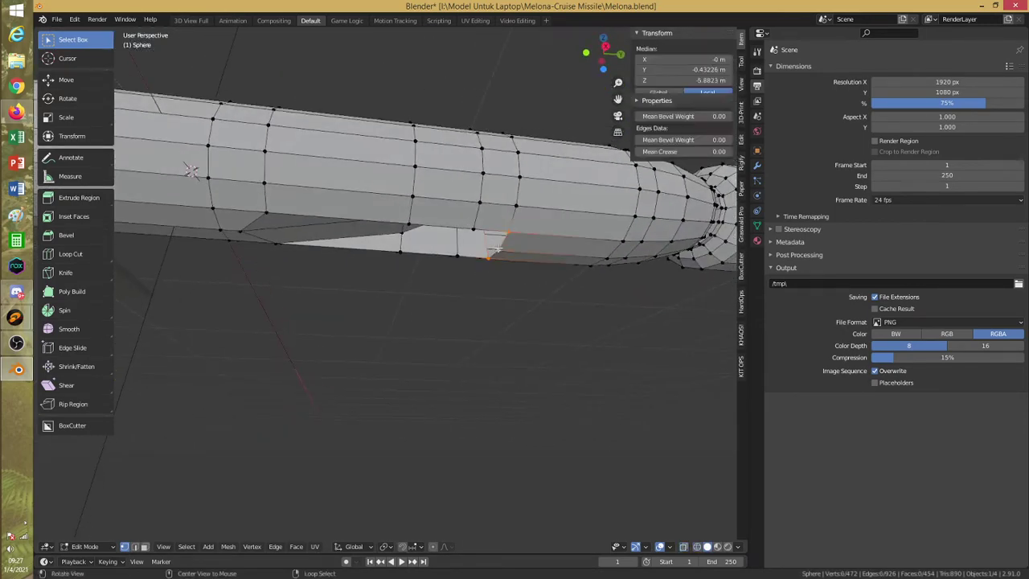
pyautogui.hotkey('ctrl', 'b')
pyautogui.click(537, 272)
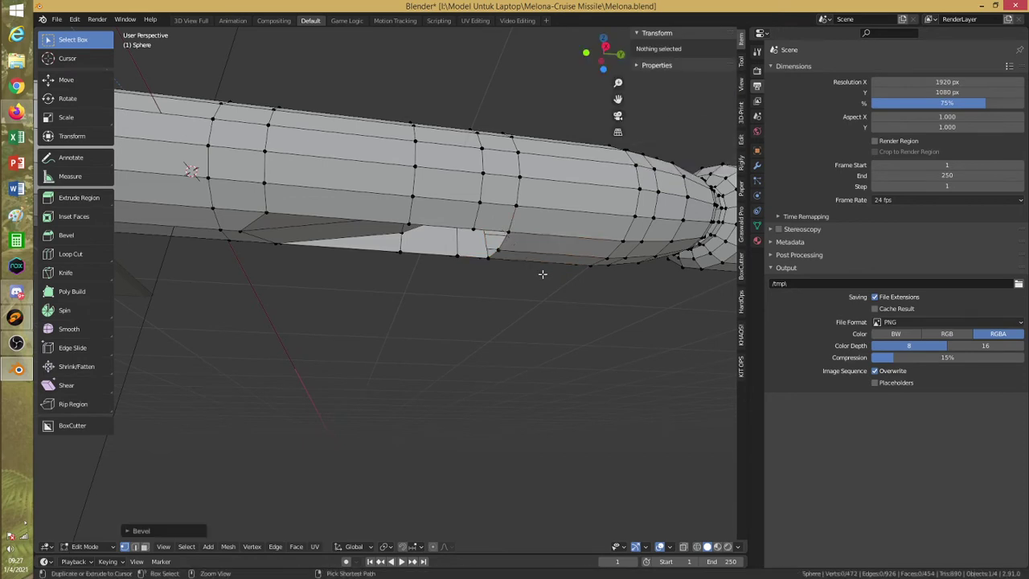
pyautogui.hotkey('ctrl', 'z')
pyautogui.hotkey('ctrl', 'z')
# Return to Object Mode and apply the scale of the missile tube
pyautogui.click(108, 546)
pyautogui.click(108, 536)
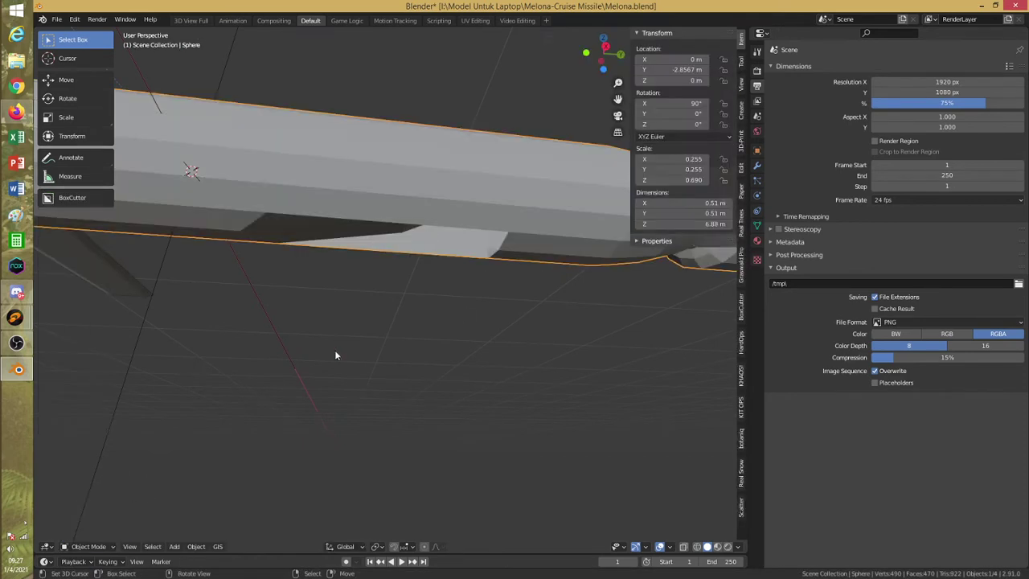
pyautogui.scroll(-4, 335, 351)
pyautogui.click(334, 352)
pyautogui.scroll(-4, 335, 351)
pyautogui.press('a')
pyautogui.click(419, 271)
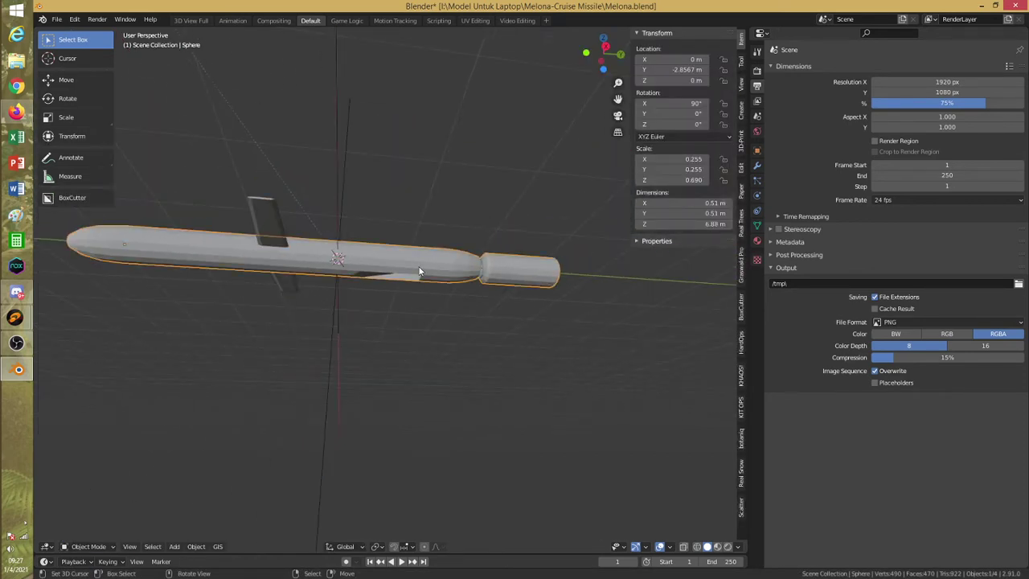
pyautogui.hotkey('ctrl', 'a')
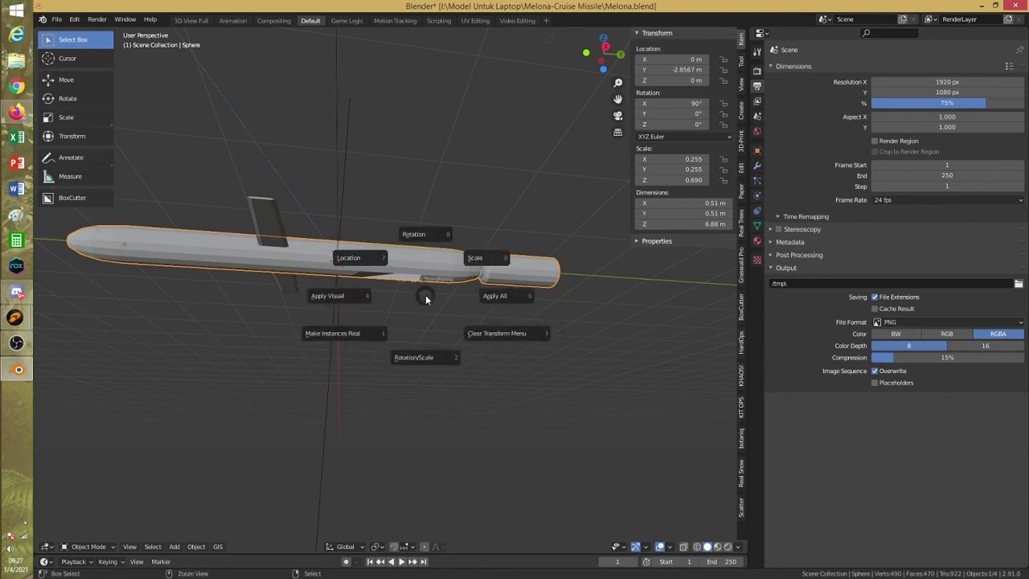
pyautogui.click(469, 263)
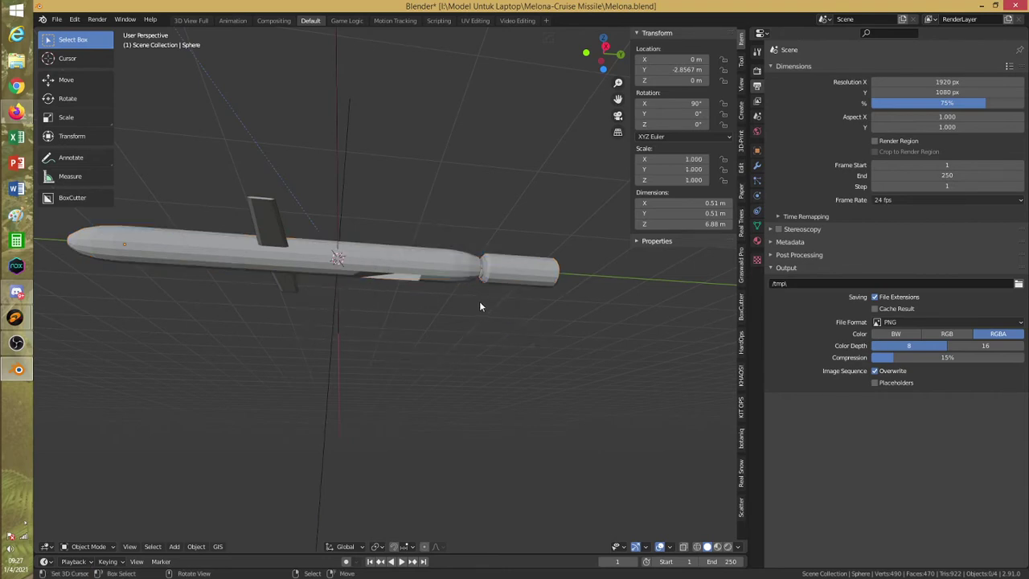
pyautogui.click(426, 270)
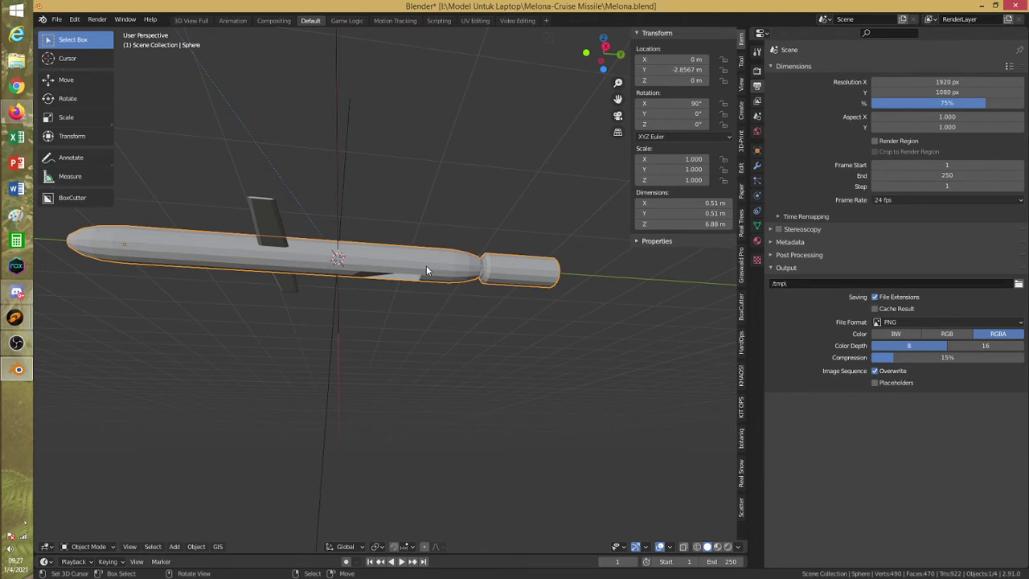
# Move the wings rearward along Y to about Y -0.49 m
pyautogui.moveTo(426, 270); pyautogui.dragTo(365, 341, button='middle')
pyautogui.hotkey('shift', 'z')
pyautogui.click(355, 359)
pyautogui.press('g')
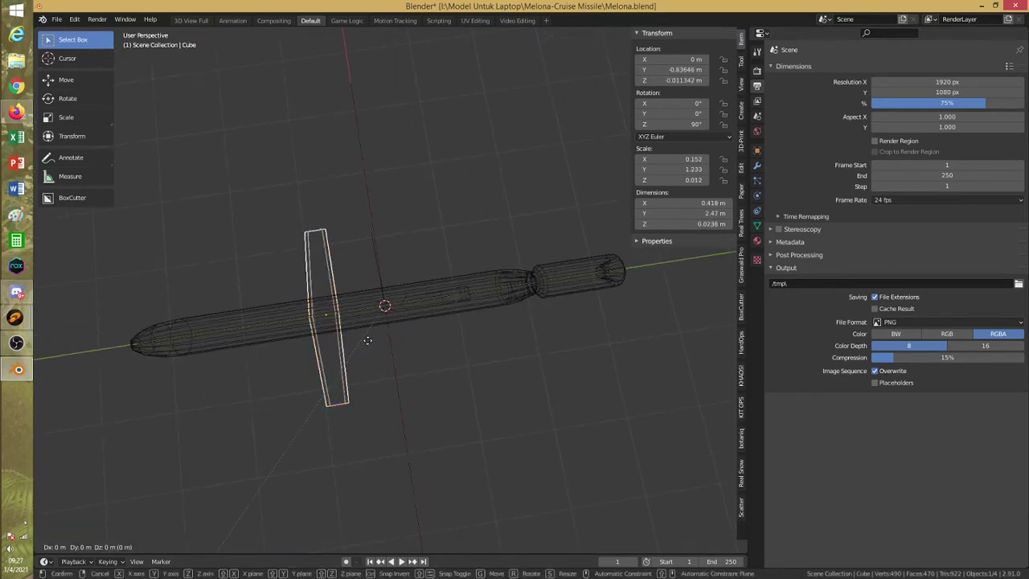
pyautogui.press('y')
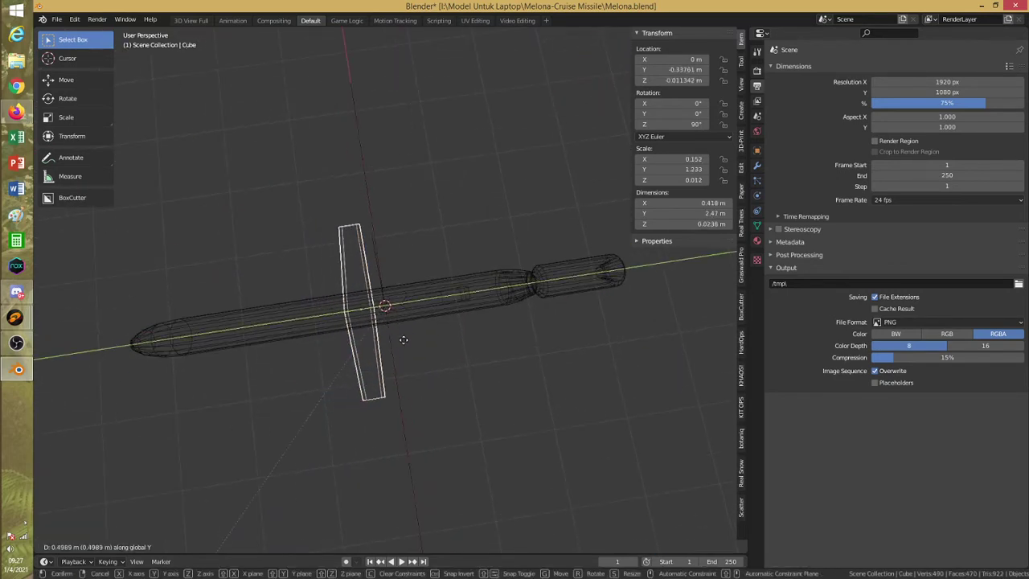
pyautogui.click(390, 346)
pyautogui.moveTo(379, 362); pyautogui.dragTo(465, 304, button='middle')
pyautogui.hotkey('shift', 'z')
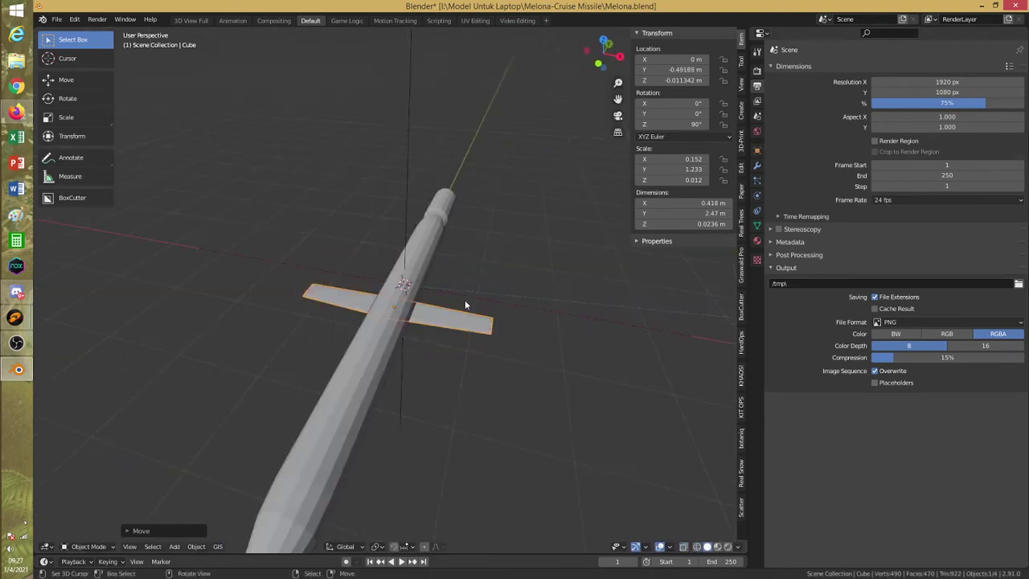
# Give the missile tube a new material named "Missile Body" with Metallic set to 1.000
pyautogui.rightClick(464, 305)
pyautogui.keyDown('alt'); pyautogui.moveTo(464, 305); pyautogui.dragTo(392, 323); pyautogui.keyUp('alt')
pyautogui.rightClick(413, 292)
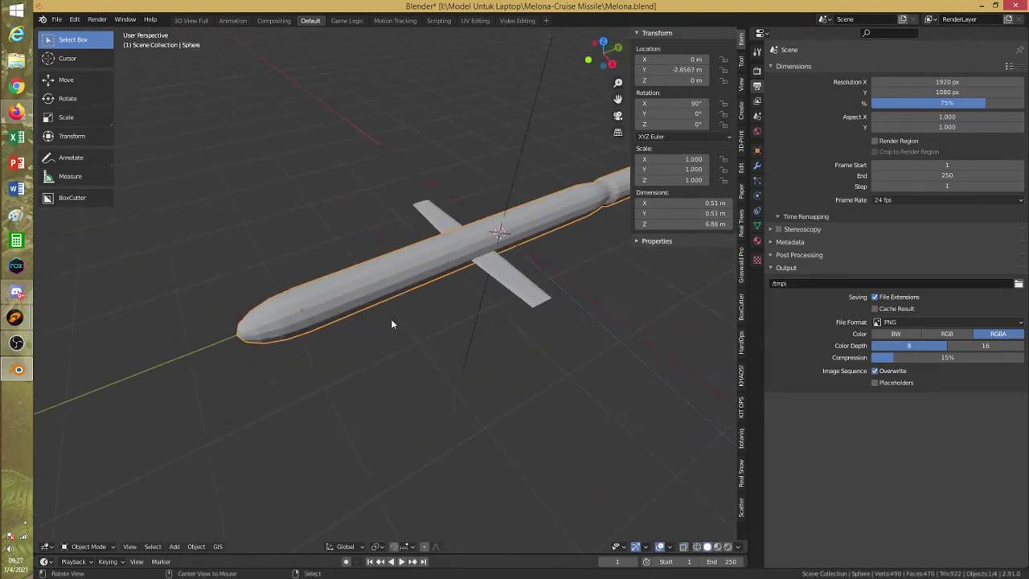
pyautogui.keyDown('shift'); pyautogui.moveTo(392, 324); pyautogui.dragTo(539, 321, button='middle'); pyautogui.keyUp('shift')
pyautogui.click(756, 242)
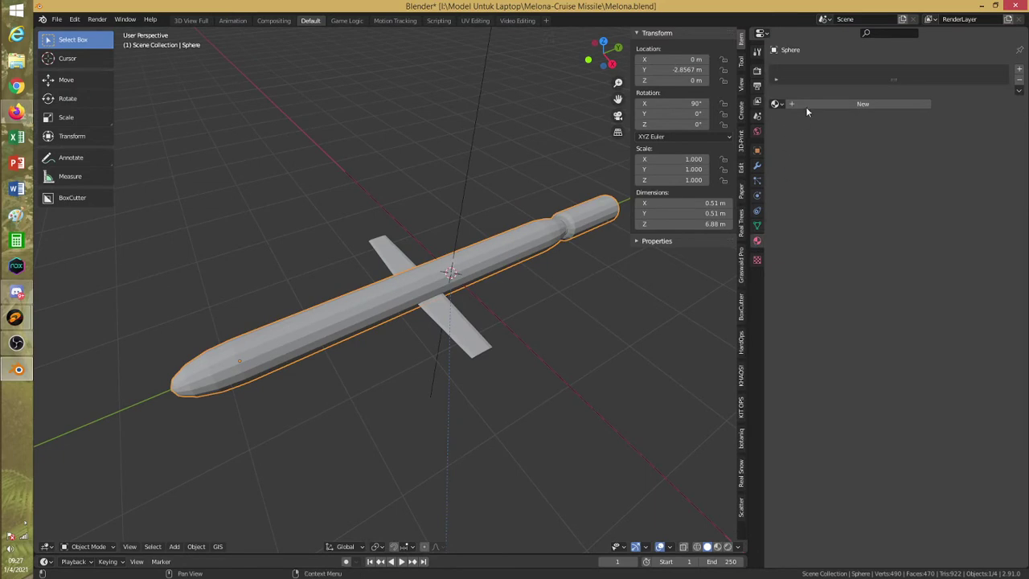
pyautogui.click(844, 104)
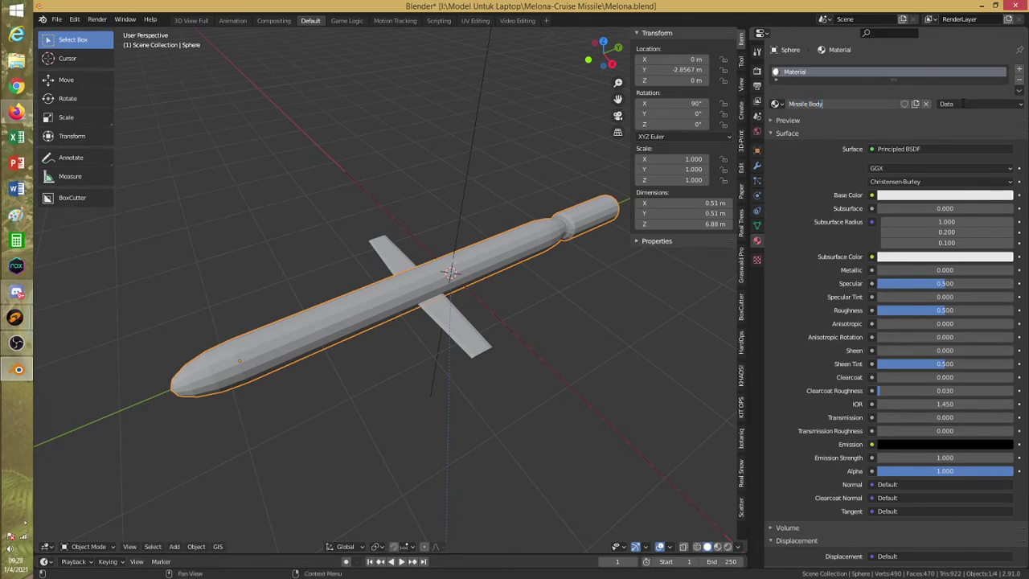
pyautogui.press('Return')
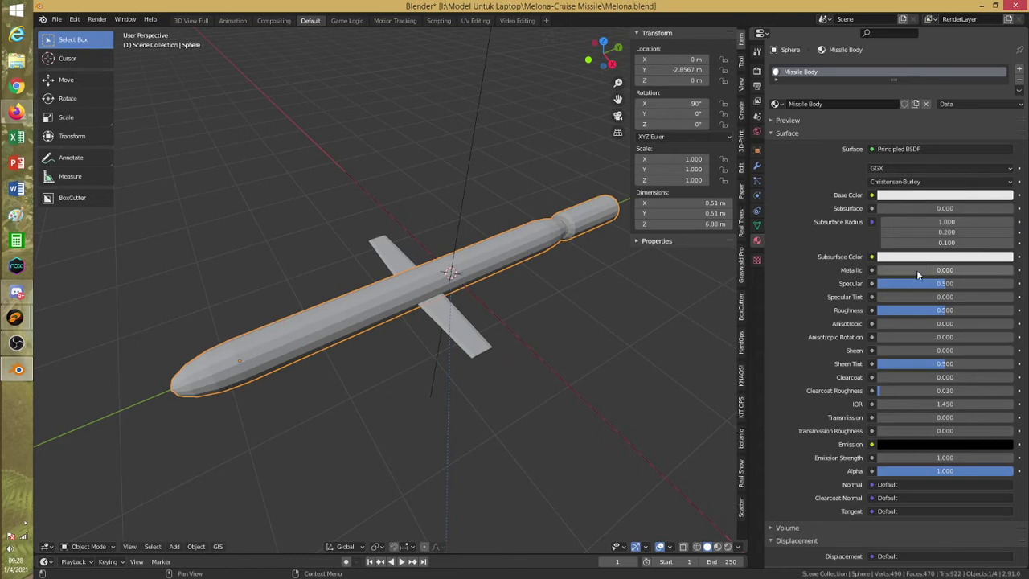
pyautogui.moveTo(1003, 270); pyautogui.dragTo(1014, 271)
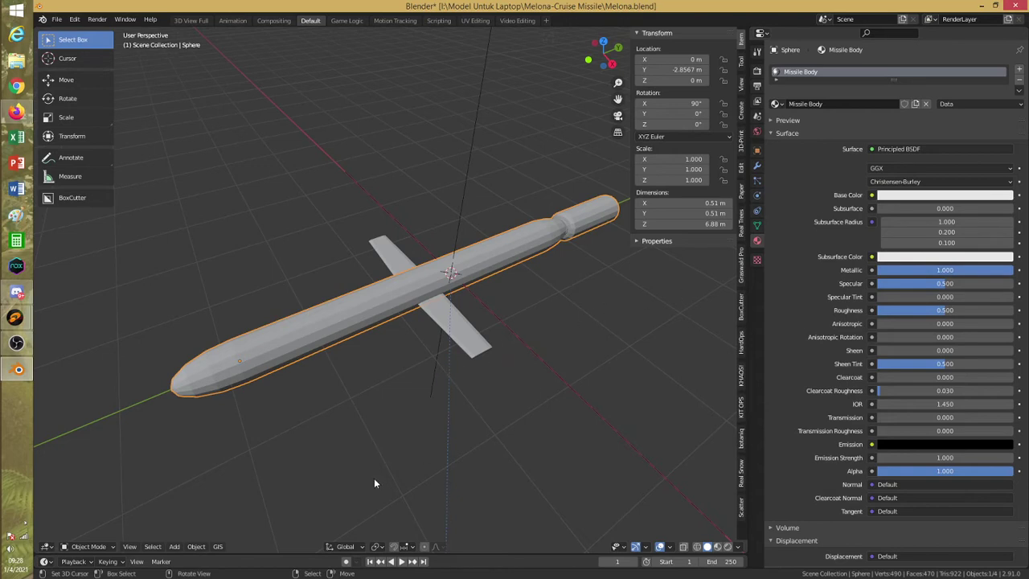
# Shade the missile tube smooth and inspect its underside
pyautogui.click(197, 547)
pyautogui.click(266, 332)
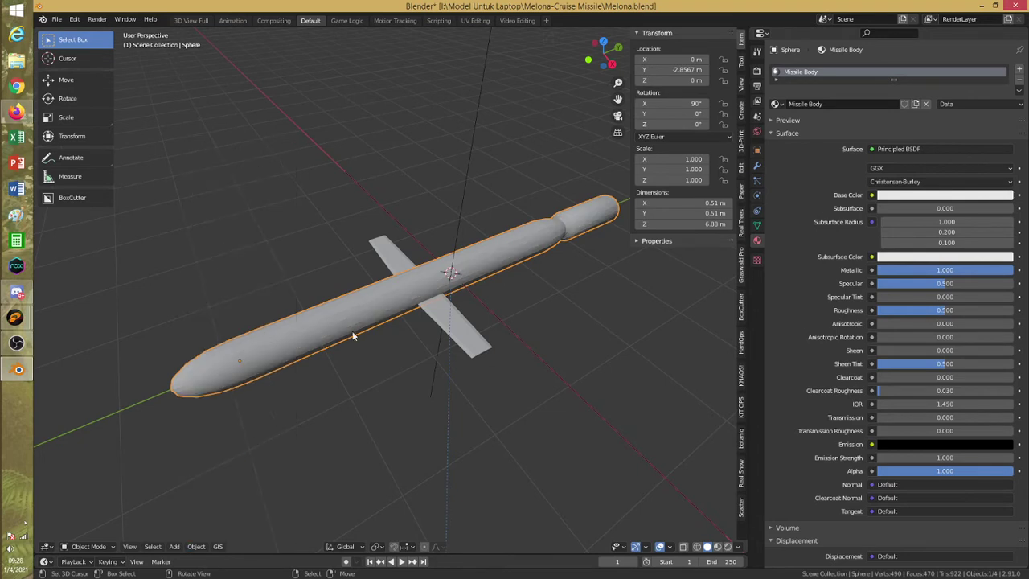
pyautogui.moveTo(348, 368); pyautogui.dragTo(374, 351, button='middle')
pyautogui.moveTo(265, 354); pyautogui.dragTo(374, 289, button='middle')
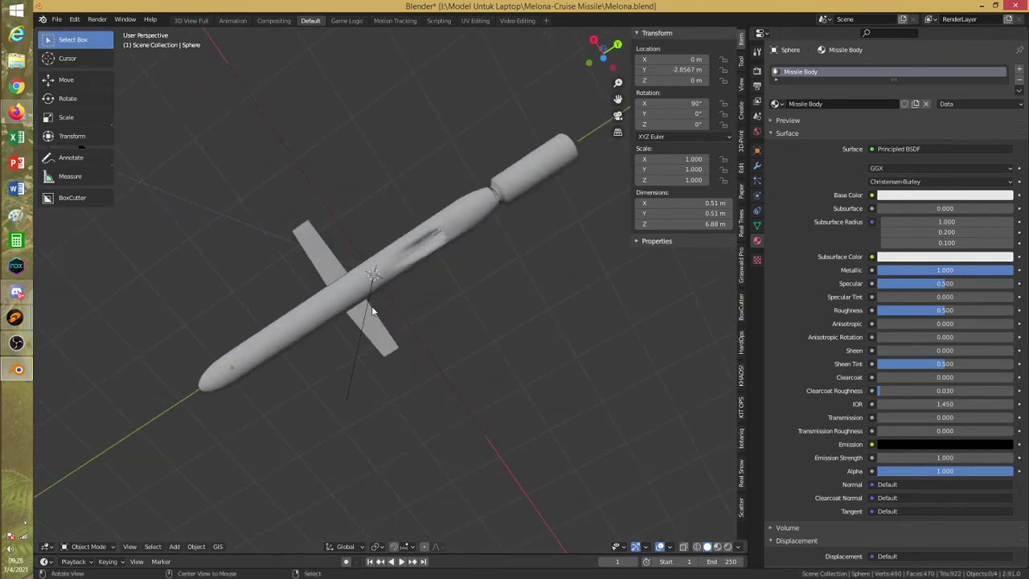
# Apply the Hard Ops Sharpen operation to the missile tube
pyautogui.click(385, 268)
pyautogui.scroll(4, 395, 313)
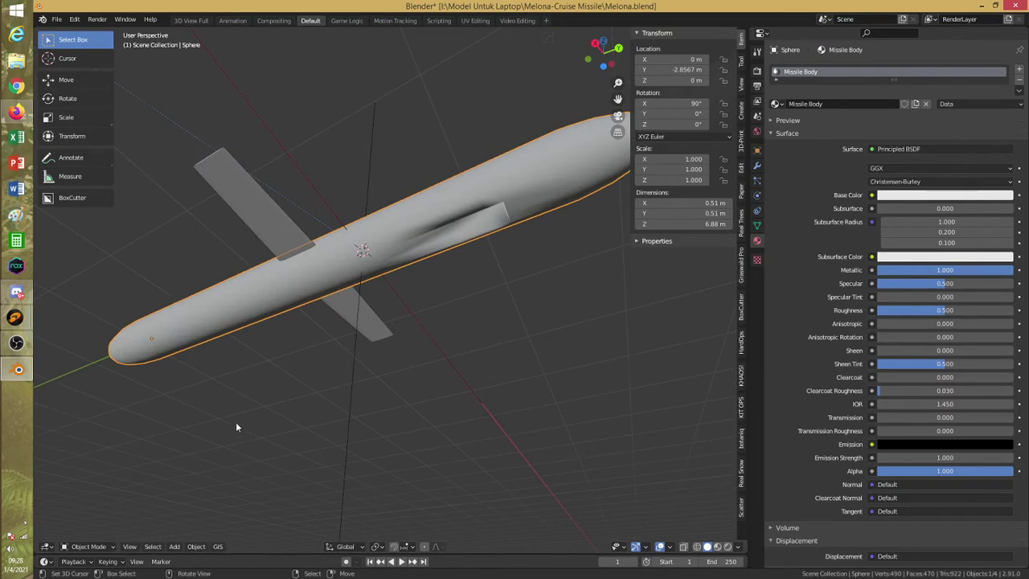
pyautogui.scroll(-2, 238, 422)
pyautogui.press('q')
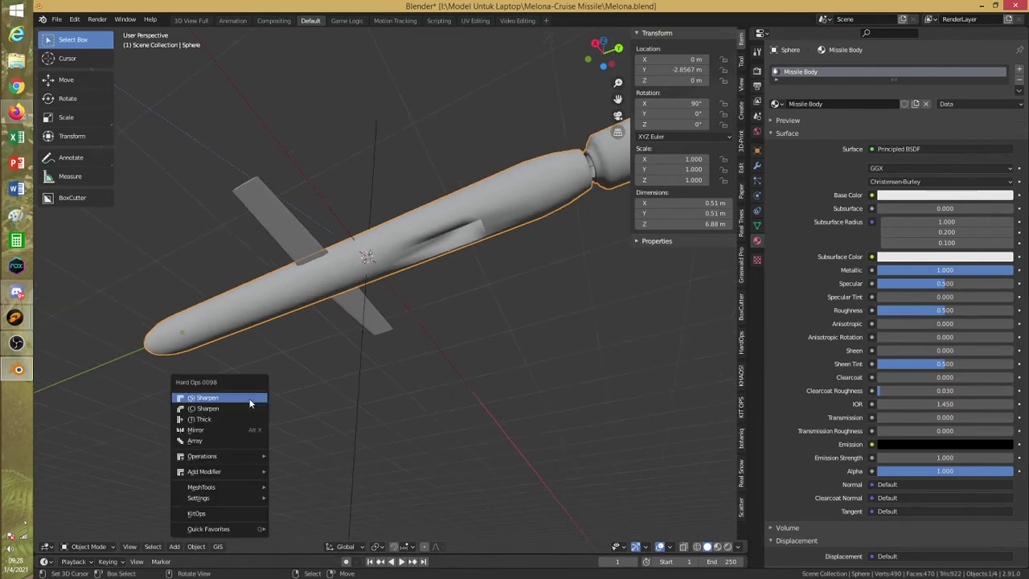
pyautogui.click(241, 398)
pyautogui.moveTo(409, 362)
pyautogui.mouseDown(button='middle')
pyautogui.moveTo(421, 363)
pyautogui.moveTo(436, 407)
pyautogui.moveTo(418, 391)
pyautogui.moveTo(333, 384)
pyautogui.moveTo(337, 374)
pyautogui.mouseUp(button='middle')
# In Edit Mode, add a centred edge loop between the nose's first two rings and scale it up to about 1.02
pyautogui.press('a')
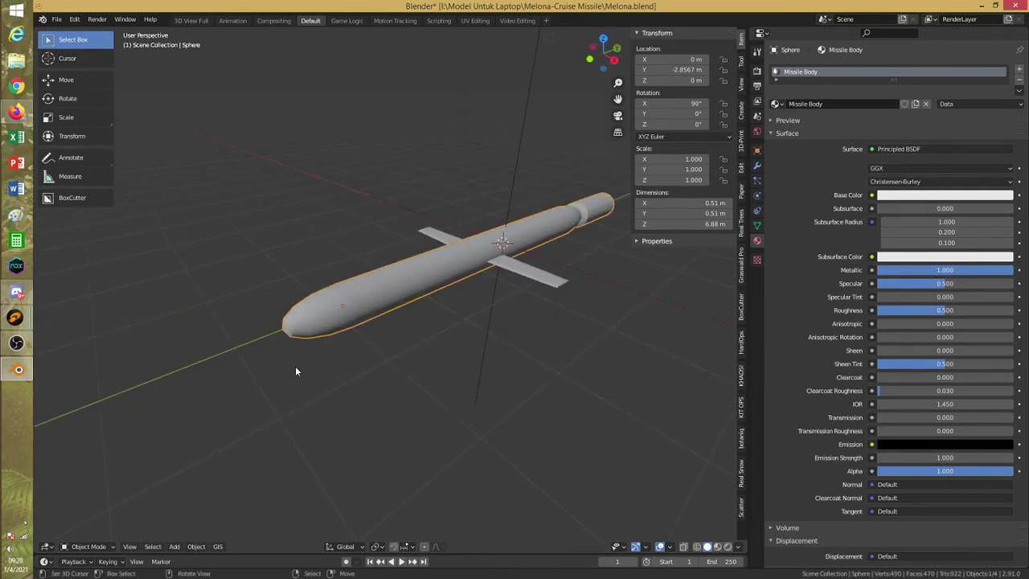
pyautogui.click(111, 547)
pyautogui.click(92, 525)
pyautogui.scroll(5, 294, 368)
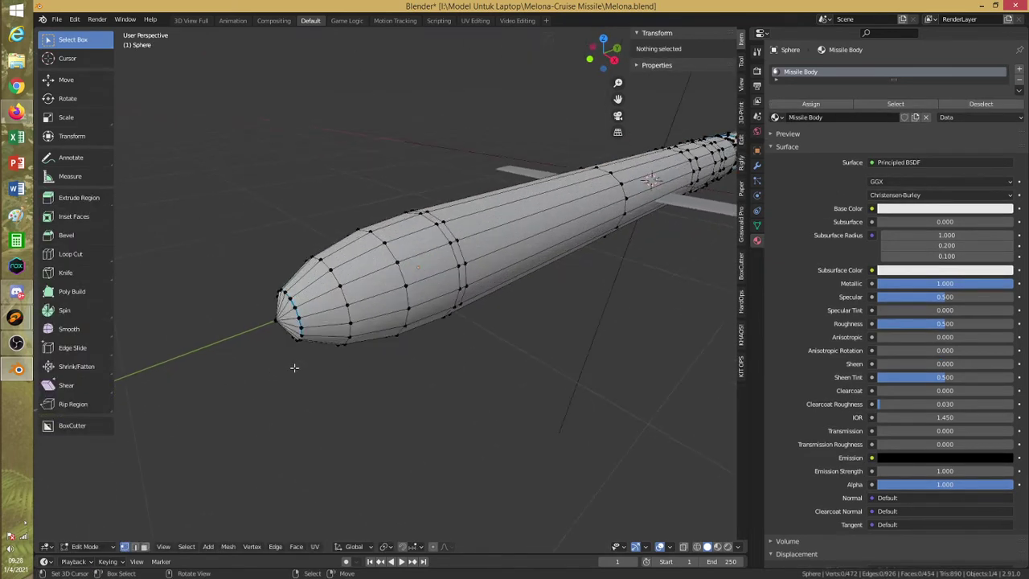
pyautogui.hotkey('ctrl', 'r')
pyautogui.click(322, 338)
pyautogui.rightClick(324, 340)
pyautogui.press('s')
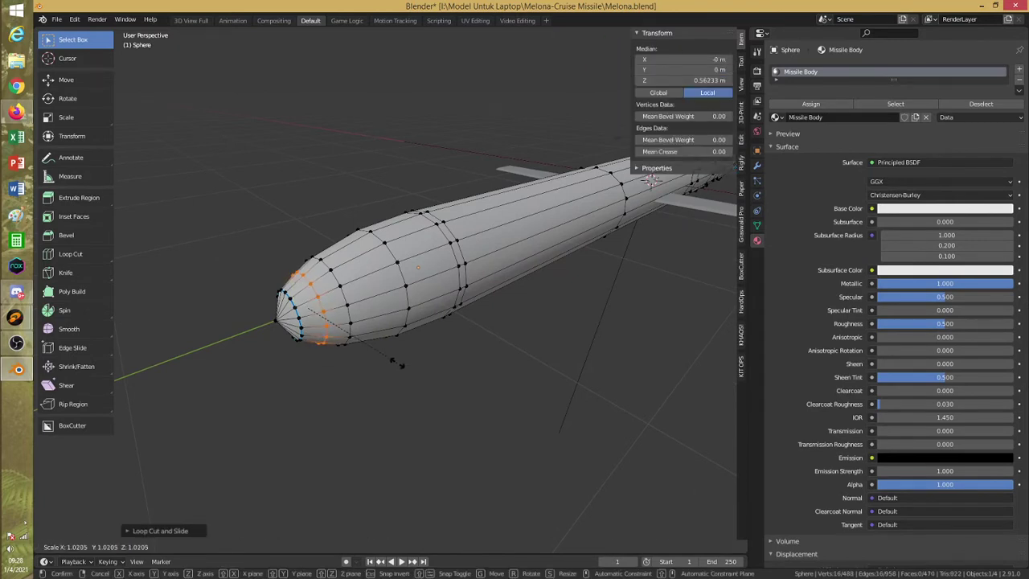
pyautogui.click(396, 368)
pyautogui.hotkey('alt', 'a')
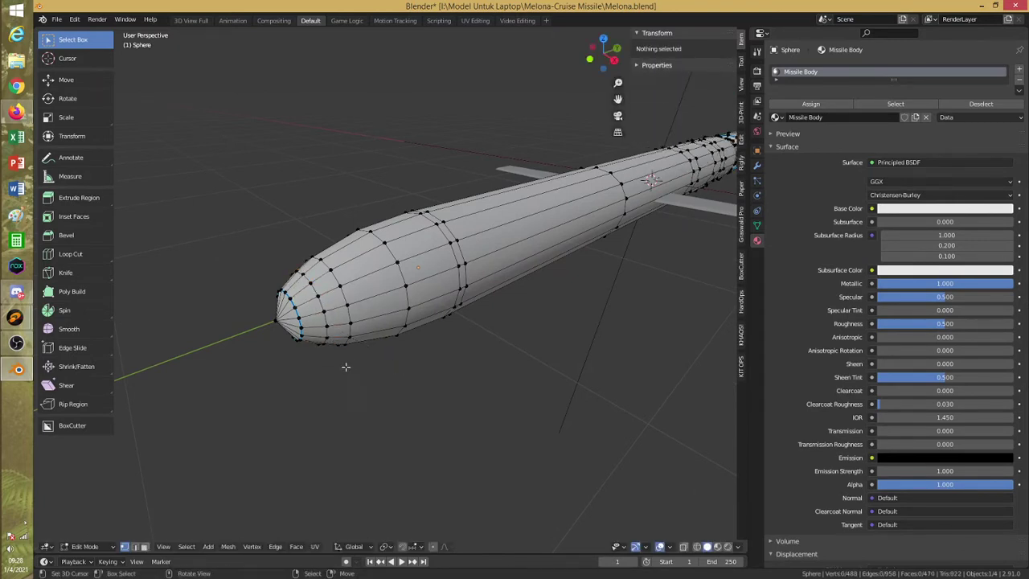
pyautogui.moveTo(345, 361); pyautogui.dragTo(361, 356, button='middle')
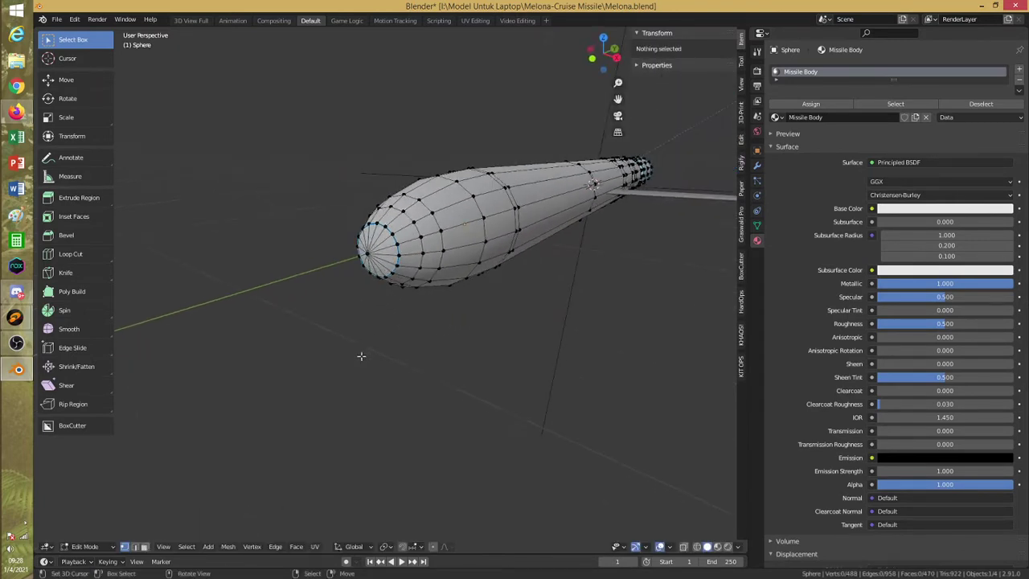
# Rescale the frontmost edge ring around the nose tip
pyautogui.click(382, 252)
pyautogui.hotkey('ctrl', 'z')
pyautogui.press('a')
pyautogui.press('a')
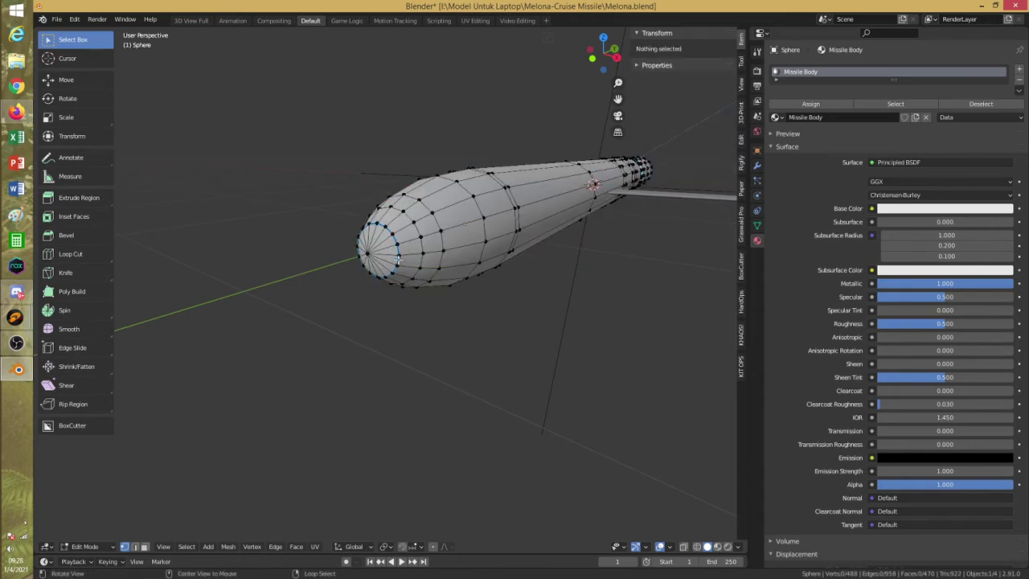
pyautogui.keyDown('alt'); pyautogui.rightClick(398, 260); pyautogui.keyUp('alt')
pyautogui.keyDown('alt'); pyautogui.moveTo(398, 260); pyautogui.dragTo(342, 283); pyautogui.keyUp('alt')
pyautogui.press('s')
pyautogui.click(421, 299)
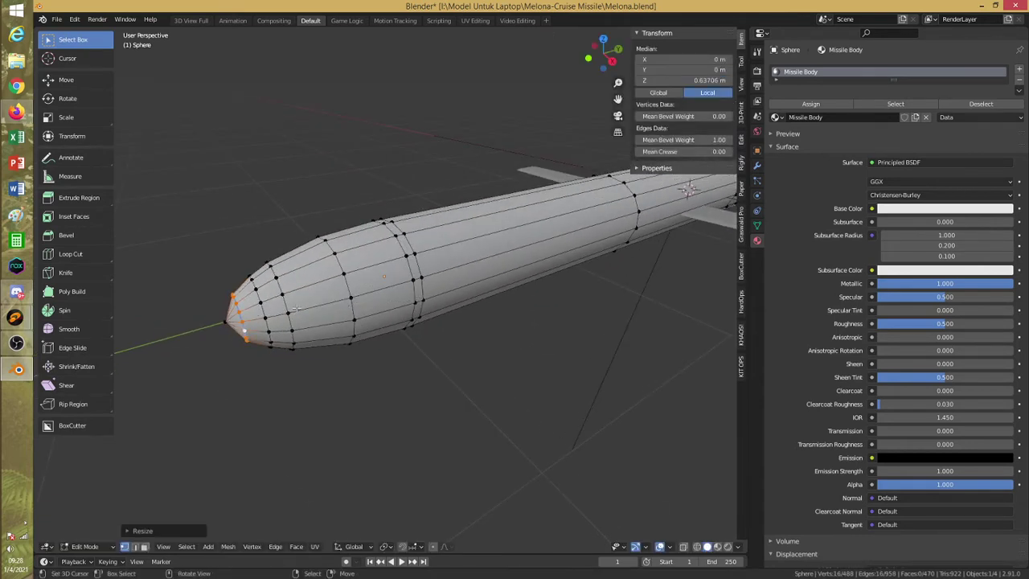
# Add a centred edge loop just behind the nose's frontmost ring and scale it up to about 1.002
pyautogui.hotkey('alt', 'a')
pyautogui.hotkey('ctrl', 'r')
pyautogui.click(261, 314)
pyautogui.click(261, 314)
pyautogui.press('s')
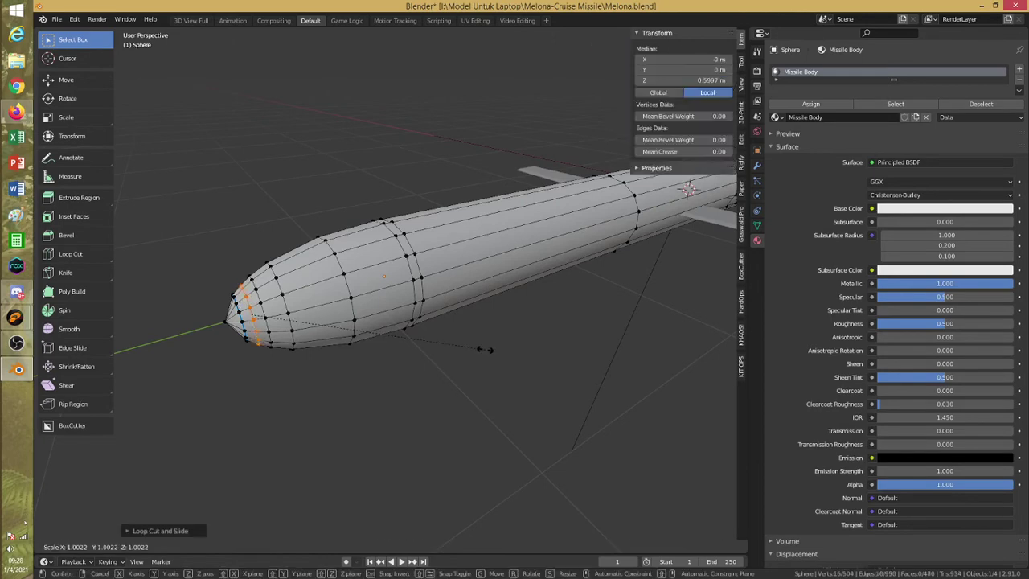
pyautogui.click(485, 351)
# Move the nose tip vertex about 0.017 m along global Y toward the body to blunt the nose
pyautogui.hotkey('alt', 'a')
pyautogui.click(220, 325)
pyautogui.press('g')
pyautogui.press('y')
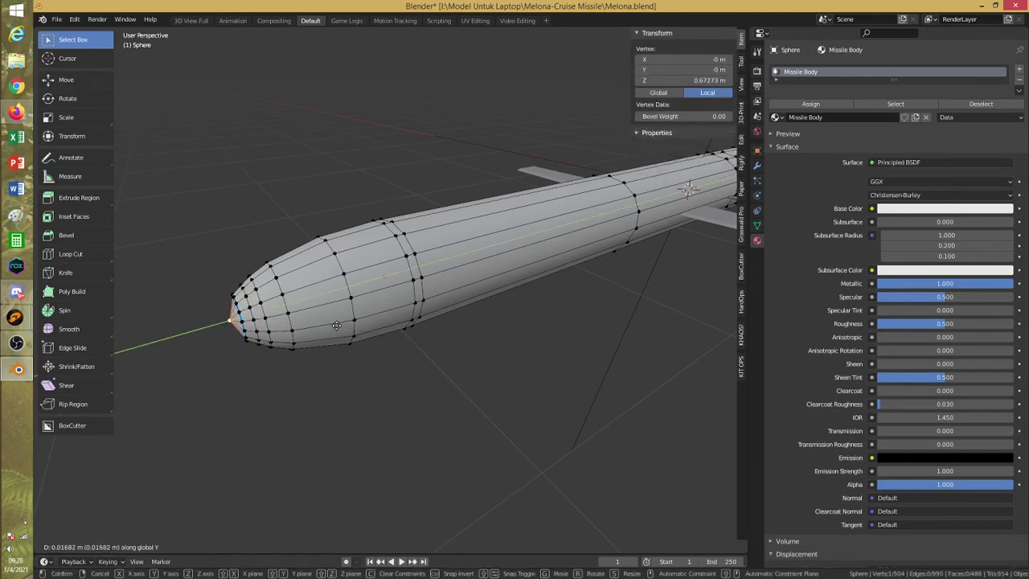
pyautogui.click(336, 324)
# Select another edge ring on the nose and rescale it
pyautogui.hotkey('alt', 'a')
pyautogui.moveTo(336, 324); pyautogui.dragTo(376, 310, button='middle')
pyautogui.keyDown('alt'); pyautogui.click(410, 302); pyautogui.keyUp('alt')
pyautogui.press('s')
pyautogui.click(413, 288)
pyautogui.hotkey('alt', 'a')
pyautogui.scroll(-5, 377, 310)
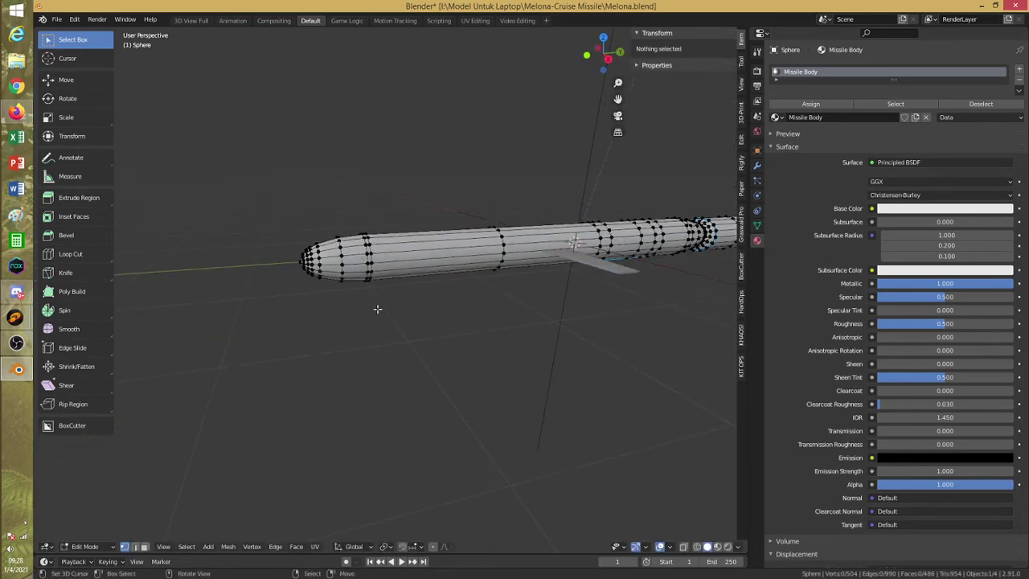
# In the right side view, select the nose tip with its four front rings and scale them up slightly
pyautogui.press('KP_1')
pyautogui.press('KP_3')
pyautogui.scroll(5, 334, 310)
pyautogui.keyDown('shift'); pyautogui.moveTo(334, 310); pyautogui.dragTo(345, 357, button='middle'); pyautogui.keyUp('shift')
pyautogui.moveTo(287, 195); pyautogui.dragTo(372, 301)
pyautogui.press('s')
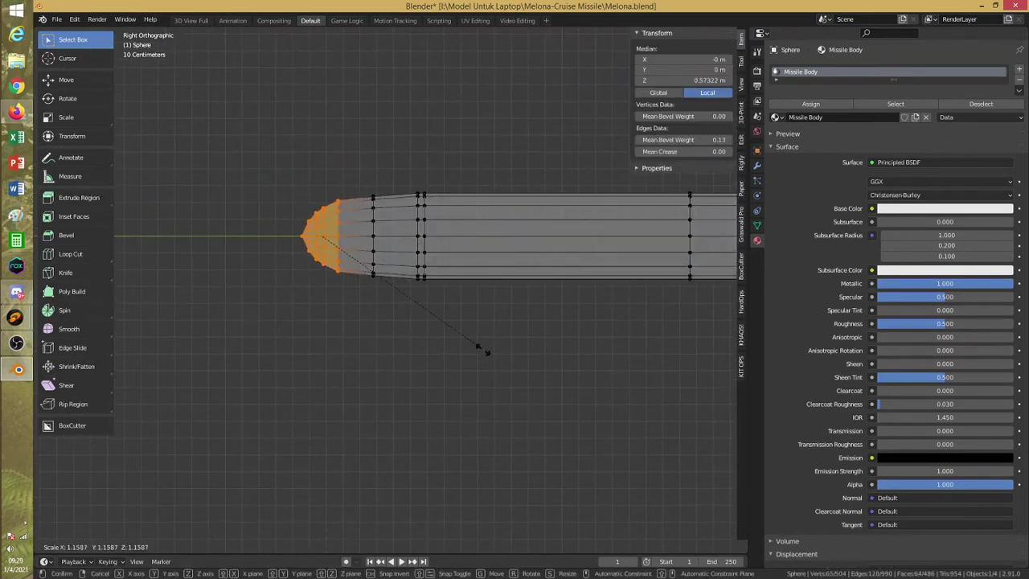
pyautogui.click(470, 348)
pyautogui.click(470, 348)
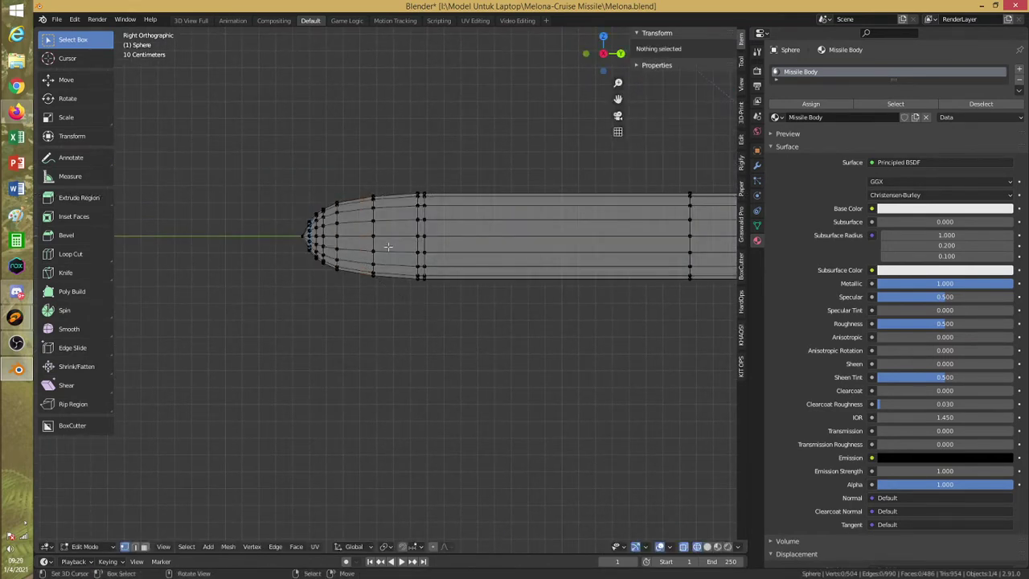
# Add a centred edge loop between the nose's fourth and fifth rings and scale it up to about 1.004
pyautogui.hotkey('ctrl', 'r')
pyautogui.click(361, 236)
pyautogui.rightClick(361, 236)
pyautogui.press('s')
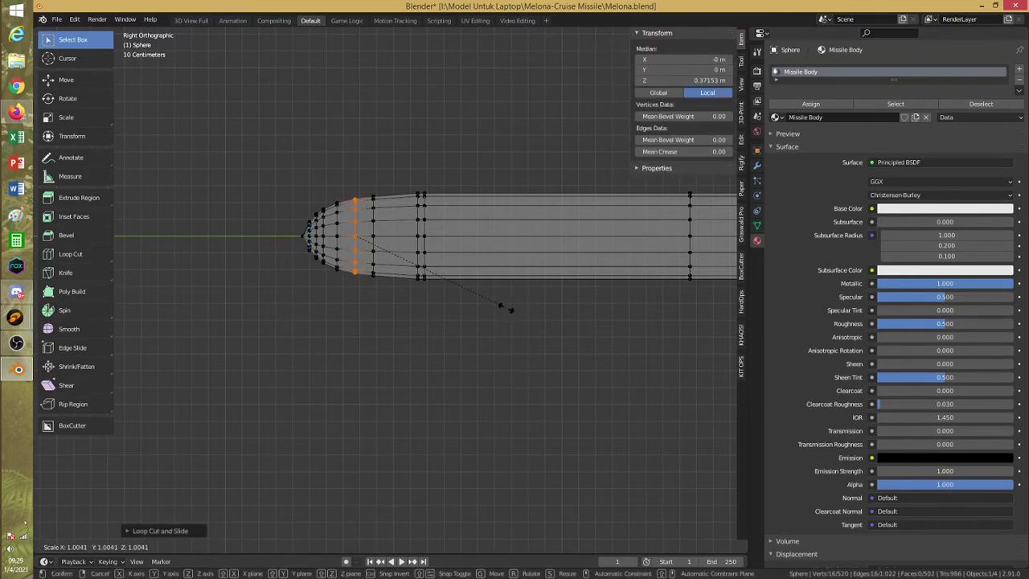
pyautogui.click(507, 307)
pyautogui.hotkey('alt', 'a')
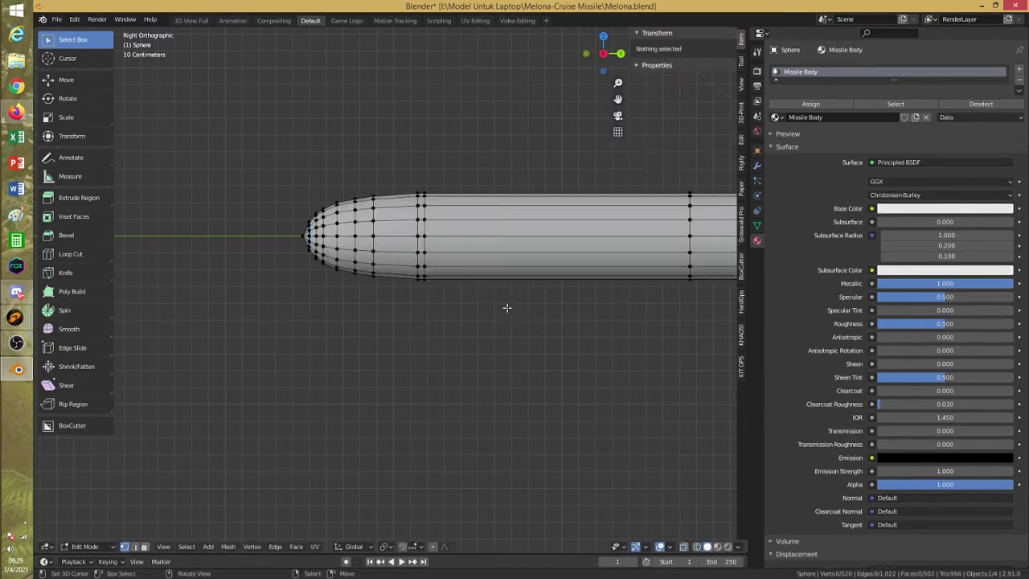
# Save the missile file
pyautogui.hotkey('alt', 'z')
pyautogui.moveTo(506, 306); pyautogui.dragTo(426, 346, button='middle')
pyautogui.hotkey('ctrl', 's')
# With X-ray on, move the rear booster's middle edge loop forward along global Y, close to its front end
pyautogui.hotkey('alt', 'z')
pyautogui.keyDown('alt'); pyautogui.click(404, 299); pyautogui.keyUp('alt')
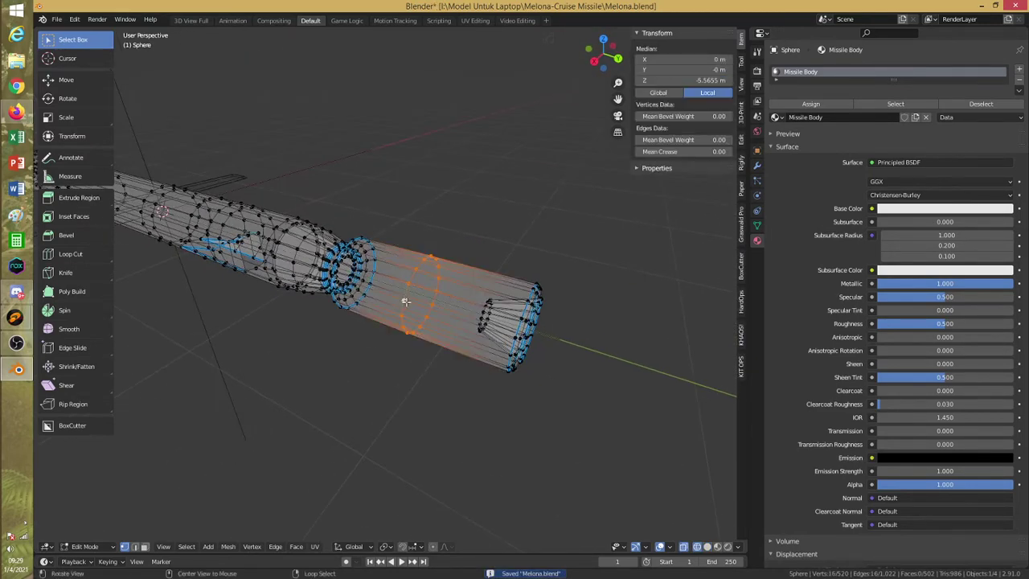
pyautogui.moveTo(404, 299); pyautogui.dragTo(439, 323, button='middle')
pyautogui.press('g')
pyautogui.press('y')
pyautogui.click(374, 305)
pyautogui.hotkey('alt', 'a')
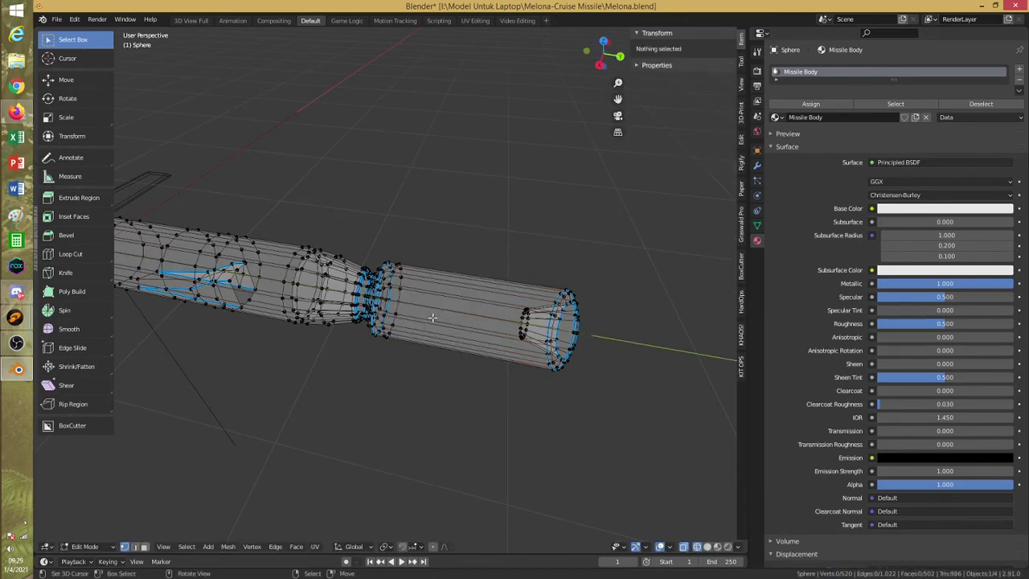
# Add an edge loop to the rear booster and slide it close to the back end
pyautogui.hotkey('ctrl', 'r')
pyautogui.click(432, 316)
pyautogui.click(473, 336)
pyautogui.hotkey('alt', 'a')
pyautogui.hotkey('alt', 'z')
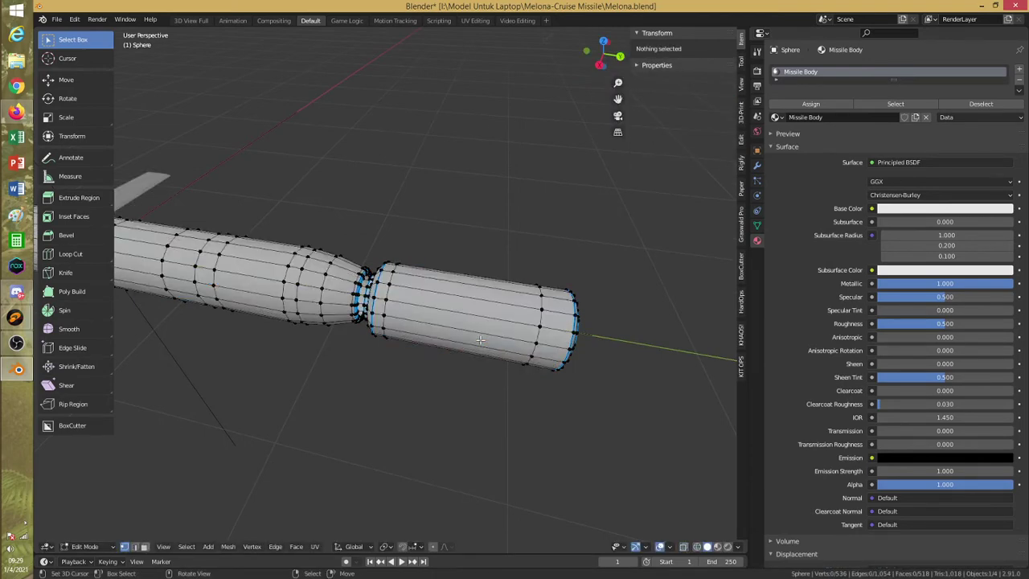
# Duplicate the body's edge loop near the wings and place the copy above the tapered section ahead of the booster
pyautogui.moveTo(434, 359)
pyautogui.mouseDown(button='middle')
pyautogui.moveTo(404, 356)
pyautogui.moveTo(405, 404)
pyautogui.moveTo(407, 378)
pyautogui.moveTo(307, 361)
pyautogui.moveTo(434, 371)
pyautogui.mouseUp(button='middle')
pyautogui.keyDown('alt'); pyautogui.click(385, 294); pyautogui.keyUp('alt')
pyautogui.hotkey('alt', 'z')
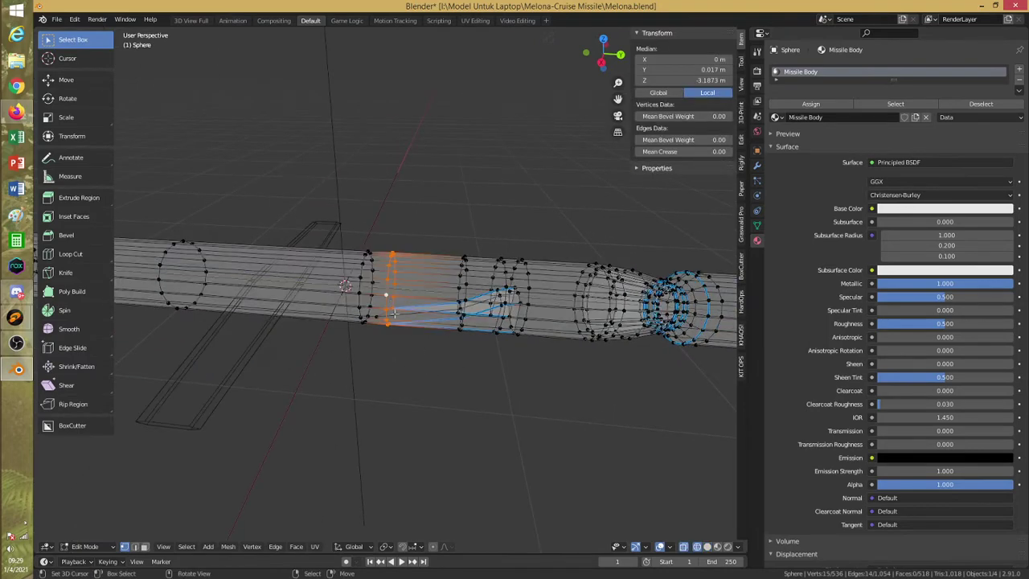
pyautogui.keyDown('shift'); pyautogui.moveTo(396, 328); pyautogui.dragTo(354, 310, button='middle'); pyautogui.keyUp('shift')
pyautogui.hotkey('alt', 'a')
pyautogui.keyDown('alt'); pyautogui.click(298, 301); pyautogui.keyUp('alt')
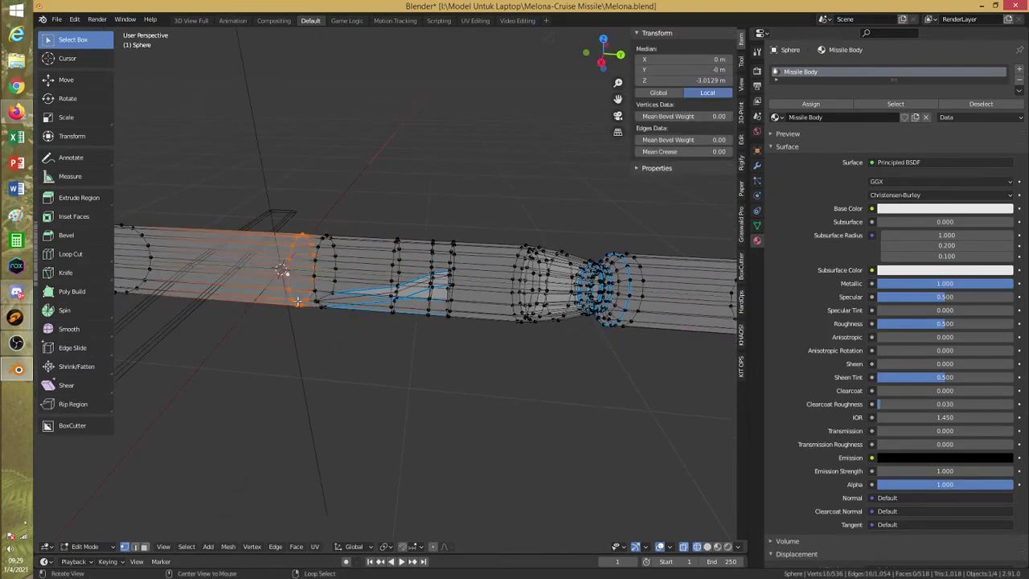
pyautogui.press('g')
pyautogui.press('y')
pyautogui.click(565, 350)
pyautogui.moveTo(566, 350); pyautogui.dragTo(427, 399, button='middle')
# Rotate the duplicated ring about the global X axis so that it lies flat
pyautogui.press('r')
pyautogui.press('y')
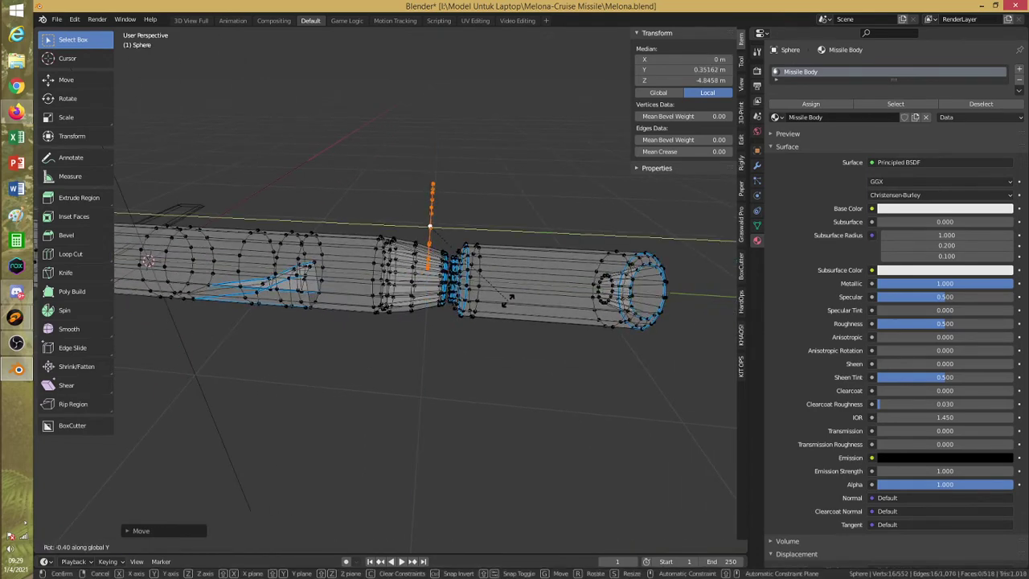
pyautogui.press('x')
pyautogui.press('Return')
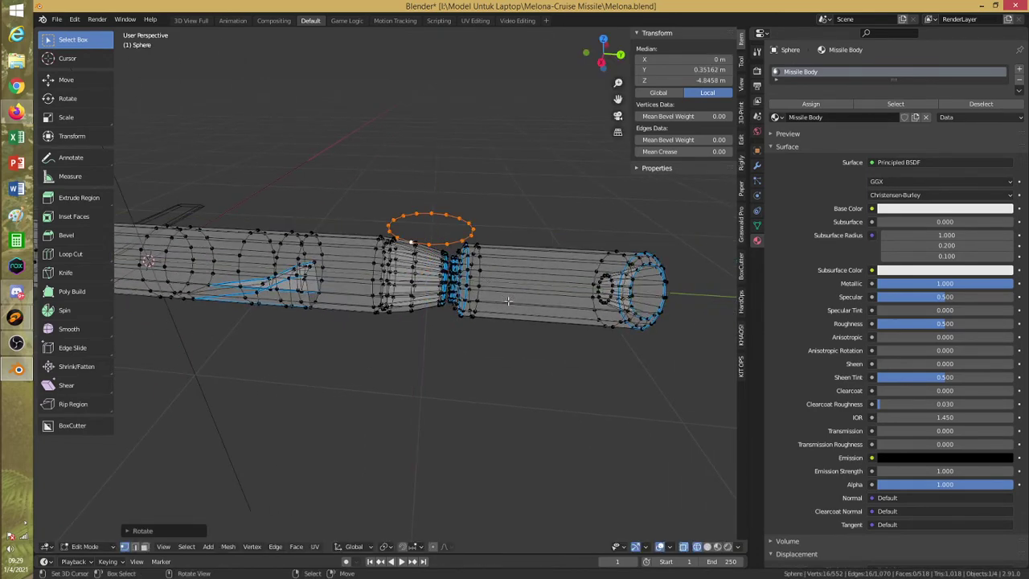
# Scale the flat ring along global X to about 0.1, making a narrow fin outline
pyautogui.moveTo(508, 301); pyautogui.dragTo(418, 305, button='middle')
pyautogui.press('s')
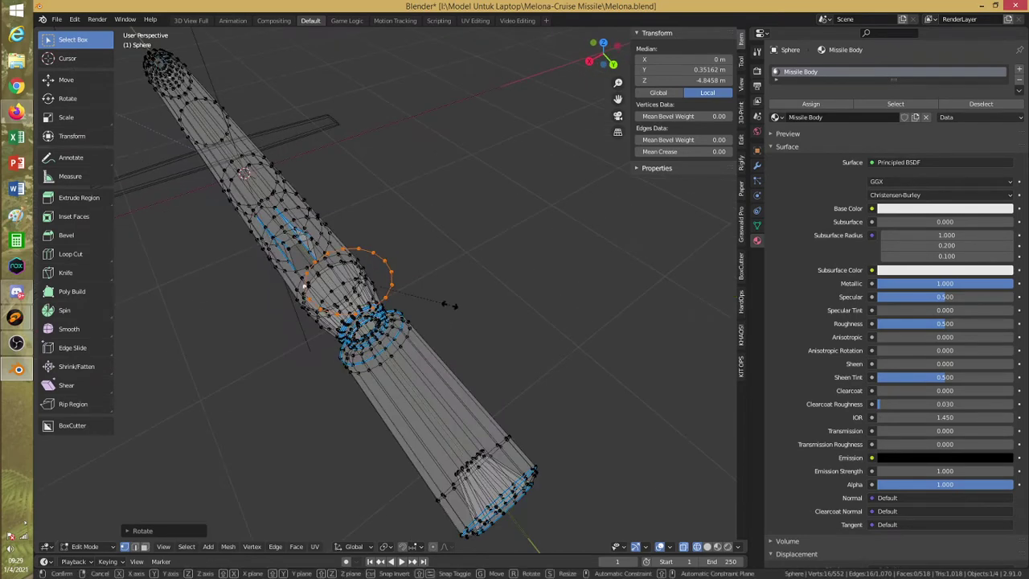
pyautogui.press('x')
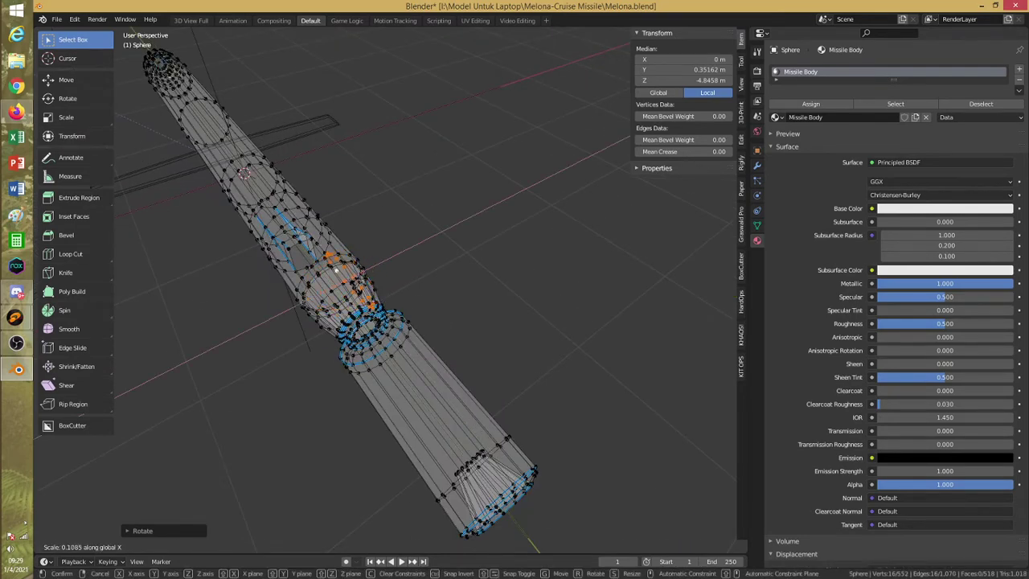
pyautogui.click(359, 291)
# Lower the narrow ring about 0.09 m along Z onto the tail taper and shift it about 0.09 m forward along Y
pyautogui.moveTo(359, 296); pyautogui.dragTo(430, 297, button='middle')
pyautogui.hotkey('alt', 'z')
pyautogui.press('g')
pyautogui.press('z')
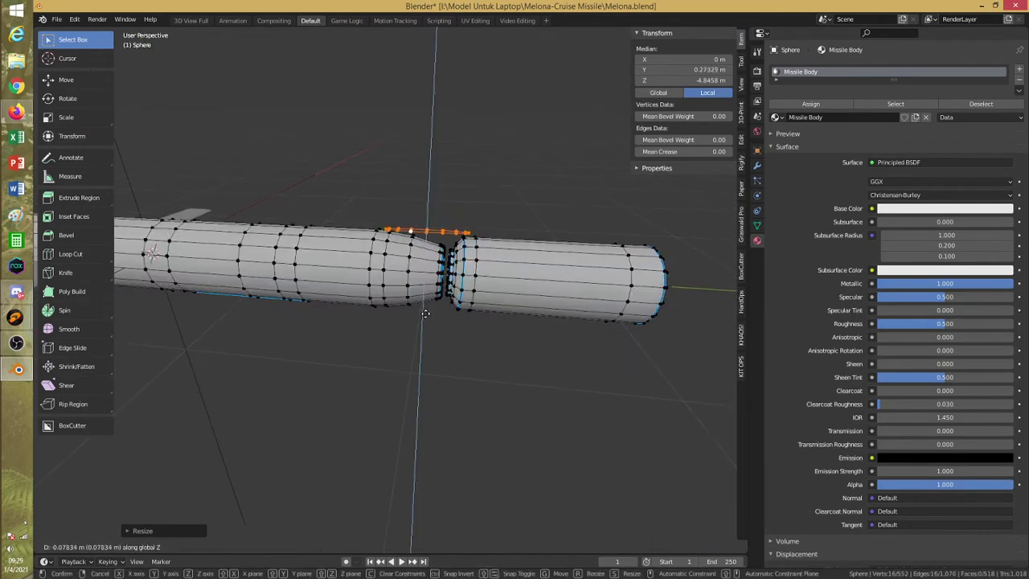
pyautogui.press('y')
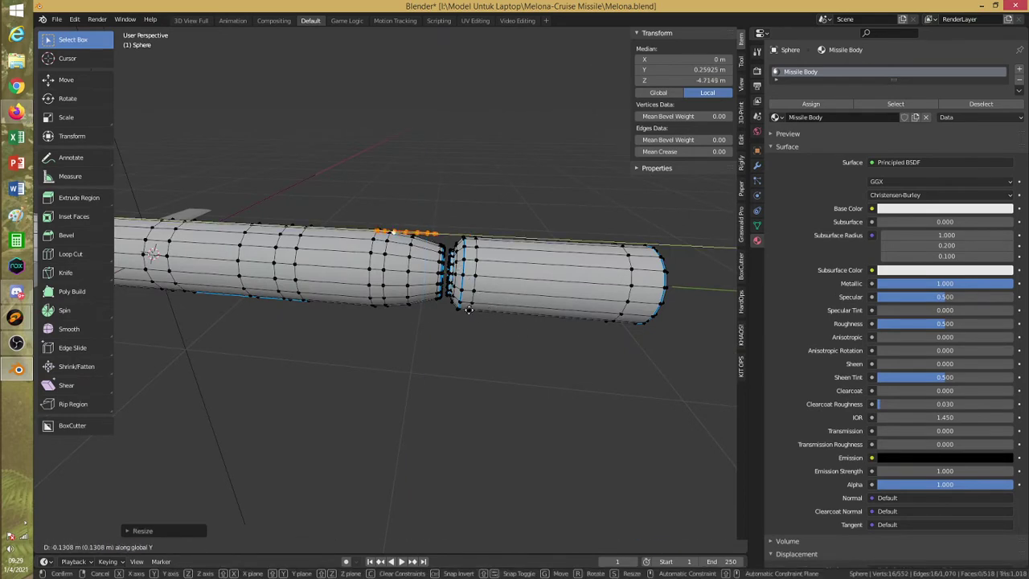
pyautogui.click(474, 313)
# Try to extrude the narrow ring upward about 0.31 m and scale its top edge down along Y
pyautogui.scroll(-4, 461, 327)
pyautogui.moveTo(459, 330); pyautogui.dragTo(462, 313, button='middle')
pyautogui.press('e')
pyautogui.press('e')
pyautogui.click(462, 291)
pyautogui.press('s')
pyautogui.press('y')
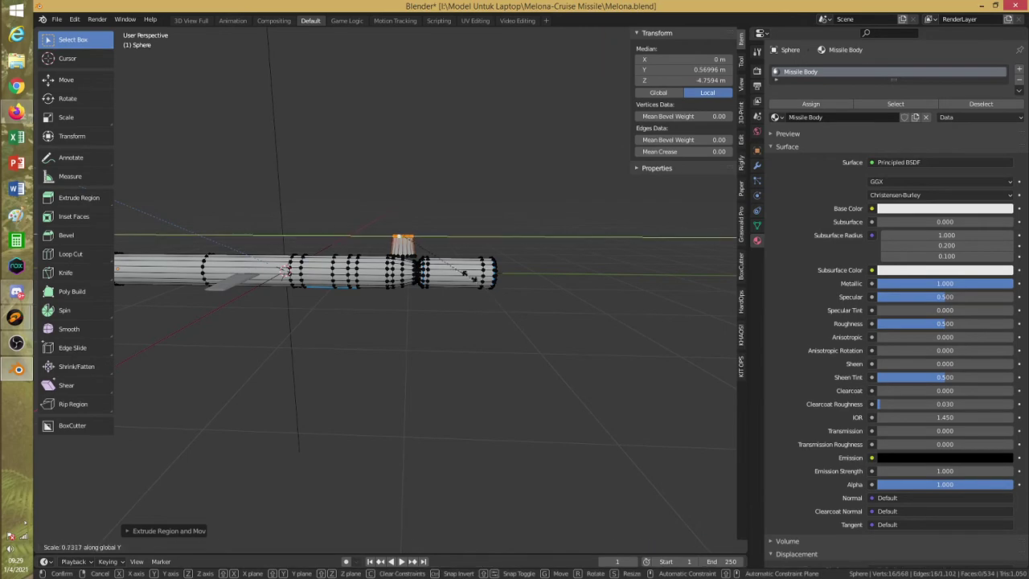
pyautogui.click(446, 265)
pyautogui.moveTo(446, 266); pyautogui.dragTo(427, 315, button='middle')
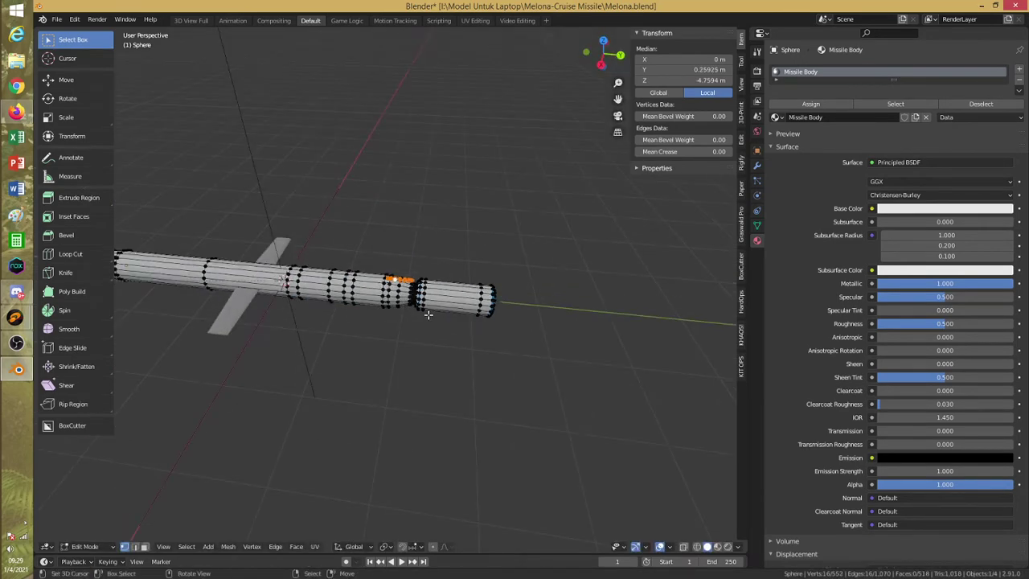
# Try to adjust the ring's height, extrude it upward about 0.29 m and shift its top about 0.24 m rearward along Y
pyautogui.scroll(5, 427, 314)
pyautogui.press('g')
pyautogui.press('z')
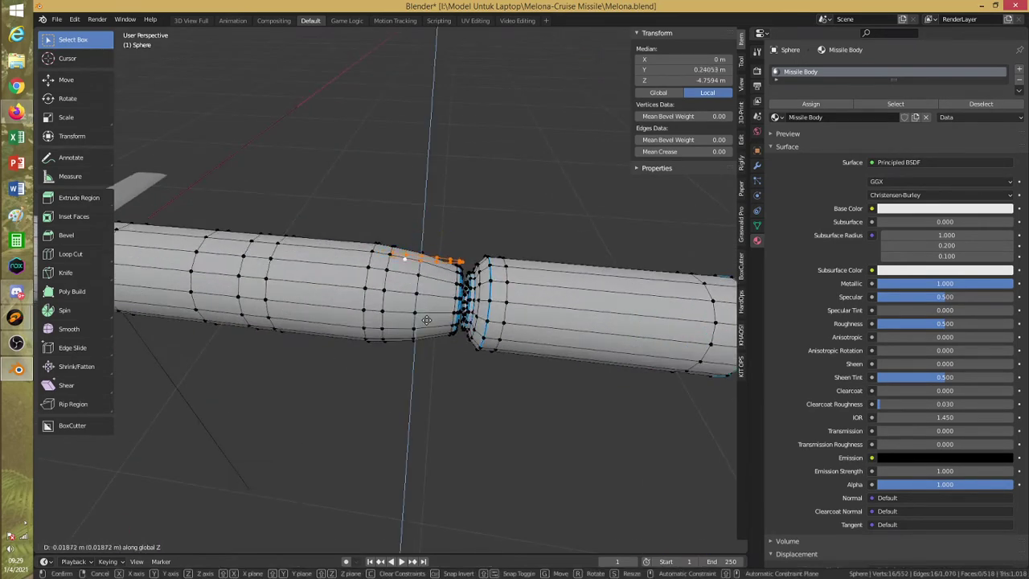
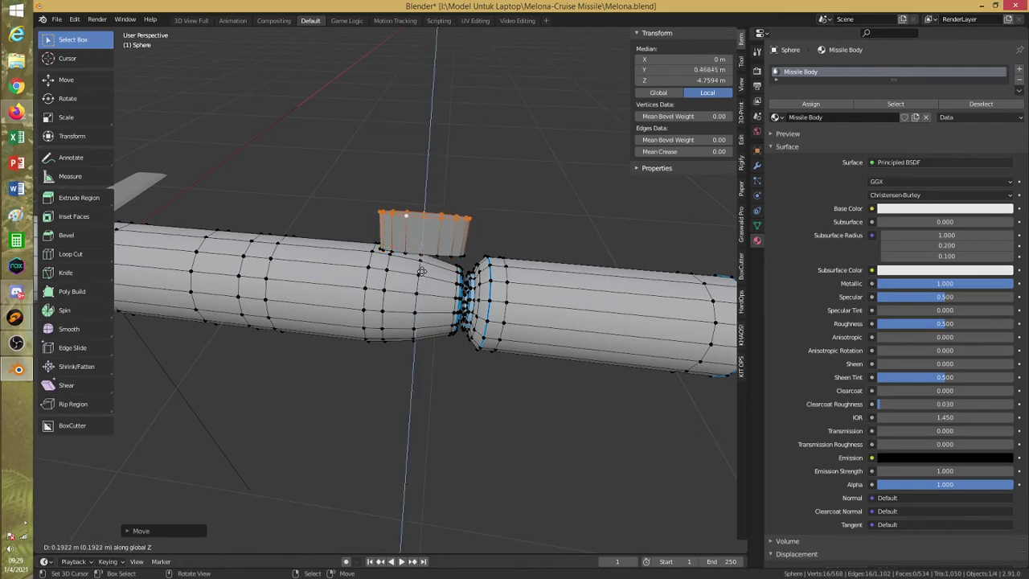
pyautogui.click(420, 256)
pyautogui.scroll(-4, 420, 258)
pyautogui.press('g')
pyautogui.press('y')
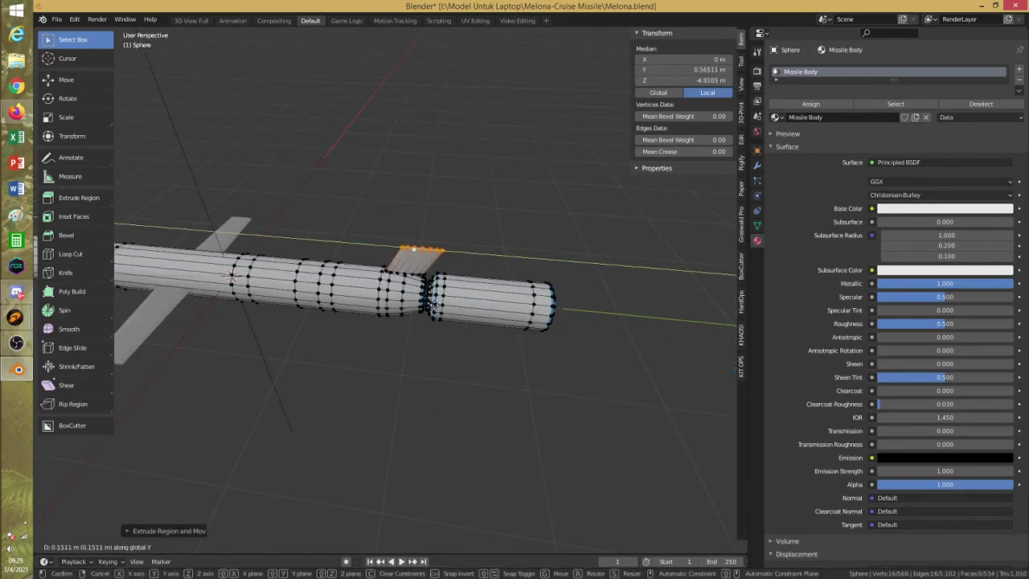
pyautogui.click(441, 307)
# Inspect the swept fin from several sides, then undo its extrusion back to the flat ring
pyautogui.scroll(-4, 438, 316)
pyautogui.keyDown('alt'); pyautogui.moveTo(436, 320); pyautogui.dragTo(335, 339); pyautogui.keyUp('alt')
pyautogui.moveTo(334, 337); pyautogui.dragTo(363, 321, button='middle')
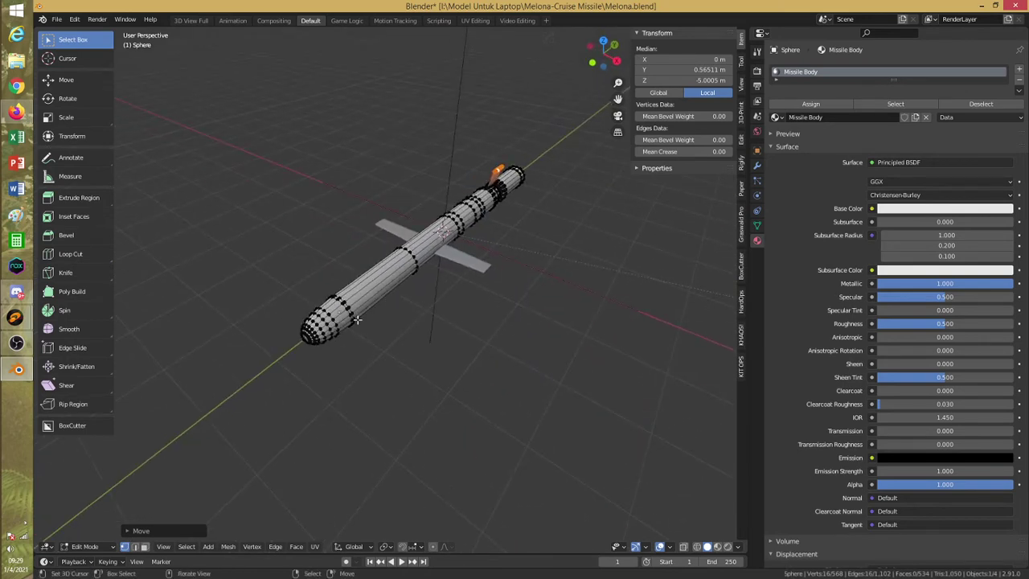
pyautogui.moveTo(273, 346); pyautogui.dragTo(383, 340, button='middle')
pyautogui.hotkey('ctrl', 'z')
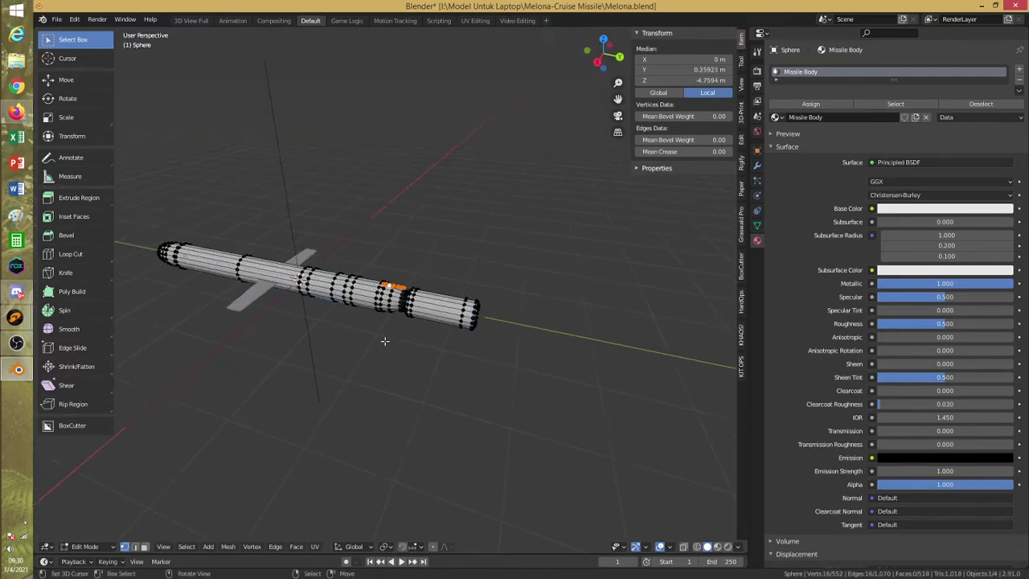
# Separate the narrow ring into its own object and switch to Object Mode
pyautogui.scroll(4, 385, 341)
pyautogui.press('x')
pyautogui.click(385, 340)
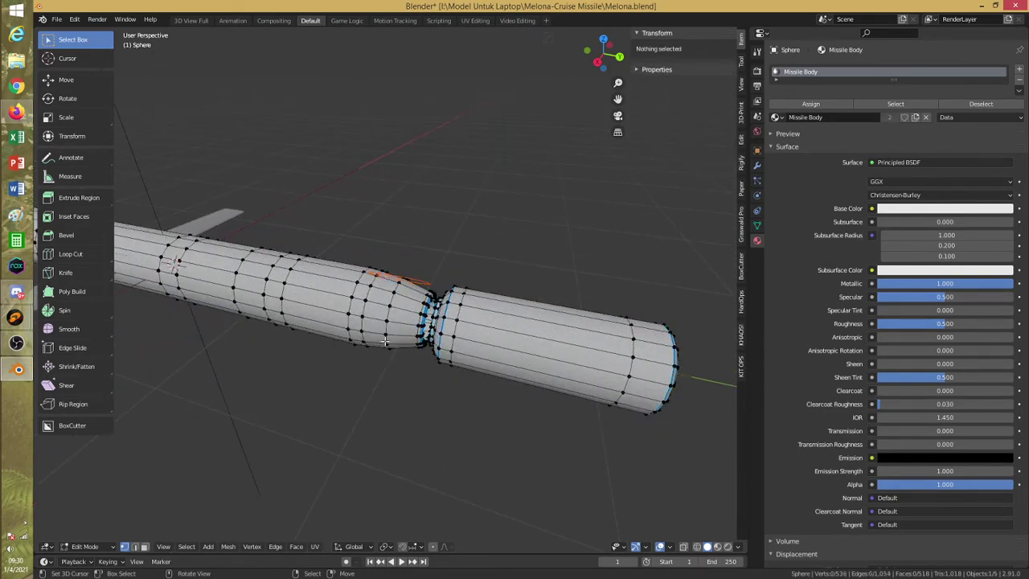
pyautogui.click(85, 547)
pyautogui.click(88, 534)
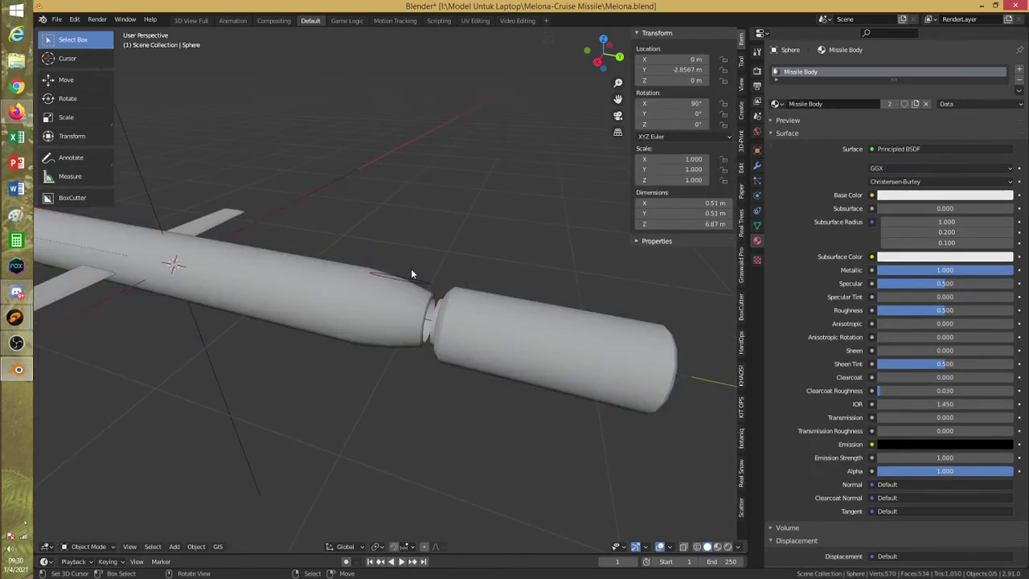
# Select the separated ring object and raise it about 0.012 m along Z
pyautogui.moveTo(417, 287); pyautogui.dragTo(405, 282, button='middle')
pyautogui.press('g')
pyautogui.press('z')
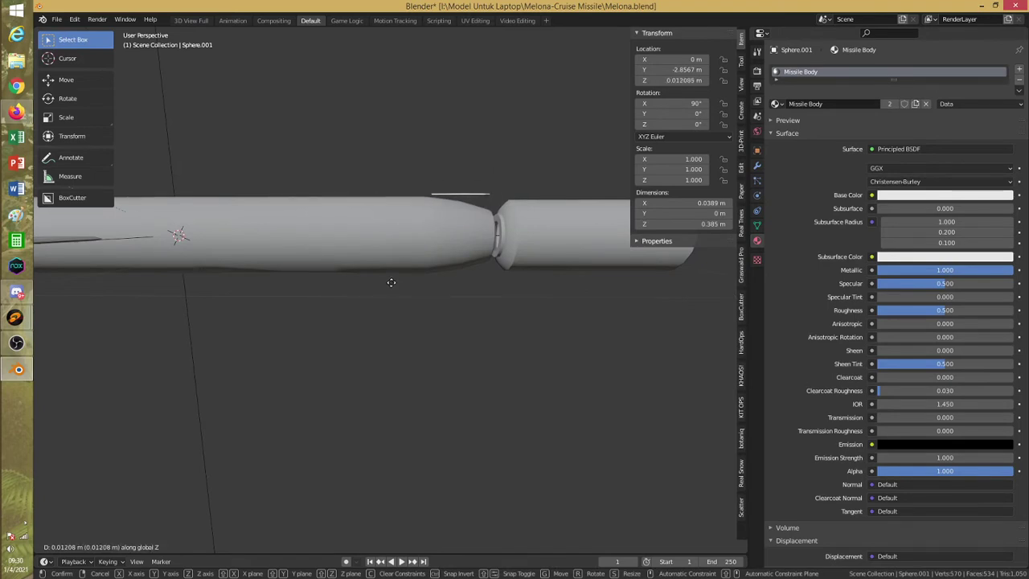
pyautogui.click(391, 282)
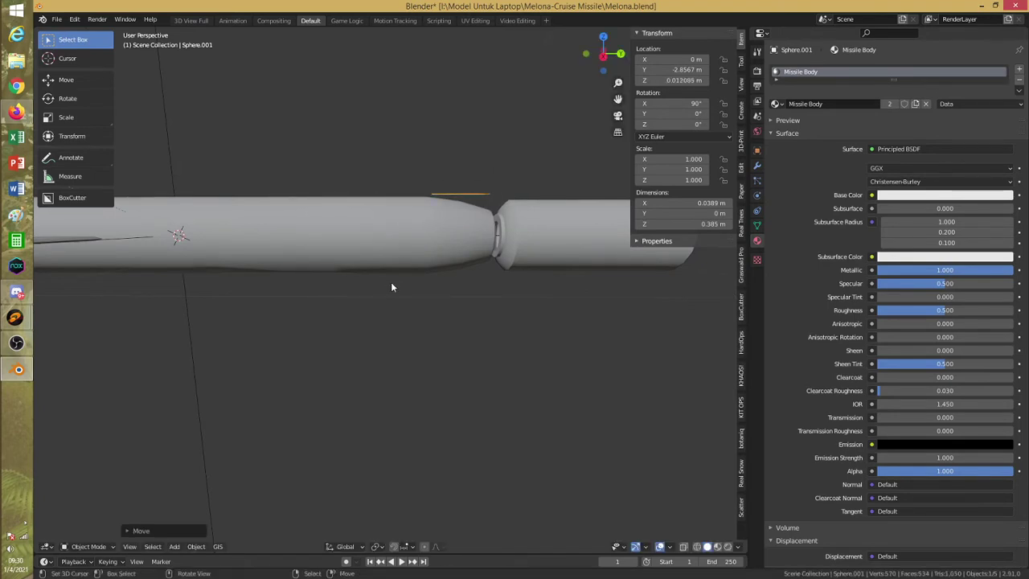
# In wireframe display, lower the separated ring about 0.1 m along Z into the tail taper and enter its Edit Mode
pyautogui.hotkey('shift', 'z')
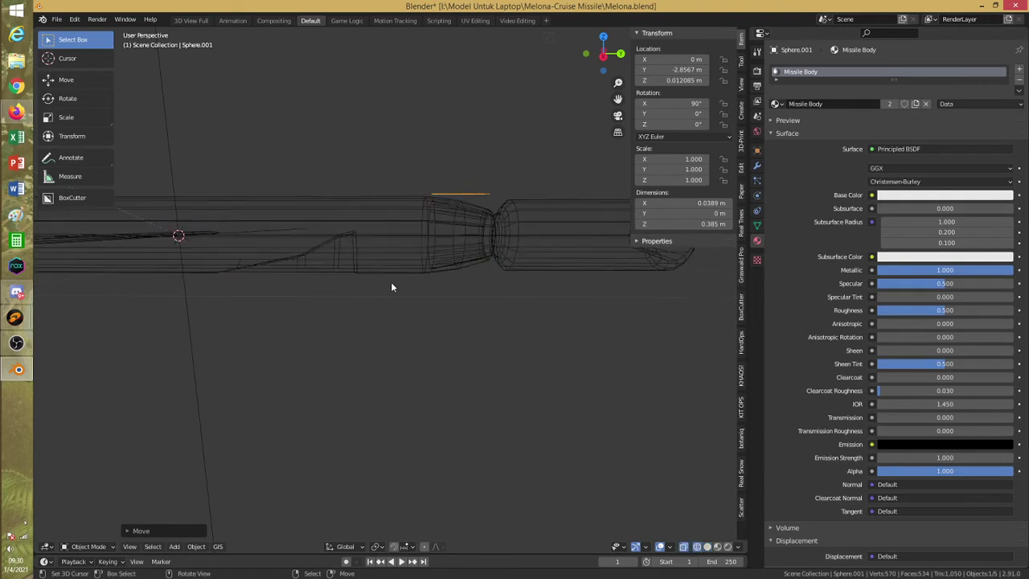
pyautogui.press('g')
pyautogui.press('z')
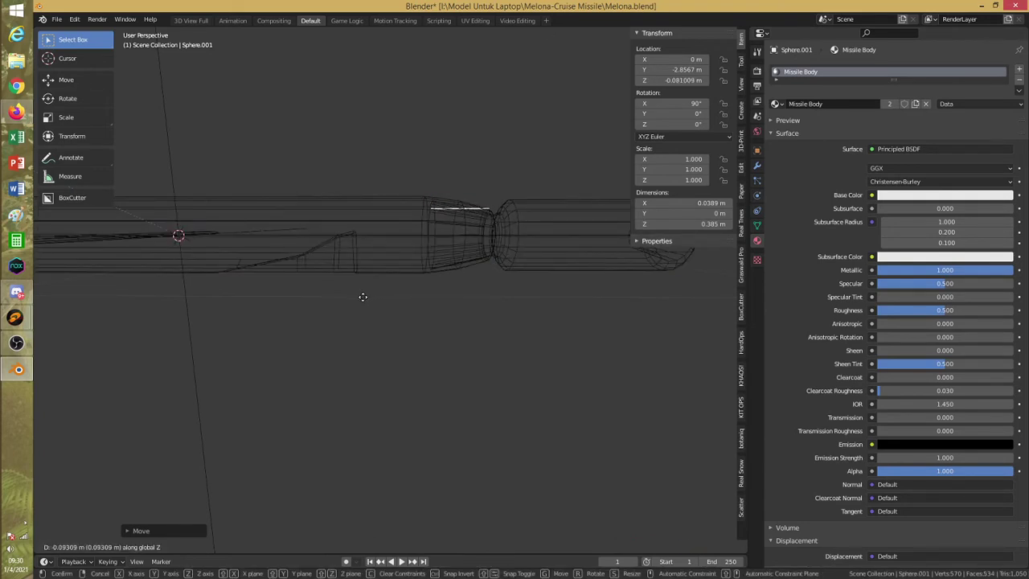
pyautogui.click(360, 303)
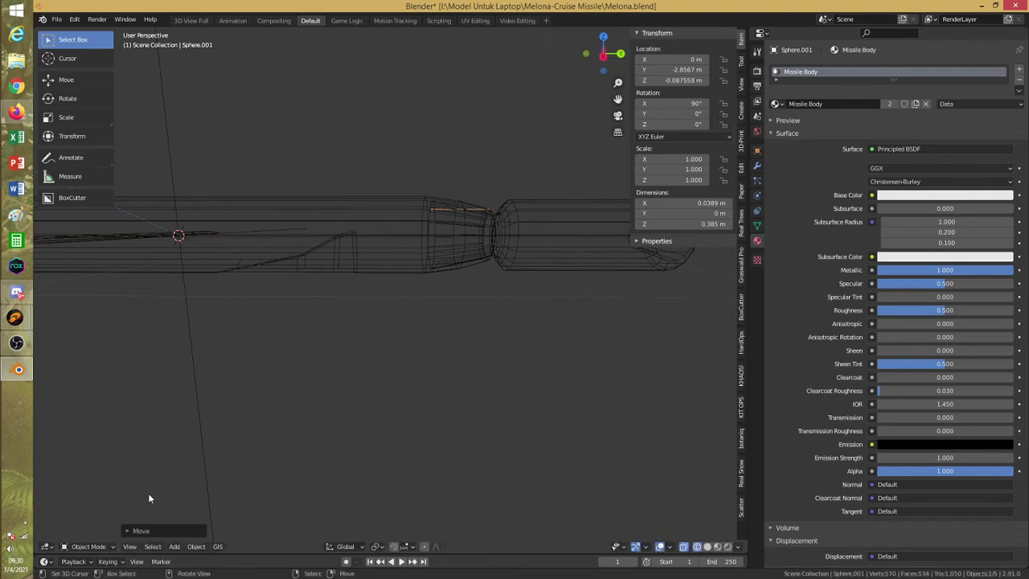
pyautogui.click(111, 547)
pyautogui.click(89, 527)
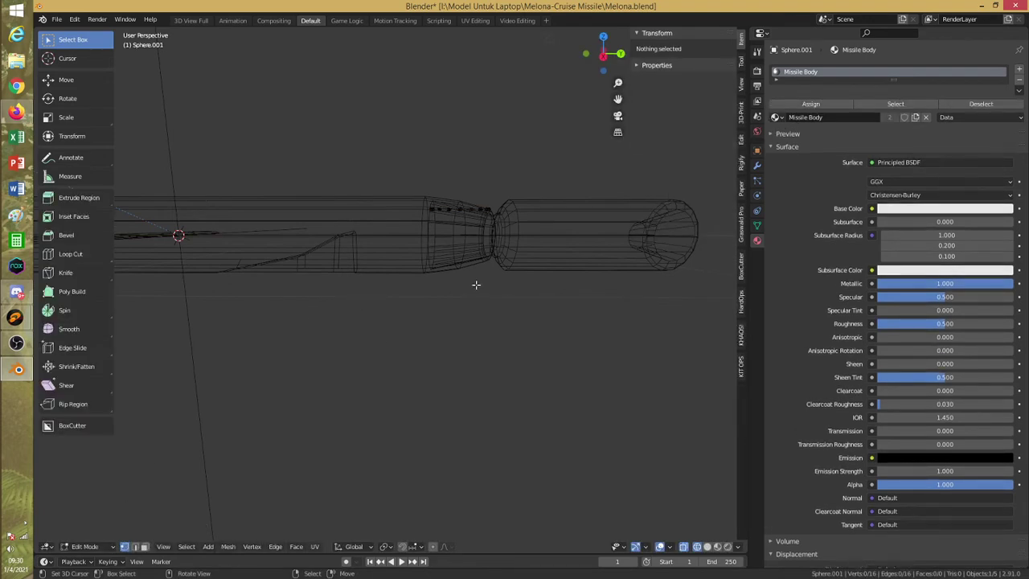
# Extrude the separated ring upward about 0.34 m along Z to form a tail fin
pyautogui.press('e')
pyautogui.press('z')
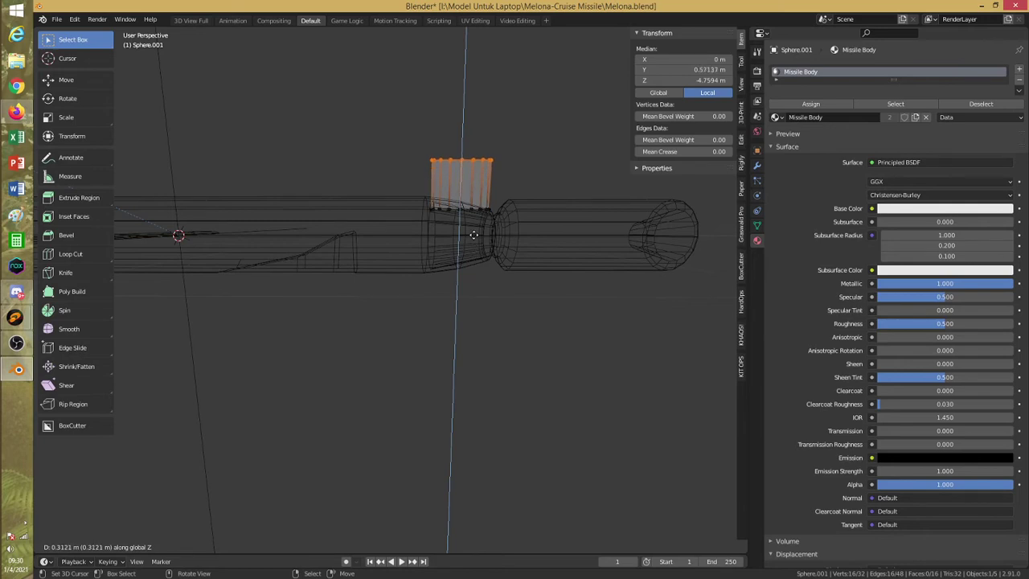
pyautogui.click(473, 234)
pyautogui.hotkey('shift', 'z')
pyautogui.moveTo(471, 228); pyautogui.dragTo(493, 267, button='middle')
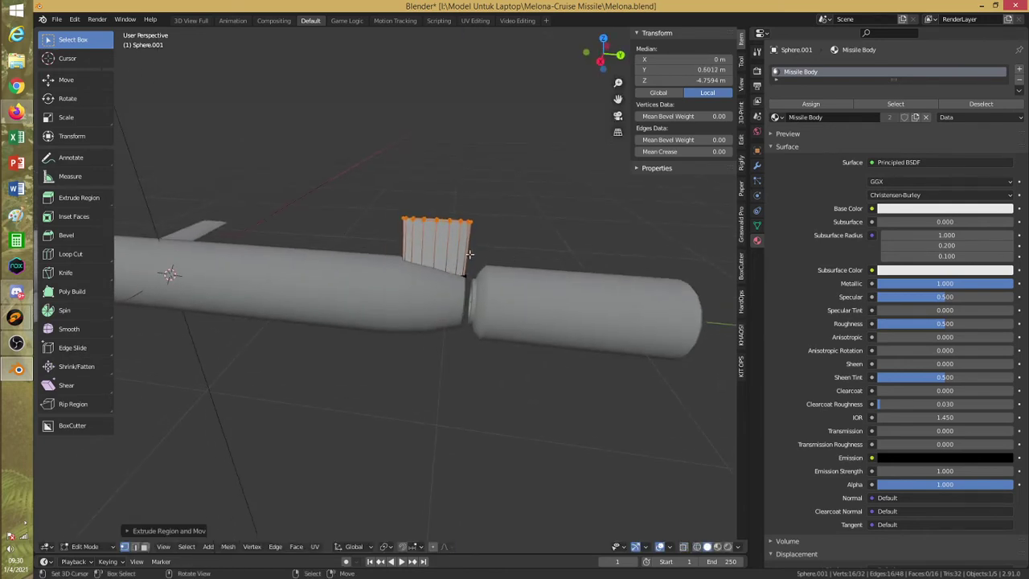
# Shift the fin's top edge about 0.18 m along Y so the fin sweeps toward the booster, and clear the selection
pyautogui.press('g')
pyautogui.press('y')
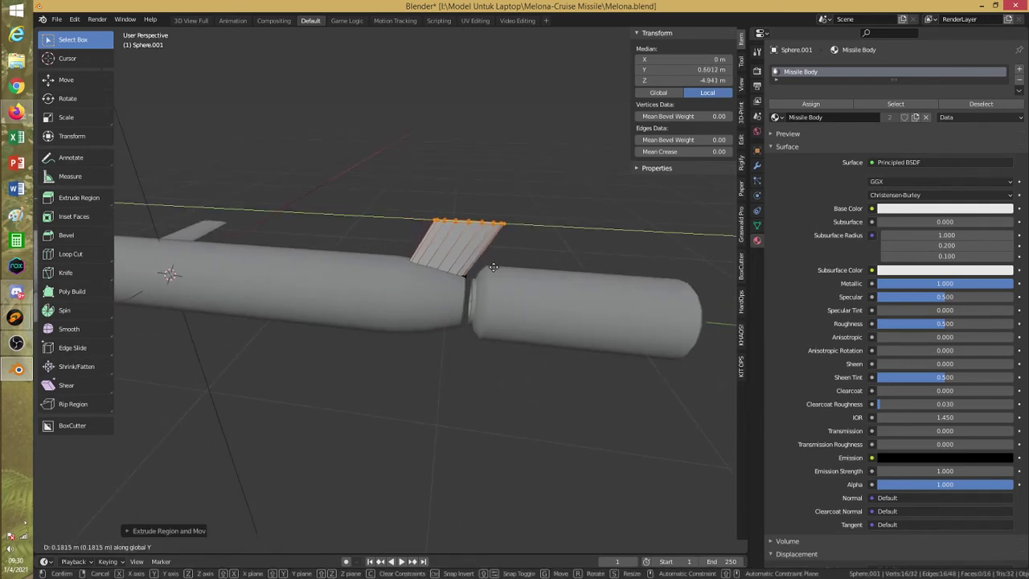
pyautogui.click(493, 267)
pyautogui.hotkey('shift', 'z')
pyautogui.hotkey('alt', 'a')
pyautogui.scroll(-3, 493, 267)
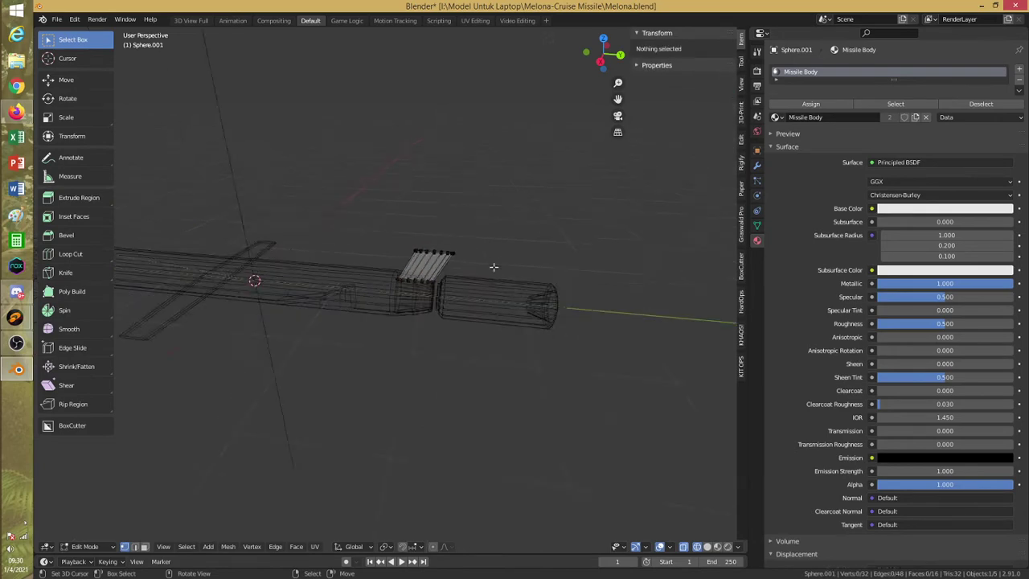
pyautogui.hotkey('shift', 'z')
pyautogui.moveTo(492, 267)
pyautogui.mouseDown(button='middle')
pyautogui.moveTo(413, 321)
pyautogui.moveTo(385, 299)
pyautogui.mouseUp(button='middle')
pyautogui.keyDown('alt'); pyautogui.moveTo(385, 300); pyautogui.dragTo(450, 311); pyautogui.keyUp('alt')
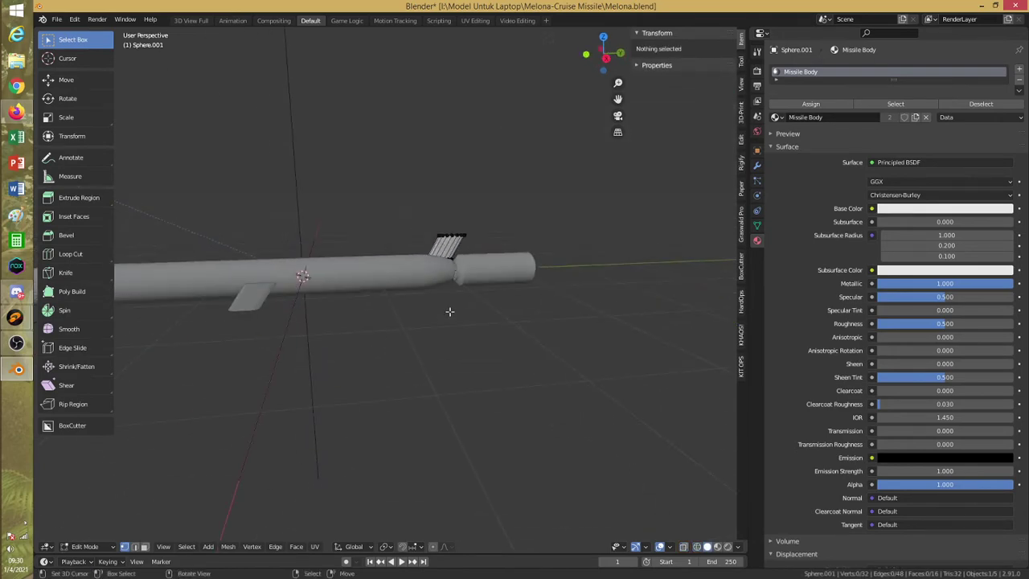
# In Object Mode, move the whole tail fin about 0.036 m forward along Y
pyautogui.scroll(4, 450, 312)
pyautogui.hotkey('shift', 'z')
pyautogui.press('a')
pyautogui.moveTo(429, 318); pyautogui.dragTo(432, 306, button='middle')
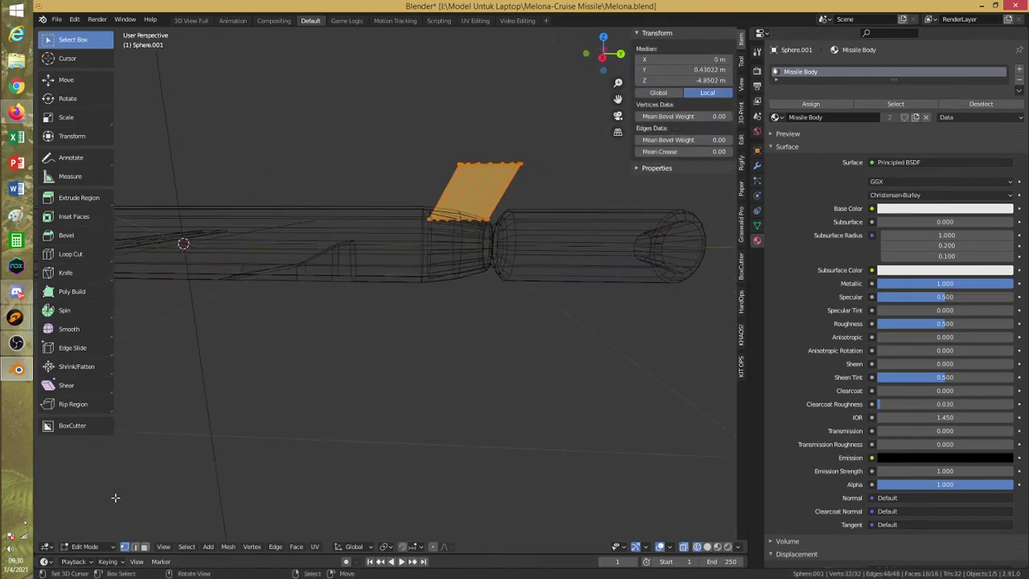
pyautogui.click(103, 551)
pyautogui.click(88, 530)
pyautogui.press('g')
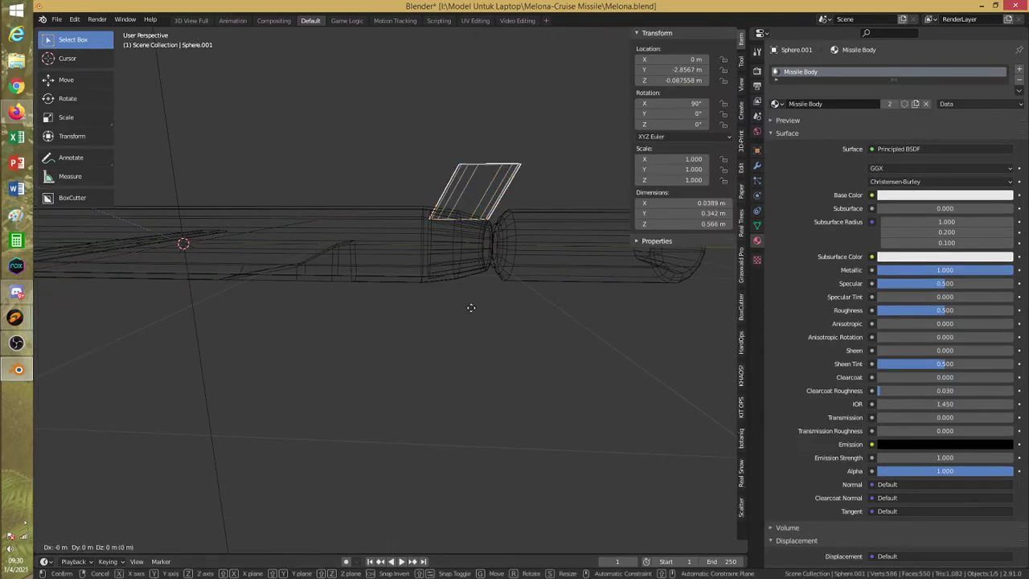
pyautogui.press('y')
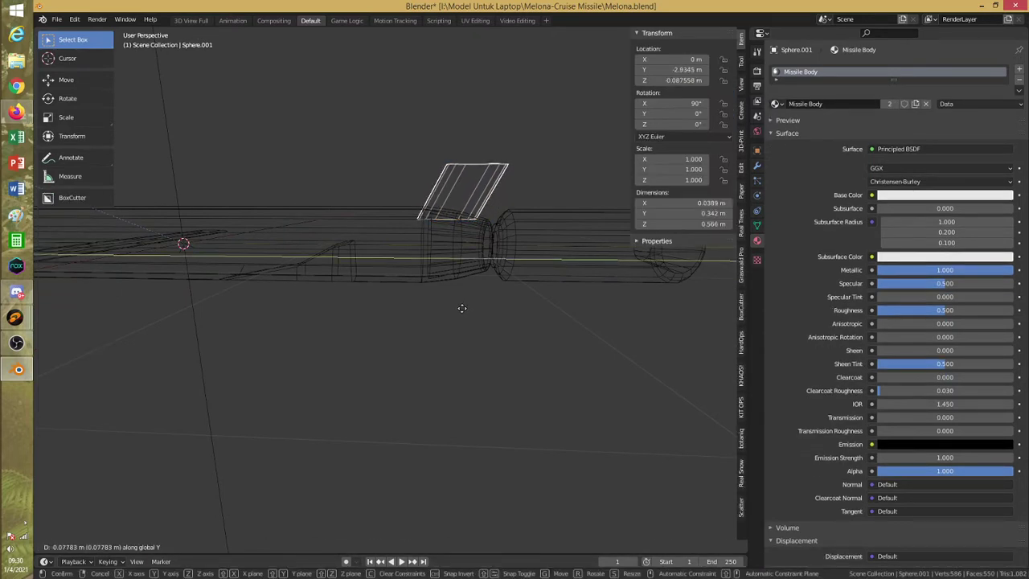
pyautogui.click(466, 306)
# Save the missile file
pyautogui.hotkey('shift', 'z')
pyautogui.moveTo(466, 307)
pyautogui.mouseDown(button='middle')
pyautogui.moveTo(412, 302)
pyautogui.moveTo(444, 301)
pyautogui.moveTo(358, 340)
pyautogui.moveTo(342, 314)
pyautogui.moveTo(407, 348)
pyautogui.moveTo(413, 333)
pyautogui.moveTo(355, 316)
pyautogui.moveTo(374, 397)
pyautogui.moveTo(382, 350)
pyautogui.moveTo(388, 359)
pyautogui.moveTo(310, 304)
pyautogui.moveTo(339, 329)
pyautogui.moveTo(384, 331)
pyautogui.mouseUp(button='middle')
pyautogui.hotkey('shift', 'z')
pyautogui.hotkey('ctrl', 's')
pyautogui.hotkey('shift', 'z')
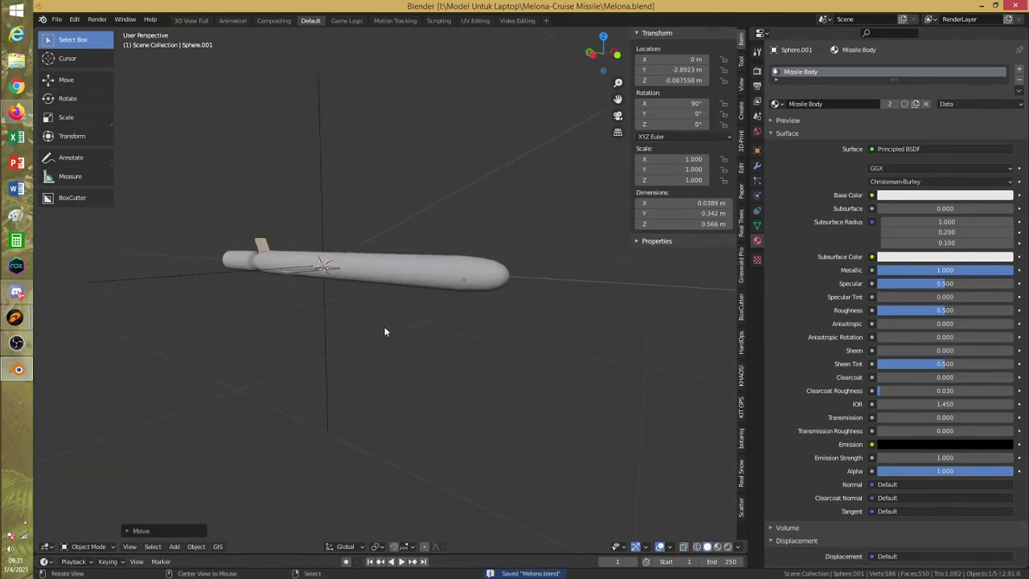
# Select the missile body and snap the 3D cursor to the active object
pyautogui.moveTo(443, 279); pyautogui.dragTo(429, 332, button='middle')
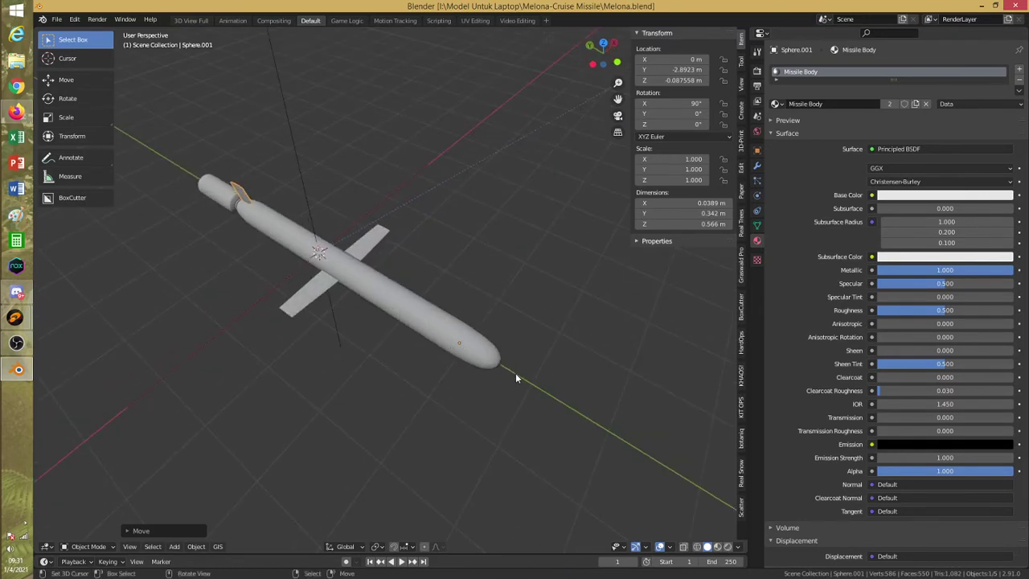
pyautogui.moveTo(515, 376); pyautogui.dragTo(403, 271, button='middle')
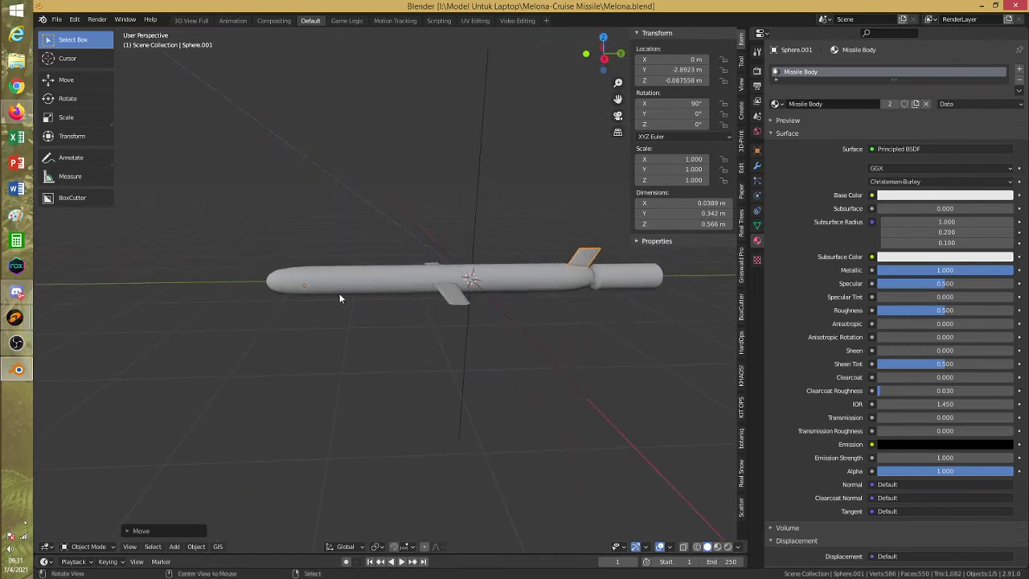
pyautogui.moveTo(339, 298)
pyautogui.mouseDown(button='middle')
pyautogui.moveTo(335, 279)
pyautogui.moveTo(413, 295)
pyautogui.moveTo(343, 293)
pyautogui.mouseUp(button='middle')
pyautogui.hotkey('shift', 'z')
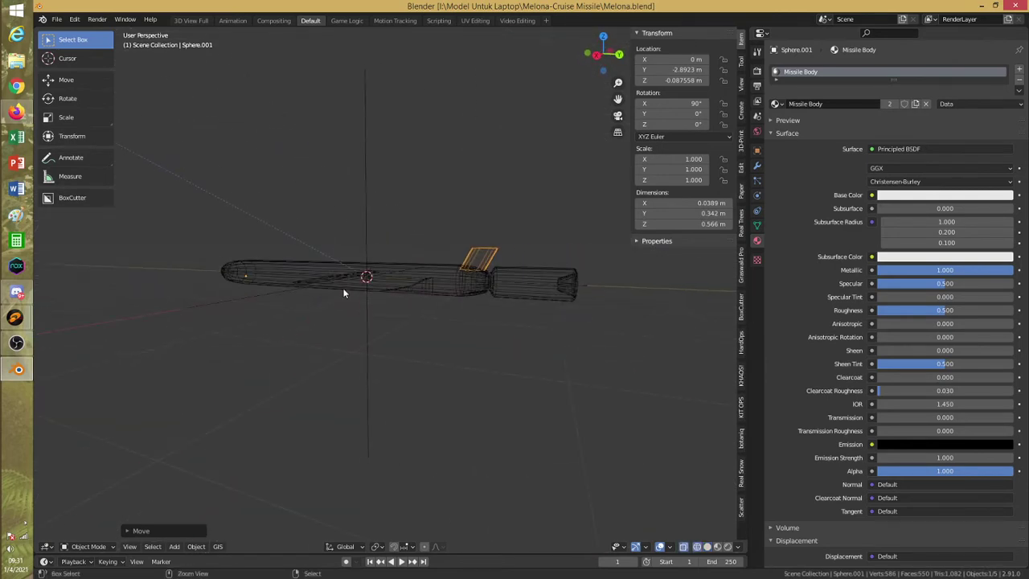
pyautogui.scroll(4, 343, 293)
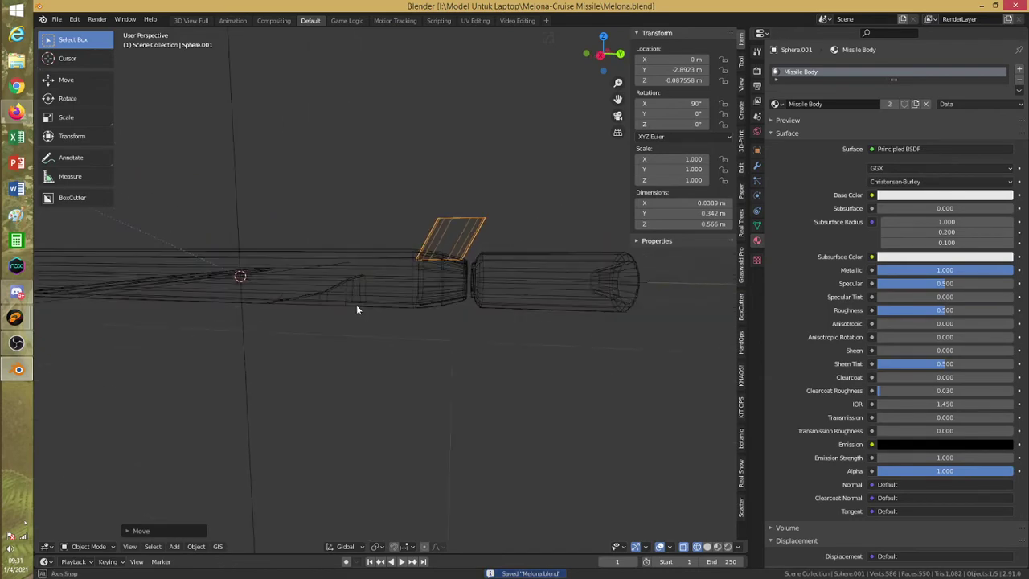
pyautogui.moveTo(356, 310)
pyautogui.mouseDown(button='middle')
pyautogui.moveTo(305, 315)
pyautogui.moveTo(383, 322)
pyautogui.moveTo(394, 339)
pyautogui.moveTo(453, 305)
pyautogui.moveTo(393, 307)
pyautogui.mouseUp(button='middle')
pyautogui.click(452, 306)
pyautogui.hotkey('shift', 'z')
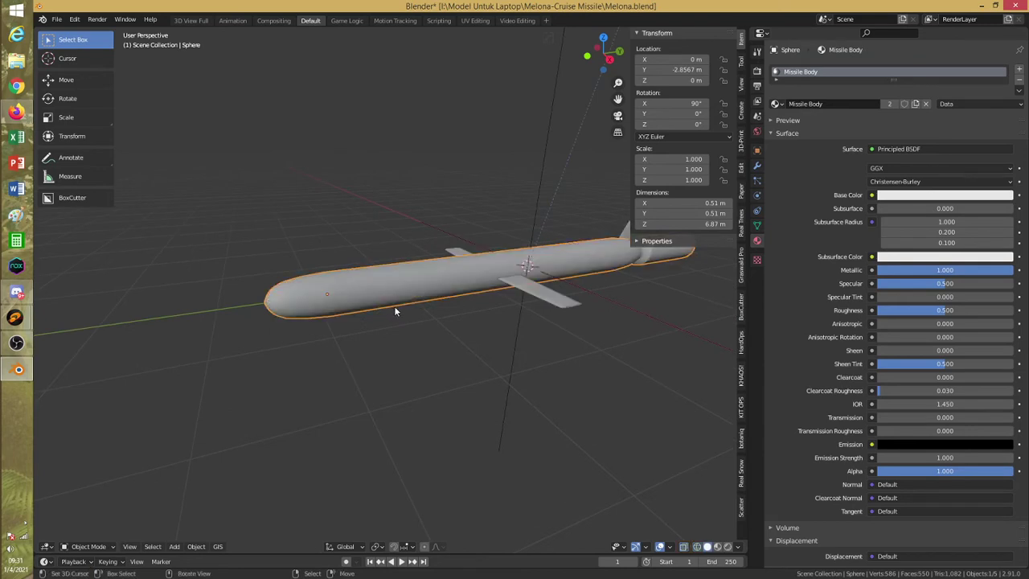
pyautogui.hotkey('shift', 's')
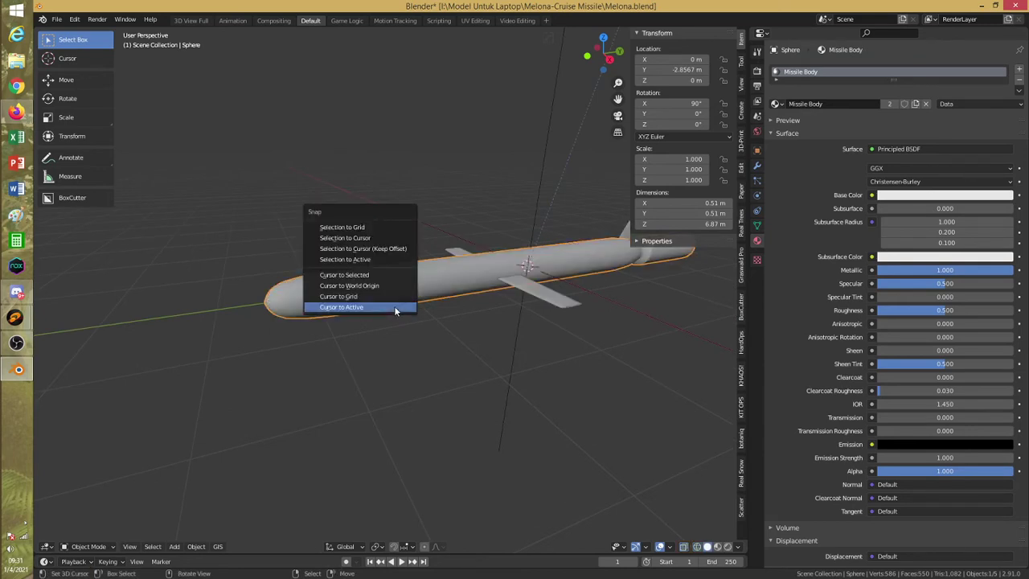
pyautogui.click(395, 309)
# Add a UV sphere at the 3D cursor and set its X, Y and Z dimensions to 0.51 m
pyautogui.press('a')
pyautogui.press('space')
pyautogui.moveTo(394, 310)
pyautogui.moveTo(475, 307)
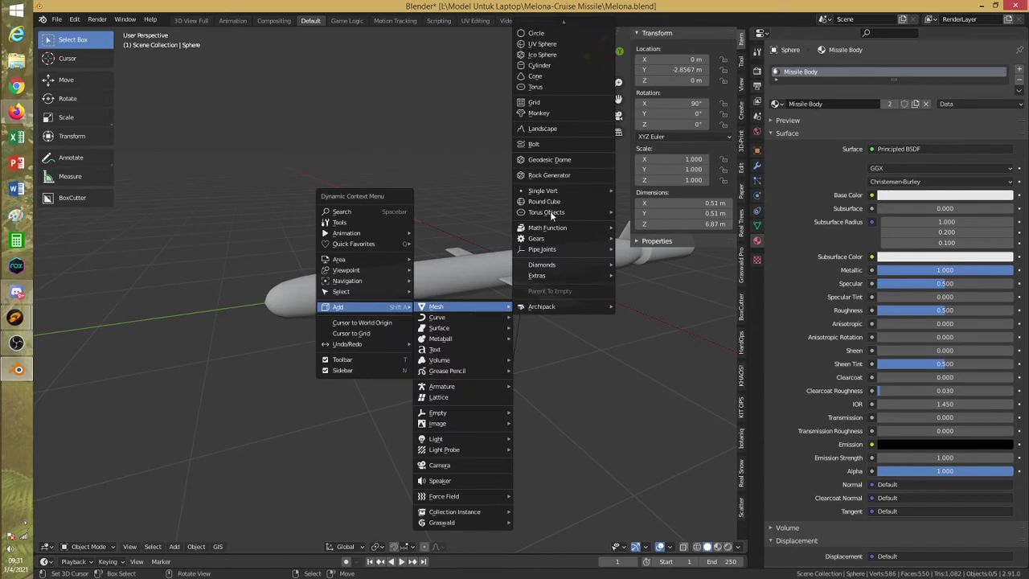
pyautogui.click(570, 45)
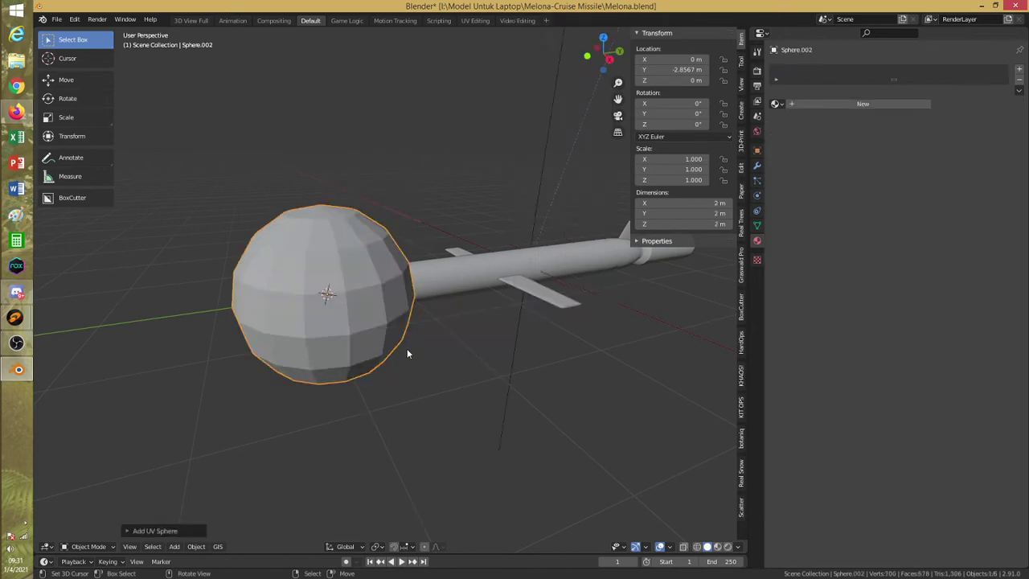
pyautogui.press('s')
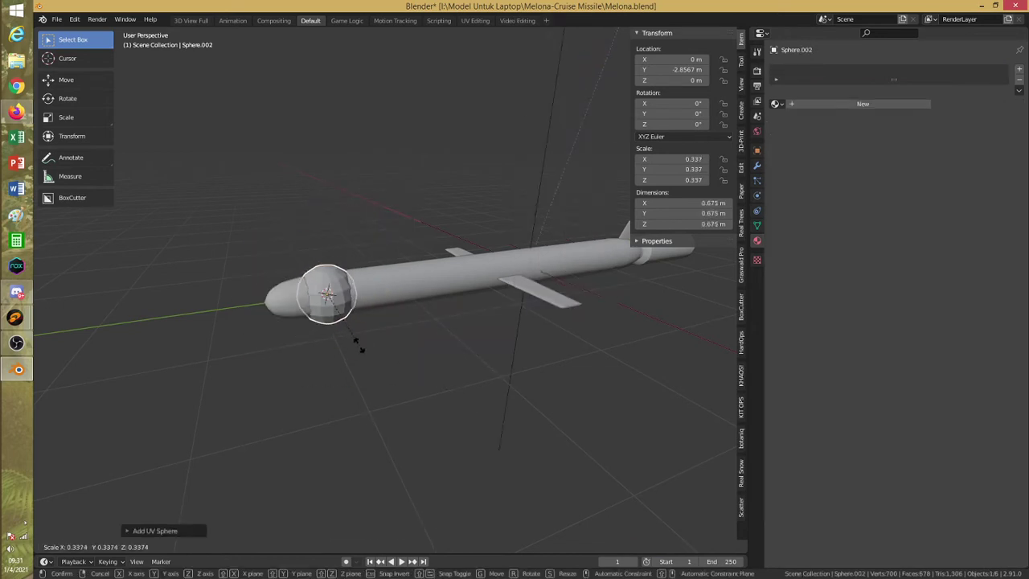
pyautogui.click(363, 355)
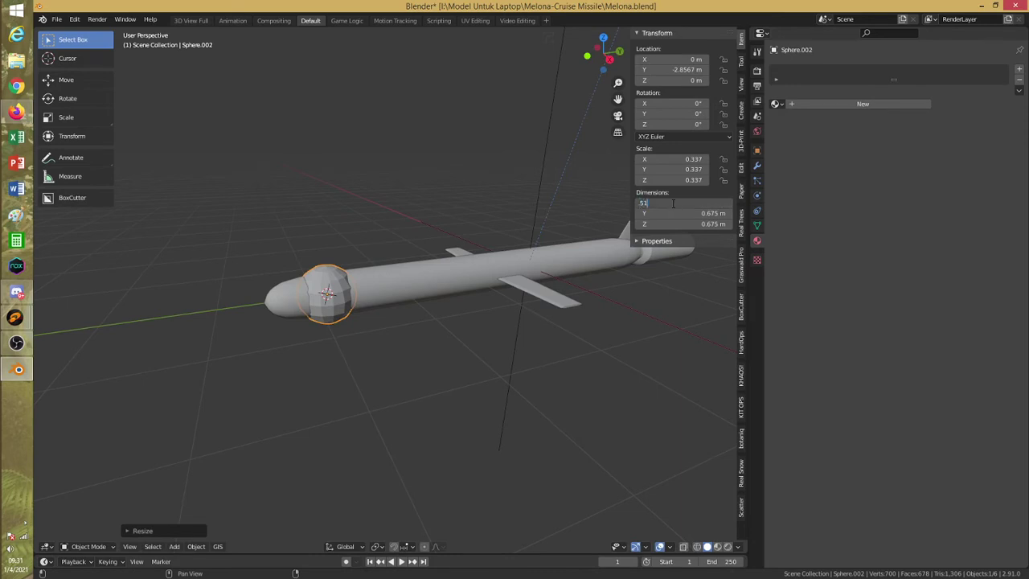
pyautogui.press('Return')
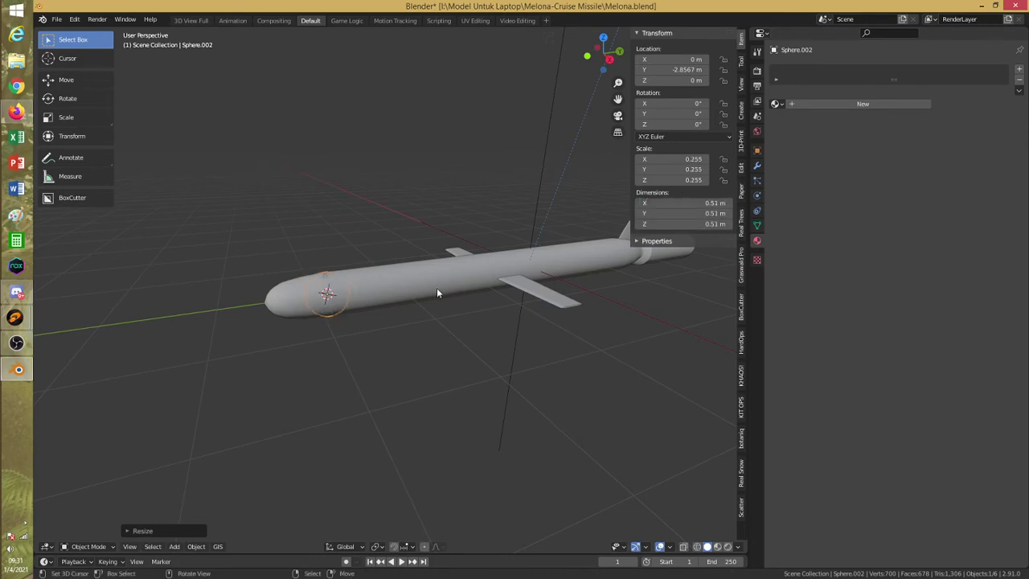
# In wireframe display, move the sphere about 0.42 m forward along Y into the missile's nose
pyautogui.hotkey('shift', 'z')
pyautogui.moveTo(437, 293)
pyautogui.mouseDown(button='middle')
pyautogui.moveTo(419, 299)
pyautogui.moveTo(450, 306)
pyautogui.mouseUp(button='middle')
pyautogui.press('g')
pyautogui.press('y')
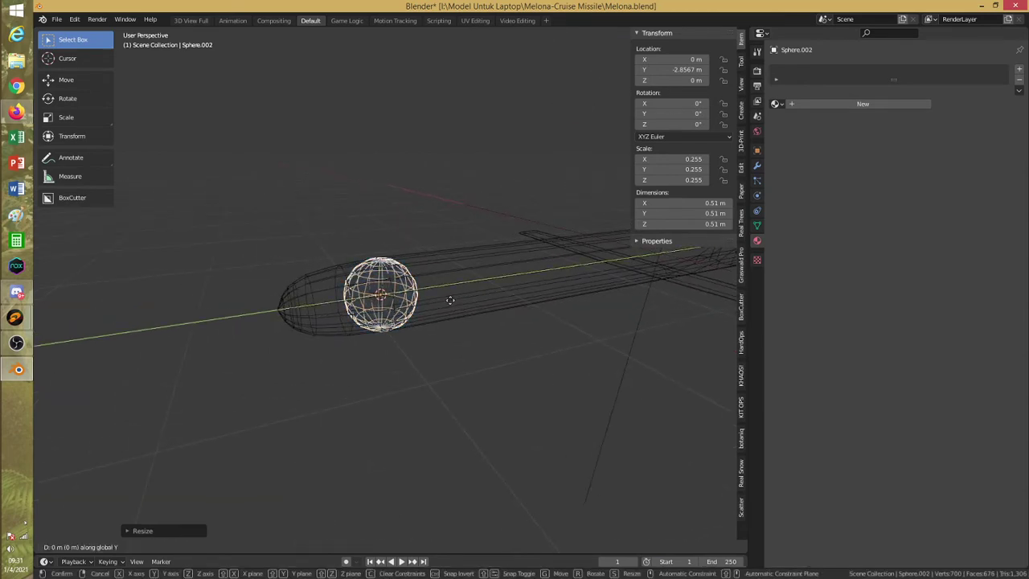
pyautogui.click(383, 298)
# Enter the missile body's Edit Mode and, in right view, delete the two vertex rings between the nose tip and the straight body
pyautogui.click(425, 308)
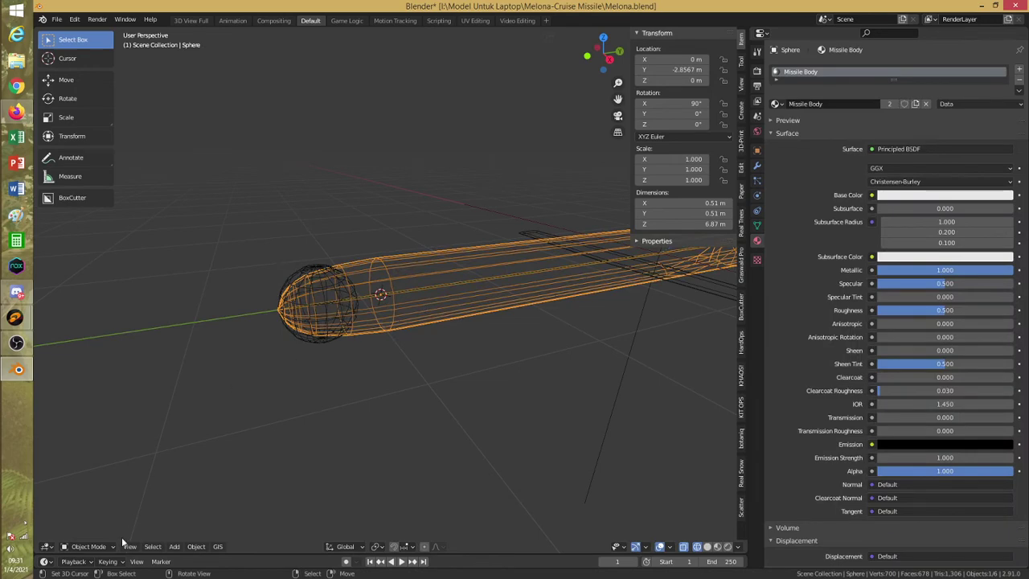
pyautogui.click(88, 546)
pyautogui.click(81, 523)
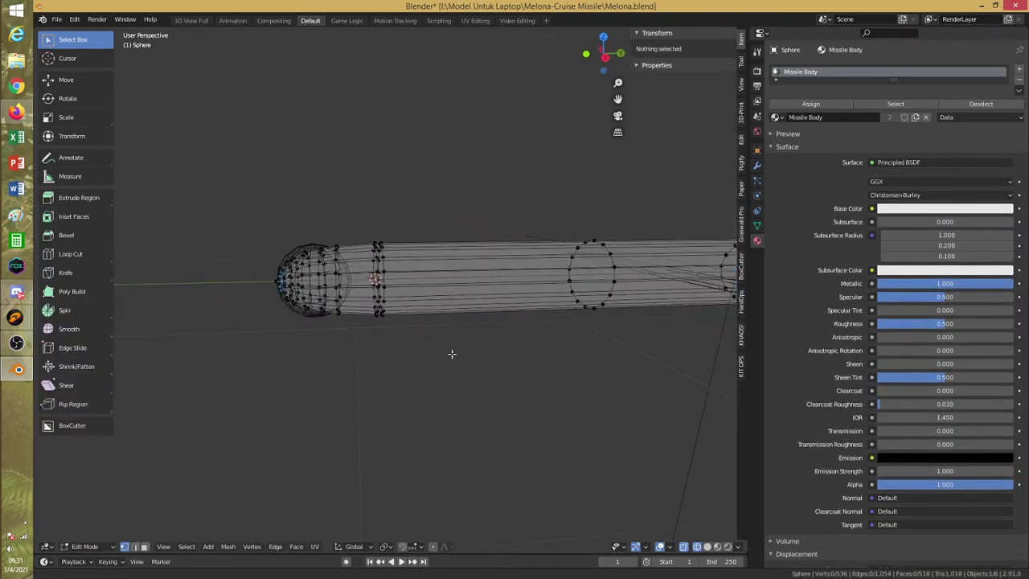
pyautogui.press('KP_1')
pyautogui.press('KP_3')
pyautogui.scroll(1, 434, 355)
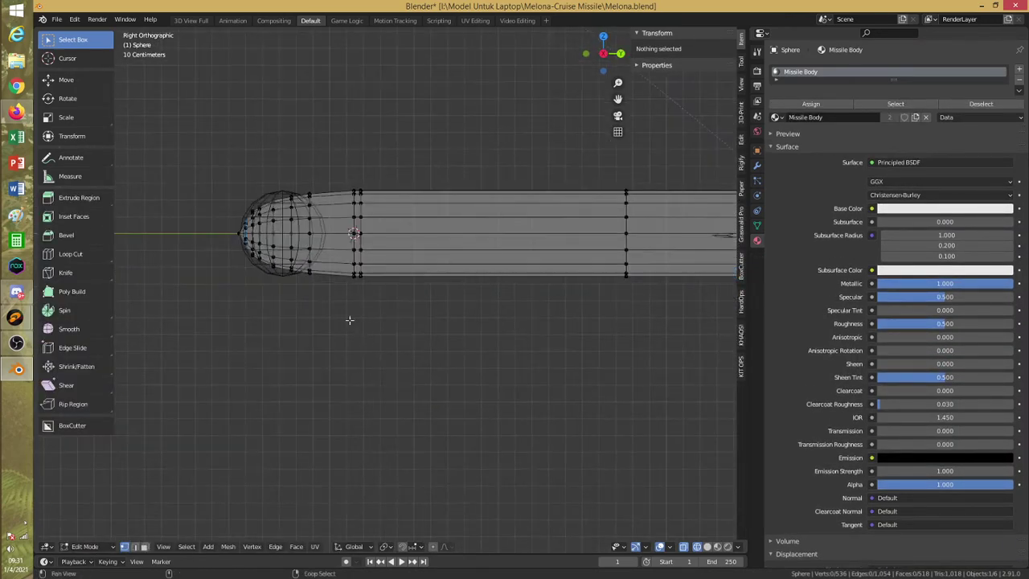
pyautogui.keyDown('shift'); pyautogui.moveTo(349, 319); pyautogui.dragTo(418, 353, button='middle'); pyautogui.keyUp('shift')
pyautogui.press('b')
pyautogui.moveTo(352, 203); pyautogui.dragTo(394, 318)
pyautogui.press('x')
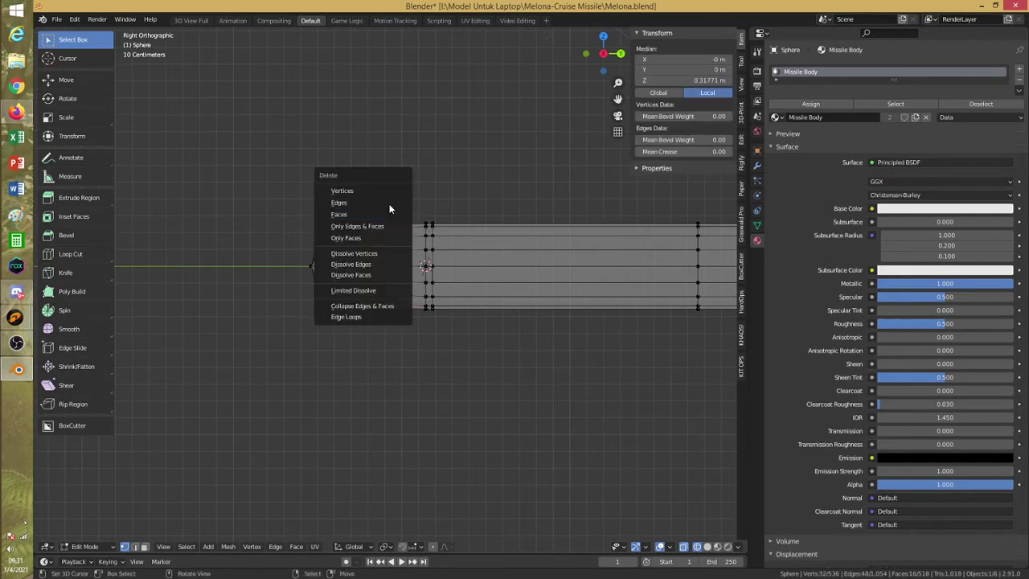
pyautogui.click(387, 191)
# Delete the remaining vertices of the body's old nose tip
pyautogui.scroll(2, 386, 266)
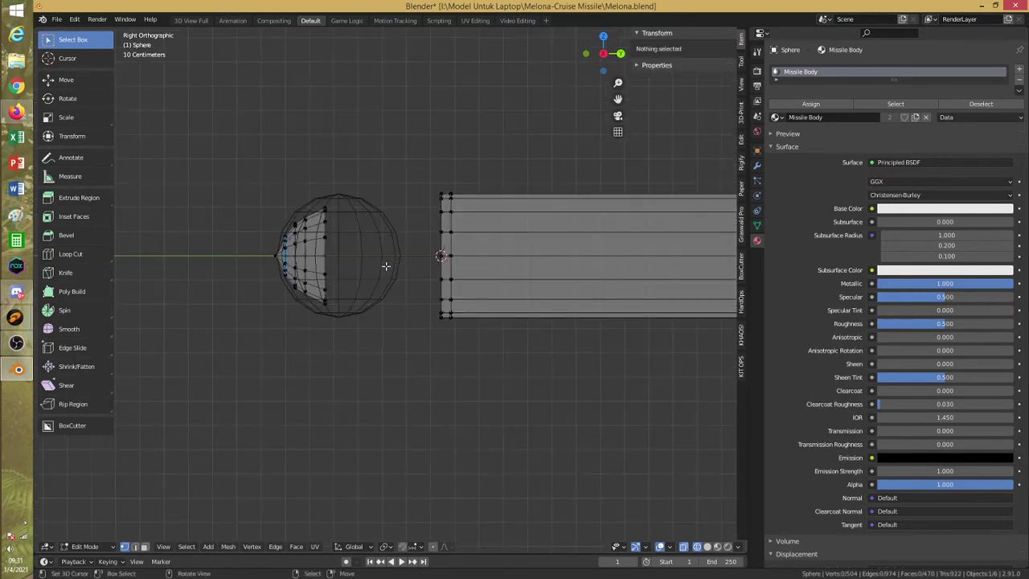
pyautogui.moveTo(274, 191); pyautogui.dragTo(328, 313)
pyautogui.press('x')
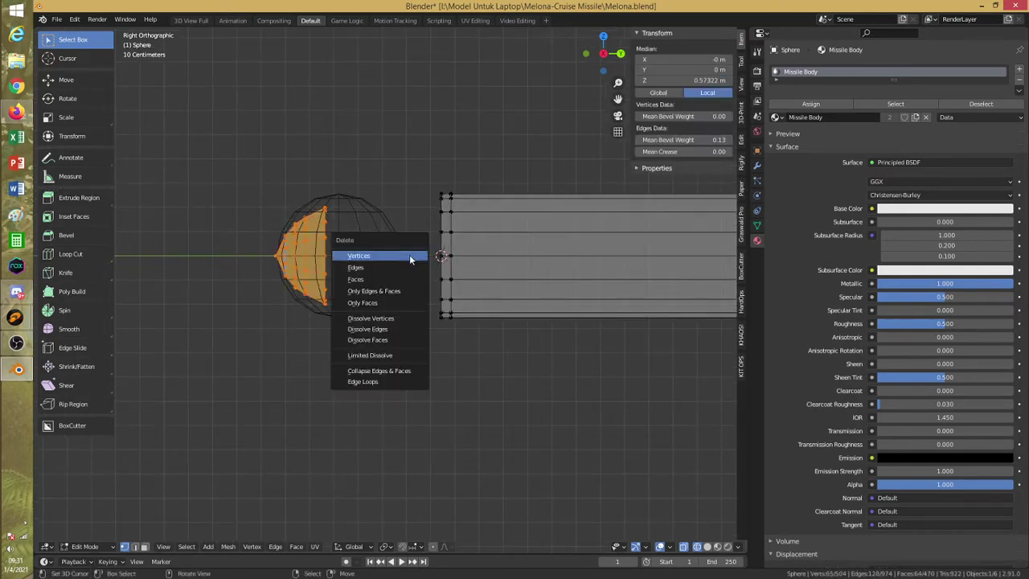
pyautogui.click(410, 254)
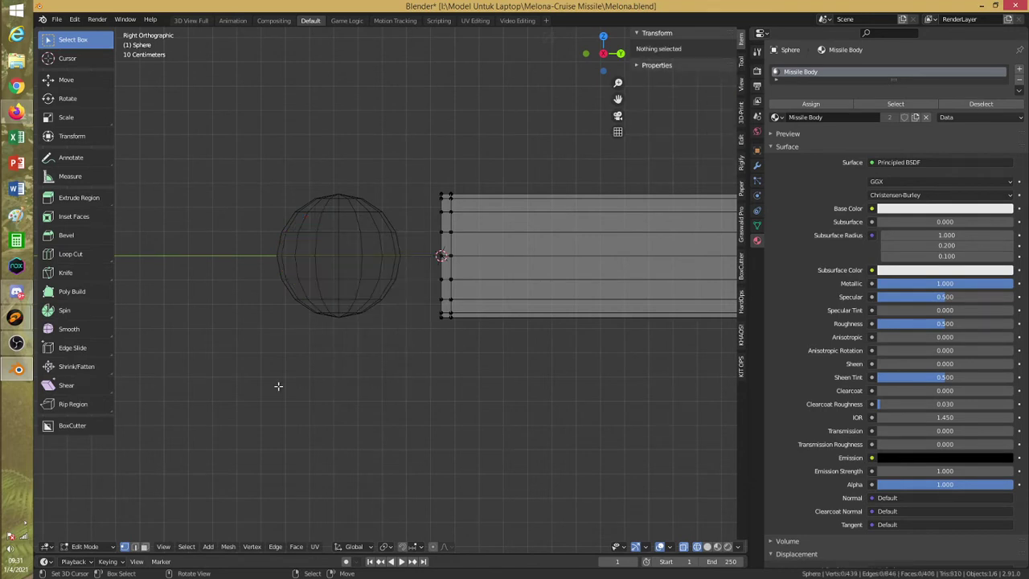
# Open the sphere in Edit Mode with its vertices deselected and X-ray display on
pyautogui.click(87, 549)
pyautogui.click(93, 534)
pyautogui.click(339, 302)
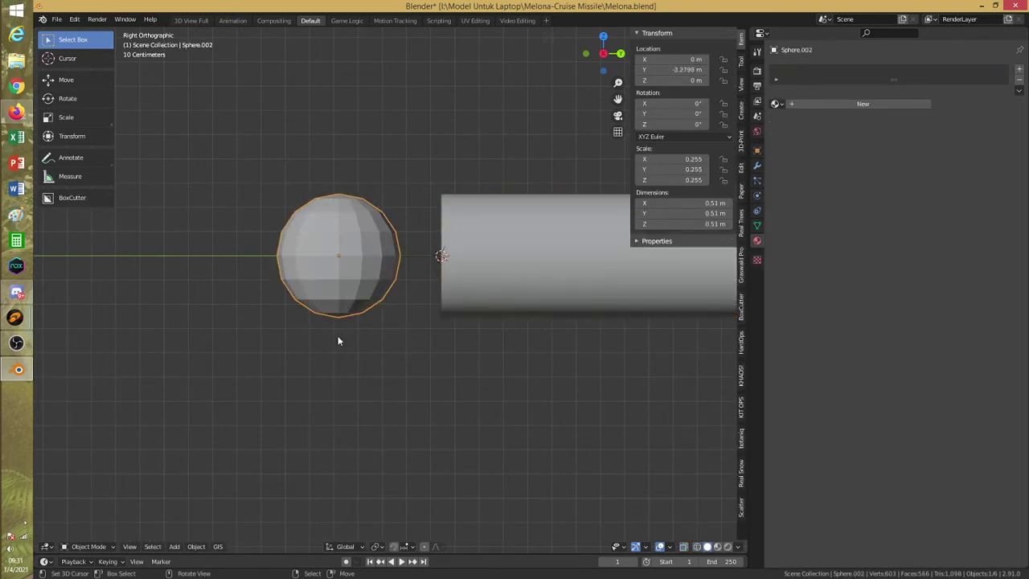
pyautogui.click(107, 552)
pyautogui.click(105, 524)
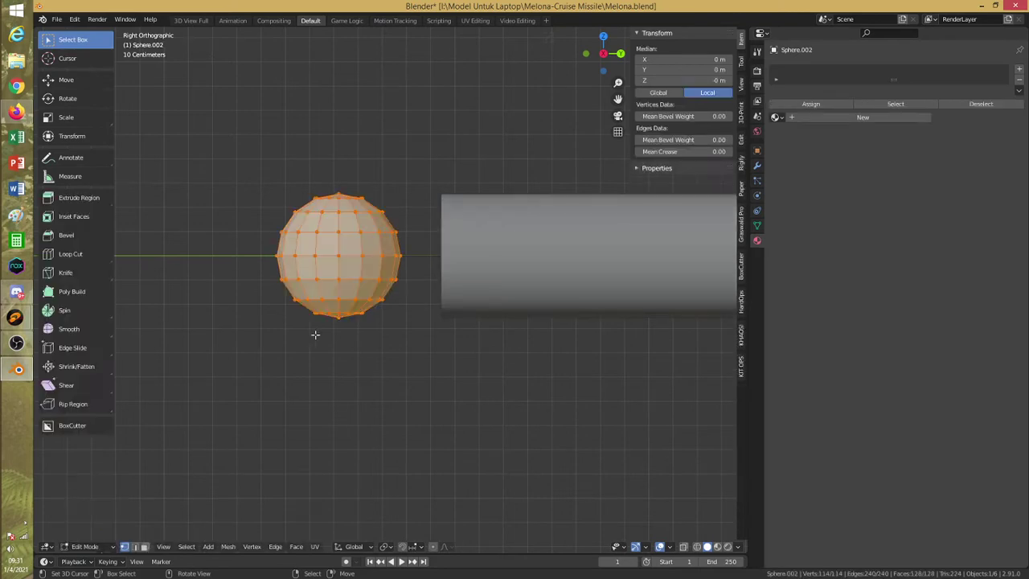
pyautogui.hotkey('alt', 'a')
pyautogui.hotkey('alt', 'z')
# Delete the vertices of the sphere's rear half, leaving a hemisphere that faces forward
pyautogui.press('b')
pyautogui.moveTo(348, 175); pyautogui.dragTo(394, 330)
pyautogui.press('b')
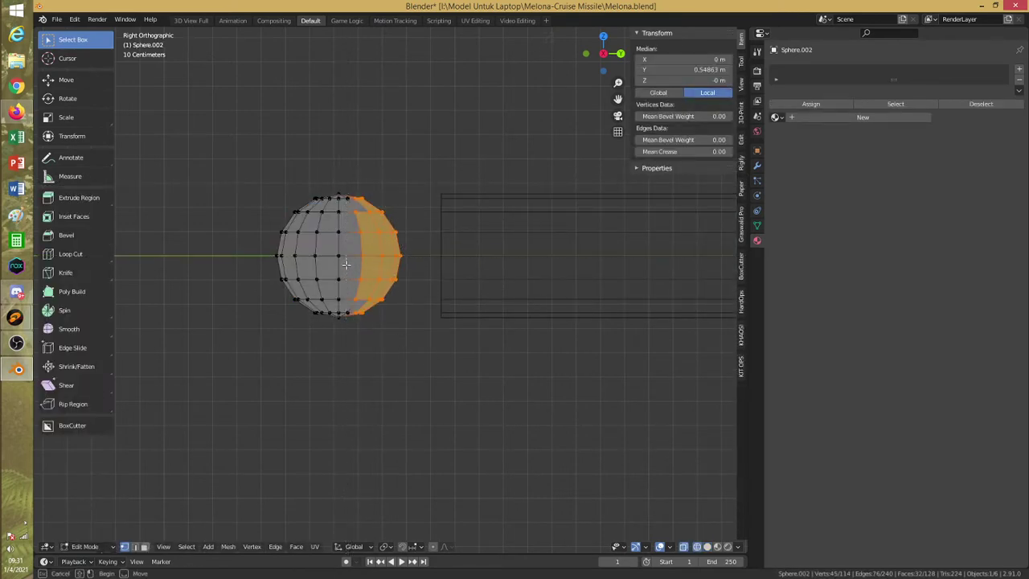
pyautogui.press('b')
pyautogui.press('Escape')
pyautogui.press('x')
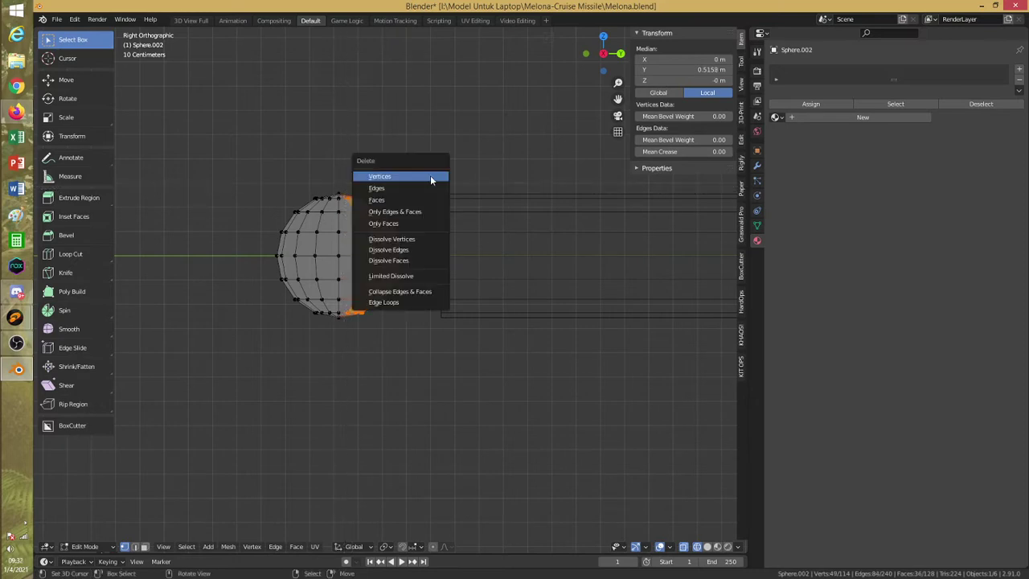
pyautogui.click(430, 175)
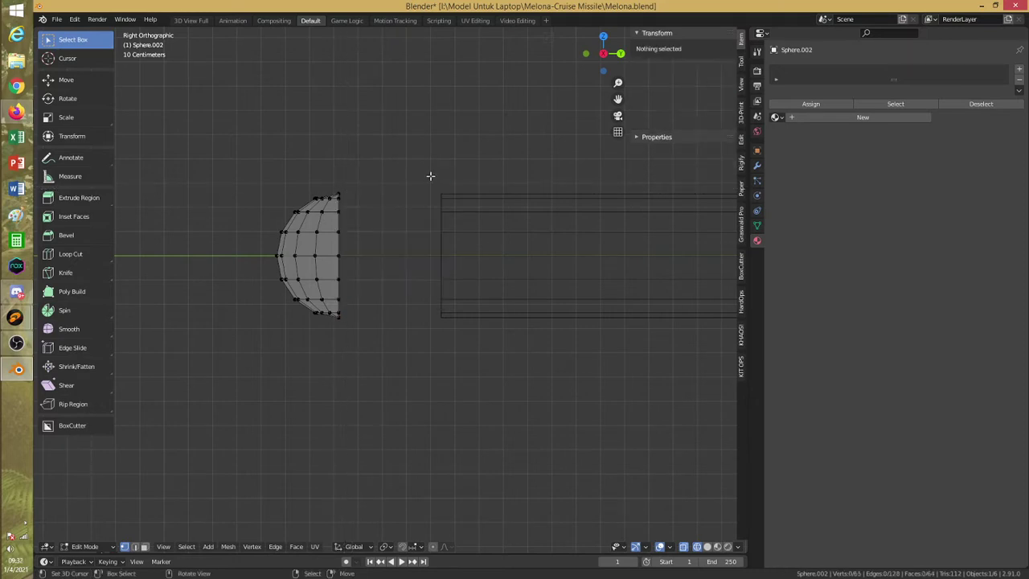
# Return to Object Mode and join the hemisphere to the missile body
pyautogui.click(113, 546)
pyautogui.click(80, 471)
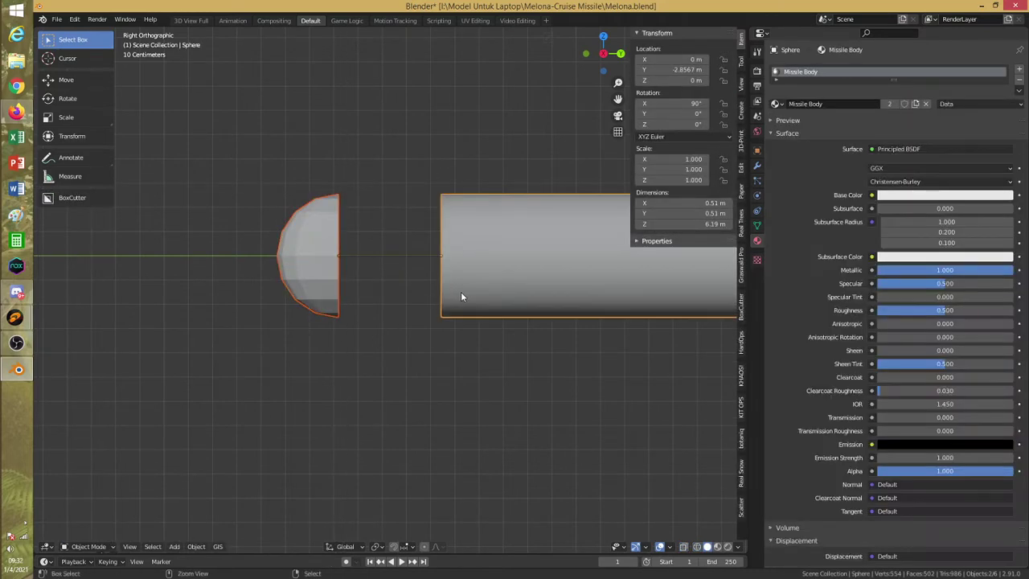
pyautogui.hotkey('ctrl', 'j')
pyautogui.moveTo(413, 301); pyautogui.dragTo(376, 304, button='middle')
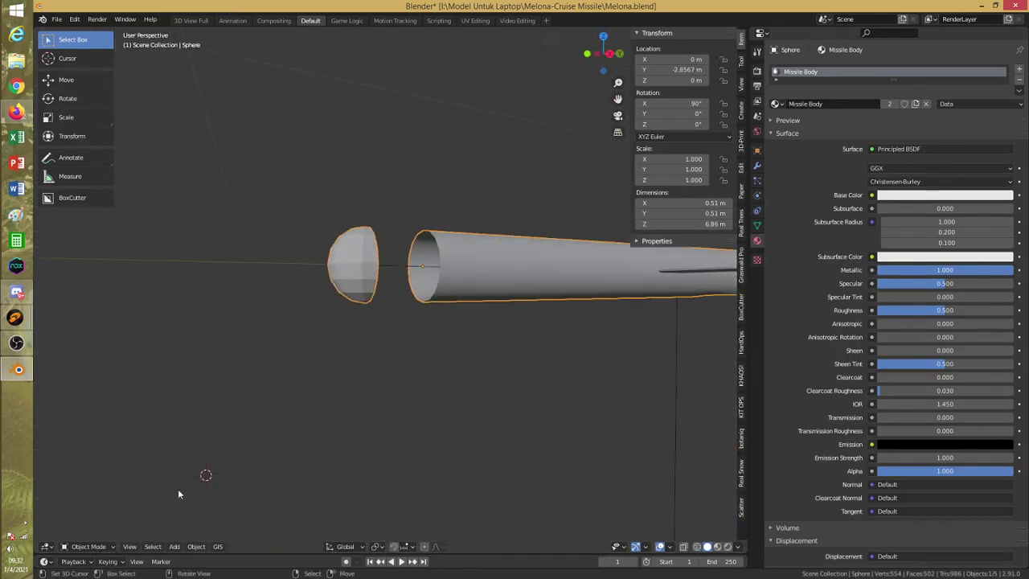
# In Edit Mode, select the hemisphere's open rim and the body's front edge loop and bridge them with Bridge Edge Loops
pyautogui.click(79, 548)
pyautogui.click(81, 525)
pyautogui.press('a')
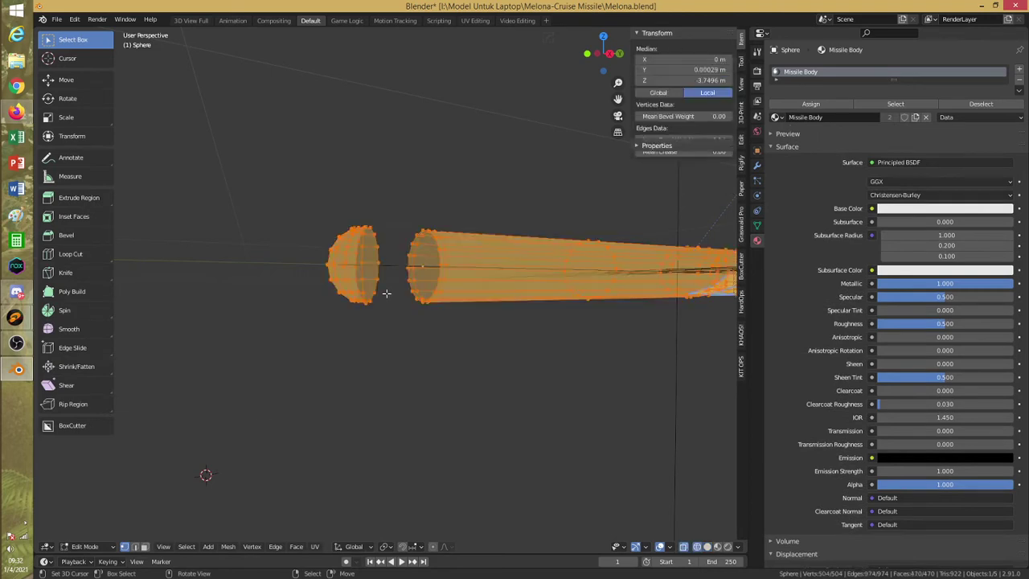
pyautogui.hotkey('alt', 'a')
pyautogui.keyDown('alt'); pyautogui.click(375, 271); pyautogui.keyUp('alt')
pyautogui.moveTo(375, 273); pyautogui.dragTo(396, 296, button='middle')
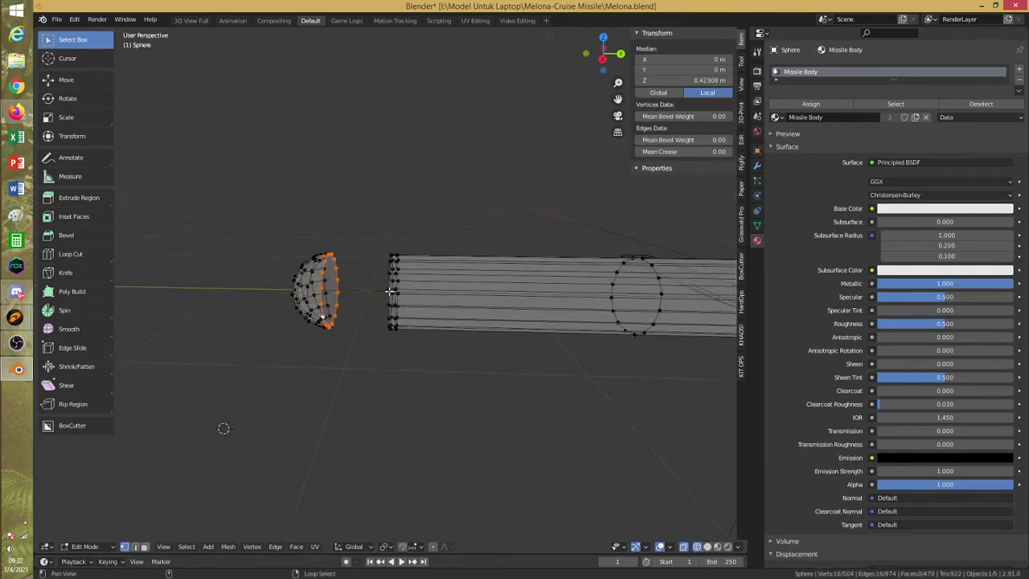
pyautogui.click(228, 546)
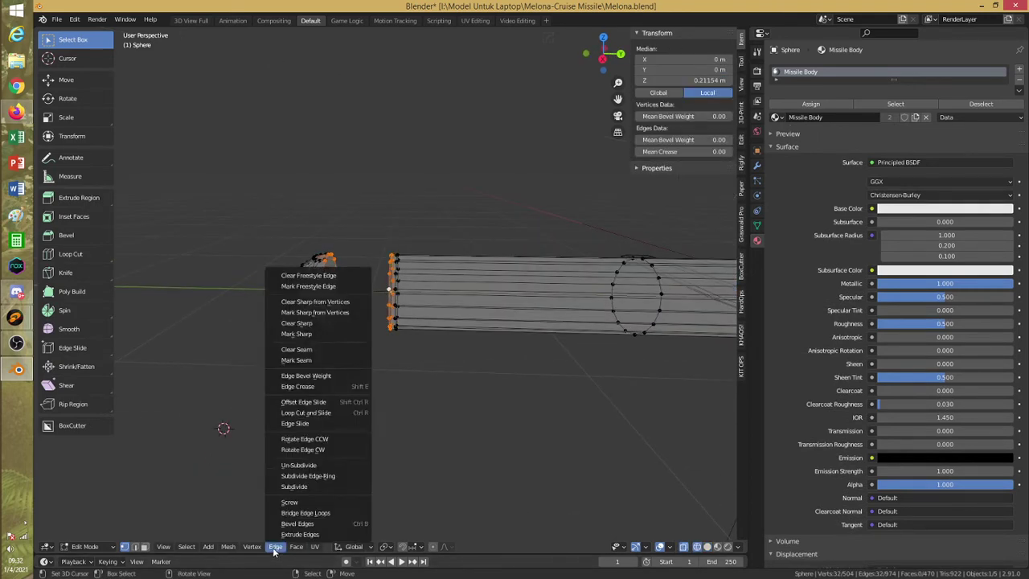
pyautogui.moveTo(262, 498)
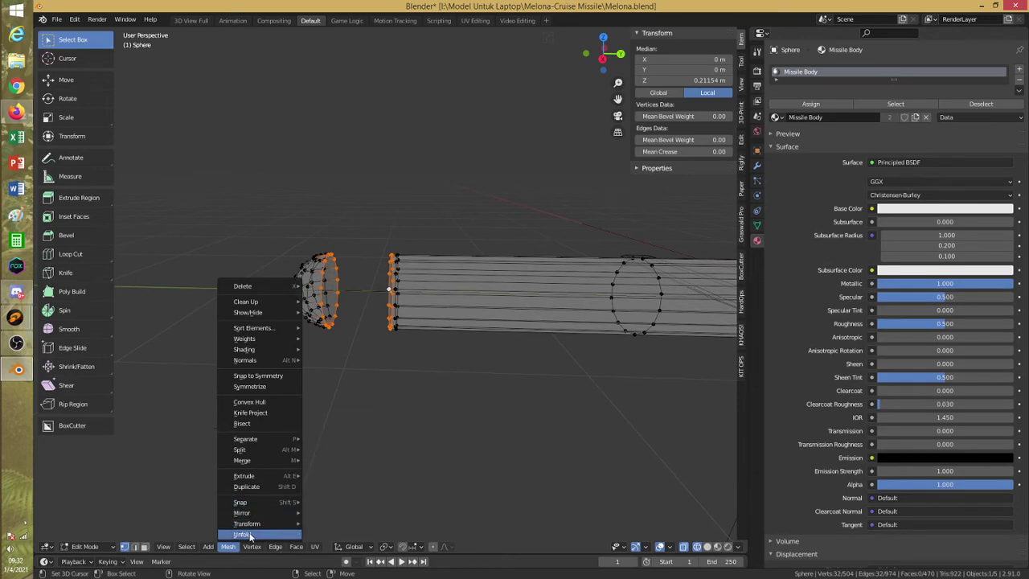
pyautogui.click(274, 547)
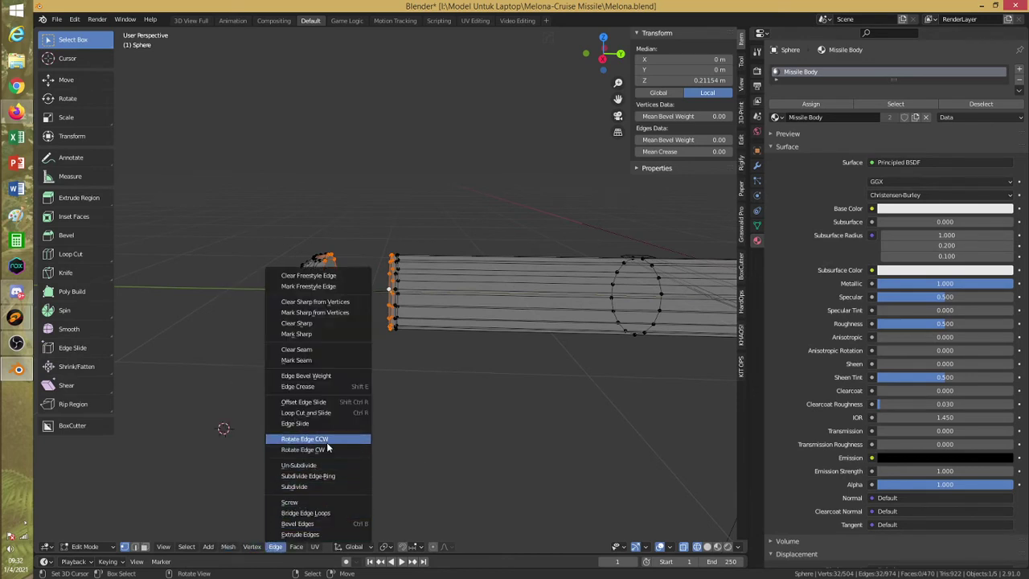
pyautogui.click(332, 513)
pyautogui.moveTo(386, 416); pyautogui.dragTo(401, 415, button='middle')
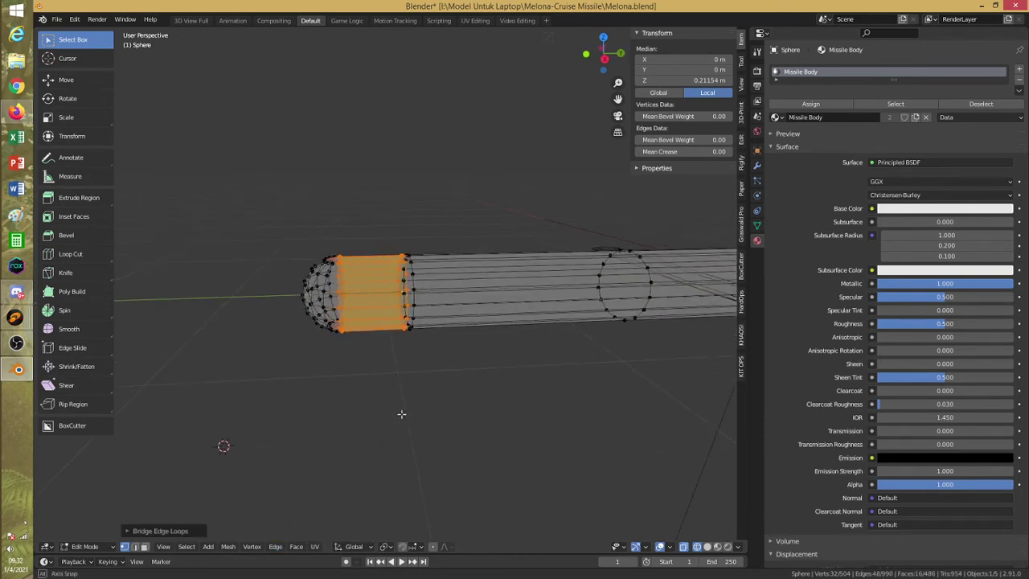
# Select all vertices of the nose hemisphere with X-ray on and scale them along Y by about 1.7
pyautogui.hotkey('alt', 'a')
pyautogui.hotkey('alt', 'z')
pyautogui.press('b')
pyautogui.moveTo(330, 252); pyautogui.dragTo(366, 320)
pyautogui.moveTo(372, 333); pyautogui.dragTo(394, 300, button='middle')
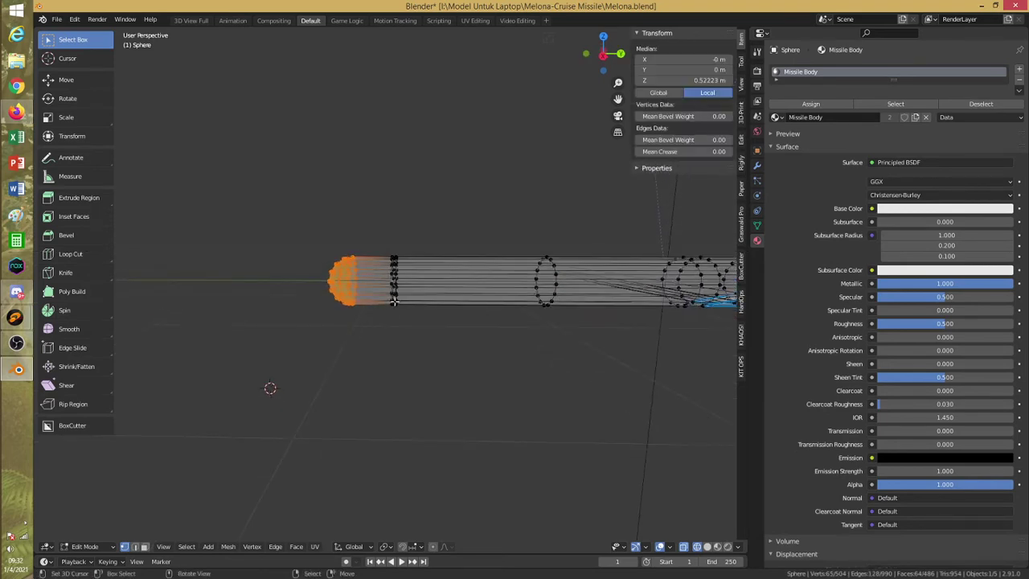
pyautogui.press('s')
pyautogui.press('y')
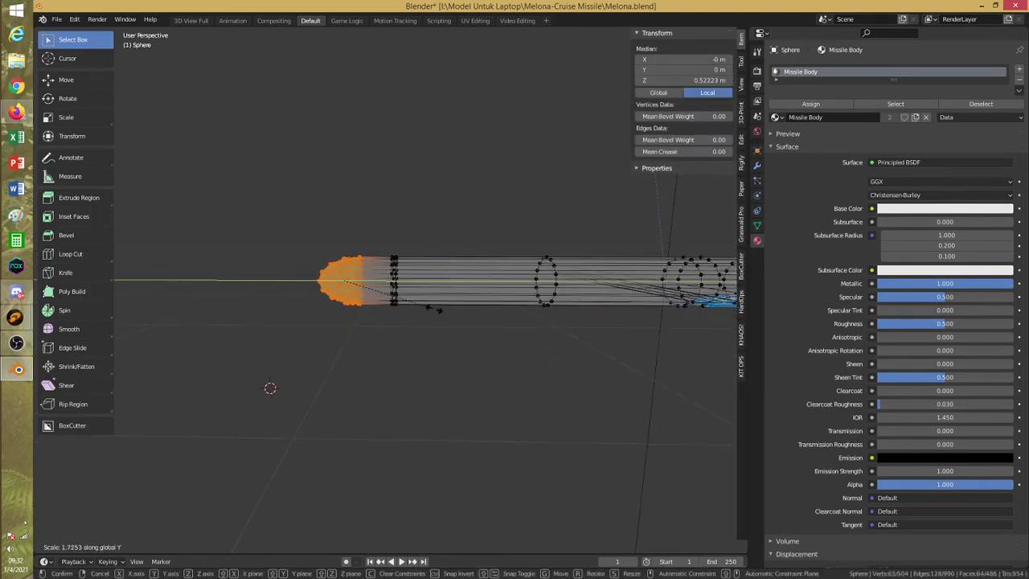
pyautogui.click(434, 308)
# Turn X-ray off, move the nose hemisphere back along Y closer to the missile body and deselect everything
pyautogui.hotkey('alt', 'z')
pyautogui.moveTo(434, 310); pyautogui.dragTo(431, 398, button='middle')
pyautogui.press('g')
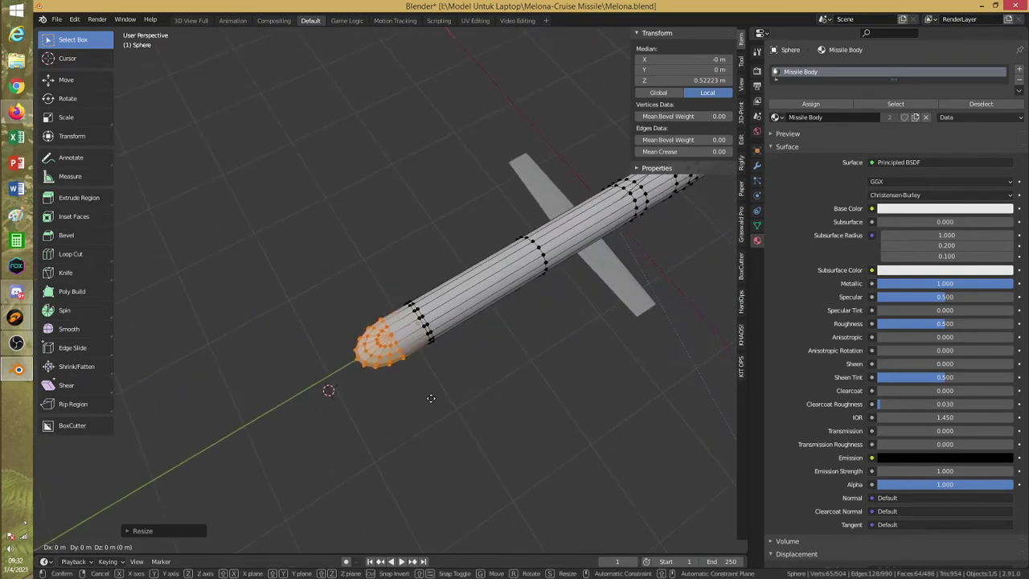
pyautogui.press('y')
pyautogui.click(445, 397)
pyautogui.hotkey('alt', 'a')
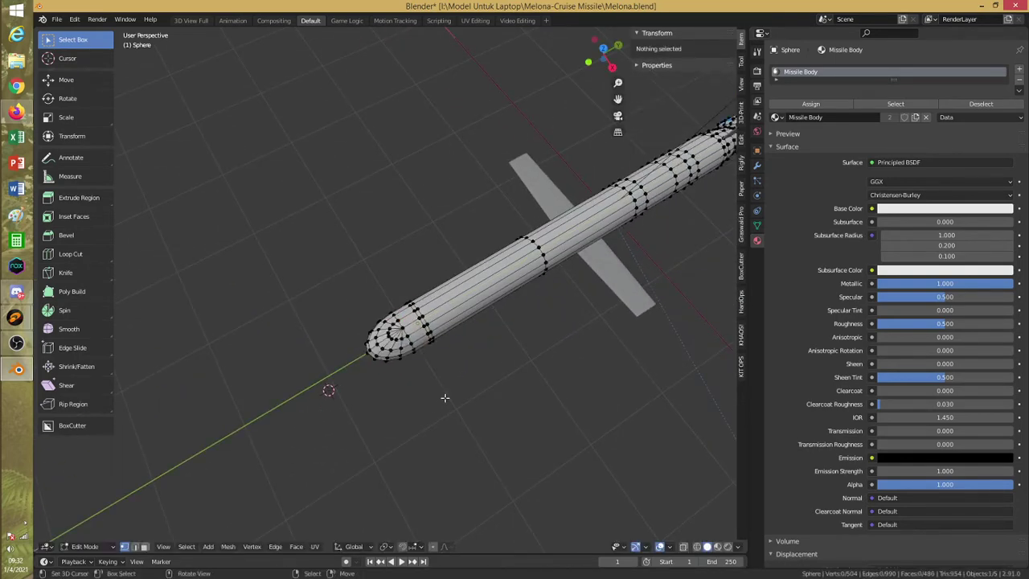
# Return the missile body to Object Mode and save the file
pyautogui.moveTo(444, 397); pyautogui.dragTo(241, 496, button='middle')
pyautogui.click(104, 546)
pyautogui.click(87, 543)
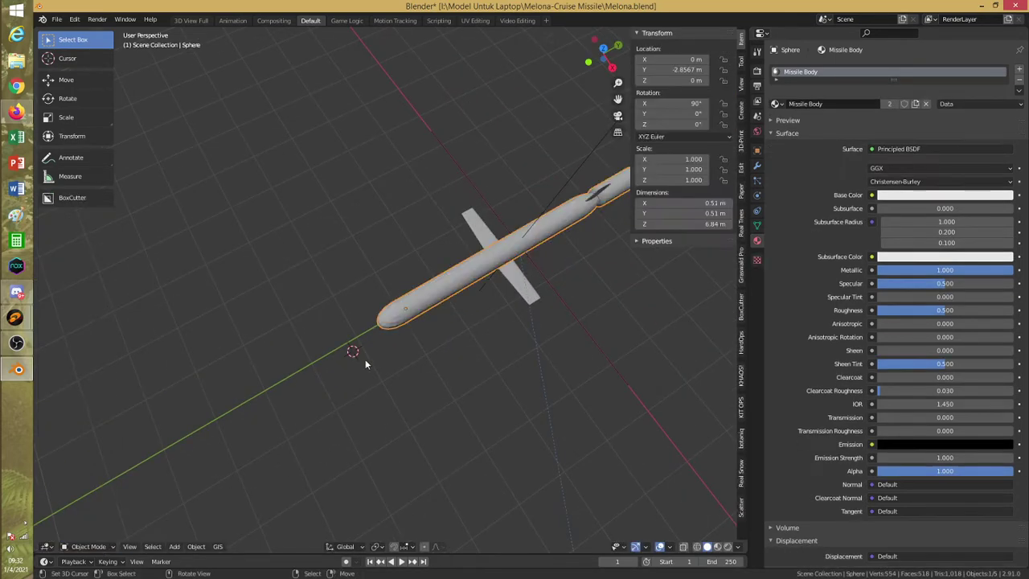
pyautogui.hotkey('ctrl', 's')
# Try the HardOps (S) Sharpen operation on the missile body
pyautogui.moveTo(366, 364); pyautogui.dragTo(429, 305, button='middle')
pyautogui.rightClick(382, 331)
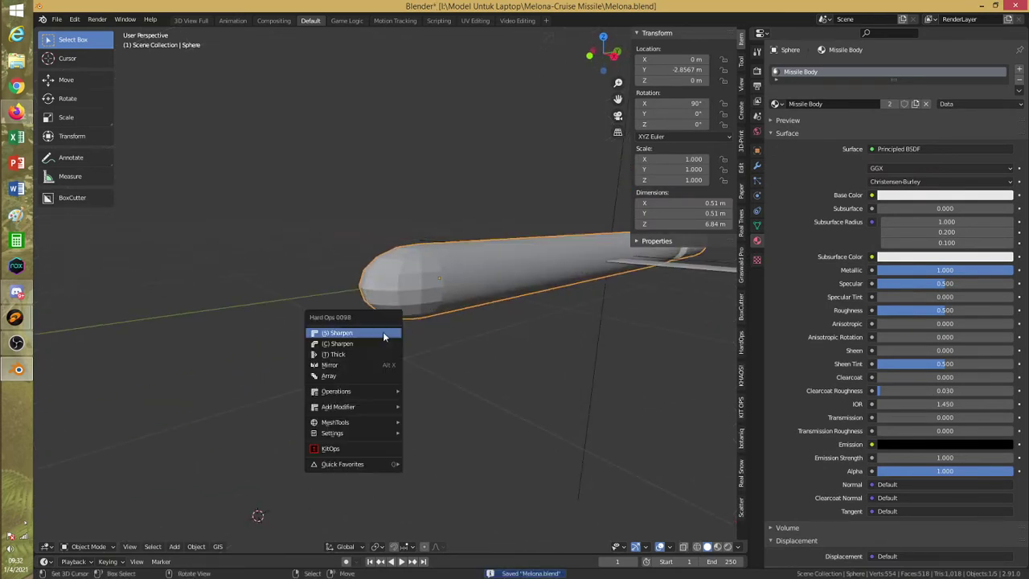
pyautogui.click(383, 331)
pyautogui.moveTo(382, 331); pyautogui.dragTo(416, 336, button='middle')
pyautogui.click(444, 349)
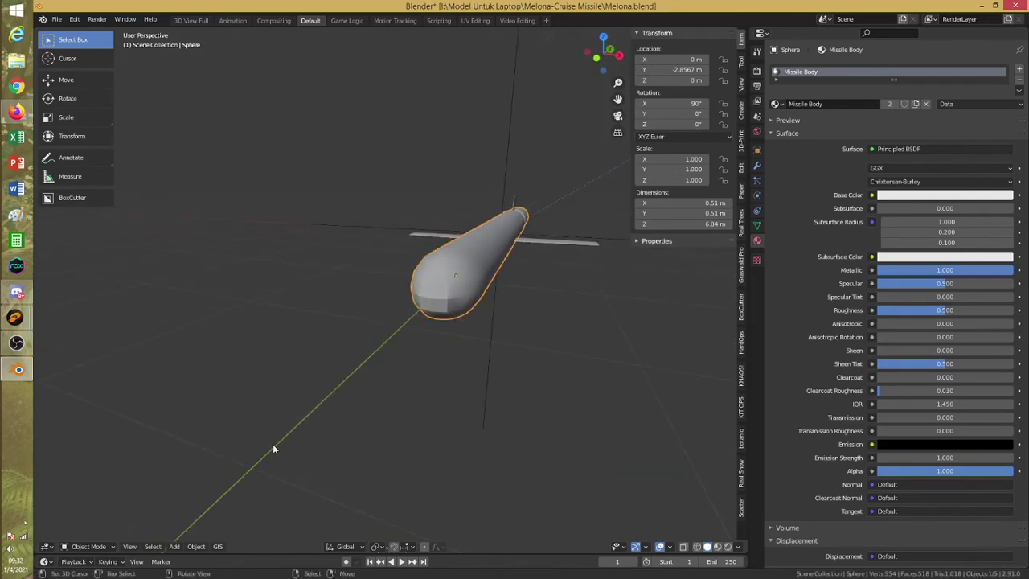
# Examine the nose mesh's edges in Edit Mode, return to Object Mode and undo the sharpening of the body
pyautogui.click(107, 546)
pyautogui.click(108, 522)
pyautogui.press('a')
pyautogui.moveTo(399, 384); pyautogui.dragTo(445, 384, button='middle')
pyautogui.press('a')
pyautogui.scroll(2, 388, 379)
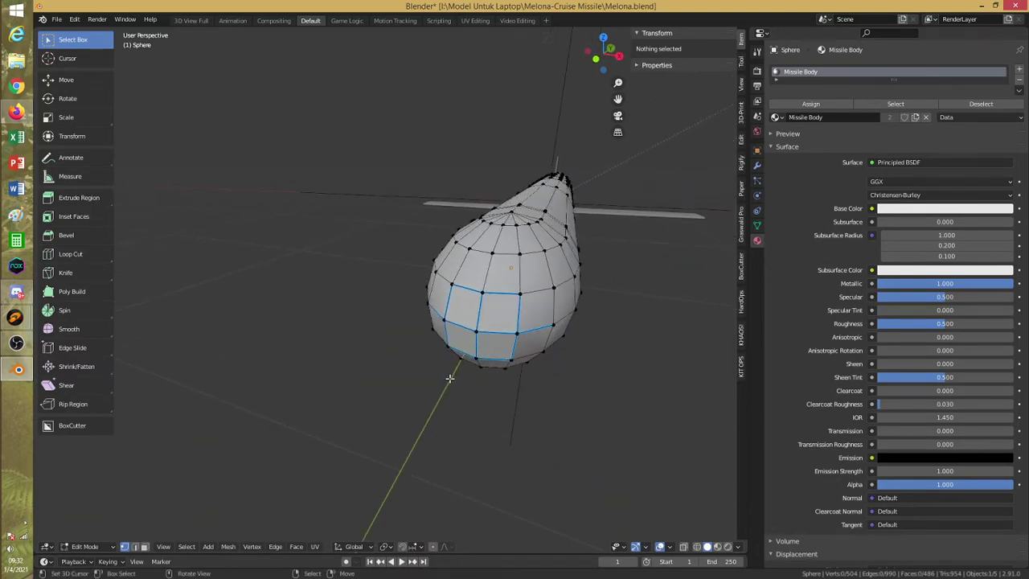
pyautogui.press('Tab')
pyautogui.press('a')
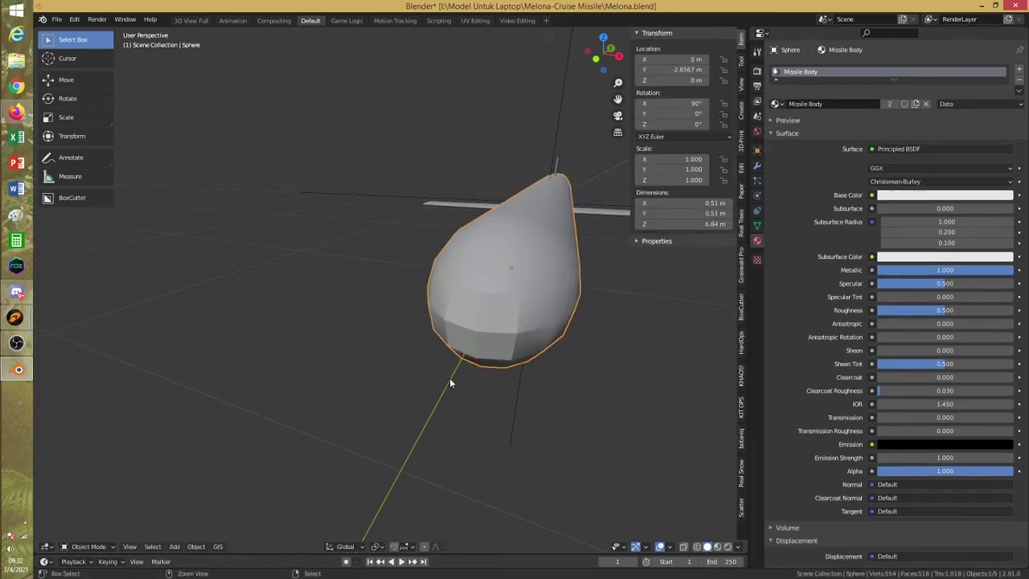
pyautogui.scroll(-3, 449, 384)
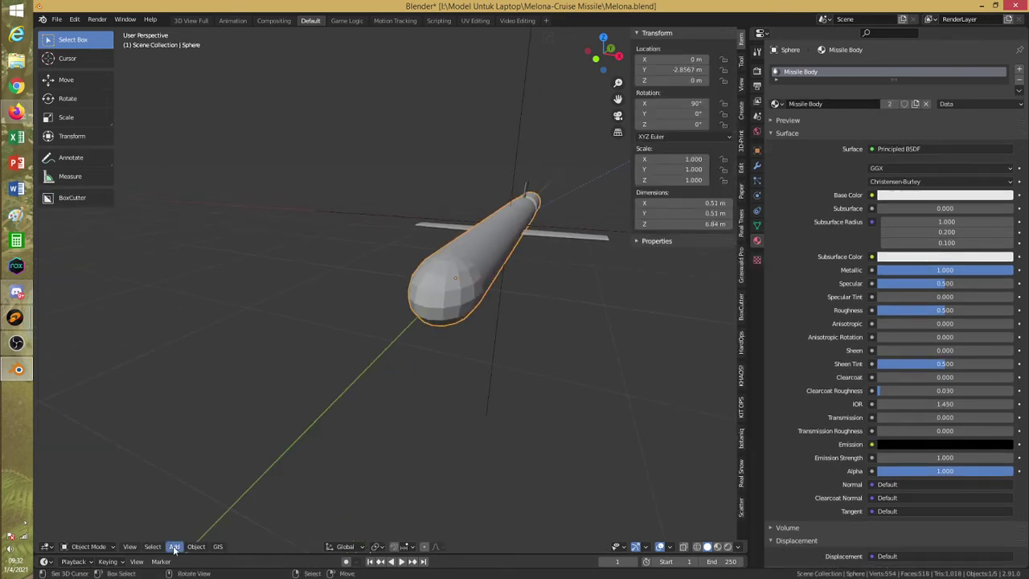
# Apply Shade Smooth to the missile body
pyautogui.click(93, 548)
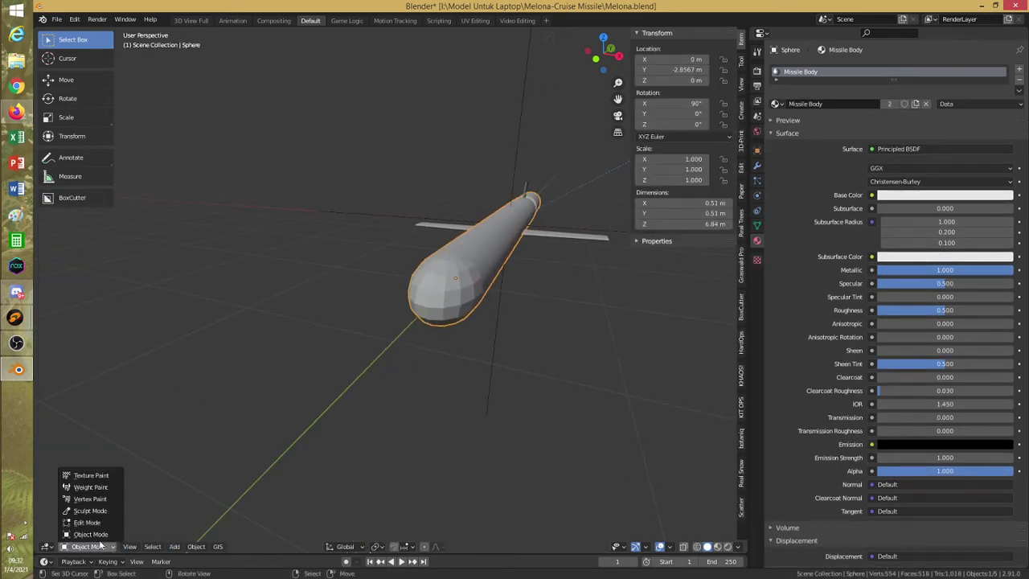
pyautogui.click(195, 548)
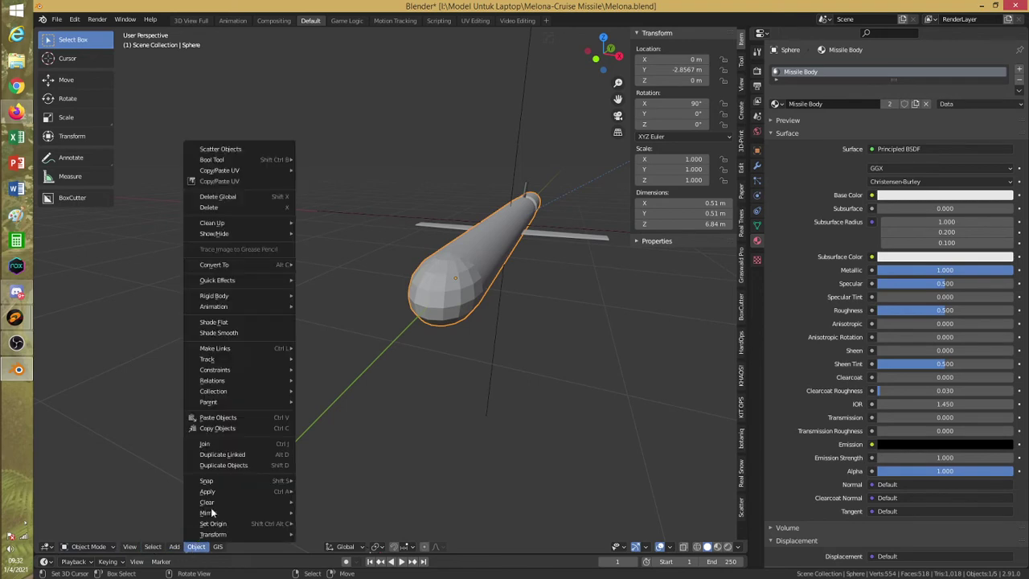
pyautogui.click(255, 331)
pyautogui.moveTo(430, 374); pyautogui.dragTo(400, 356, button='middle')
pyautogui.scroll(-3, 399, 376)
# Select the missile body and snap the 3D cursor to its origin
pyautogui.click(418, 358)
pyautogui.scroll(2, 410, 346)
pyautogui.click(419, 301)
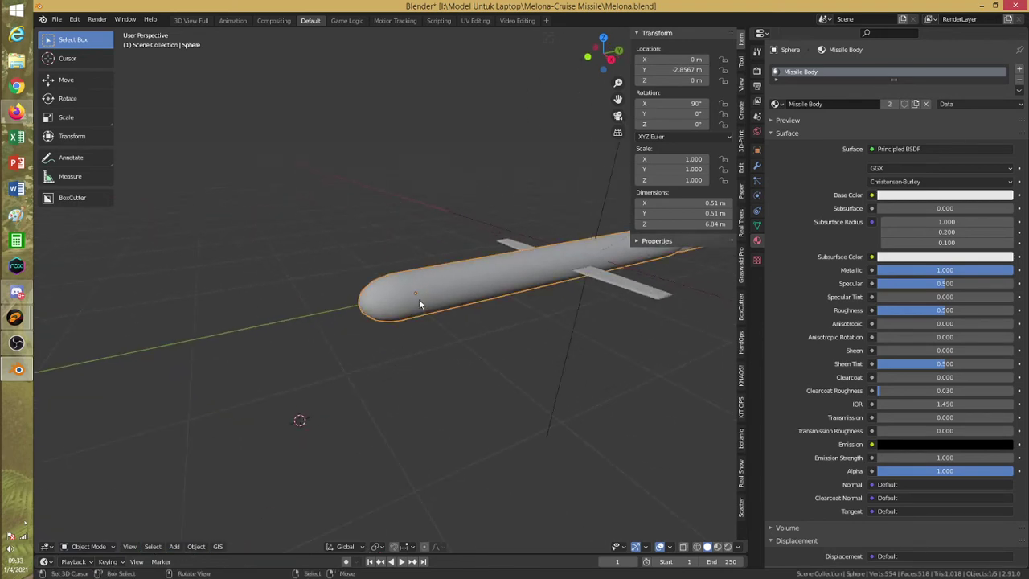
pyautogui.hotkey('shift', 's')
pyautogui.click(442, 321)
pyautogui.moveTo(460, 369); pyautogui.dragTo(399, 348, button='middle')
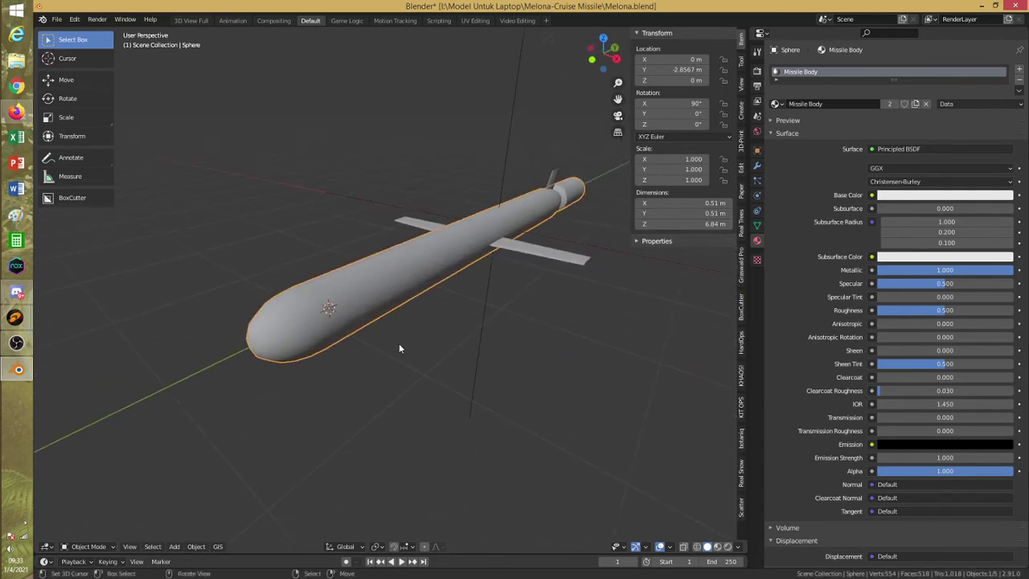
# Open the missile body in Edit Mode in the right orthographic view with X-ray on and its vertices deselected
pyautogui.click(90, 549)
pyautogui.click(80, 527)
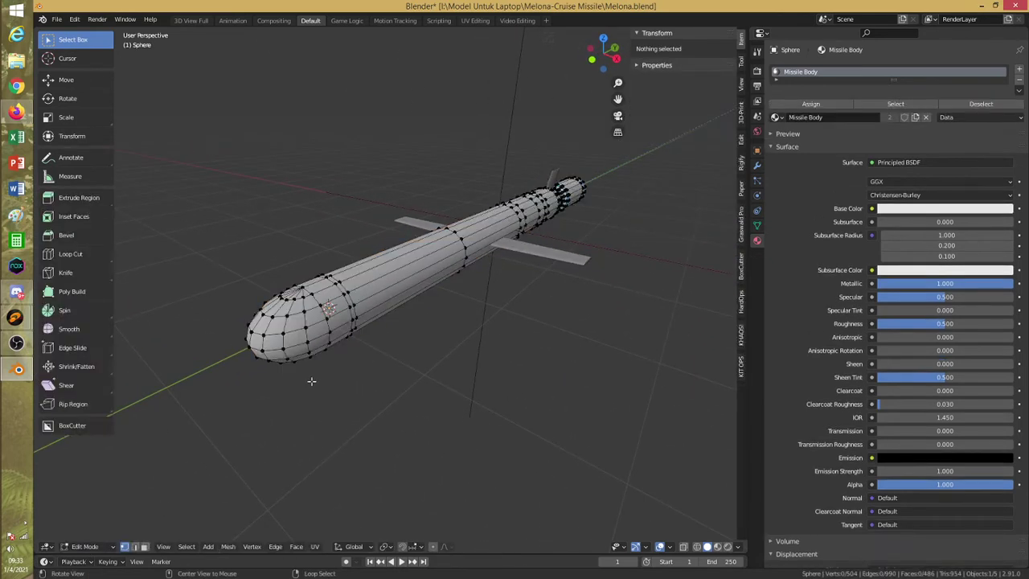
pyautogui.moveTo(310, 375); pyautogui.dragTo(418, 424, button='middle')
pyautogui.scroll(3, 342, 369)
pyautogui.keyDown('alt'); pyautogui.click(395, 347); pyautogui.keyUp('alt')
pyautogui.hotkey('alt', 'z')
pyautogui.scroll(6, 347, 373)
pyautogui.hotkey('alt', 'a')
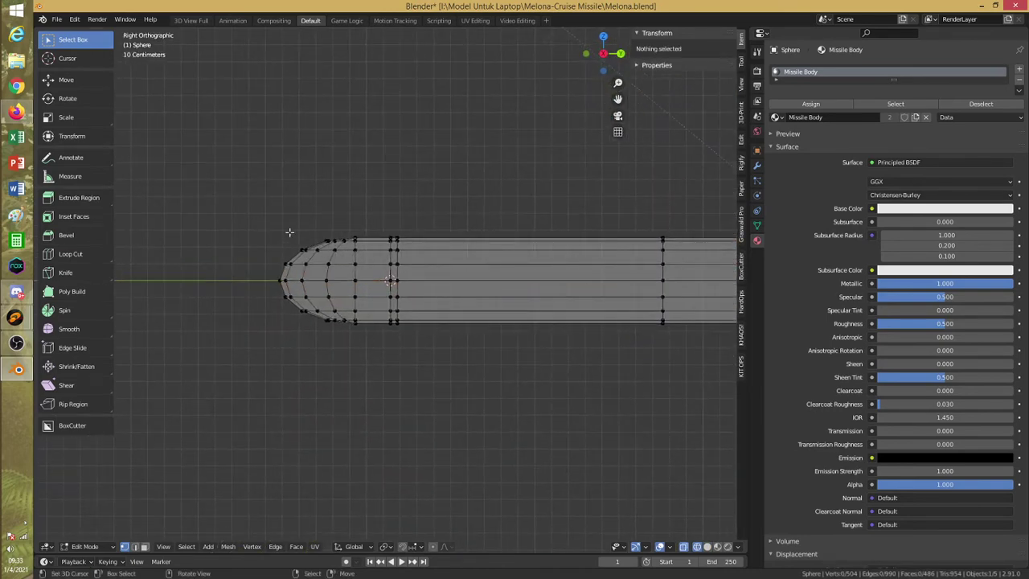
# Try shifting the nose's upper and lower vertices about 0.05 m rearward along Y, leaving out the middle row
pyautogui.moveTo(261, 215); pyautogui.dragTo(398, 259)
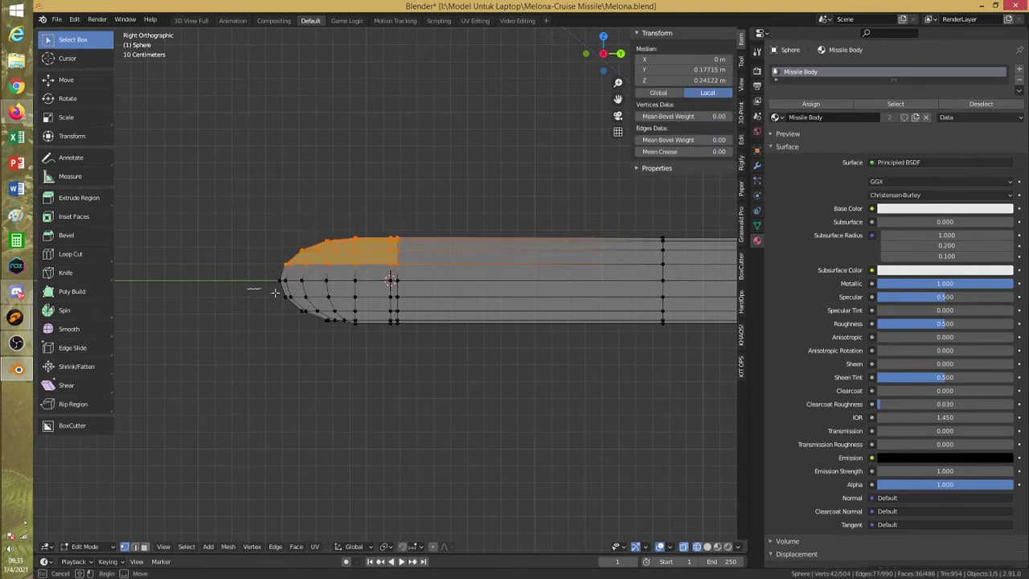
pyautogui.keyDown('shift'); pyautogui.moveTo(275, 293); pyautogui.dragTo(420, 356); pyautogui.keyUp('shift')
pyautogui.scroll(2, 340, 332)
pyautogui.press('g')
pyautogui.press('y')
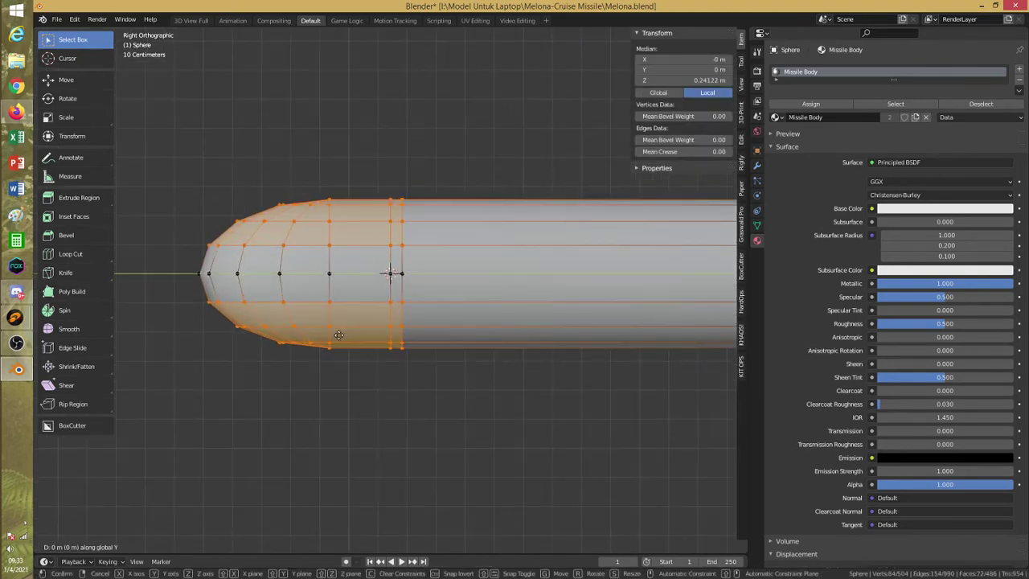
pyautogui.click(357, 337)
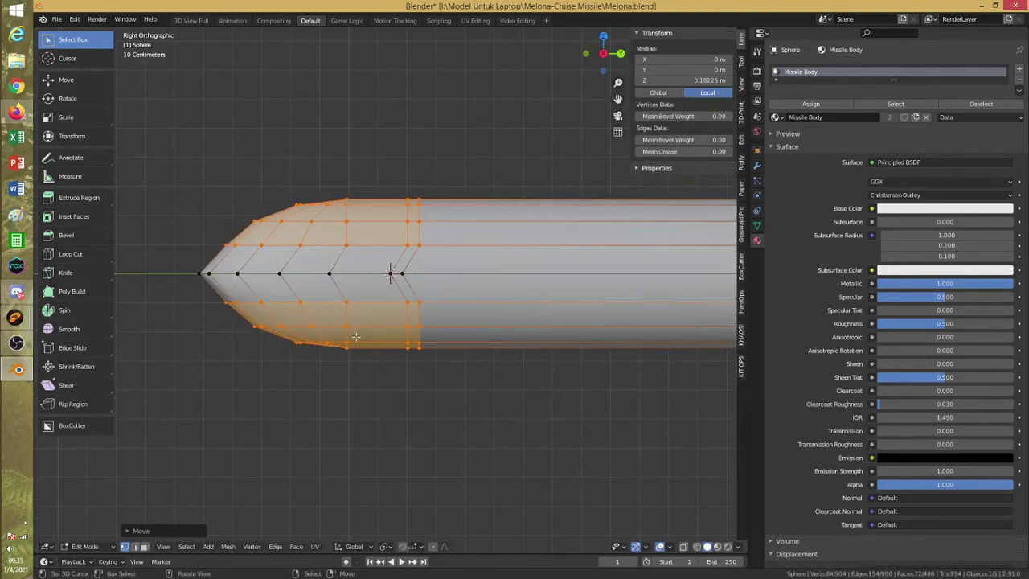
# Inspect the reshaped nose and undo the shift of its upper and lower vertices
pyautogui.hotkey('alt', 'a')
pyautogui.moveTo(357, 337); pyautogui.dragTo(391, 336, button='middle')
pyautogui.scroll(-5, 406, 372)
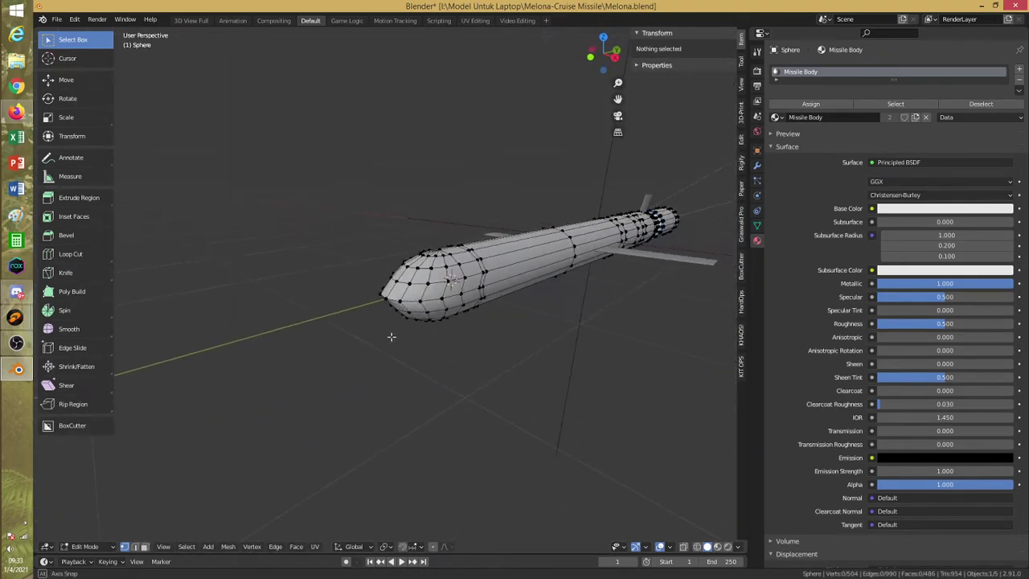
pyautogui.keyDown('alt'); pyautogui.moveTo(397, 336); pyautogui.dragTo(344, 318); pyautogui.keyUp('alt')
pyautogui.scroll(3, 413, 328)
pyautogui.hotkey('ctrl', 'z')
pyautogui.hotkey('ctrl', 'z')
pyautogui.press('a')
pyautogui.press('a')
pyautogui.press('a')
# Save the file and return the missile body to Object Mode
pyautogui.moveTo(343, 318); pyautogui.dragTo(379, 311, button='middle')
pyautogui.hotkey('ctrl', 's')
pyautogui.scroll(-8, 389, 346)
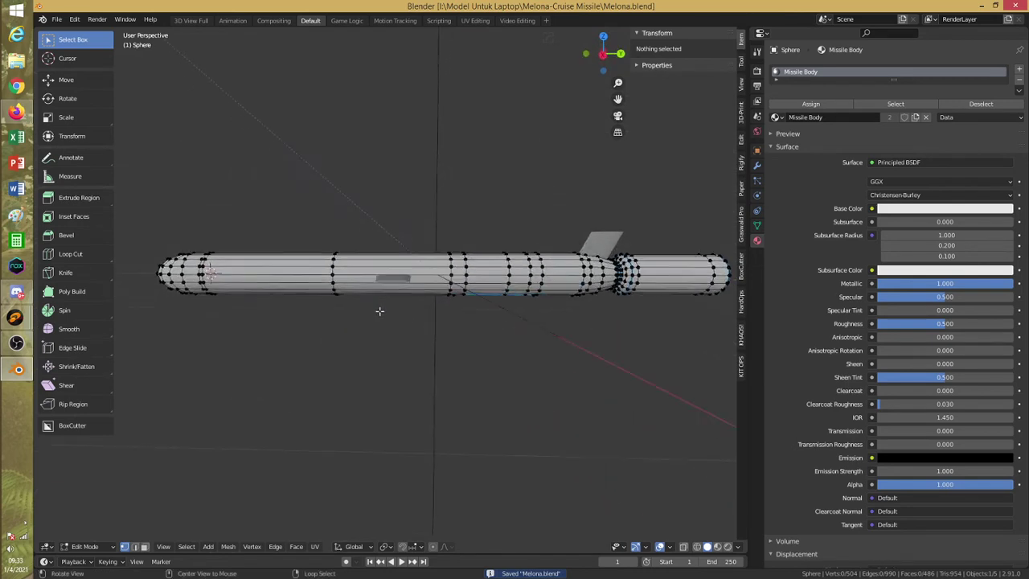
pyautogui.click(97, 546)
pyautogui.click(88, 539)
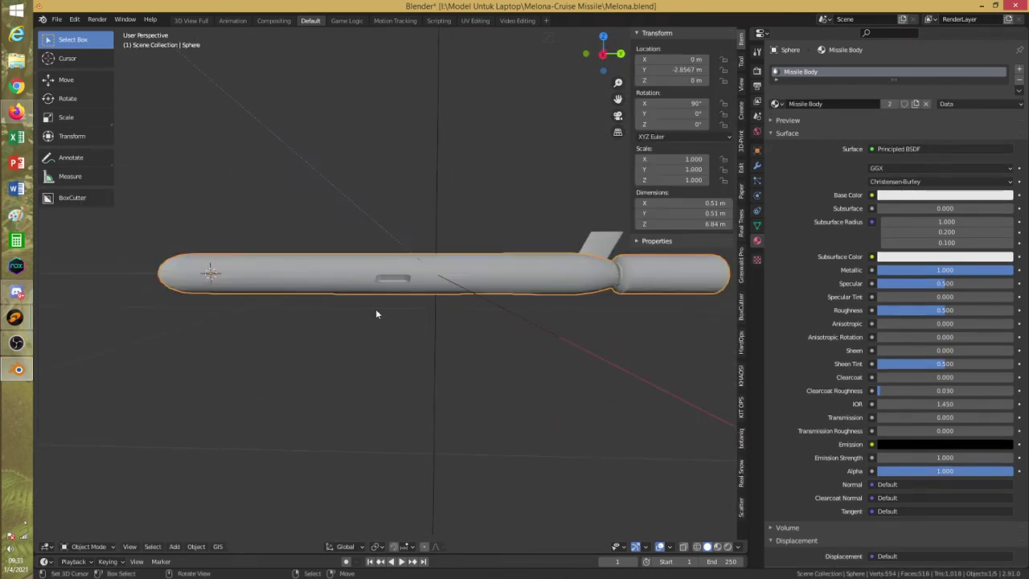
# Move the wing up along Z to about -0.0047 m and switch the viewport to wireframe display
pyautogui.click(392, 277)
pyautogui.press('g')
pyautogui.press('z')
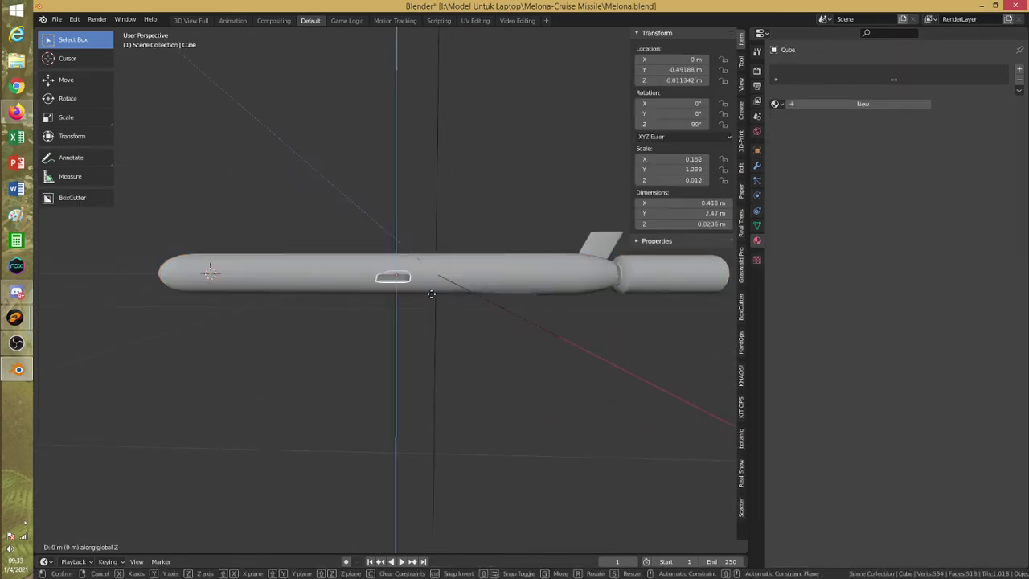
pyautogui.click(429, 293)
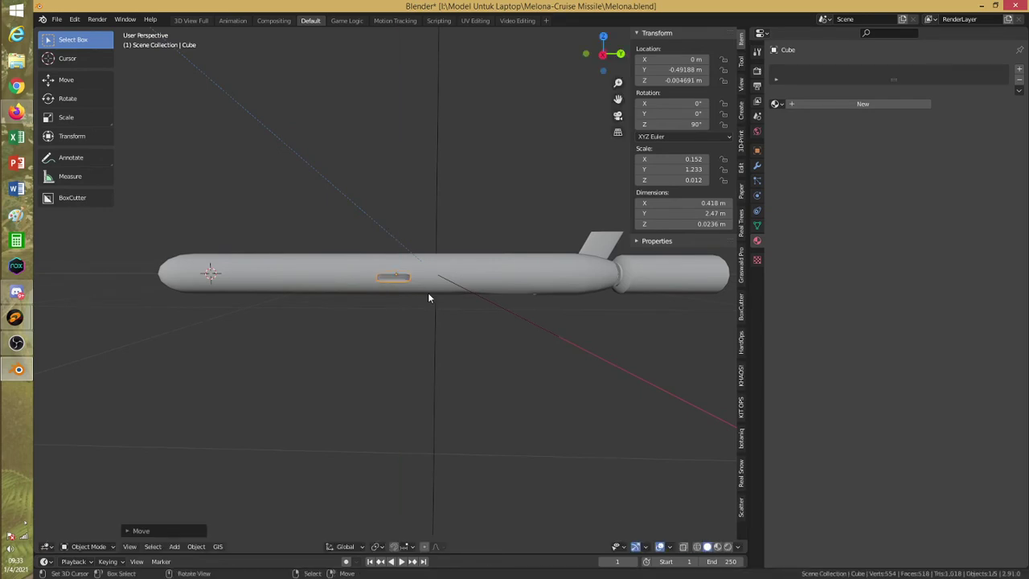
pyautogui.hotkey('shift', 'z')
pyautogui.moveTo(428, 293); pyautogui.dragTo(474, 412, button='middle')
pyautogui.press('r')
pyautogui.press('z')
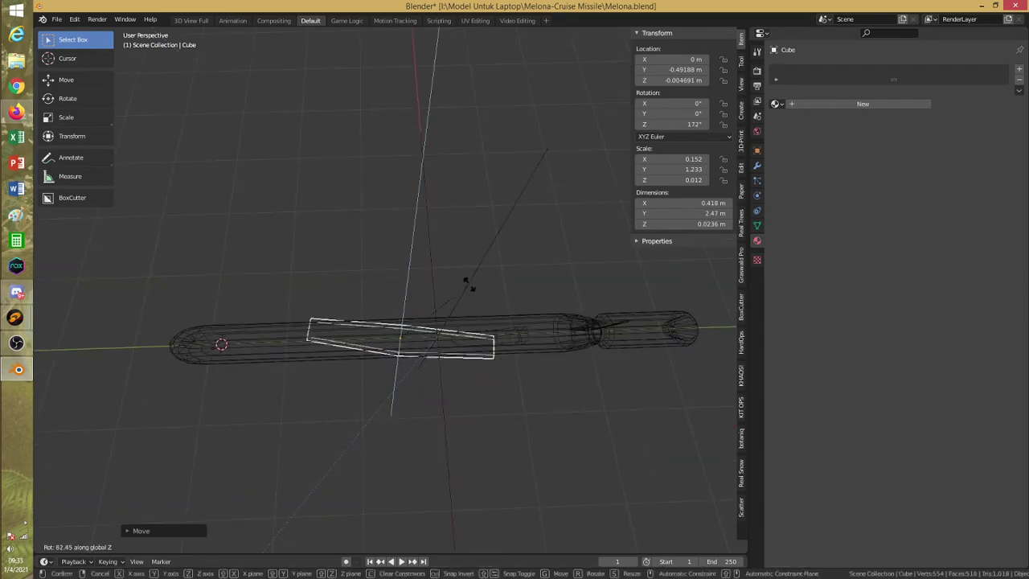
pyautogui.press('Escape')
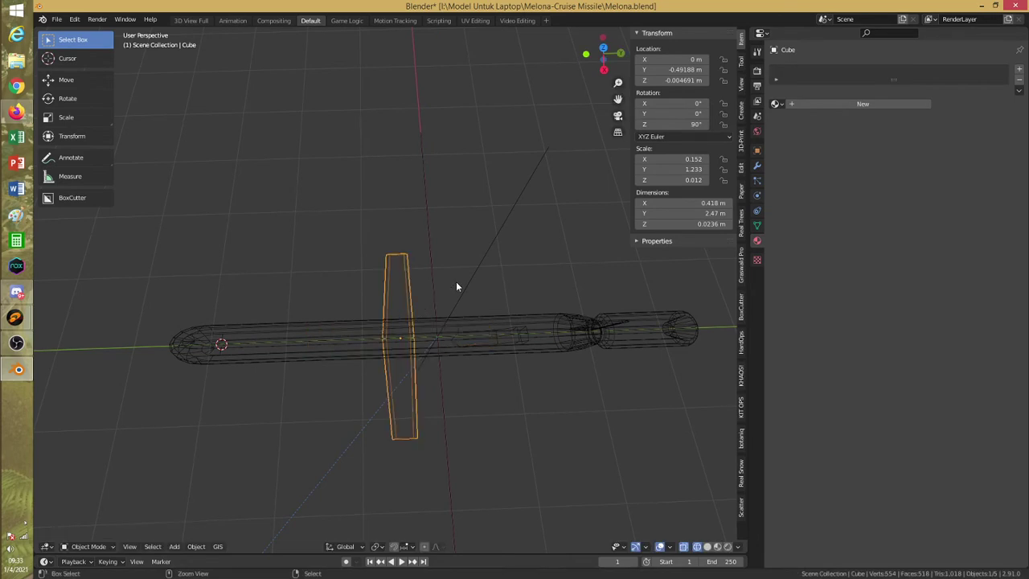
# Open the wing in Edit Mode in the top orthographic view with all its vertices selected
pyautogui.press('KP_7')
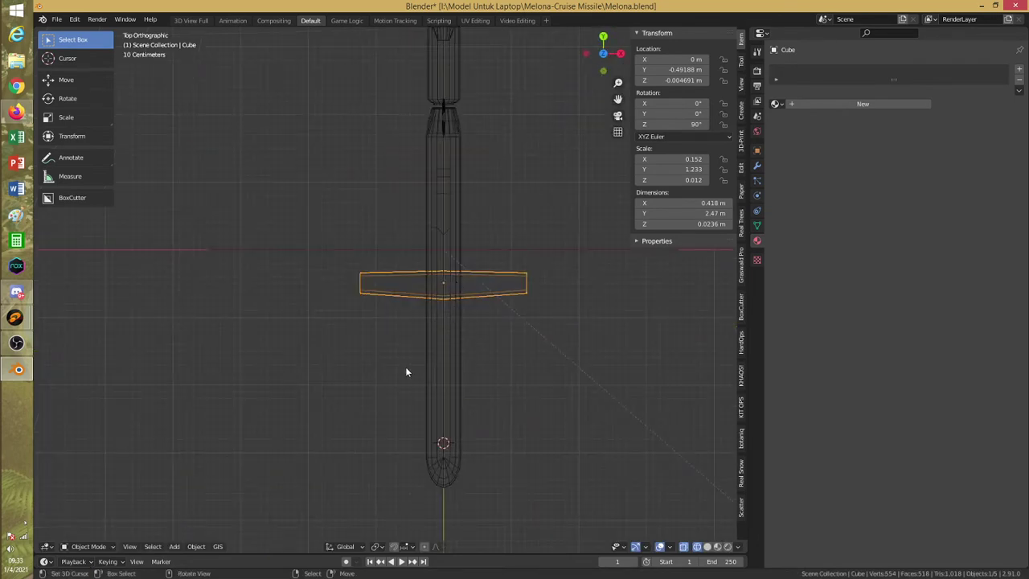
pyautogui.click(88, 547)
pyautogui.click(81, 526)
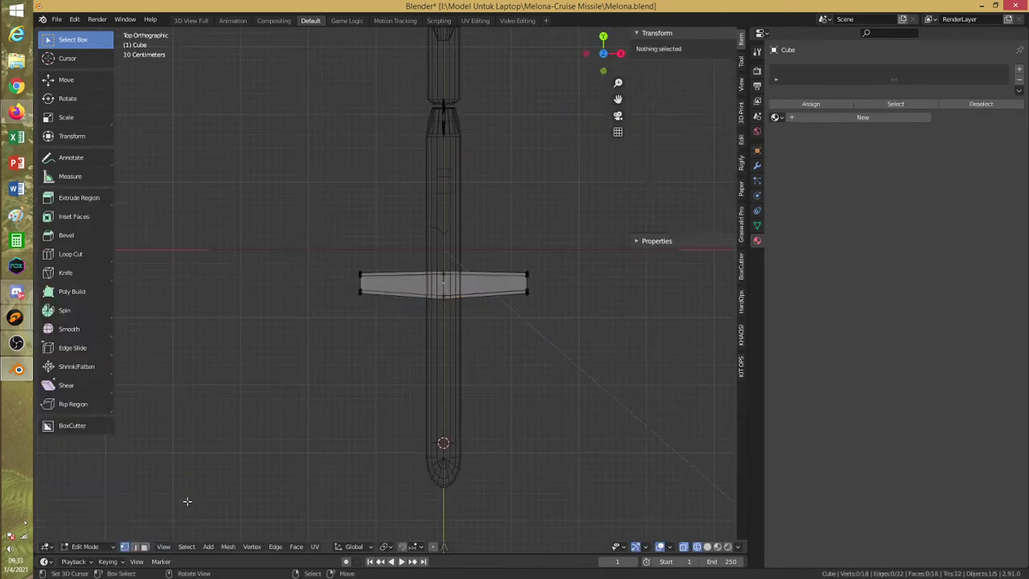
pyautogui.press('a')
# Try scaling the whole wing along the X axis and undo it
pyautogui.press('s')
pyautogui.press('x')
pyautogui.click(507, 390)
pyautogui.hotkey('ctrl', 'z')
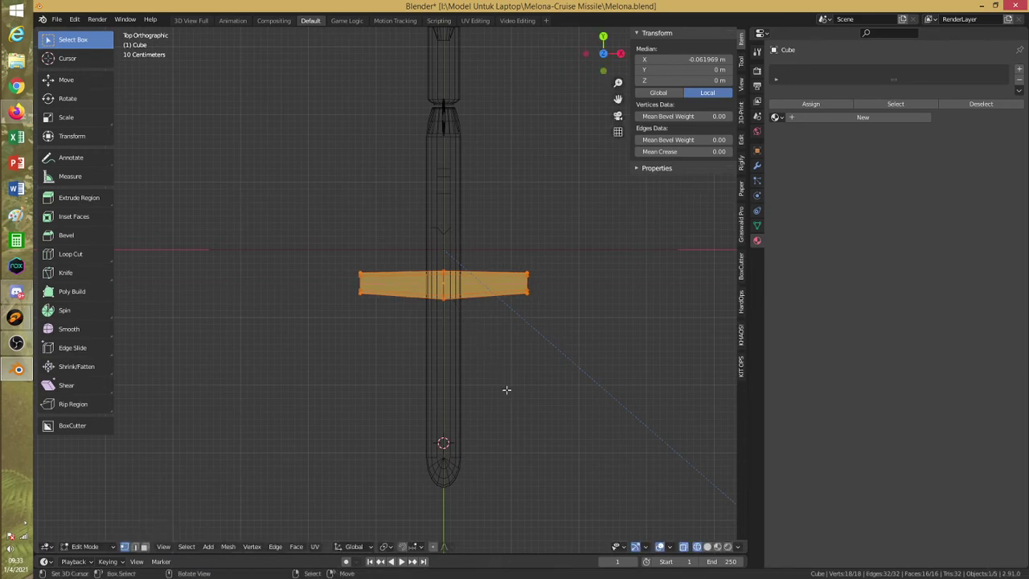
# Scale the whole wing along the Y axis to a chord of about 0.371 m and return to Object Mode
pyautogui.press('s')
pyautogui.press('y')
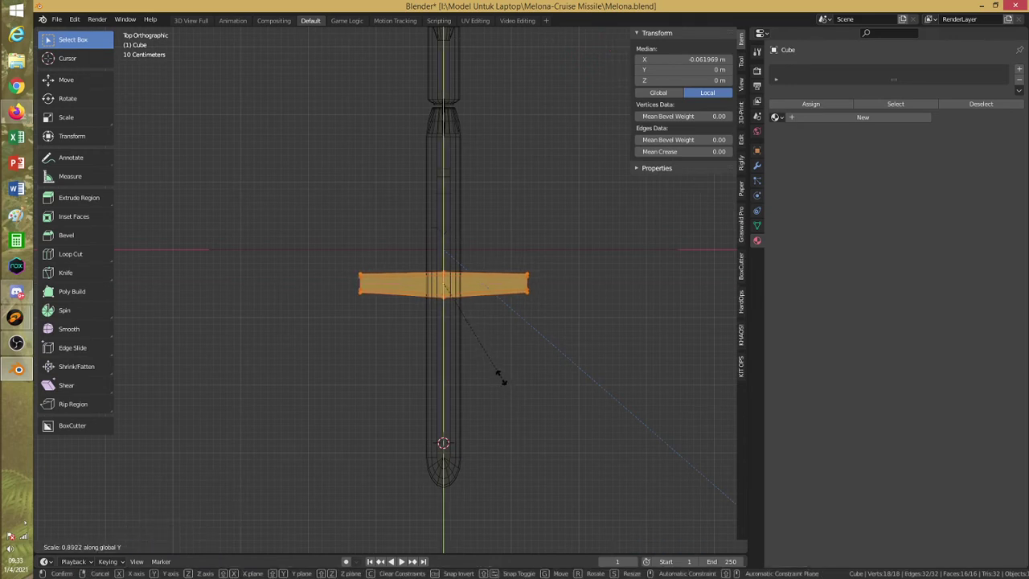
pyautogui.click(499, 375)
pyautogui.click(347, 409)
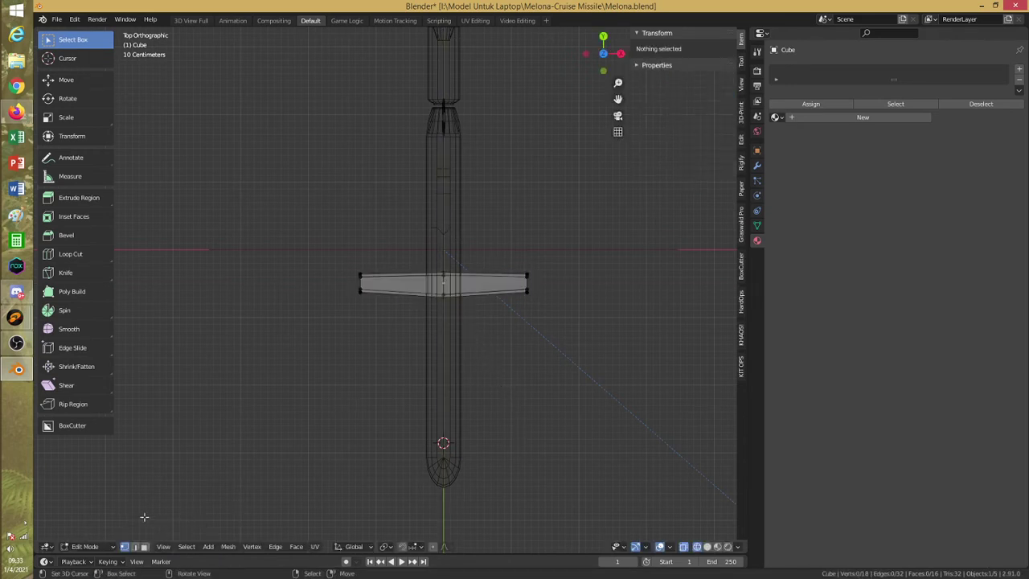
pyautogui.click(111, 546)
pyautogui.click(90, 534)
# Try rotating the wing 90° about Z and undo the rotation
pyautogui.write('r')
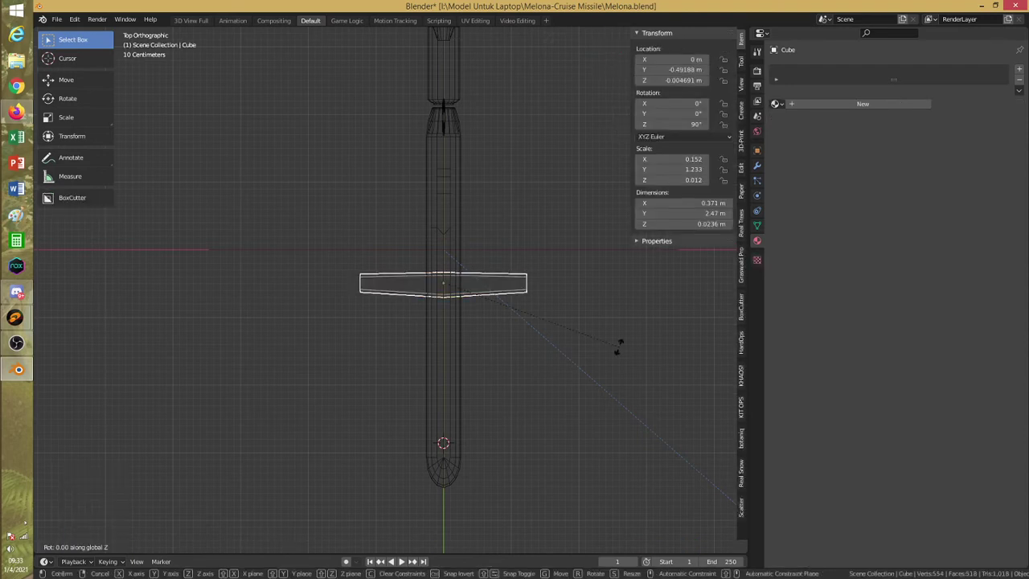
pyautogui.write('90')
pyautogui.click(619, 347)
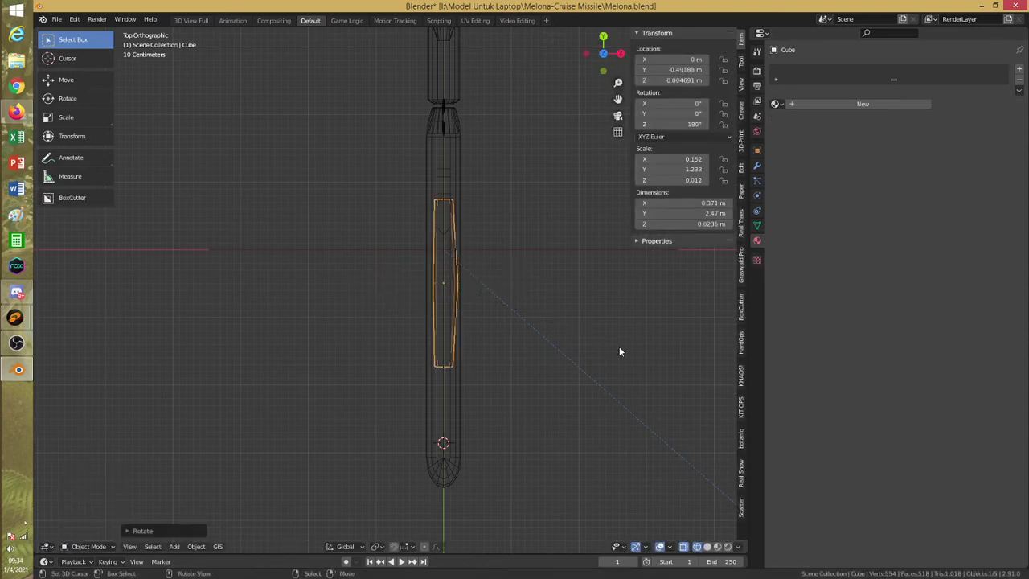
pyautogui.hotkey('shift', 'z')
pyautogui.hotkey('shift', 'z')
pyautogui.hotkey('ctrl', 'z')
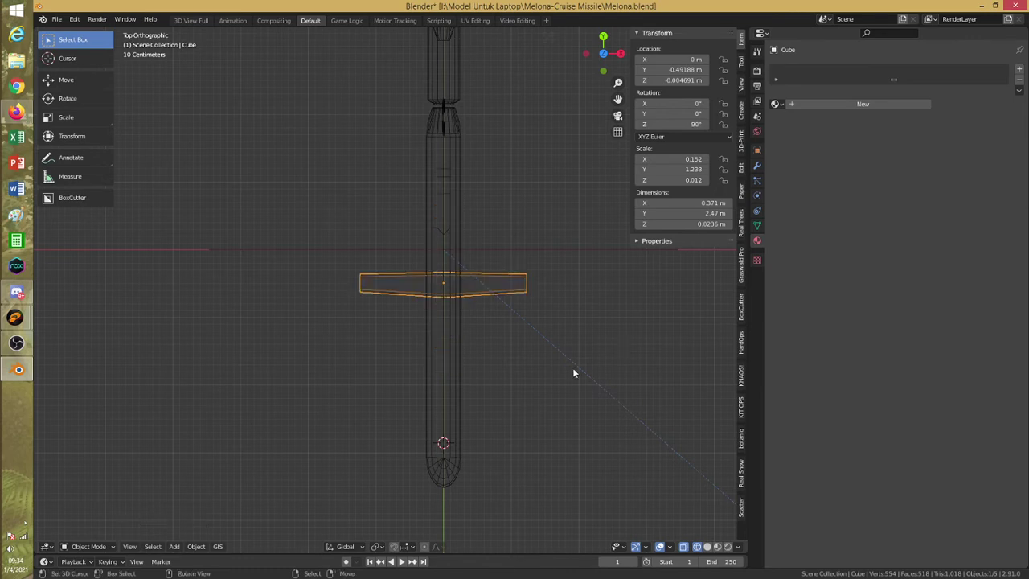
# Set the wing's origin to its geometry, save the file and return the viewport to solid display
pyautogui.click(195, 547)
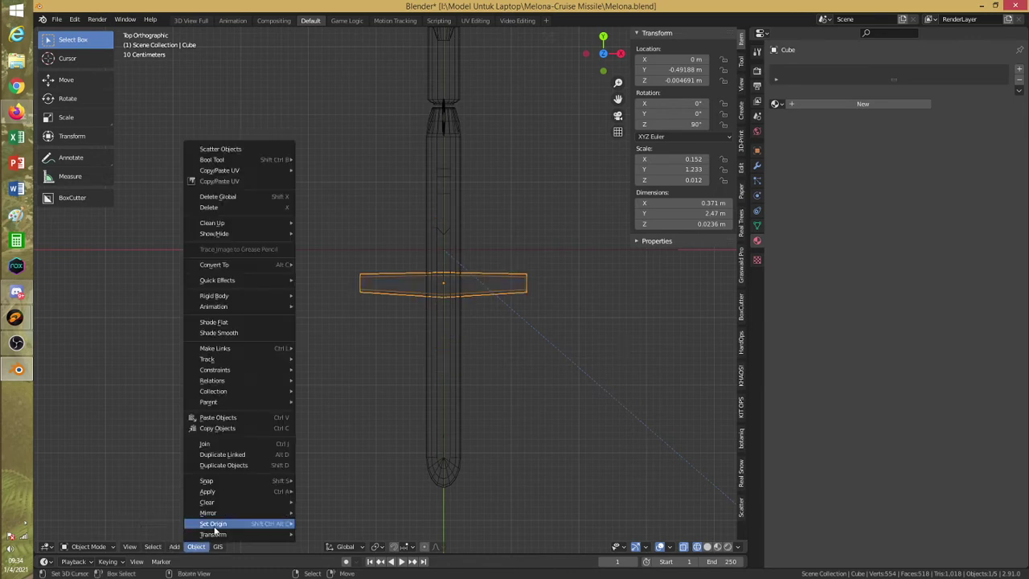
pyautogui.moveTo(230, 527)
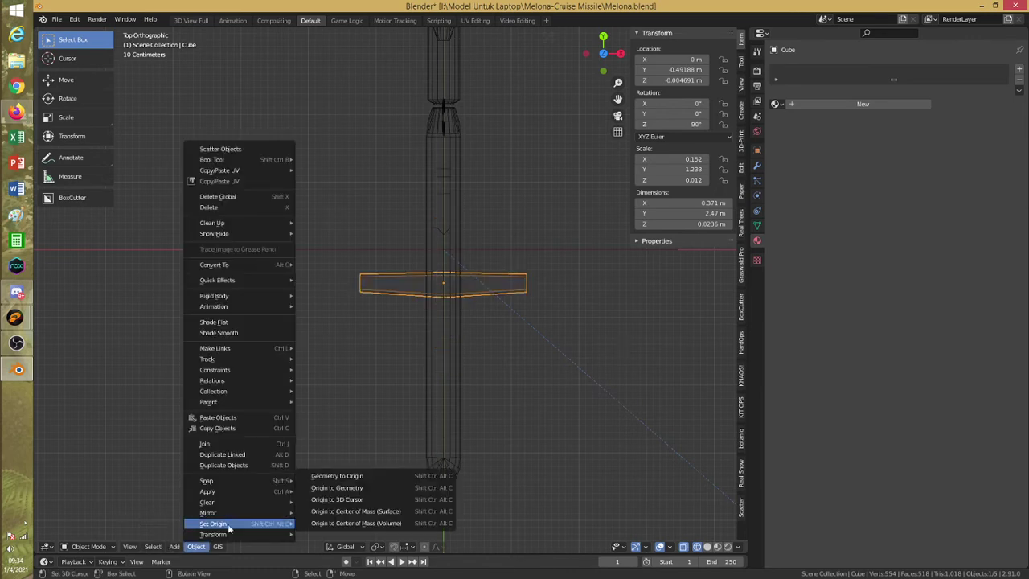
pyautogui.click(338, 491)
pyautogui.moveTo(538, 330)
pyautogui.mouseDown(button='middle')
pyautogui.moveTo(452, 341)
pyautogui.moveTo(395, 335)
pyautogui.moveTo(454, 335)
pyautogui.moveTo(415, 322)
pyautogui.mouseUp(button='middle')
pyautogui.hotkey('shift', 'z')
pyautogui.hotkey('shift', 'z')
pyautogui.hotkey('ctrl', 's')
pyautogui.hotkey('shift', 'z')
# Select the tail fin and open it in Edit Mode with its open tip in view
pyautogui.click(474, 248)
pyautogui.moveTo(474, 248); pyautogui.dragTo(459, 267, button='middle')
pyautogui.scroll(4, 459, 267)
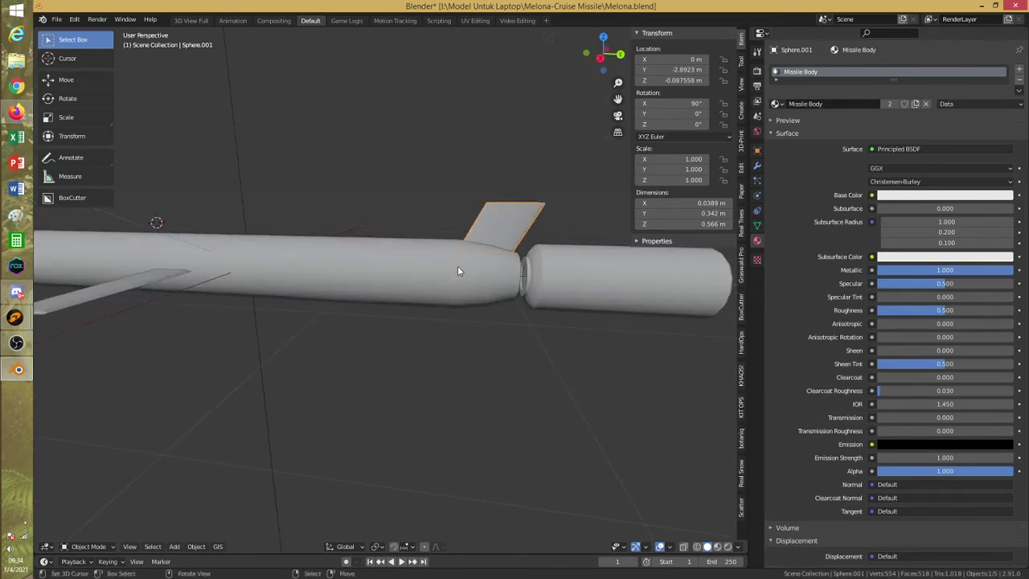
pyautogui.moveTo(458, 271); pyautogui.dragTo(366, 312, button='middle')
pyautogui.click(102, 539)
pyautogui.click(80, 526)
# Fill the tail fin's open tip with faces between opposite vertices, from the leading edge past the middle
pyautogui.click(367, 308)
pyautogui.press('f')
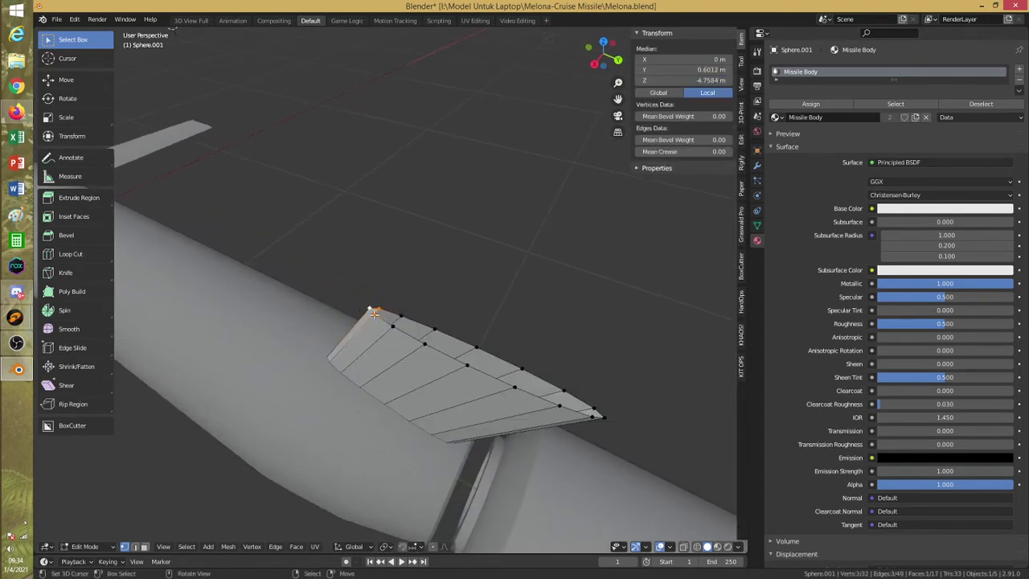
pyautogui.press('f')
pyautogui.rightClick(393, 328)
pyautogui.keyDown('shift'); pyautogui.rightClick(401, 317); pyautogui.keyUp('shift')
pyautogui.keyDown('shift'); pyautogui.rightClick(435, 330); pyautogui.keyUp('shift')
pyautogui.keyDown('shift'); pyautogui.rightClick(425, 345); pyautogui.keyUp('shift')
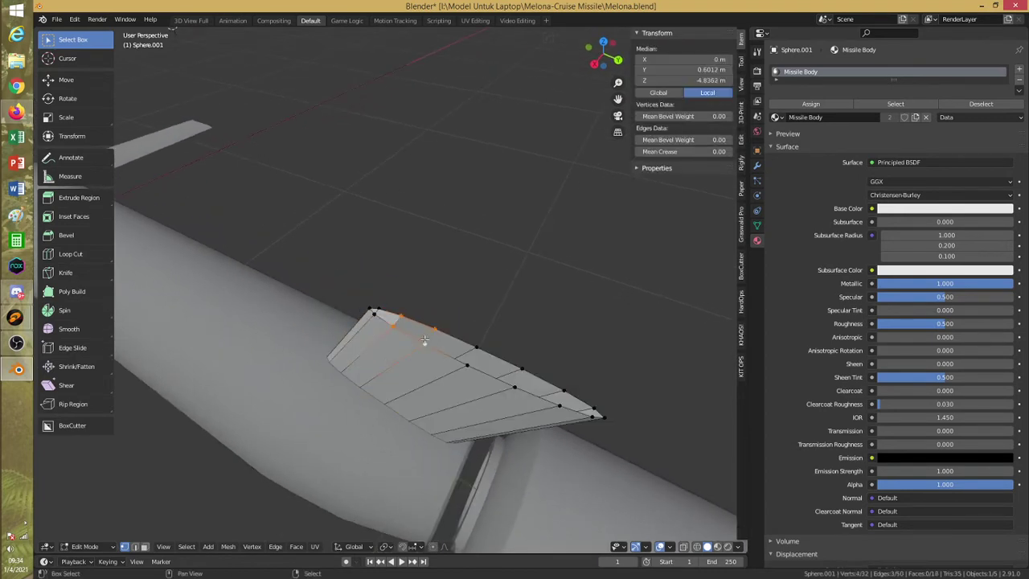
pyautogui.press('f')
pyautogui.rightClick(425, 345)
pyautogui.keyDown('shift'); pyautogui.rightClick(435, 331); pyautogui.keyUp('shift')
pyautogui.press('f')
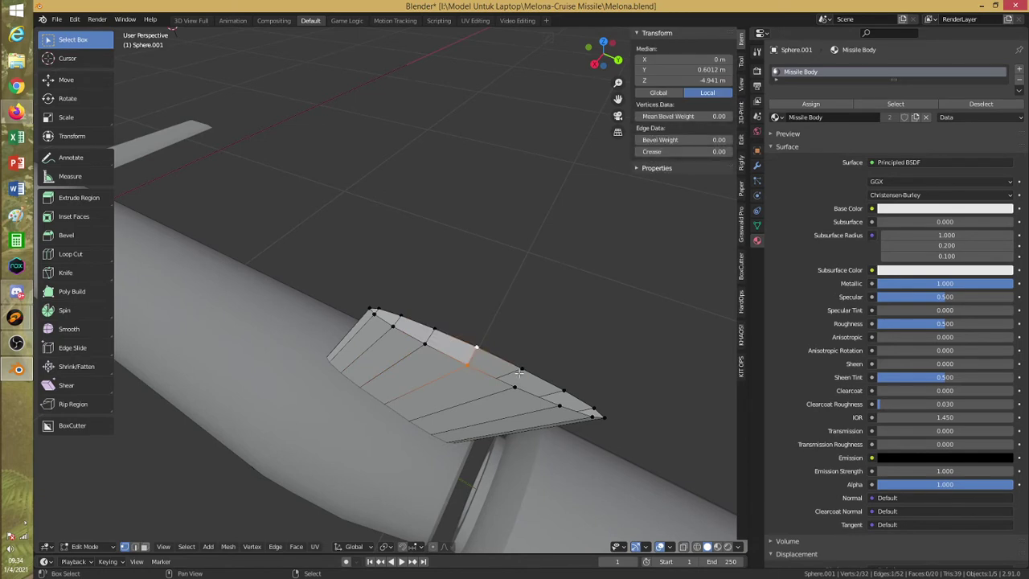
pyautogui.press('f')
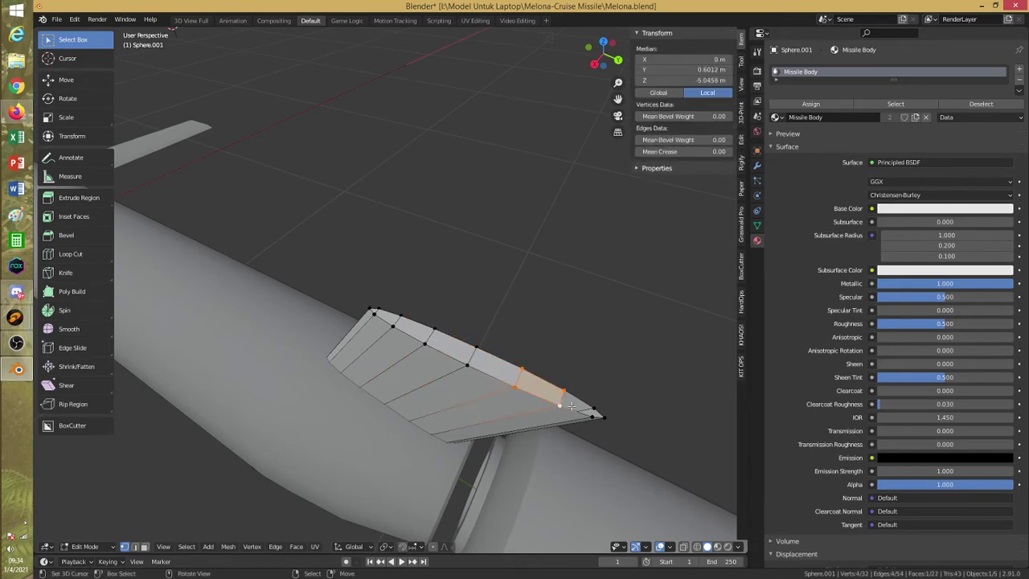
# Fill the remaining gaps at the trailing end of the tail fin's tip with faces
pyautogui.rightClick(564, 405)
pyautogui.keyDown('shift'); pyautogui.rightClick(565, 392); pyautogui.keyUp('shift')
pyautogui.press('f')
pyautogui.hotkey('alt', 'a')
pyautogui.rightClick(590, 416)
pyautogui.keyDown('shift'); pyautogui.rightClick(594, 409); pyautogui.keyUp('shift')
pyautogui.keyDown('shift'); pyautogui.rightClick(604, 417); pyautogui.keyUp('shift')
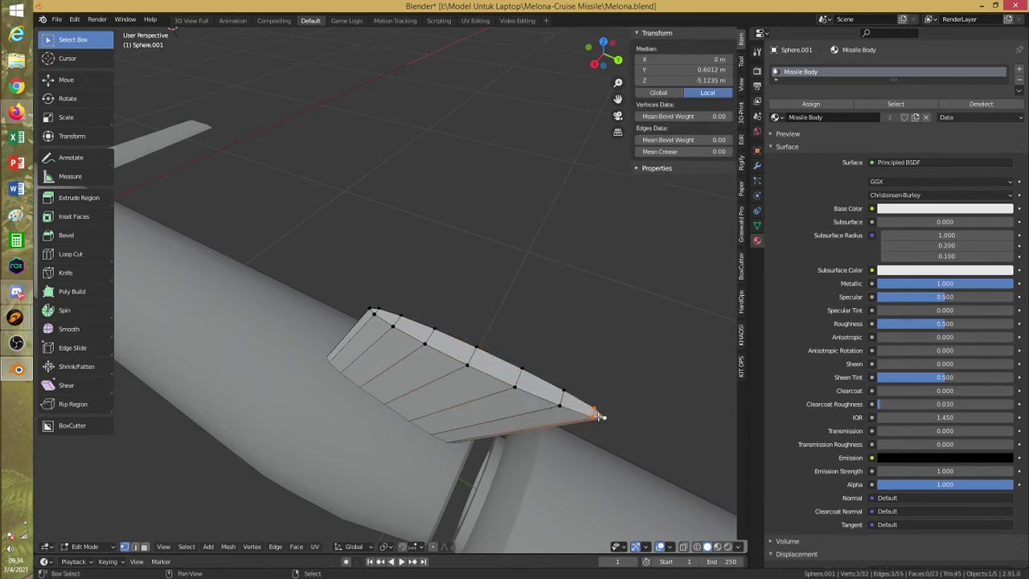
pyautogui.press('f')
pyautogui.hotkey('alt', 'a')
# Add a loop cut around the tail fin and slide it down close to the fin's root
pyautogui.scroll(-5, 450, 386)
pyautogui.moveTo(443, 383); pyautogui.dragTo(433, 289, button='middle')
pyautogui.press('a')
pyautogui.hotkey('alt', 'a')
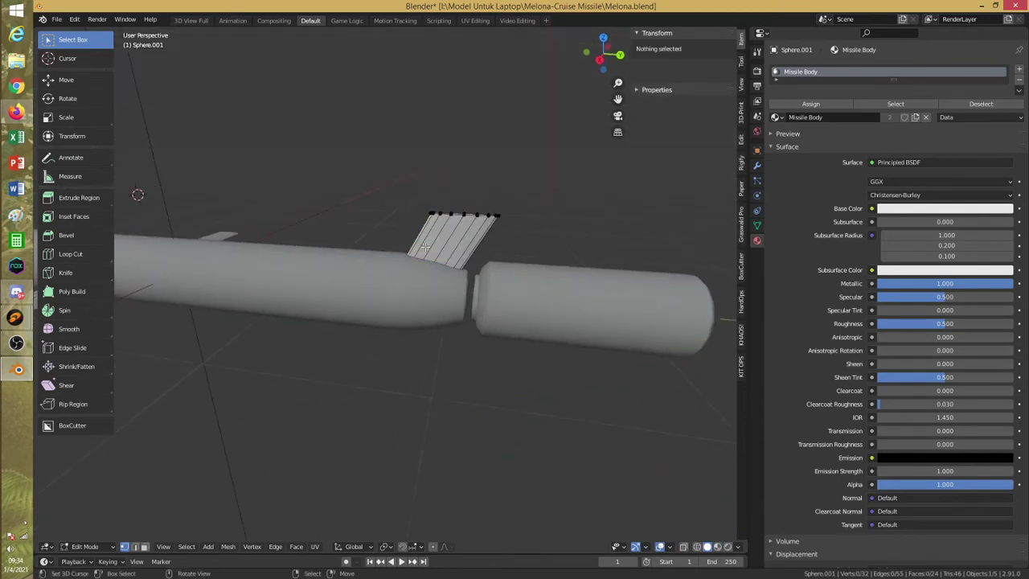
pyautogui.hotkey('ctrl', 'r')
pyautogui.click(430, 246)
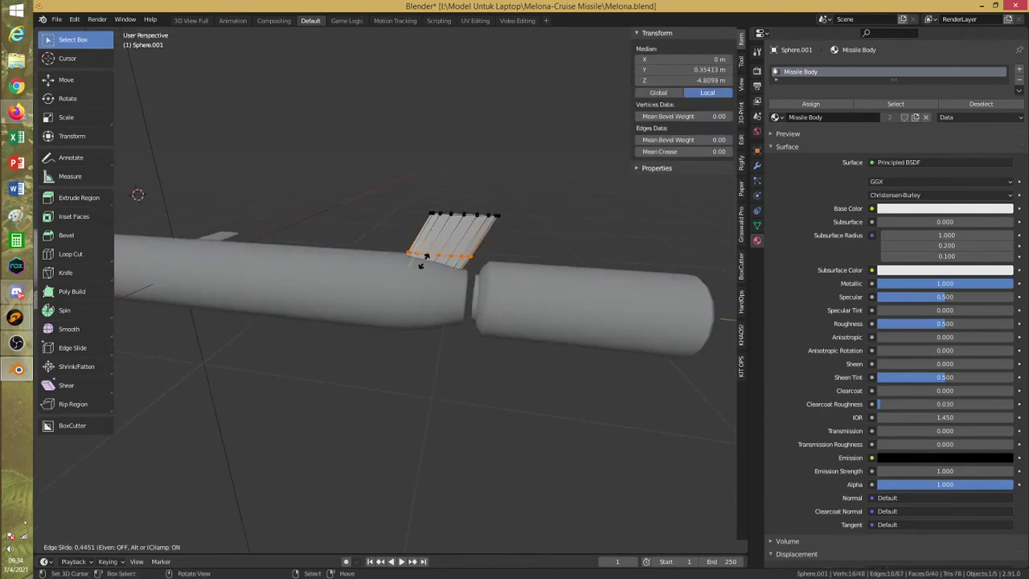
pyautogui.click(419, 266)
pyautogui.hotkey('alt', 'a')
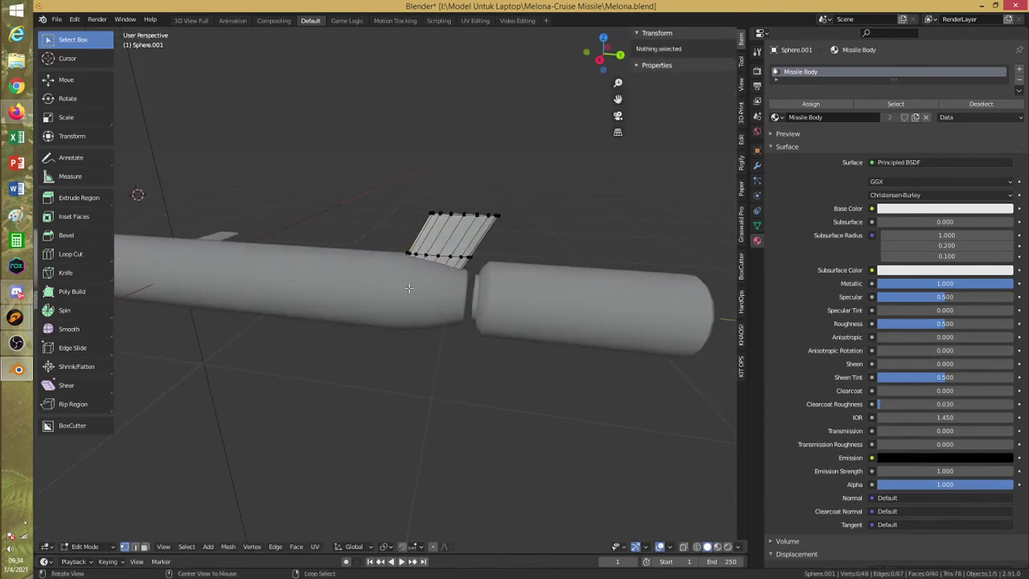
# Scale the whole tail fin along the X axis to a thickness of about 0.0184 m
pyautogui.keyDown('alt'); pyautogui.moveTo(409, 288); pyautogui.dragTo(301, 292); pyautogui.keyUp('alt')
pyautogui.keyDown('alt'); pyautogui.moveTo(434, 261); pyautogui.dragTo(400, 286); pyautogui.keyUp('alt')
pyautogui.press('a')
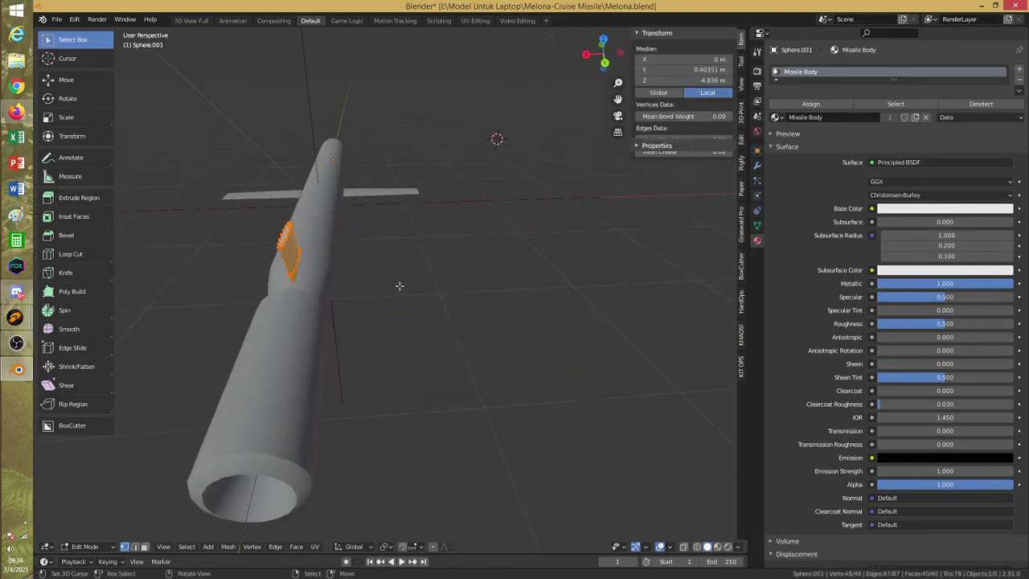
pyautogui.press('s')
pyautogui.press('x')
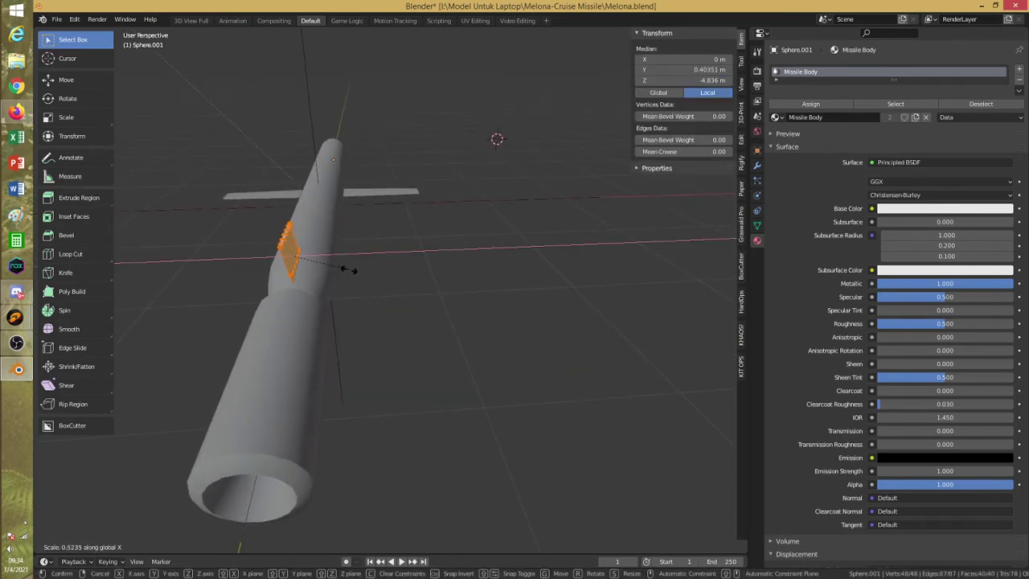
pyautogui.click(348, 269)
pyautogui.hotkey('alt', 'a')
# Return the tail fin to Object Mode and save the file
pyautogui.moveTo(348, 269); pyautogui.dragTo(400, 307, button='middle')
pyautogui.hotkey('ctrl', 's')
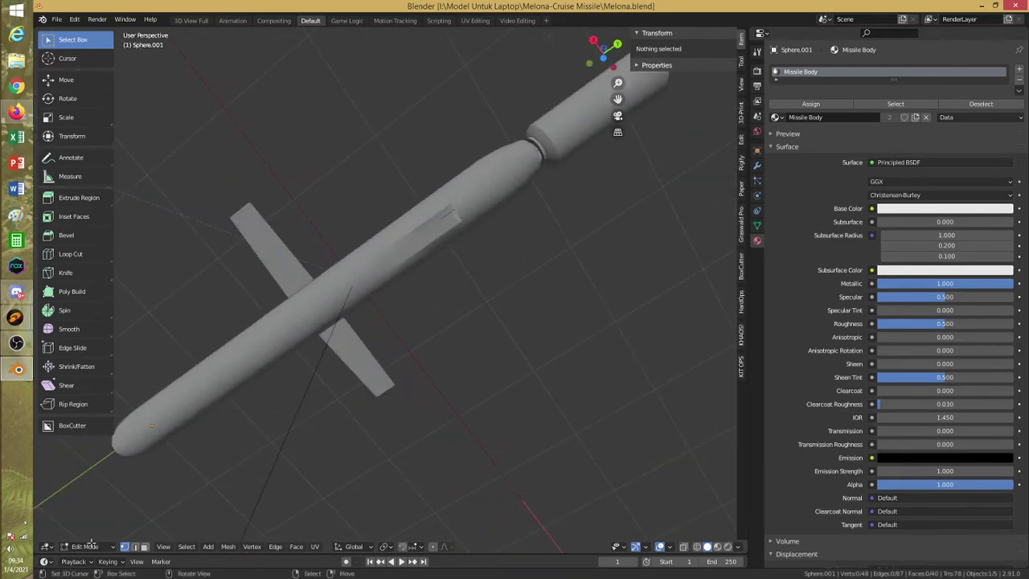
pyautogui.click(81, 548)
pyautogui.click(82, 537)
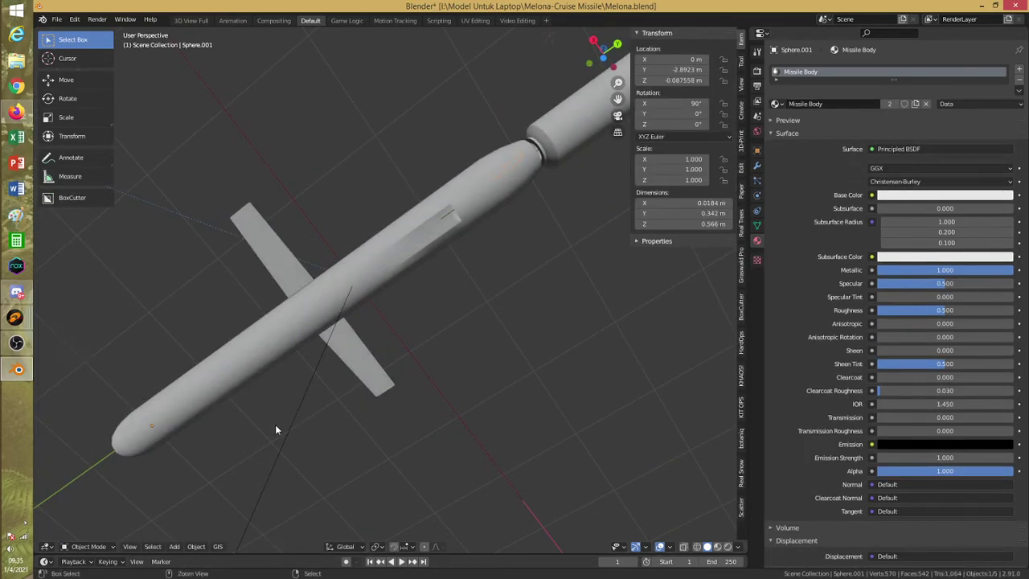
pyautogui.hotkey('ctrl', 's')
# Open the missile body in Edit Mode with the intake on its underside in close view
pyautogui.click(380, 303)
pyautogui.click(349, 287)
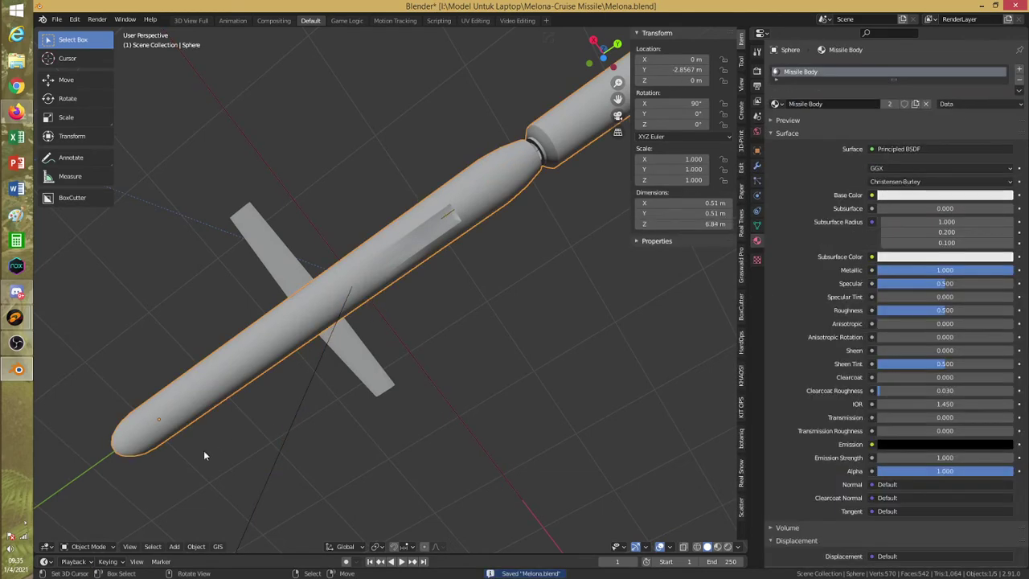
pyautogui.click(107, 549)
pyautogui.click(98, 524)
pyautogui.moveTo(499, 231); pyautogui.dragTo(494, 252, button='middle')
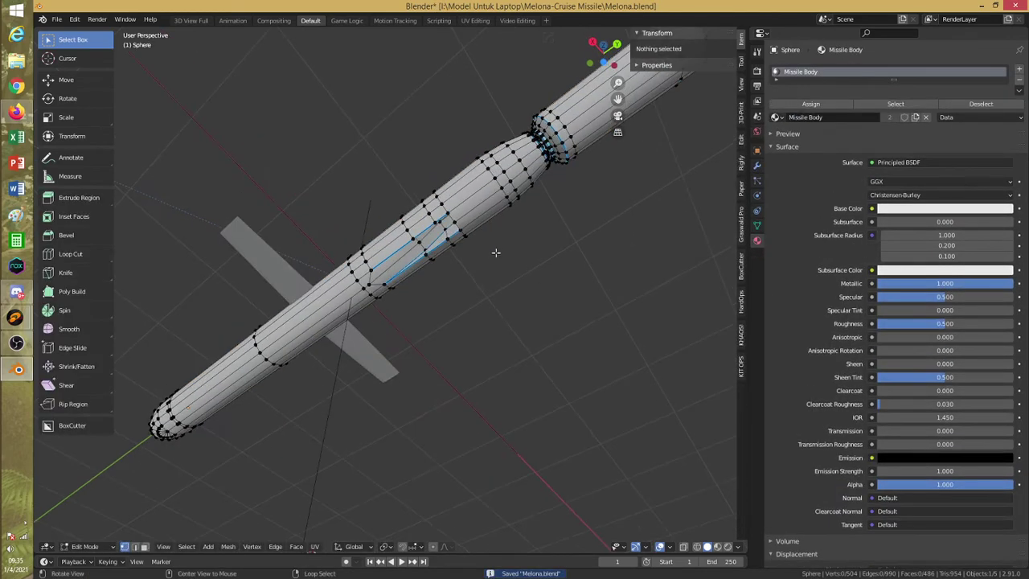
pyautogui.scroll(2, 467, 263)
pyautogui.scroll(2, 467, 263)
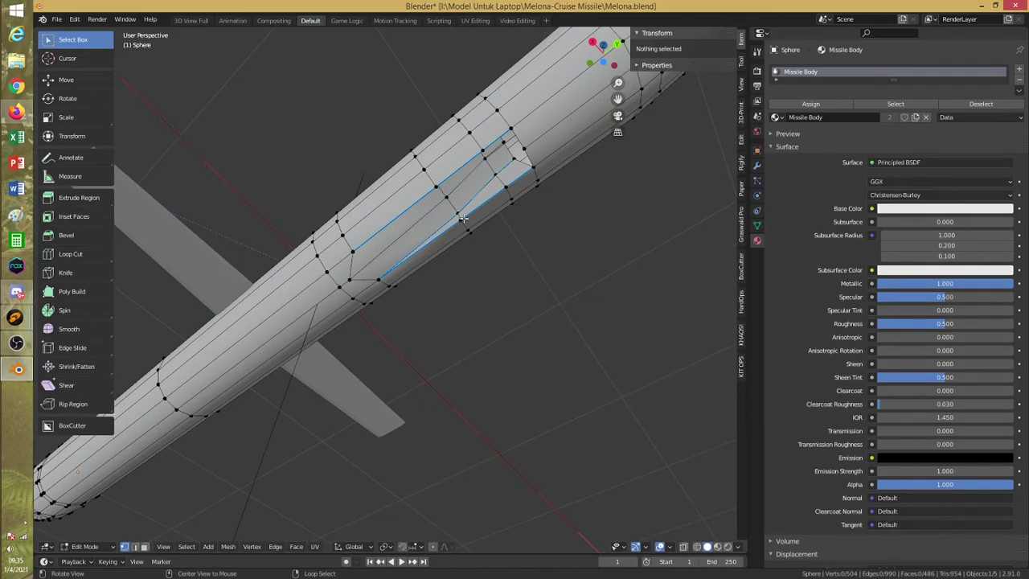
# Try bevelling the intake's long side edges with two segments and undo it
pyautogui.keyDown('alt'); pyautogui.click(463, 219); pyautogui.keyUp('alt')
pyautogui.hotkey('ctrl', 'b')
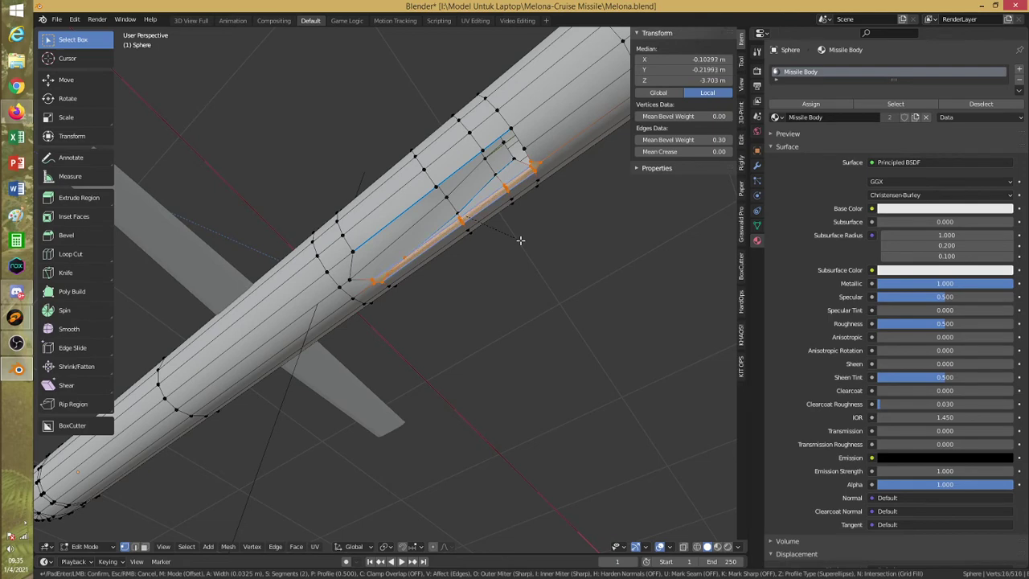
pyautogui.click(478, 194)
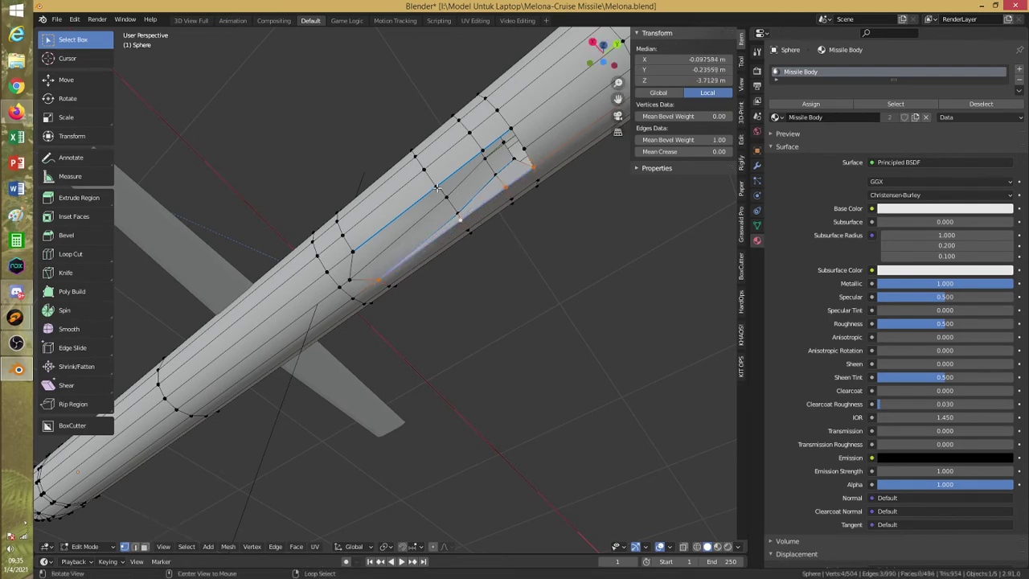
pyautogui.moveTo(533, 224); pyautogui.dragTo(507, 259, button='middle')
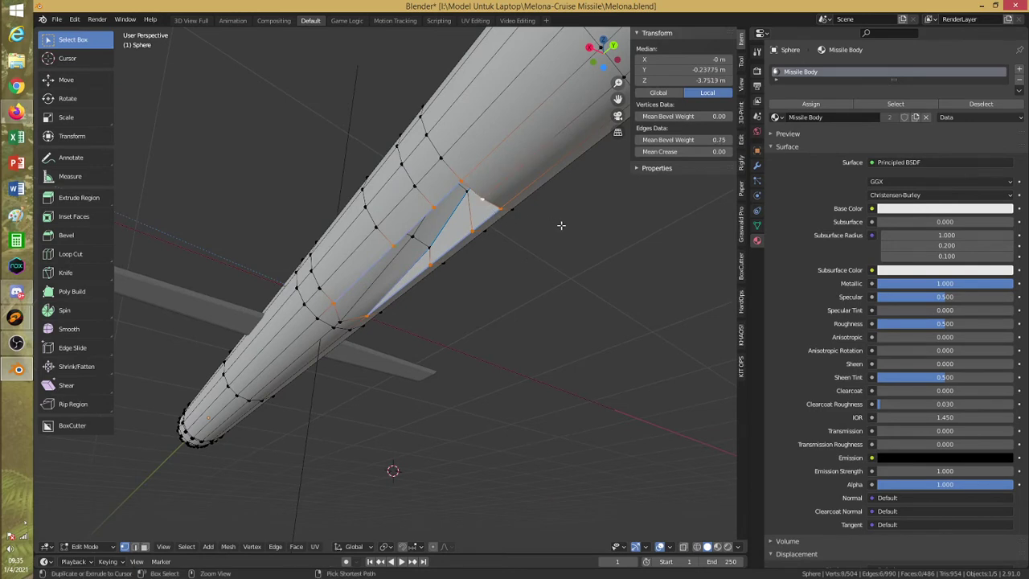
pyautogui.hotkey('ctrl', 'b')
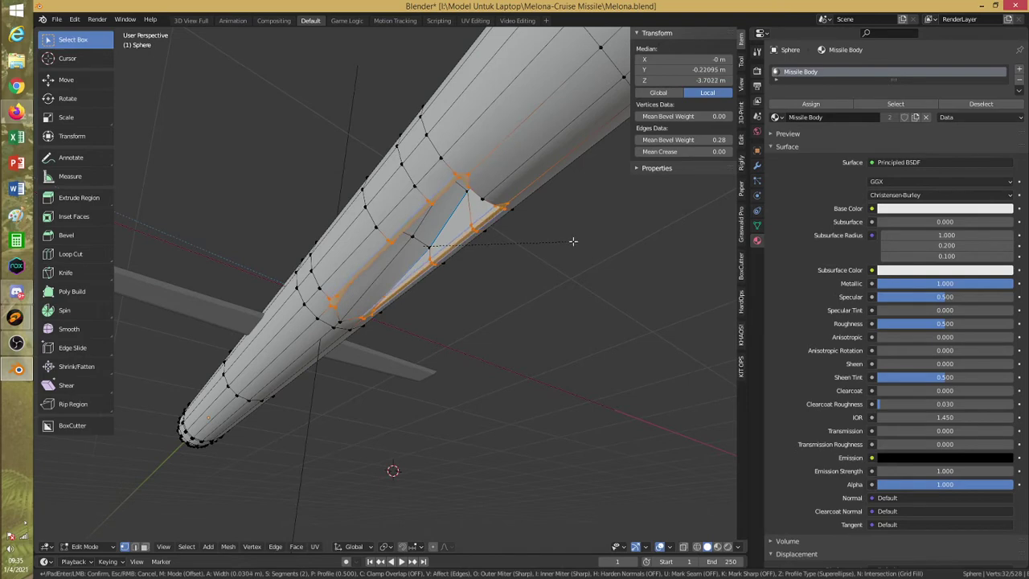
pyautogui.click(572, 240)
pyautogui.click(571, 239)
pyautogui.moveTo(321, 269); pyautogui.dragTo(395, 241, button='middle')
pyautogui.hotkey('ctrl', 'z')
pyautogui.hotkey('ctrl', 'z')
pyautogui.press('a')
pyautogui.press('a')
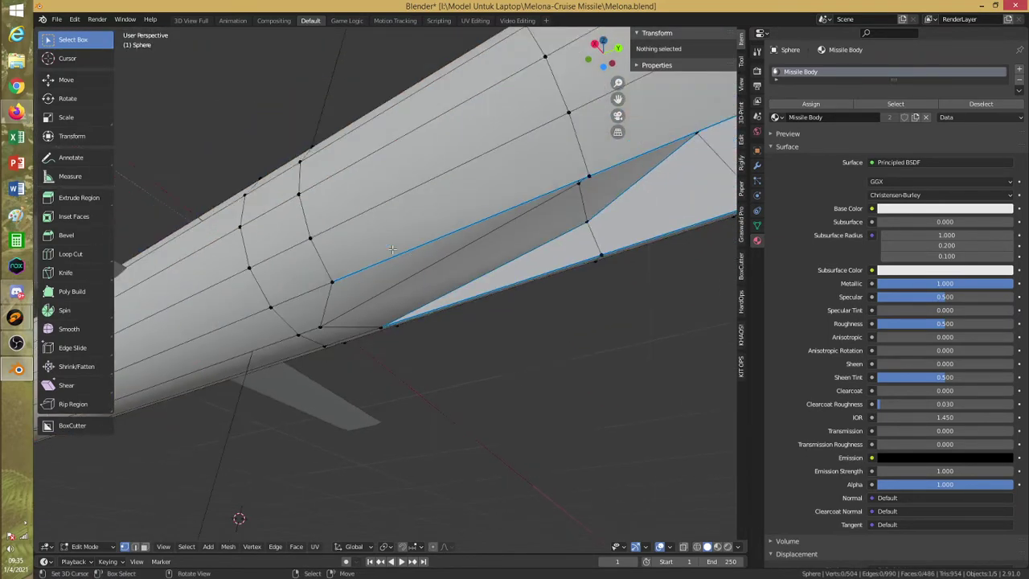
# Add a loop cut across the intake recess and slide it toward the recess's front end
pyautogui.moveTo(386, 283); pyautogui.dragTo(399, 234, button='middle')
pyautogui.hotkey('ctrl', 'r')
pyautogui.click(441, 184)
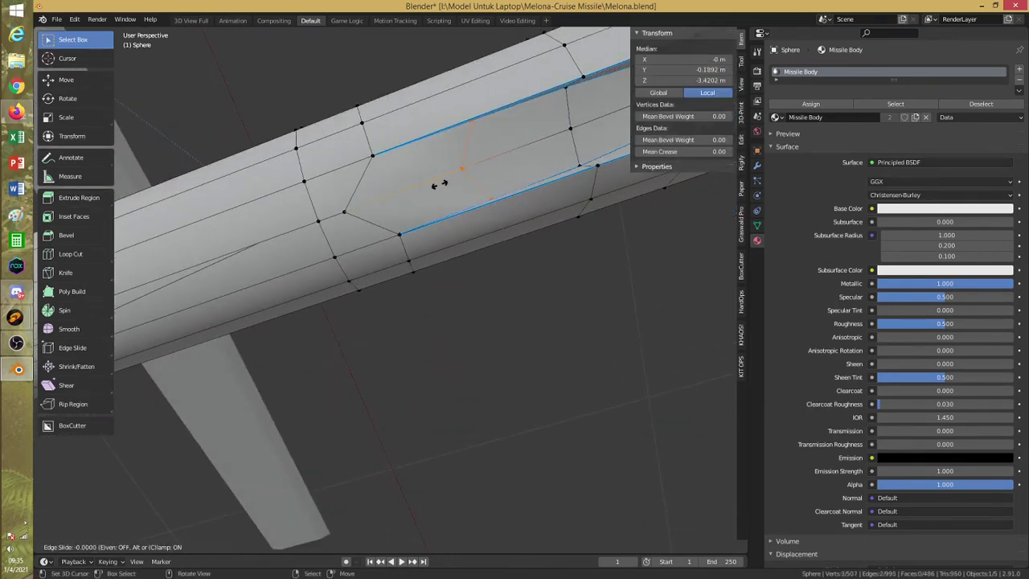
pyautogui.click(410, 190)
# Move the intake's new cross edges slightly along the Z axis and clear the selection
pyautogui.moveTo(413, 192); pyautogui.dragTo(439, 232, button='middle')
pyautogui.press('g')
pyautogui.press('z')
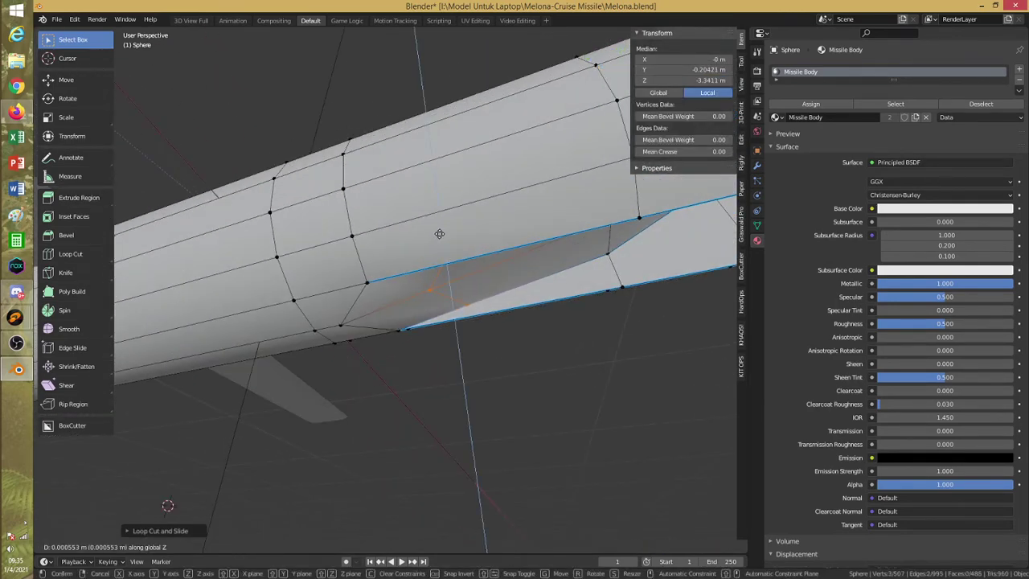
pyautogui.click(429, 240)
pyautogui.press('a')
pyautogui.press('a')
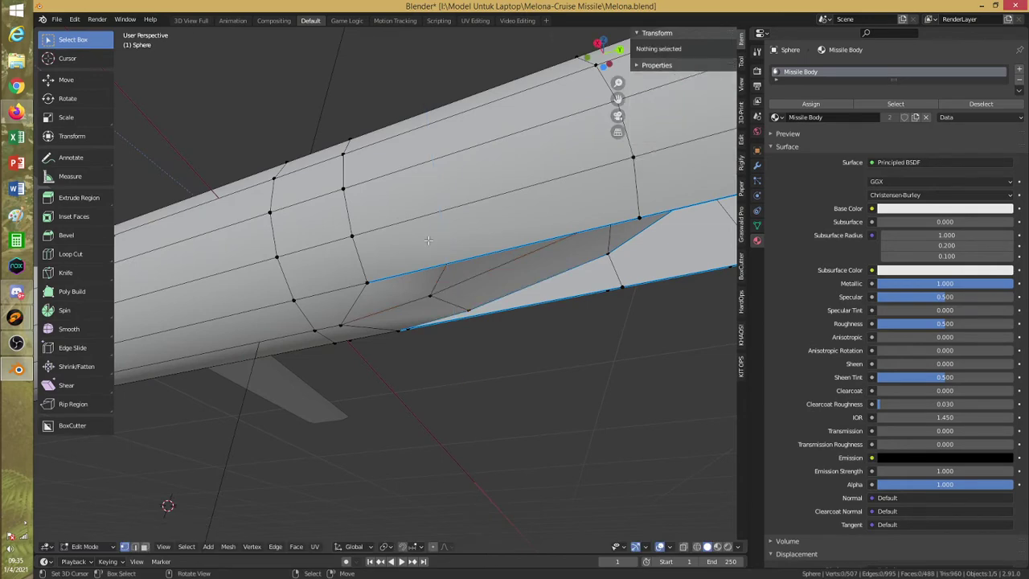
# In wireframe display, add an edge loop around the body's tapered rear section and scale it up slightly
pyautogui.hotkey('shift', 'z')
pyautogui.scroll(-3, 435, 235)
pyautogui.moveTo(439, 234)
pyautogui.mouseDown(button='middle')
pyautogui.moveTo(448, 288)
pyautogui.moveTo(448, 270)
pyautogui.moveTo(422, 261)
pyautogui.moveTo(438, 256)
pyautogui.mouseUp(button='middle')
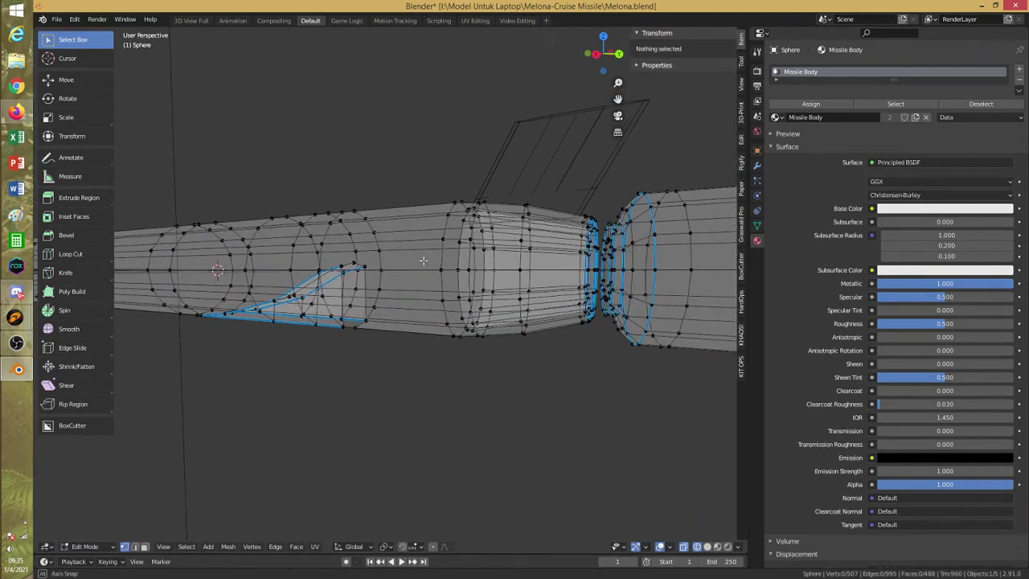
pyautogui.keyDown('alt'); pyautogui.click(467, 245); pyautogui.keyUp('alt')
pyautogui.press('g')
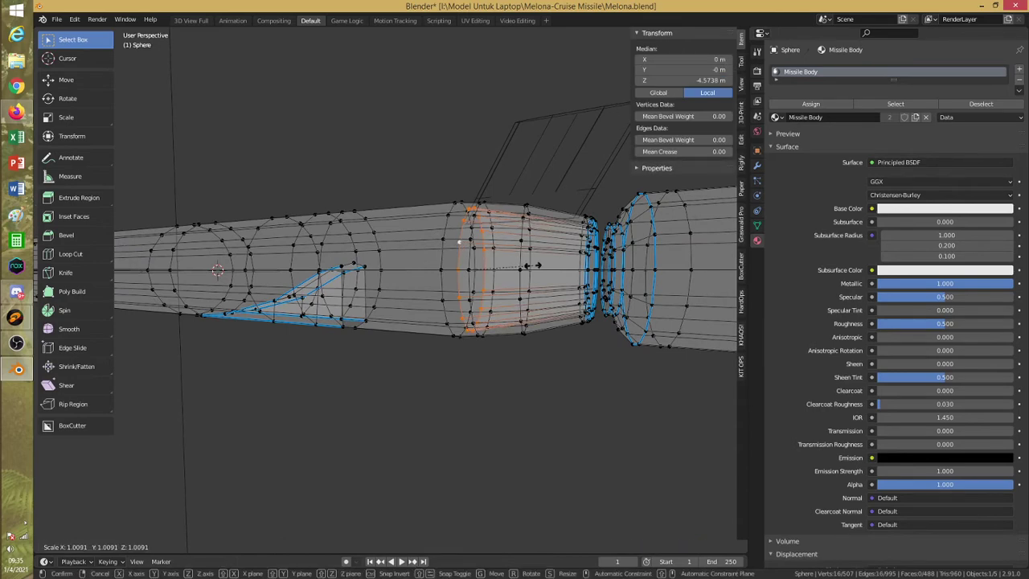
pyautogui.press('g')
pyautogui.click(551, 231)
pyautogui.press('s')
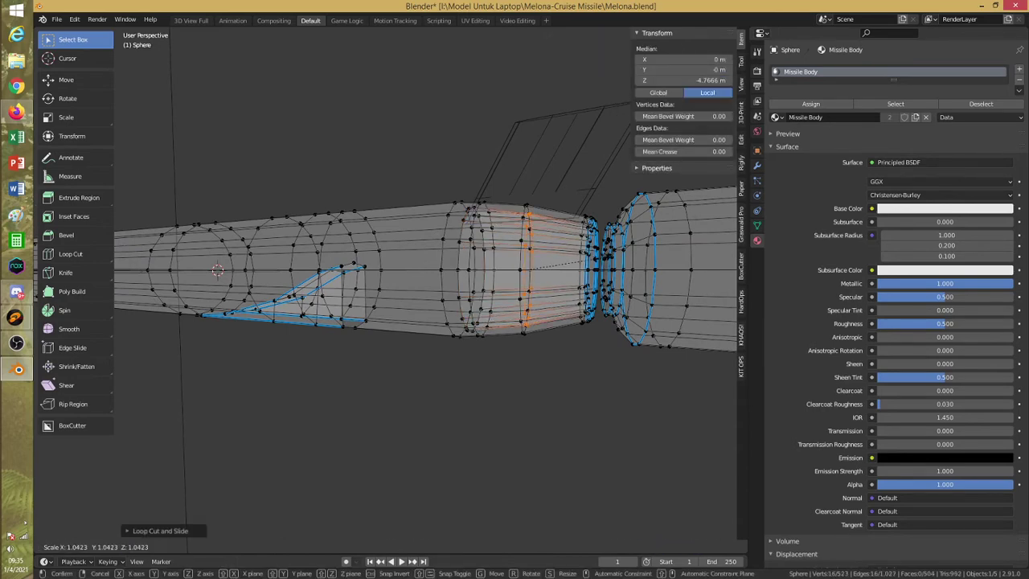
# Enlarge the new edge loop on the tapered section ahead of the tail by about 1.04 and clear the selection
pyautogui.click(601, 258)
pyautogui.press('a')
pyautogui.press('a')
pyautogui.press('a')
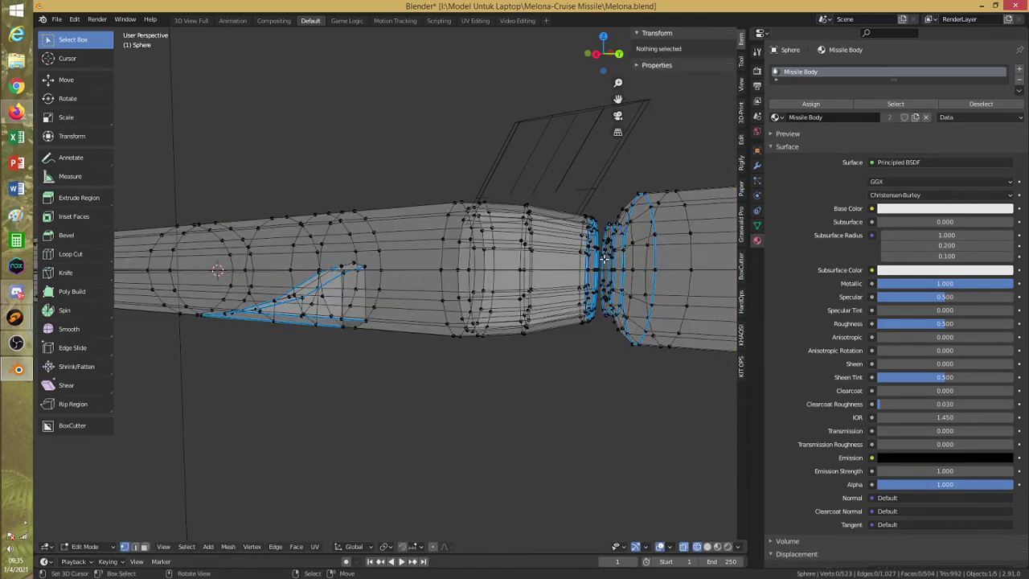
# Select the whole linked tail section behind the narrow joint and scale it down slightly
pyautogui.scroll(-5, 562, 270)
pyautogui.moveTo(551, 278); pyautogui.dragTo(644, 275, button='middle')
pyautogui.click(656, 277)
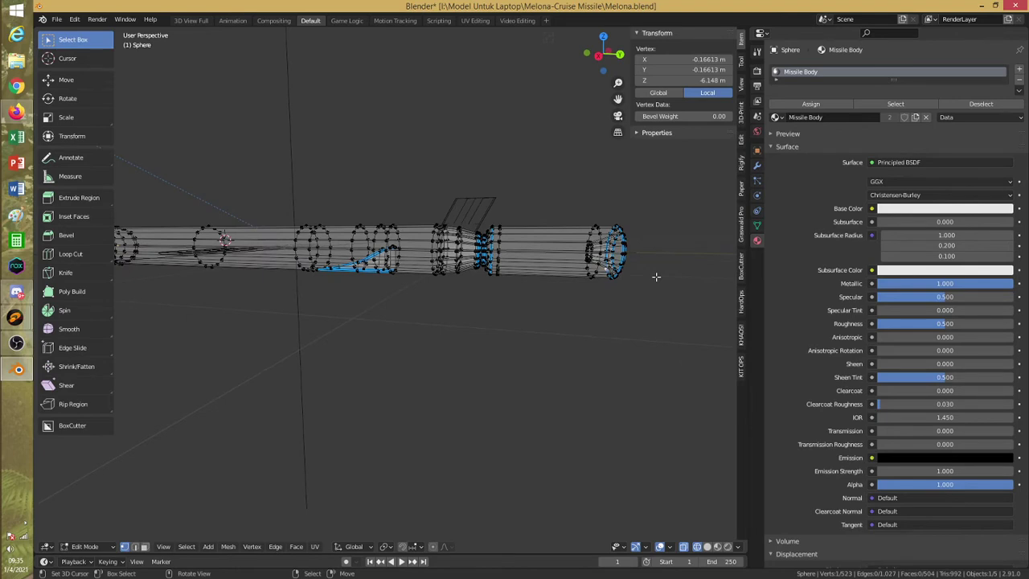
pyautogui.hotkey('ctrl', 'l')
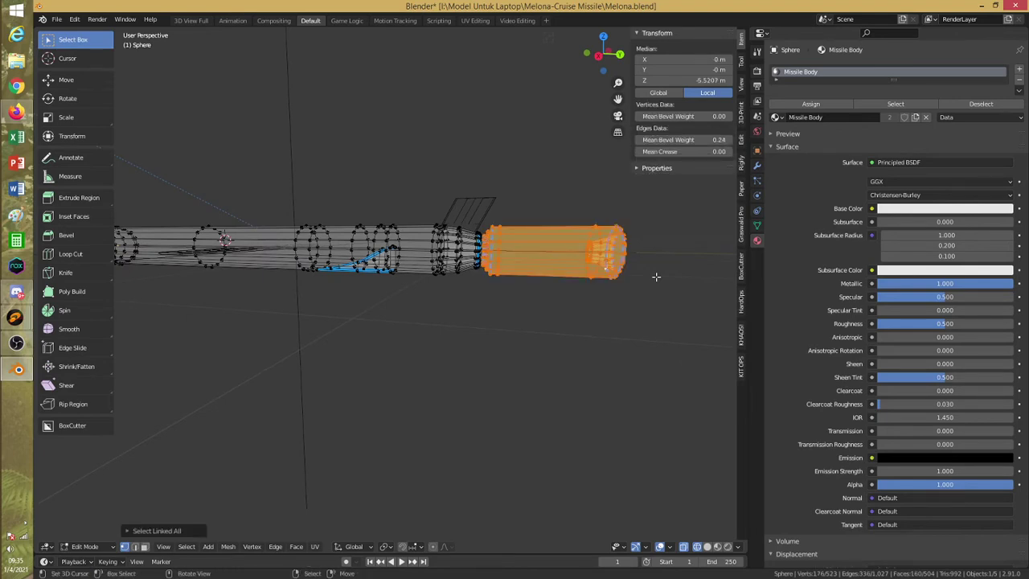
pyautogui.press('s')
pyautogui.click(640, 281)
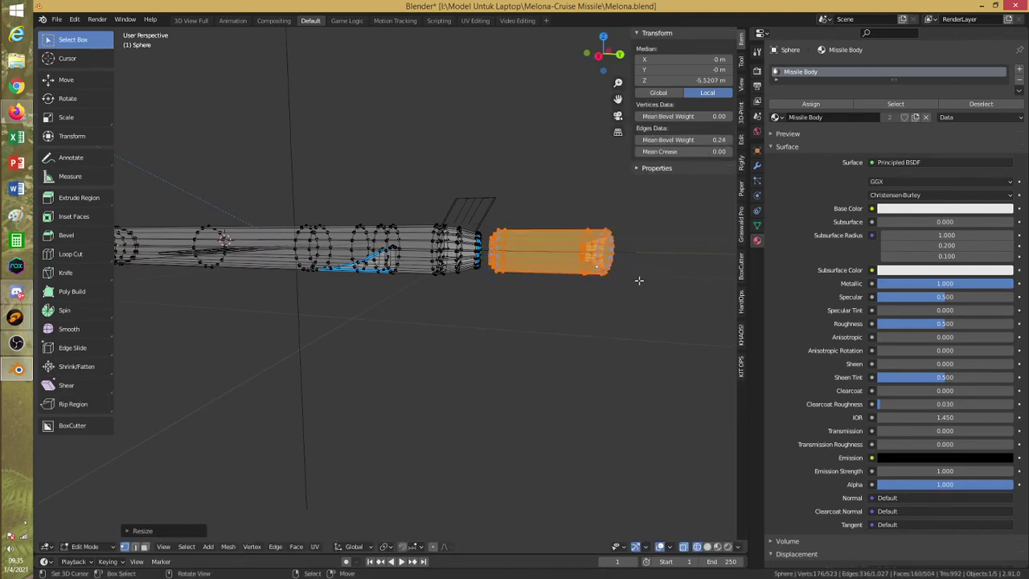
# Move the tail section's rear end about 0.05 m along the Y axis and clear the selection
pyautogui.press('g')
pyautogui.press('y')
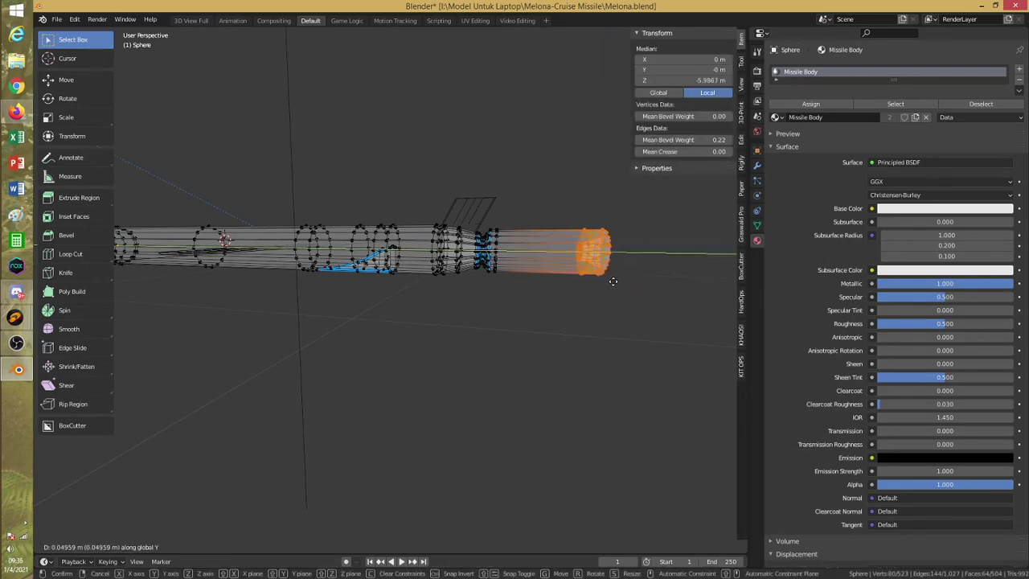
pyautogui.click(612, 281)
pyautogui.press('a')
# Return to solid shading and Object Mode, and save the file
pyautogui.press('z')
pyautogui.moveTo(131, 171)
pyautogui.keyDown('alt'); pyautogui.mouseDown()
pyautogui.moveTo(147, 195)
pyautogui.moveTo(193, 182)
pyautogui.moveTo(300, 293)
pyautogui.mouseUp(); pyautogui.keyUp('alt')
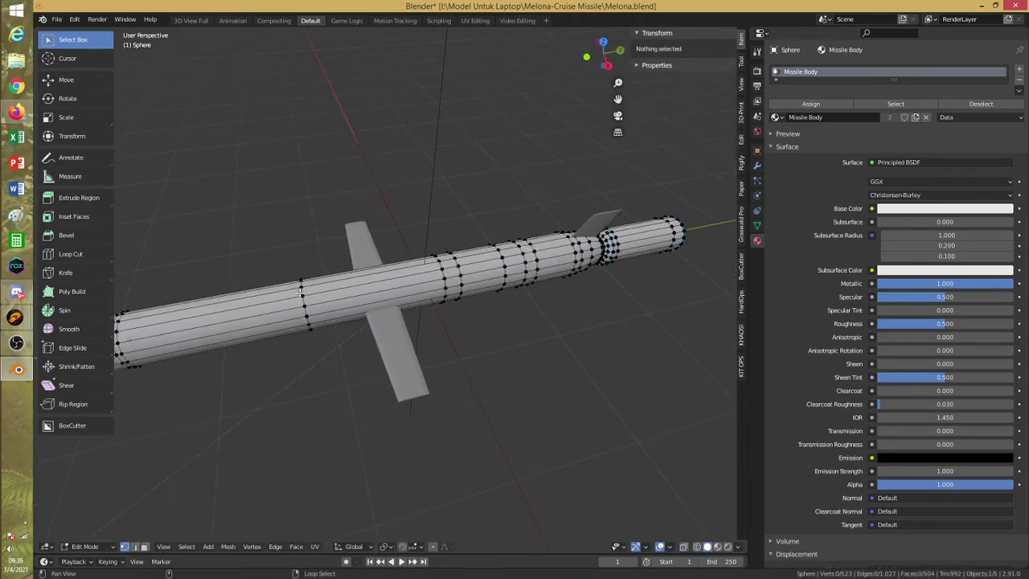
pyautogui.moveTo(302, 294); pyautogui.dragTo(345, 295, button='middle')
pyautogui.click(87, 546)
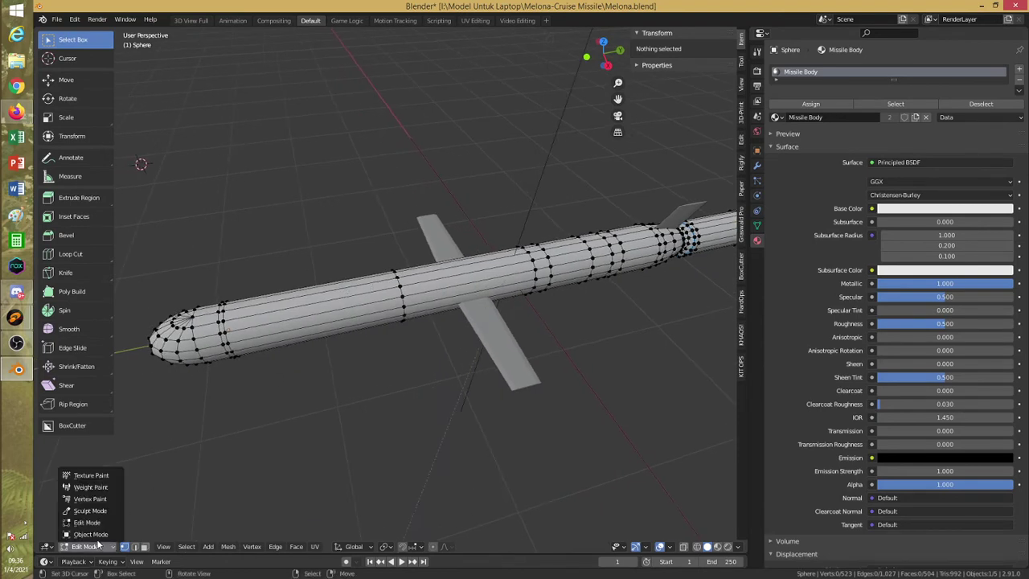
pyautogui.click(91, 535)
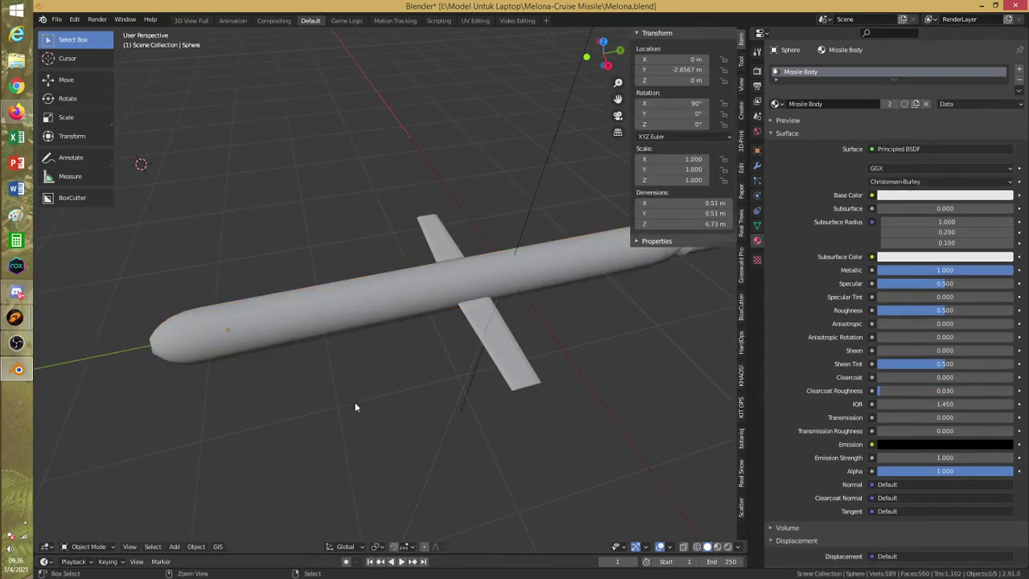
pyautogui.hotkey('ctrl', 's')
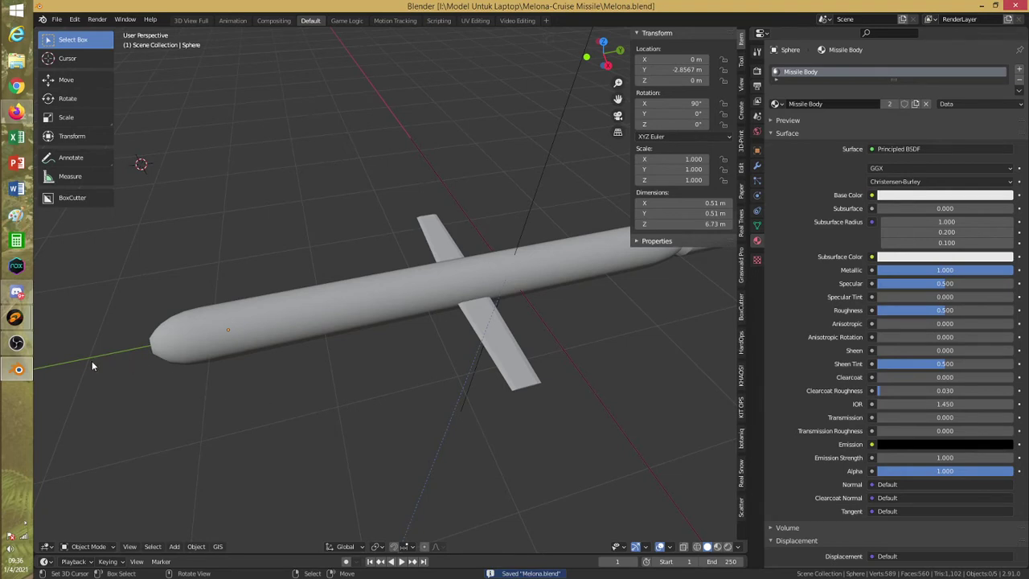
# Switch to the media player, skip to the next track and minimise the player
pyautogui.moveTo(28, 321)
pyautogui.click(63, 331)
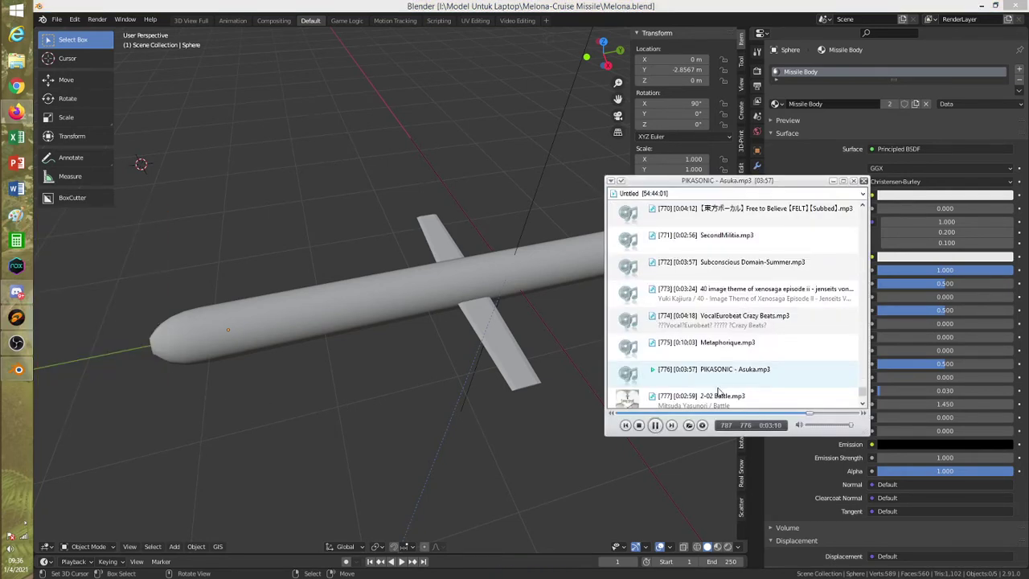
pyautogui.click(673, 426)
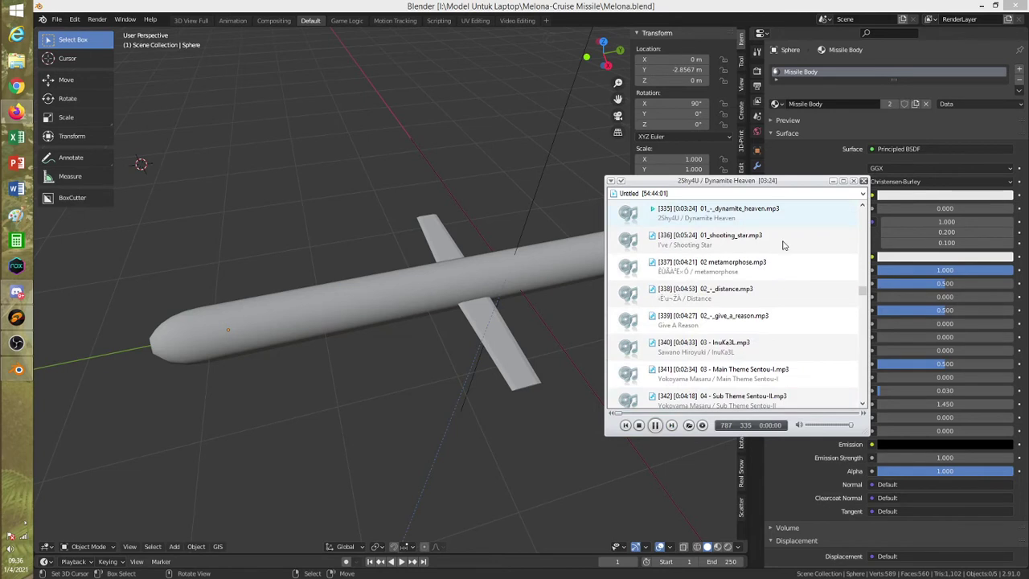
pyautogui.click(832, 181)
# Rotate the wing 90° about Z so it lies along the missile body, and show the model in wireframe
pyautogui.moveTo(443, 219); pyautogui.dragTo(459, 271, button='middle')
pyautogui.click(422, 271)
pyautogui.press('r')
pyautogui.press('z')
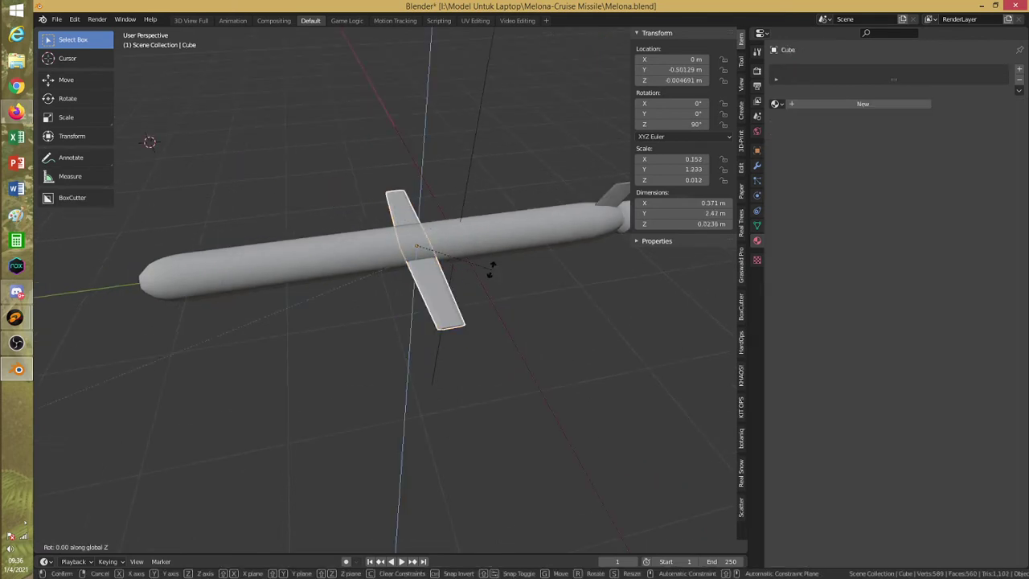
pyautogui.press('9')
pyautogui.press('0')
pyautogui.press('Return')
pyautogui.hotkey('shift', 'z')
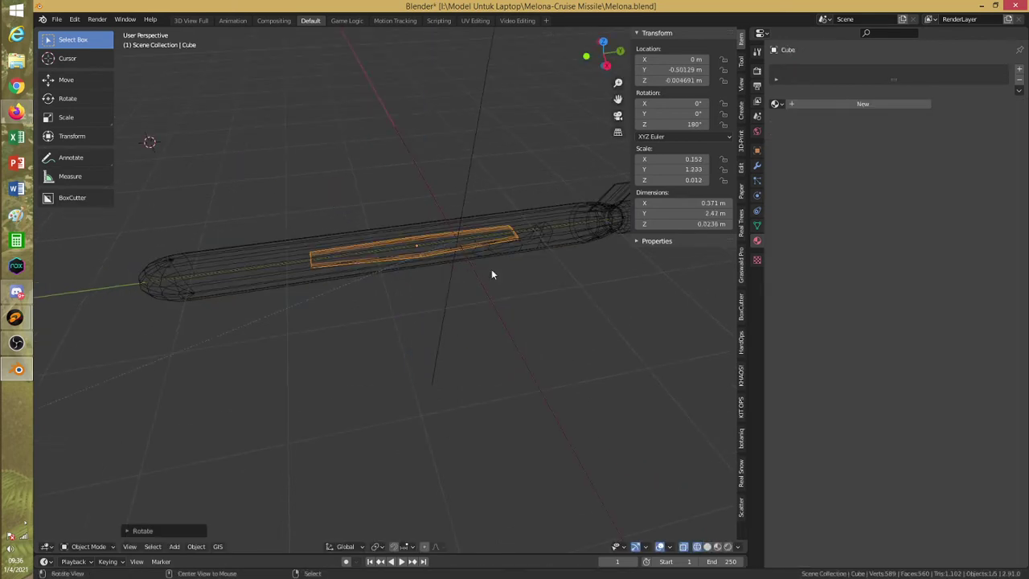
# Snap the 3D cursor to the centre of the folded wing in the right side view
pyautogui.moveTo(492, 269); pyautogui.dragTo(405, 286, button='middle')
pyautogui.scroll(-2, 479, 254)
pyautogui.press('KP_1')
pyautogui.press('KP_3')
pyautogui.scroll(4, 429, 256)
pyautogui.hotkey('shift', 's')
pyautogui.click(396, 258)
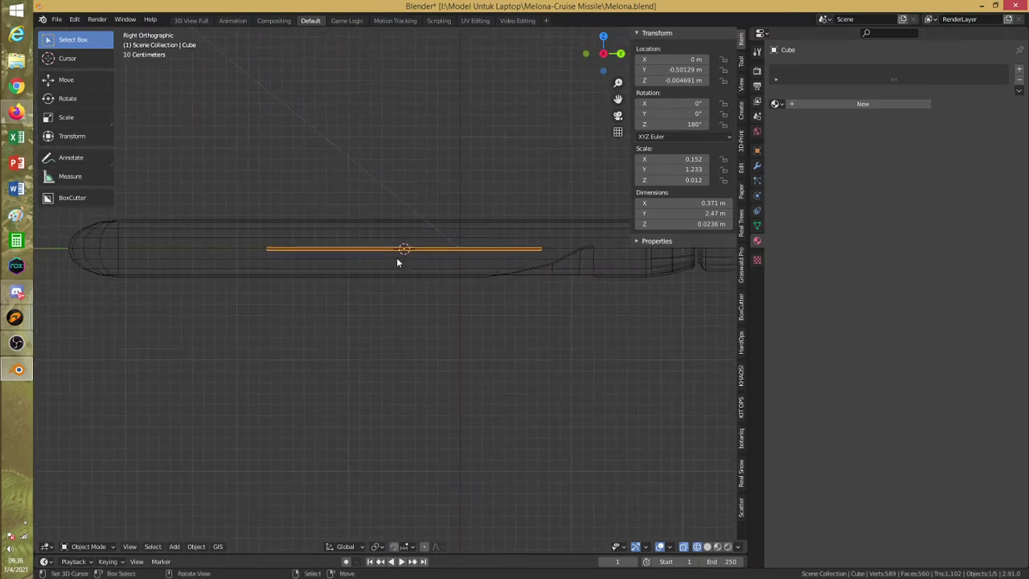
# Add a cube at the 3D cursor and flatten it along Z to about 0.043 m thick
pyautogui.hotkey('alt', 'a')
pyautogui.press('space')
pyautogui.moveTo(396, 258)
pyautogui.moveTo(482, 258)
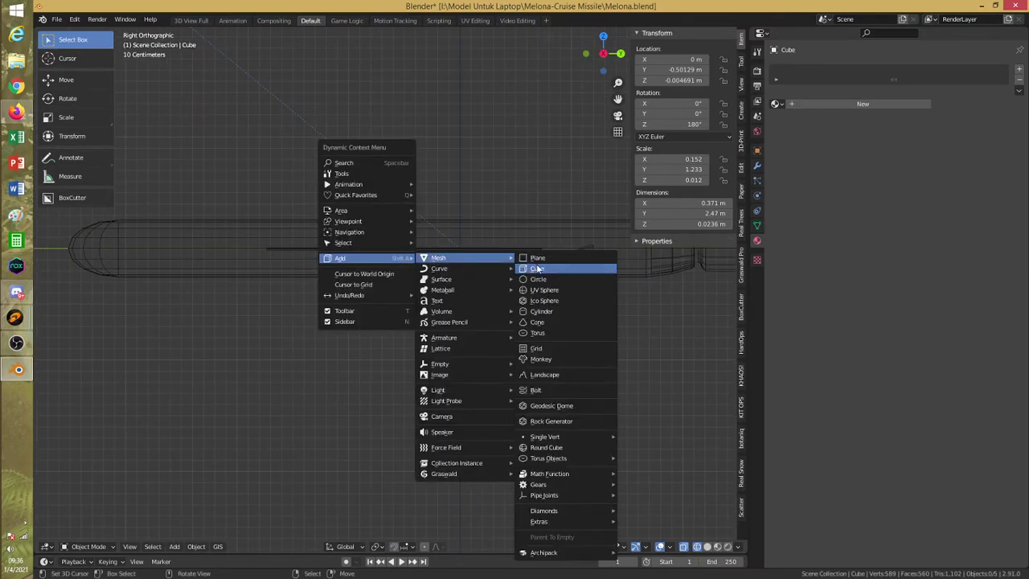
pyautogui.click(536, 267)
pyautogui.press('s')
pyautogui.press('z')
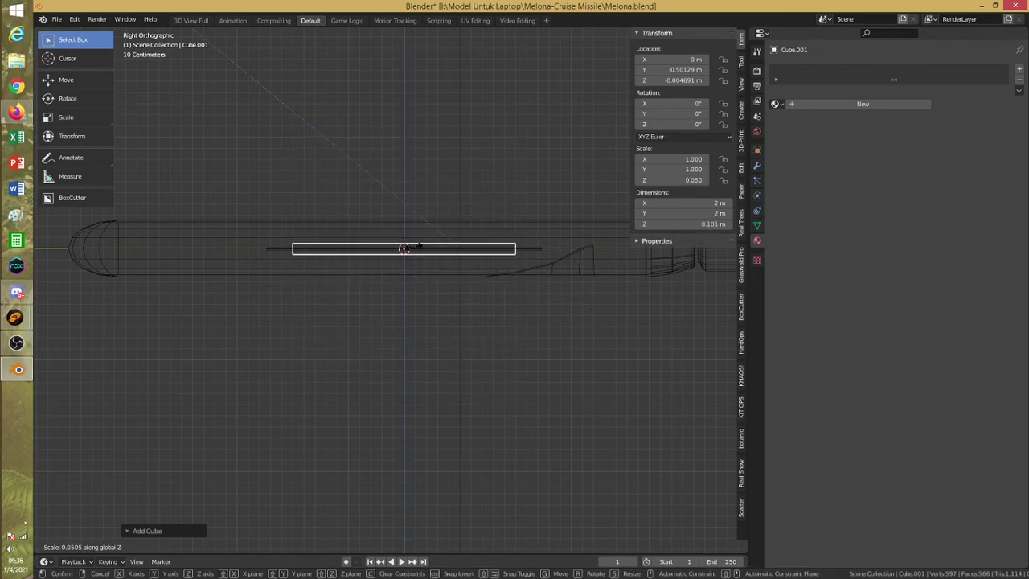
pyautogui.click(418, 251)
# Scale the flattened cube to about 2.55 m along Y and about 0.572 m along X to enclose the folded wing
pyautogui.press('s')
pyautogui.press('y')
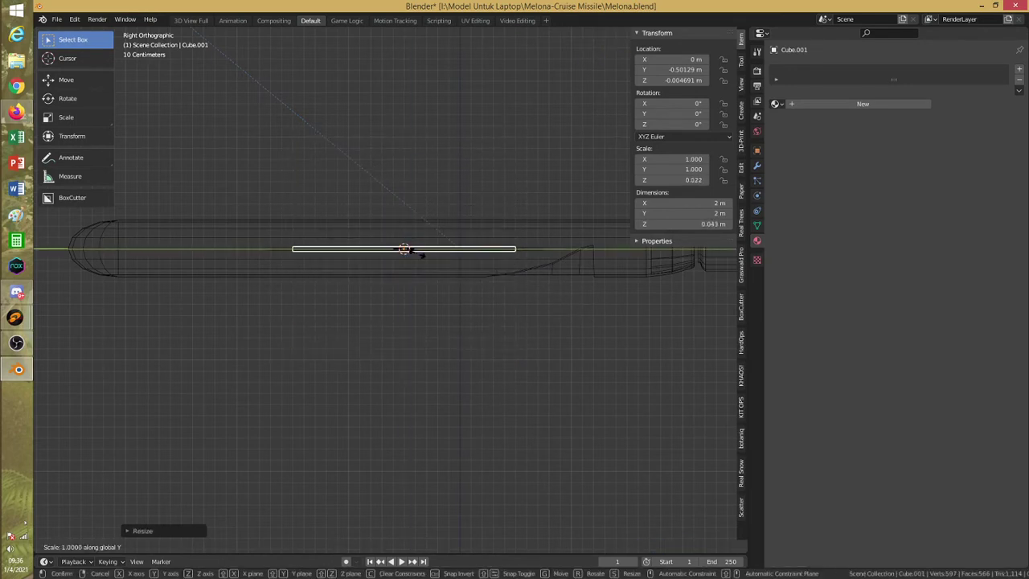
pyautogui.click(413, 251)
pyautogui.press('s')
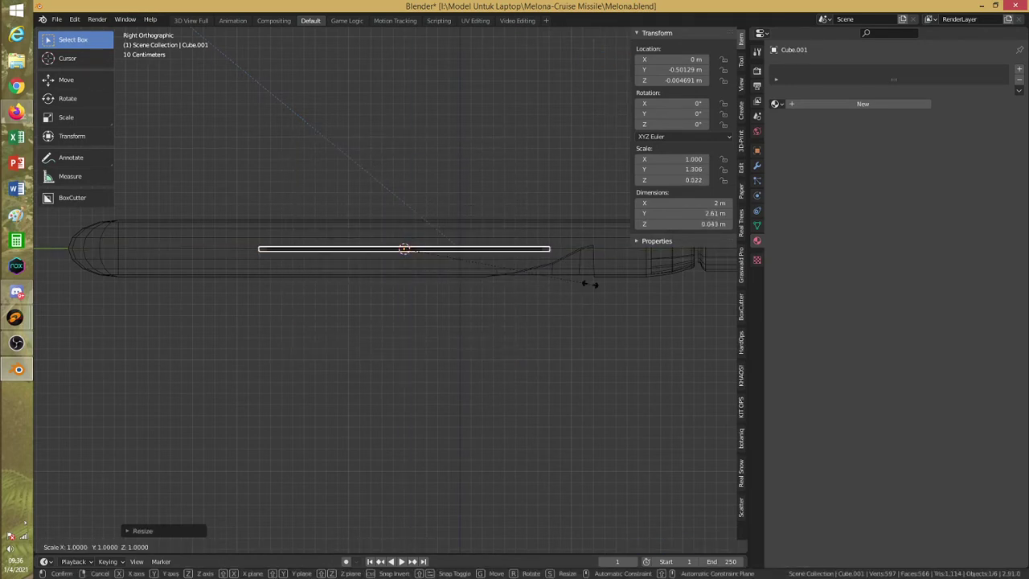
pyautogui.press('y')
pyautogui.click(582, 285)
pyautogui.moveTo(582, 285); pyautogui.dragTo(556, 363, button='middle')
pyautogui.press('s')
pyautogui.press('x')
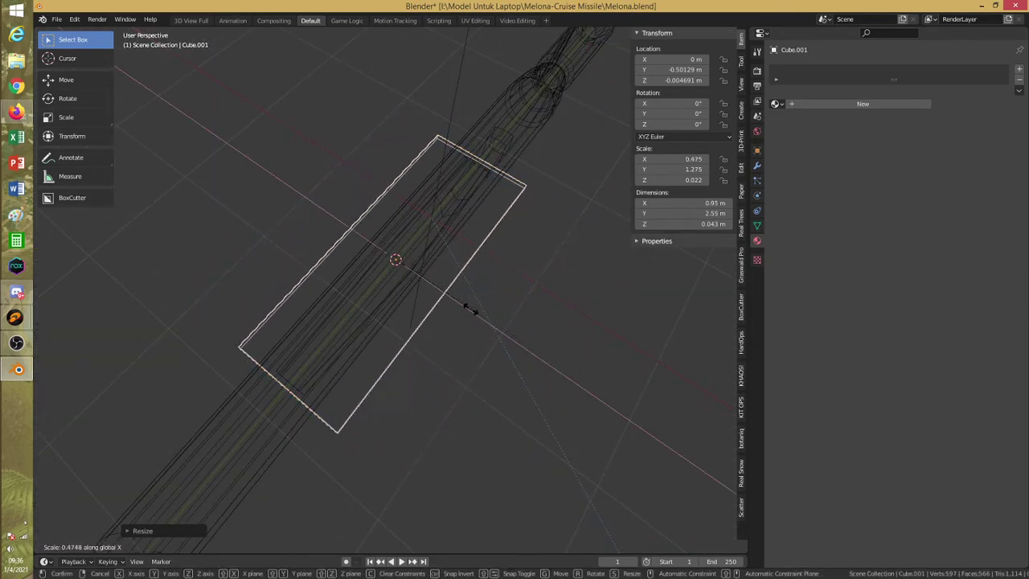
pyautogui.click(438, 295)
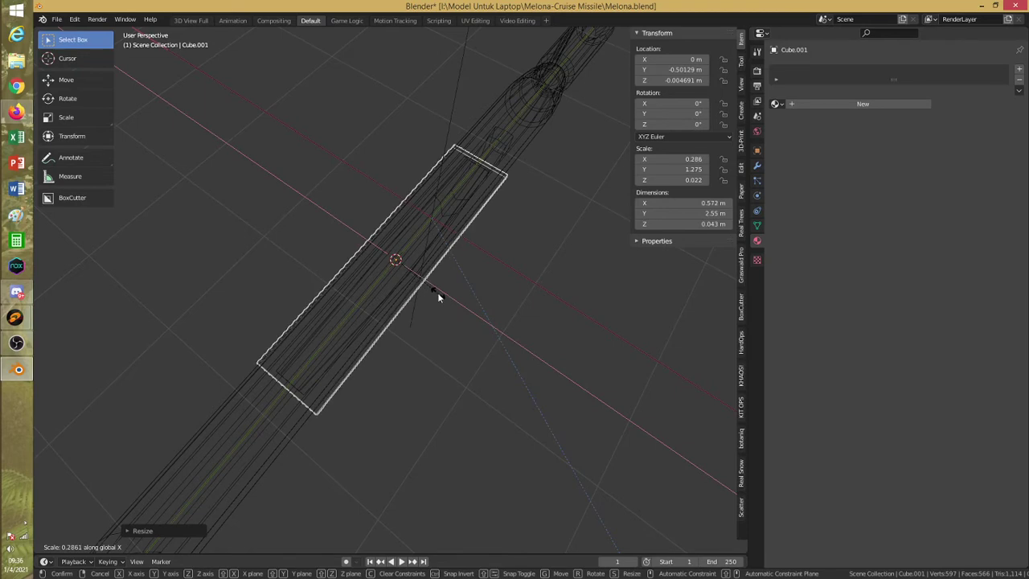
# Cut the flattened cube out of the missile body with a Boolean Difference
pyautogui.moveTo(437, 295)
pyautogui.mouseDown(button='middle')
pyautogui.moveTo(424, 320)
pyautogui.moveTo(448, 314)
pyautogui.moveTo(434, 335)
pyautogui.moveTo(425, 292)
pyautogui.moveTo(406, 298)
pyautogui.moveTo(437, 340)
pyautogui.moveTo(395, 317)
pyautogui.moveTo(402, 348)
pyautogui.moveTo(518, 337)
pyautogui.mouseUp(button='middle')
pyautogui.hotkey('shift', 'z')
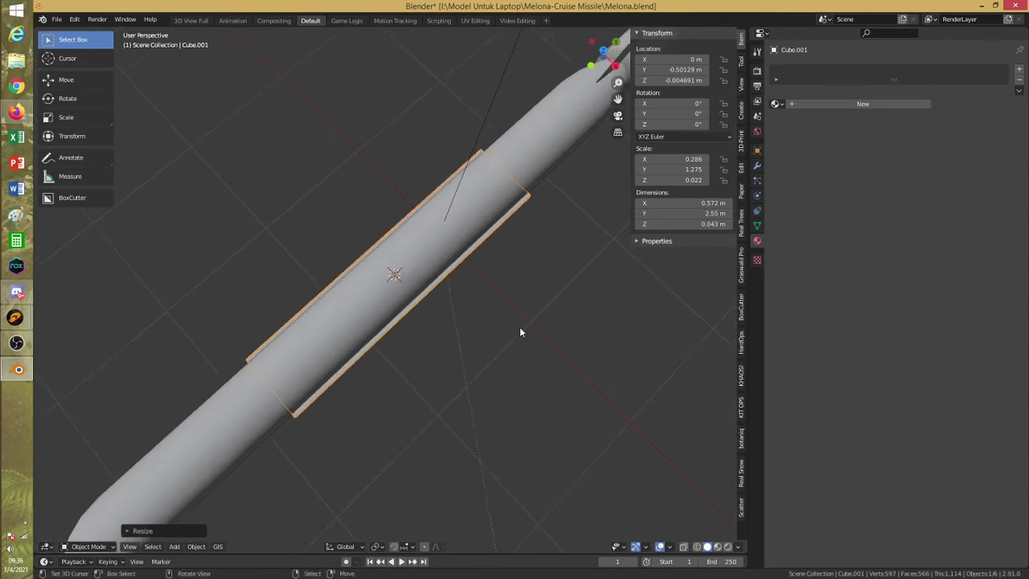
pyautogui.click(549, 171)
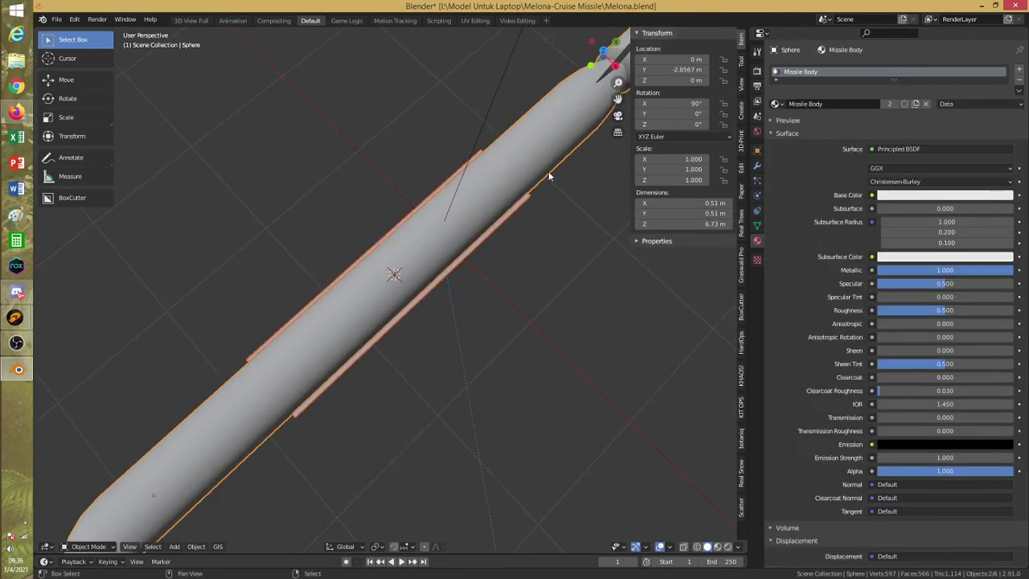
pyautogui.press('q')
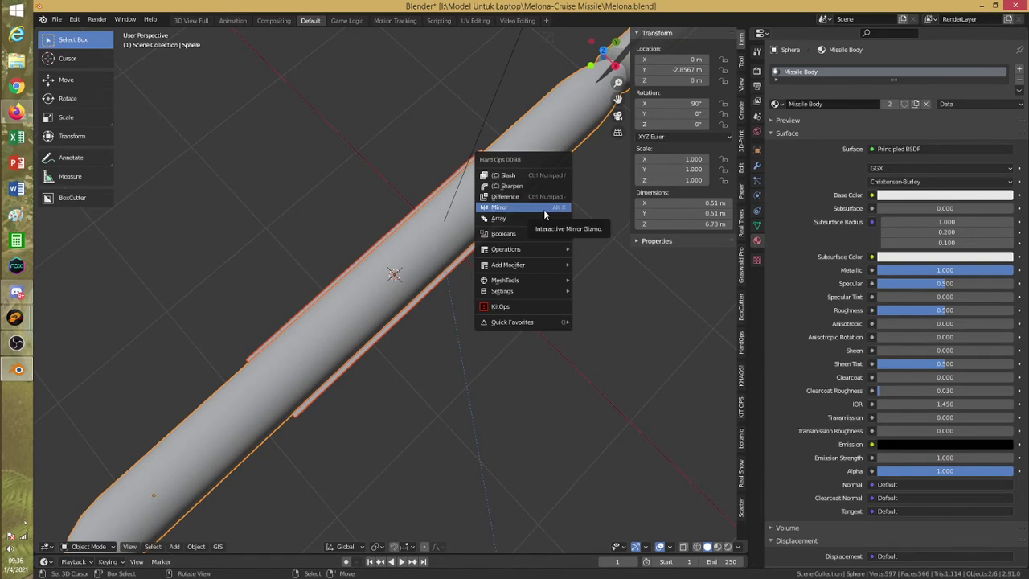
pyautogui.moveTo(541, 232)
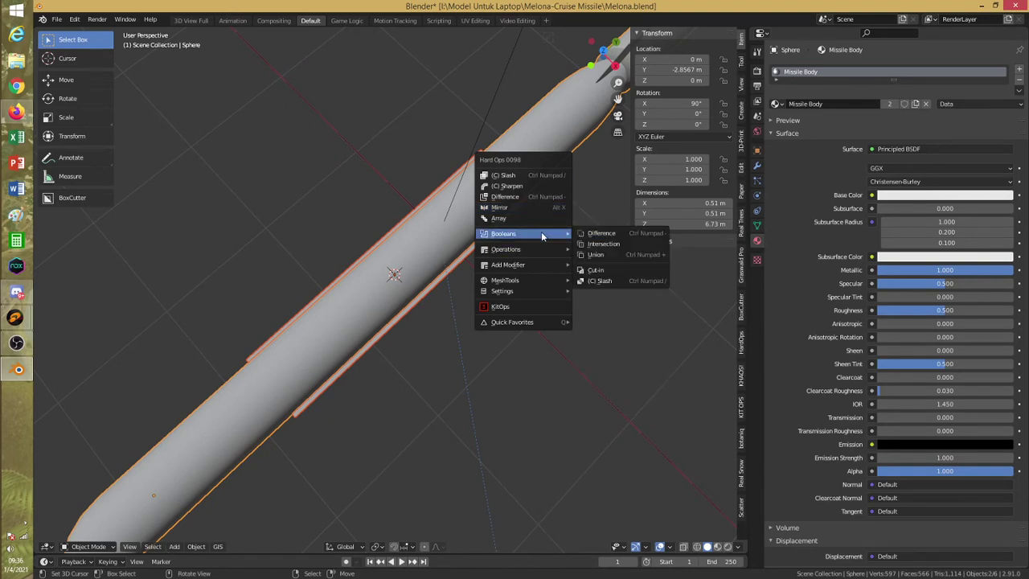
pyautogui.click(611, 233)
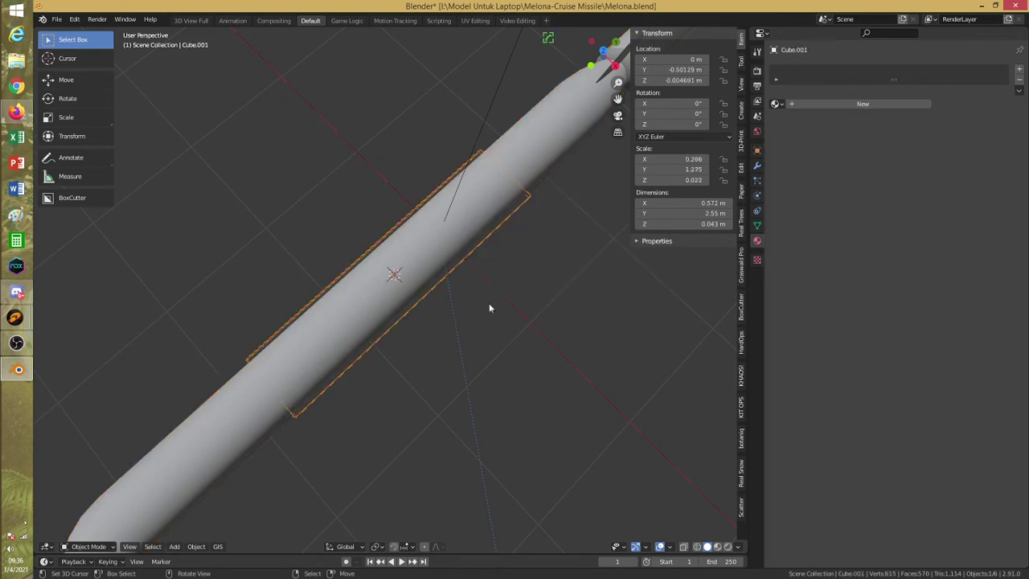
# Rotate the wing back to 90° about Z so it spreads across the body, and restore solid shading
pyautogui.moveTo(467, 311)
pyautogui.mouseDown(button='middle')
pyautogui.moveTo(388, 324)
pyautogui.moveTo(338, 271)
pyautogui.moveTo(397, 282)
pyautogui.moveTo(386, 276)
pyautogui.moveTo(409, 273)
pyautogui.moveTo(401, 281)
pyautogui.moveTo(427, 291)
pyautogui.moveTo(424, 260)
pyautogui.mouseUp(button='middle')
pyautogui.hotkey('shift', 'z')
pyautogui.click(427, 260)
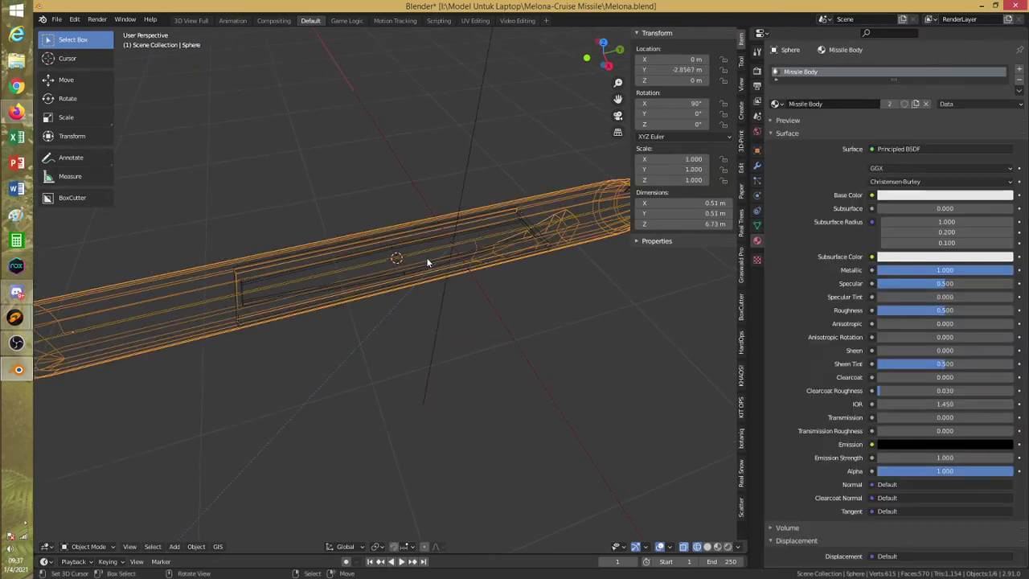
pyautogui.click(427, 264)
pyautogui.press('g')
pyautogui.write('z')
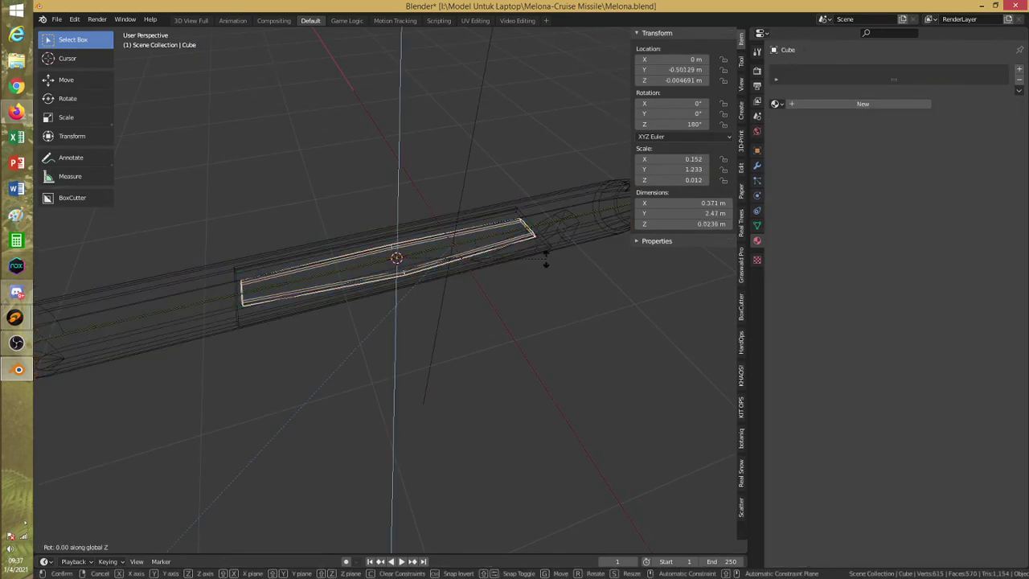
pyautogui.write('90')
pyautogui.press('Return')
pyautogui.hotkey('shift', 'z')
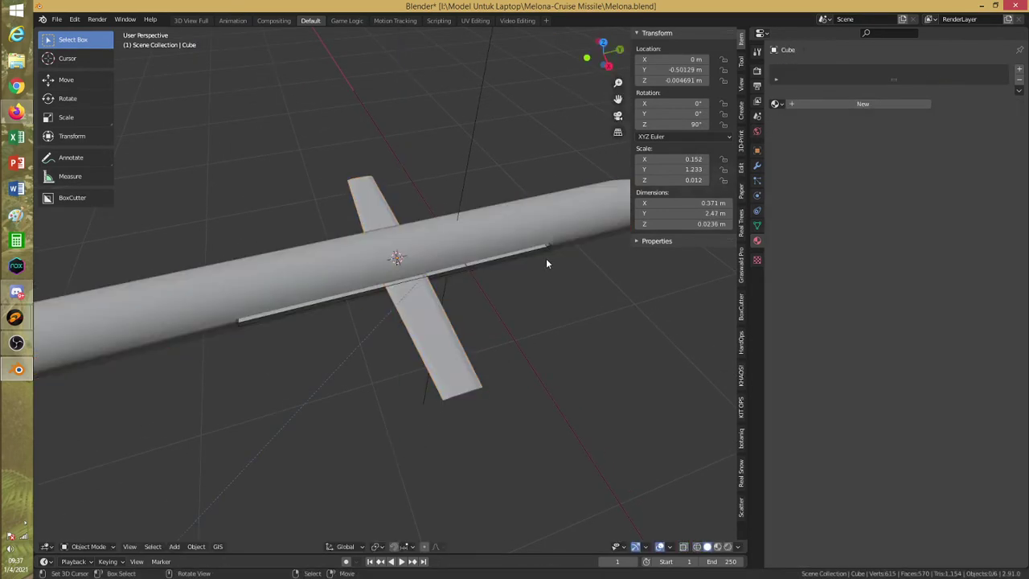
# Thin the wing-slot cutter along Z to about 0.032 m and save the file
pyautogui.moveTo(546, 259); pyautogui.dragTo(390, 220, button='middle')
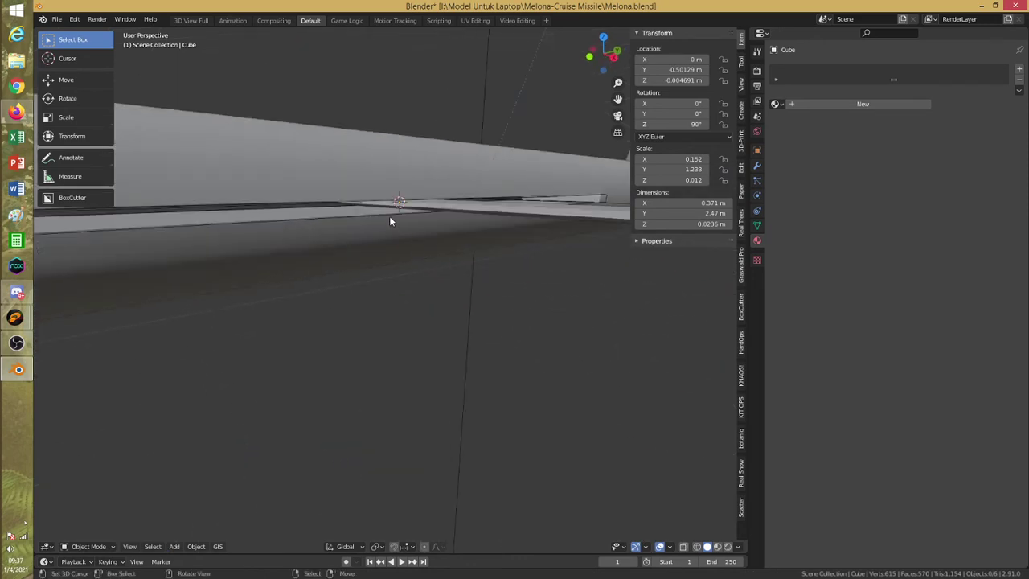
pyautogui.click(368, 207)
pyautogui.press('s')
pyautogui.press('z')
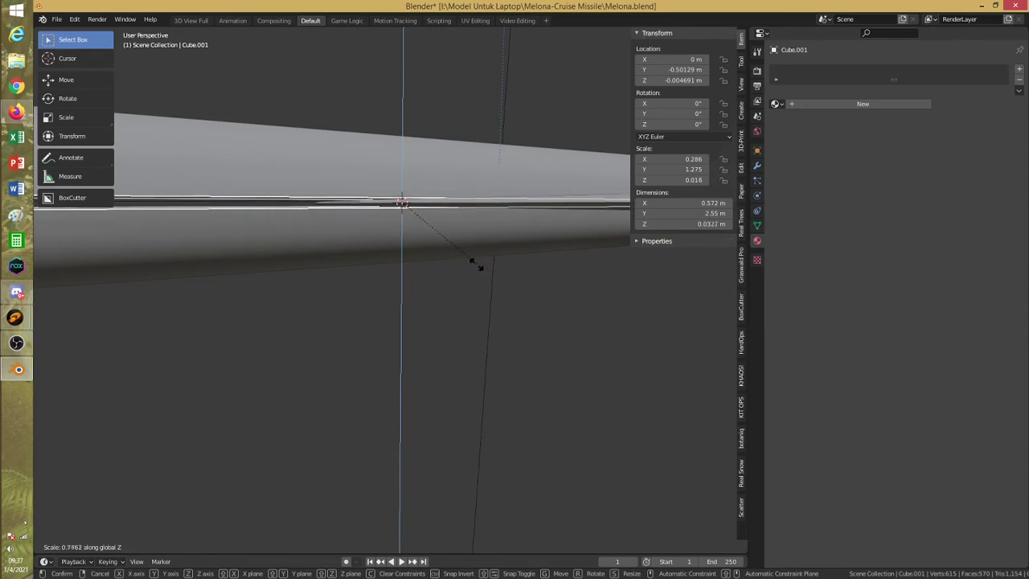
pyautogui.click(477, 264)
pyautogui.scroll(-5, 463, 267)
pyautogui.rightClick(471, 277)
pyautogui.moveTo(433, 274); pyautogui.dragTo(391, 262, button='middle')
pyautogui.hotkey('ctrl', 's')
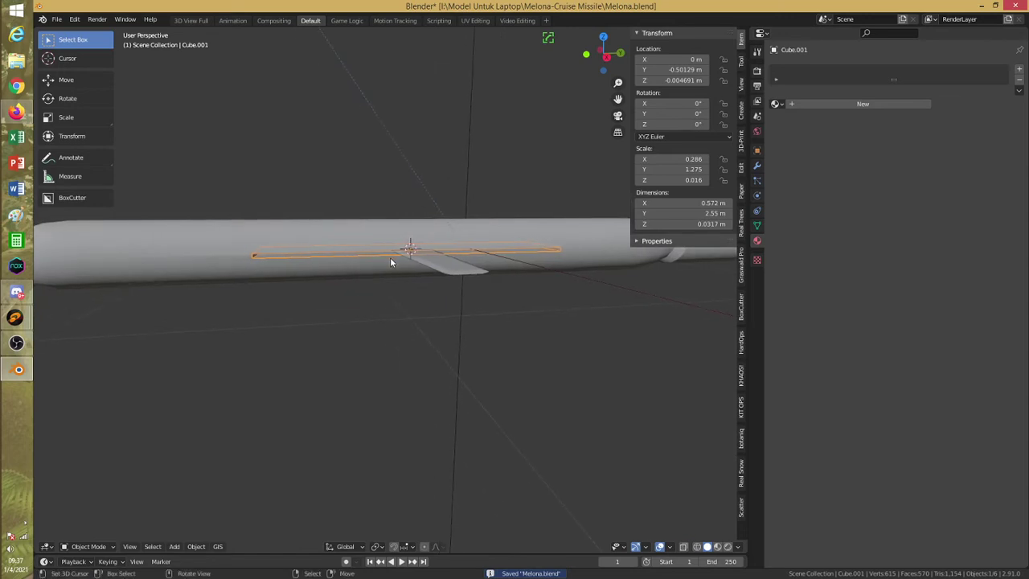
pyautogui.press('m')
pyautogui.click(392, 260)
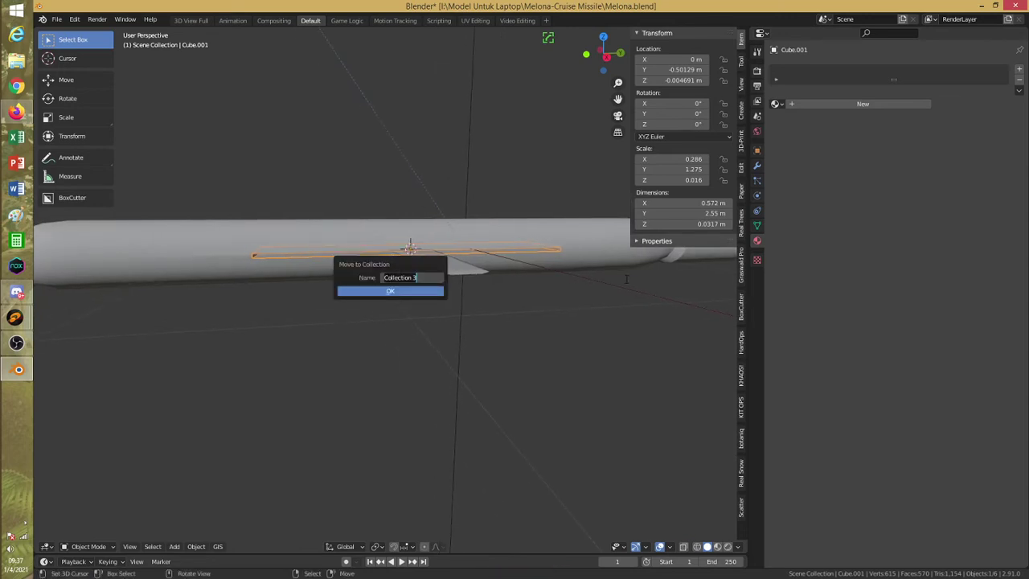
pyautogui.click(377, 324)
# Save the file and change the Properties editor to the Outliner
pyautogui.moveTo(383, 335); pyautogui.dragTo(393, 345, button='middle')
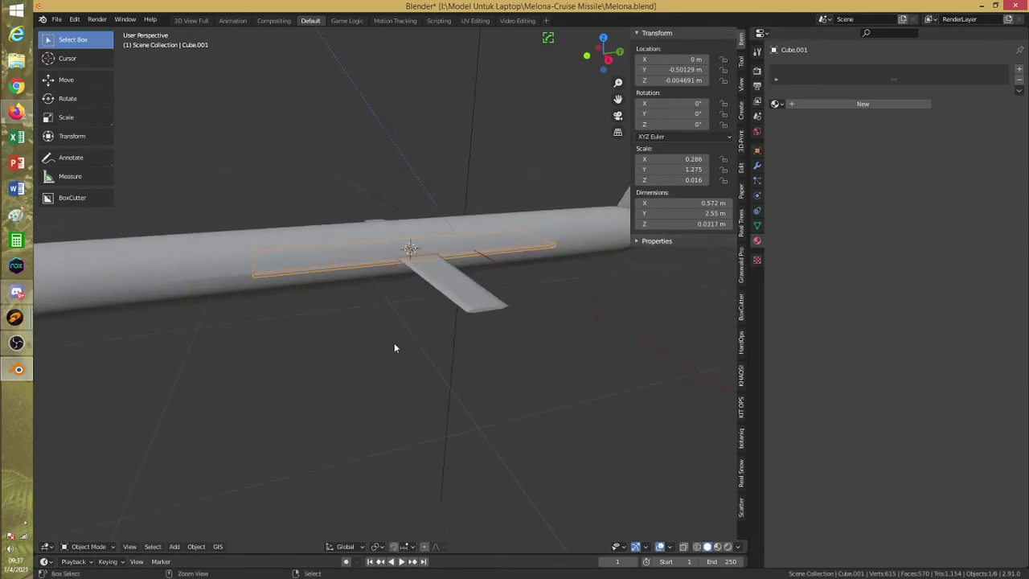
pyautogui.hotkey('ctrl', 's')
pyautogui.click(760, 34)
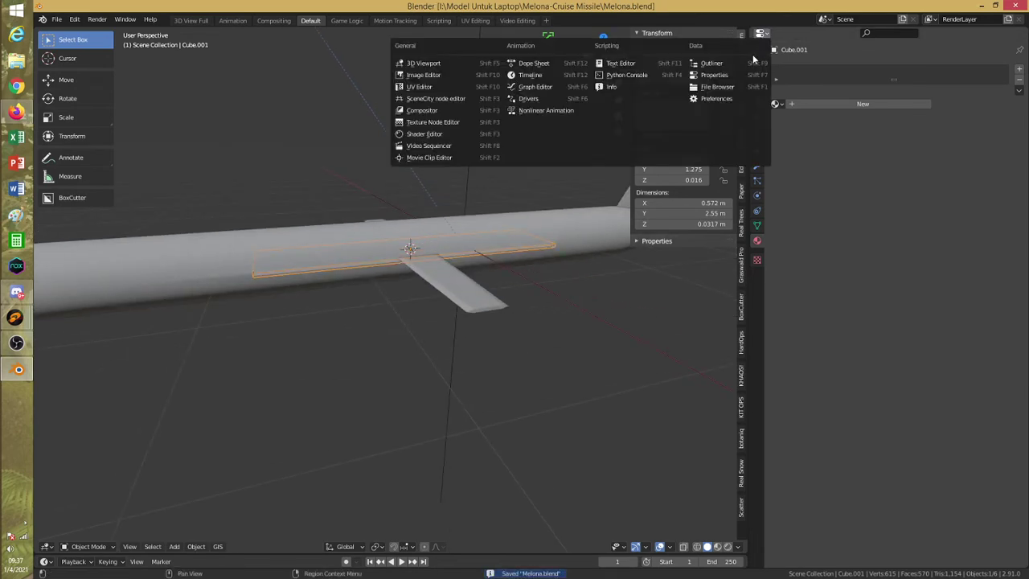
pyautogui.click(712, 65)
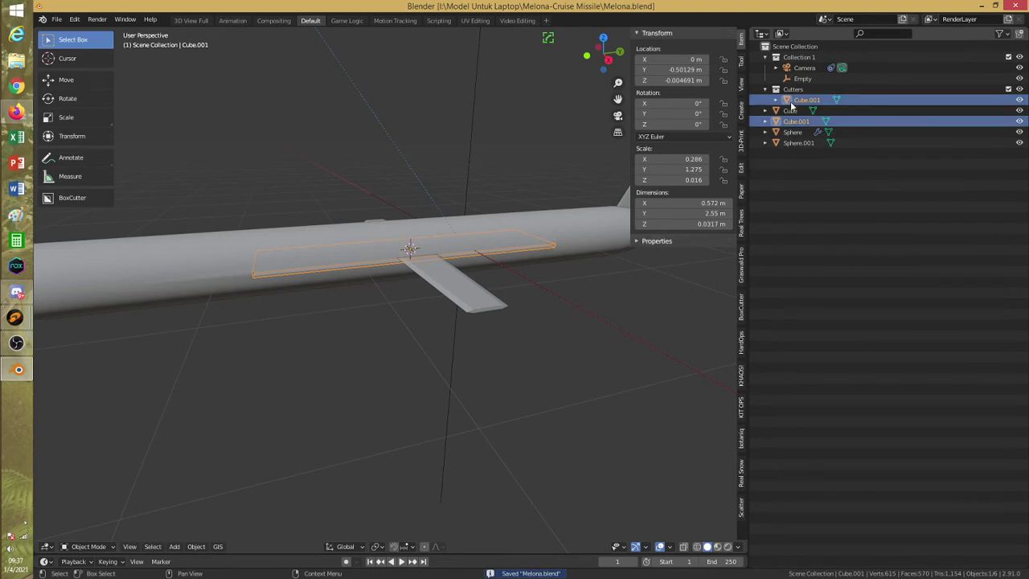
# Exclude the Cutters collection from the view layer
pyautogui.click(1008, 89)
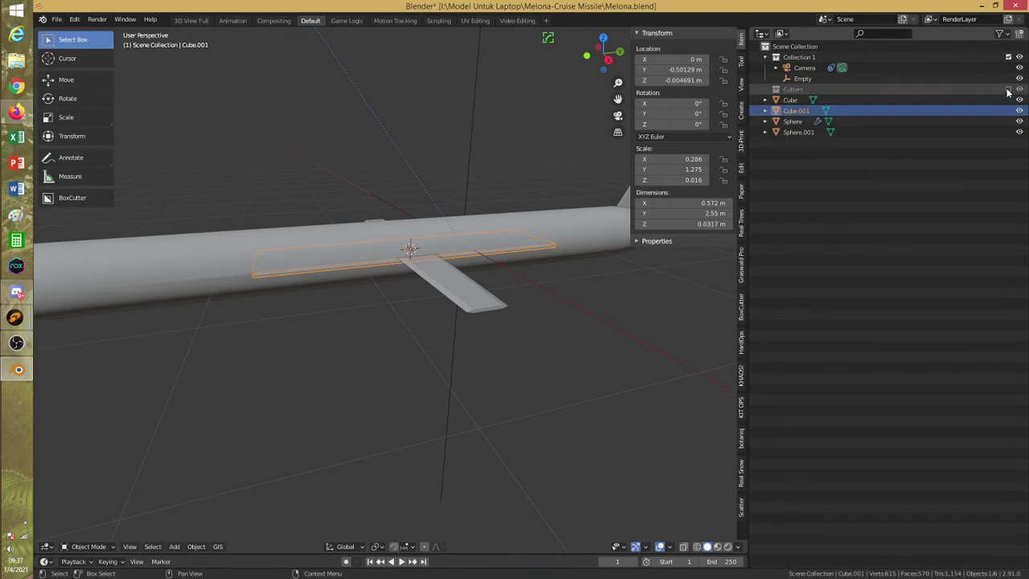
pyautogui.moveTo(435, 296); pyautogui.dragTo(434, 241, button='middle')
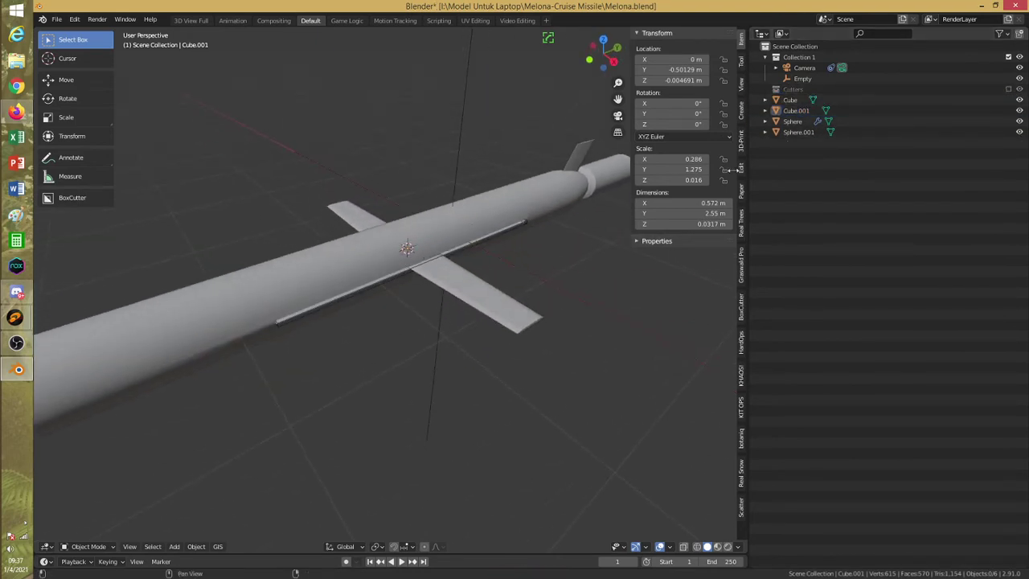
pyautogui.click(795, 110)
pyautogui.press('g')
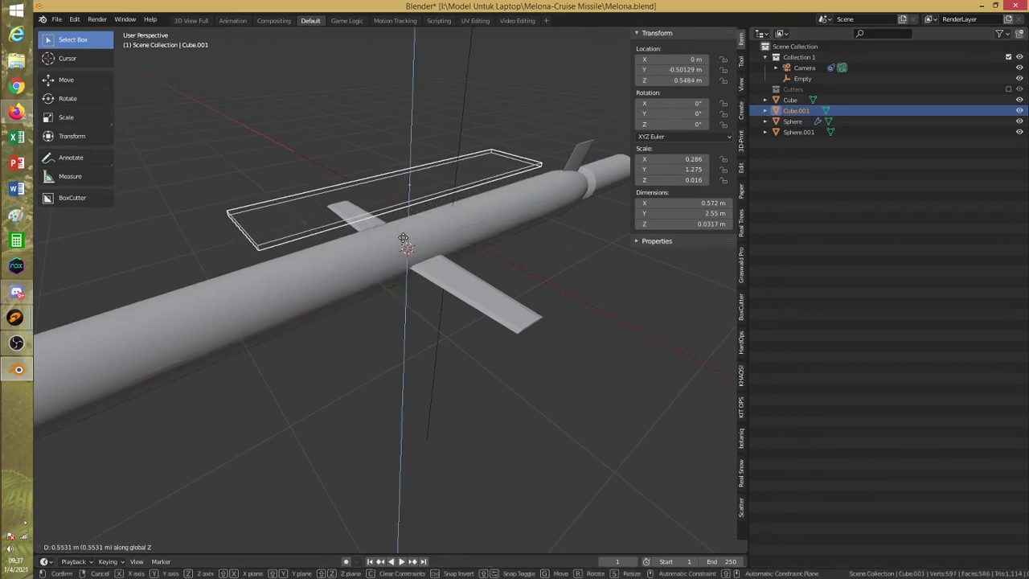
pyautogui.click(403, 236)
pyautogui.moveTo(403, 236); pyautogui.dragTo(400, 267, button='middle')
pyautogui.scroll(4, 401, 259)
pyautogui.scroll(-2, 400, 267)
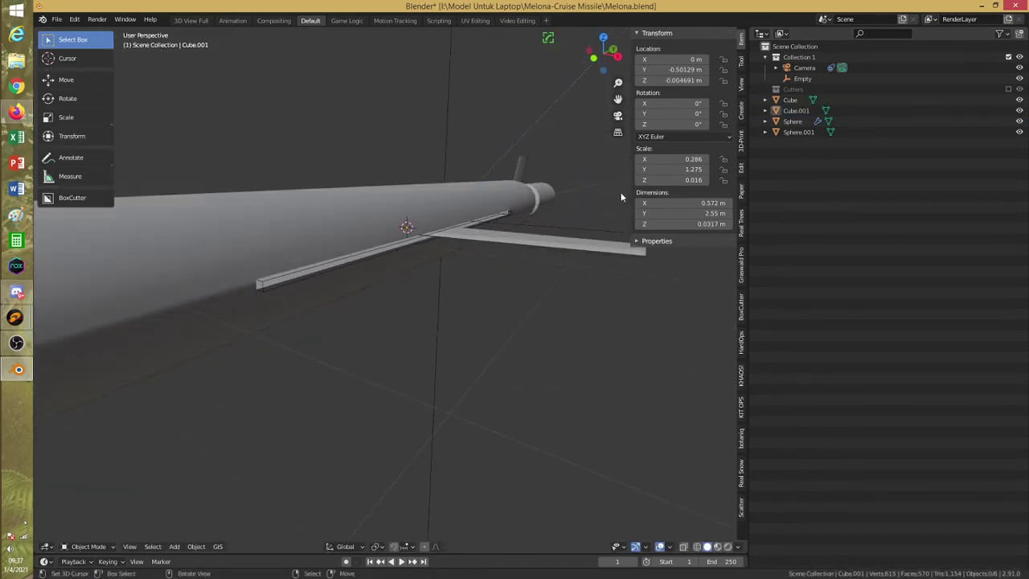
pyautogui.click(799, 113)
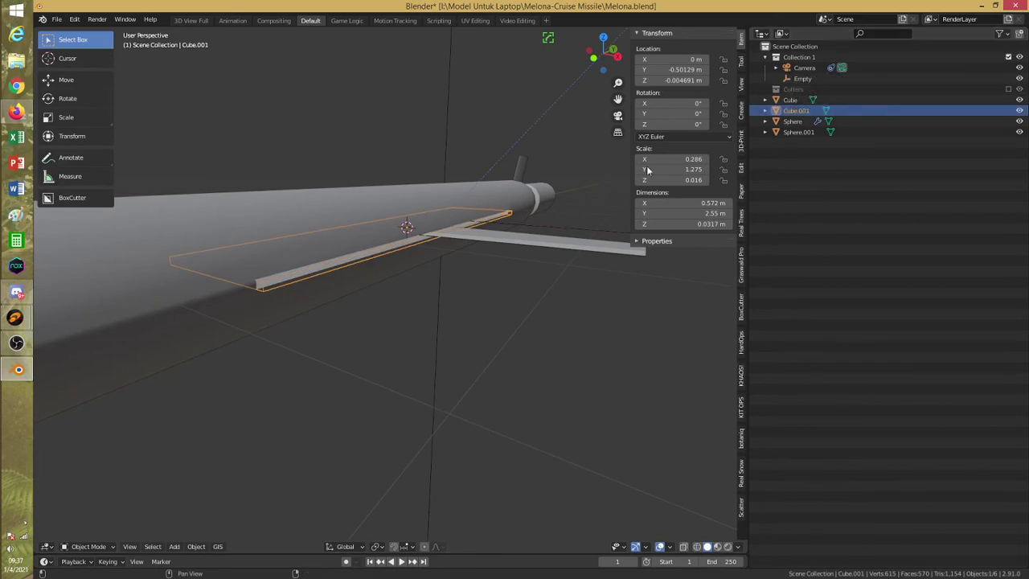
pyautogui.keyDown('alt'); pyautogui.moveTo(329, 256); pyautogui.dragTo(324, 259); pyautogui.keyUp('alt')
pyautogui.hotkey('alt', 'a')
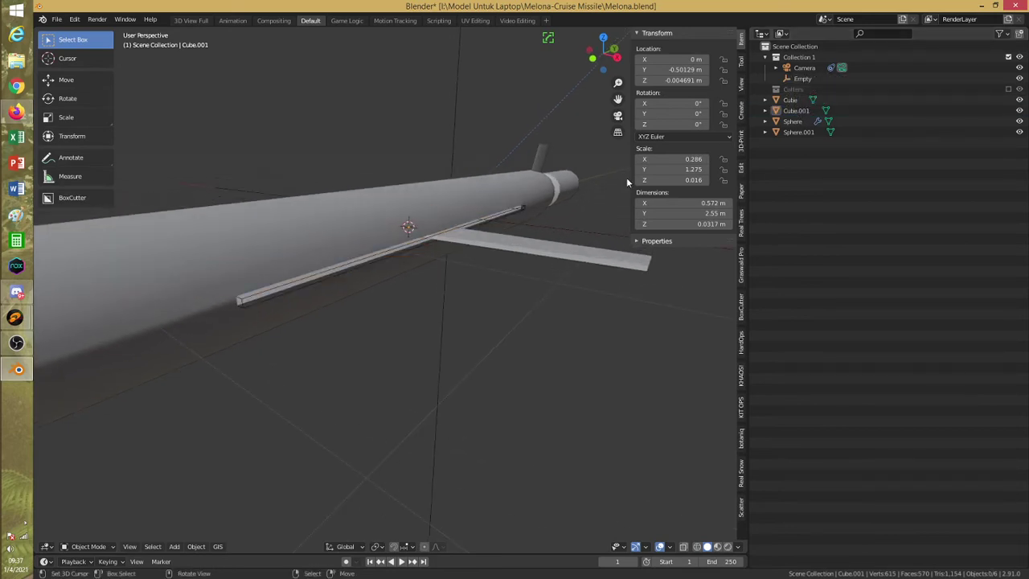
# Move the wing-slot cutter Cube.001 into the Cutters collection, deselect everything and save the file
pyautogui.click(806, 110)
pyautogui.press('m')
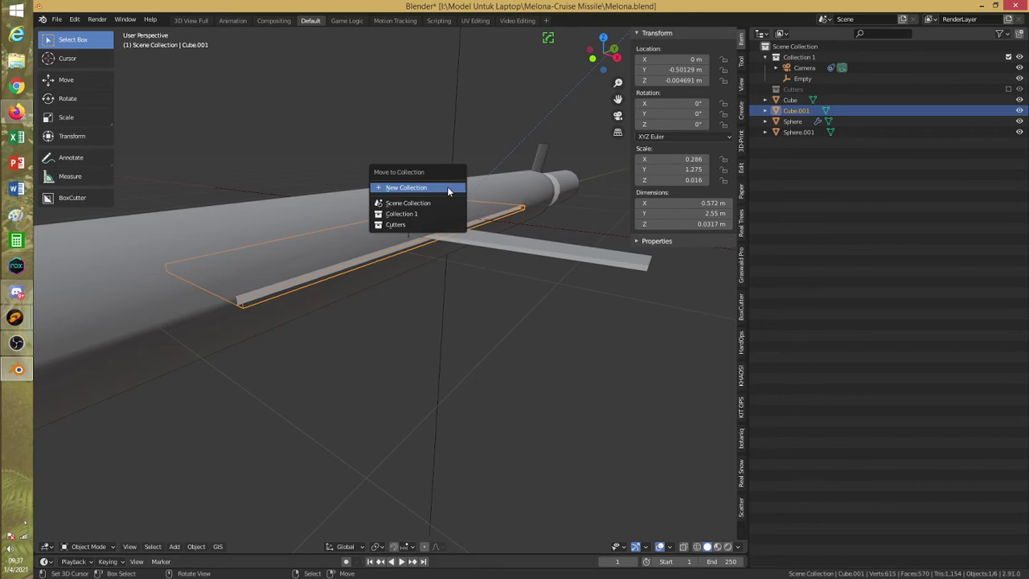
pyautogui.click(427, 226)
pyautogui.press('a')
pyautogui.hotkey('alt', 'a')
pyautogui.moveTo(457, 286); pyautogui.dragTo(395, 278, button='middle')
pyautogui.scroll(-4, 429, 277)
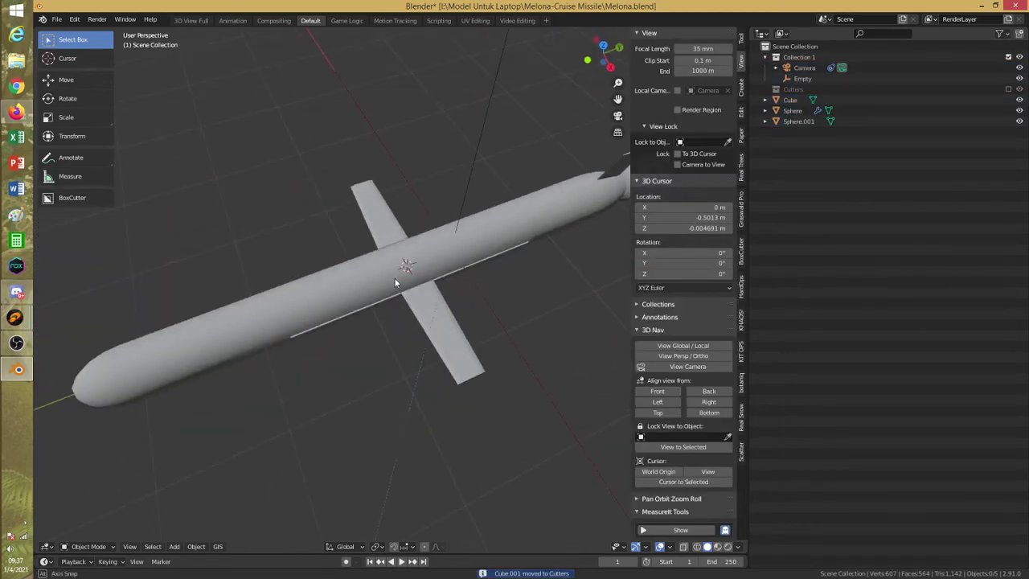
pyautogui.hotkey('ctrl', 's')
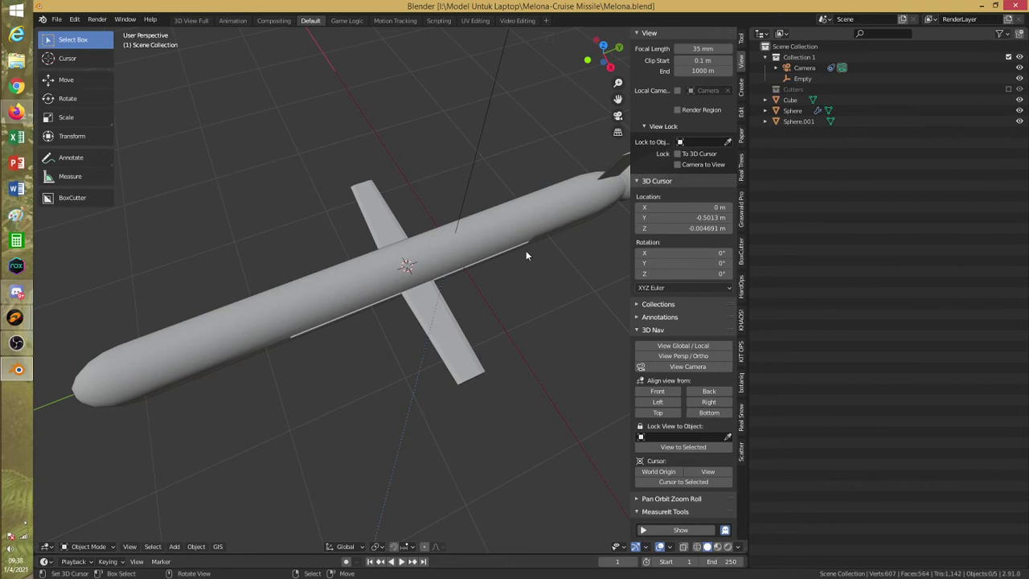
# Open the upright tail fin in Edit Mode with none of its vertices selected
pyautogui.moveTo(527, 255); pyautogui.dragTo(424, 228, button='middle')
pyautogui.rightClick(404, 226)
pyautogui.hotkey('alt', 'a')
pyautogui.scroll(6, 361, 245)
pyautogui.click(423, 228)
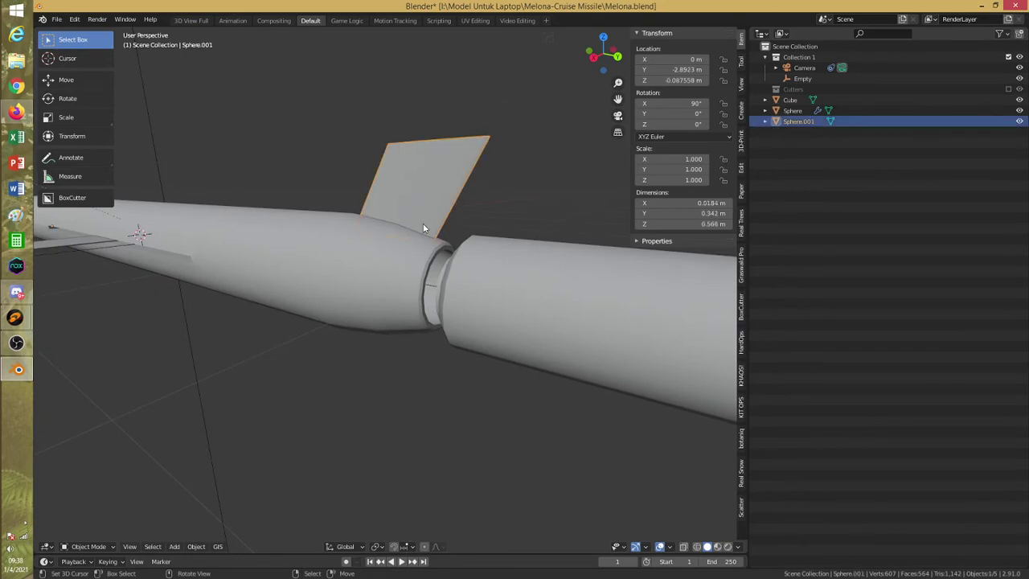
pyautogui.click(88, 546)
pyautogui.click(89, 522)
pyautogui.moveTo(241, 442); pyautogui.dragTo(381, 352, button='middle')
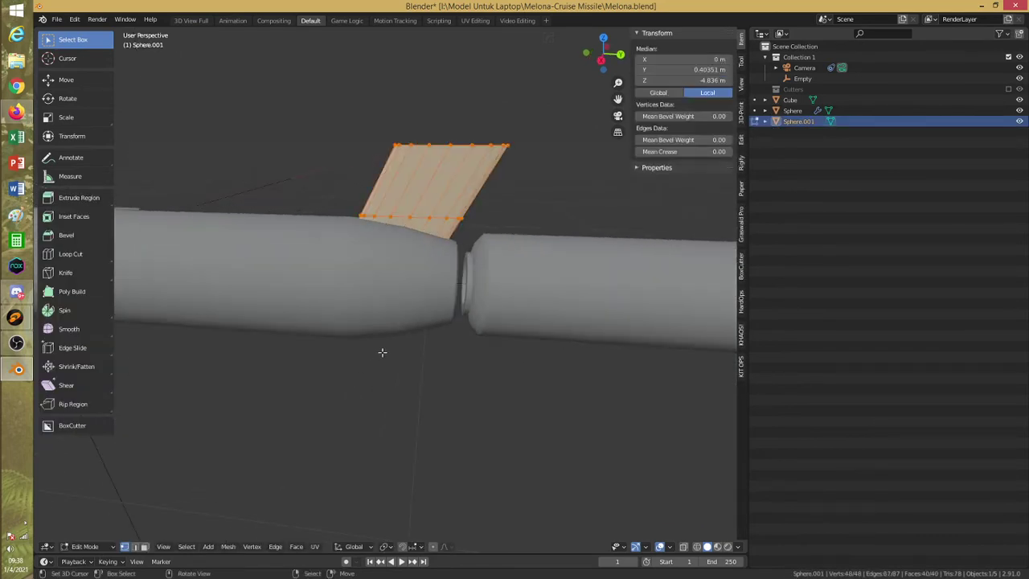
pyautogui.hotkey('alt', 'a')
pyautogui.scroll(1, 384, 316)
pyautogui.keyDown('shift'); pyautogui.moveTo(384, 316); pyautogui.dragTo(374, 340, button='middle'); pyautogui.keyUp('shift')
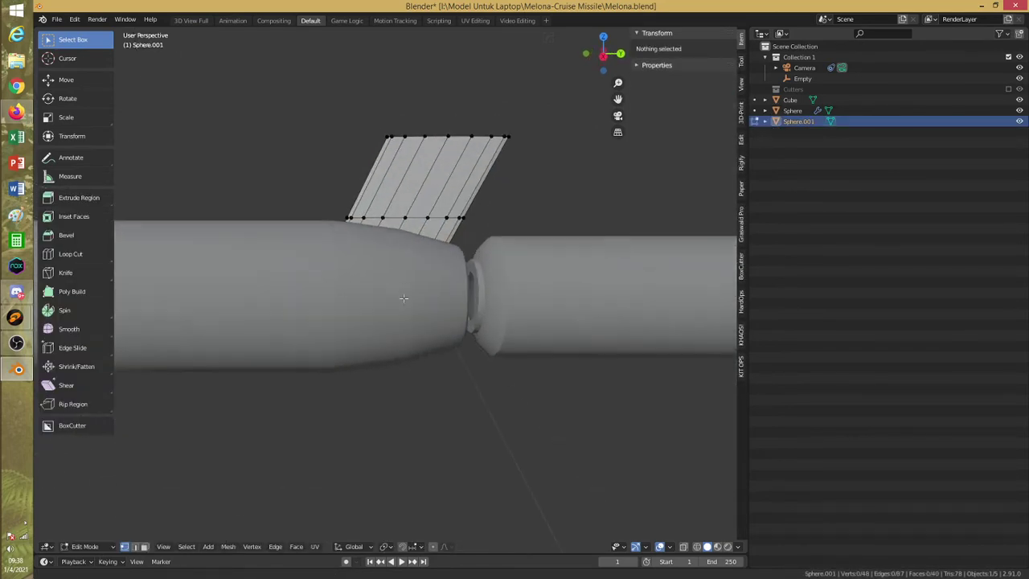
# Add an edge loop across the tail fin, slide it by about 0.943 to just above the fin's lower loop, and save
pyautogui.scroll(3, 416, 225)
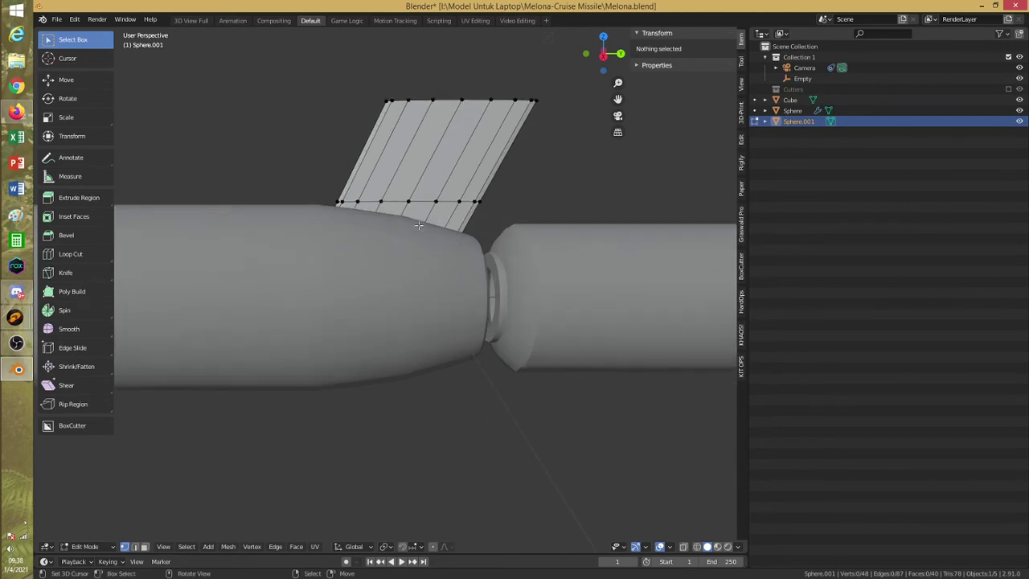
pyautogui.keyDown('alt'); pyautogui.click(434, 91); pyautogui.keyUp('alt')
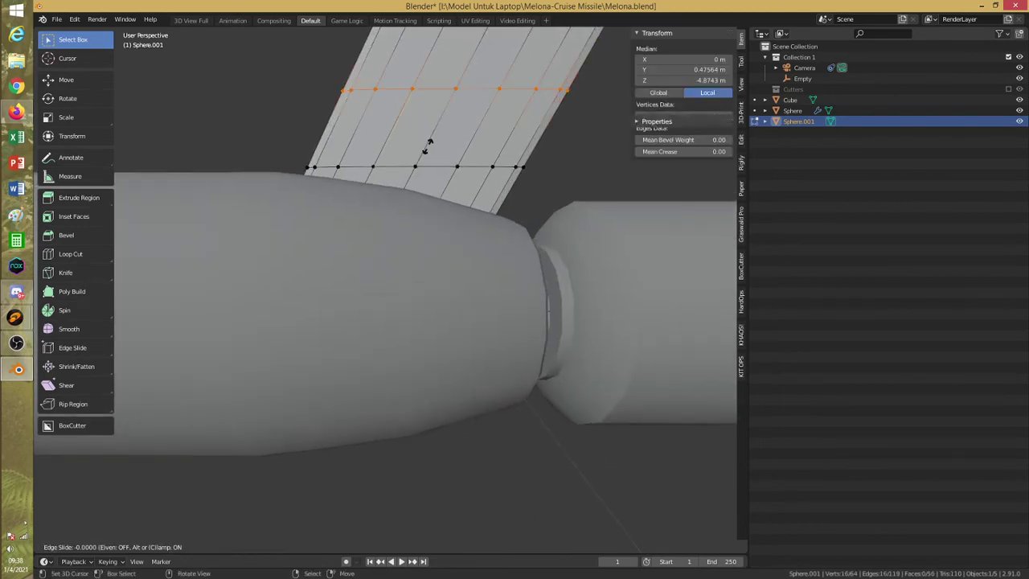
pyautogui.press('g')
pyautogui.press('g')
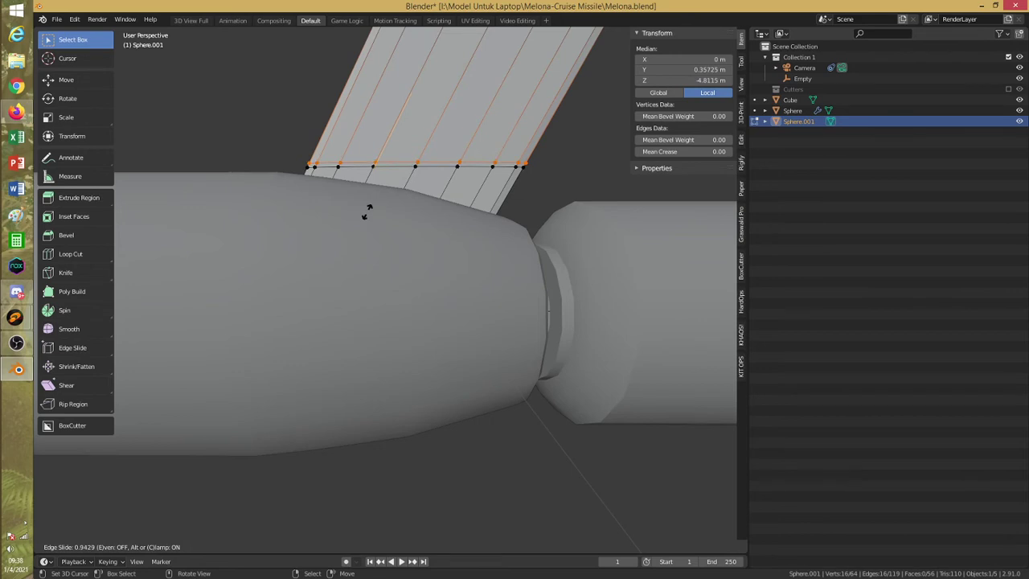
pyautogui.click(365, 212)
pyautogui.hotkey('alt', 'a')
pyautogui.keyDown('alt'); pyautogui.moveTo(514, 192); pyautogui.dragTo(373, 219); pyautogui.keyUp('alt')
pyautogui.moveTo(372, 219); pyautogui.dragTo(443, 233, button='middle')
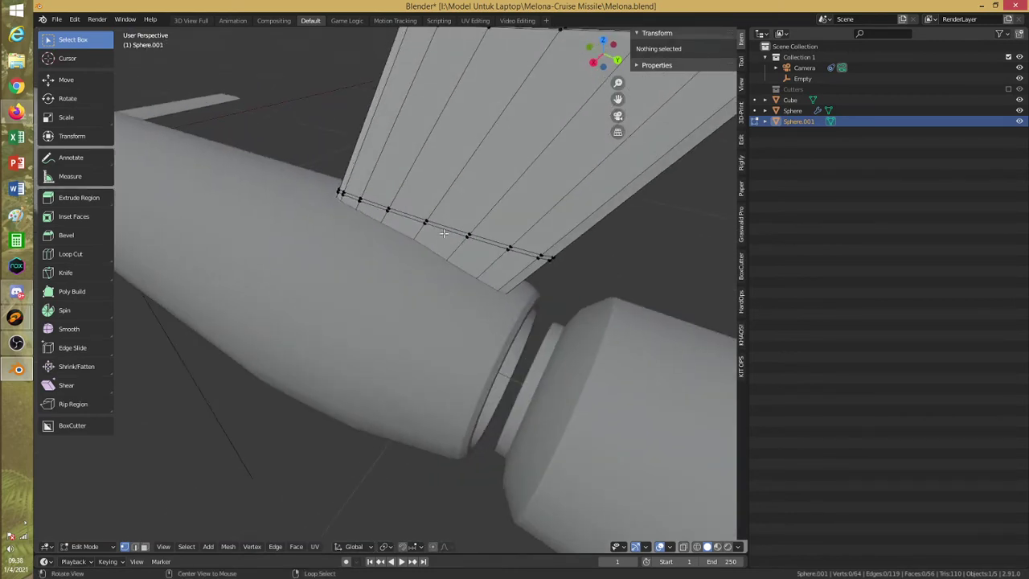
pyautogui.scroll(-5, 443, 233)
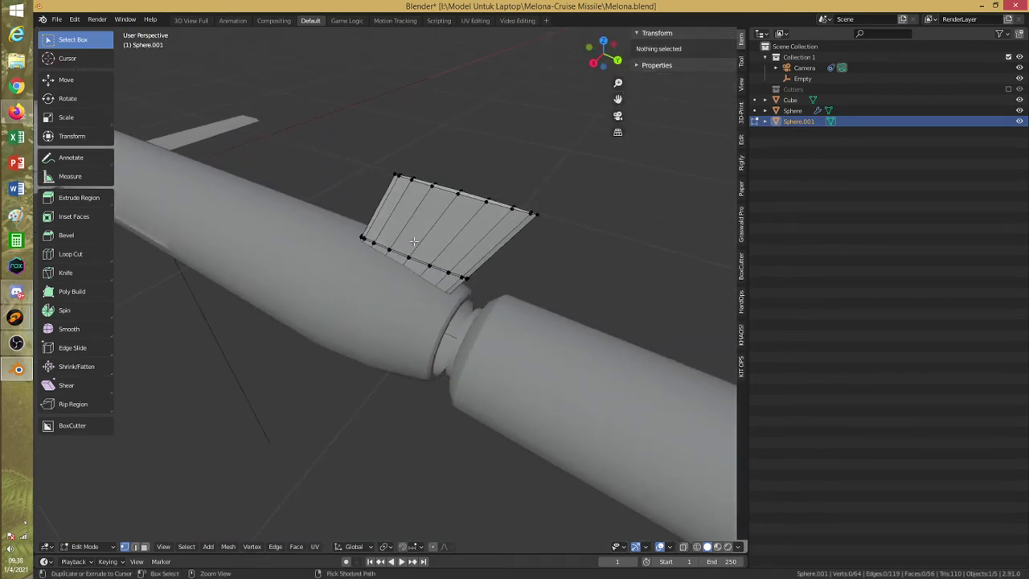
pyautogui.hotkey('ctrl', 's')
# Return to Object Mode with nothing selected and save the file
pyautogui.keyDown('alt'); pyautogui.moveTo(414, 241); pyautogui.dragTo(425, 260); pyautogui.keyUp('alt')
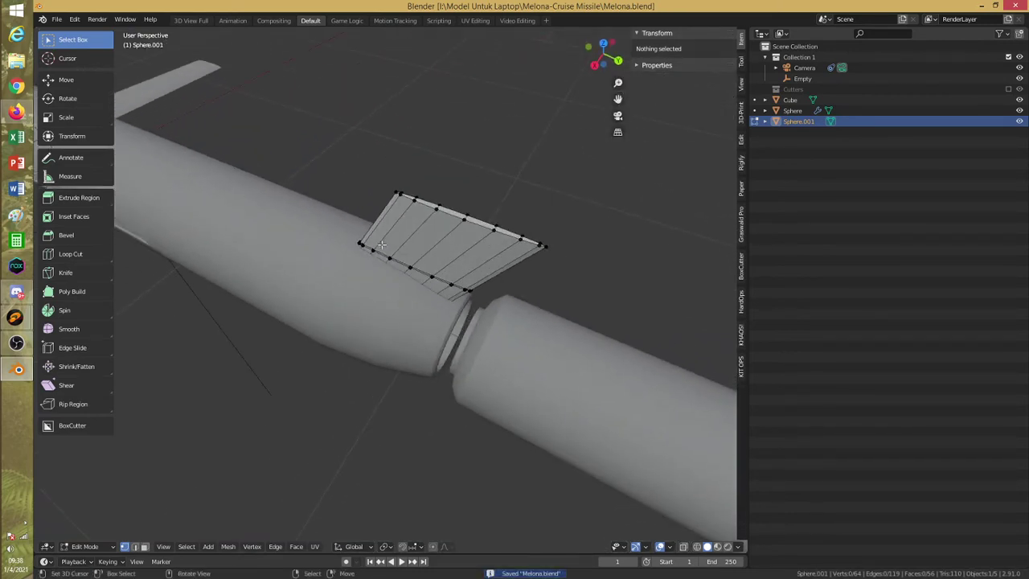
pyautogui.scroll(-5, 368, 245)
pyautogui.moveTo(367, 245); pyautogui.dragTo(372, 286, button='middle')
pyautogui.moveTo(434, 290); pyautogui.dragTo(390, 278, button='middle')
pyautogui.scroll(1, 391, 277)
pyautogui.click(104, 550)
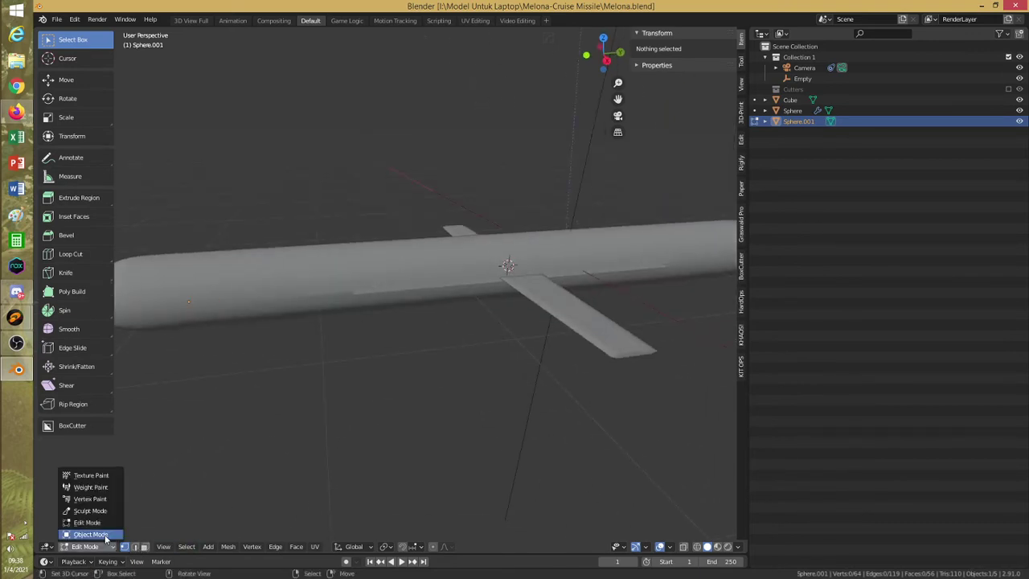
pyautogui.click(105, 535)
pyautogui.hotkey('alt', 'a')
pyautogui.scroll(-2, 383, 378)
pyautogui.moveTo(383, 377)
pyautogui.mouseDown(button='middle')
pyautogui.moveTo(339, 399)
pyautogui.moveTo(368, 374)
pyautogui.mouseUp(button='middle')
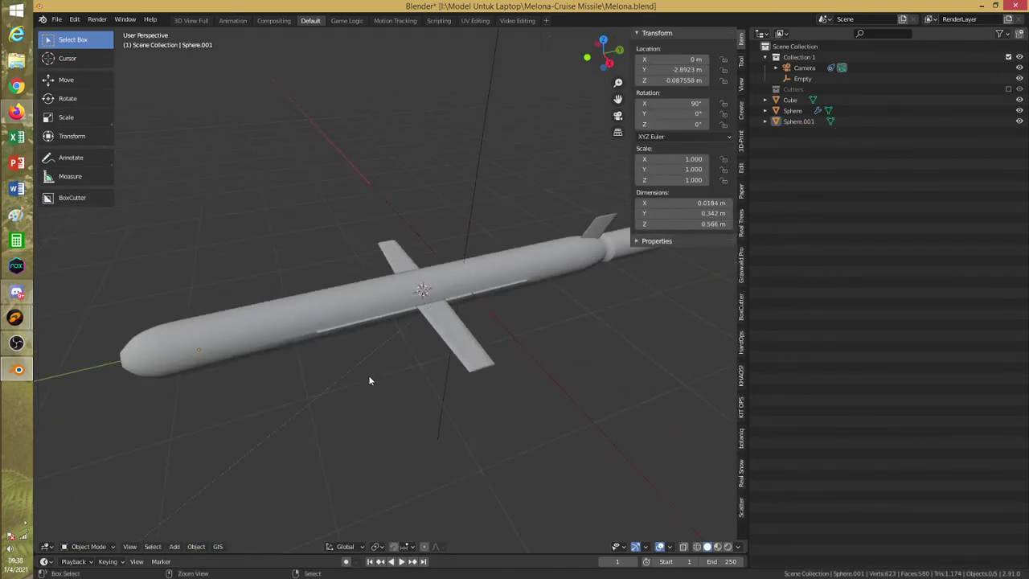
pyautogui.hotkey('ctrl', 's')
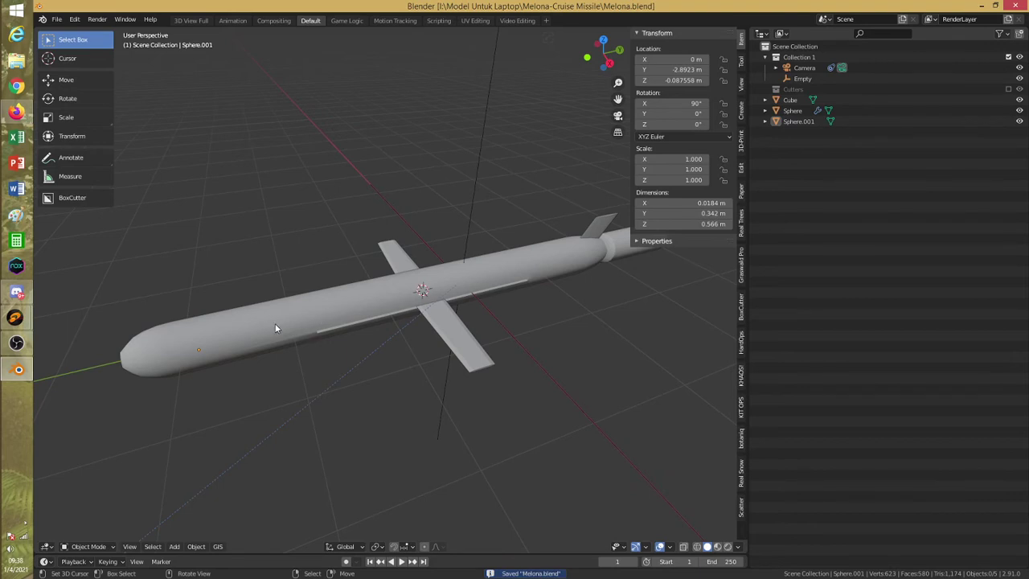
# Add a Subdivision Surface modifier to the missile body, place it above the Boolean modifier, and save the file
pyautogui.click(275, 327)
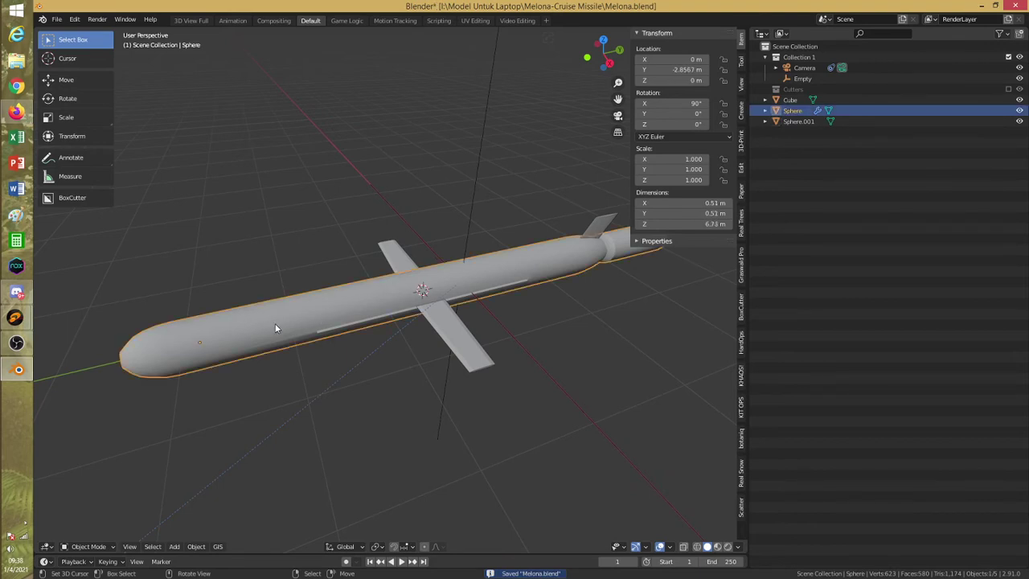
pyautogui.click(760, 33)
pyautogui.click(739, 75)
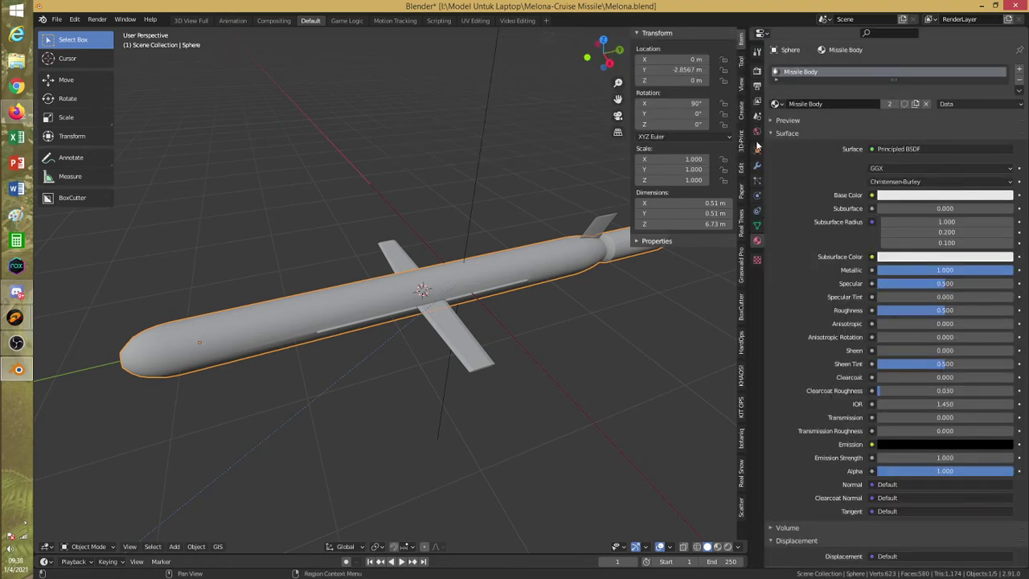
pyautogui.click(755, 166)
pyautogui.click(810, 95)
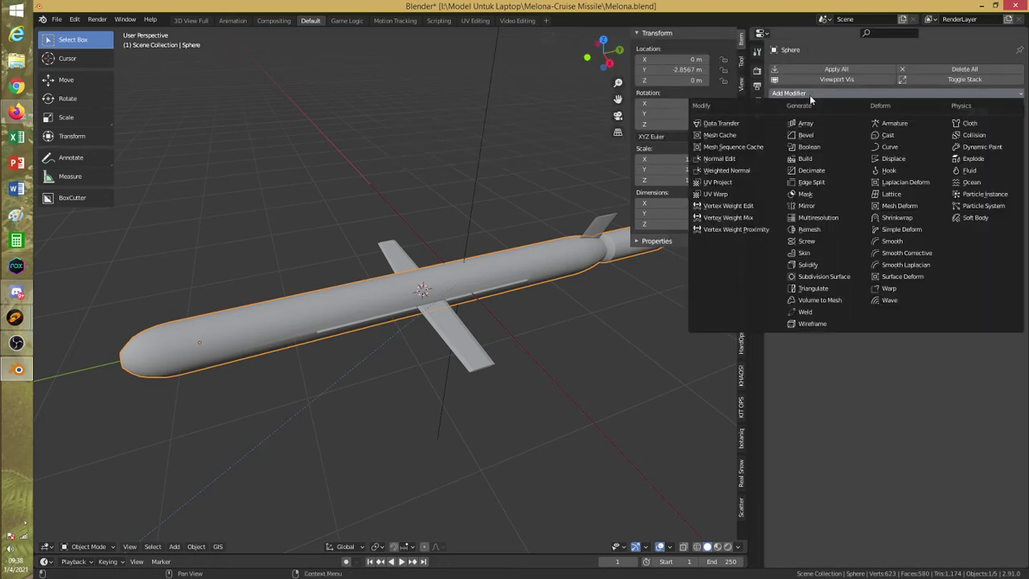
pyautogui.click(850, 280)
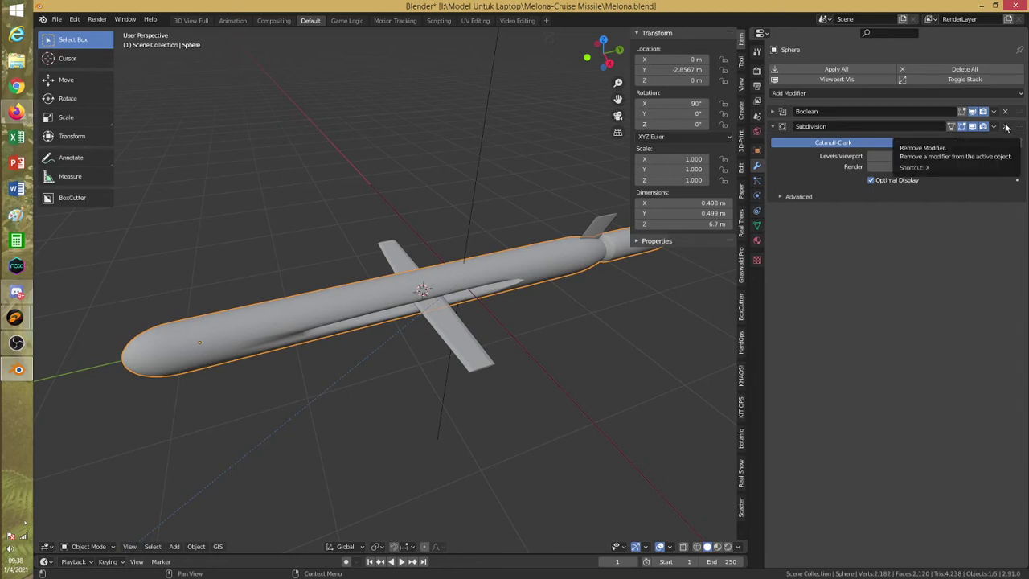
pyautogui.moveTo(1018, 126); pyautogui.dragTo(1013, 106)
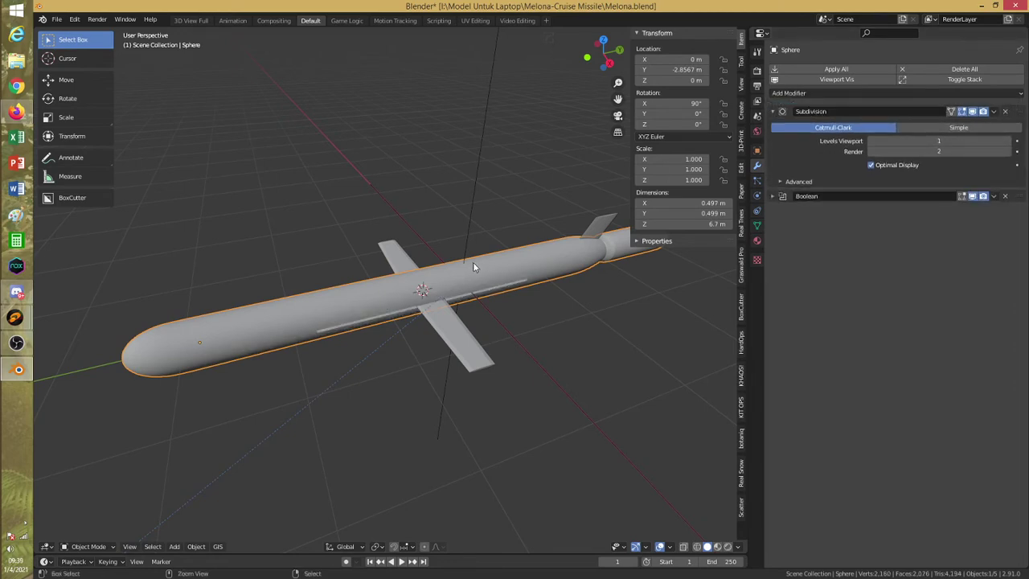
pyautogui.hotkey('ctrl', 's')
pyautogui.moveTo(474, 268); pyautogui.dragTo(390, 252, button='middle')
pyautogui.click(406, 259)
pyautogui.hotkey('ctrl', 's')
pyautogui.scroll(5, 396, 250)
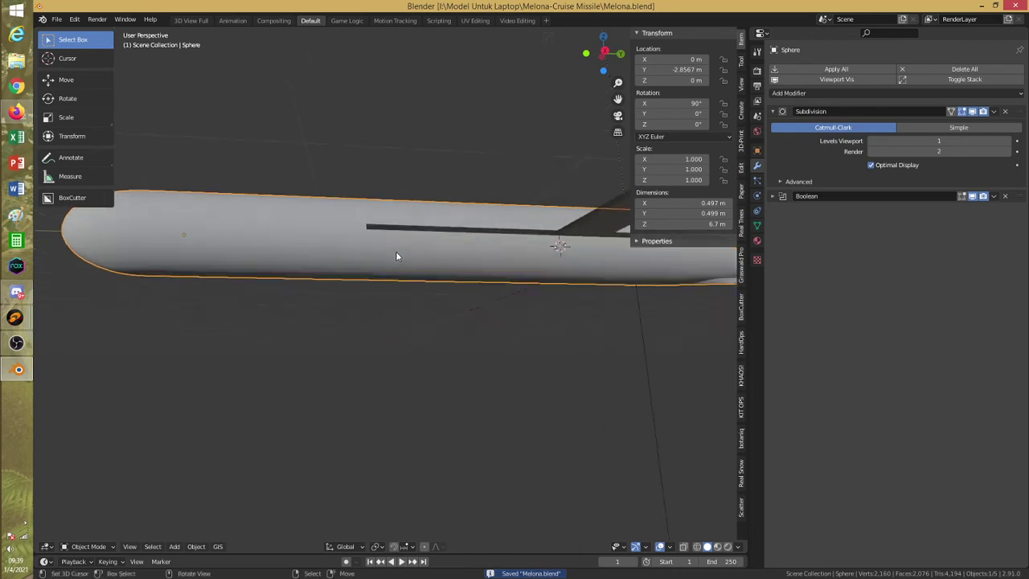
pyautogui.moveTo(451, 287); pyautogui.dragTo(408, 289, button='middle')
pyautogui.scroll(-5, 372, 290)
# Sharpen the tail fin with the HardOps Ssharpen operation
pyautogui.click(481, 262)
pyautogui.hotkey('ctrl', 's')
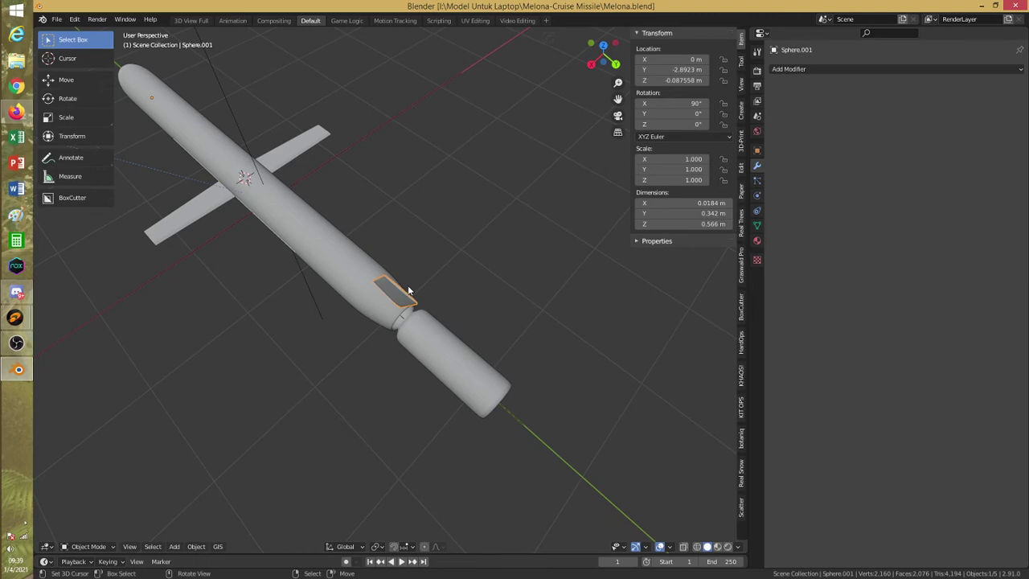
pyautogui.scroll(5, 408, 290)
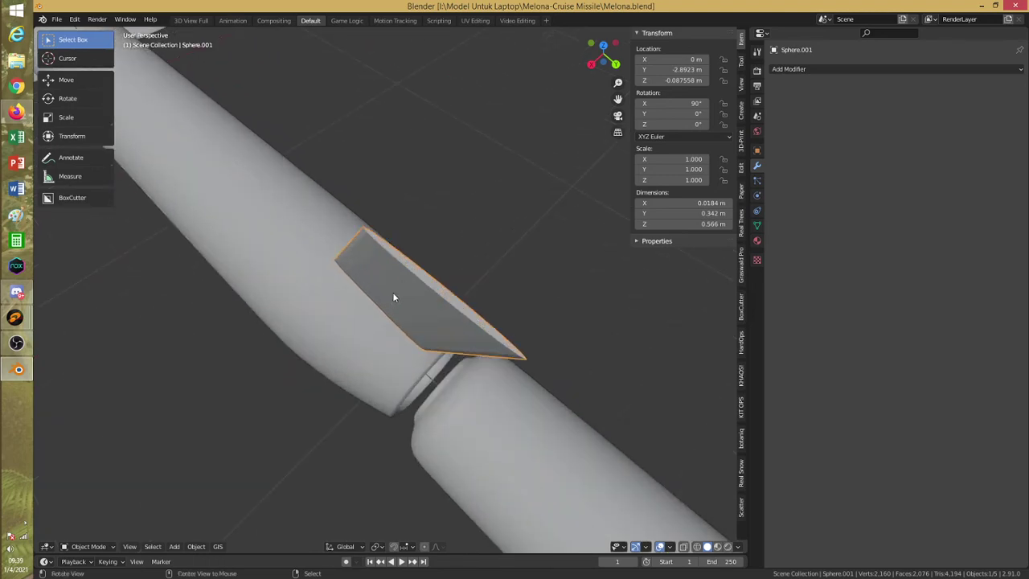
pyautogui.press('q')
pyautogui.moveTo(392, 292); pyautogui.dragTo(467, 265, button='middle')
pyautogui.click(426, 269)
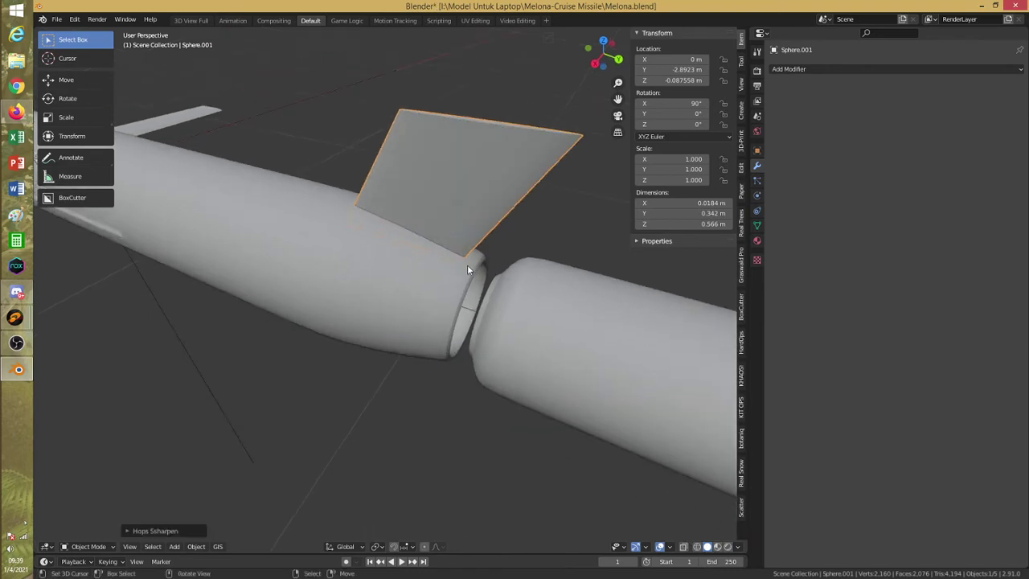
# Check the tail fin's mesh in Edit Mode with wireframe shading turned on, and return to Object Mode
pyautogui.click(107, 551)
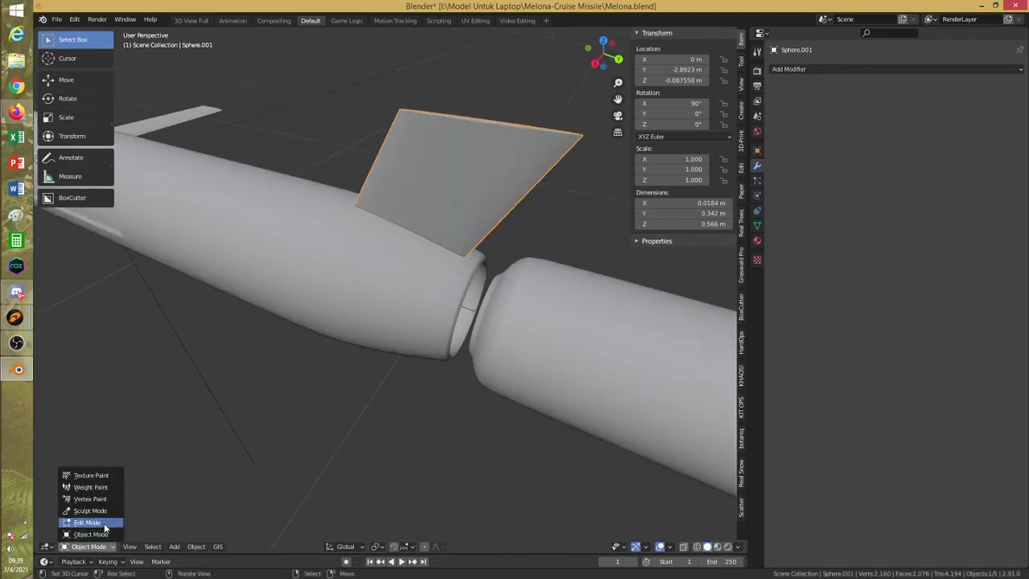
pyautogui.click(90, 525)
pyautogui.moveTo(340, 349); pyautogui.dragTo(316, 374, button='middle')
pyautogui.moveTo(316, 374)
pyautogui.keyDown('alt'); pyautogui.mouseDown()
pyautogui.moveTo(393, 313)
pyautogui.moveTo(411, 265)
pyautogui.moveTo(397, 282)
pyautogui.mouseUp(); pyautogui.keyUp('alt')
pyautogui.hotkey('shift', 'z')
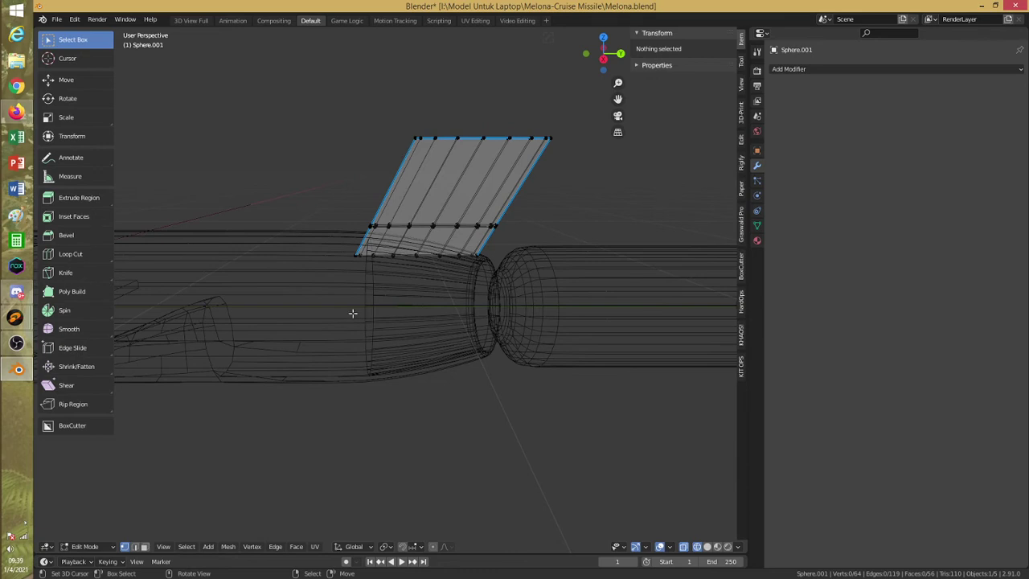
pyautogui.click(85, 546)
pyautogui.click(76, 531)
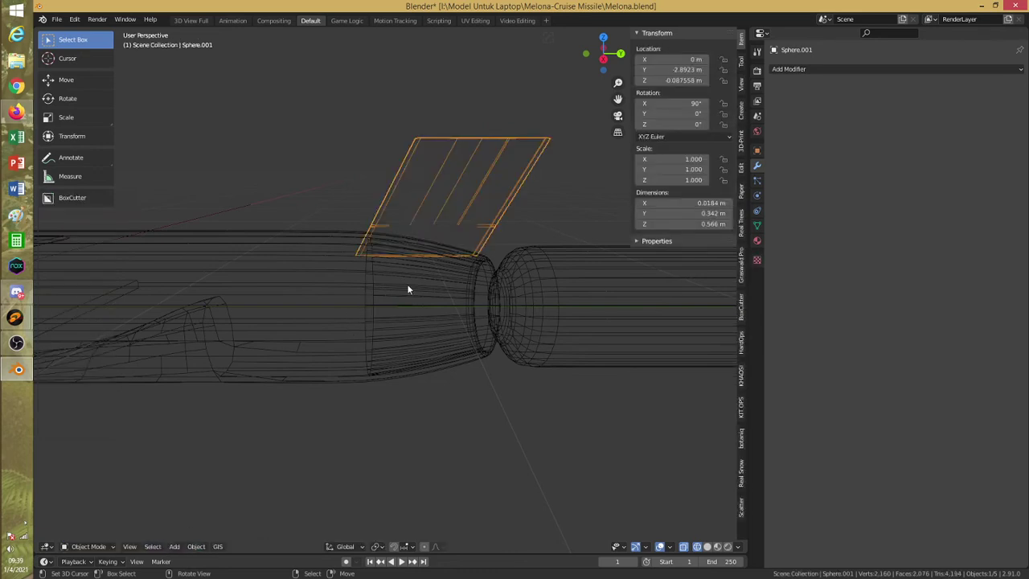
pyautogui.hotkey('shift', 's')
pyautogui.click(486, 213)
pyautogui.hotkey('alt', 'a')
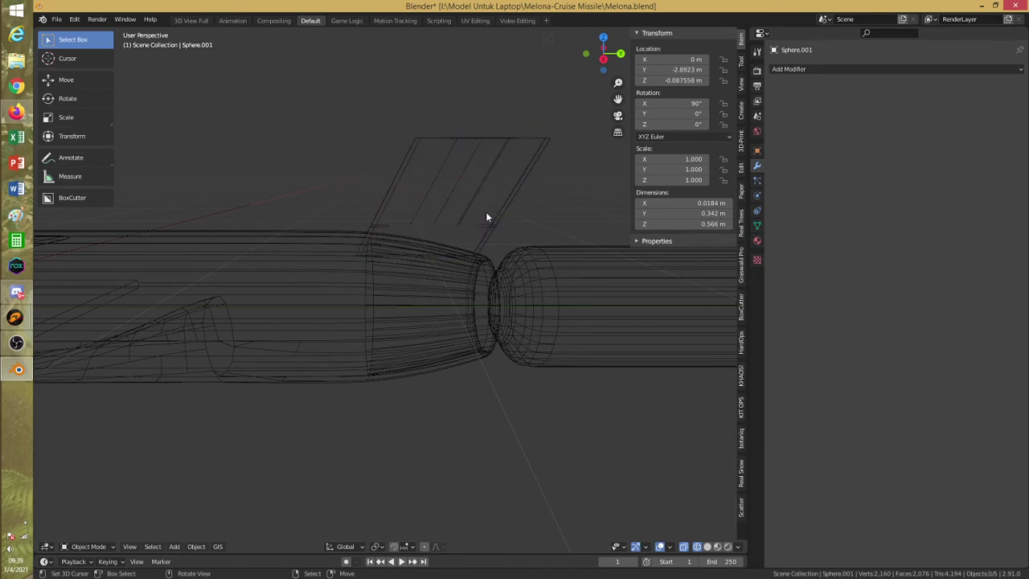
pyautogui.press('space')
pyautogui.moveTo(486, 213)
pyautogui.moveTo(530, 213)
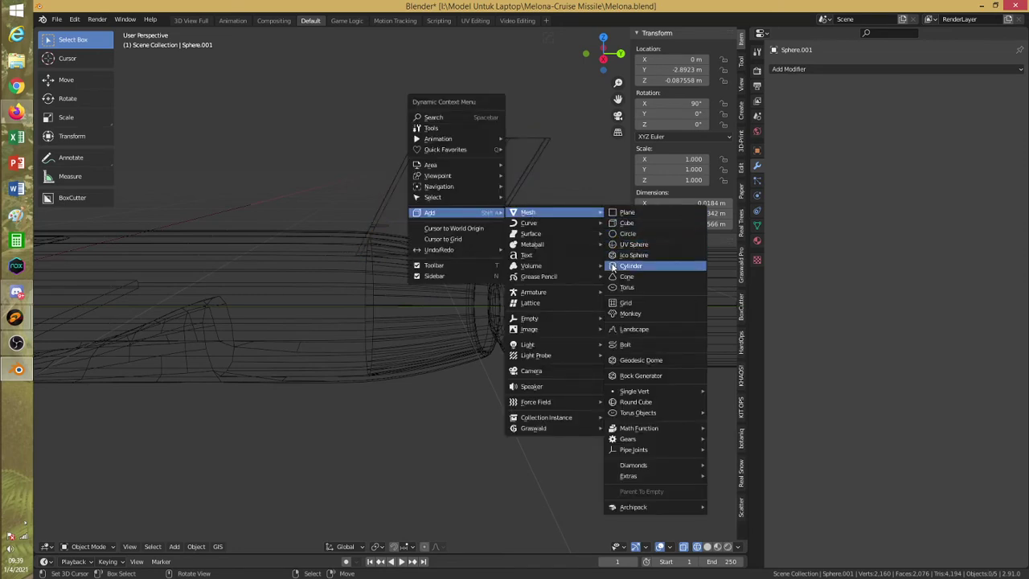
pyautogui.click(617, 266)
pyautogui.scroll(-5, 406, 281)
pyautogui.press('g')
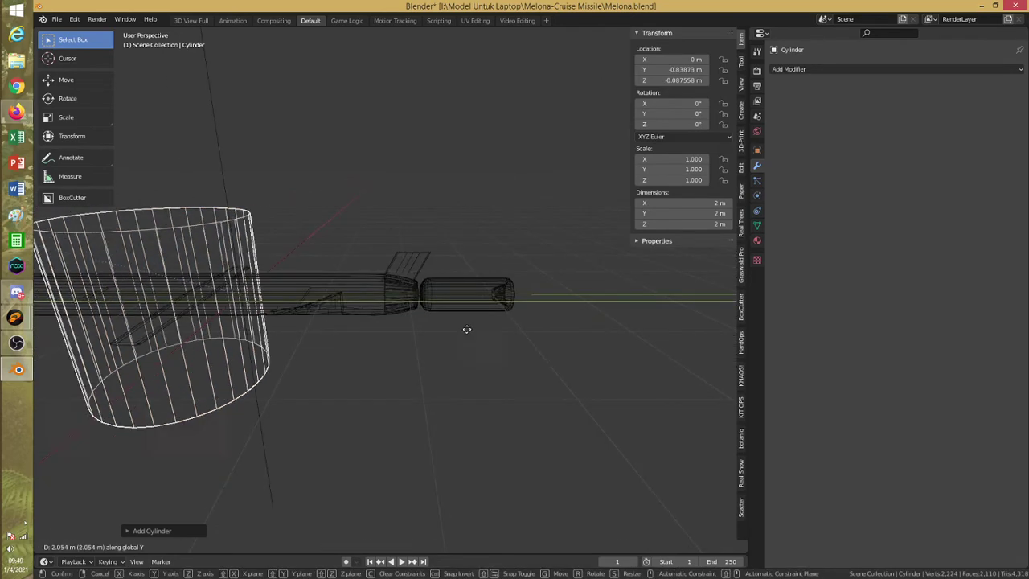
pyautogui.click(608, 327)
pyautogui.press('Delete')
# Set the tail fin's origin to its geometry and return to solid shading
pyautogui.click(426, 257)
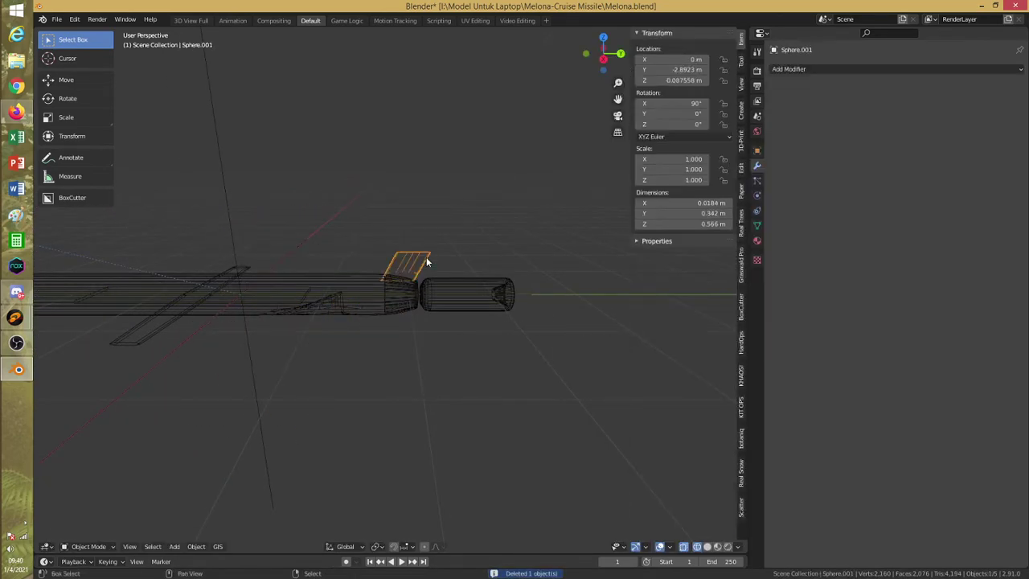
pyautogui.hotkey('shift', 's')
pyautogui.click(426, 257)
pyautogui.scroll(-2, 426, 256)
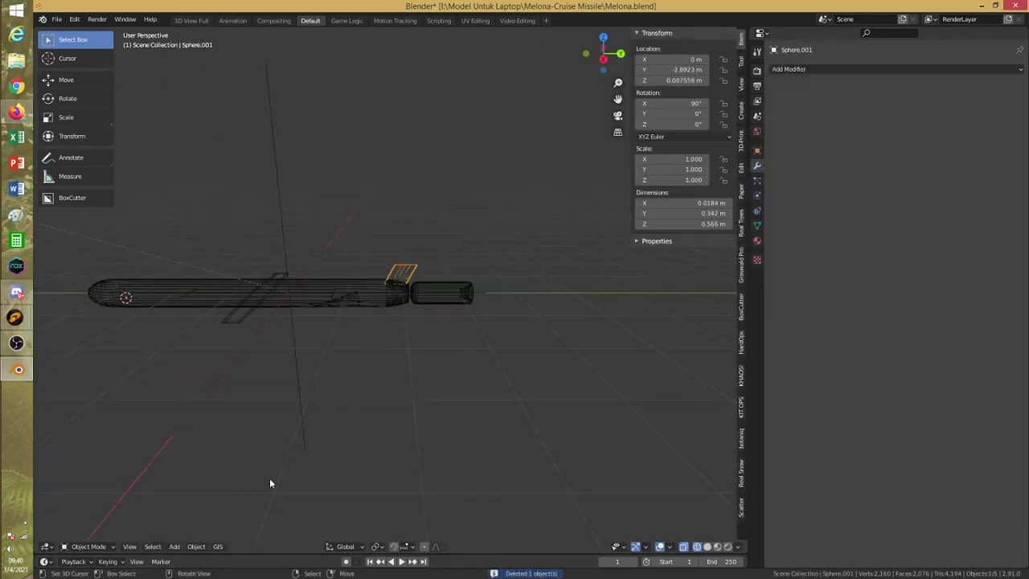
pyautogui.click(201, 548)
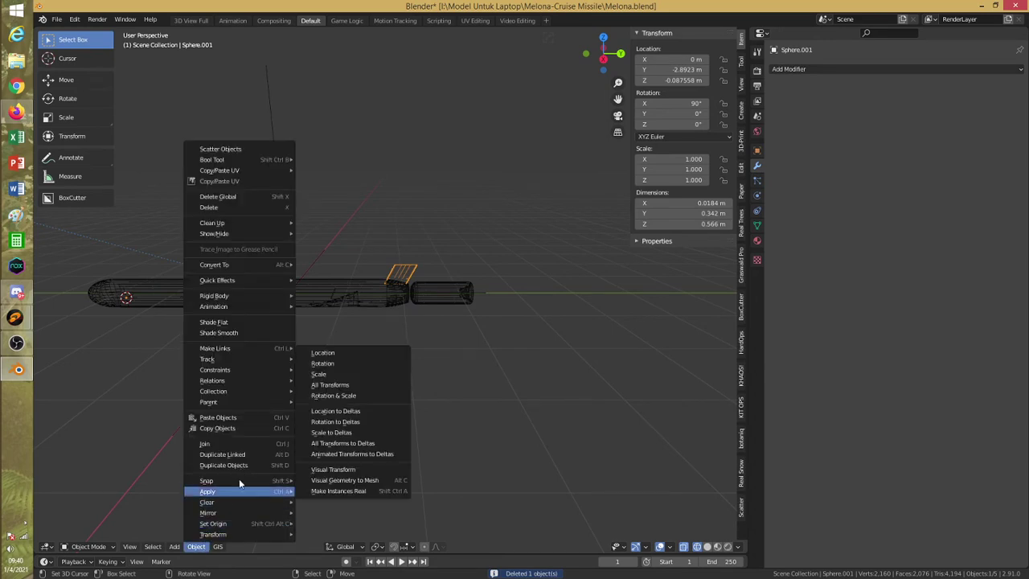
pyautogui.moveTo(229, 524)
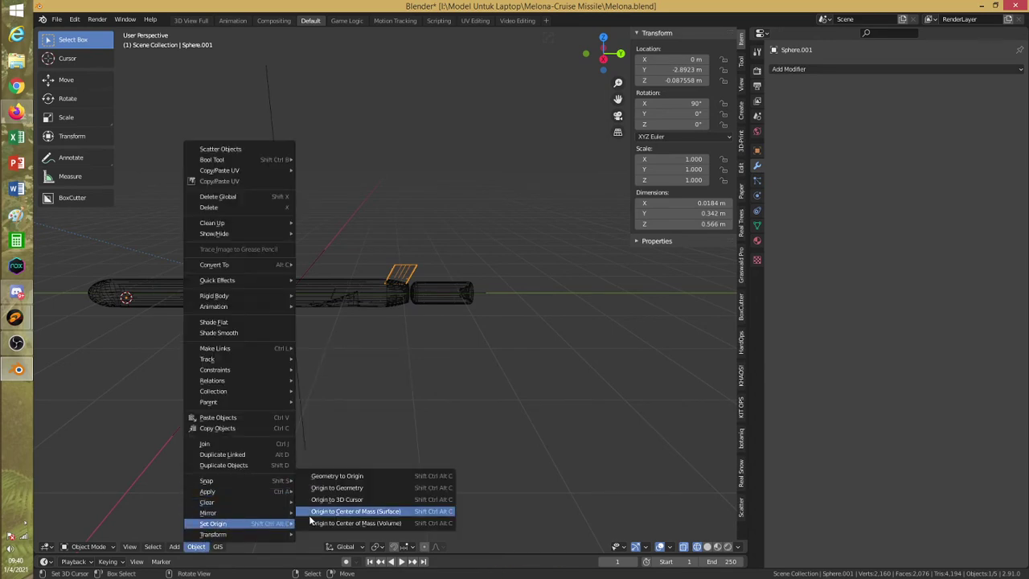
pyautogui.click(348, 486)
pyautogui.scroll(4, 422, 320)
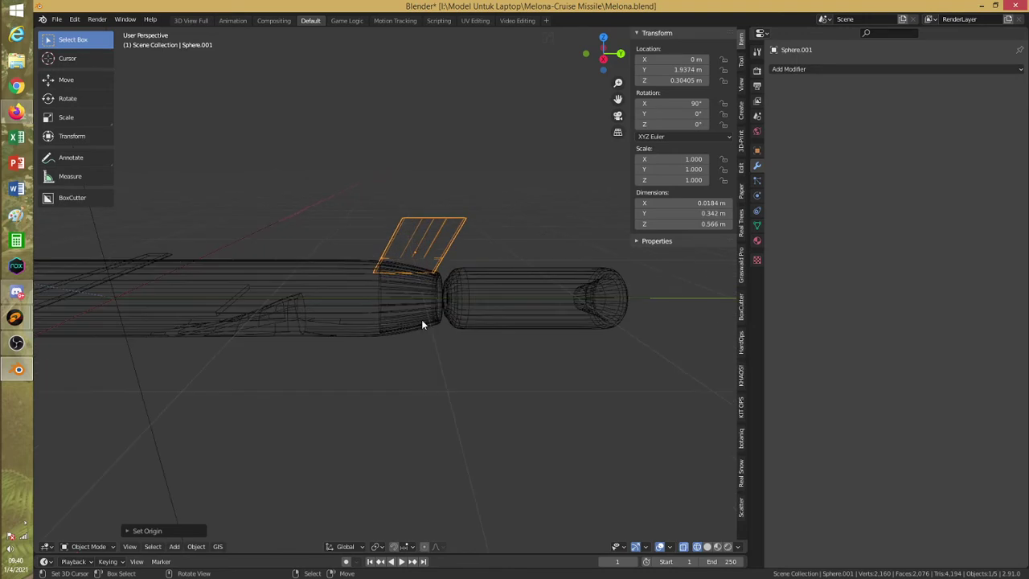
pyautogui.hotkey('shift', 'z')
pyautogui.moveTo(402, 330); pyautogui.dragTo(401, 315, button='middle')
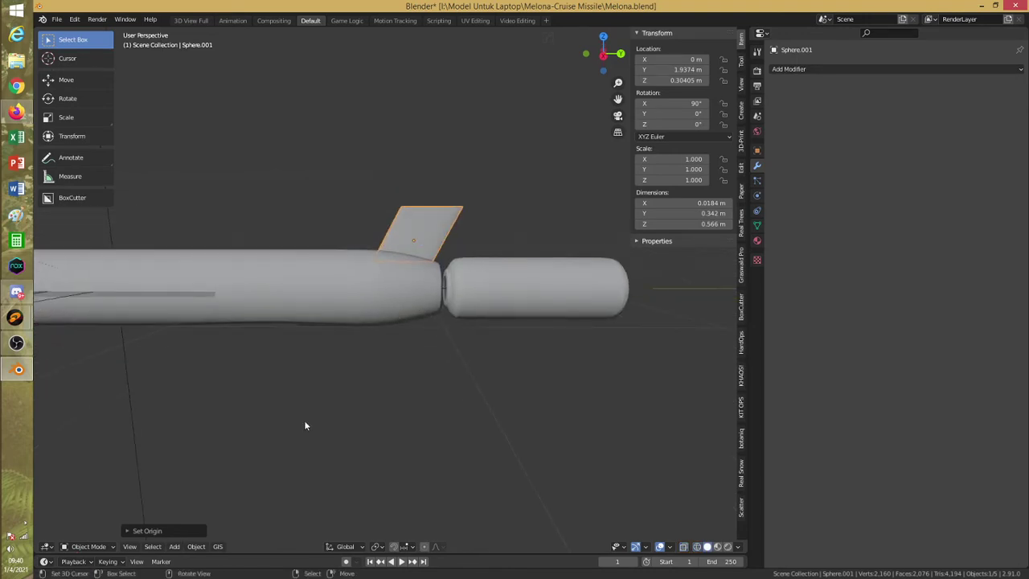
# Snap the 3D cursor to the tail fin and add a cylinder with 16 vertices there
pyautogui.hotkey('shift', 's')
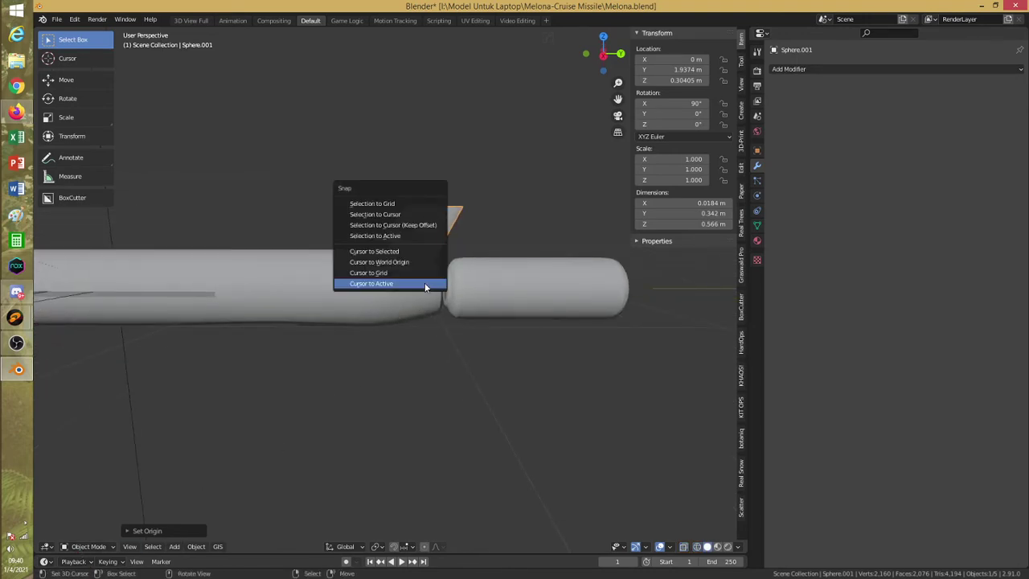
pyautogui.click(425, 282)
pyautogui.hotkey('alt', 'a')
pyautogui.press('space')
pyautogui.moveTo(425, 282)
pyautogui.moveTo(465, 284)
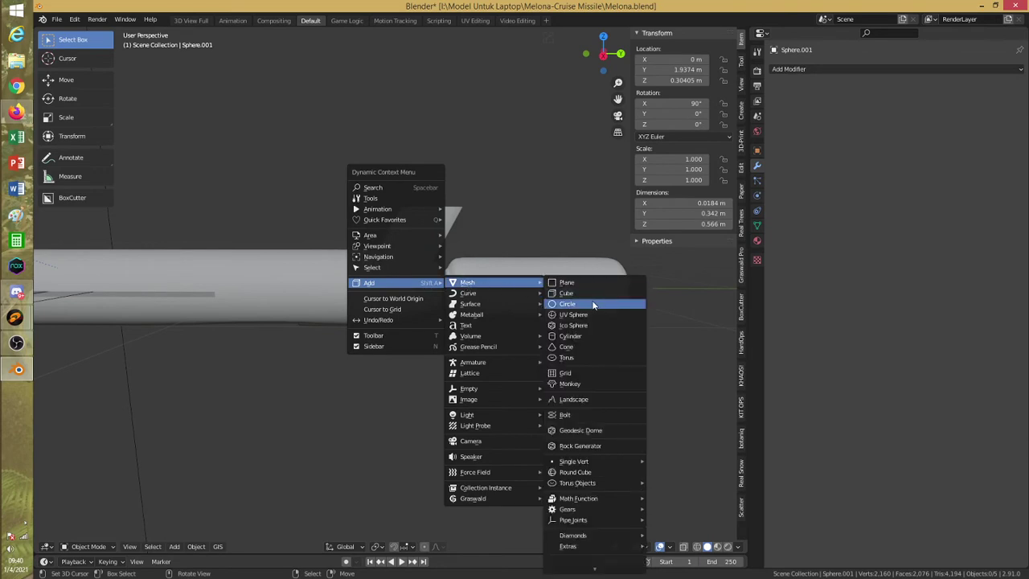
pyautogui.click(585, 335)
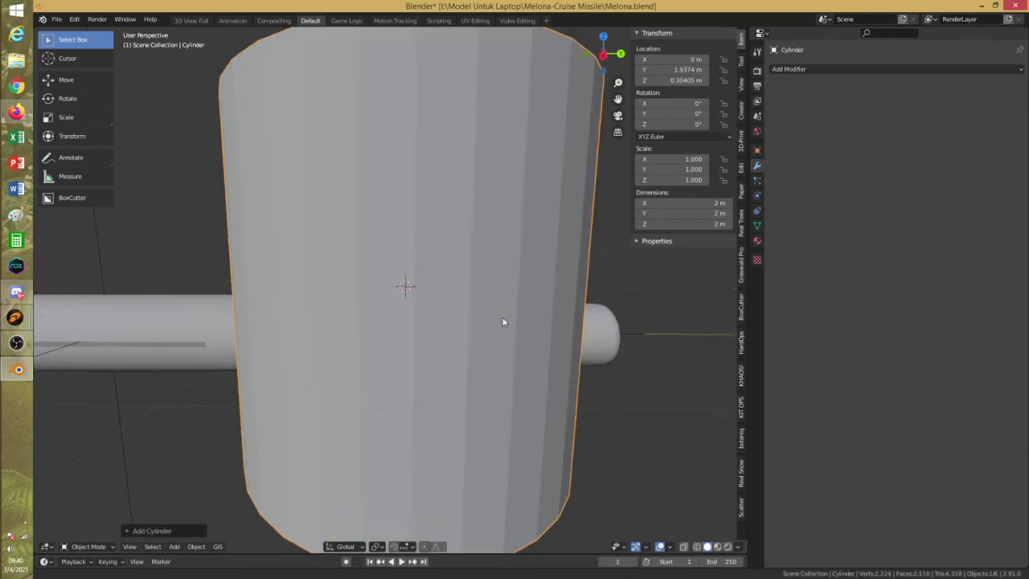
pyautogui.click(151, 531)
pyautogui.click(224, 402)
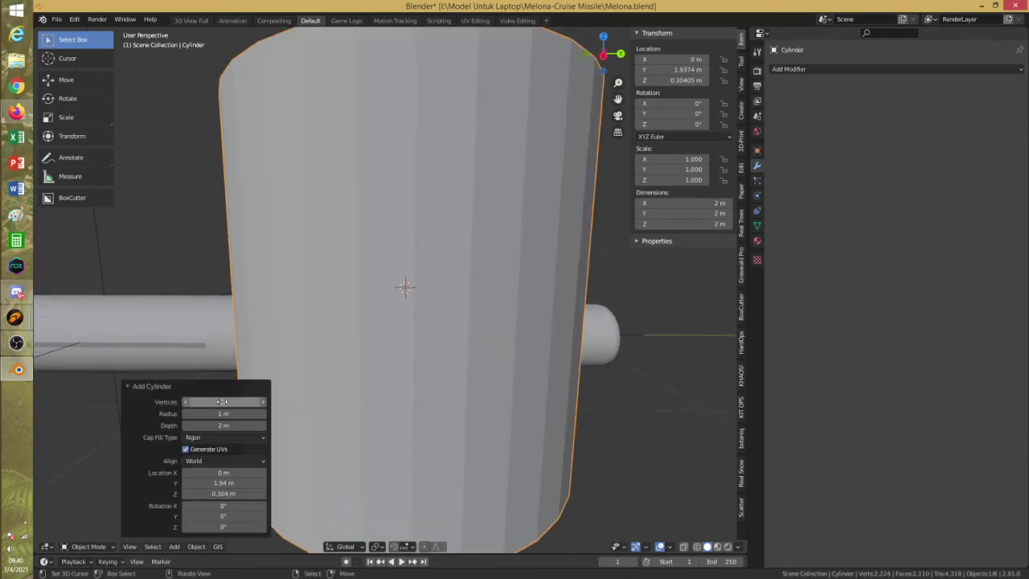
pyautogui.write('16')
pyautogui.press('Return')
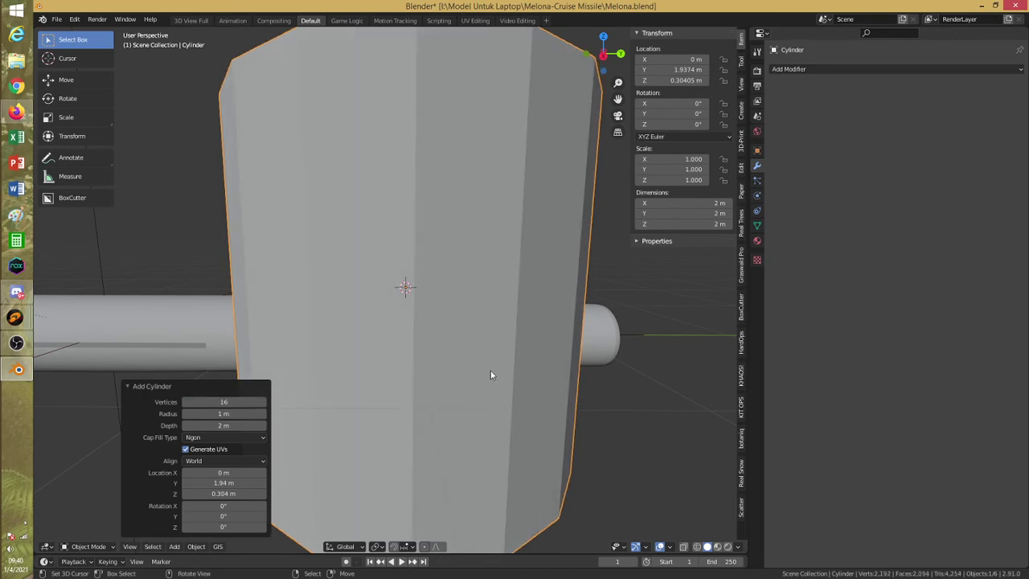
pyautogui.click(132, 386)
# Scale the new cylinder uniformly to about 0.085 so it fits within the tail fin
pyautogui.press('s')
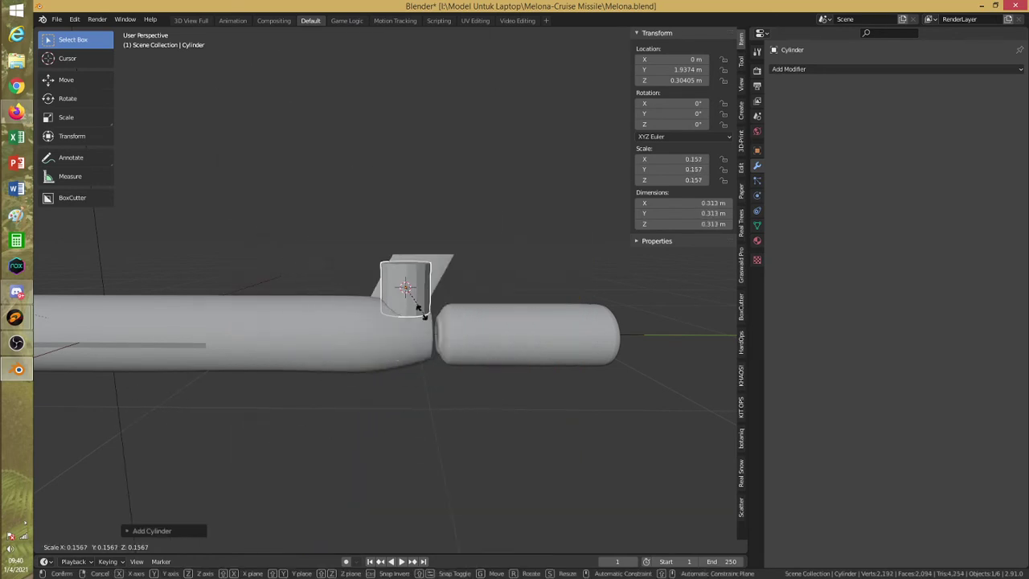
pyautogui.click(403, 304)
pyautogui.hotkey('shift', 'z')
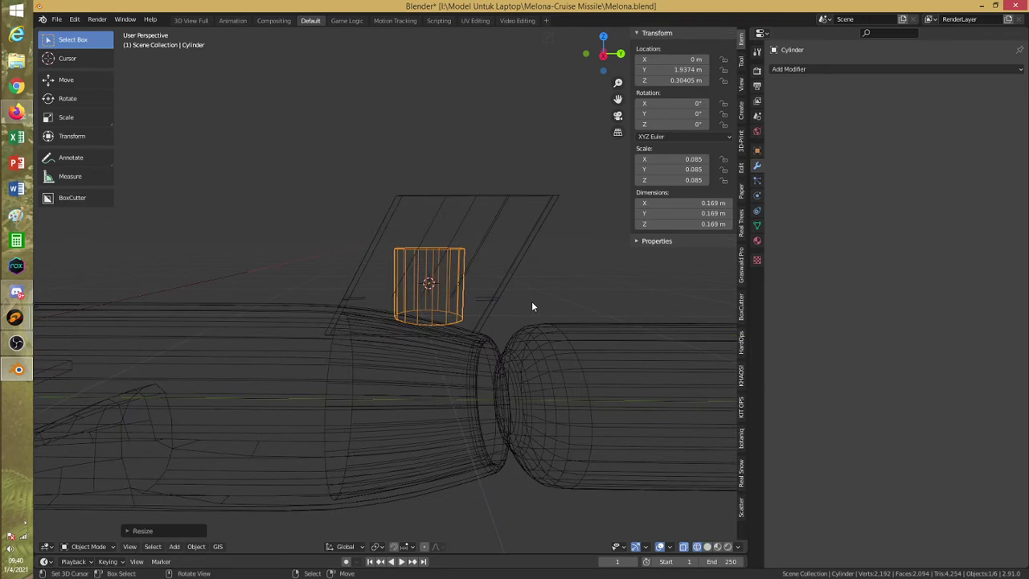
# Join the cylinder into the tail fin object and enter Edit Mode with solid shading
pyautogui.keyDown('shift'); pyautogui.click(514, 281); pyautogui.keyUp('shift')
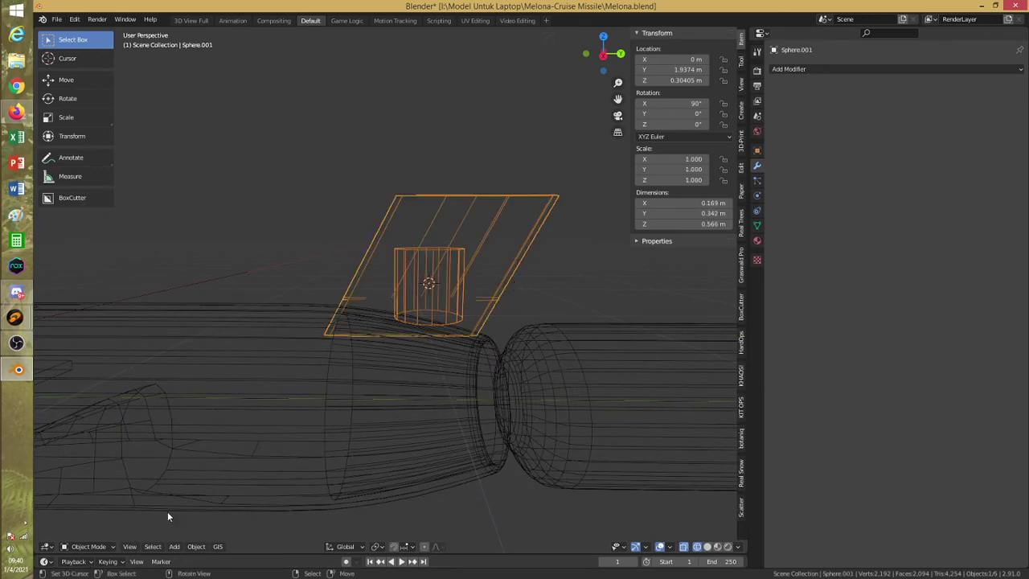
pyautogui.click(111, 548)
pyautogui.click(90, 523)
pyautogui.hotkey('shift', 'z')
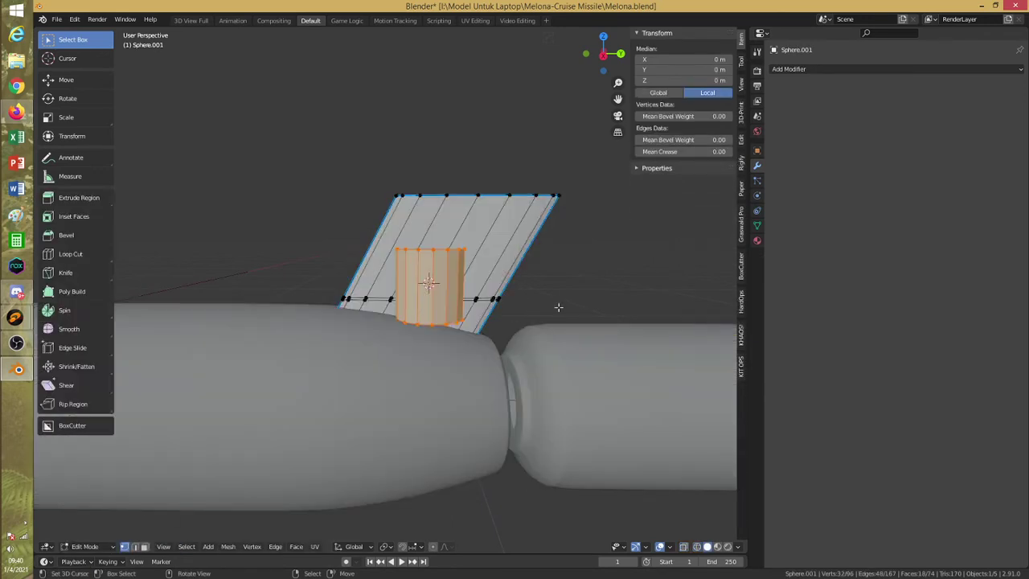
# Rotate the cylinder 90° about the global Y axis and shrink it to a small hinge-sized piece
pyautogui.write('ry')
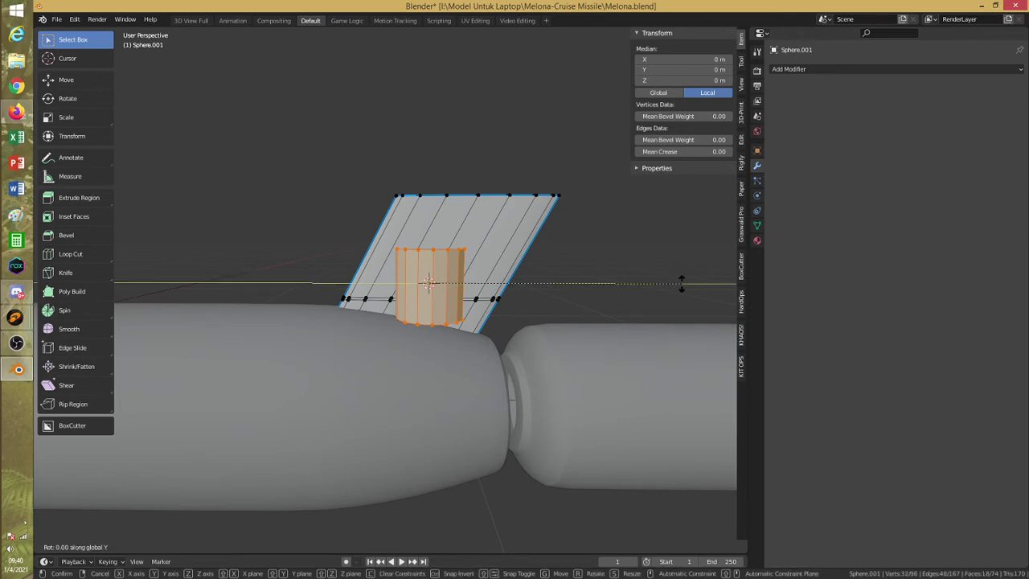
pyautogui.write('90')
pyautogui.press('Return')
pyautogui.press('s')
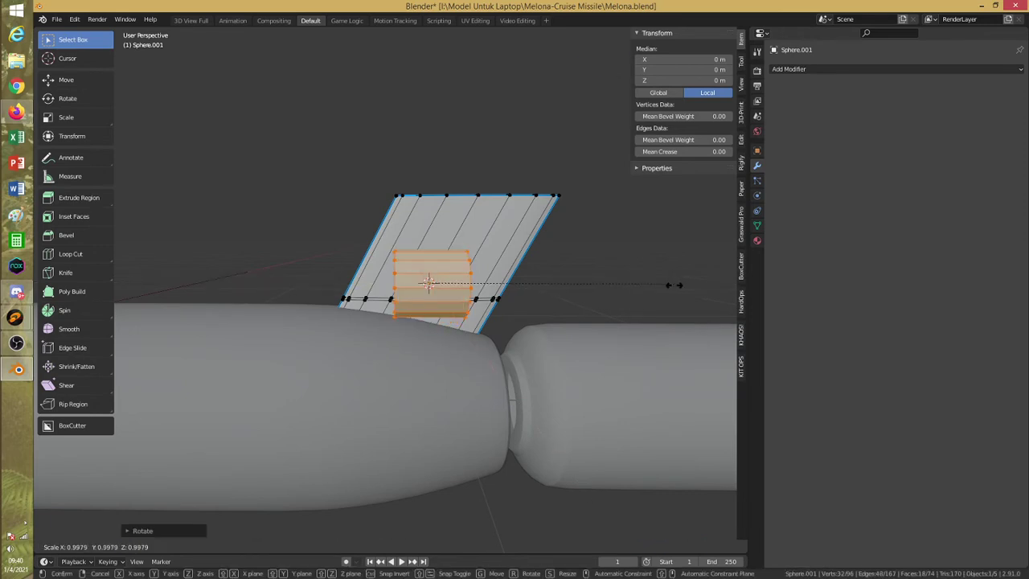
pyautogui.click(499, 289)
# Move the cylinder about 0.157 m along Y toward the fin's rear edge and lower it about 0.037 m onto the fin's horizontal seam
pyautogui.press('g')
pyautogui.press('y')
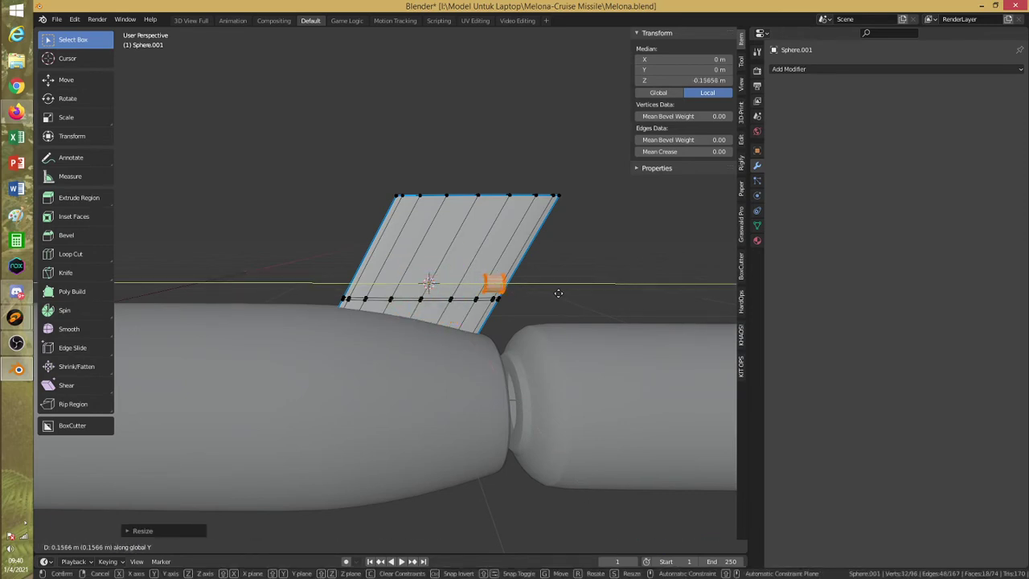
pyautogui.click(558, 291)
pyautogui.scroll(4, 435, 255)
pyautogui.keyDown('shift'); pyautogui.moveTo(436, 255); pyautogui.dragTo(431, 284, button='middle'); pyautogui.keyUp('shift')
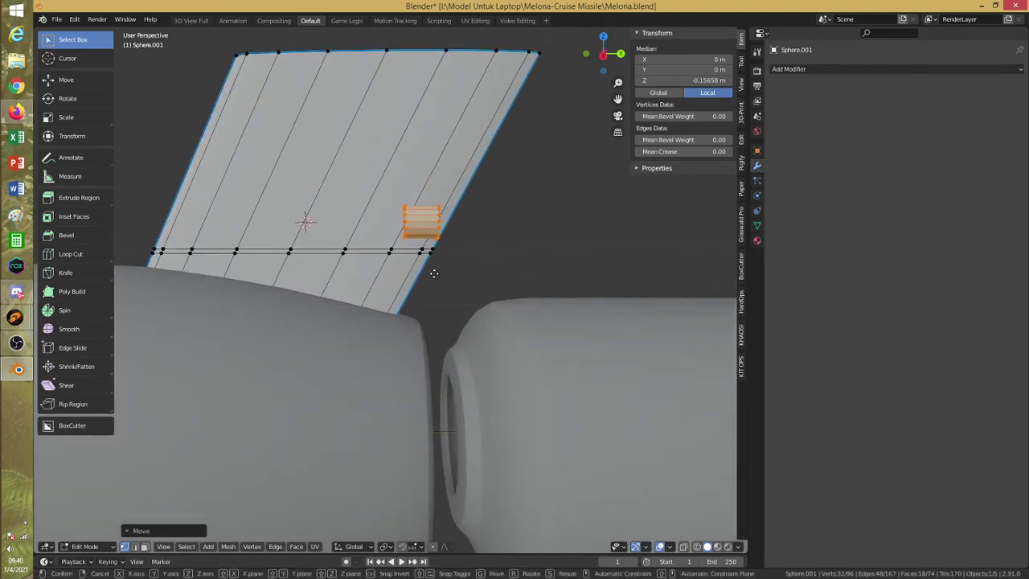
pyautogui.press('g')
pyautogui.press('z')
pyautogui.click(433, 300)
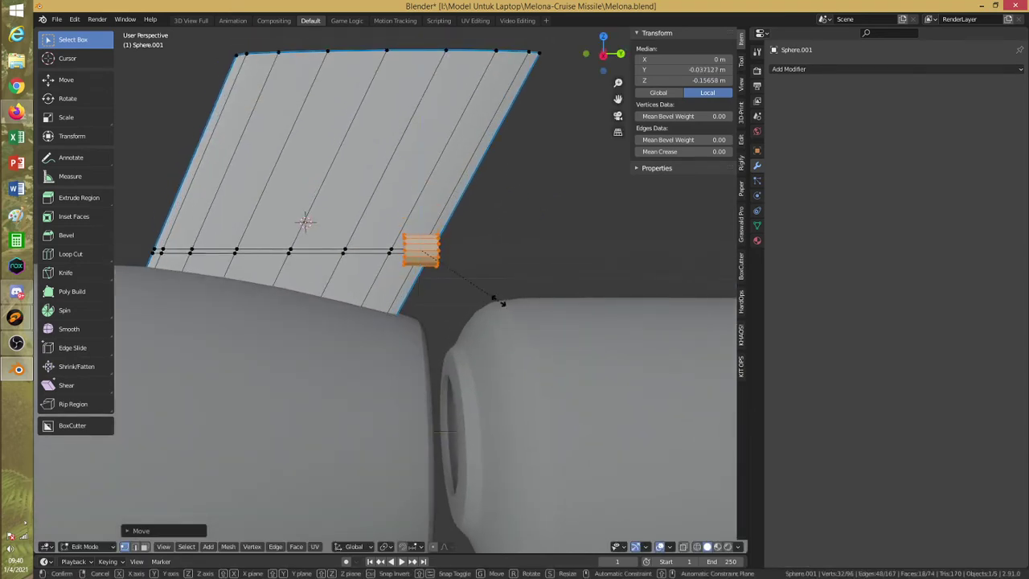
# Scale the cylinder to about half size and shift it about 0.043 m forward along Y, with a slight height correction on the seam
pyautogui.press('s')
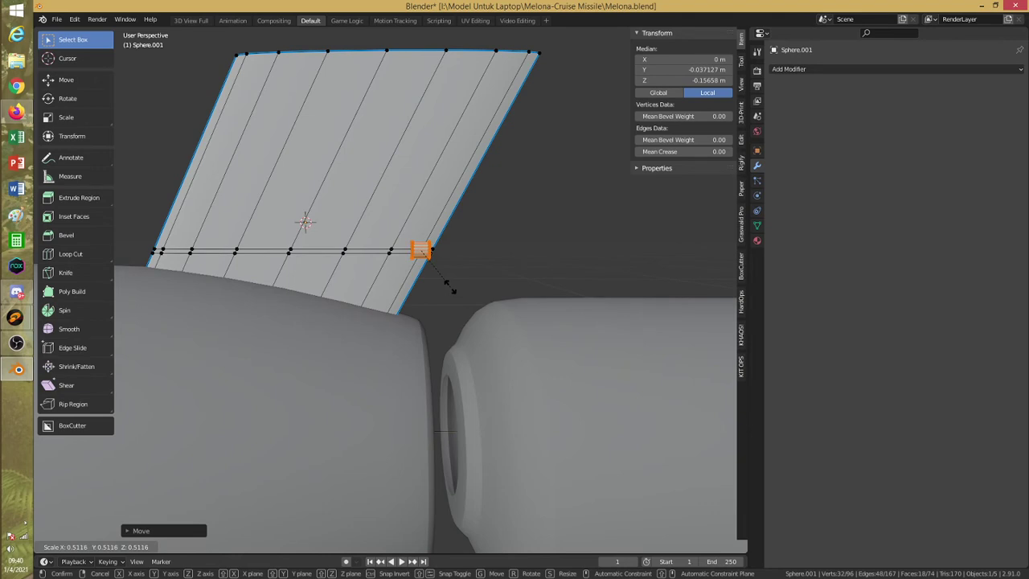
pyautogui.click(447, 287)
pyautogui.press('g')
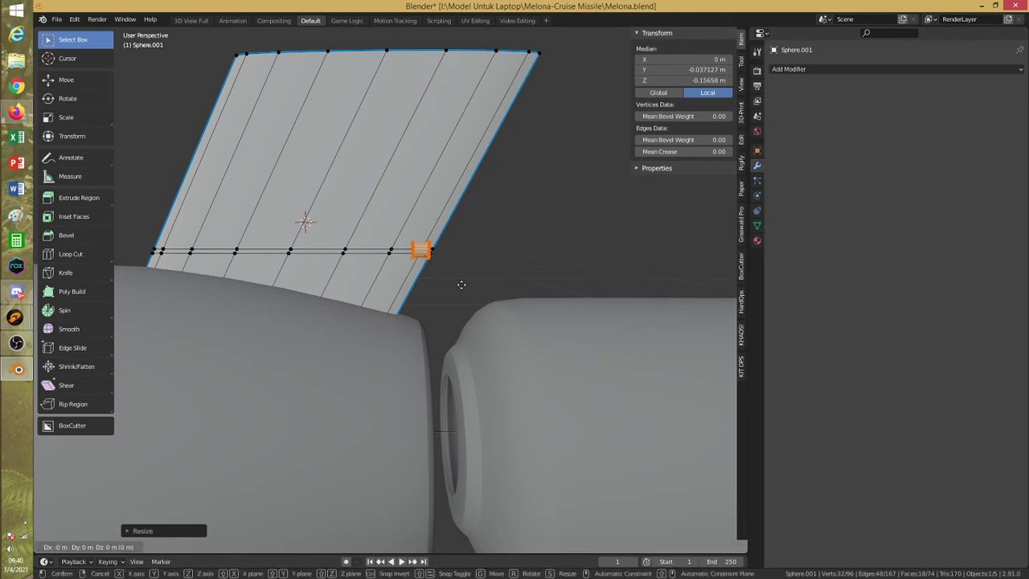
pyautogui.press('y')
pyautogui.click(453, 287)
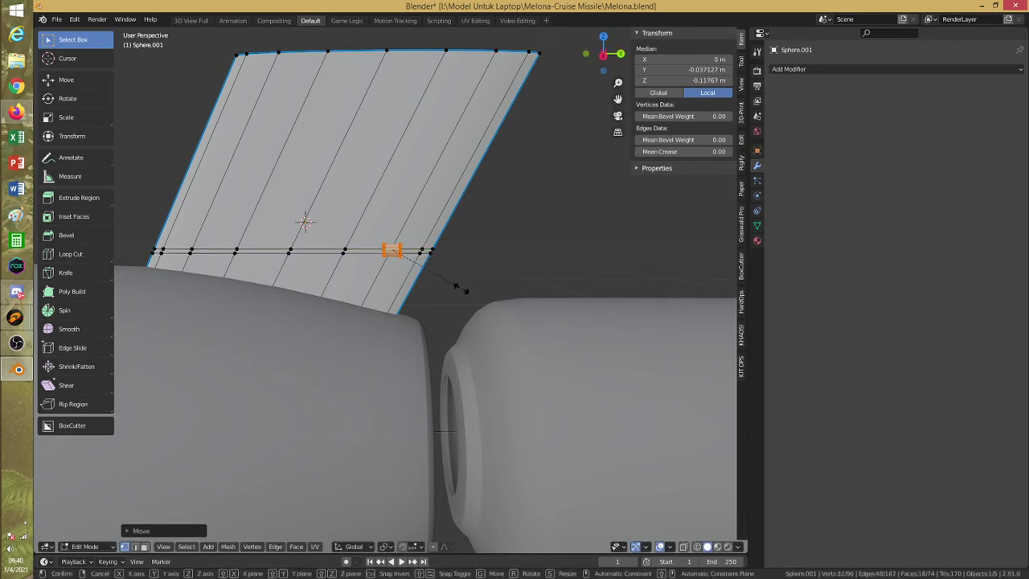
pyautogui.press('g')
pyautogui.press('z')
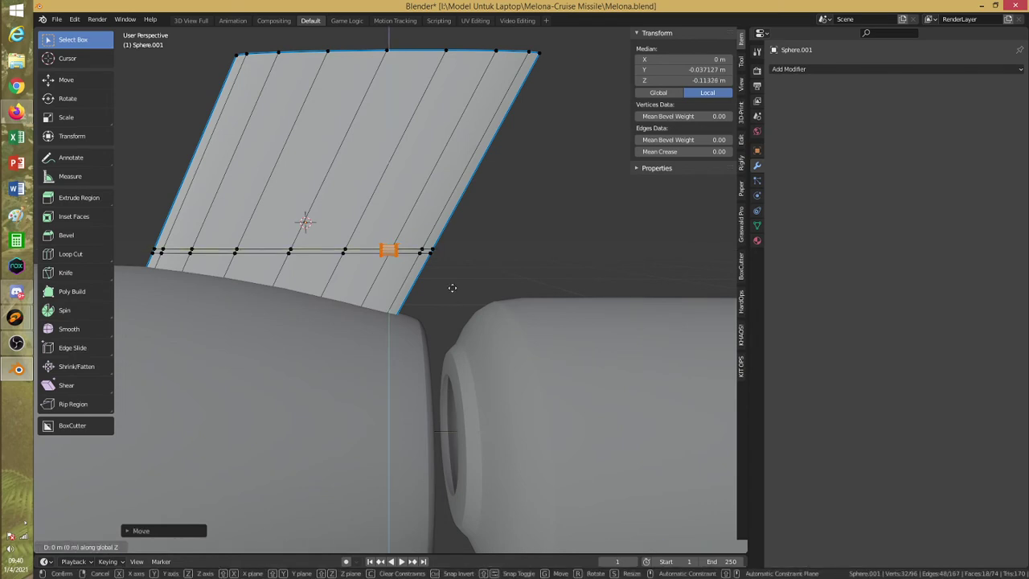
pyautogui.click(452, 290)
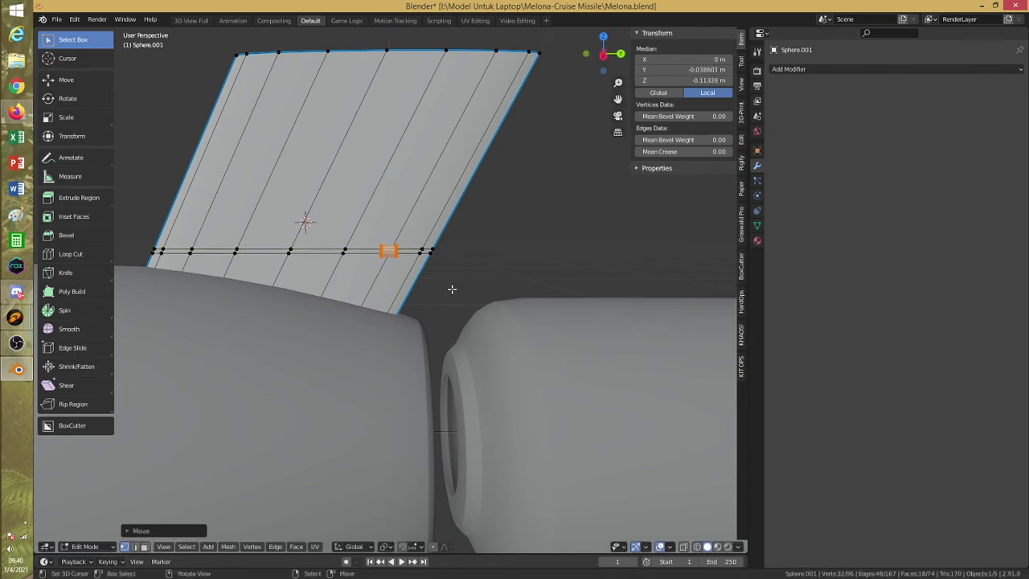
# Fine-tune the cylinder's size and its height along Z so it sits centred on the fin's seam
pyautogui.moveTo(452, 289)
pyautogui.mouseDown(button='middle')
pyautogui.moveTo(356, 289)
pyautogui.moveTo(453, 298)
pyautogui.mouseUp(button='middle')
pyautogui.press('s')
pyautogui.click(440, 303)
pyautogui.press('g')
pyautogui.press('z')
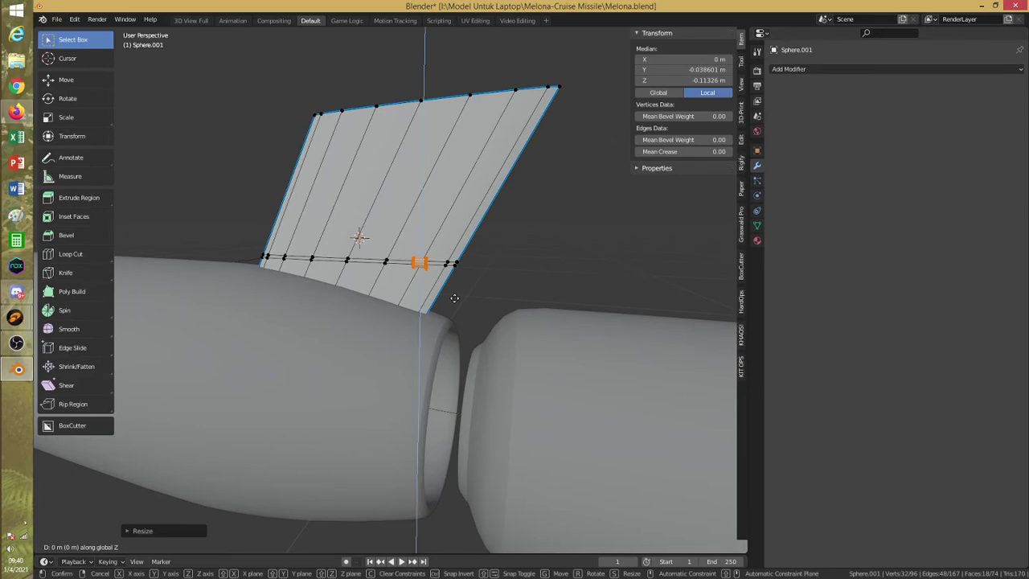
pyautogui.click(449, 299)
pyautogui.press('s')
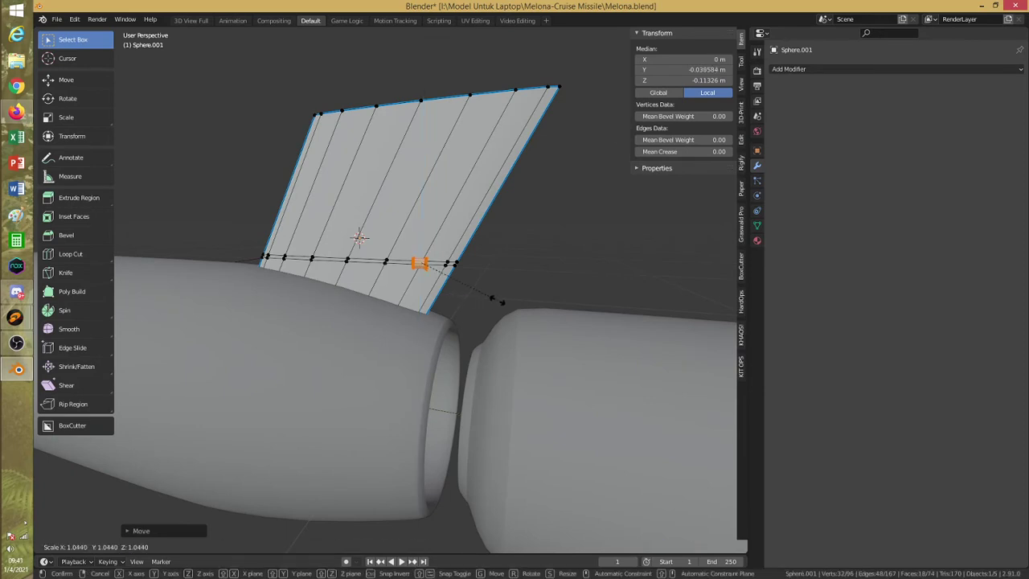
pyautogui.click(506, 303)
# Duplicate the cylinder twice along Y, placing one copy about 0.094 m forward and another near the fin's front edge
pyautogui.moveTo(506, 298)
pyautogui.mouseDown(button='middle')
pyautogui.moveTo(513, 314)
pyautogui.moveTo(524, 298)
pyautogui.mouseUp(button='middle')
pyautogui.hotkey('shift', 'z')
pyautogui.press('g')
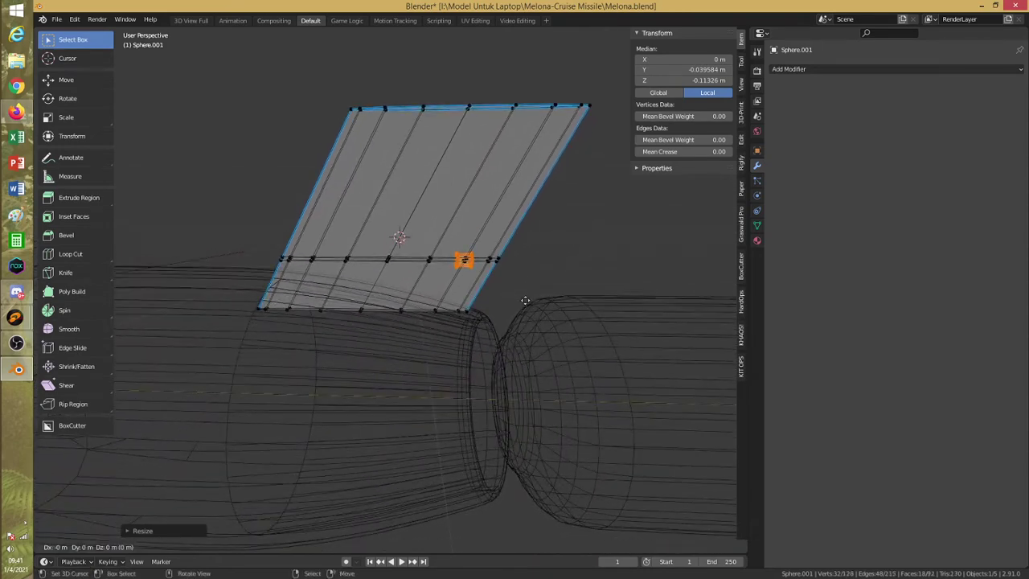
pyautogui.press('y')
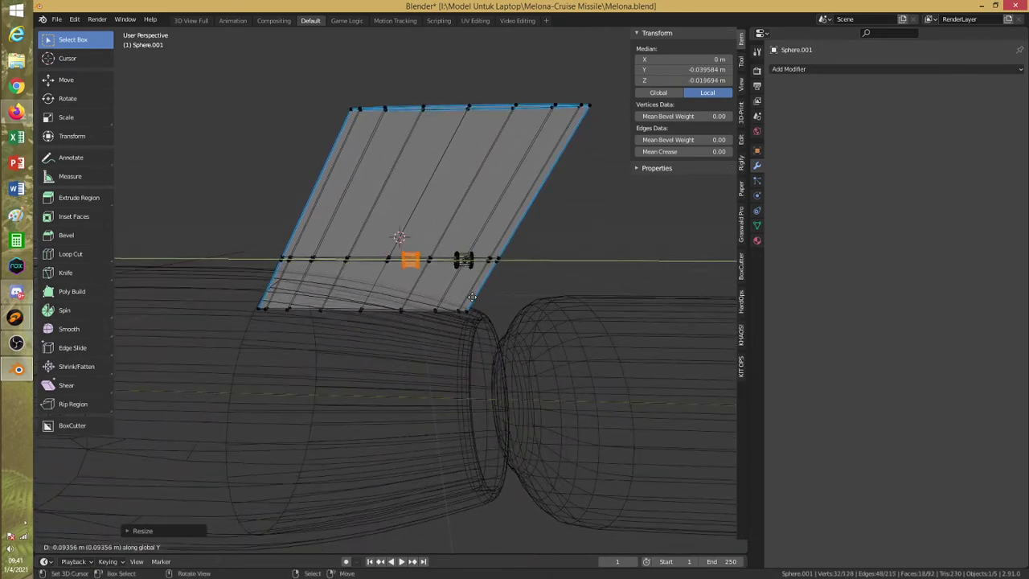
pyautogui.click(474, 296)
pyautogui.hotkey('shift', 'd')
pyautogui.press('y')
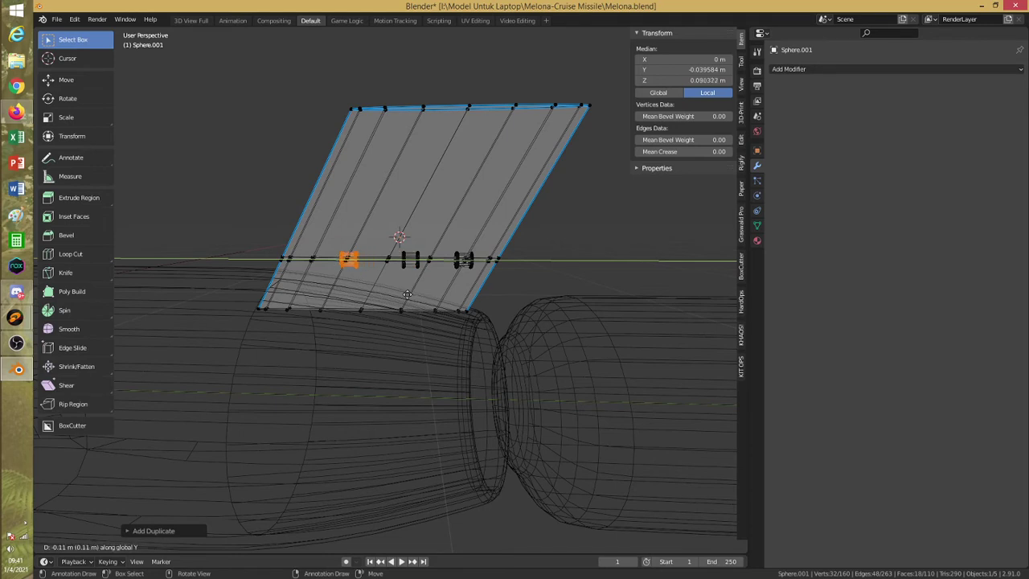
pyautogui.click(389, 295)
# Move the middle hinge cylinder about 0.021 m along Y toward the front of the tail fin
pyautogui.hotkey('alt', 'a')
pyautogui.press('b')
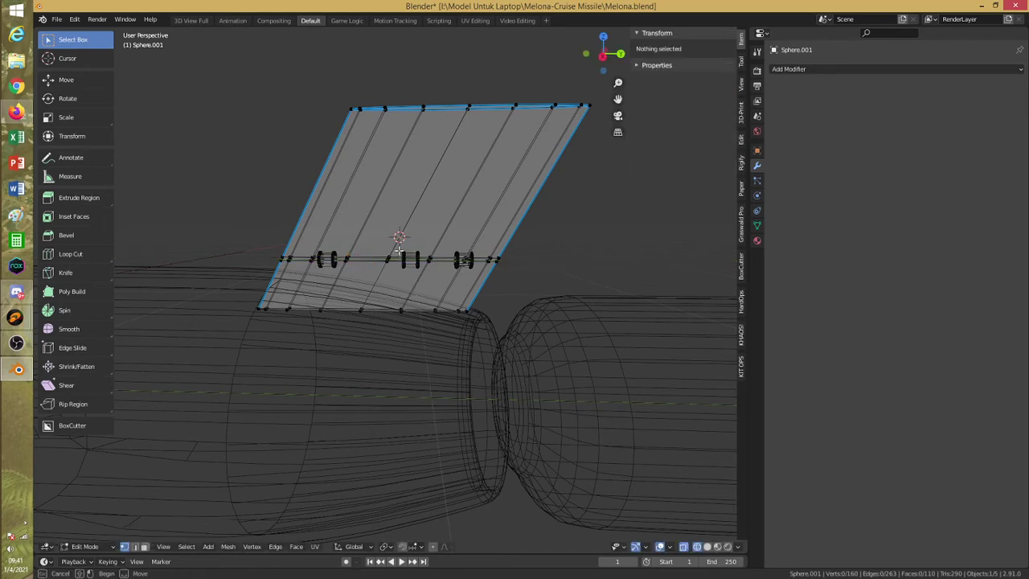
pyautogui.hotkey('ctrl', 'l')
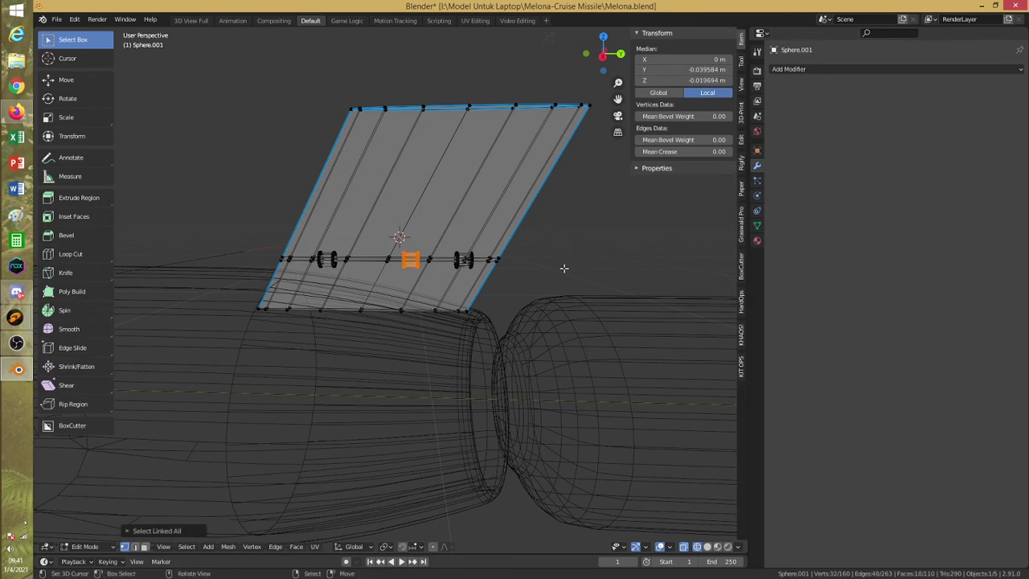
pyautogui.press('g')
pyautogui.press('y')
pyautogui.click(551, 271)
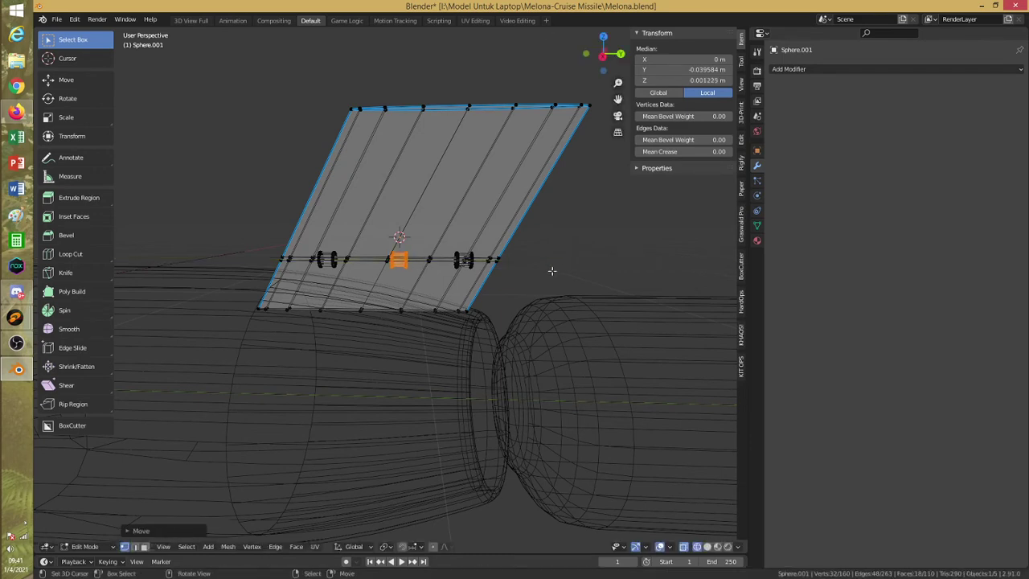
# Separate the rearmost hinge cylinder from the tail fin mesh into its own object
pyautogui.hotkey('shift', 'z')
pyautogui.hotkey('alt', 'a')
pyautogui.moveTo(552, 271); pyautogui.dragTo(439, 269, button='middle')
pyautogui.click(439, 269)
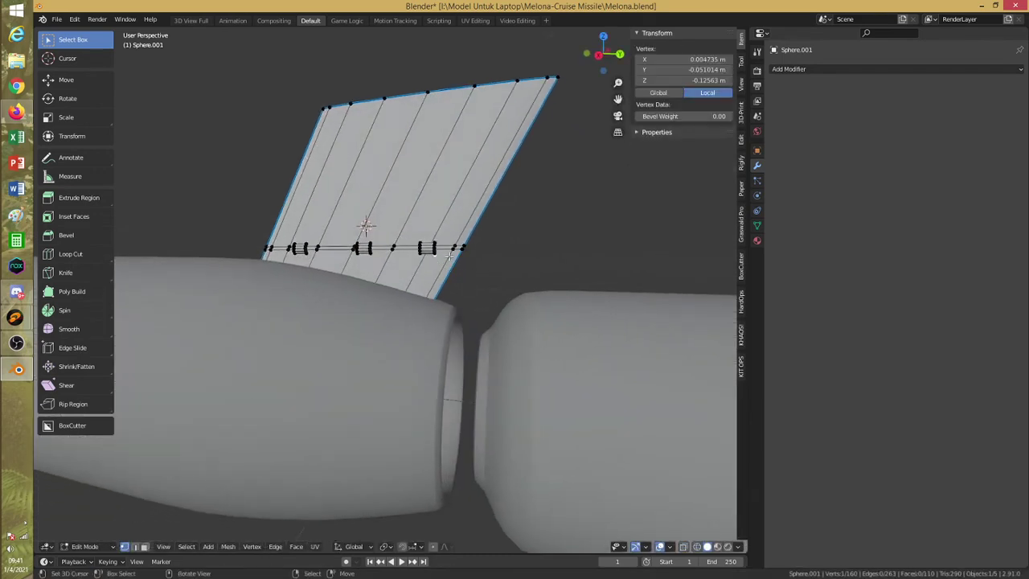
pyautogui.hotkey('ctrl', 'l')
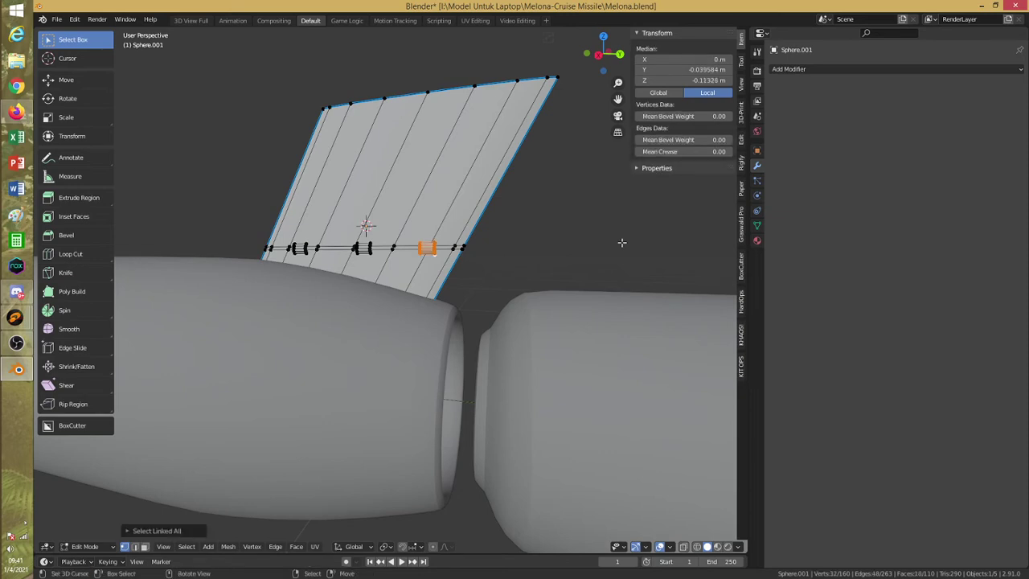
pyautogui.press('p')
pyautogui.click(622, 244)
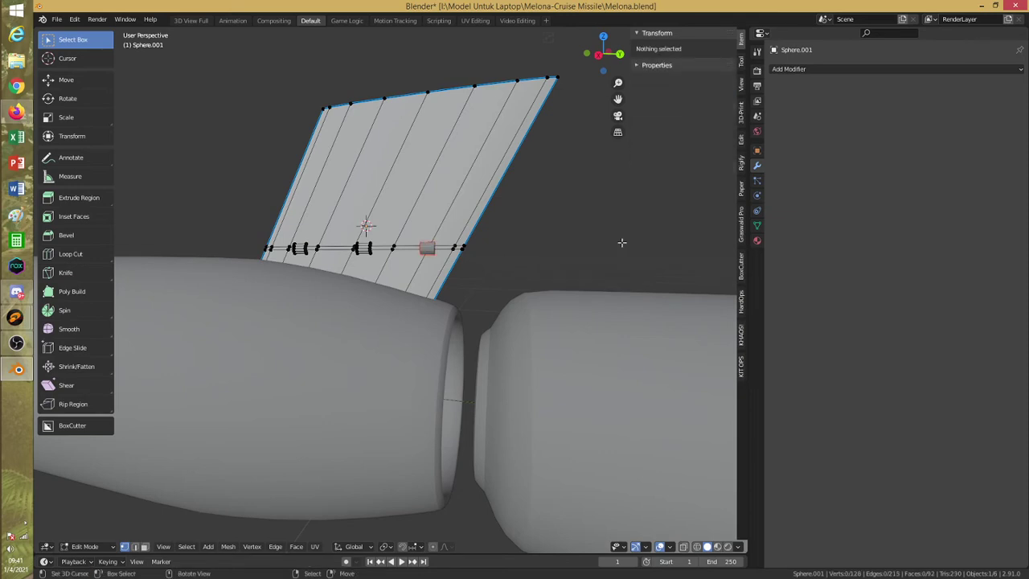
# Return to Object Mode, select the separated rear hinge cylinder and save the file
pyautogui.click(102, 547)
pyautogui.press('a')
pyautogui.hotkey('alt', 'a')
pyautogui.click(95, 550)
pyautogui.click(81, 533)
pyautogui.click(428, 250)
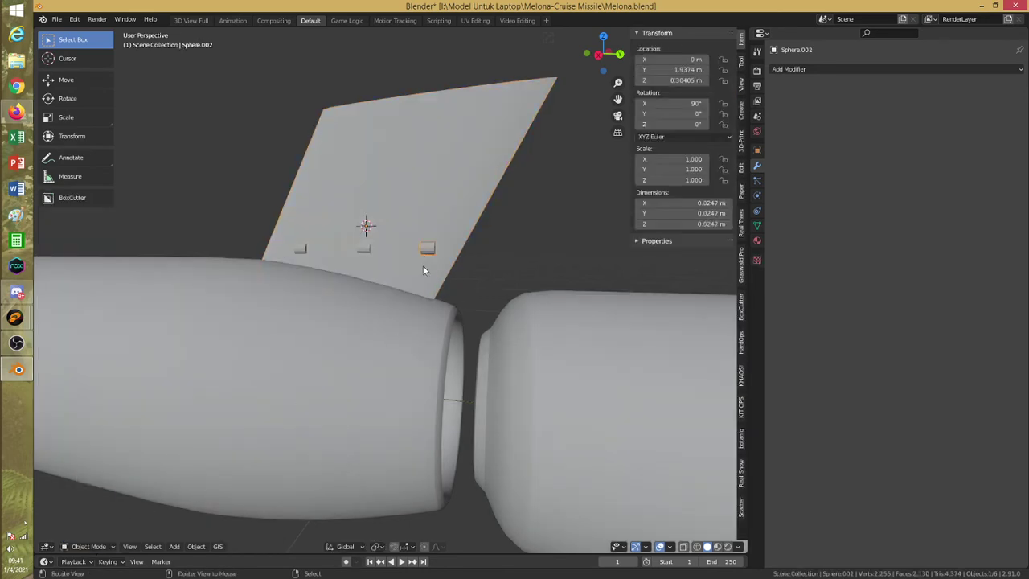
pyautogui.moveTo(423, 269)
pyautogui.mouseDown(button='middle')
pyautogui.moveTo(368, 293)
pyautogui.moveTo(394, 306)
pyautogui.moveTo(394, 339)
pyautogui.moveTo(418, 285)
pyautogui.moveTo(466, 301)
pyautogui.moveTo(436, 316)
pyautogui.mouseUp(button='middle')
pyautogui.hotkey('ctrl', 's')
pyautogui.scroll(5, 418, 286)
pyautogui.hotkey('shift', 'z')
pyautogui.moveTo(437, 315); pyautogui.dragTo(445, 310, button='middle')
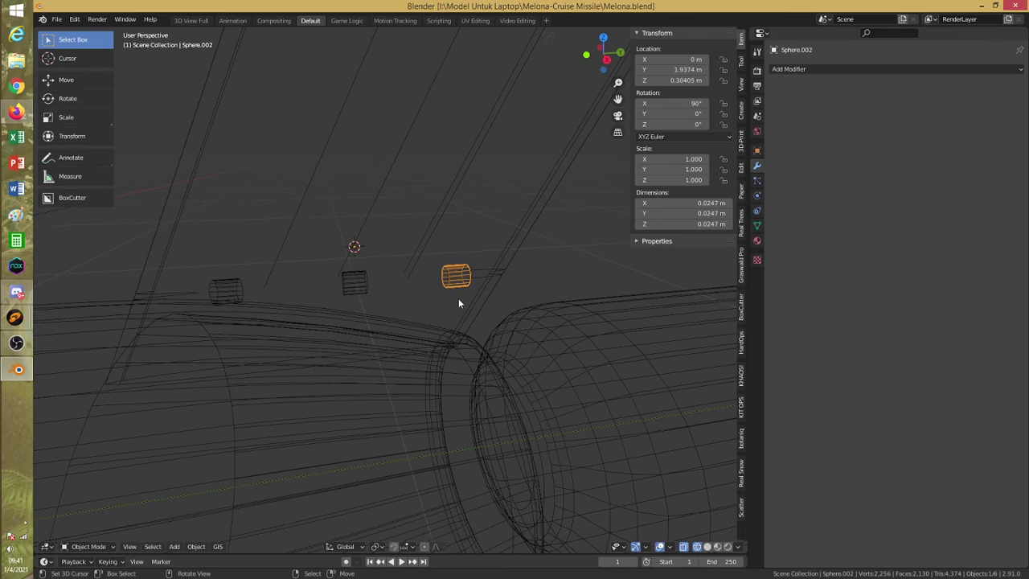
pyautogui.click(469, 299)
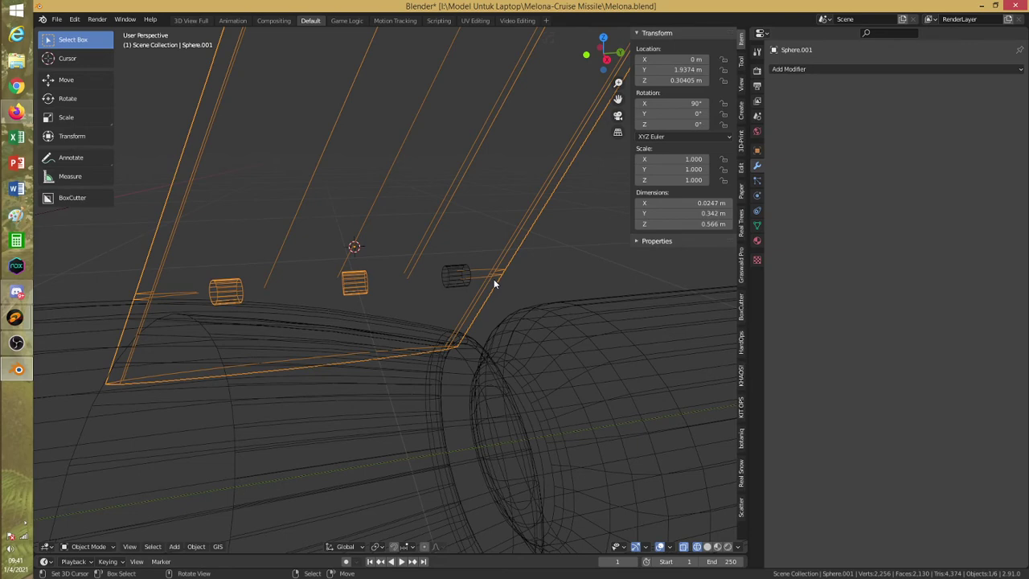
pyautogui.scroll(-6, 494, 283)
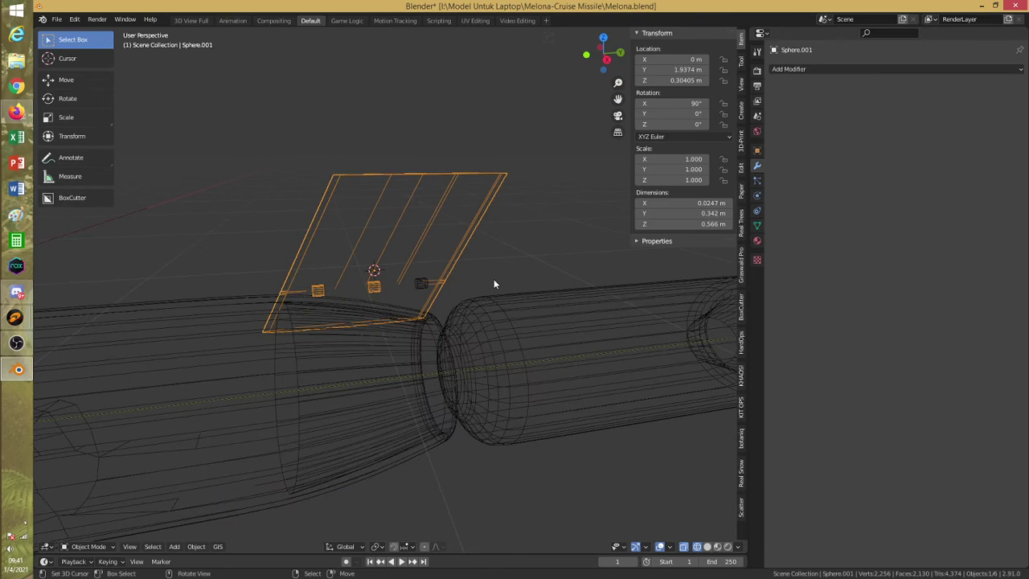
pyautogui.click(418, 321)
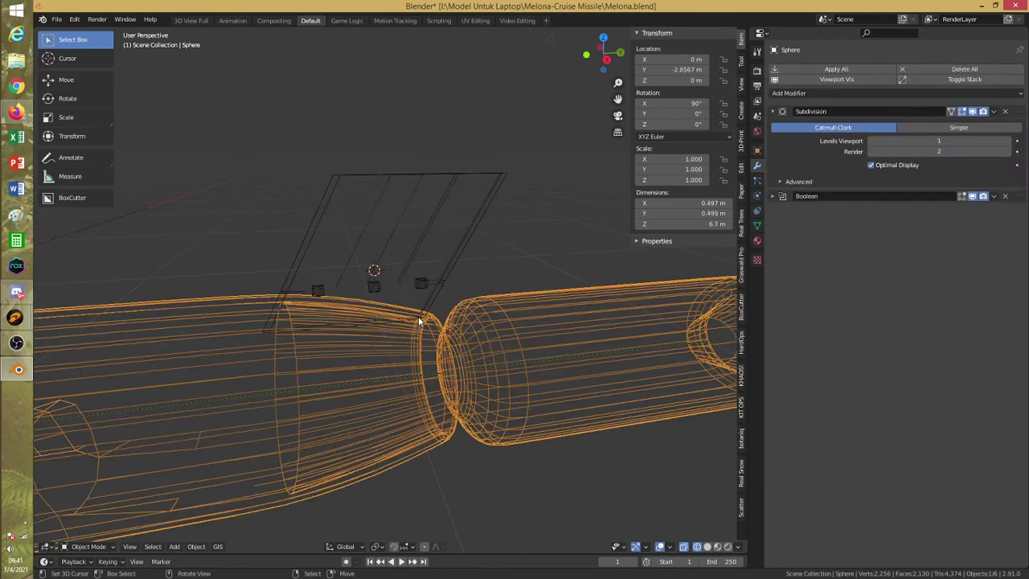
pyautogui.click(417, 318)
# Snap the 3D cursor to the origin of the missile body using Cursor to Active
pyautogui.scroll(-4, 290, 352)
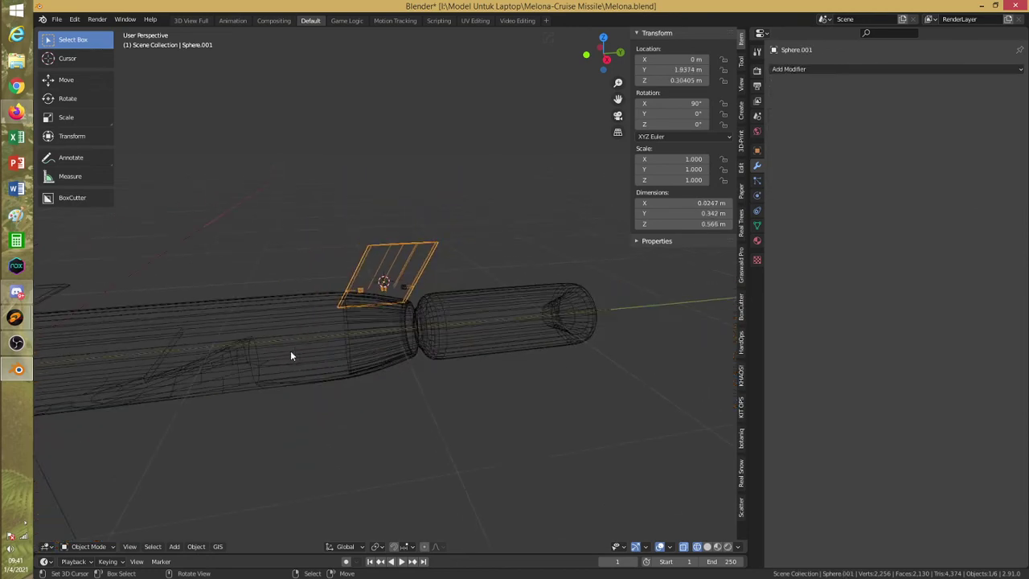
pyautogui.moveTo(290, 352); pyautogui.dragTo(348, 361, button='middle')
pyautogui.click(385, 345)
pyautogui.hotkey('shift', 's')
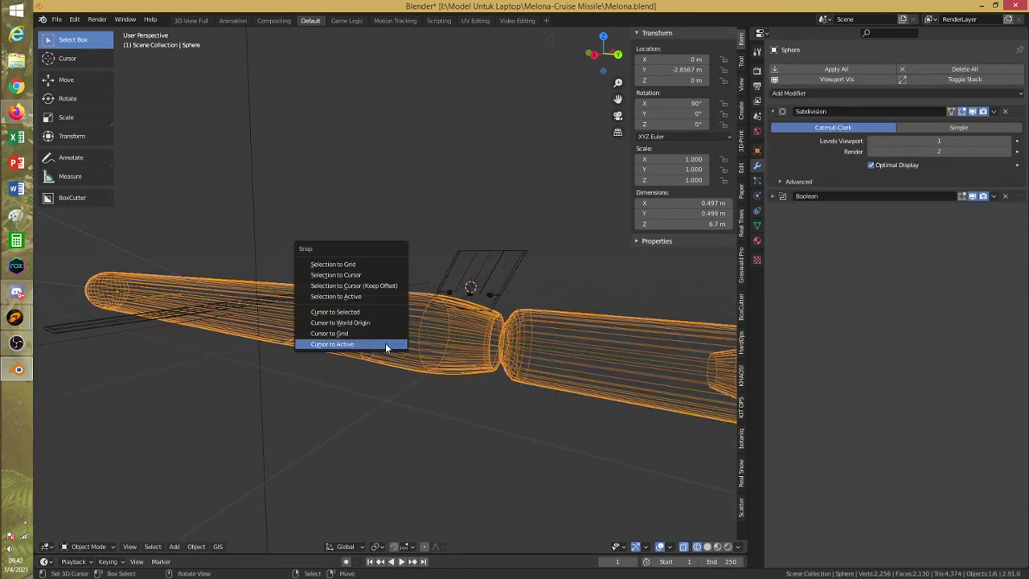
pyautogui.click(385, 344)
# Add a Plain Axes empty at the 3D cursor, move it about 4.6 m along Y beneath the tail fin, and save
pyautogui.press('space')
pyautogui.moveTo(386, 344)
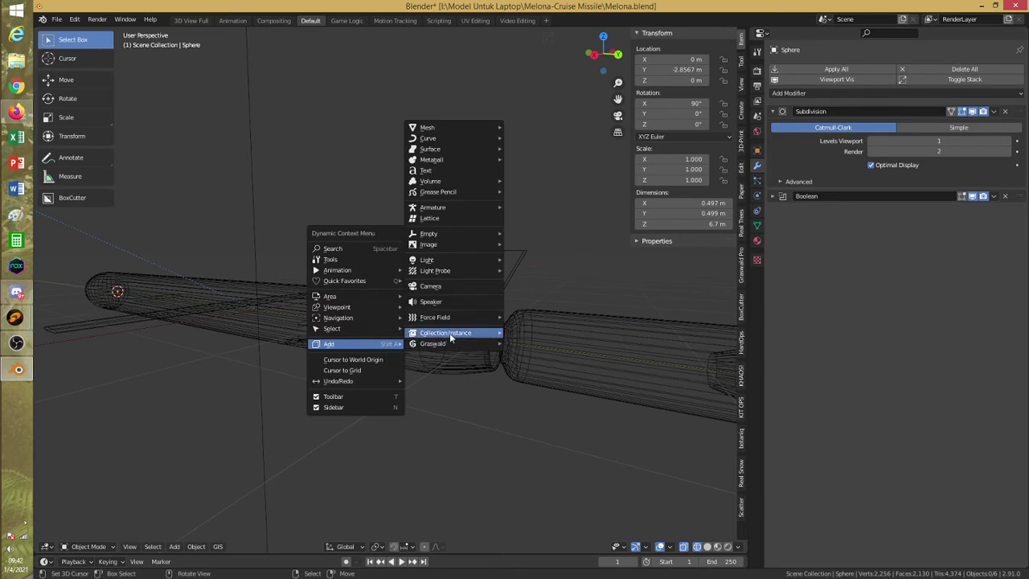
pyautogui.moveTo(473, 130)
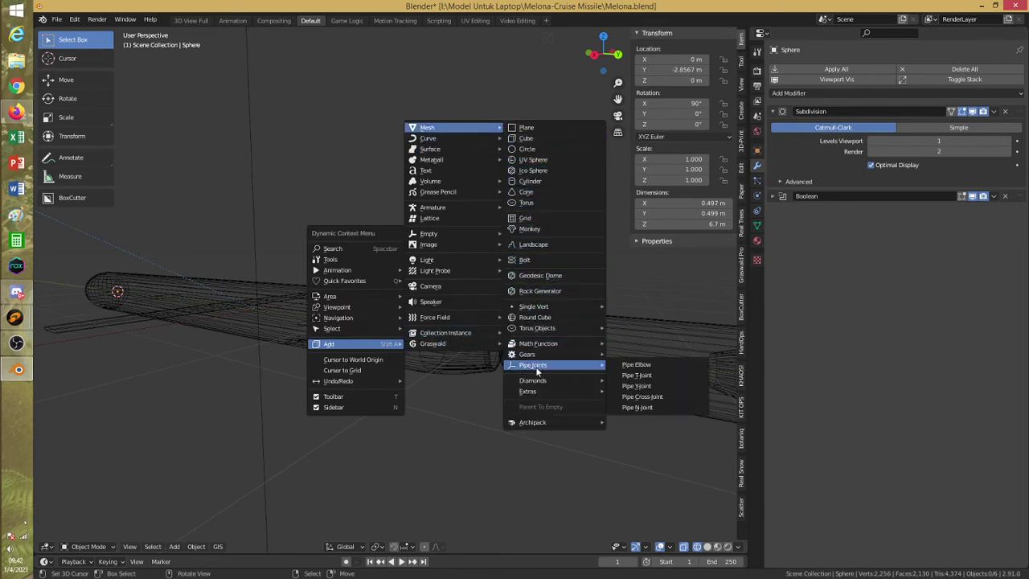
pyautogui.moveTo(460, 239)
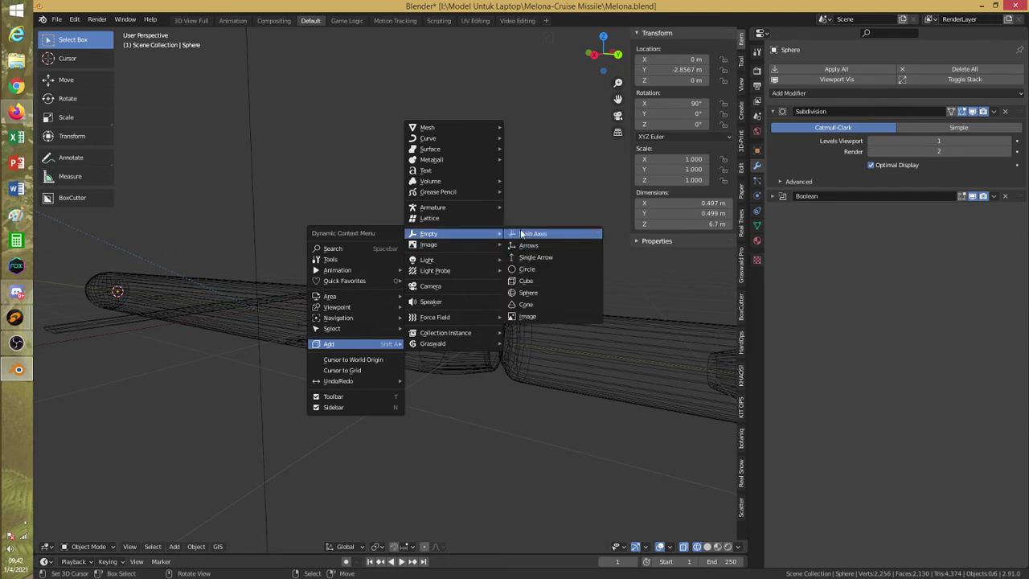
pyautogui.click(535, 234)
pyautogui.press('g')
pyautogui.press('y')
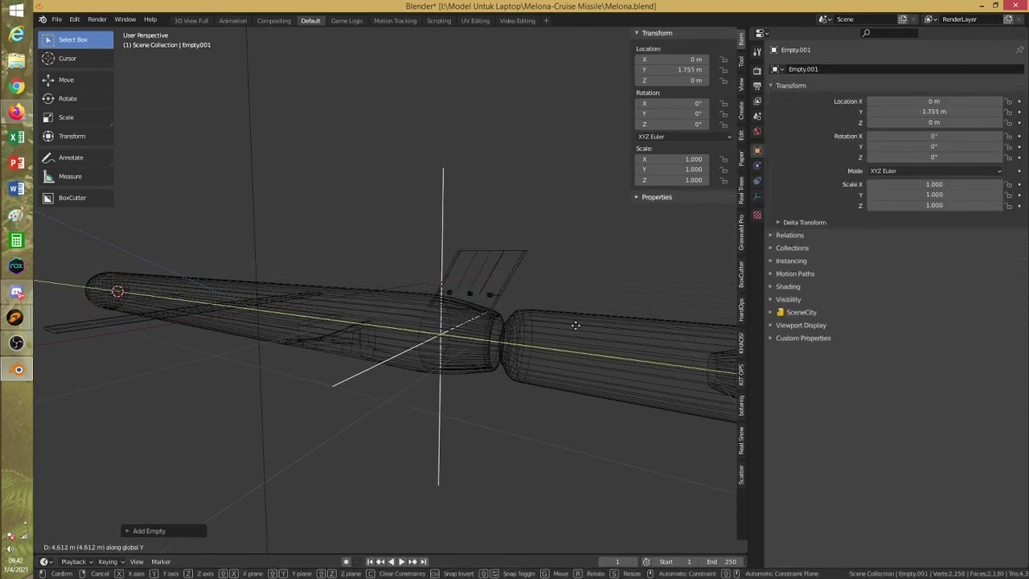
pyautogui.click(579, 325)
pyautogui.hotkey('shift', 'z')
pyautogui.moveTo(511, 323); pyautogui.dragTo(485, 285, button='middle')
pyautogui.click(494, 307)
pyautogui.hotkey('ctrl', 's')
# Select the tail fin and open its mesh in Edit Mode with wireframe shading
pyautogui.scroll(3, 446, 308)
pyautogui.click(448, 336)
pyautogui.hotkey('shift', 'z')
pyautogui.click(485, 286)
pyautogui.click(89, 546)
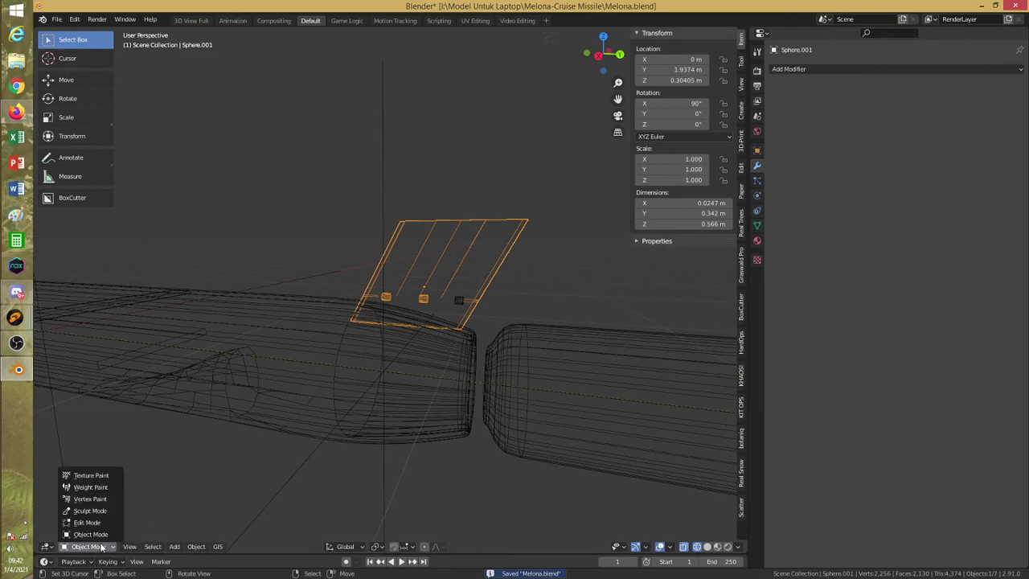
pyautogui.click(95, 526)
pyautogui.scroll(5, 378, 363)
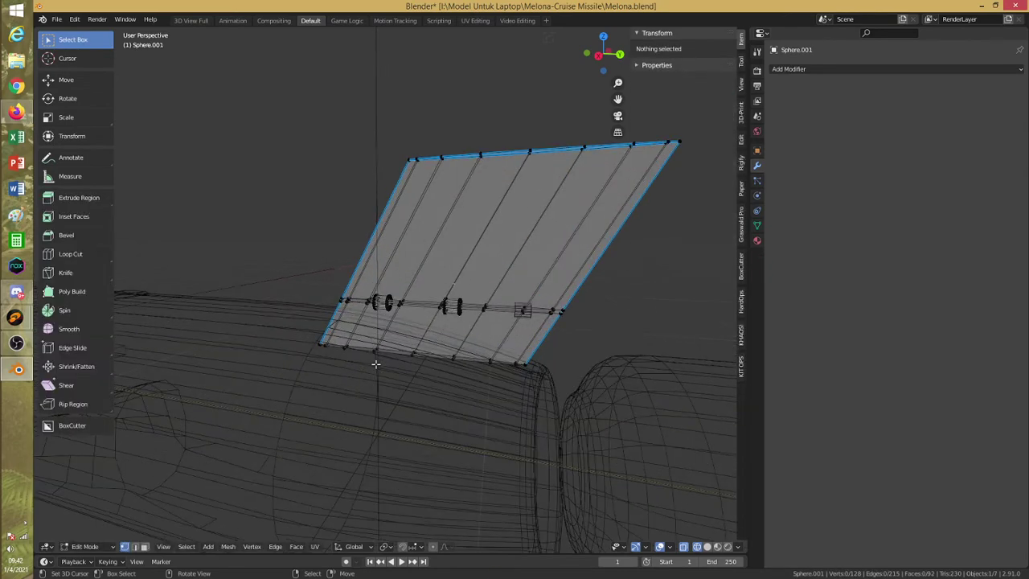
pyautogui.scroll(2, 384, 352)
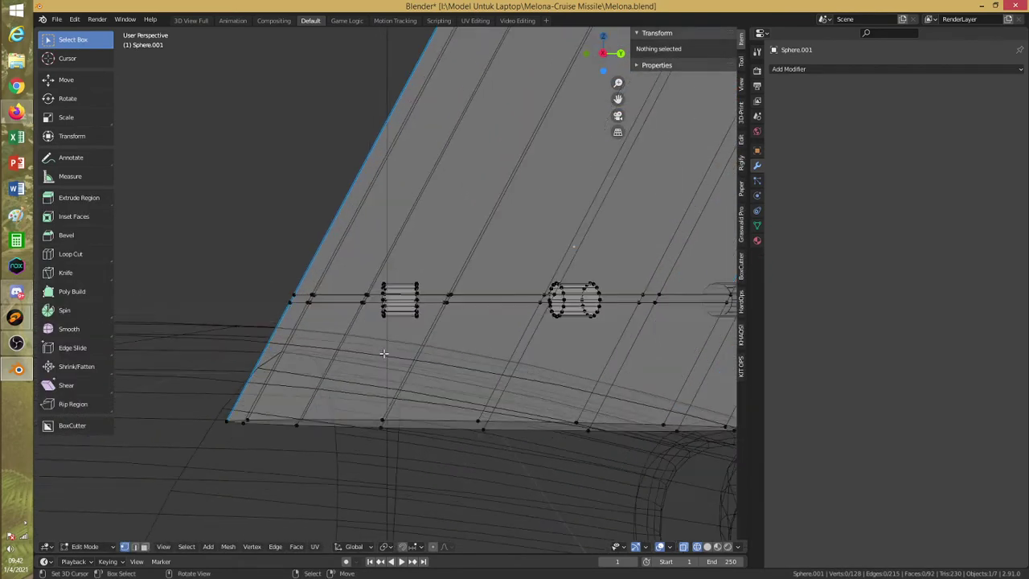
pyautogui.press('b')
pyautogui.moveTo(269, 300); pyautogui.dragTo(527, 429)
pyautogui.press('b')
pyautogui.moveTo(199, 335); pyautogui.dragTo(388, 426)
pyautogui.hotkey('alt', 'a')
# Select the fin's linked mesh without the hinge cylinders, and deselect its vertices above the seam to keep only the lower section selected
pyautogui.click(308, 303)
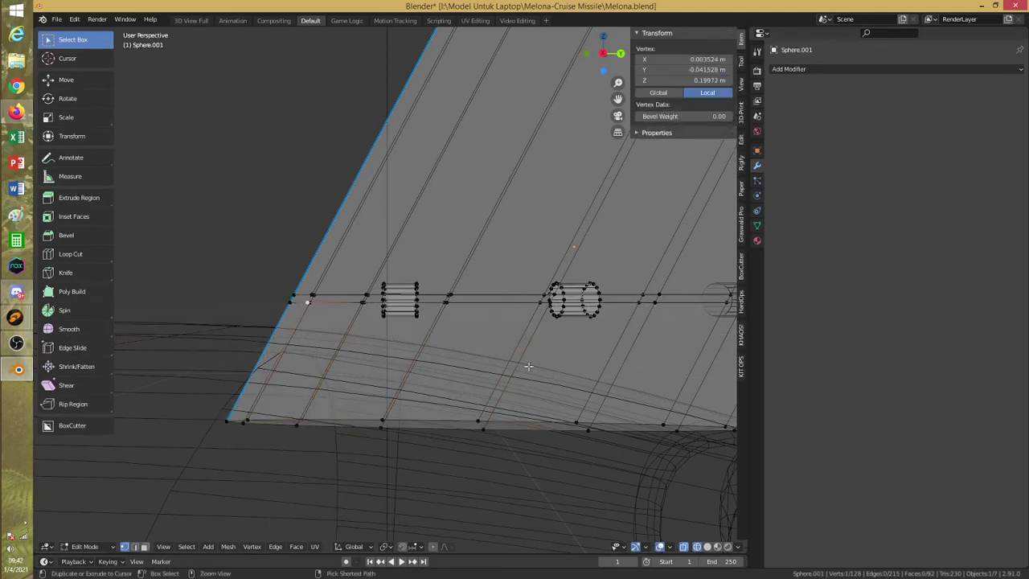
pyautogui.press('a')
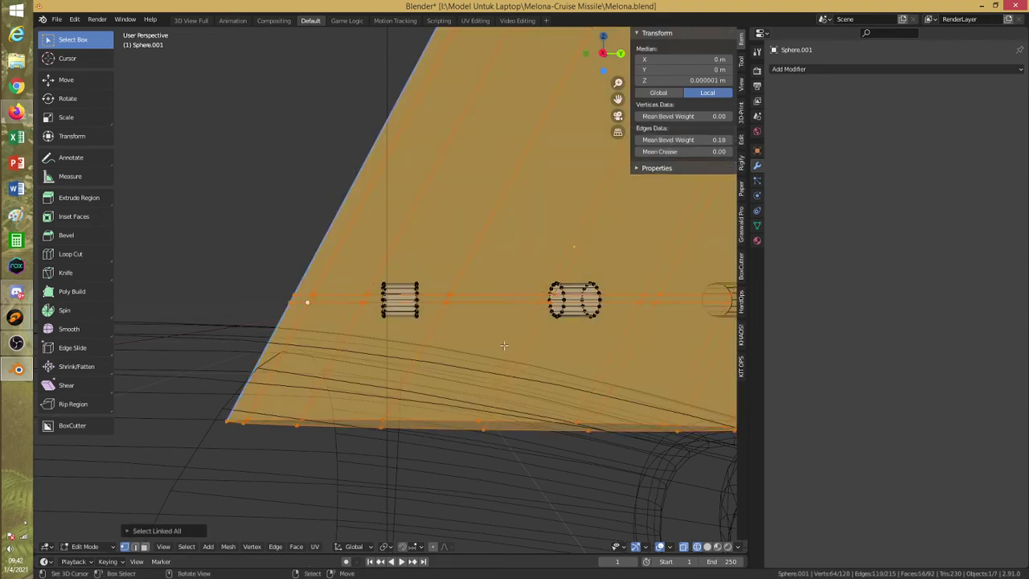
pyautogui.press('c')
pyautogui.moveTo(298, 271)
pyautogui.mouseDown(button='middle')
pyautogui.moveTo(315, 292)
pyautogui.moveTo(442, 283)
pyautogui.moveTo(340, 287)
pyautogui.mouseUp(button='middle')
pyautogui.rightClick(455, 286)
pyautogui.press('c')
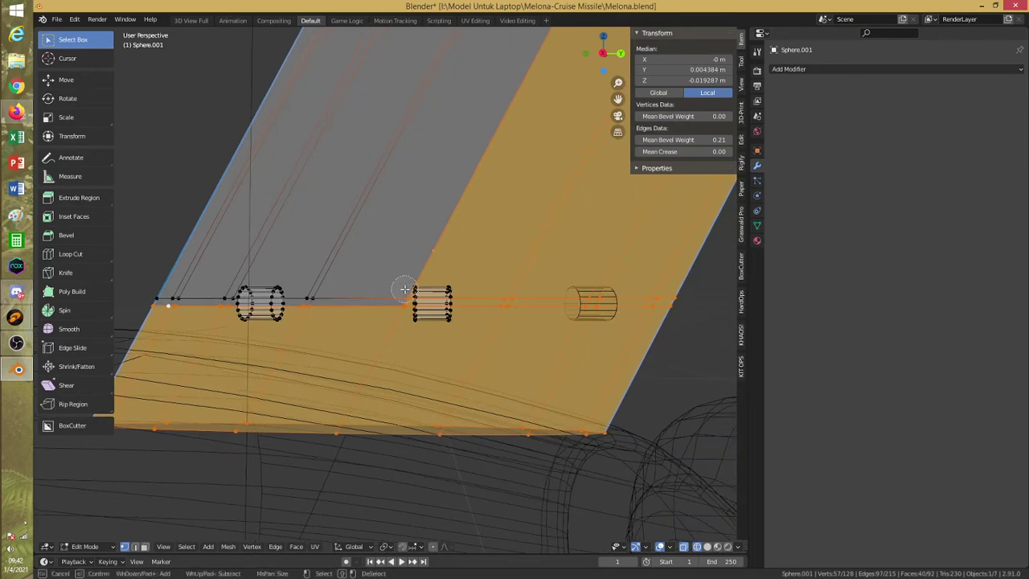
pyautogui.moveTo(405, 290)
pyautogui.mouseDown(button='middle')
pyautogui.moveTo(506, 287)
pyautogui.moveTo(455, 276)
pyautogui.moveTo(545, 268)
pyautogui.mouseUp(button='middle')
pyautogui.keyDown('ctrl'); pyautogui.scroll(-3, 463, 287); pyautogui.keyUp('ctrl')
pyautogui.scroll(-3, 305, 214)
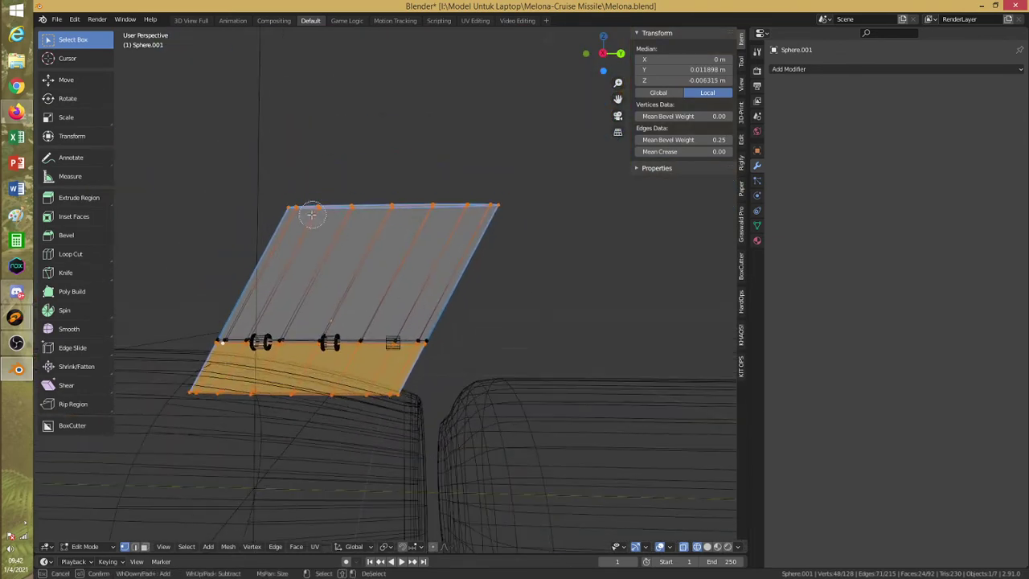
pyautogui.moveTo(312, 214); pyautogui.dragTo(495, 207, button='middle')
pyautogui.rightClick(474, 248)
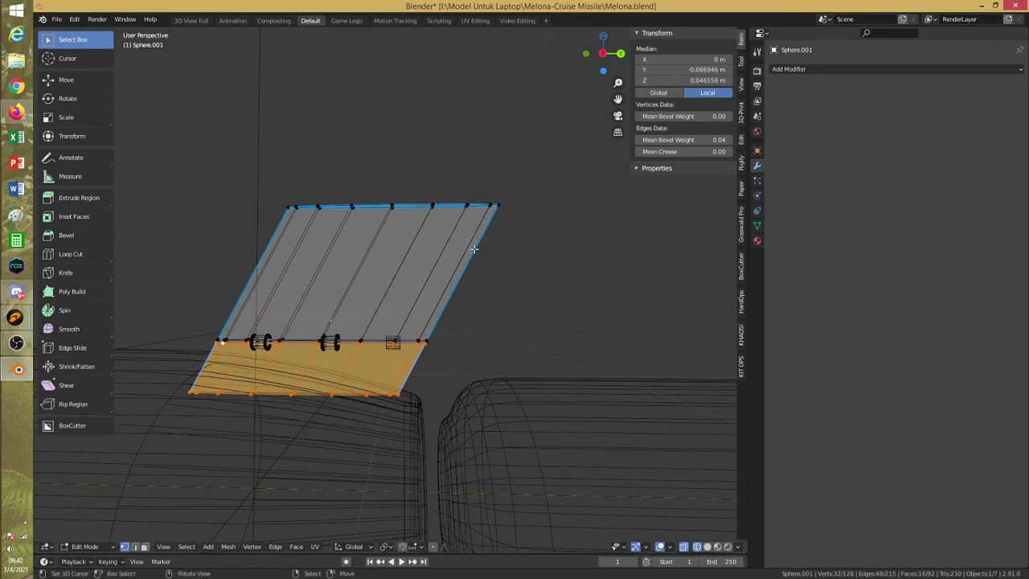
# Separate the selected lower fin section below the seam into its own object
pyautogui.scroll(-1, 474, 250)
pyautogui.press('z')
pyautogui.press('p')
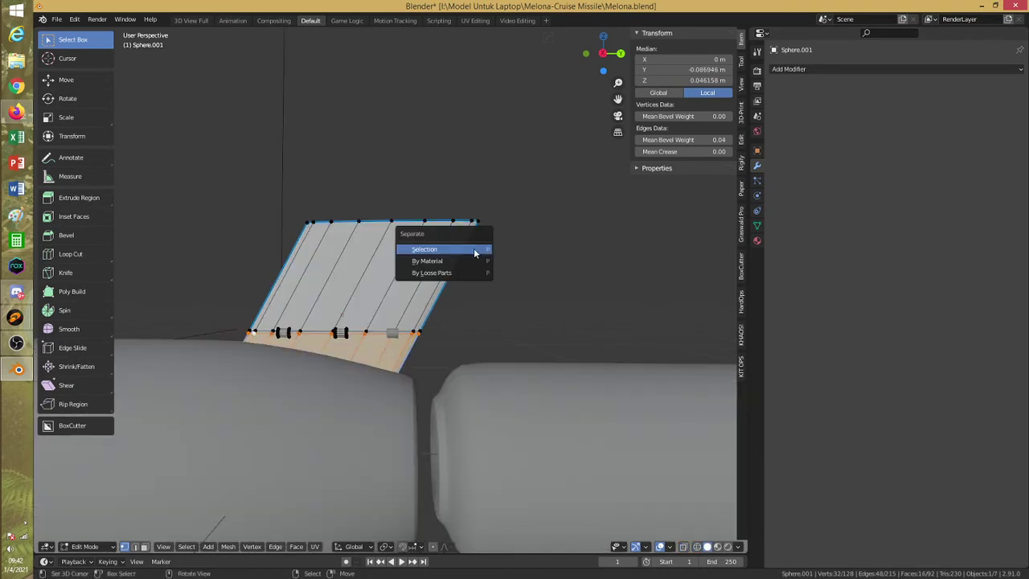
pyautogui.click(474, 254)
pyautogui.hotkey('shift', 'z')
pyautogui.scroll(4, 298, 427)
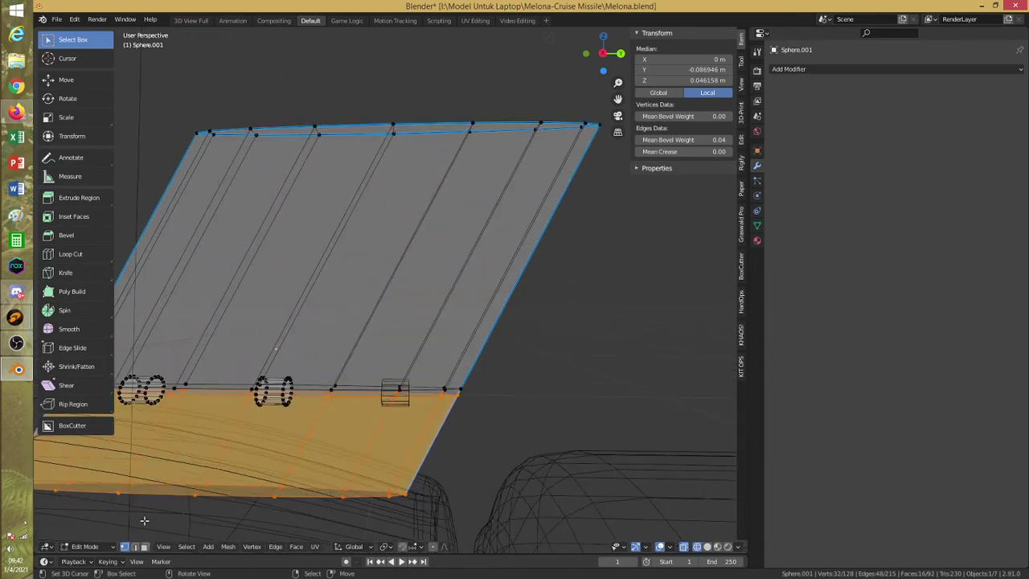
pyautogui.press('p')
pyautogui.click(399, 406)
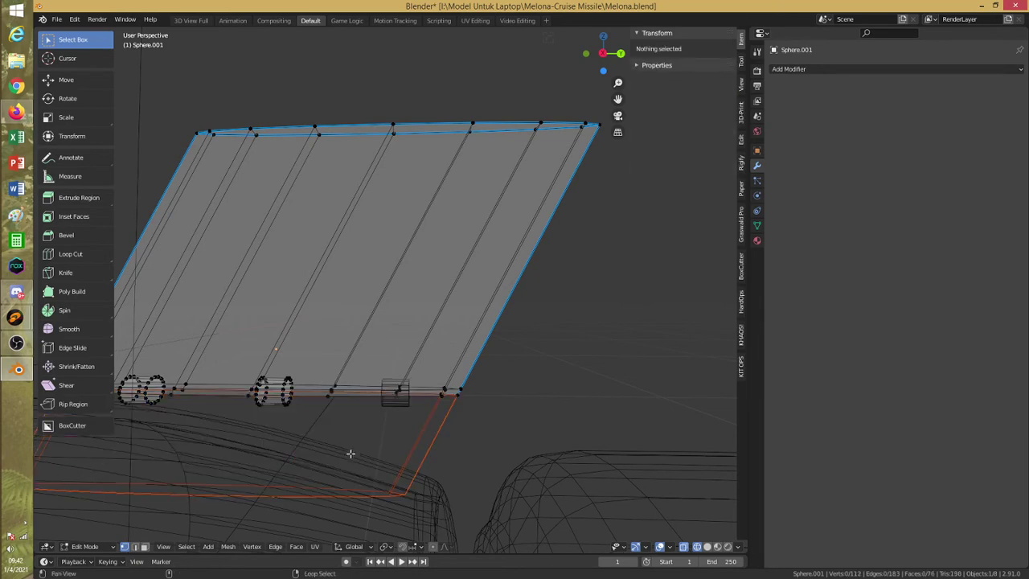
# Return to Object Mode, select the separated lower fin section and save the file
pyautogui.moveTo(349, 453); pyautogui.dragTo(384, 402, button='middle')
pyautogui.hotkey('shift', 'z')
pyautogui.press('a')
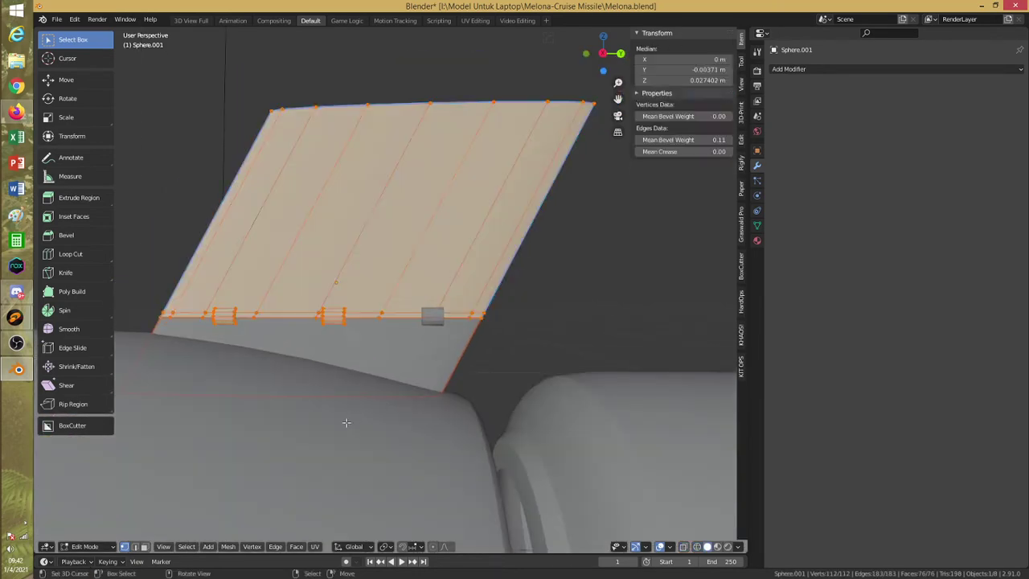
pyautogui.hotkey('alt', 'a')
pyautogui.click(92, 546)
pyautogui.click(91, 534)
pyautogui.hotkey('shift', 'z')
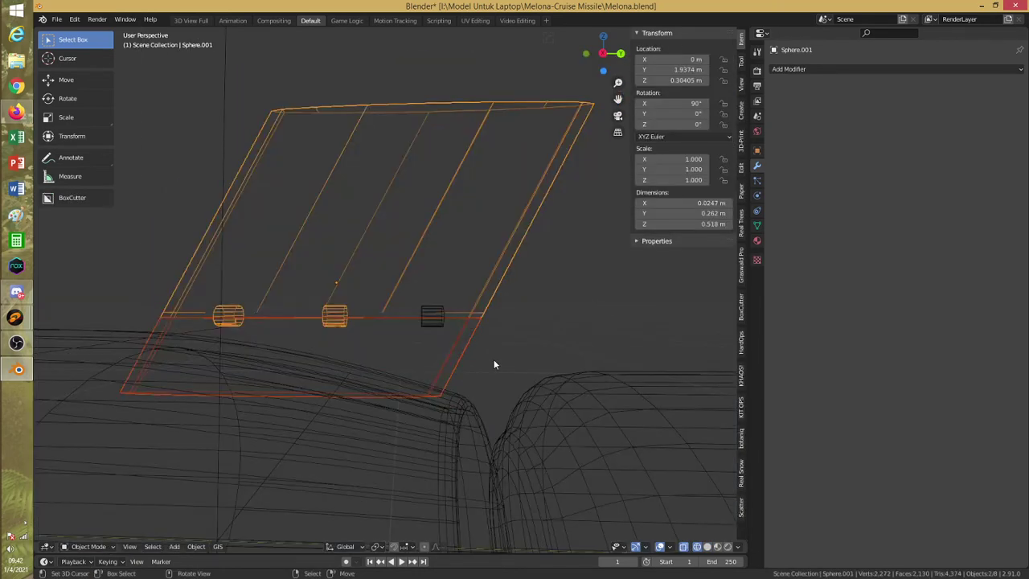
pyautogui.click(469, 351)
pyautogui.hotkey('shift', 'z')
pyautogui.moveTo(470, 351); pyautogui.dragTo(381, 359, button='middle')
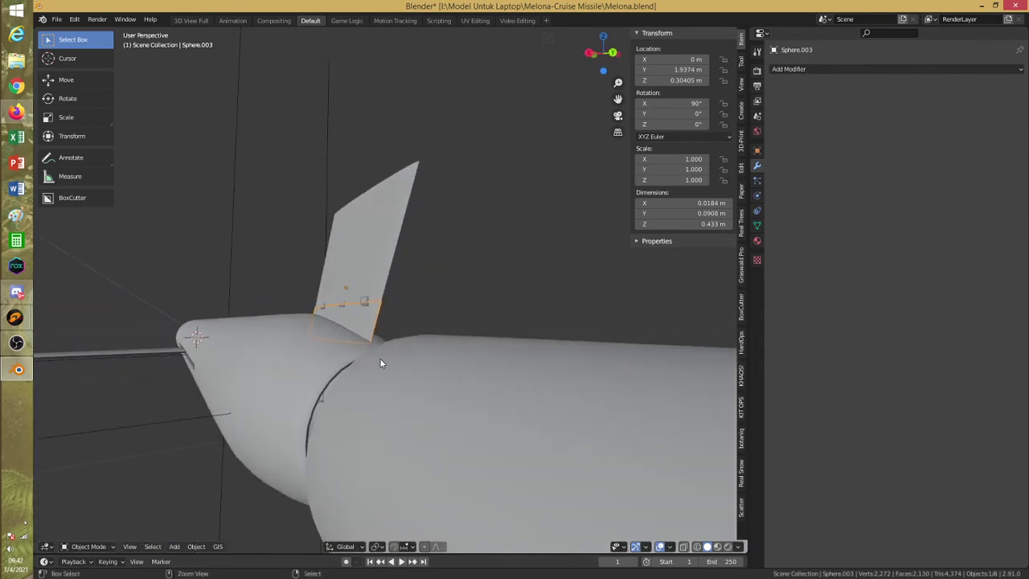
pyautogui.hotkey('ctrl', 's')
# Nudge the tail fin geometry at the hinge seam slightly along Z
pyautogui.moveTo(381, 321); pyautogui.dragTo(407, 354, button='middle')
pyautogui.scroll(-2, 407, 354)
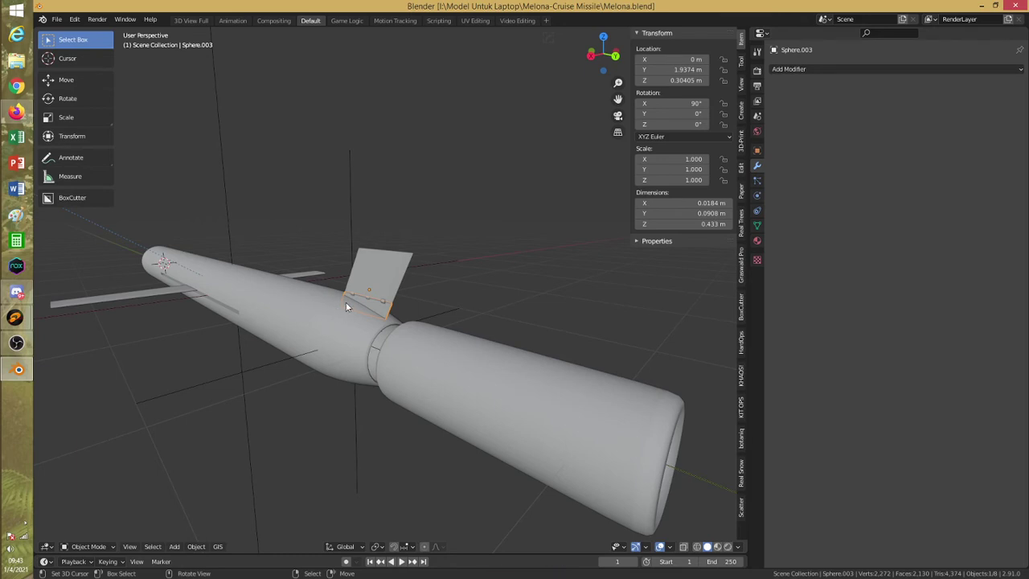
pyautogui.scroll(6, 346, 302)
pyautogui.moveTo(346, 302); pyautogui.dragTo(434, 316, button='middle')
pyautogui.click(387, 313)
pyautogui.scroll(3, 395, 324)
pyautogui.press('g')
pyautogui.press('z')
pyautogui.click(392, 314)
# Enter Edit Mode on the upper fin section and delete the linked mesh of its foremost hinge cylinder
pyautogui.click(330, 282)
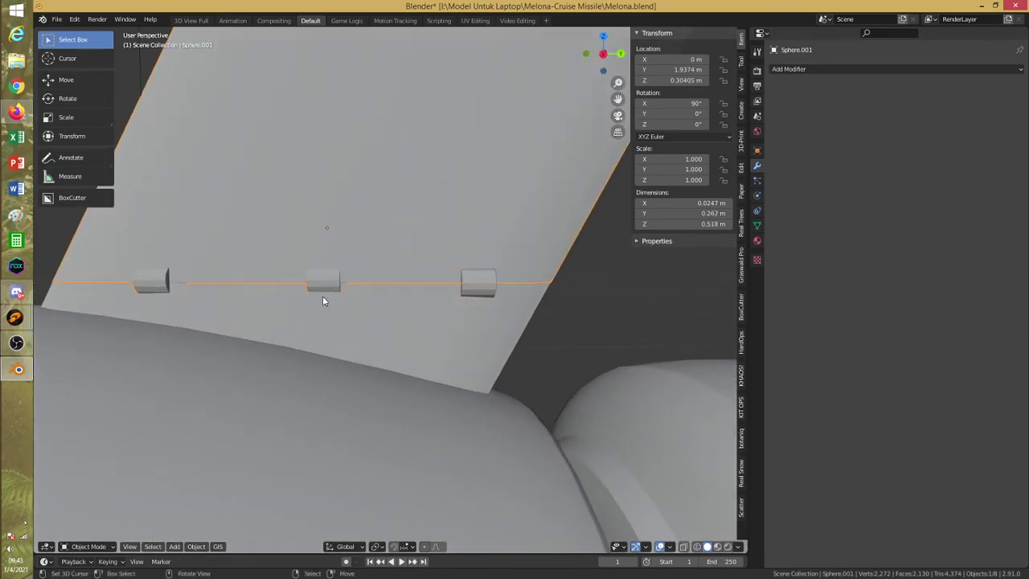
pyautogui.click(89, 546)
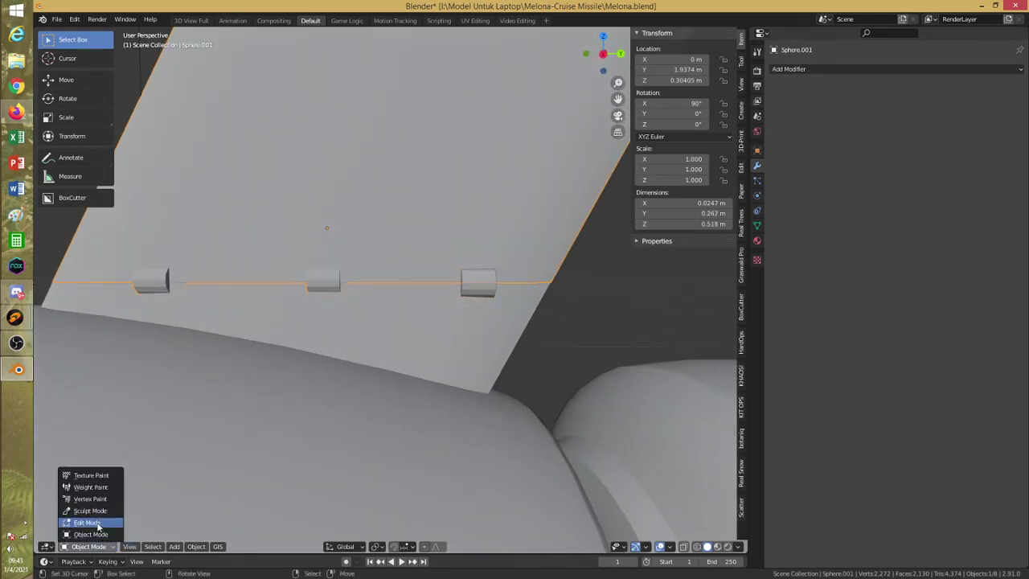
pyautogui.click(90, 520)
pyautogui.click(168, 280)
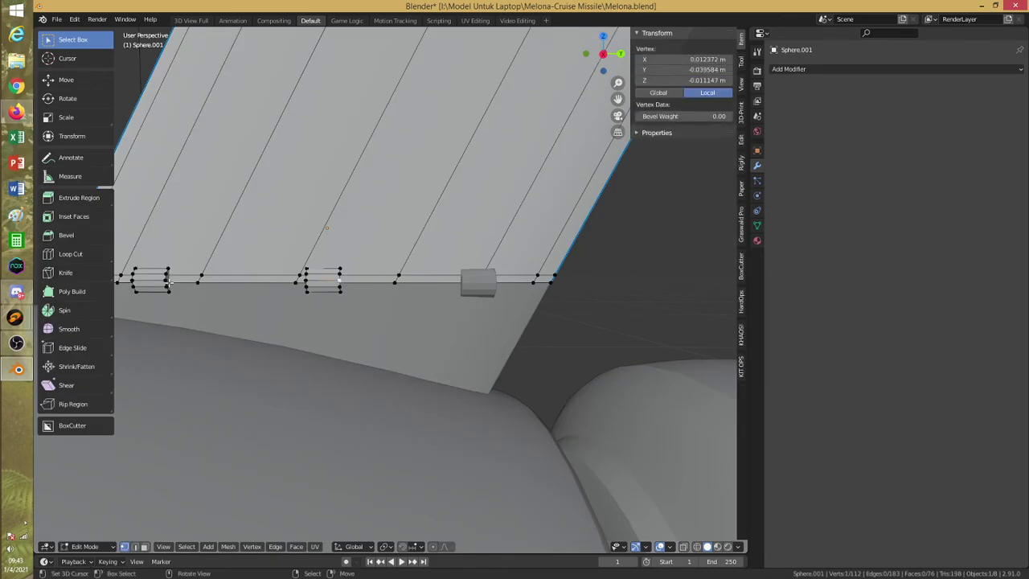
pyautogui.hotkey('ctrl', 'l')
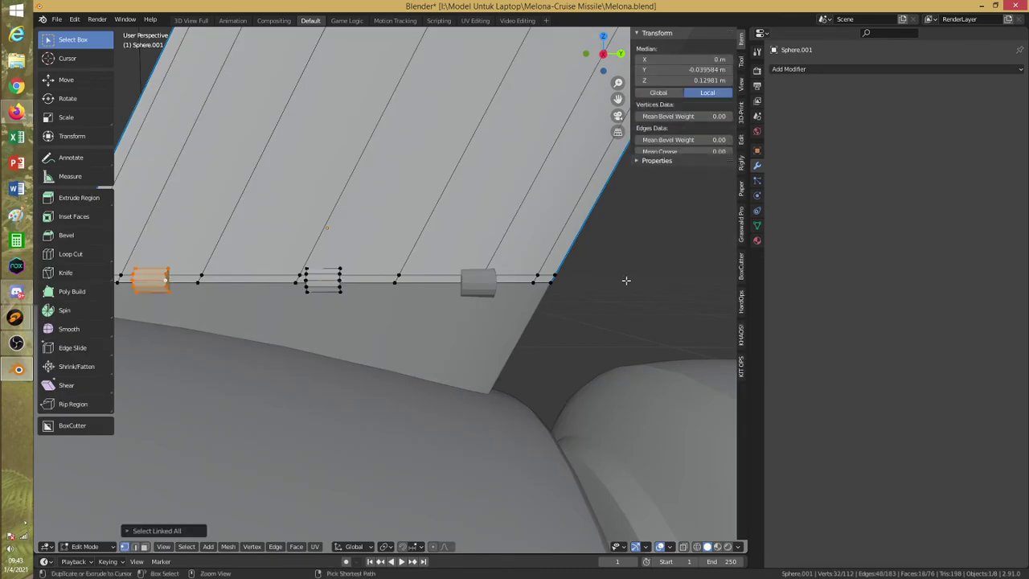
pyautogui.press('x')
pyautogui.click(626, 281)
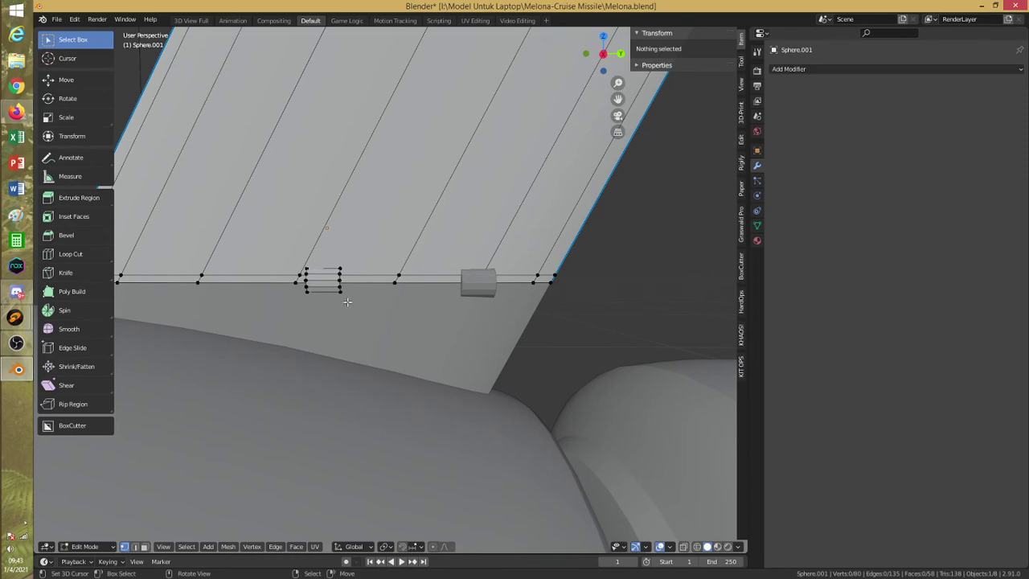
# Select the upper fin's remaining hinge cylinder mesh and lower it about 0.0025 m along Z
pyautogui.click(385, 294)
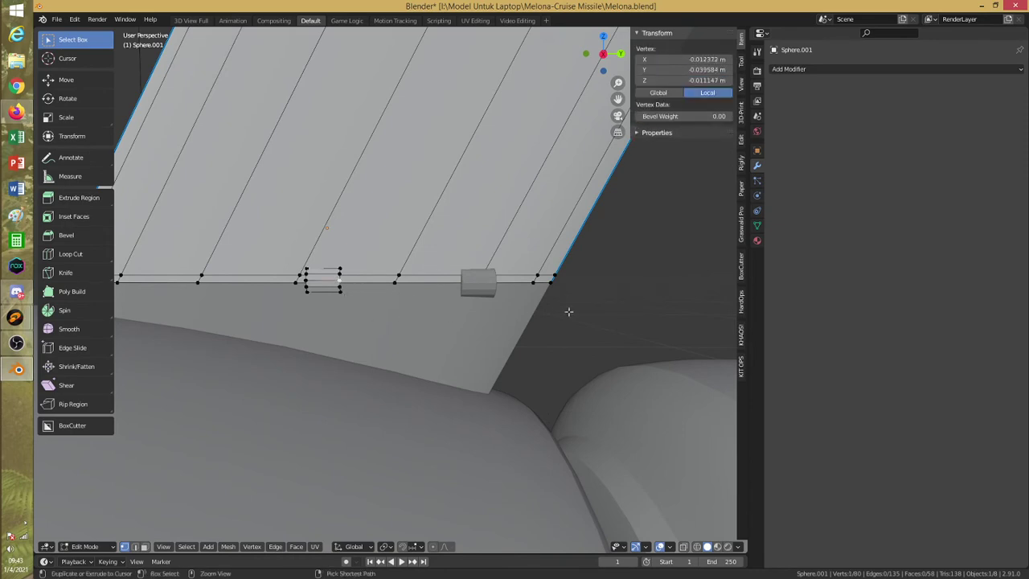
pyautogui.hotkey('ctrl', 'l')
pyautogui.press('g')
pyautogui.press('z')
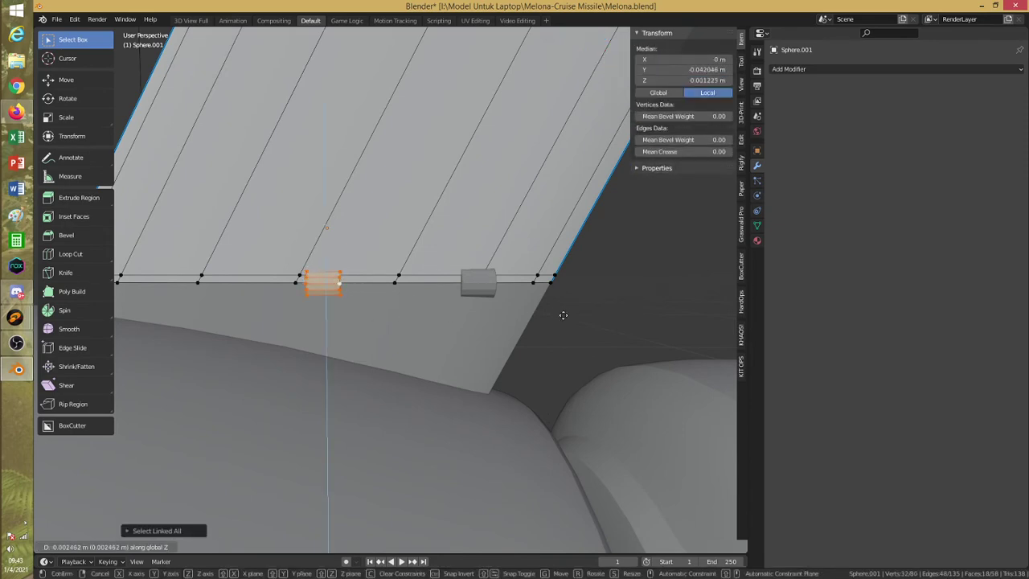
pyautogui.click(561, 314)
# Move the selected cylinder along Y until it overlaps the rear hinge cylinder, raising it about 0.0008 m along Z
pyautogui.press('g')
pyautogui.press('y')
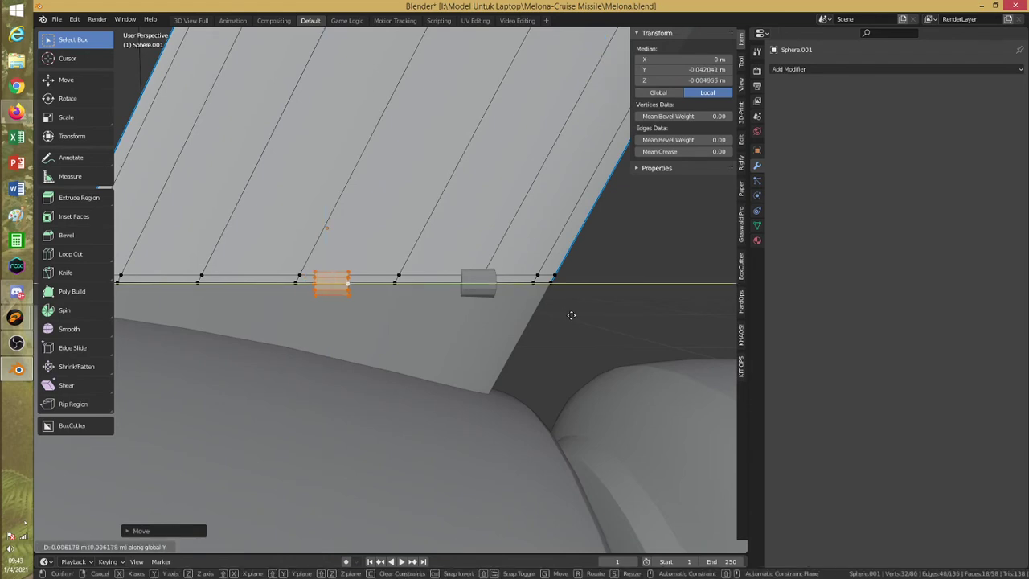
pyautogui.click(675, 339)
pyautogui.press('g')
pyautogui.press('z')
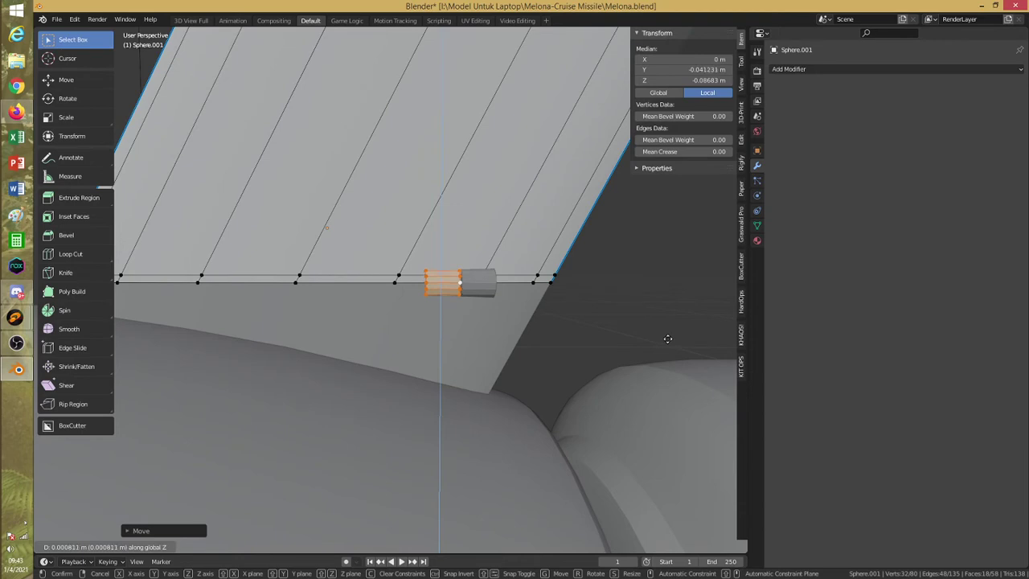
pyautogui.click(667, 339)
pyautogui.press('g')
pyautogui.press('y')
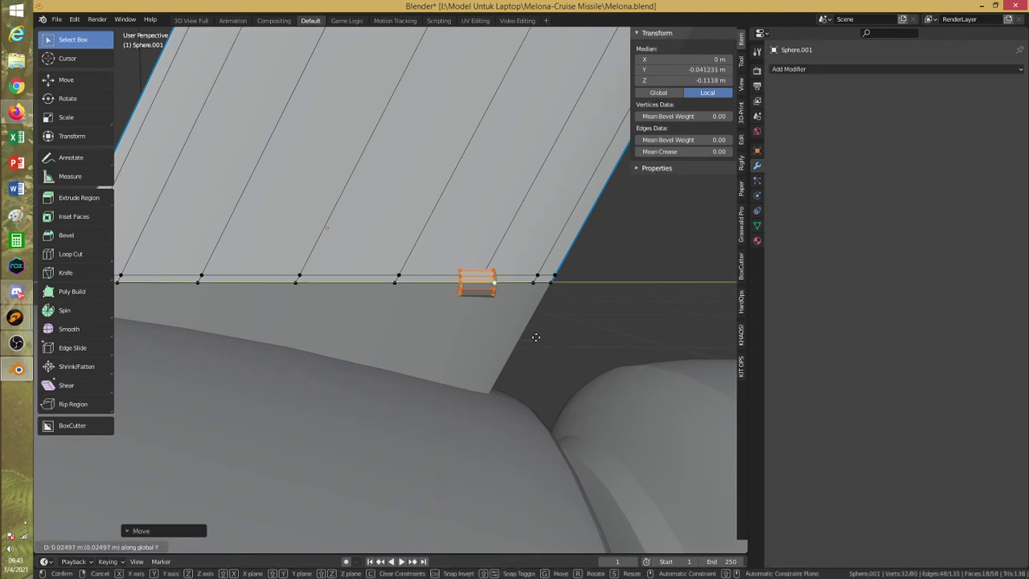
pyautogui.click(537, 337)
# Duplicate the upper fin's rear cylinder mesh about 0.108 m forward along Y to the middle of the seam
pyautogui.press('g')
pyautogui.press('y')
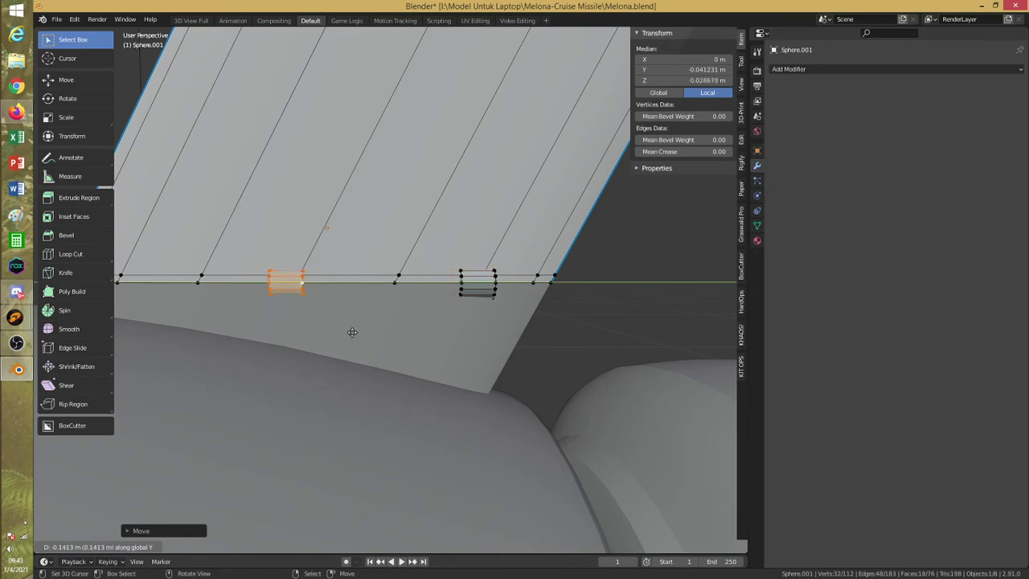
pyautogui.click(359, 332)
pyautogui.hotkey('shift', 'd')
pyautogui.press('y')
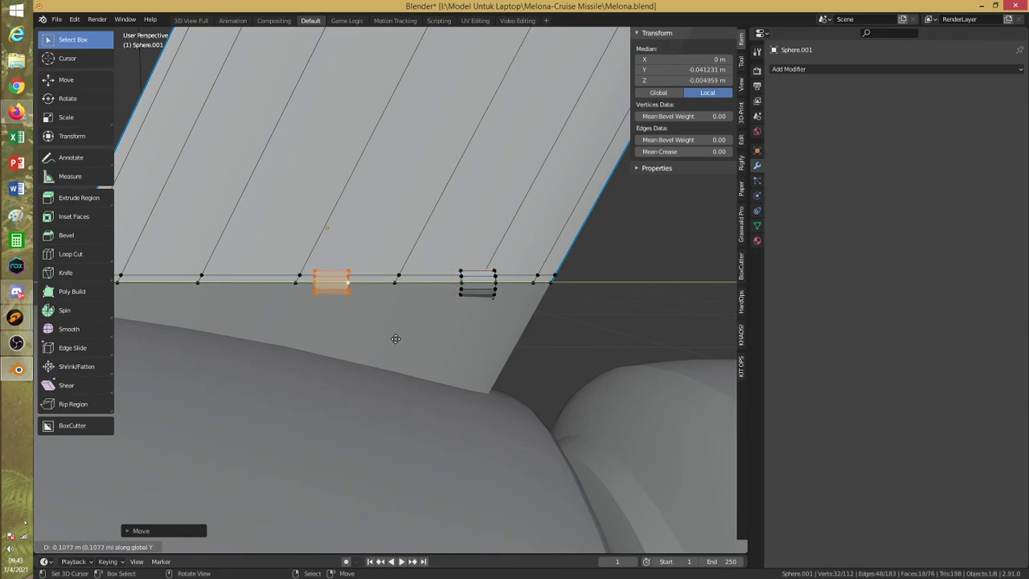
pyautogui.click(395, 339)
# Duplicate the middle cylinder mesh about 0.12 m further forward along Y near the fin's leading edge
pyautogui.keyDown('shift'); pyautogui.moveTo(394, 339); pyautogui.dragTo(461, 340, button='middle'); pyautogui.keyUp('shift')
pyautogui.hotkey('shift', 'd')
pyautogui.press('y')
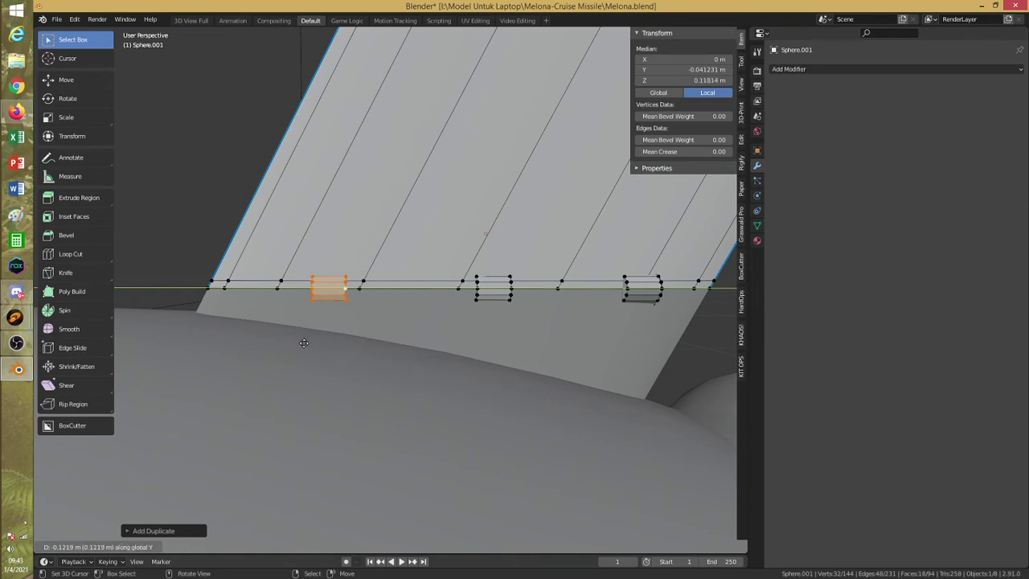
pyautogui.click(313, 345)
pyautogui.hotkey('alt', 'a')
# Extrude the front cylinder's forward end along Y and scale the new end to about 0.67 for a tapered tip
pyautogui.moveTo(315, 344); pyautogui.dragTo(426, 320, button='middle')
pyautogui.keyDown('alt'); pyautogui.click(372, 313); pyautogui.keyUp('alt')
pyautogui.keyDown('alt'); pyautogui.click(372, 312); pyautogui.keyUp('alt')
pyautogui.keyDown('alt'); pyautogui.click(365, 310); pyautogui.keyUp('alt')
pyautogui.press('e')
pyautogui.press('y')
pyautogui.click(418, 319)
pyautogui.press('s')
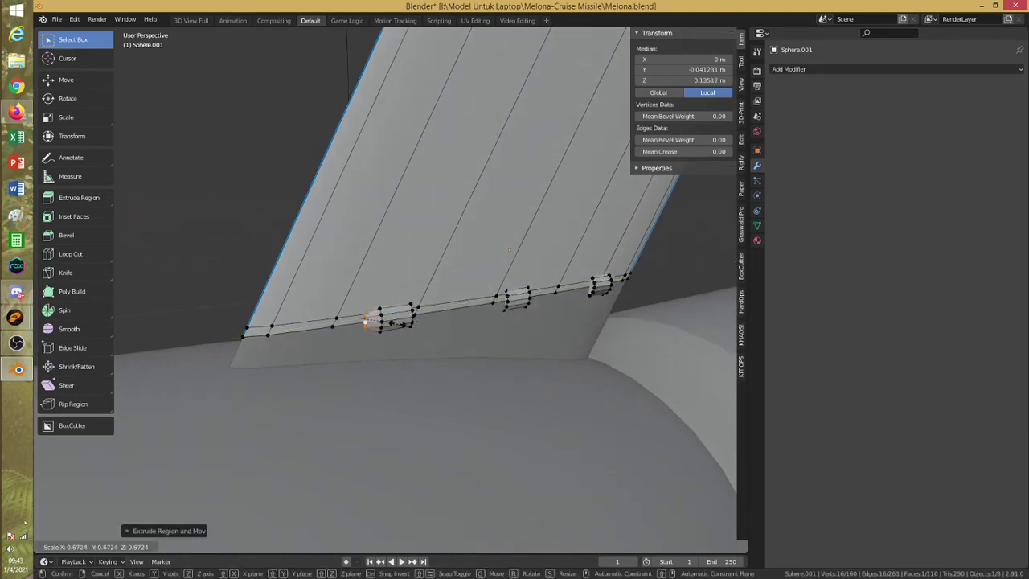
pyautogui.click(365, 321)
pyautogui.hotkey('alt', 'a')
# Add a centred loop cut around the front hinge cylinder's body and return to Object Mode
pyautogui.moveTo(365, 321); pyautogui.dragTo(365, 321, button='middle')
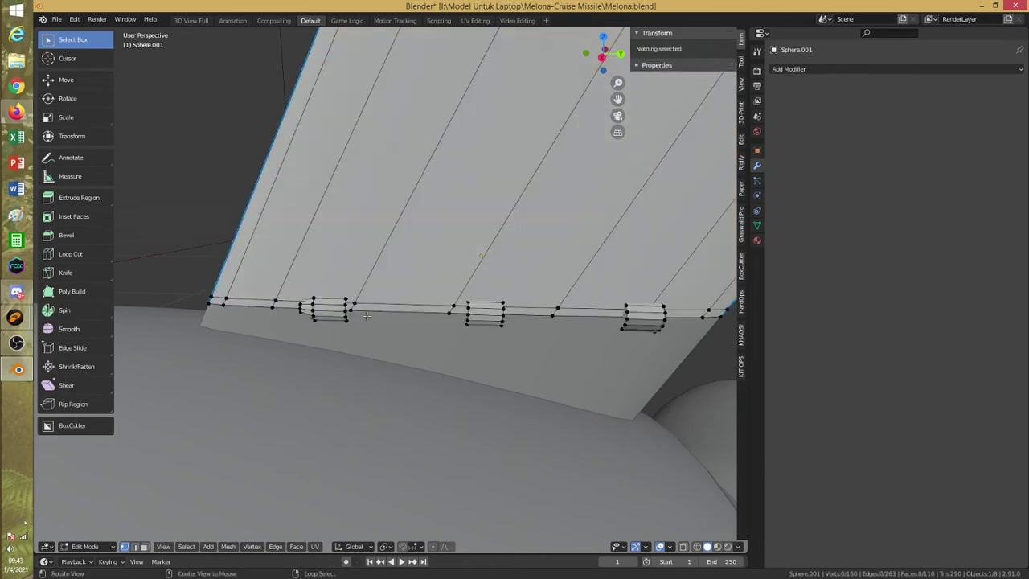
pyautogui.hotkey('ctrl', 'r')
pyautogui.click(341, 311)
pyautogui.rightClick(342, 310)
pyautogui.hotkey('alt', 'a')
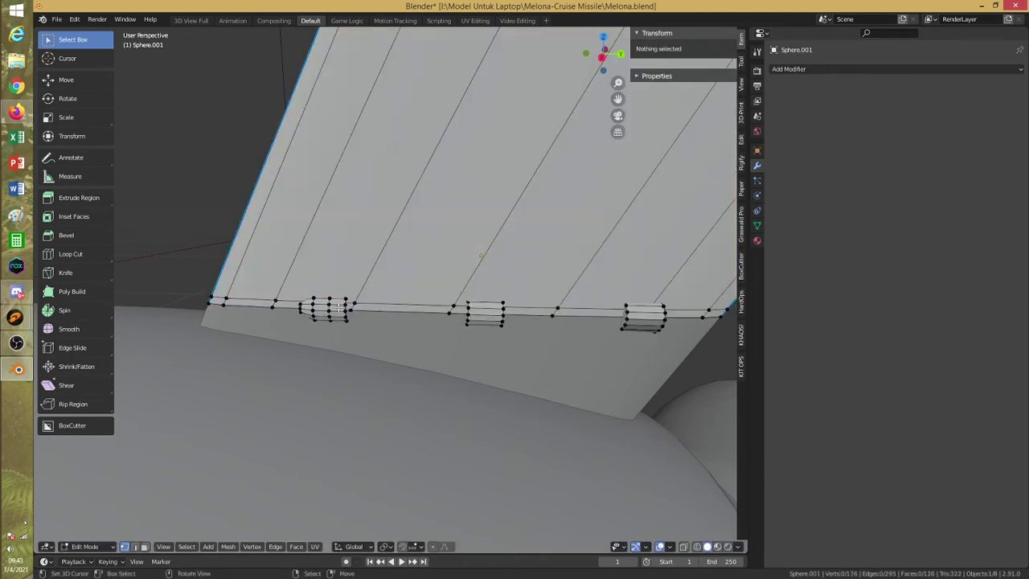
pyautogui.keyDown('alt'); pyautogui.click(344, 310); pyautogui.keyUp('alt')
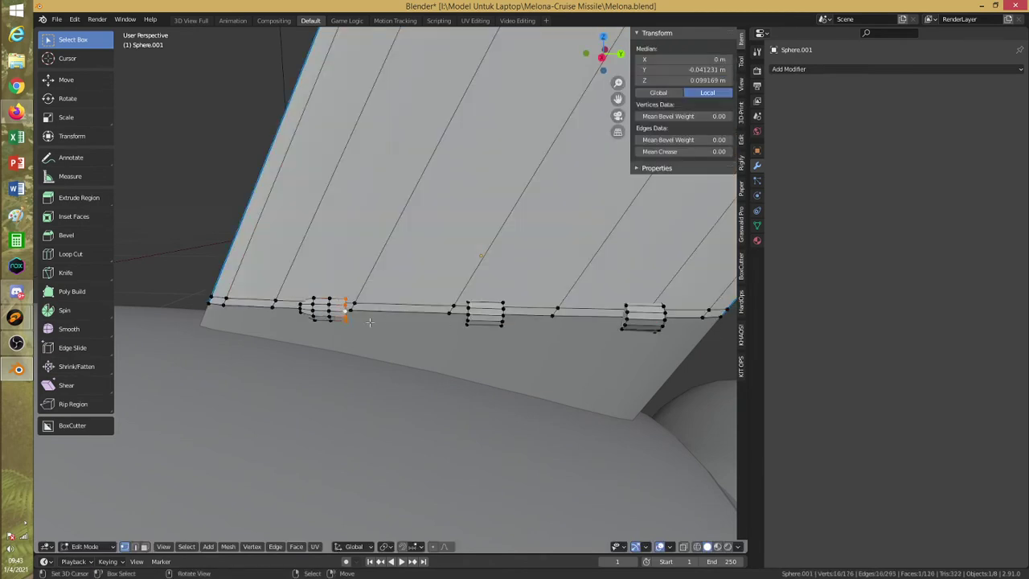
pyautogui.hotkey('alt', 'a')
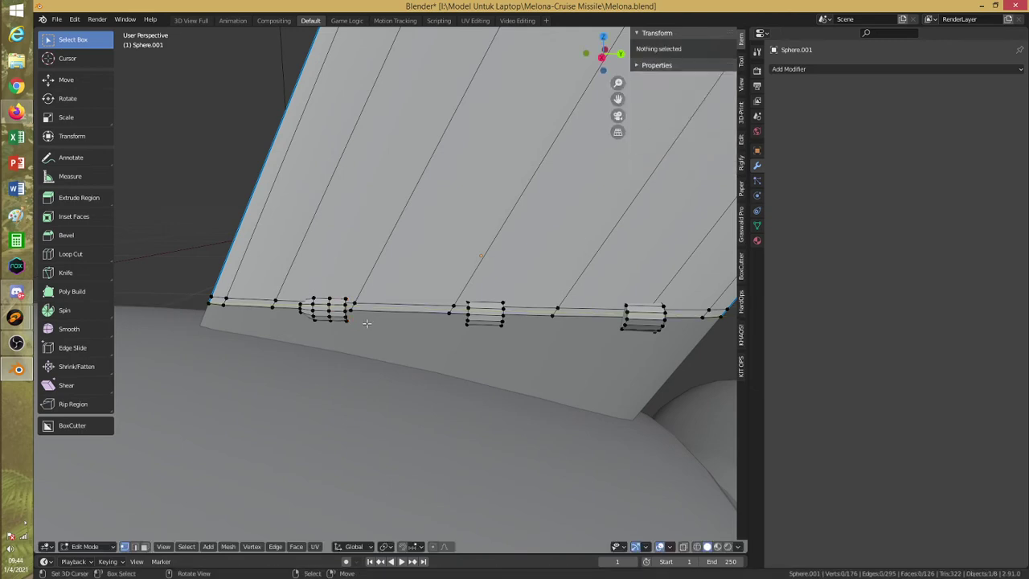
pyautogui.scroll(-6, 356, 321)
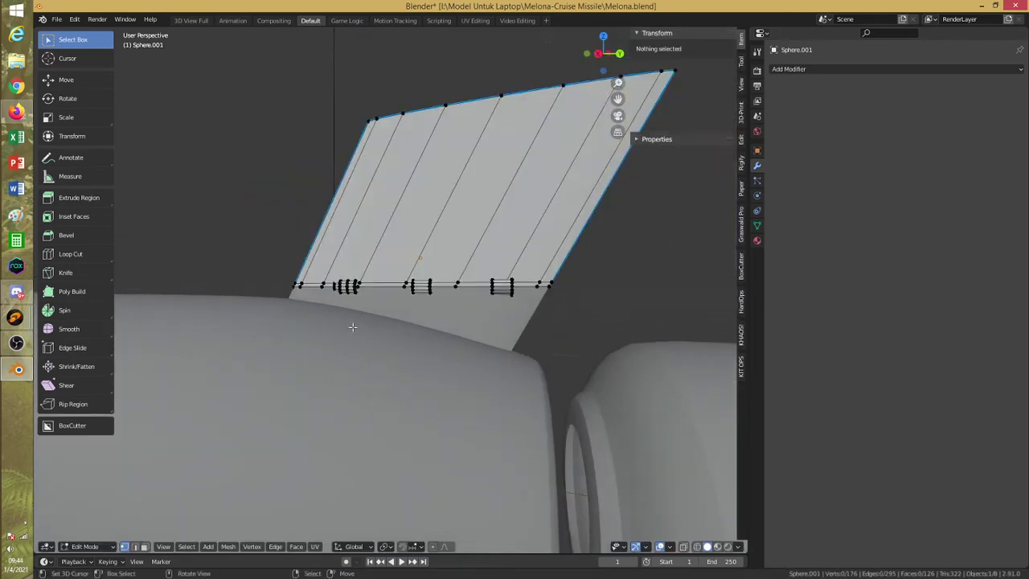
pyautogui.click(84, 546)
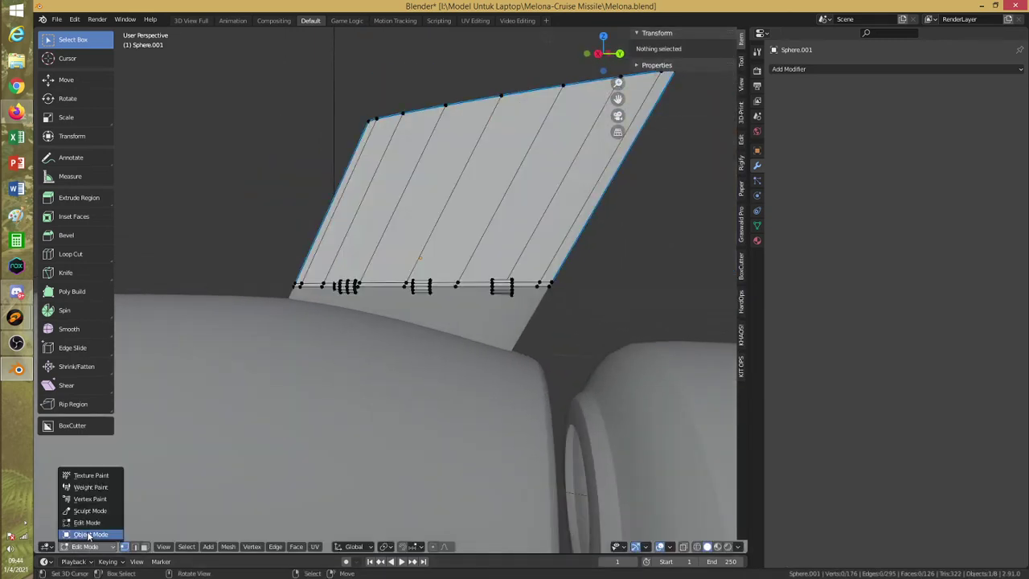
pyautogui.click(80, 550)
# Try duplicating the separate rear hinge cylinder object about 0.11 m forward along Y, and delete the copy
pyautogui.click(504, 293)
pyautogui.moveTo(504, 293)
pyautogui.mouseDown(button='middle')
pyautogui.moveTo(445, 300)
pyautogui.moveTo(497, 307)
pyautogui.moveTo(507, 331)
pyautogui.moveTo(518, 316)
pyautogui.moveTo(519, 329)
pyautogui.mouseUp(button='middle')
pyautogui.click(487, 336)
pyautogui.hotkey('shift', 'z')
pyautogui.click(517, 299)
pyautogui.click(517, 300)
pyautogui.click(517, 301)
pyautogui.hotkey('shift', 'z')
pyautogui.press('g')
pyautogui.press('y')
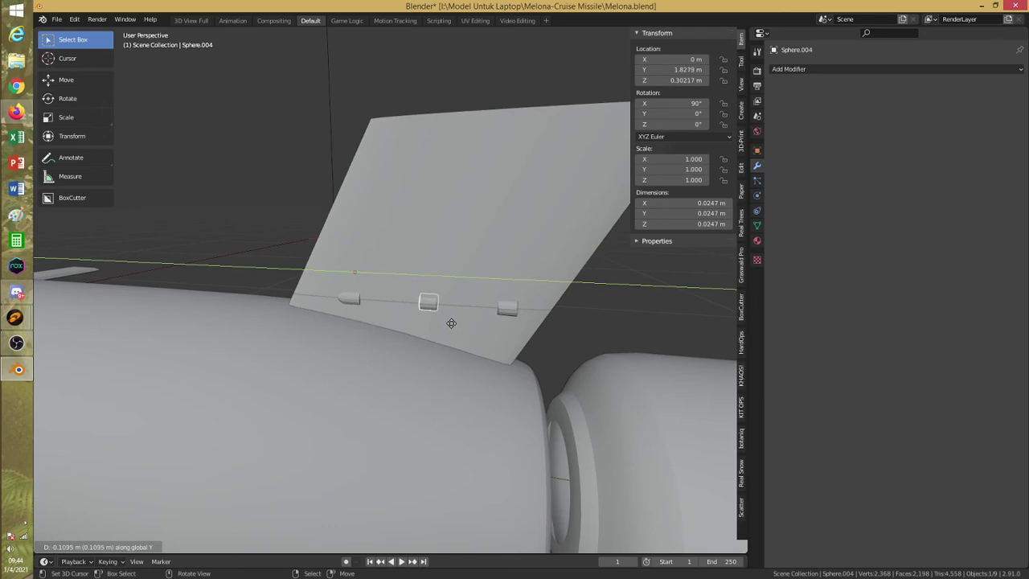
pyautogui.click(451, 323)
pyautogui.press('x')
pyautogui.click(451, 323)
# Try joining the rear hinge cylinder object with the lower fin section, and undo the join
pyautogui.click(517, 309)
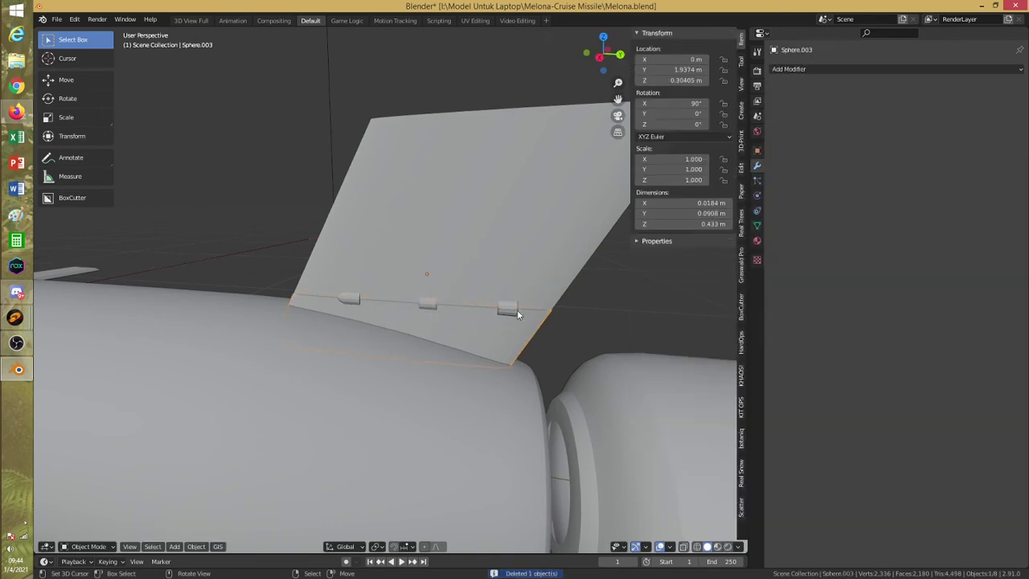
pyautogui.click(516, 311)
pyautogui.keyDown('shift'); pyautogui.click(524, 324); pyautogui.keyUp('shift')
pyautogui.hotkey('ctrl', 'j')
pyautogui.hotkey('ctrl', 'z')
pyautogui.hotkey('ctrl', 'z')
# In Edit Mode on the separate rear hinge cylinder, duplicate its whole mesh about 0.108 m forward along Y
pyautogui.hotkey('shift', 'z')
pyautogui.moveTo(496, 326); pyautogui.dragTo(505, 333, button='middle')
pyautogui.scroll(5, 495, 336)
pyautogui.hotkey('shift', 'z')
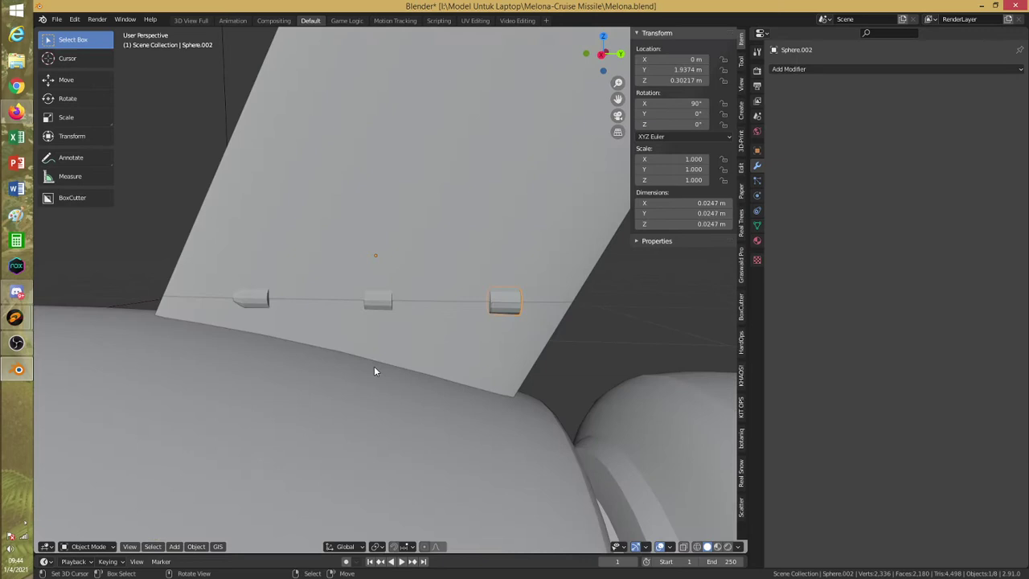
pyautogui.click(88, 547)
pyautogui.click(84, 530)
pyautogui.press('a')
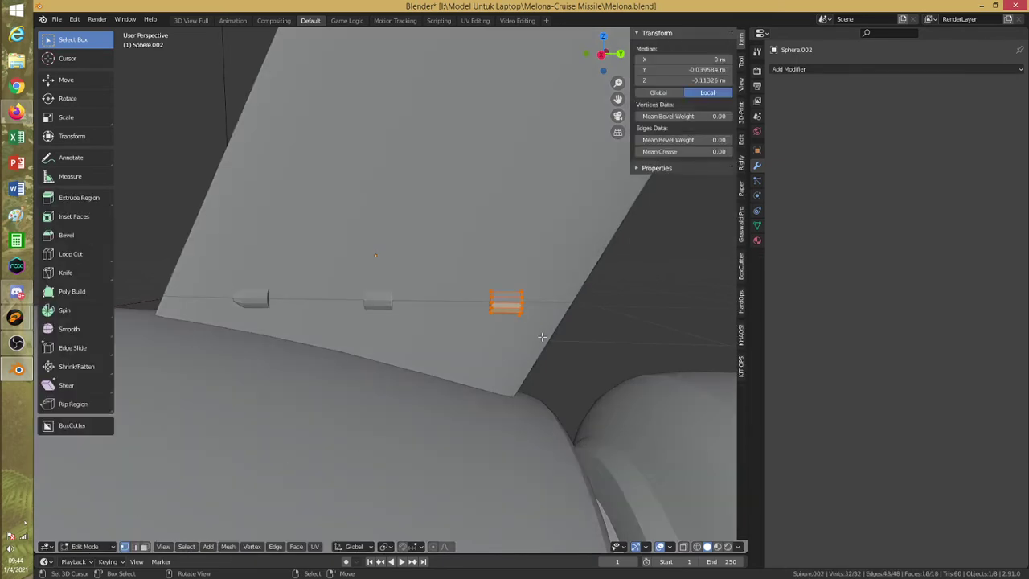
pyautogui.hotkey('shift', 'z')
pyautogui.press('g')
pyautogui.press('y')
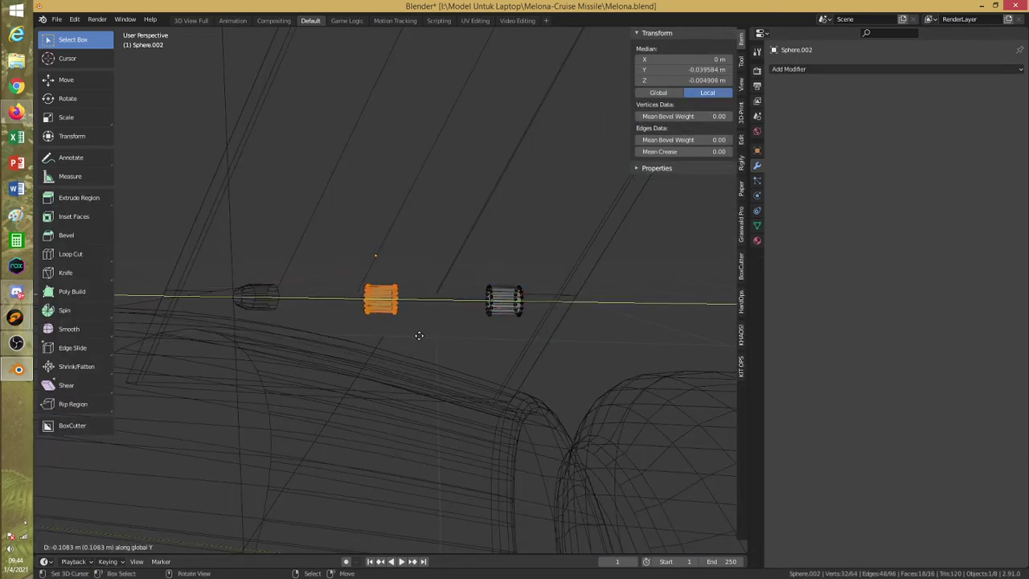
pyautogui.click(417, 335)
# Duplicate the middle cylinder again along Y onto the upper fin's front hinge cylinder
pyautogui.keyDown('shift'); pyautogui.moveTo(401, 340); pyautogui.dragTo(552, 340, button='middle'); pyautogui.keyUp('shift')
pyautogui.hotkey('shift', 'd')
pyautogui.press('y')
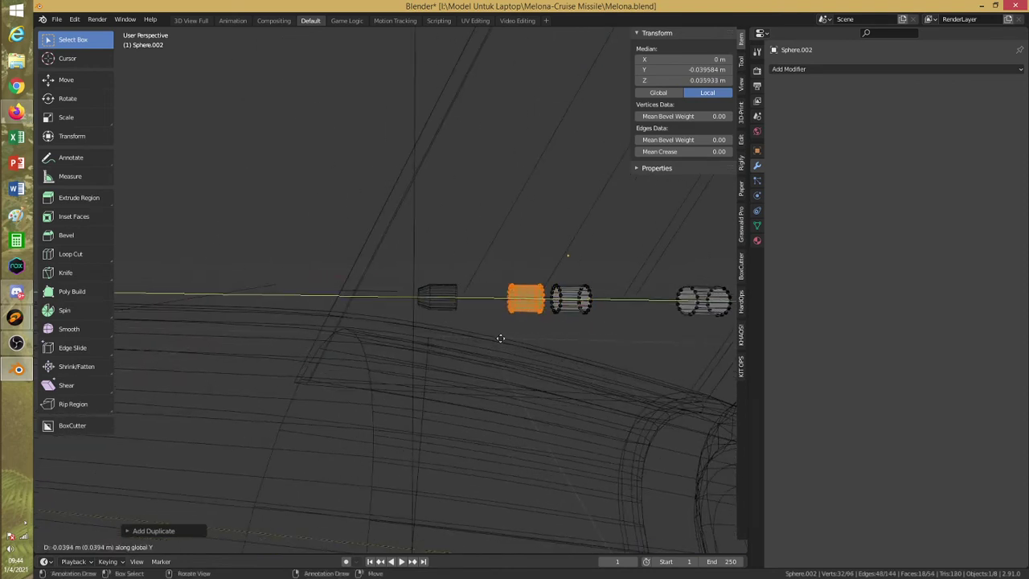
pyautogui.click(428, 331)
# Extrude the new front cylinder's forward end along Y and scale it to about 0.65 to match the tapered tip
pyautogui.moveTo(427, 266); pyautogui.dragTo(441, 317)
pyautogui.press('e')
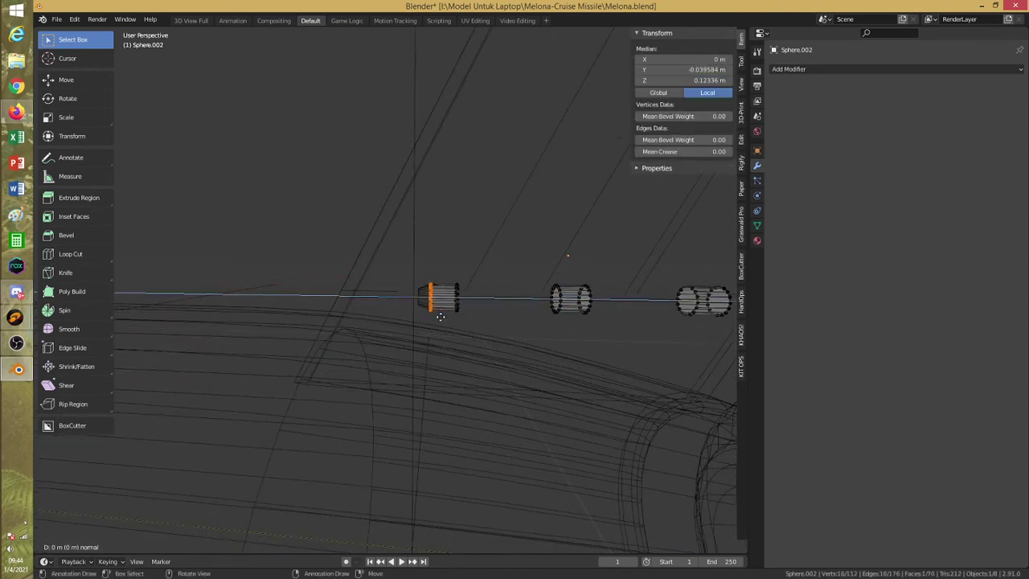
pyautogui.press('y')
pyautogui.click(428, 320)
pyautogui.press('s')
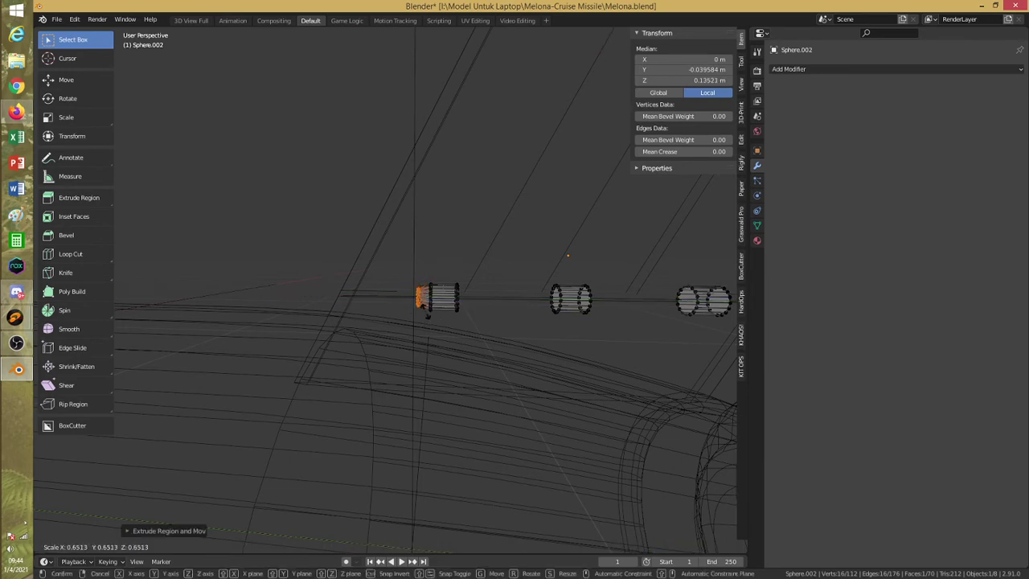
pyautogui.click(427, 317)
pyautogui.hotkey('alt', 'a')
pyautogui.scroll(-3, 427, 316)
pyautogui.hotkey('shift', 'z')
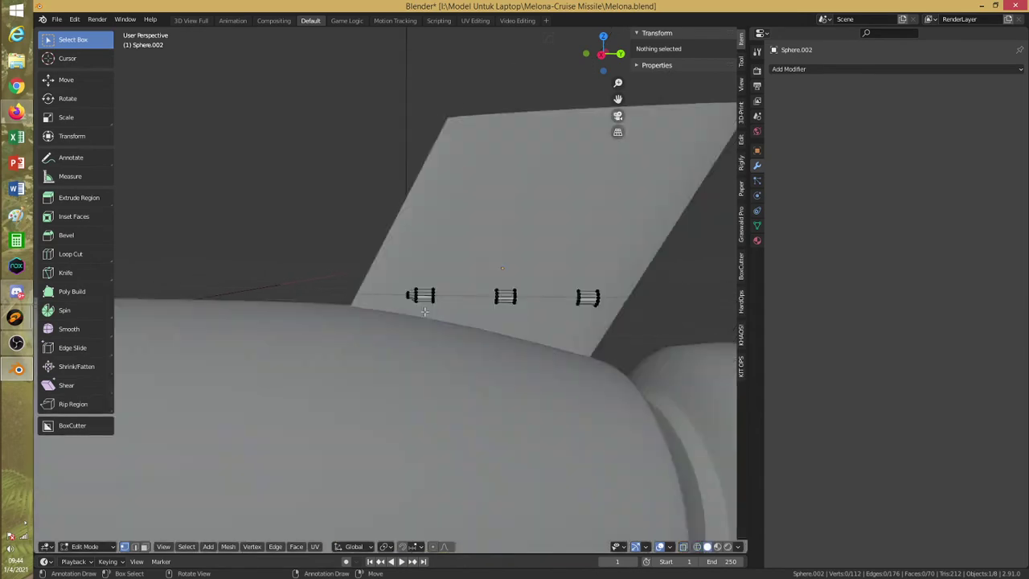
# Return to Object Mode and subtract the separate hinge cylinders from the lower fin section with a HardOps Boolean Difference
pyautogui.keyDown('alt'); pyautogui.moveTo(427, 314); pyautogui.dragTo(450, 362); pyautogui.keyUp('alt')
pyautogui.keyDown('alt'); pyautogui.keyDown('shift'); pyautogui.moveTo(475, 324); pyautogui.dragTo(403, 306); pyautogui.keyUp('shift'); pyautogui.keyUp('alt')
pyautogui.moveTo(402, 306); pyautogui.dragTo(448, 294, button='middle')
pyautogui.click(109, 548)
pyautogui.click(80, 474)
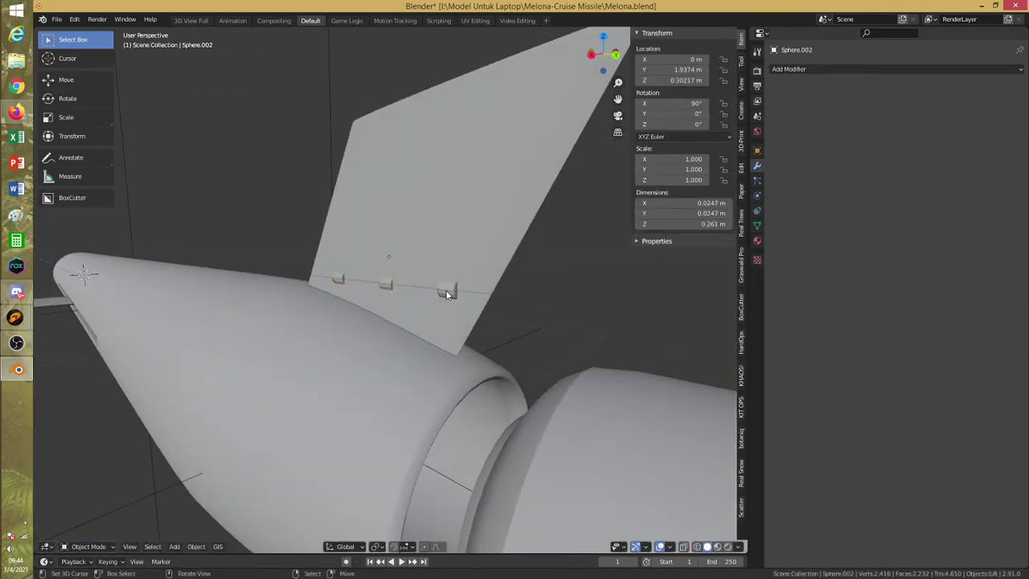
pyautogui.keyDown('shift'); pyautogui.click(470, 318); pyautogui.keyUp('shift')
pyautogui.press('q')
pyautogui.moveTo(508, 367)
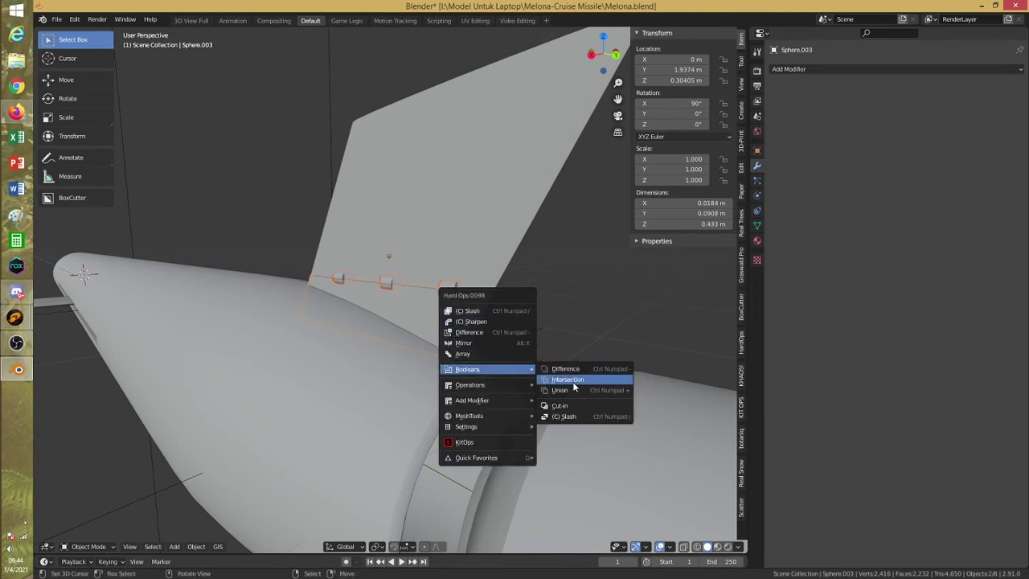
pyautogui.click(578, 372)
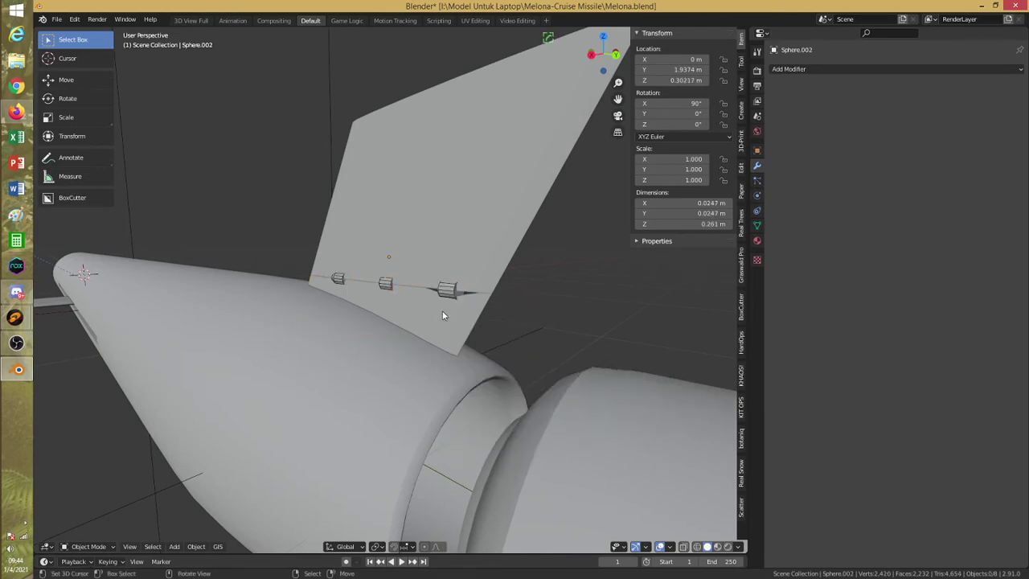
# In Edit Mode, add a lengthwise loop cut around the lower fin section just below its top seam, and return to Object Mode
pyautogui.scroll(4, 450, 296)
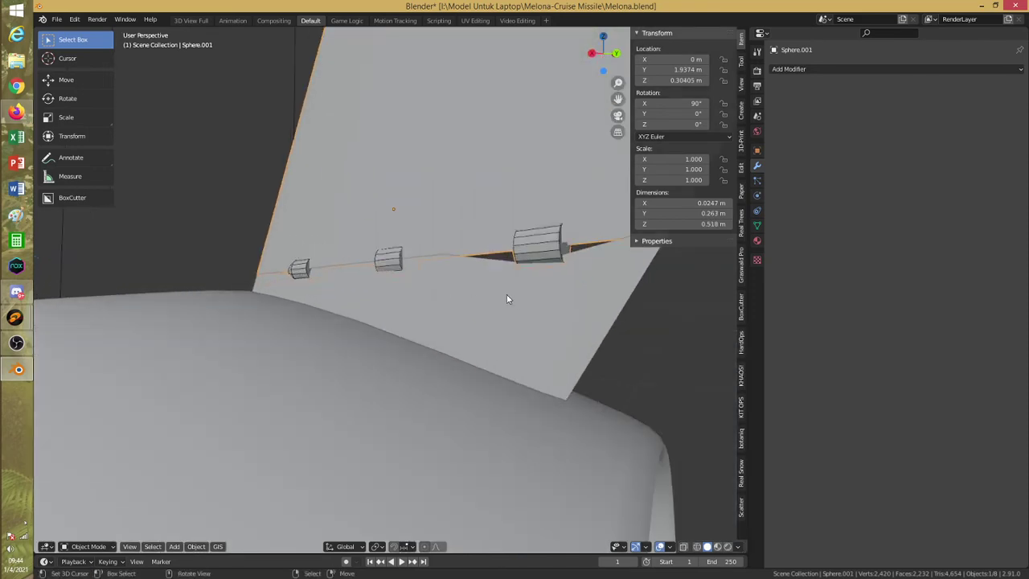
pyautogui.click(597, 316)
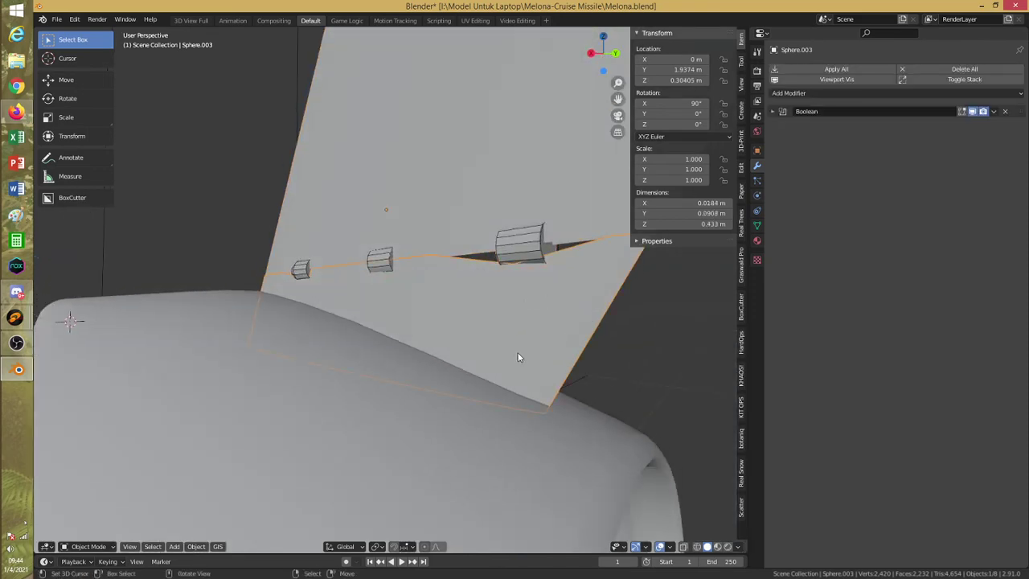
pyautogui.click(98, 524)
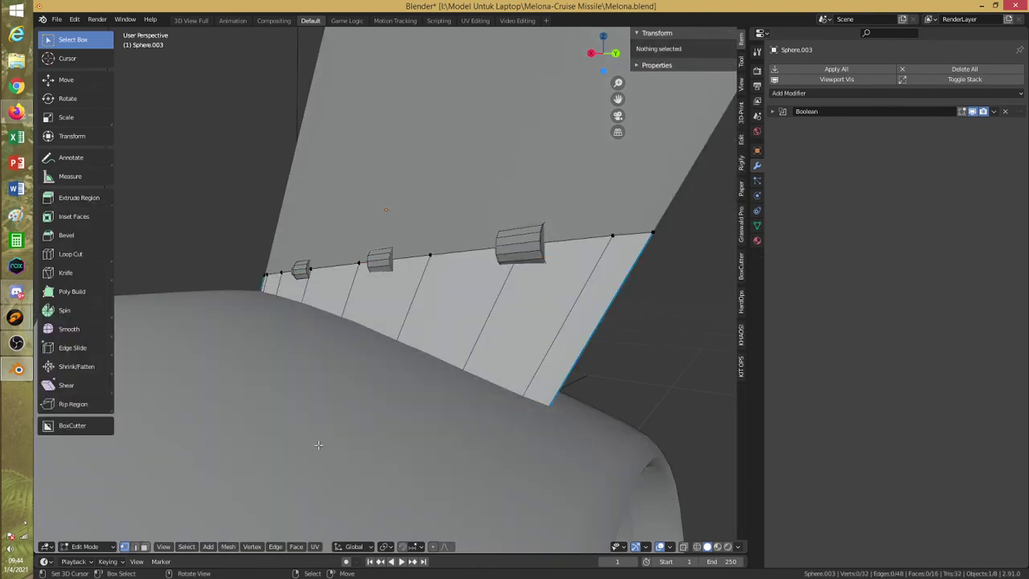
pyautogui.click(485, 320)
pyautogui.click(551, 278)
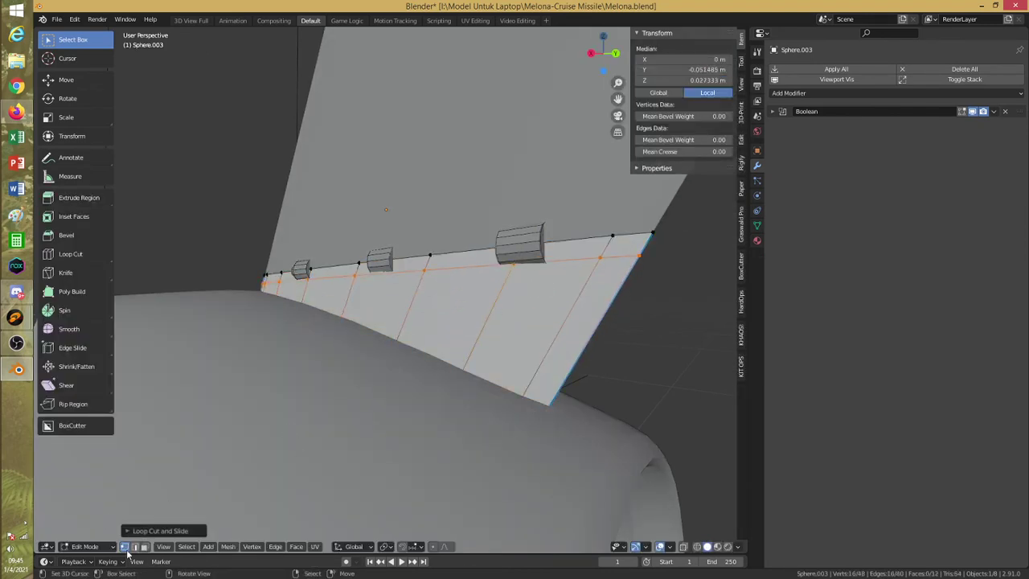
pyautogui.click(92, 547)
pyautogui.click(90, 519)
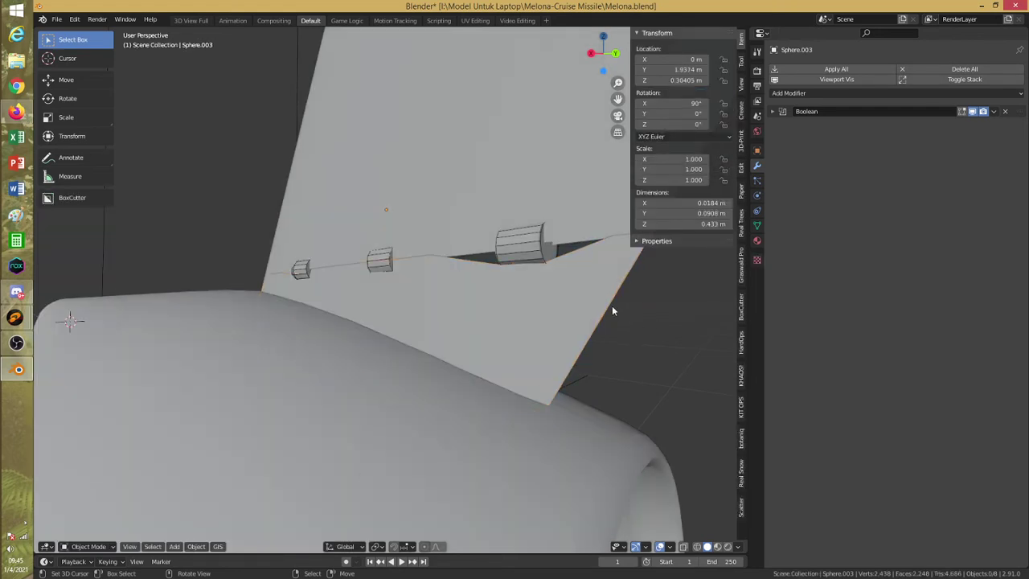
# Try moving the separate hinge cylinders about 0.05 m down to inspect the cutouts, and undo the move
pyautogui.scroll(-3, 611, 306)
pyautogui.moveTo(612, 306); pyautogui.dragTo(442, 301, button='middle')
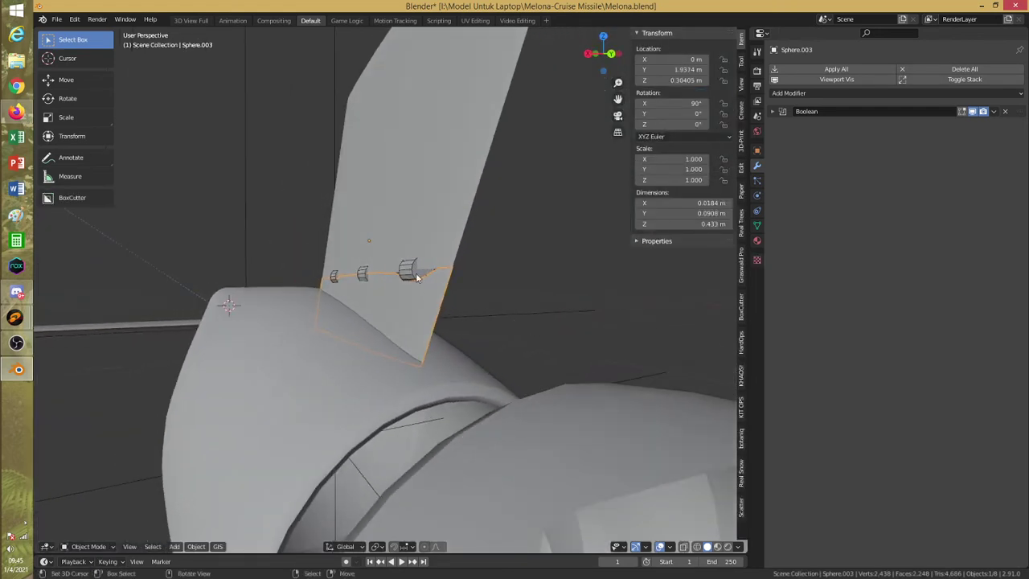
pyautogui.click(416, 278)
pyautogui.press('g')
pyautogui.click(441, 327)
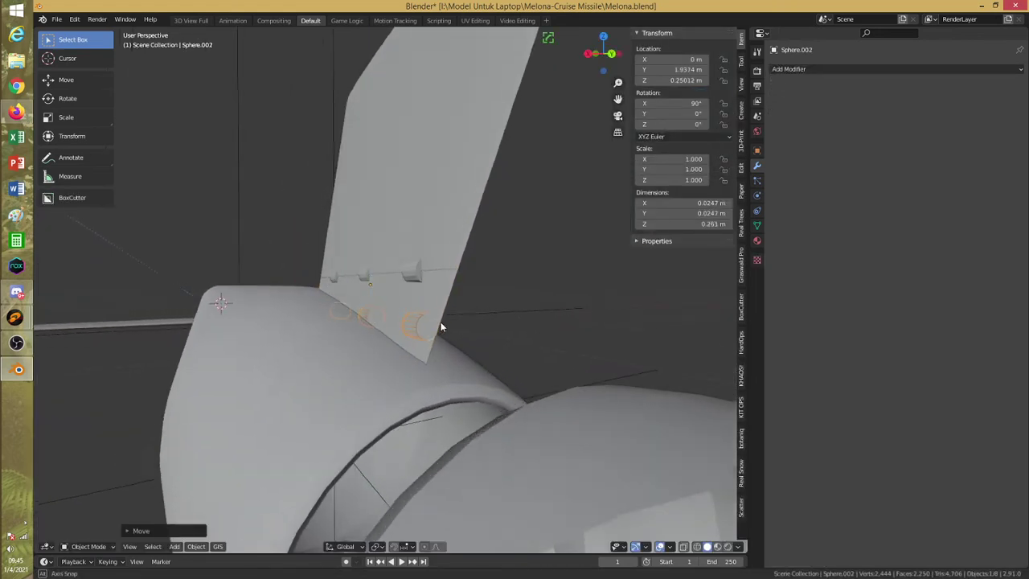
pyautogui.scroll(3, 441, 327)
pyautogui.moveTo(440, 327); pyautogui.dragTo(510, 317, button='middle')
pyautogui.hotkey('ctrl', 'z')
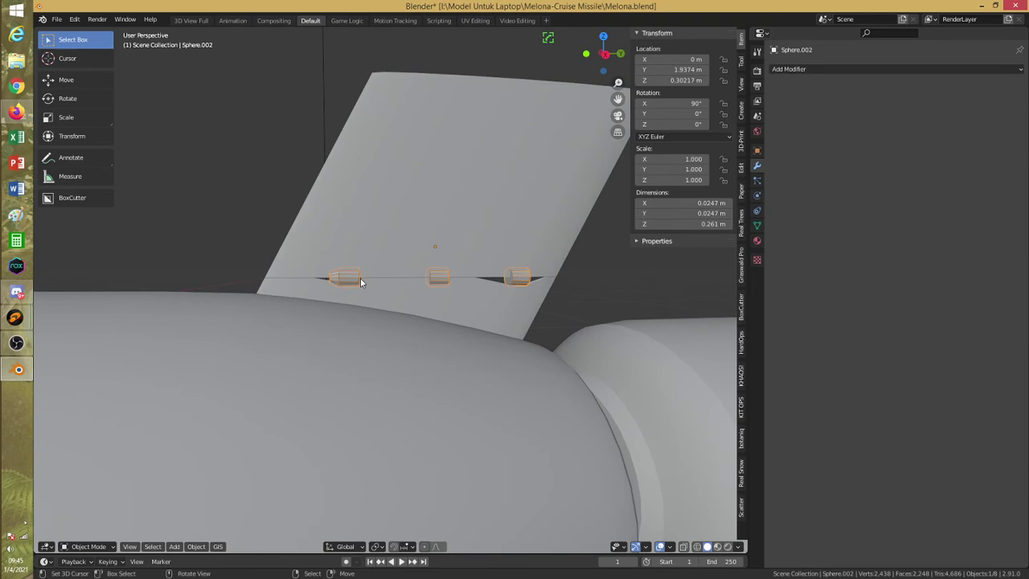
# Move the lower fin section's crosswise edge loop under the rear hinge about 0.026 m forward along Y, checking the cutouts in Object Mode
pyautogui.moveTo(360, 281); pyautogui.dragTo(449, 303, button='middle')
pyautogui.click(443, 321)
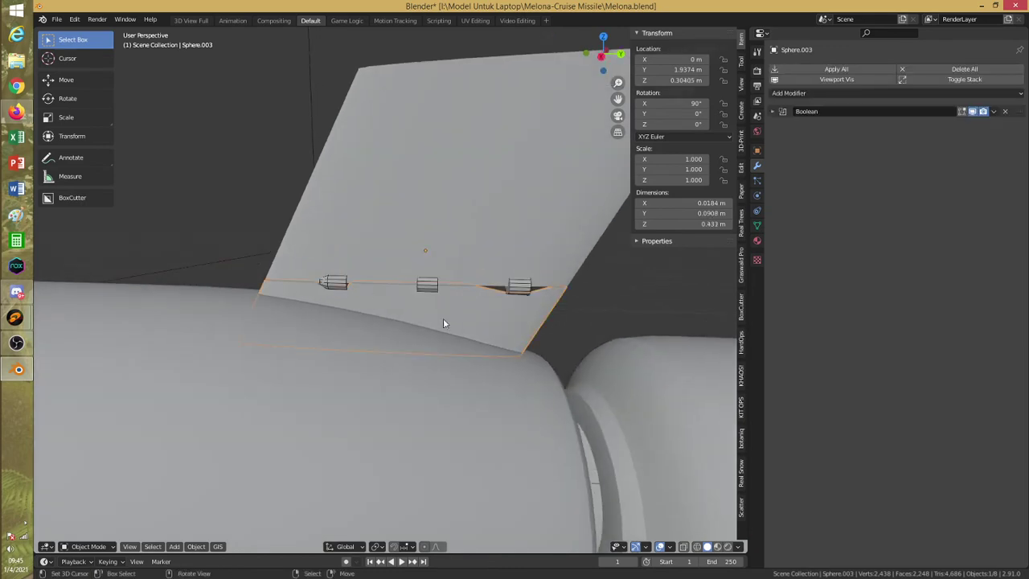
pyautogui.click(89, 547)
pyautogui.click(90, 528)
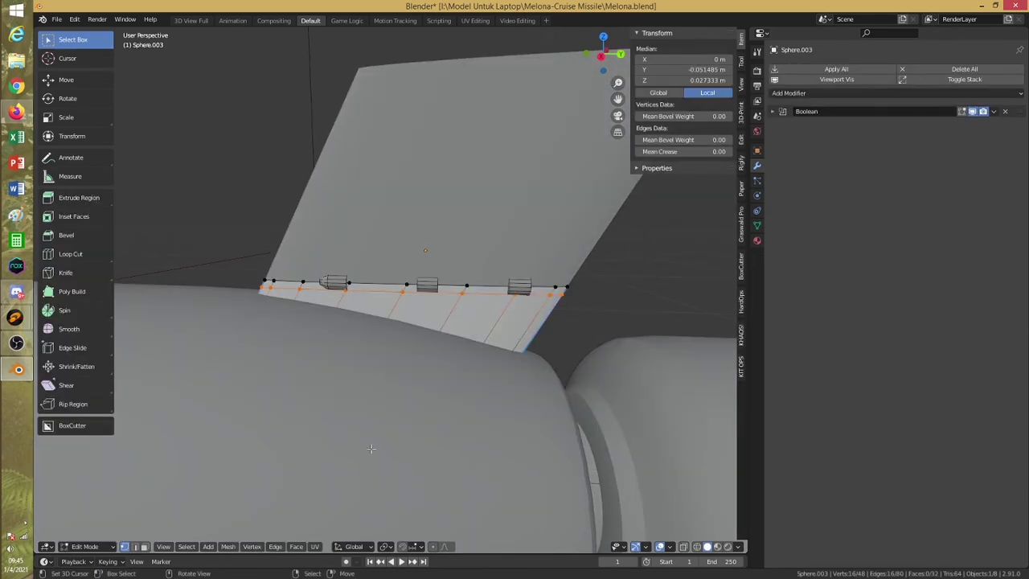
pyautogui.hotkey('shift', 'z')
pyautogui.hotkey('alt', 'a')
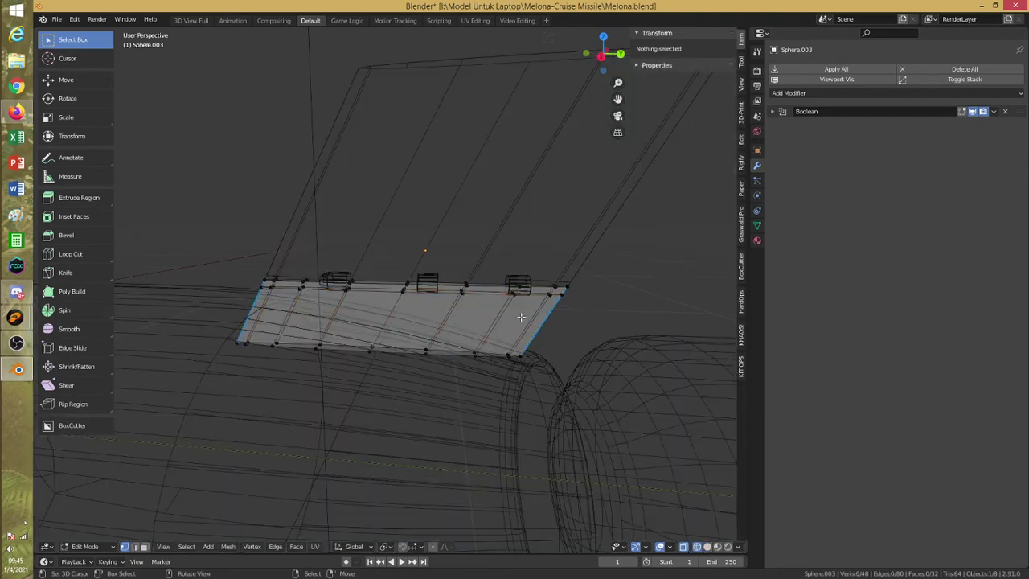
pyautogui.keyDown('alt'); pyautogui.click(508, 302); pyautogui.keyUp('alt')
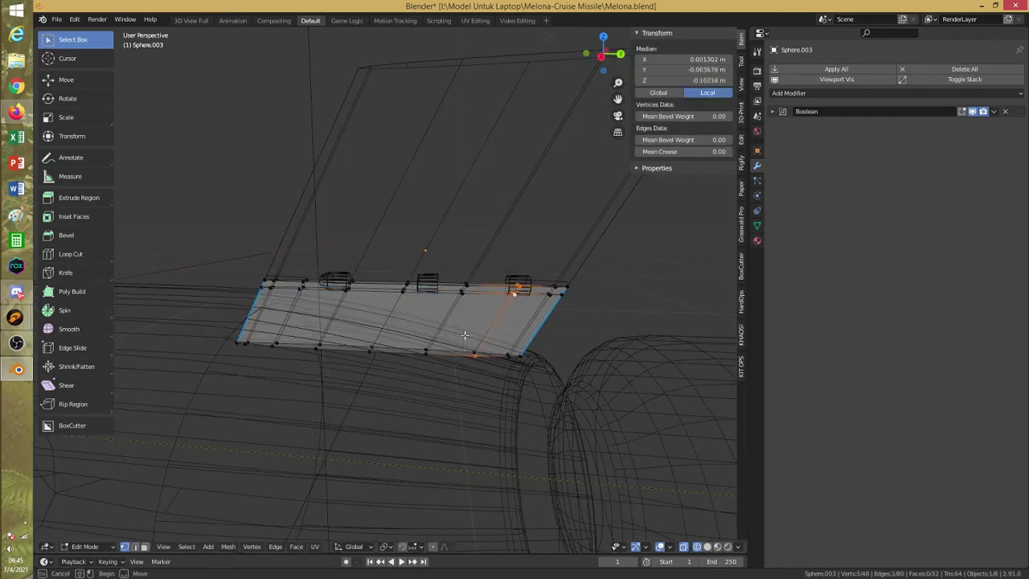
pyautogui.press('g')
pyautogui.press('y')
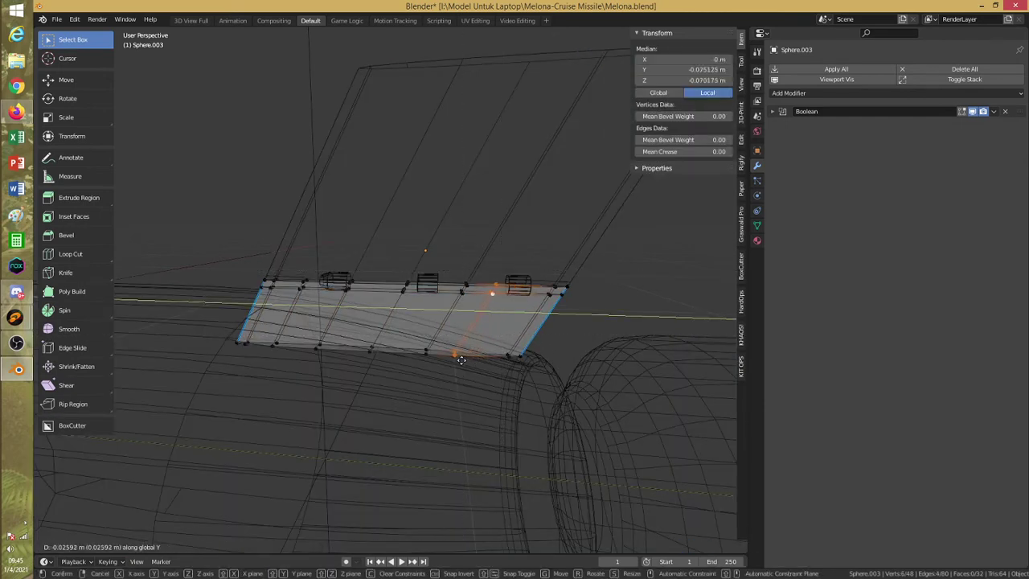
pyautogui.click(460, 360)
pyautogui.hotkey('alt', 'a')
pyautogui.click(85, 546)
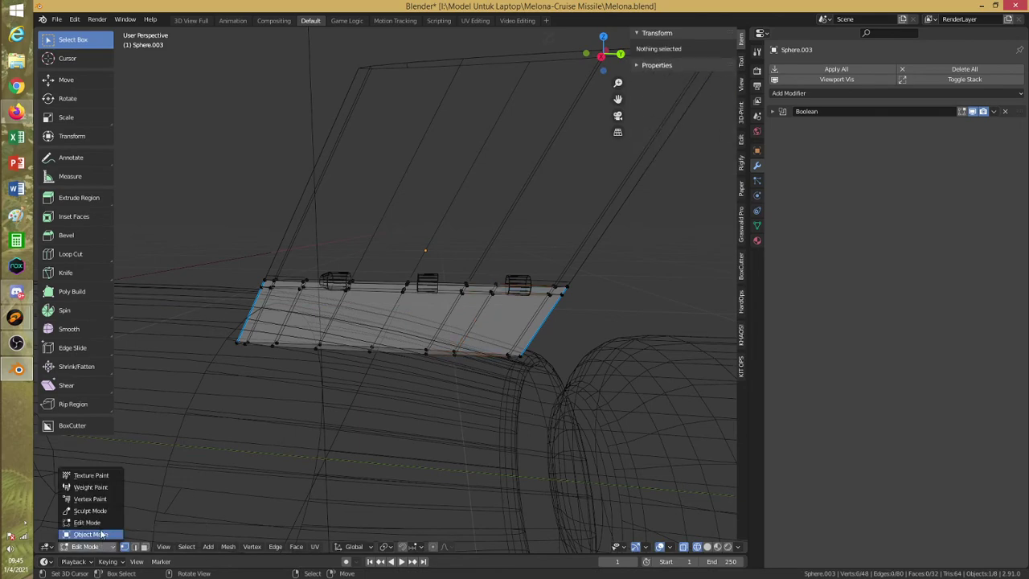
pyautogui.click(88, 534)
pyautogui.hotkey('shift', 'z')
pyautogui.keyDown('shift'); pyautogui.moveTo(436, 407); pyautogui.dragTo(396, 376, button='middle'); pyautogui.keyUp('shift')
pyautogui.hotkey('shift', 'z')
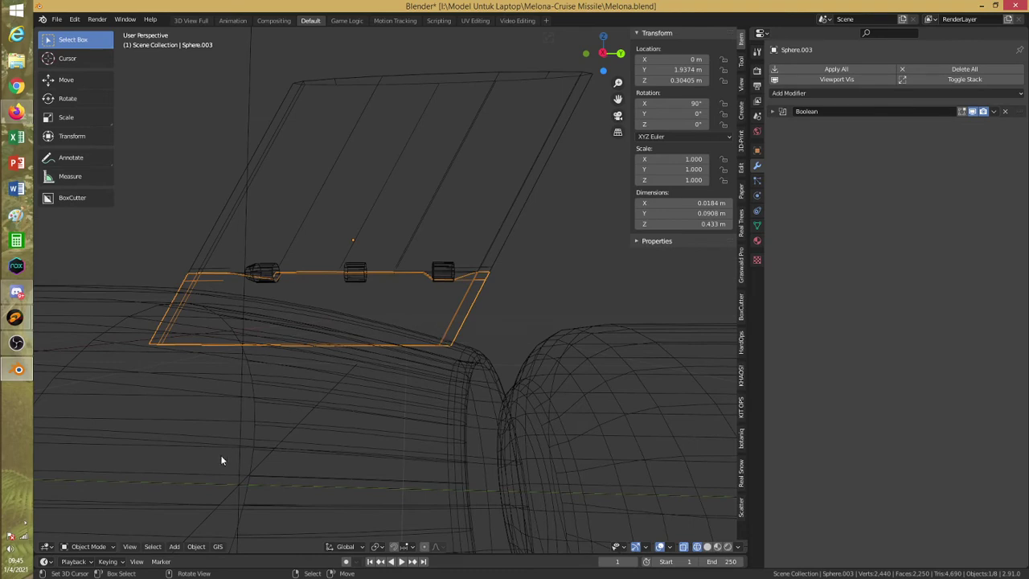
# Add a crosswise loop cut to the lower fin section just behind the rear hinge, and return to Object Mode in solid view
pyautogui.click(104, 549)
pyautogui.click(84, 525)
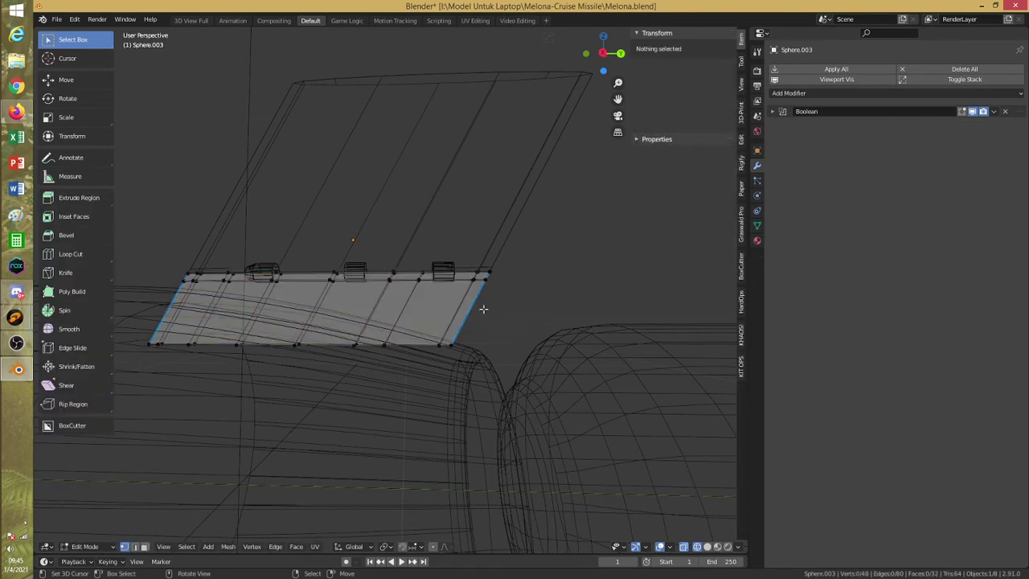
pyautogui.scroll(2, 482, 307)
pyautogui.hotkey('ctrl', 'r')
pyautogui.click(450, 273)
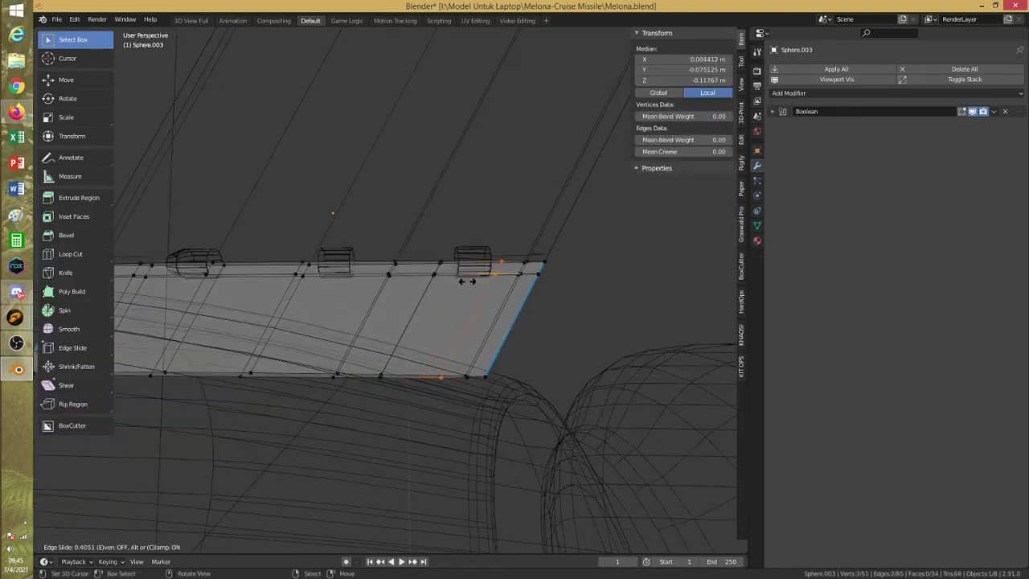
pyautogui.click(427, 310)
pyautogui.click(103, 550)
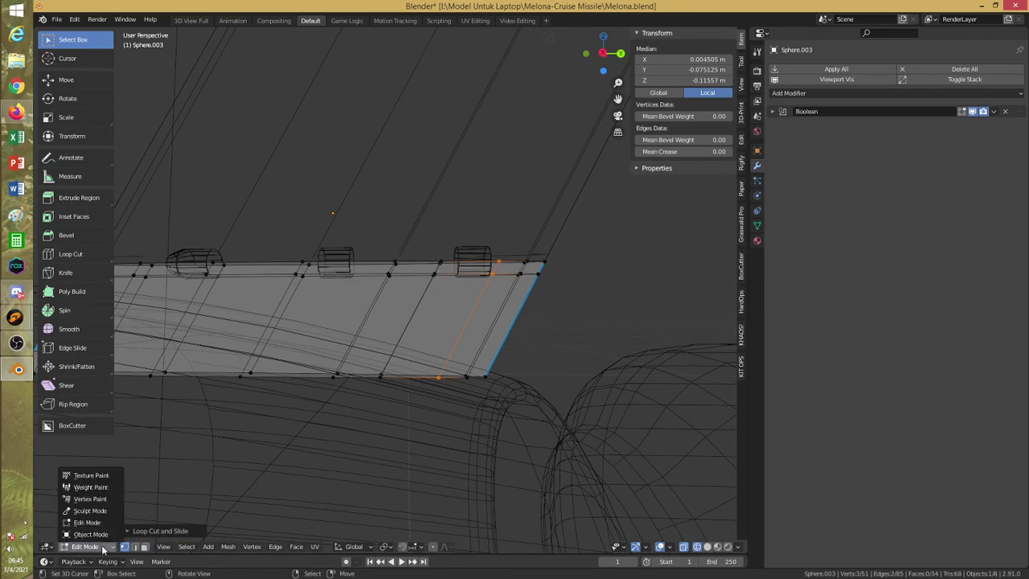
pyautogui.click(101, 536)
pyautogui.moveTo(443, 385)
pyautogui.mouseDown(button='middle')
pyautogui.moveTo(400, 385)
pyautogui.moveTo(425, 389)
pyautogui.mouseUp(button='middle')
pyautogui.hotkey('shift', 'z')
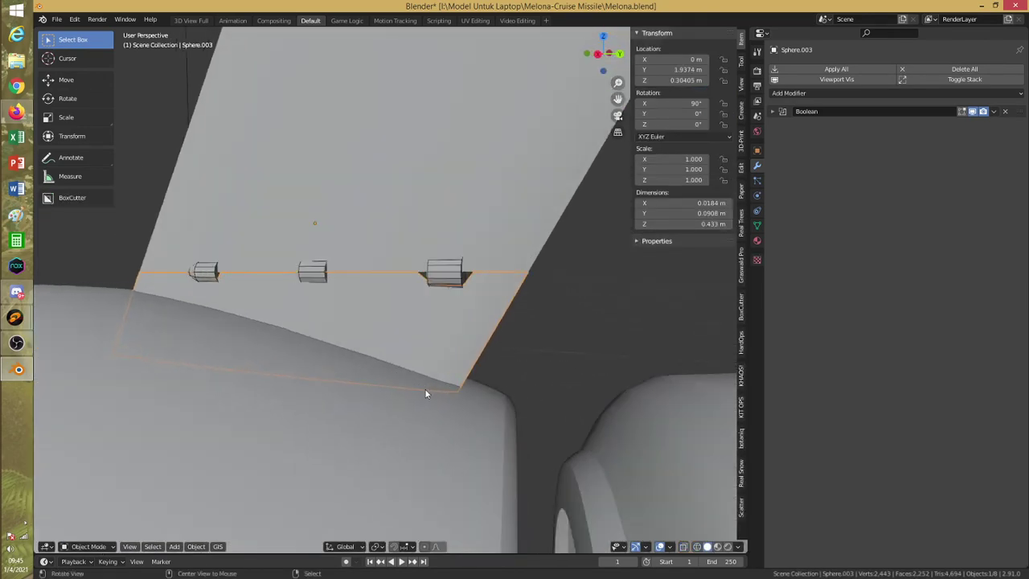
# Edge-slide the lower fin section's lengthwise loop about 0.018 m farther below the seam, and return to Object Mode
pyautogui.click(114, 545)
pyautogui.click(95, 530)
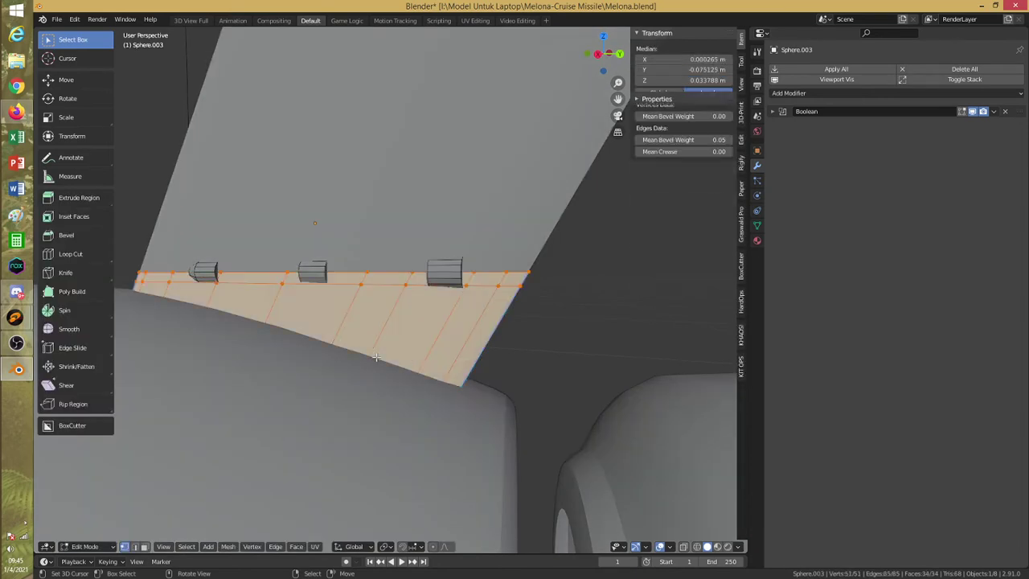
pyautogui.moveTo(376, 356); pyautogui.dragTo(391, 349, button='middle')
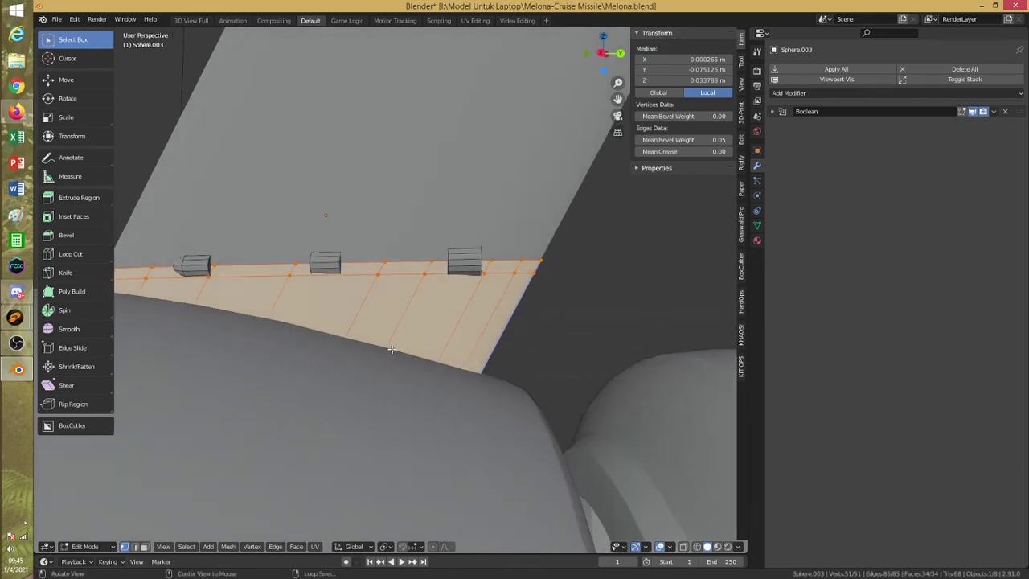
pyautogui.hotkey('alt', 'a')
pyautogui.keyDown('alt'); pyautogui.click(409, 275); pyautogui.keyUp('alt')
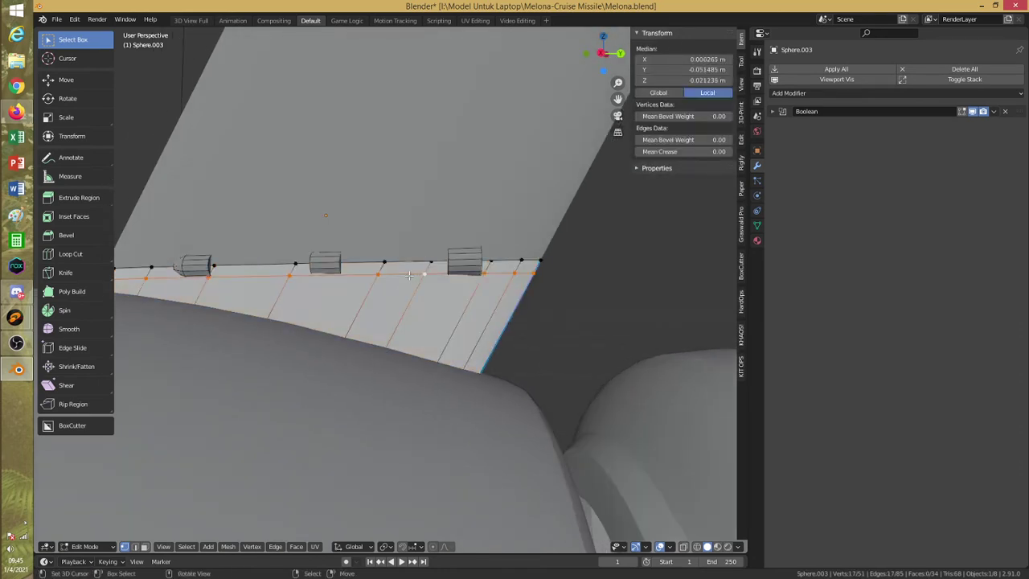
pyautogui.click(275, 547)
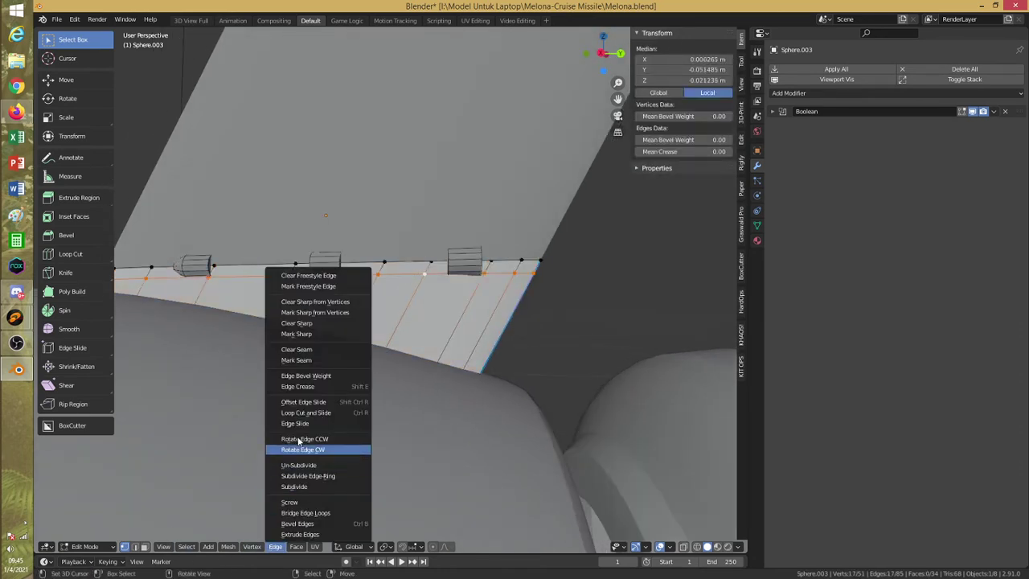
pyautogui.click(351, 423)
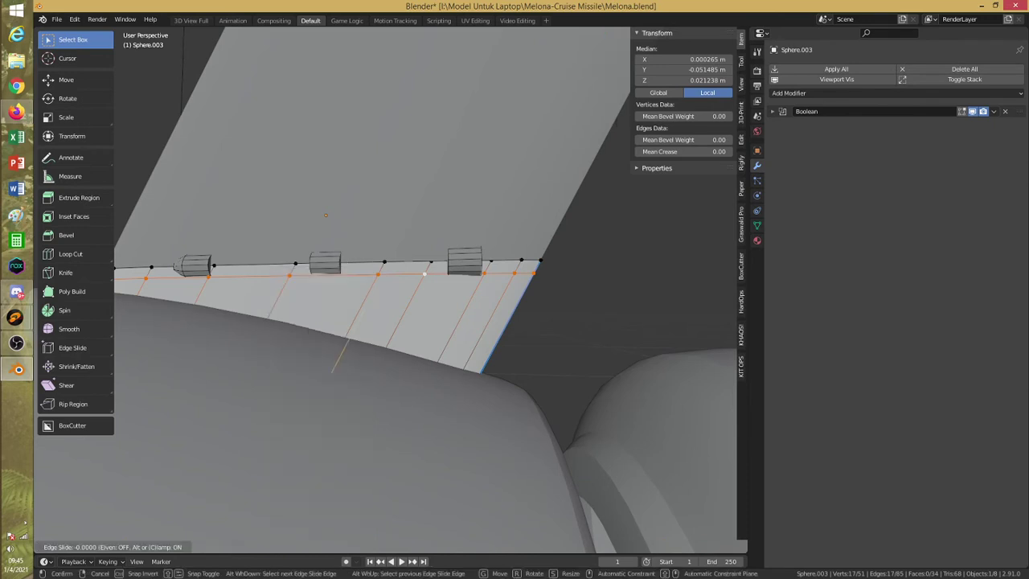
pyautogui.click(345, 428)
pyautogui.click(116, 547)
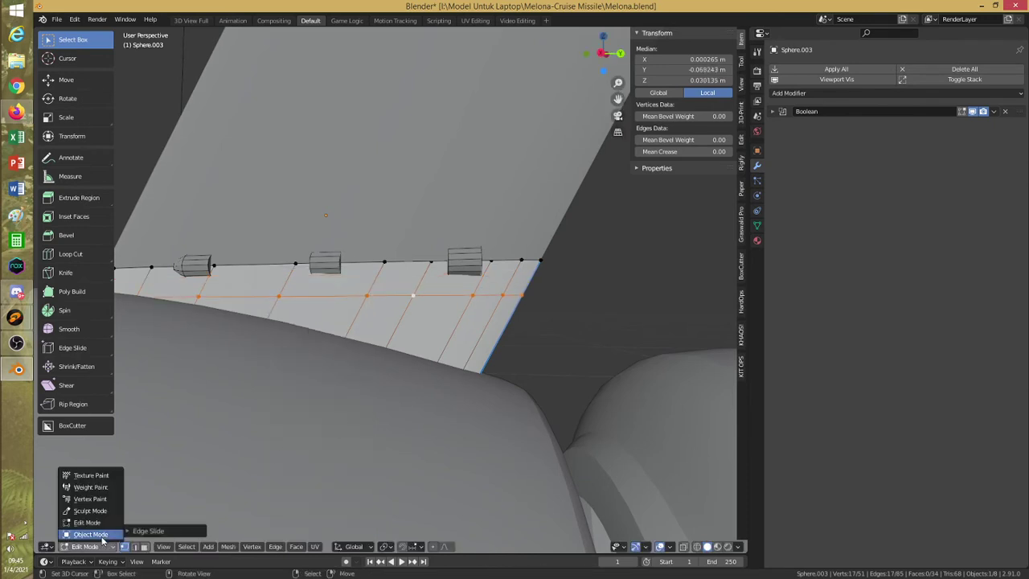
pyautogui.click(104, 538)
# Clear the selection and save the Blender file
pyautogui.hotkey('alt', 'a')
pyautogui.scroll(-2, 344, 381)
pyautogui.keyDown('alt'); pyautogui.moveTo(344, 381); pyautogui.dragTo(363, 361); pyautogui.keyUp('alt')
pyautogui.hotkey('ctrl', 's')
pyautogui.click(300, 324)
pyautogui.moveTo(301, 323); pyautogui.dragTo(300, 316, button='middle')
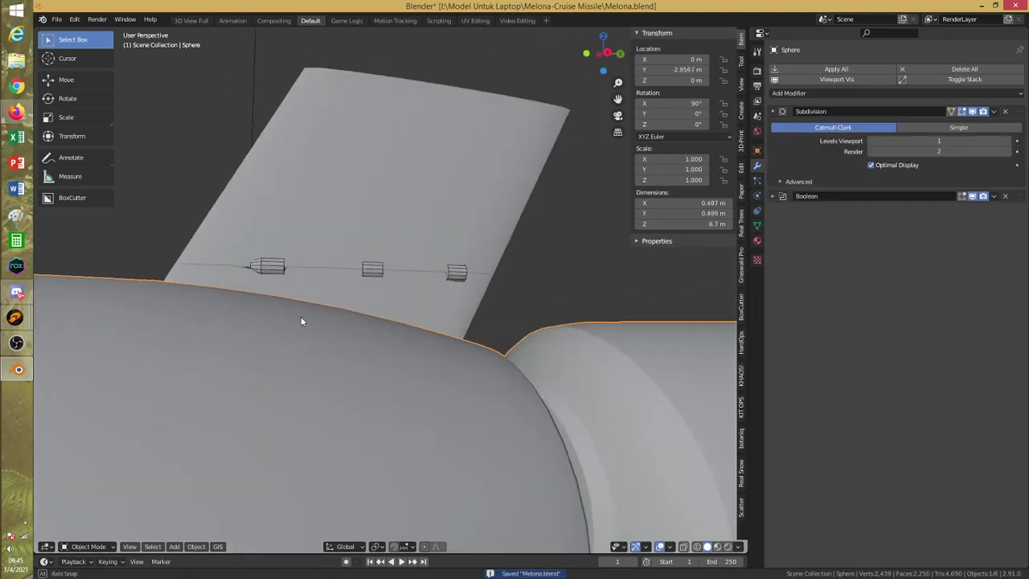
# Try moving the separate hinge cylinders slightly upward along Z, and undo the move
pyautogui.click(274, 267)
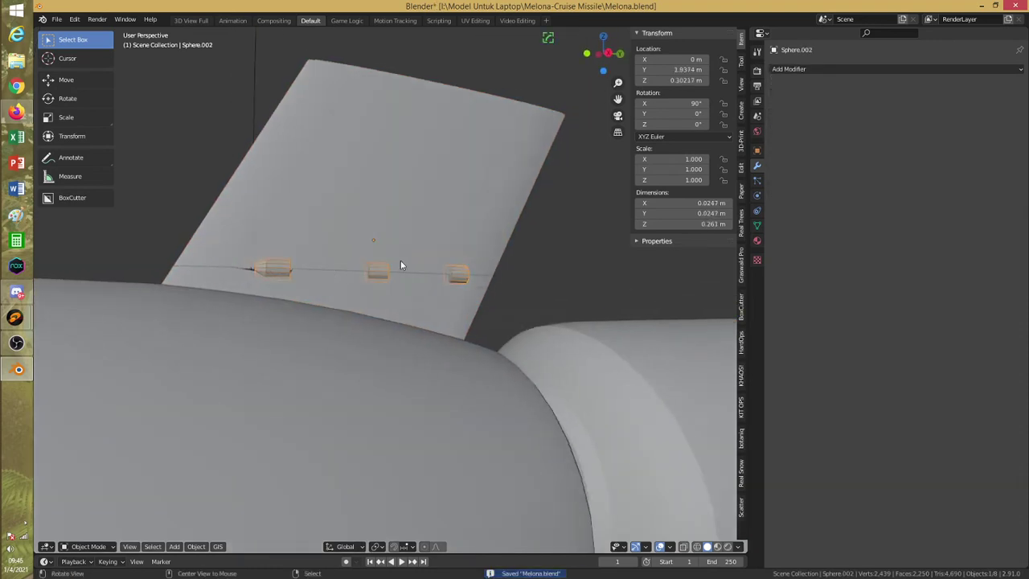
pyautogui.press('g')
pyautogui.press('z')
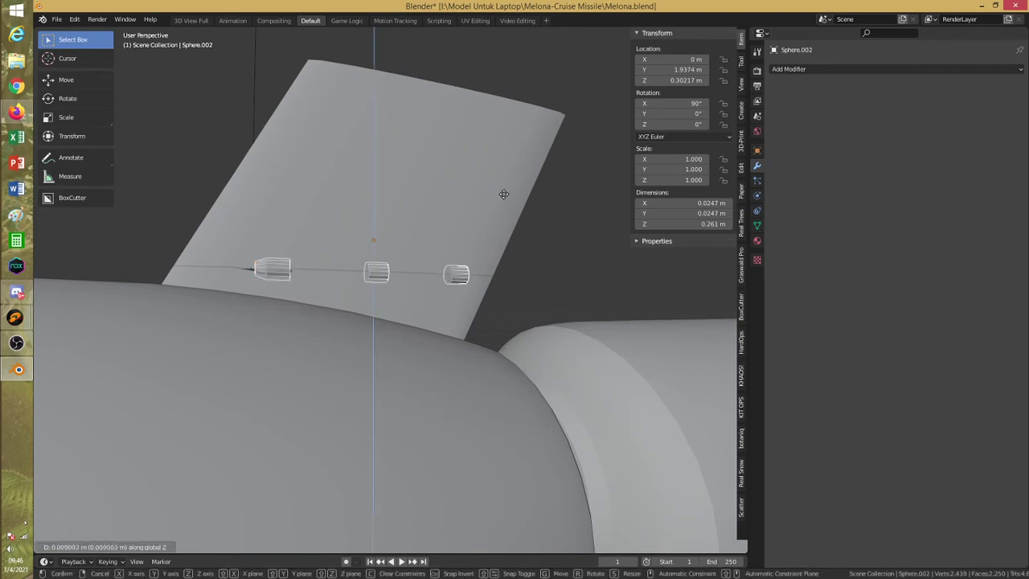
pyautogui.click(505, 187)
pyautogui.hotkey('ctrl', 'z')
# Try folding the upper fin section about -17° around the Y axis, and undo the rotation
pyautogui.click(383, 274)
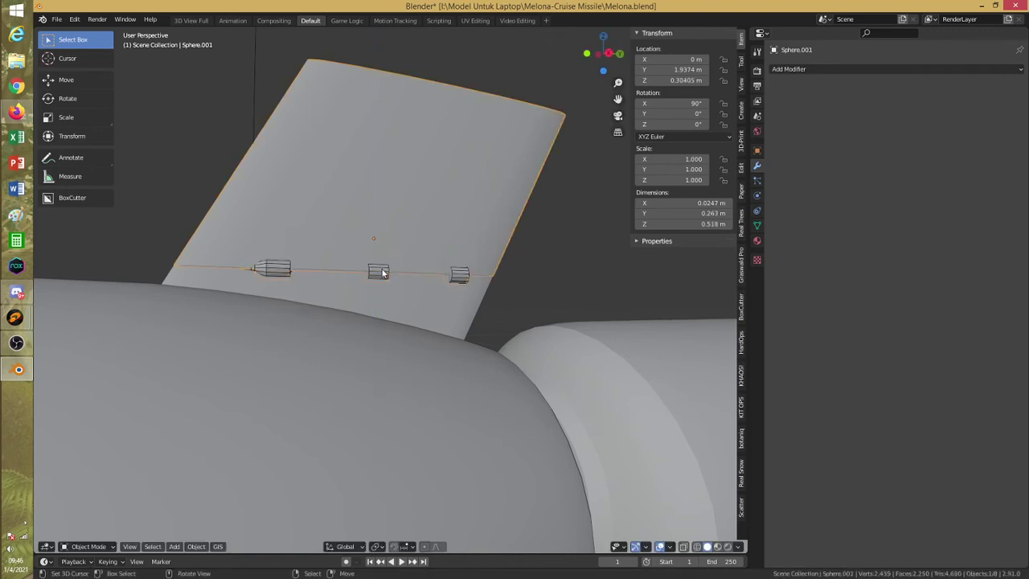
pyautogui.press('r')
pyautogui.press('y')
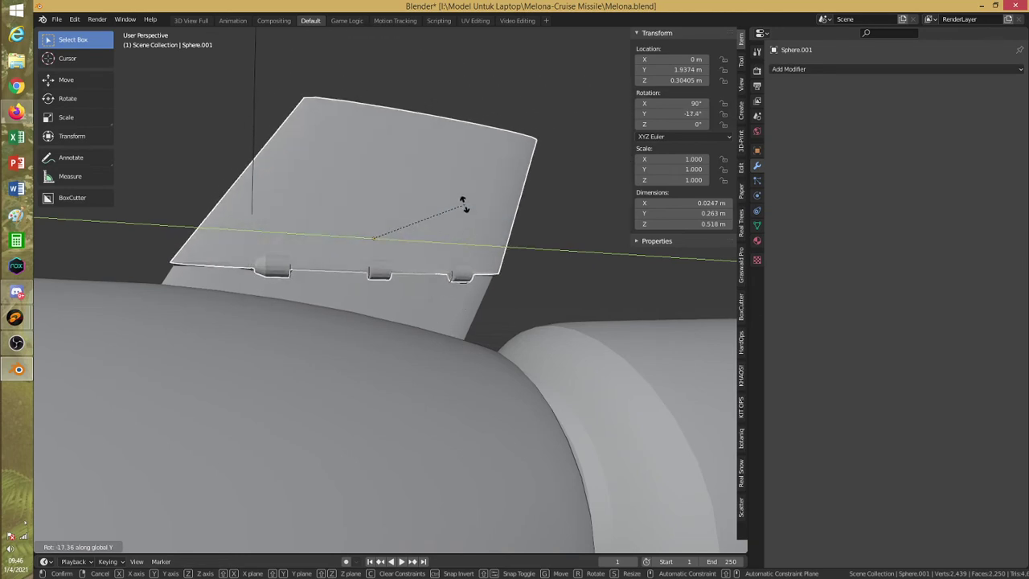
pyautogui.click(453, 208)
pyautogui.hotkey('ctrl', 'z')
pyautogui.hotkey('ctrl', 'z')
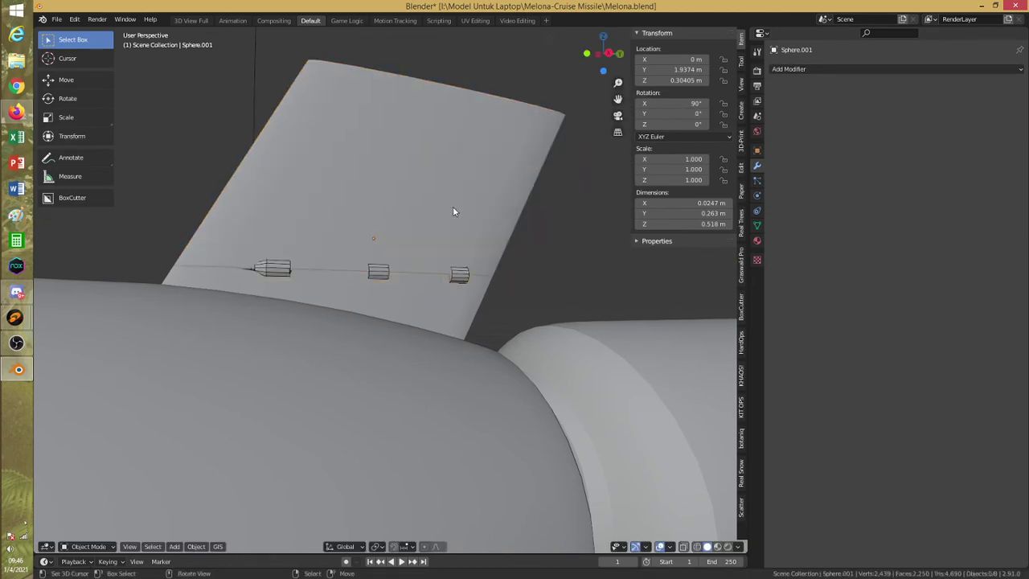
# Apply the HardOps Ssharpen operation to the upper fin section
pyautogui.scroll(-1, 452, 207)
pyautogui.click(484, 217)
pyautogui.rightClick(484, 215)
pyautogui.click(484, 215)
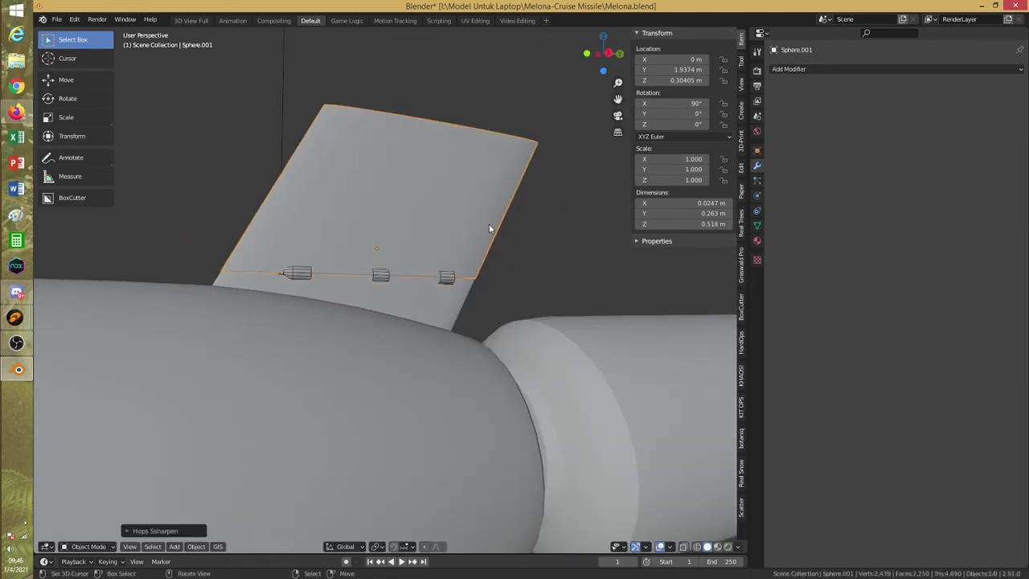
pyautogui.moveTo(491, 228); pyautogui.dragTo(426, 282, button='middle')
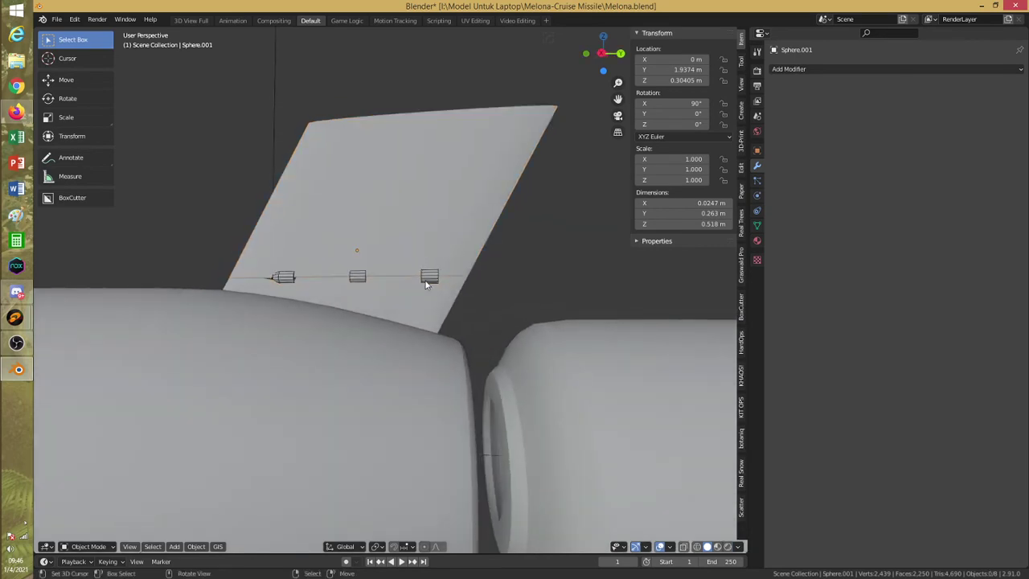
# Replace the Properties editor with the Outliner to list the scene's objects, and clear the object selection
pyautogui.click(760, 35)
pyautogui.click(749, 64)
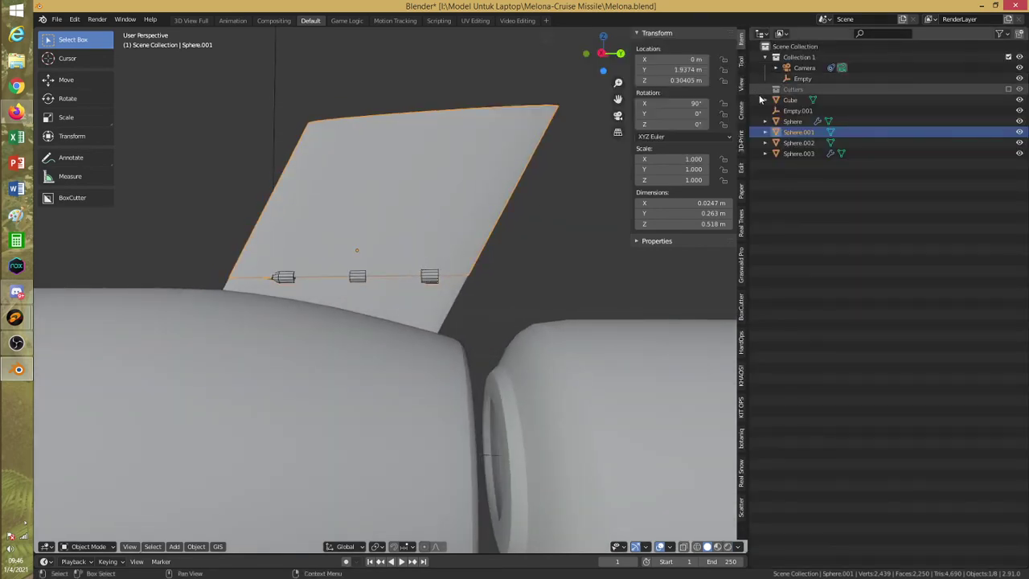
pyautogui.press('a')
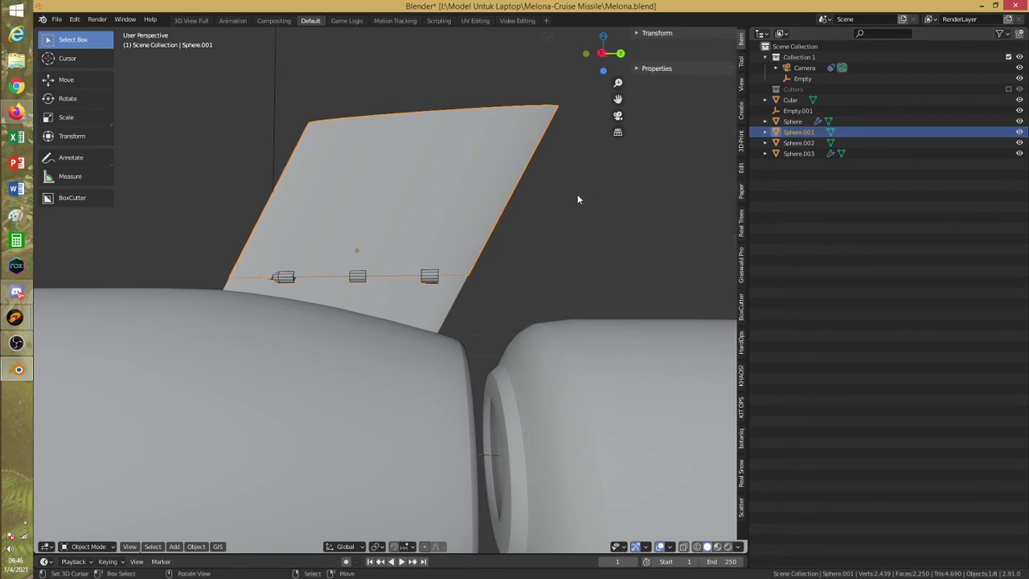
# Try raising the Sphere.002 hinge cylinders about 0.02 m along Z, undo the move, and clear the selection
pyautogui.click(556, 201)
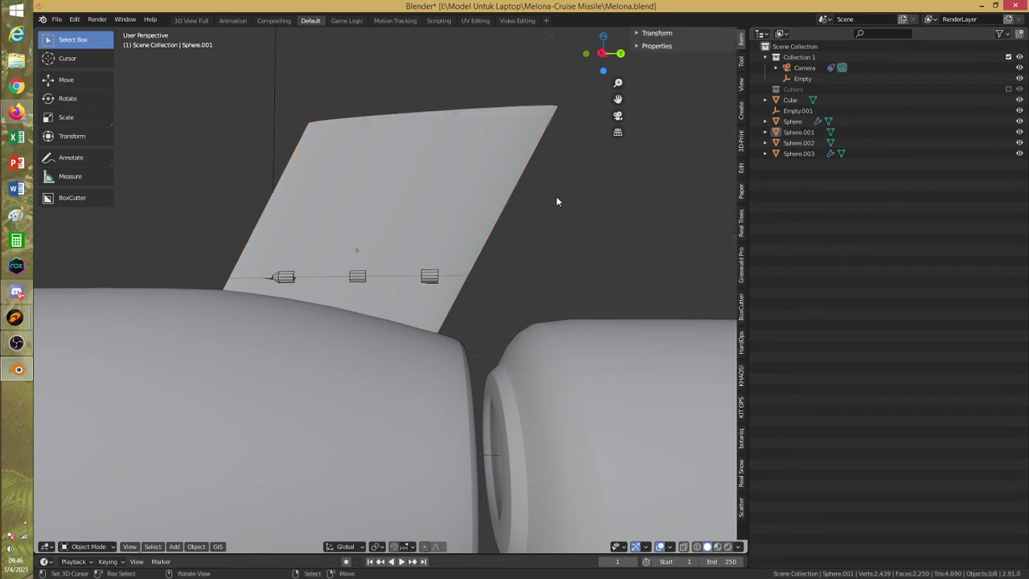
pyautogui.click(798, 143)
pyautogui.press('g')
pyautogui.press('z')
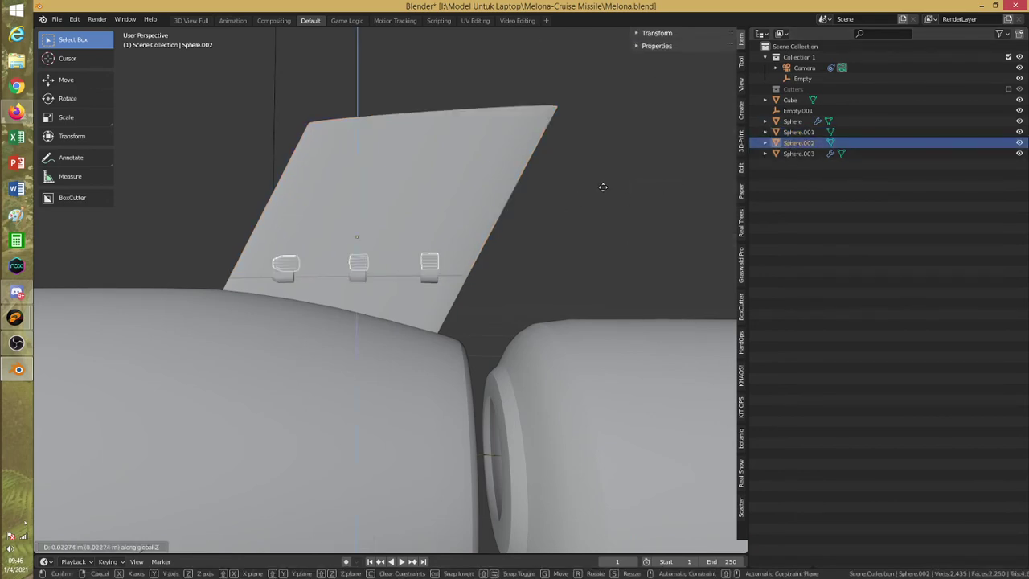
pyautogui.click(604, 191)
pyautogui.hotkey('ctrl', 'z')
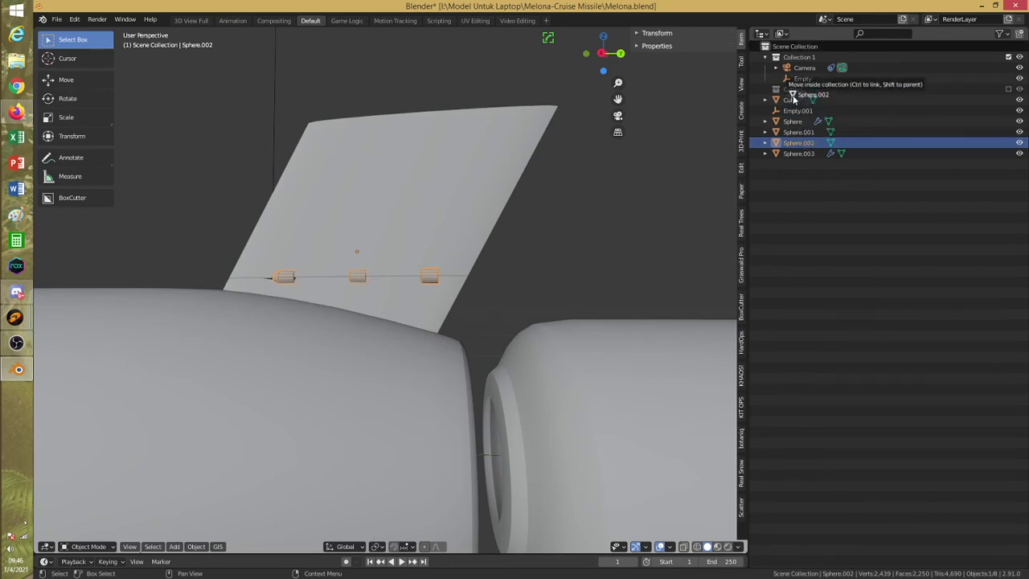
pyautogui.hotkey('alt', 'a')
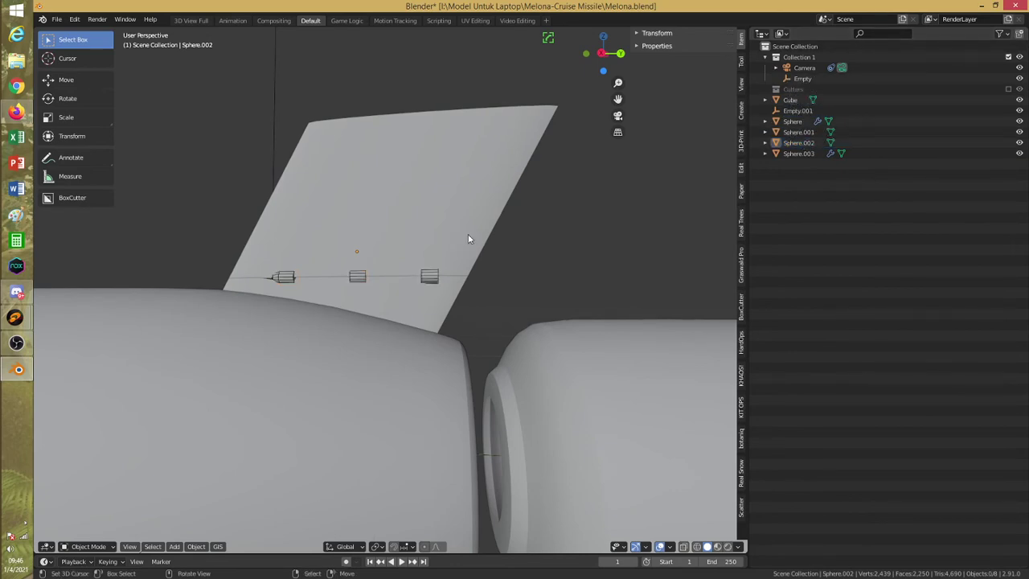
# Move the Sphere.002 hinge cylinders into the Cutters collection, and save the file
pyautogui.click(800, 143)
pyautogui.press('m')
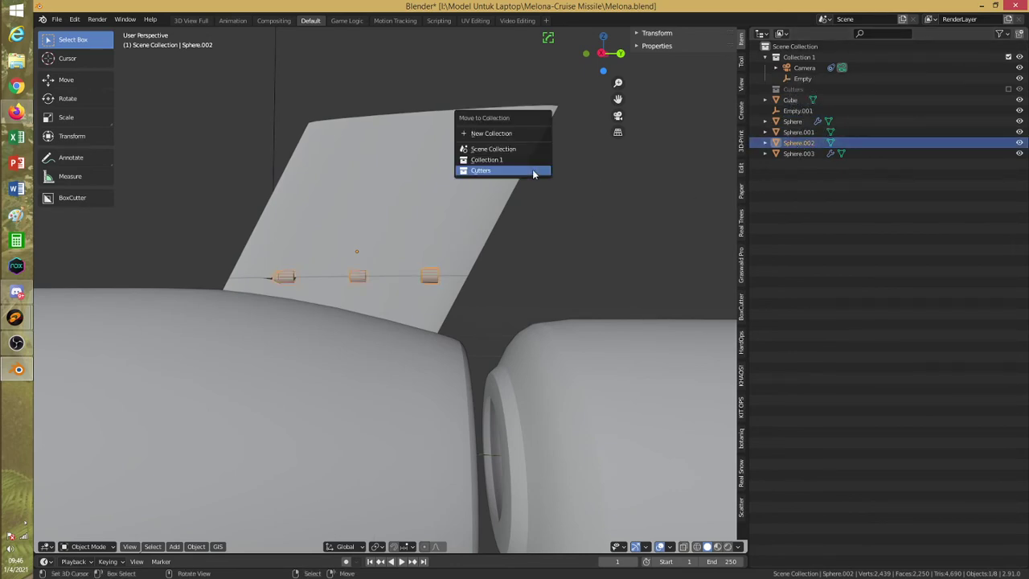
pyautogui.click(532, 171)
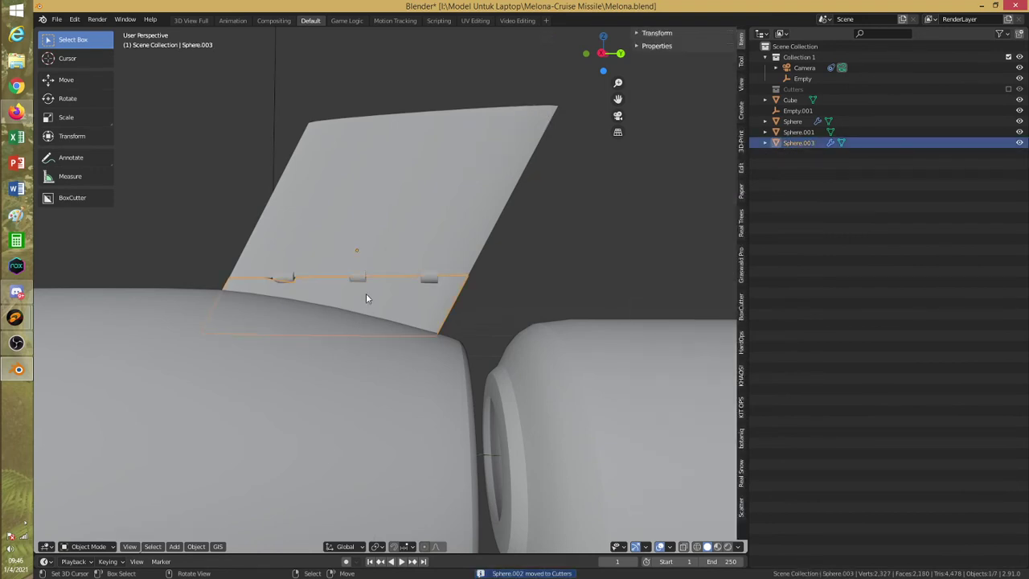
pyautogui.moveTo(366, 299)
pyautogui.mouseDown(button='middle')
pyautogui.moveTo(338, 324)
pyautogui.moveTo(383, 334)
pyautogui.moveTo(338, 348)
pyautogui.moveTo(338, 313)
pyautogui.moveTo(273, 316)
pyautogui.moveTo(432, 322)
pyautogui.moveTo(365, 334)
pyautogui.moveTo(405, 349)
pyautogui.moveTo(379, 352)
pyautogui.moveTo(404, 333)
pyautogui.moveTo(356, 340)
pyautogui.moveTo(371, 348)
pyautogui.moveTo(394, 330)
pyautogui.moveTo(425, 333)
pyautogui.moveTo(374, 368)
pyautogui.moveTo(471, 278)
pyautogui.moveTo(452, 277)
pyautogui.moveTo(450, 321)
pyautogui.moveTo(393, 305)
pyautogui.moveTo(431, 368)
pyautogui.moveTo(418, 316)
pyautogui.moveTo(301, 359)
pyautogui.moveTo(391, 349)
pyautogui.moveTo(367, 378)
pyautogui.moveTo(376, 332)
pyautogui.moveTo(398, 314)
pyautogui.mouseUp(button='middle')
pyautogui.click(367, 298)
pyautogui.hotkey('shift', 'z')
pyautogui.hotkey('shift', 'z')
pyautogui.hotkey('ctrl', 's')
pyautogui.hotkey('alt', 'a')
pyautogui.click(472, 275)
pyautogui.hotkey('ctrl', 's')
# Select the missile body and replace the Outliner with the Properties editor showing its material settings
pyautogui.click(419, 317)
pyautogui.click(760, 33)
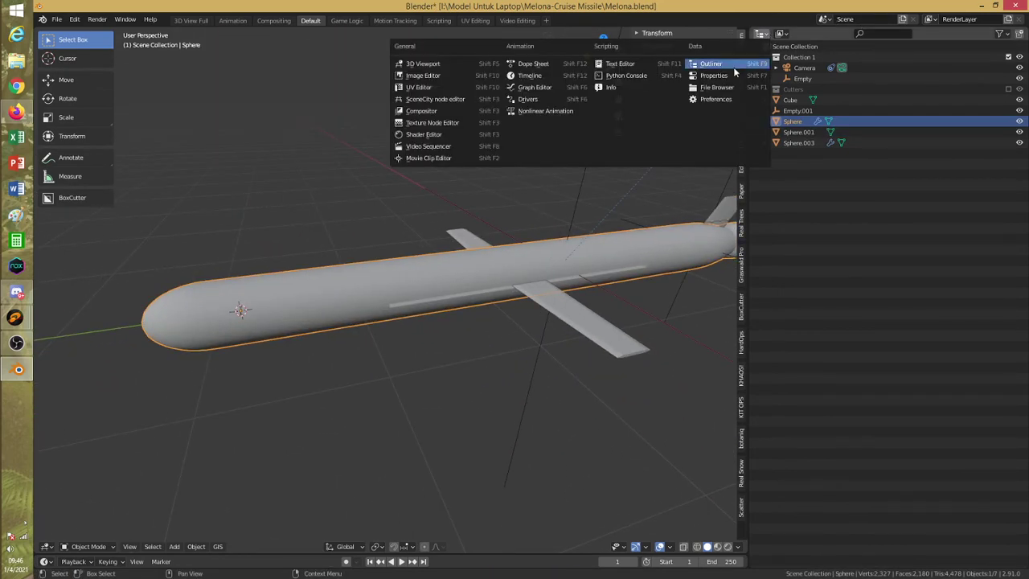
pyautogui.click(701, 76)
pyautogui.click(757, 240)
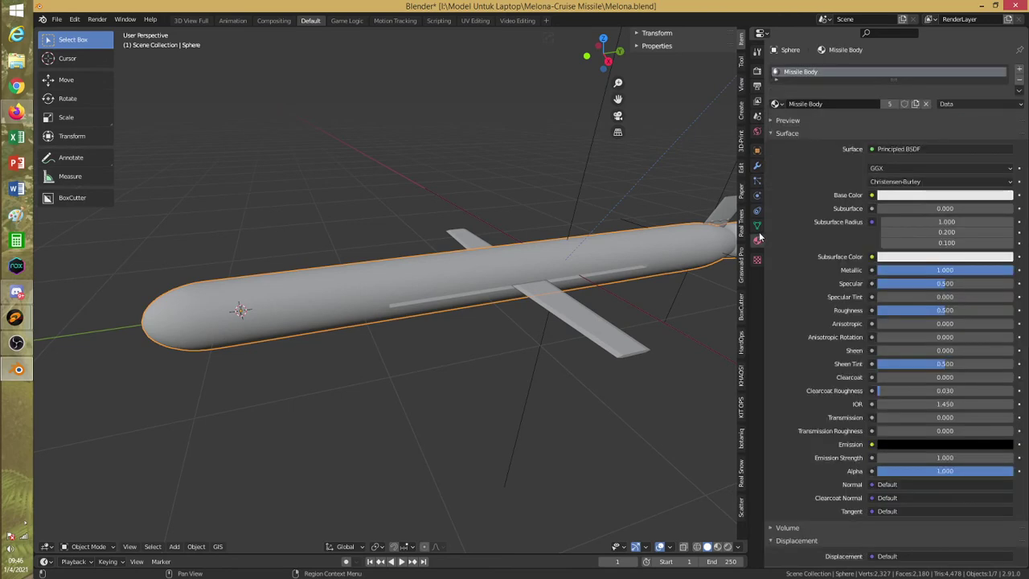
# Add a second material slot with a new material named Seeker Mats, using a pale yellow base color and roughness 0.269
pyautogui.click(1018, 69)
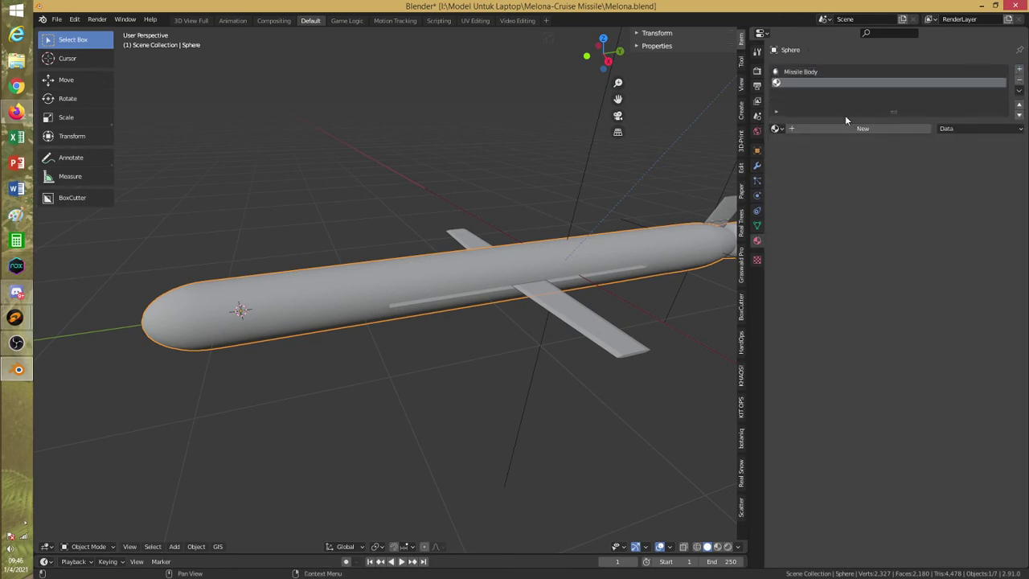
pyautogui.click(842, 126)
pyautogui.click(819, 127)
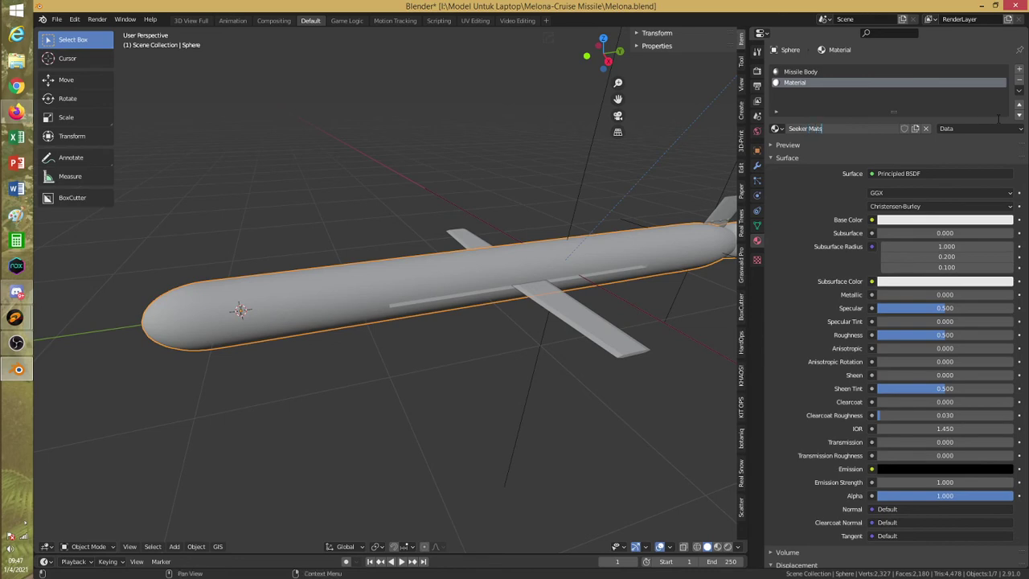
pyautogui.keyDown('shift'); pyautogui.moveTo(530, 183); pyautogui.dragTo(627, 173, button='middle'); pyautogui.keyUp('shift')
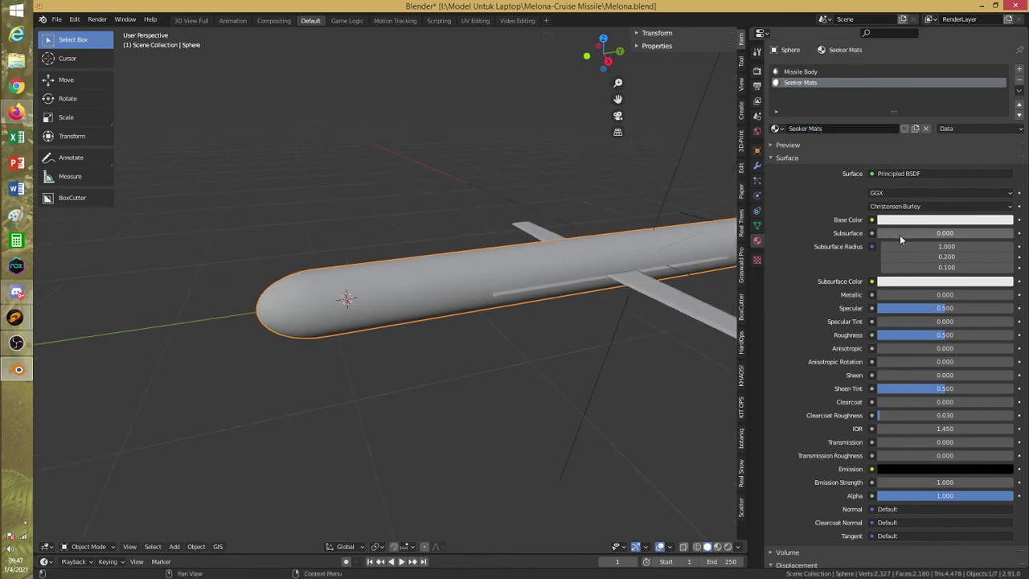
pyautogui.click(904, 219)
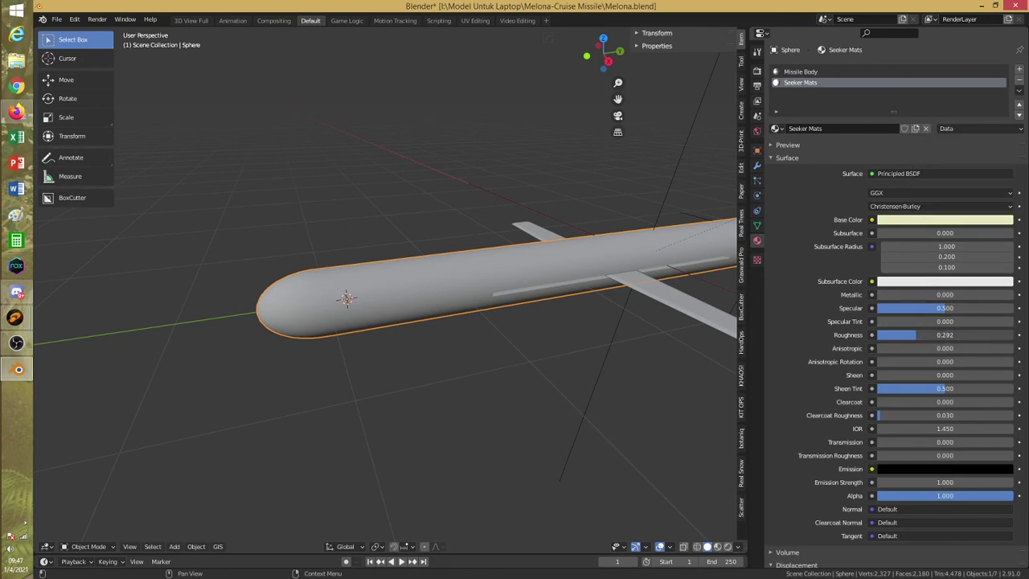
pyautogui.moveTo(945, 334); pyautogui.dragTo(932, 334)
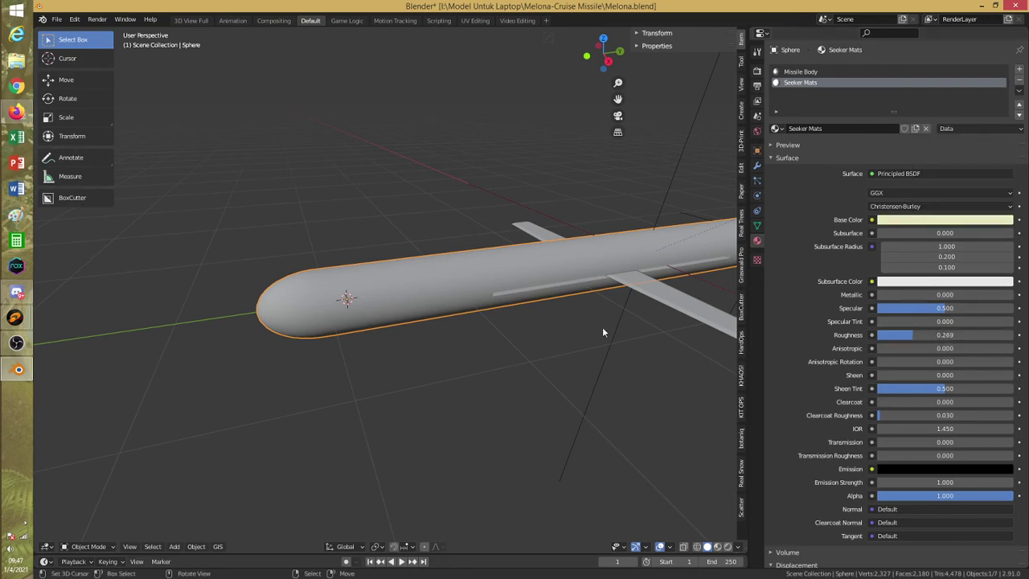
# Assign Seeker Mats to the missile's nose cap faces in Edit Mode, and show the result in Material Preview shading
pyautogui.click(100, 546)
pyautogui.click(84, 525)
pyautogui.moveTo(378, 337); pyautogui.dragTo(388, 280, button='middle')
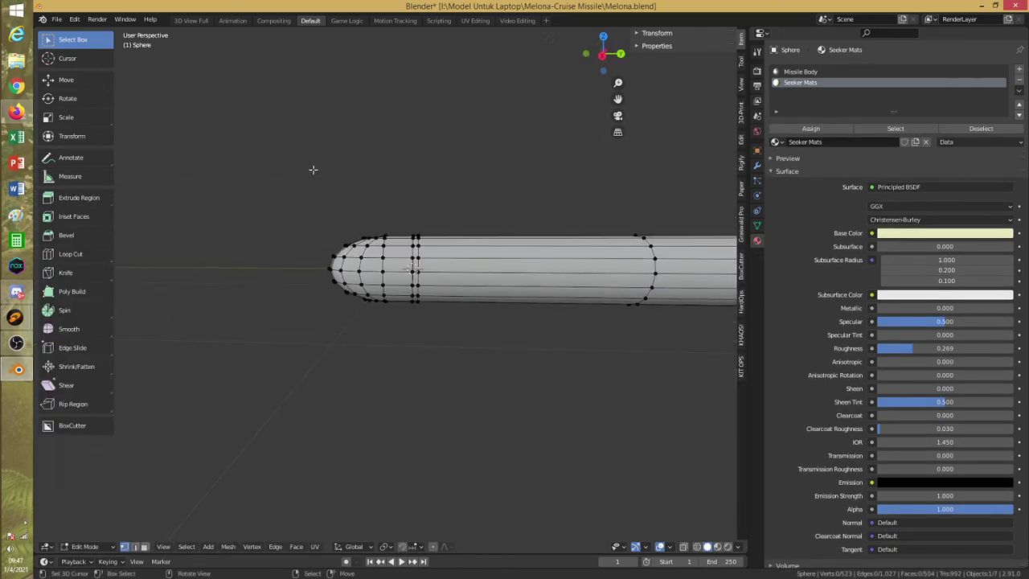
pyautogui.hotkey('alt', 'z')
pyautogui.moveTo(301, 159); pyautogui.dragTo(416, 361)
pyautogui.moveTo(416, 361); pyautogui.dragTo(418, 280, button='middle')
pyautogui.hotkey('alt', 'z')
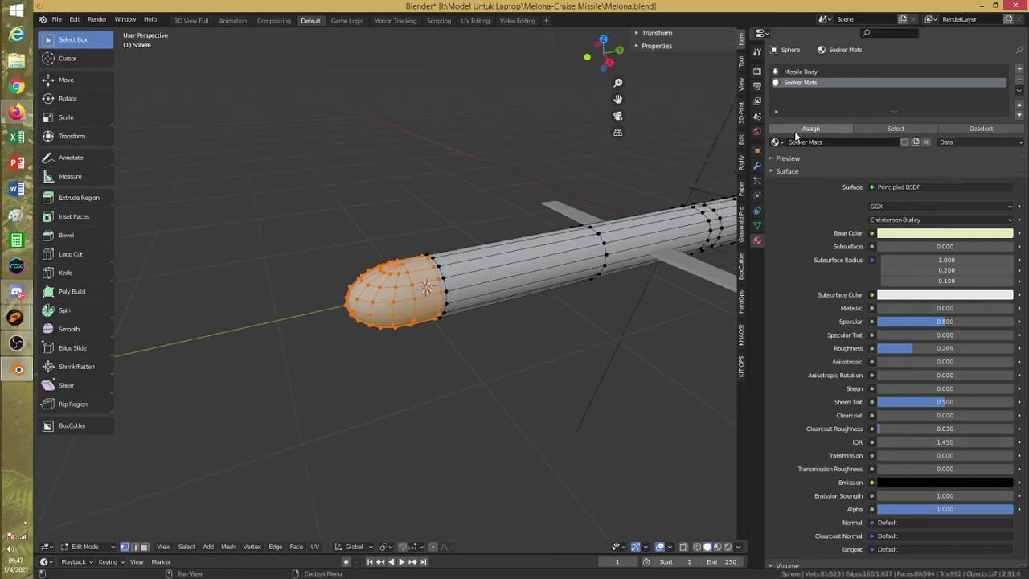
pyautogui.click(717, 546)
pyautogui.hotkey('alt', 'a')
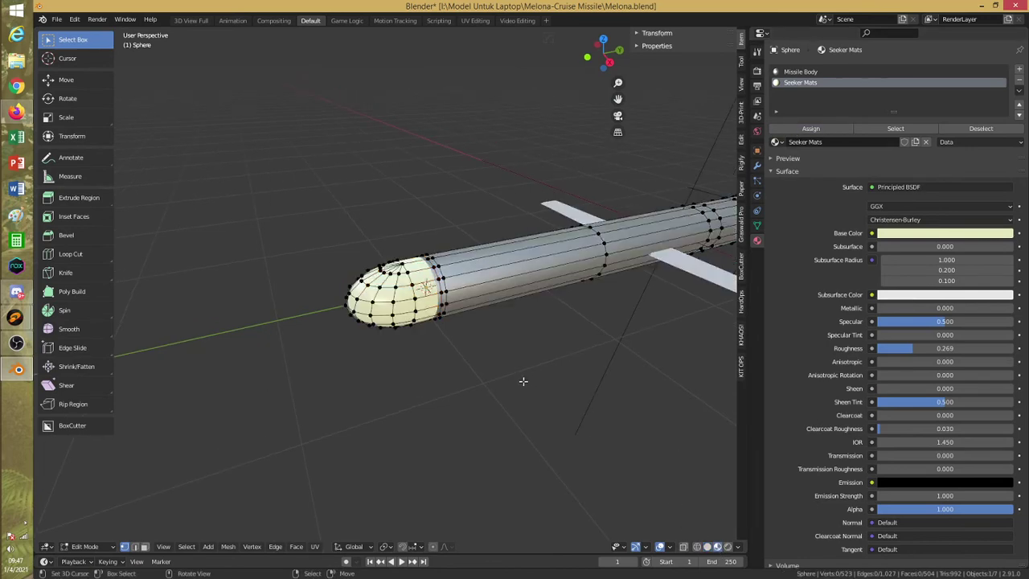
# Add a loop cut around the nose cap and slide it close to the boundary between the two materials
pyautogui.moveTo(523, 381)
pyautogui.keyDown('alt'); pyautogui.mouseDown()
pyautogui.moveTo(538, 411)
pyautogui.moveTo(463, 399)
pyautogui.moveTo(482, 389)
pyautogui.moveTo(477, 369)
pyautogui.mouseUp(); pyautogui.keyUp('alt')
pyautogui.scroll(5, 458, 368)
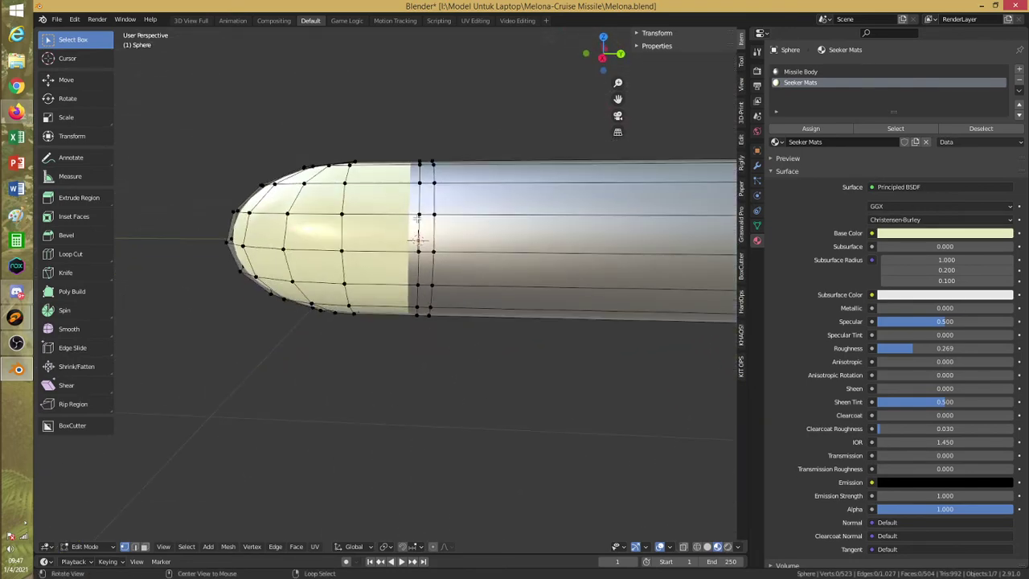
pyautogui.hotkey('ctrl', 'r')
pyautogui.click(398, 181)
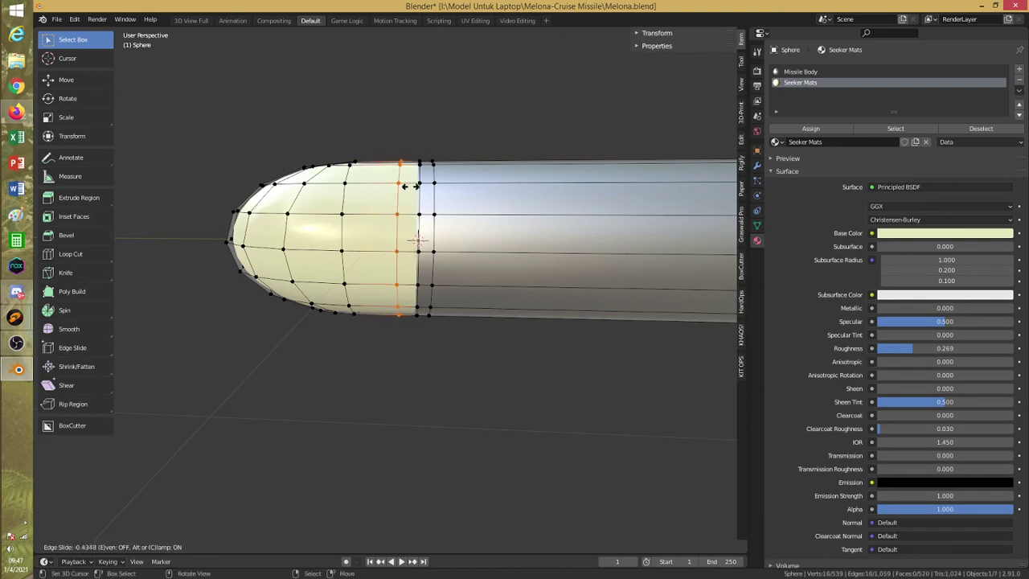
pyautogui.click(417, 238)
pyautogui.scroll(-2, 417, 238)
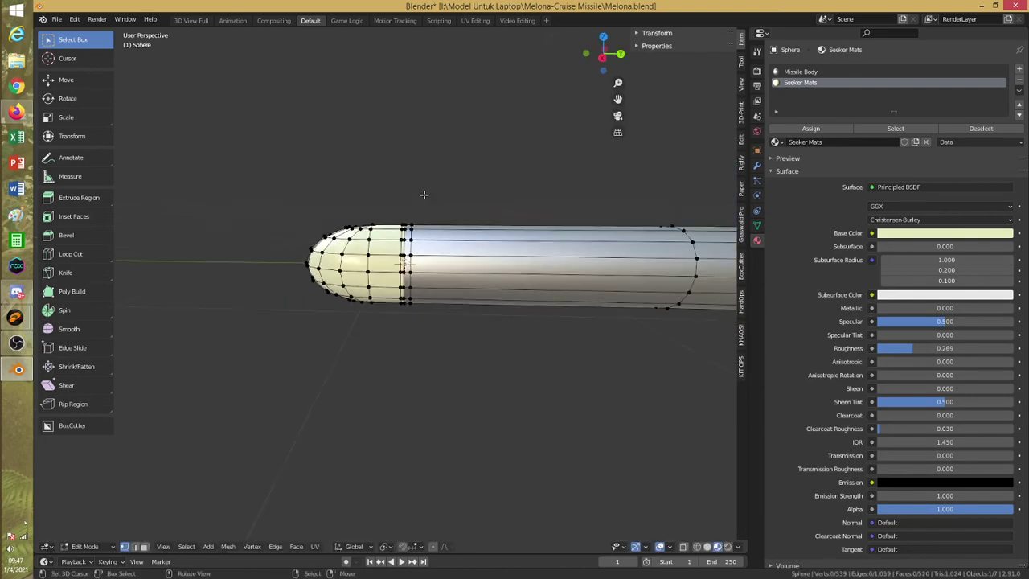
pyautogui.keyDown('alt'); pyautogui.moveTo(417, 239); pyautogui.dragTo(469, 265); pyautogui.keyUp('alt')
# Return the missile body to Object Mode, check the nose material, and save the file
pyautogui.click(104, 547)
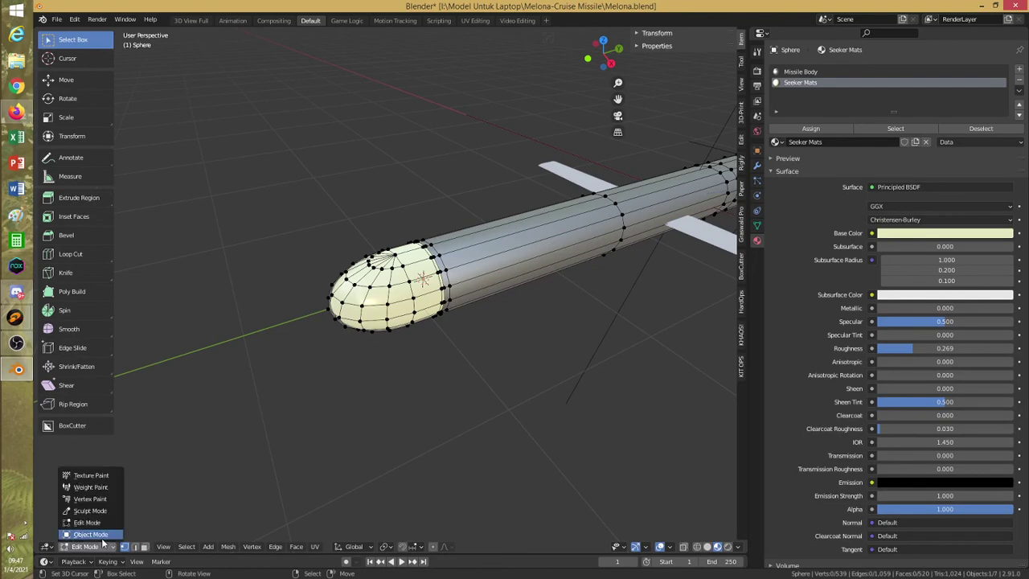
pyautogui.click(113, 531)
pyautogui.keyDown('alt'); pyautogui.moveTo(347, 336); pyautogui.dragTo(405, 353); pyautogui.keyUp('alt')
pyautogui.hotkey('ctrl', 's')
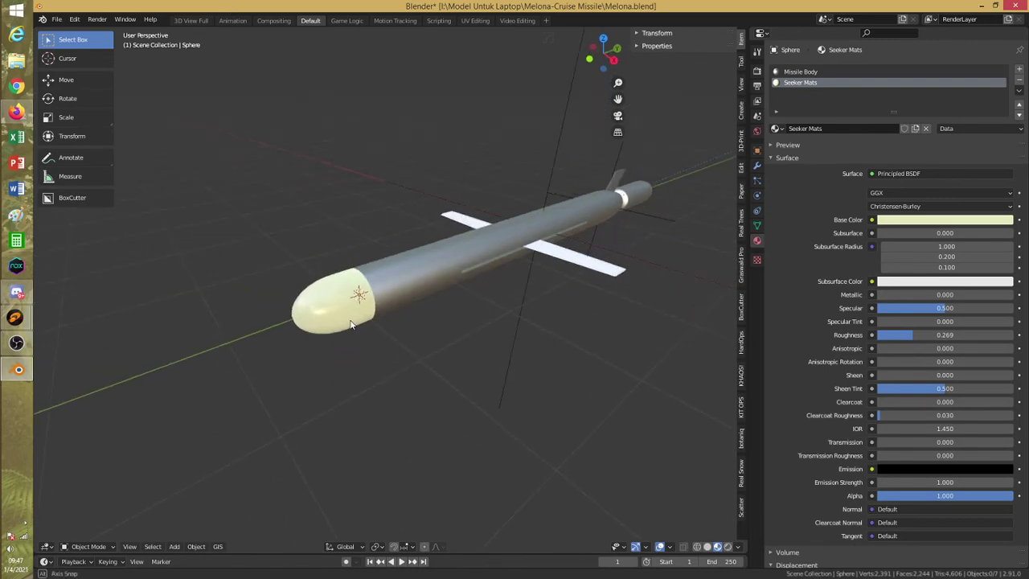
pyautogui.moveTo(410, 319); pyautogui.dragTo(359, 330, button='middle')
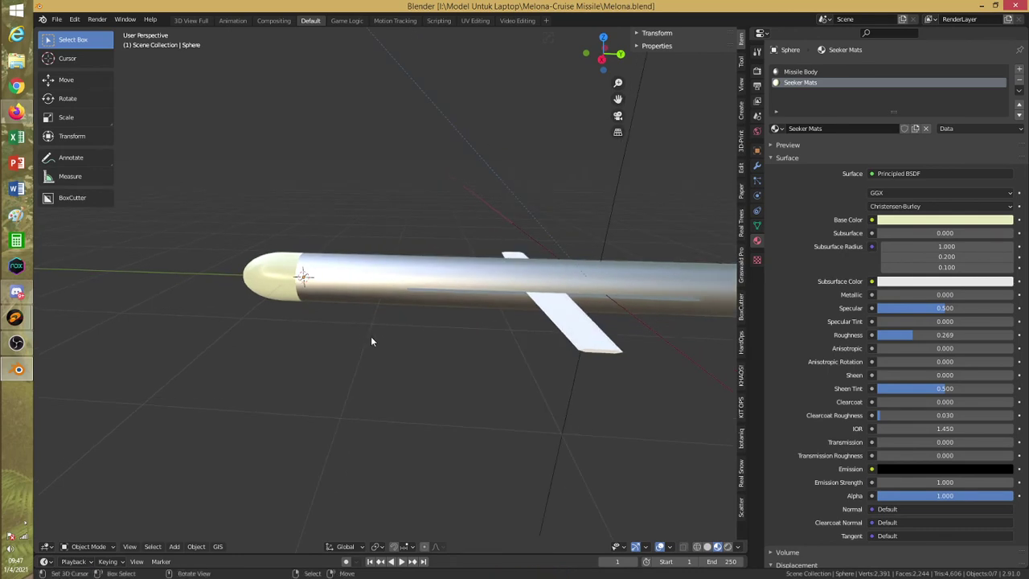
pyautogui.moveTo(370, 336); pyautogui.dragTo(326, 341, button='middle')
pyautogui.hotkey('ctrl', 's')
# Select the upper tail fin section and snap the 3D cursor to it
pyautogui.scroll(8, 344, 337)
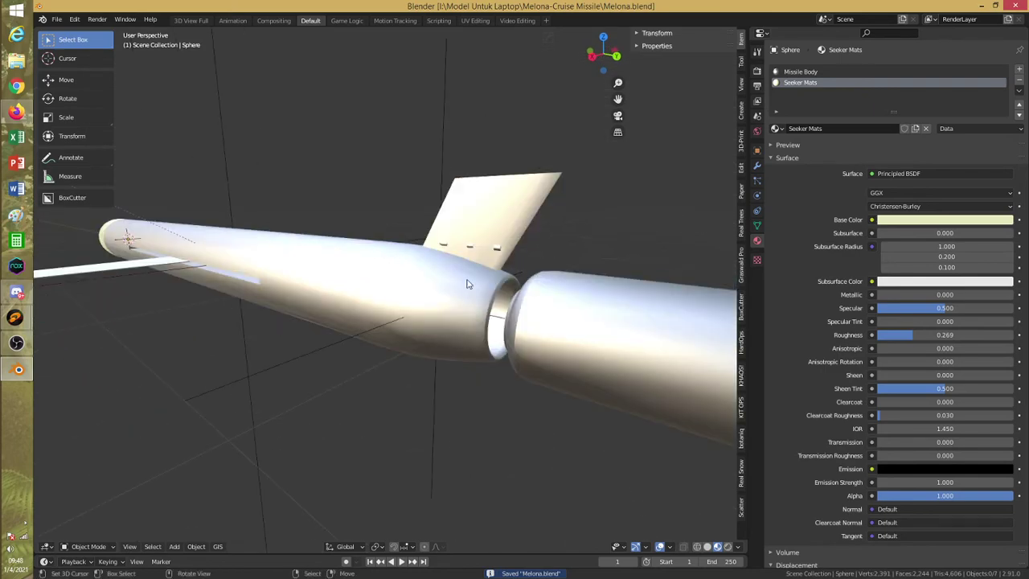
pyautogui.click(502, 248)
pyautogui.moveTo(502, 249)
pyautogui.mouseDown(button='middle')
pyautogui.moveTo(481, 264)
pyautogui.moveTo(515, 259)
pyautogui.mouseUp(button='middle')
pyautogui.hotkey('shift', 's')
pyautogui.click(517, 258)
# Add a plain-axes empty at the 3D cursor on the upper fin and scale it down
pyautogui.rightClick(517, 258)
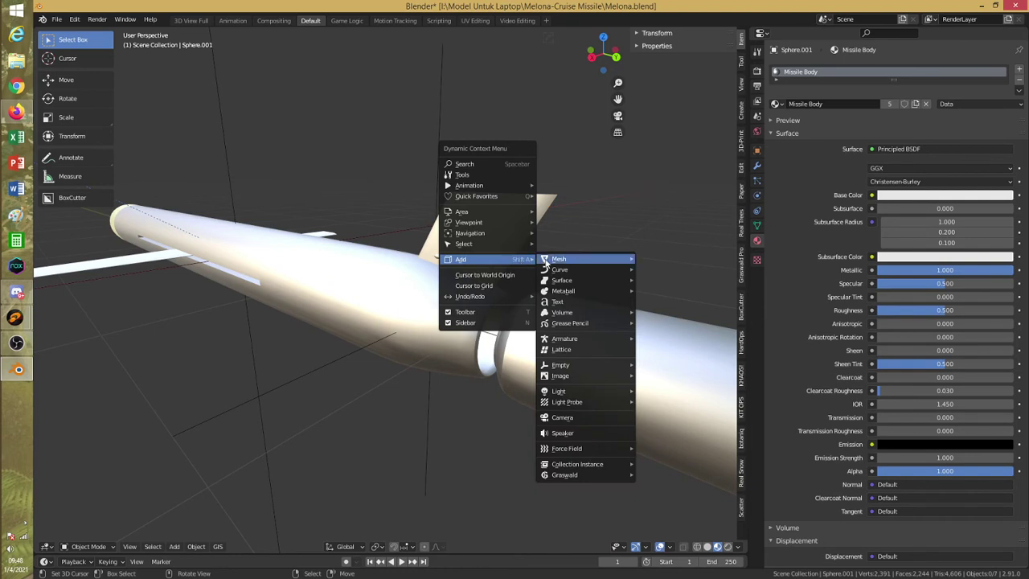
pyautogui.moveTo(546, 260)
pyautogui.moveTo(573, 370)
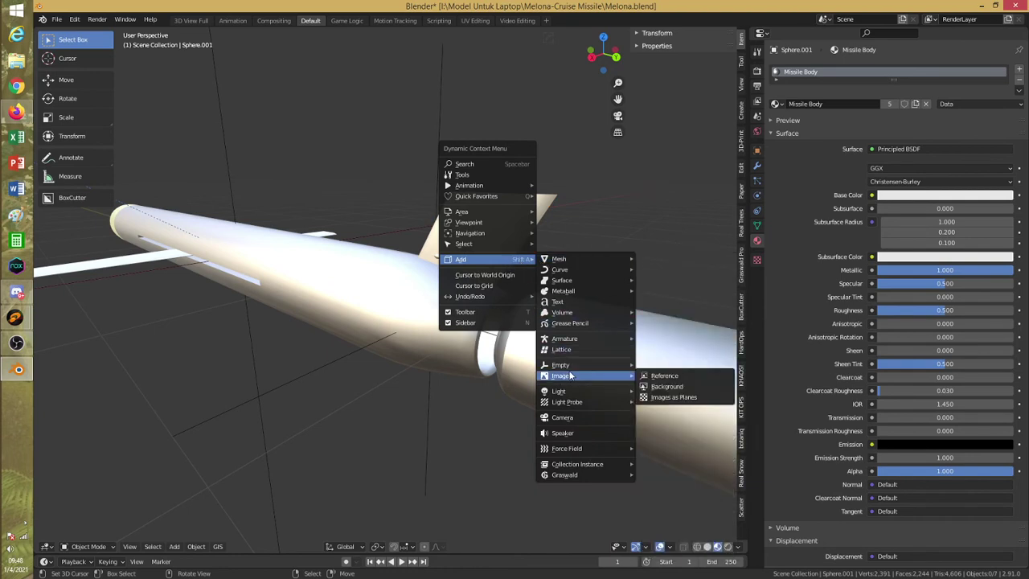
pyautogui.click(667, 367)
pyautogui.press('s')
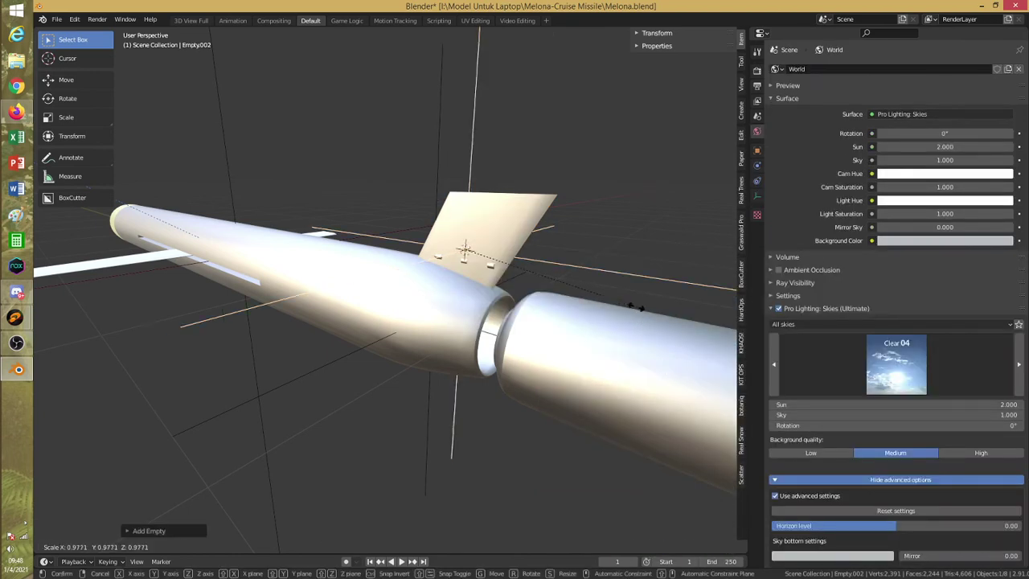
pyautogui.click(530, 259)
# Move the empty about 0.04 m down along Z to the fin's hinge line
pyautogui.scroll(4, 530, 262)
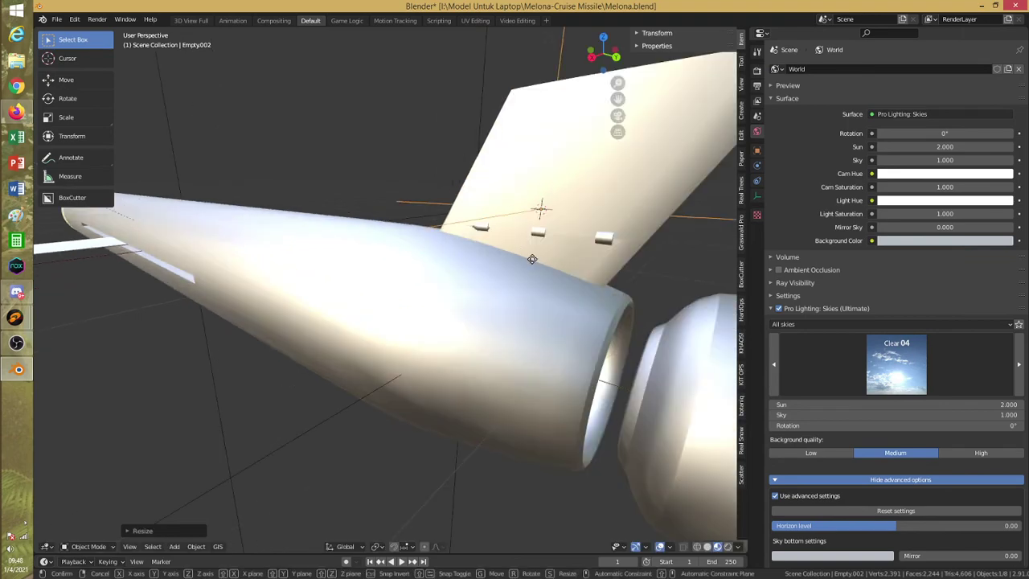
pyautogui.press('g')
pyautogui.press('z')
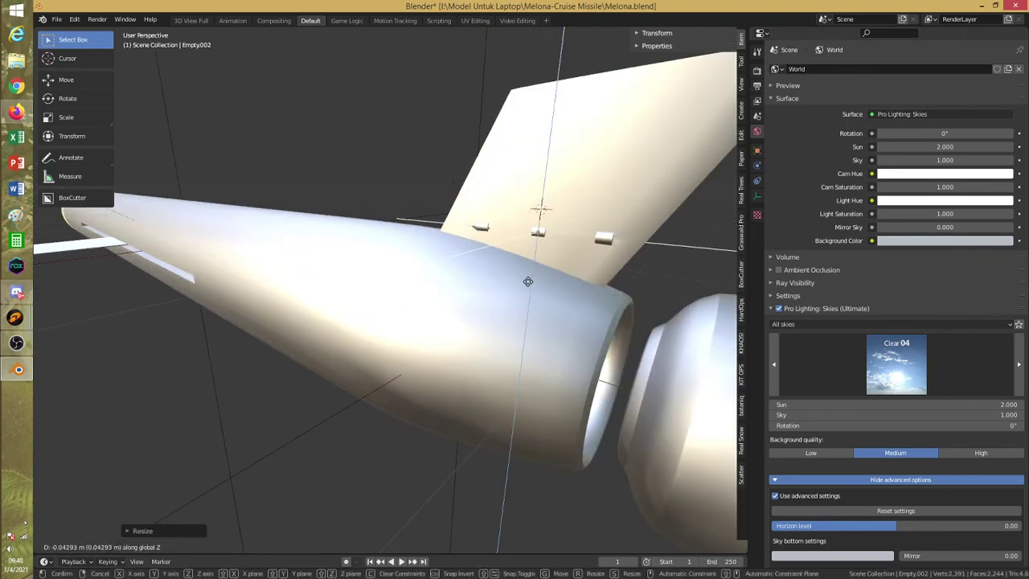
pyautogui.click(527, 281)
# Parent the upper fin section to the new empty
pyautogui.moveTo(527, 282); pyautogui.dragTo(628, 296, button='middle')
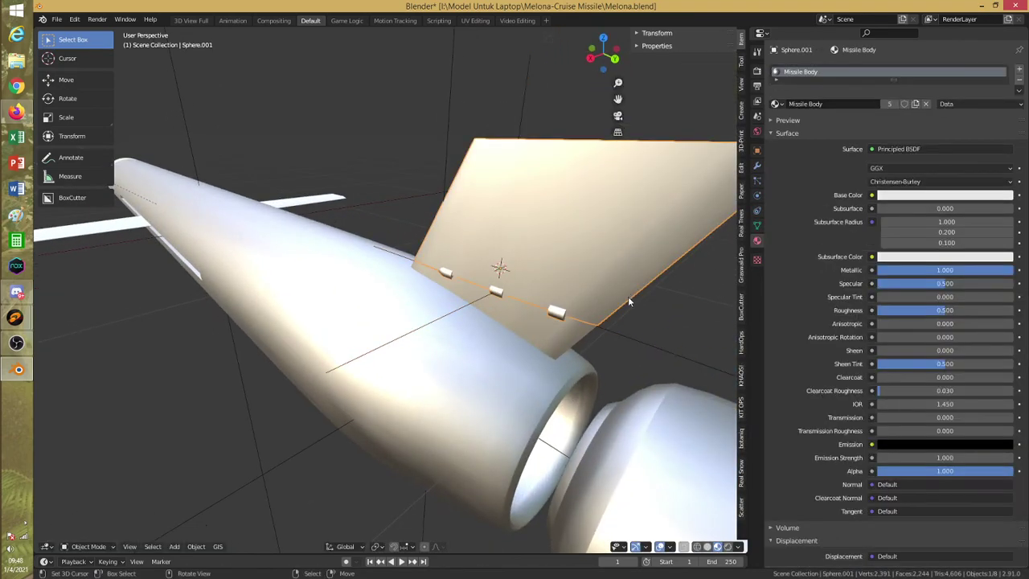
pyautogui.hotkey('ctrl', 'p')
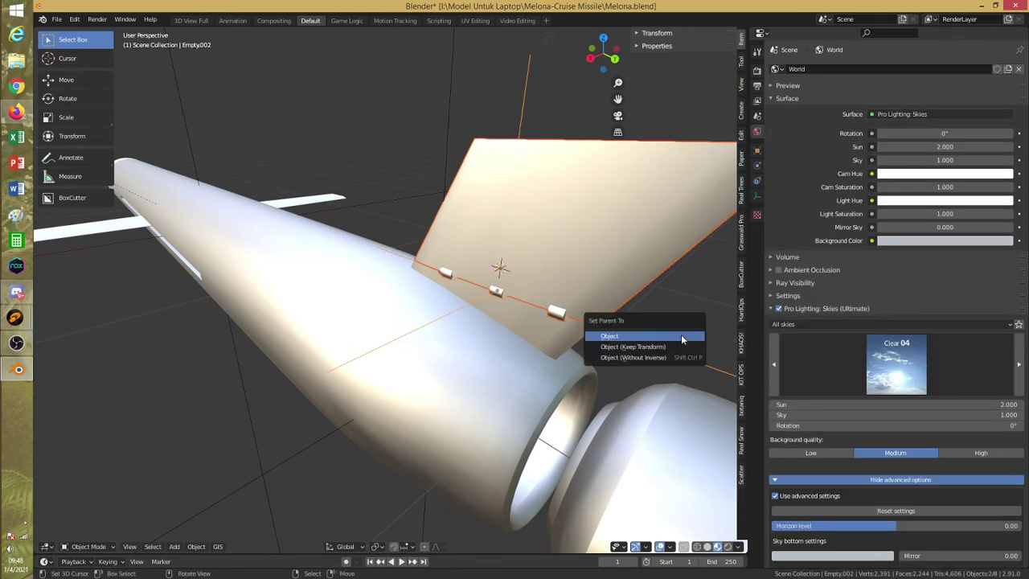
pyautogui.click(673, 346)
pyautogui.click(671, 342)
pyautogui.click(667, 346)
pyautogui.scroll(-2, 661, 346)
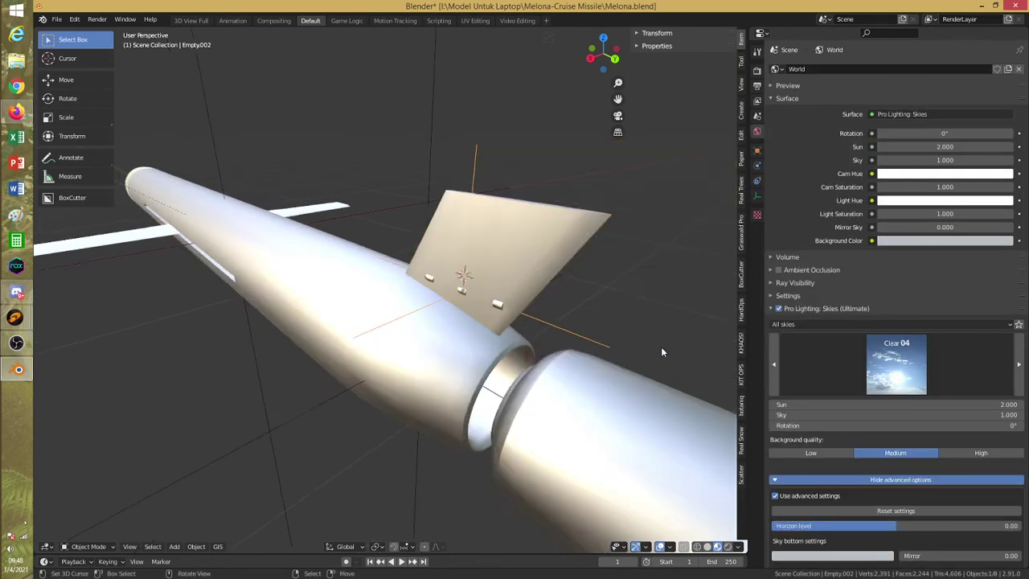
# Try folding the upper fin by rotating its parent empty 90° around the global Y axis
pyautogui.write('ry')
pyautogui.write('90')
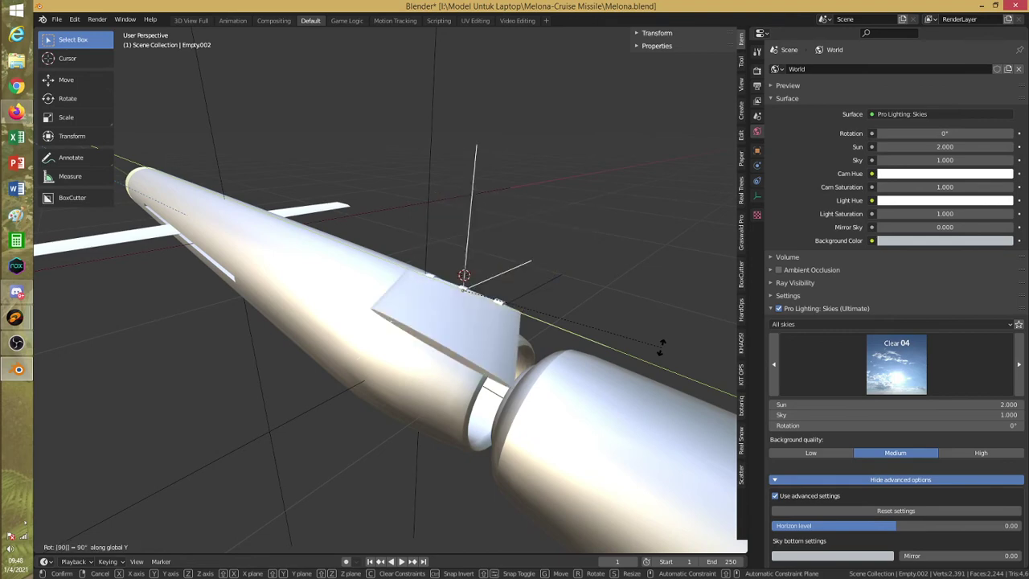
pyautogui.press('Return')
pyautogui.moveTo(661, 351); pyautogui.dragTo(437, 366, button='middle')
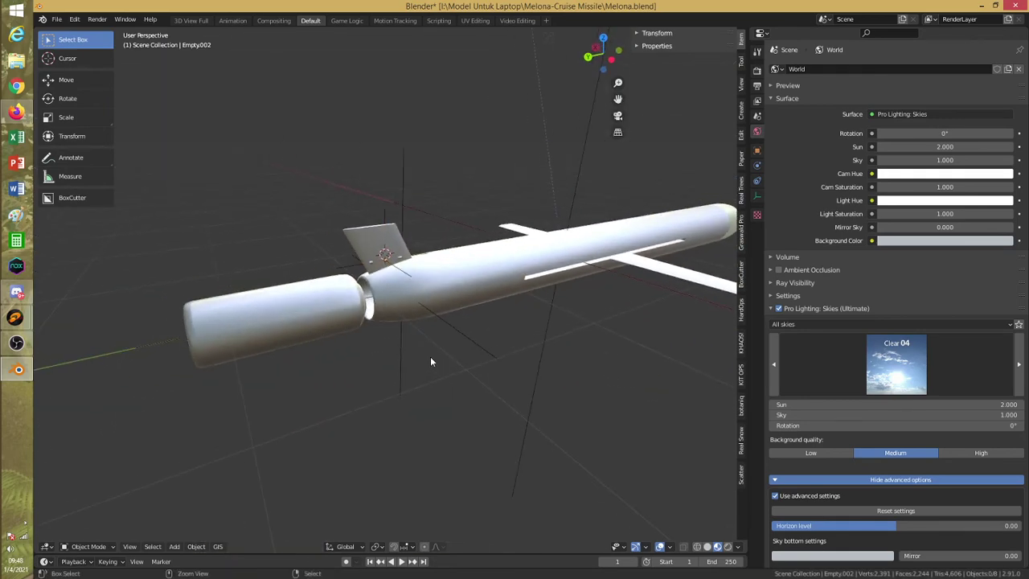
# Save the file, select the lower tail fin section, and open its modifier settings
pyautogui.hotkey('ctrl', 's')
pyautogui.click(367, 273)
pyautogui.scroll(6, 367, 292)
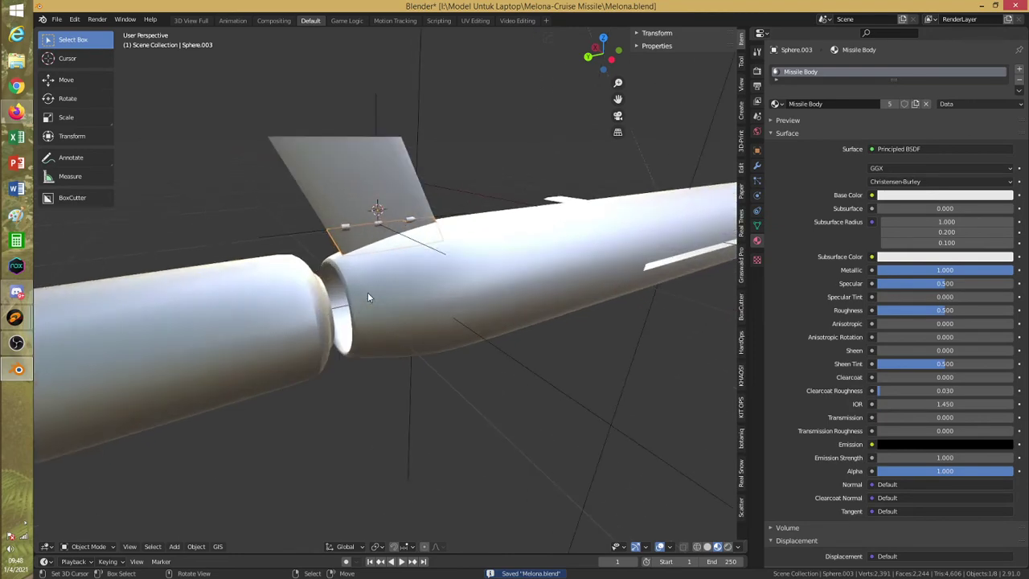
pyautogui.moveTo(348, 300); pyautogui.dragTo(454, 322, button='middle')
pyautogui.scroll(-4, 454, 321)
pyautogui.moveTo(382, 328); pyautogui.dragTo(447, 367, button='middle')
pyautogui.click(757, 166)
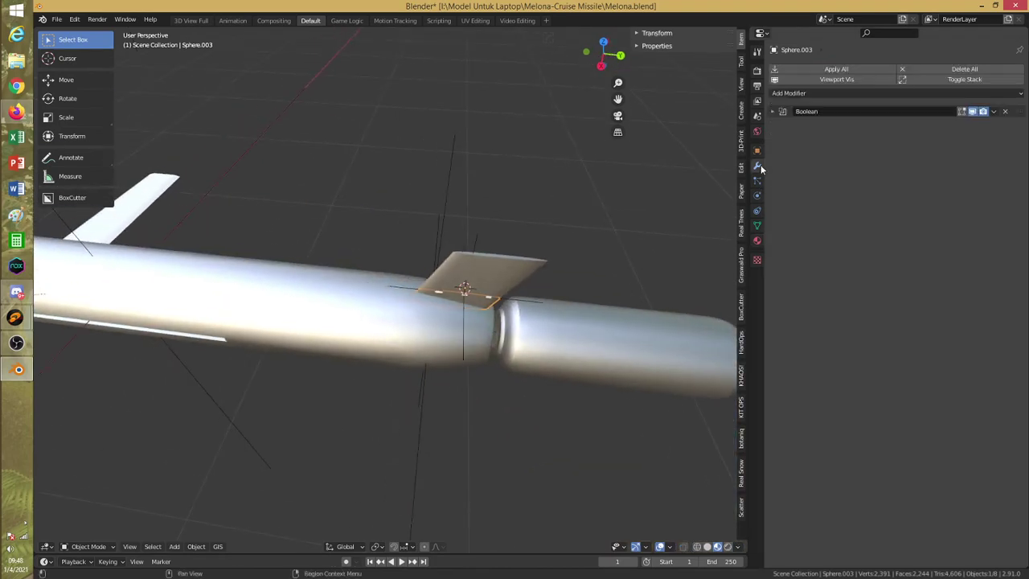
# Add an Array modifier to the lower tail fin section
pyautogui.click(802, 94)
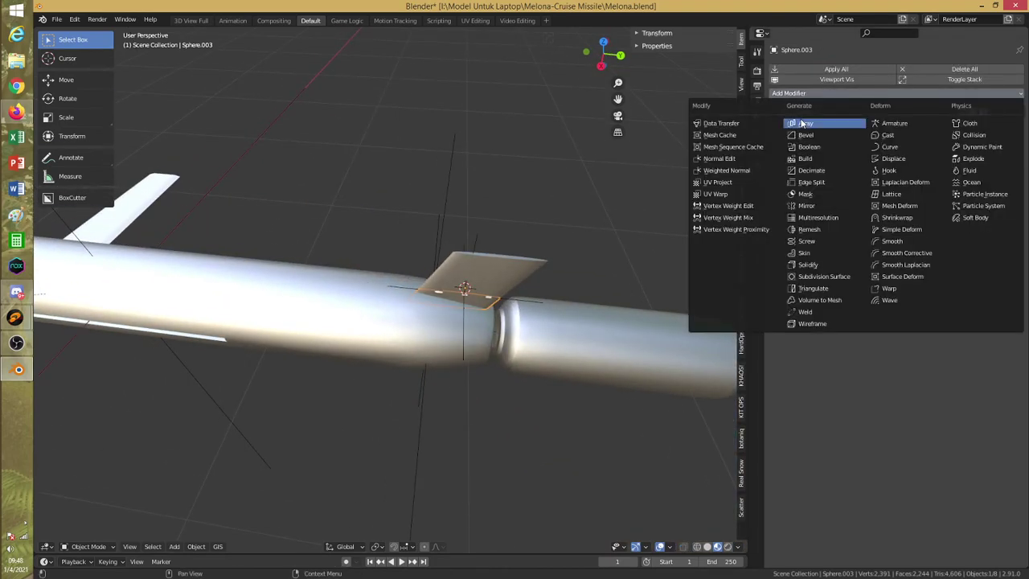
pyautogui.click(802, 123)
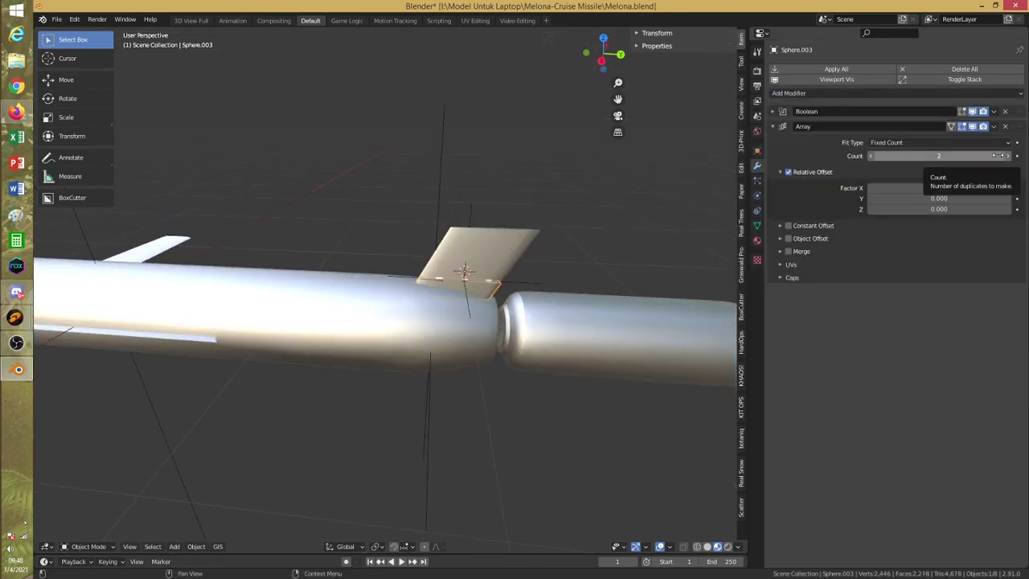
# Rename the large empty on the fuselage axis at the tail as Base fin axis and save the file
pyautogui.click(457, 140)
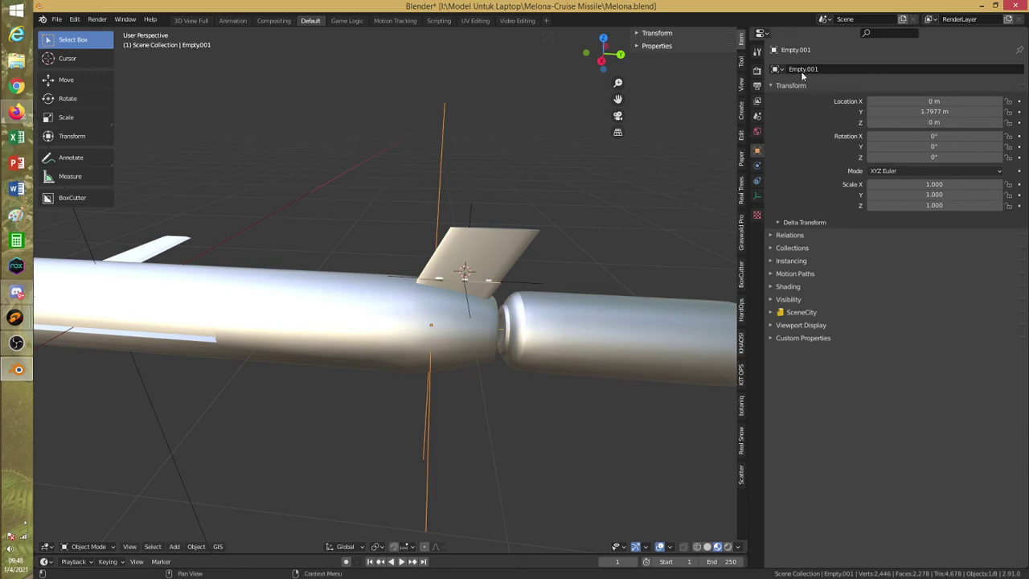
pyautogui.click(870, 70)
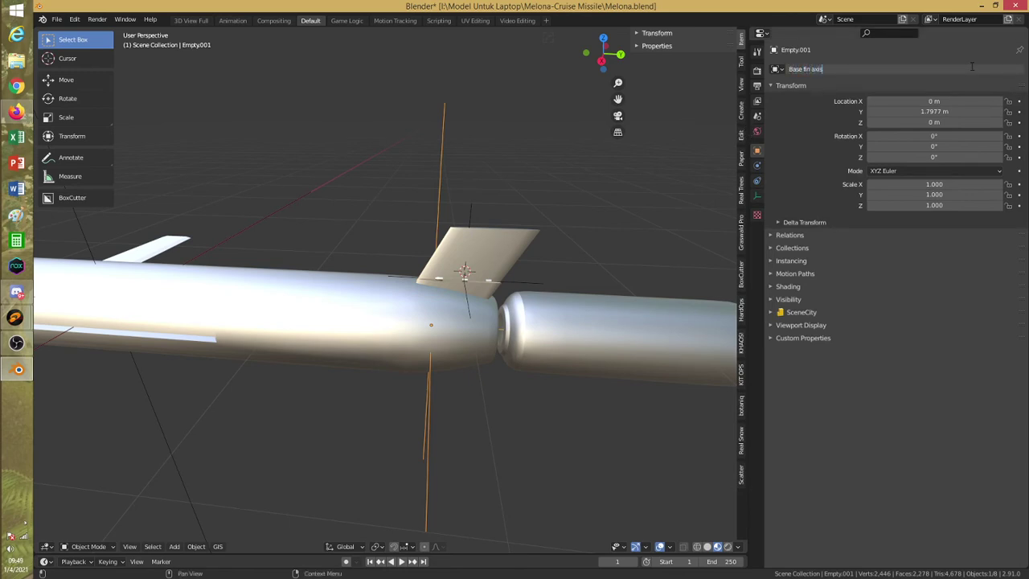
pyautogui.write('Base fin axis')
pyautogui.press('Return')
pyautogui.hotkey('ctrl', 's')
# Switch the lower fin section's array from relative offset to object offset, using Base fin axis as the offset object
pyautogui.moveTo(467, 223); pyautogui.dragTo(434, 222, button='middle')
pyautogui.click(469, 274)
pyautogui.moveTo(472, 297); pyautogui.dragTo(455, 281, button='middle')
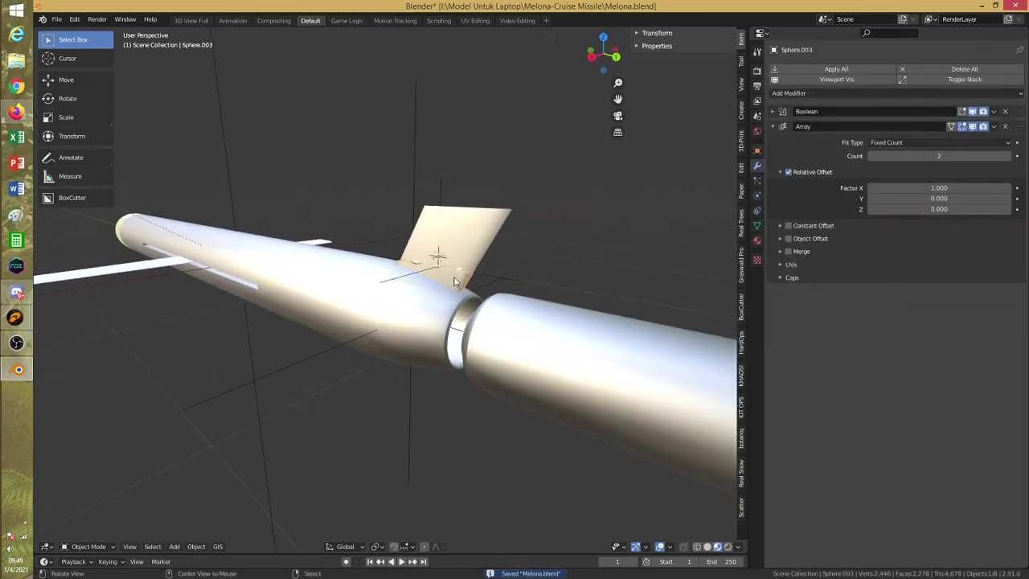
pyautogui.click(788, 172)
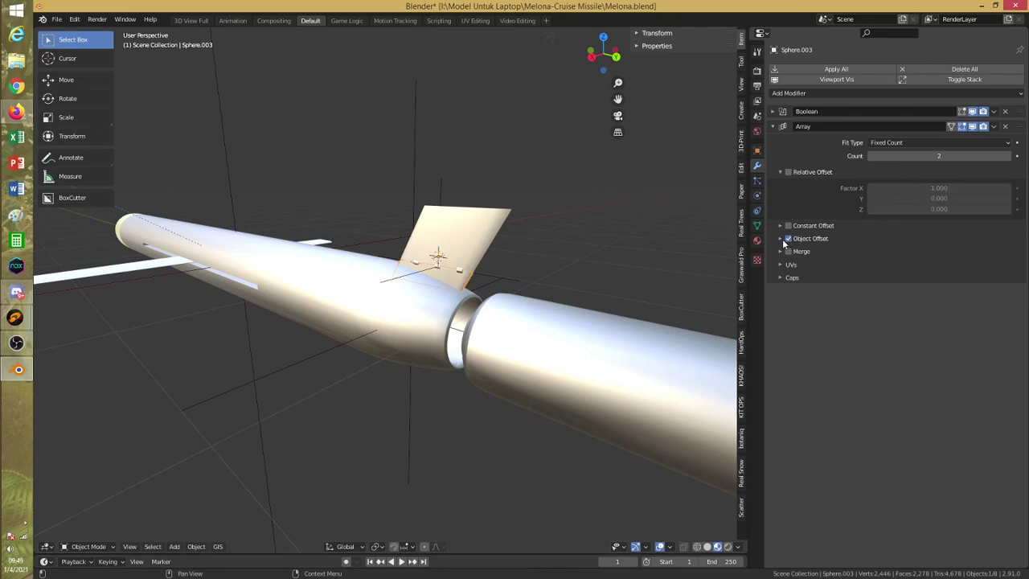
pyautogui.click(781, 240)
pyautogui.click(869, 254)
pyautogui.click(909, 270)
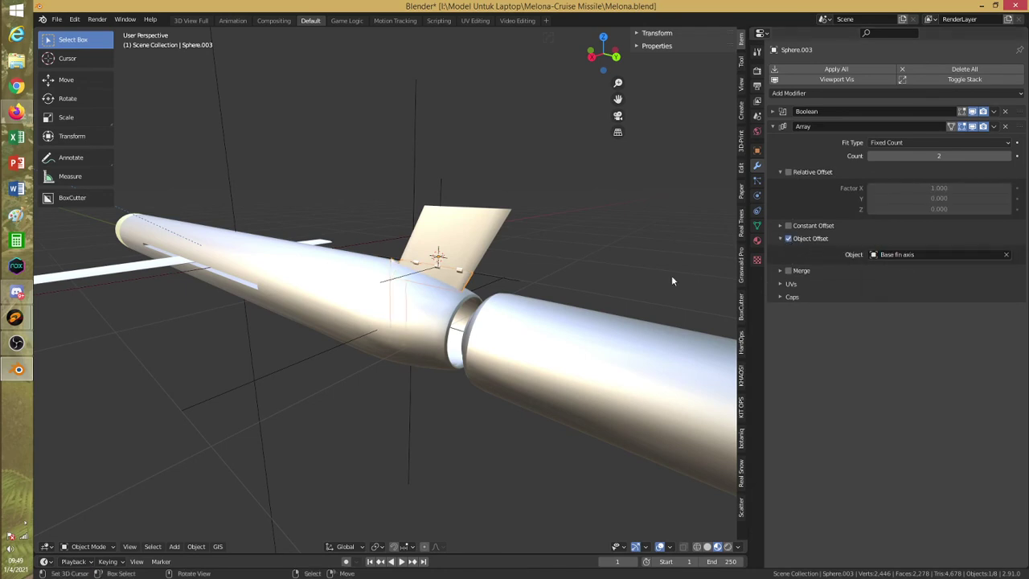
# Apply the rotation and scale of the lower fin section
pyautogui.moveTo(673, 280); pyautogui.dragTo(522, 307, button='middle')
pyautogui.hotkey('ctrl', 'a')
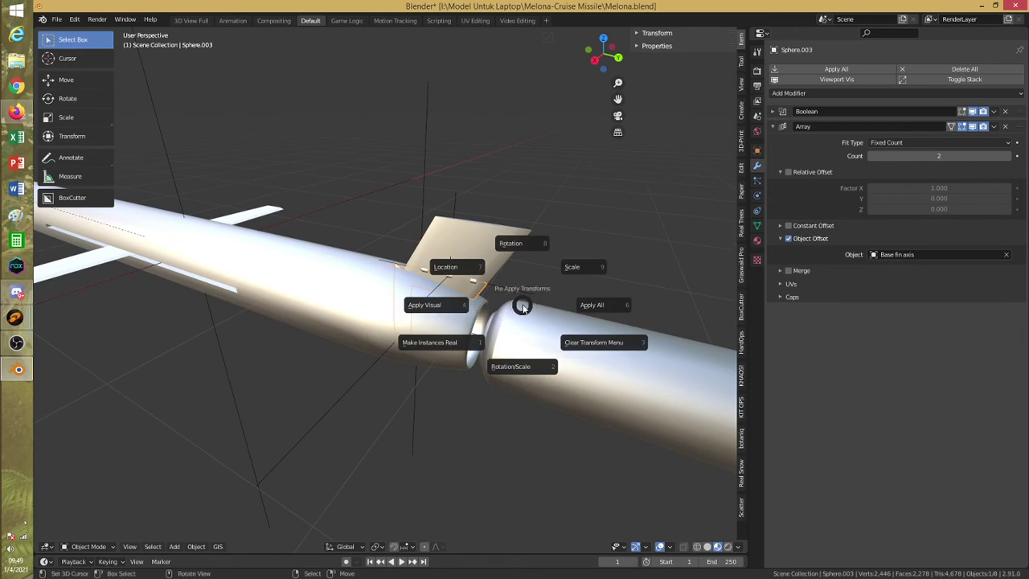
pyautogui.click(546, 375)
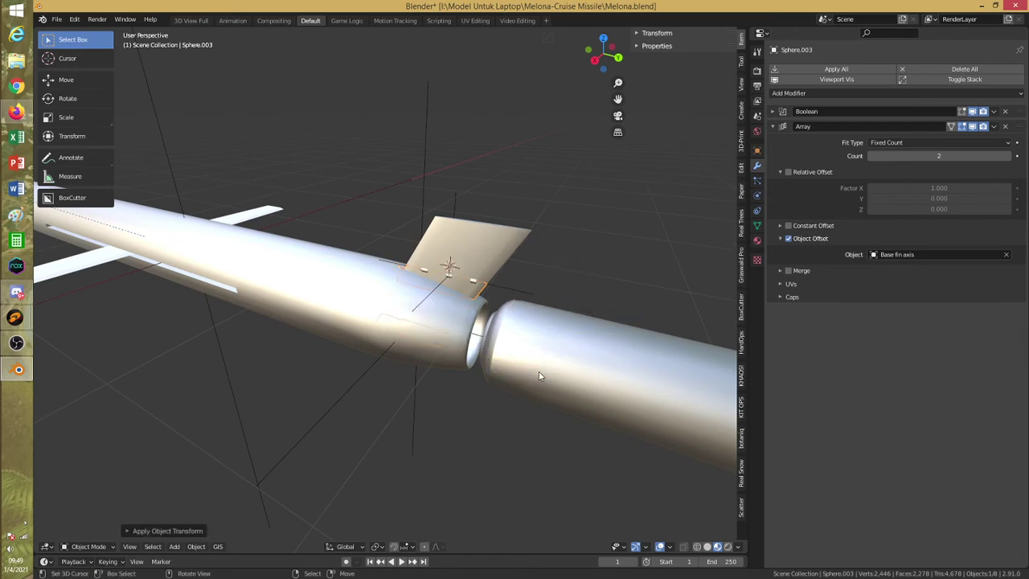
pyautogui.moveTo(542, 374); pyautogui.dragTo(420, 403, button='middle')
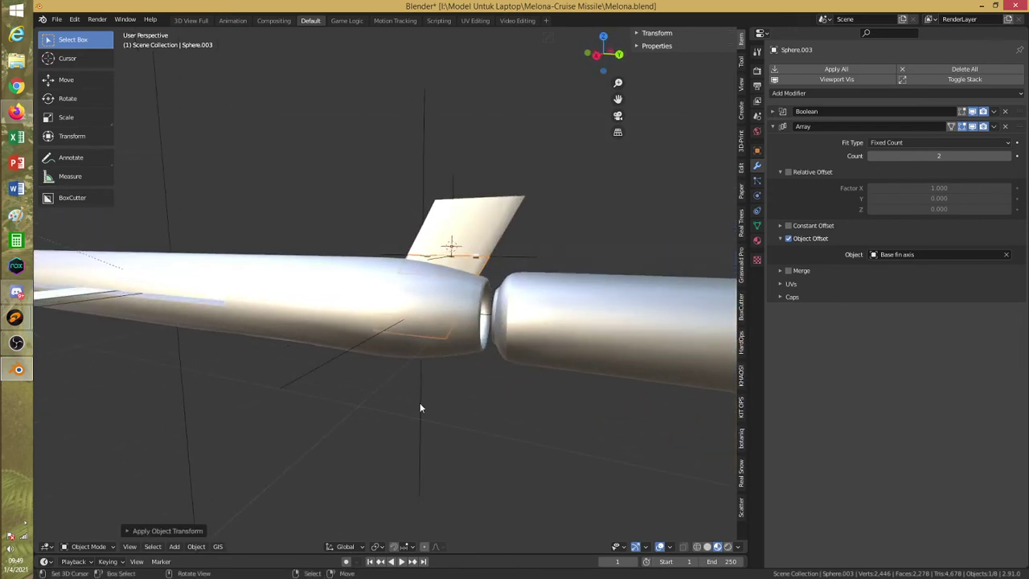
# Apply the scale of the Base fin axis empty and switch the viewport to wireframe display
pyautogui.click(420, 403)
pyautogui.hotkey('ctrl', 'a')
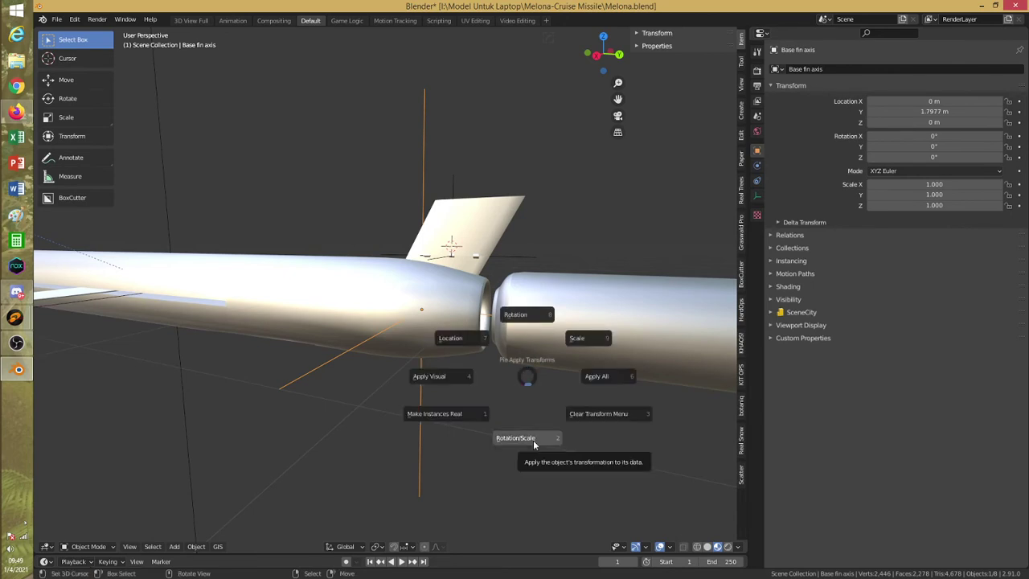
pyautogui.click(597, 341)
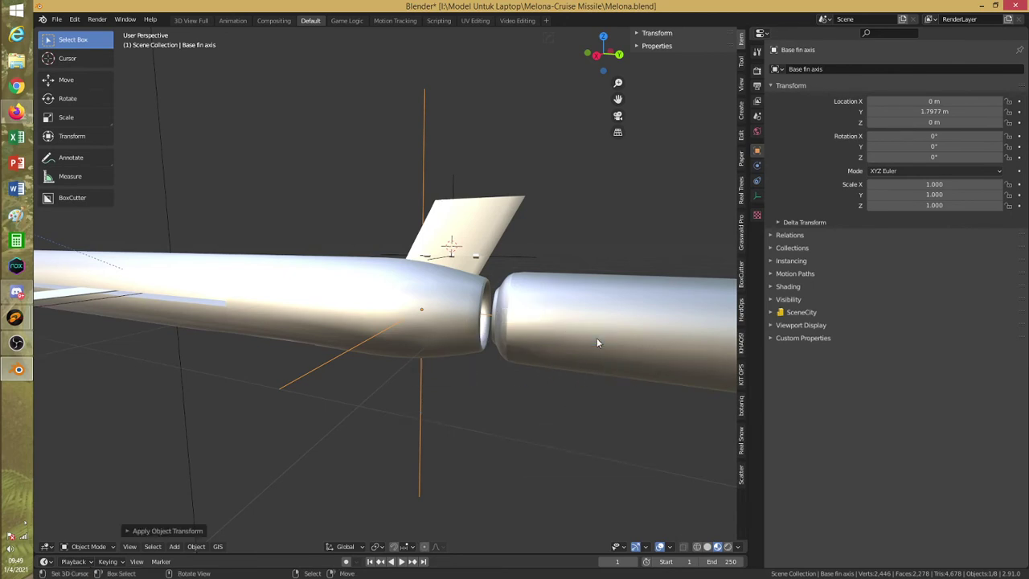
pyautogui.hotkey('shift', 'z')
pyautogui.moveTo(512, 338); pyautogui.dragTo(430, 350, button='middle')
pyautogui.press('r')
pyautogui.press('y')
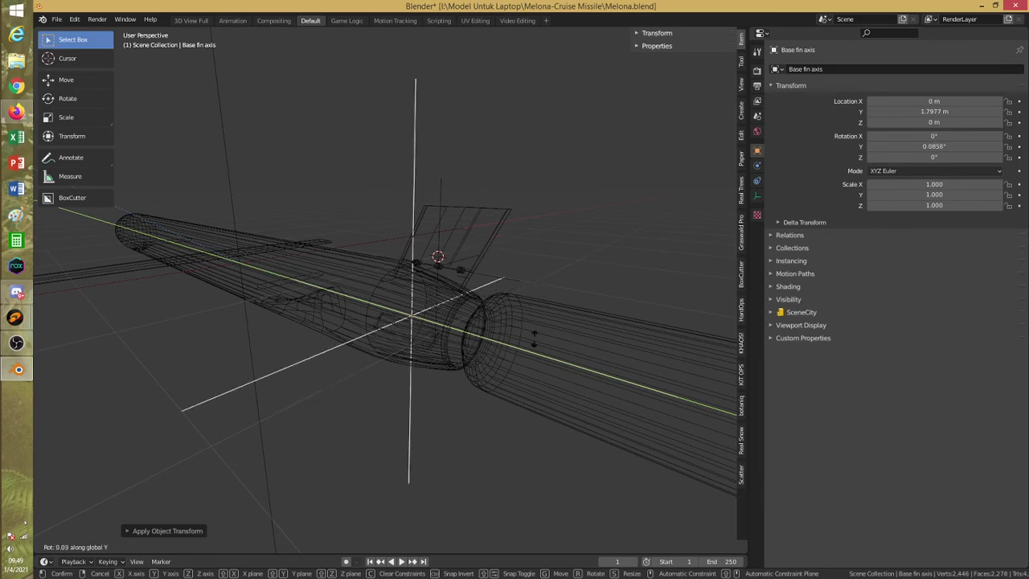
pyautogui.click(504, 362)
pyautogui.moveTo(504, 362); pyautogui.dragTo(495, 321, button='middle')
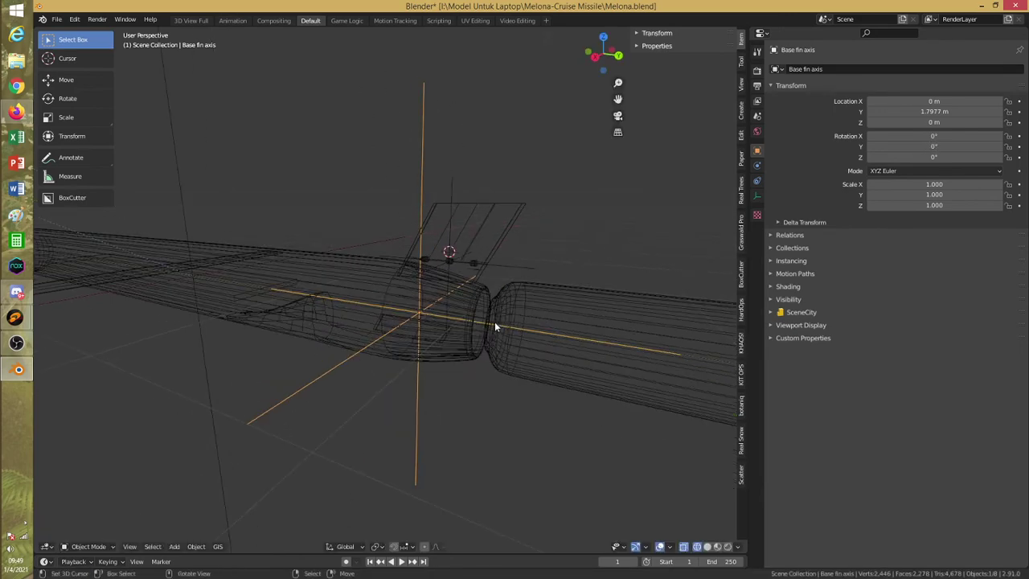
pyautogui.click(486, 288)
pyautogui.click(475, 277)
pyautogui.click(475, 277)
pyautogui.click(196, 547)
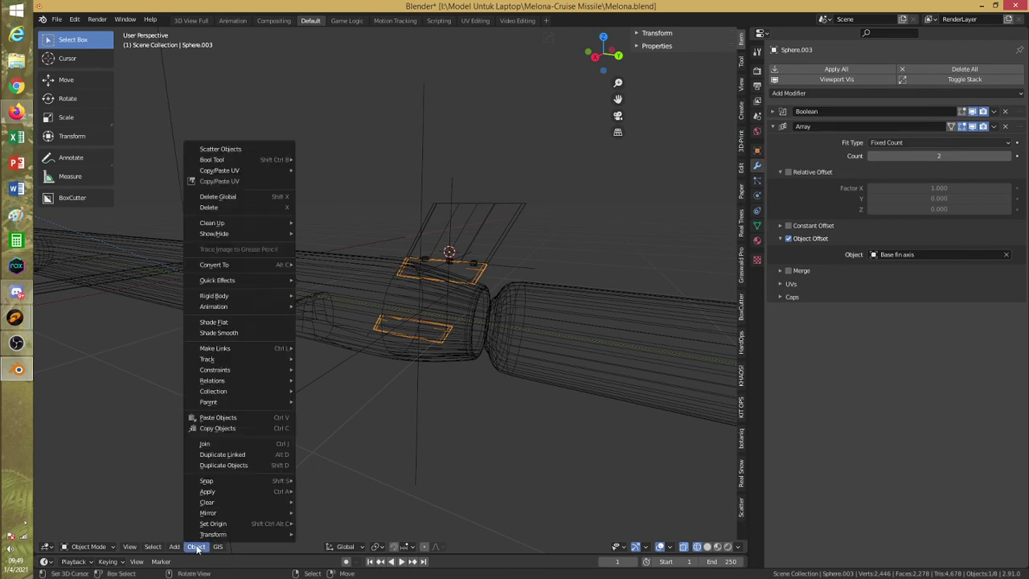
pyautogui.moveTo(215, 525)
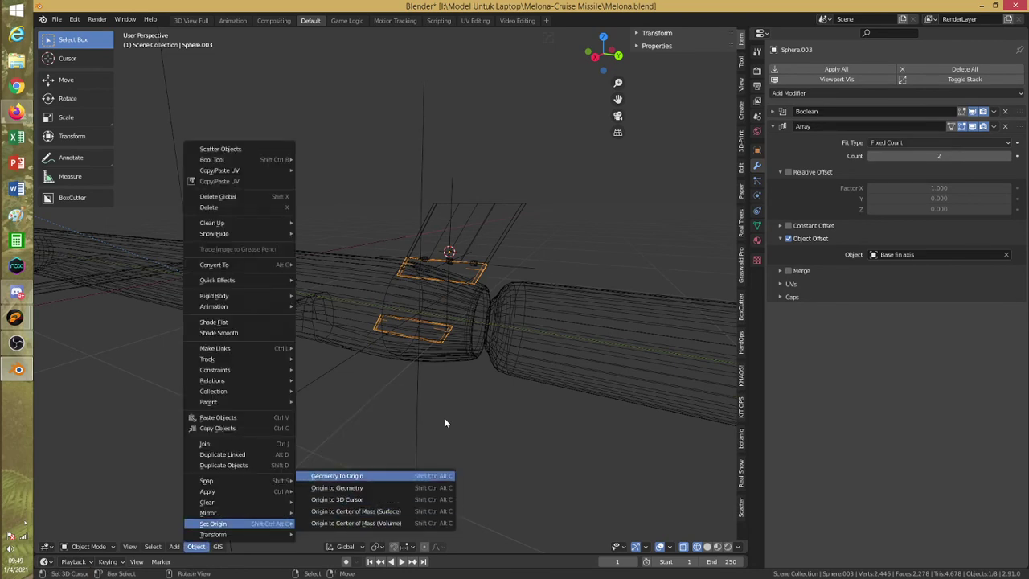
# Snap the 3D cursor to the Base fin axis empty
pyautogui.click(419, 386)
pyautogui.hotkey('shift', 's')
pyautogui.click(419, 386)
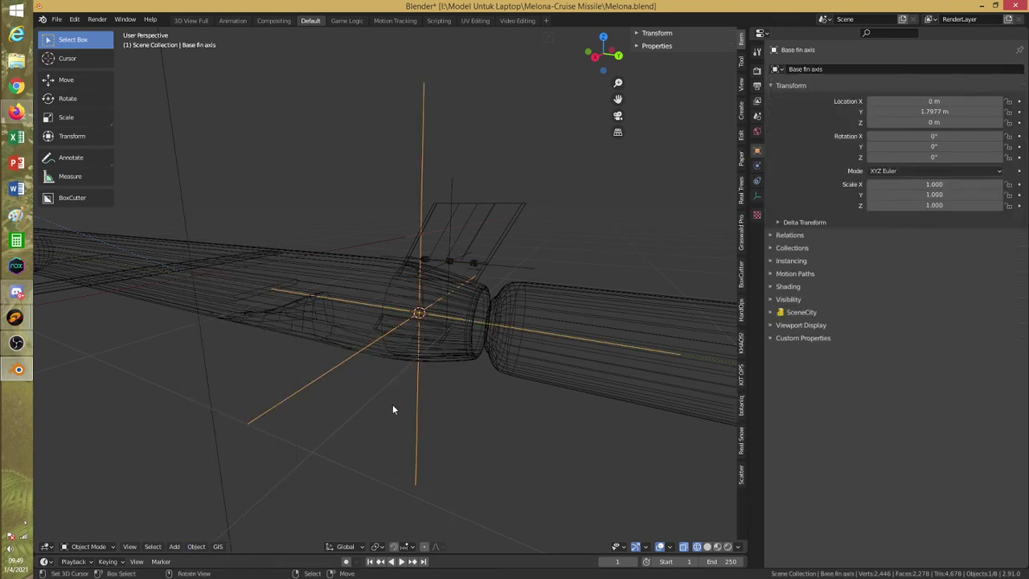
# Set the lower fin section's origin to the 3D cursor
pyautogui.click(192, 547)
pyautogui.moveTo(221, 535)
pyautogui.click(352, 418)
pyautogui.click(477, 274)
pyautogui.click(196, 547)
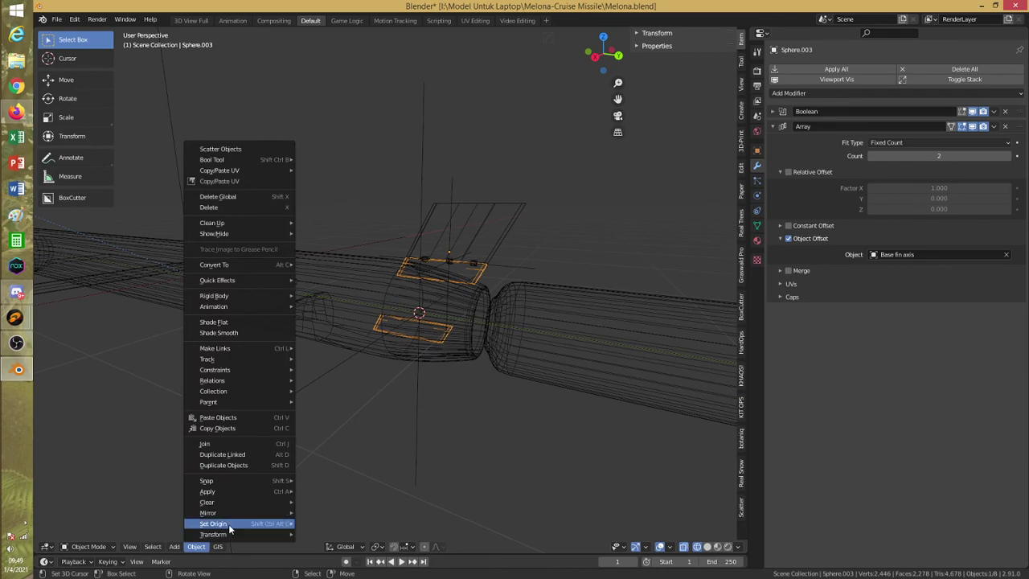
pyautogui.moveTo(230, 524)
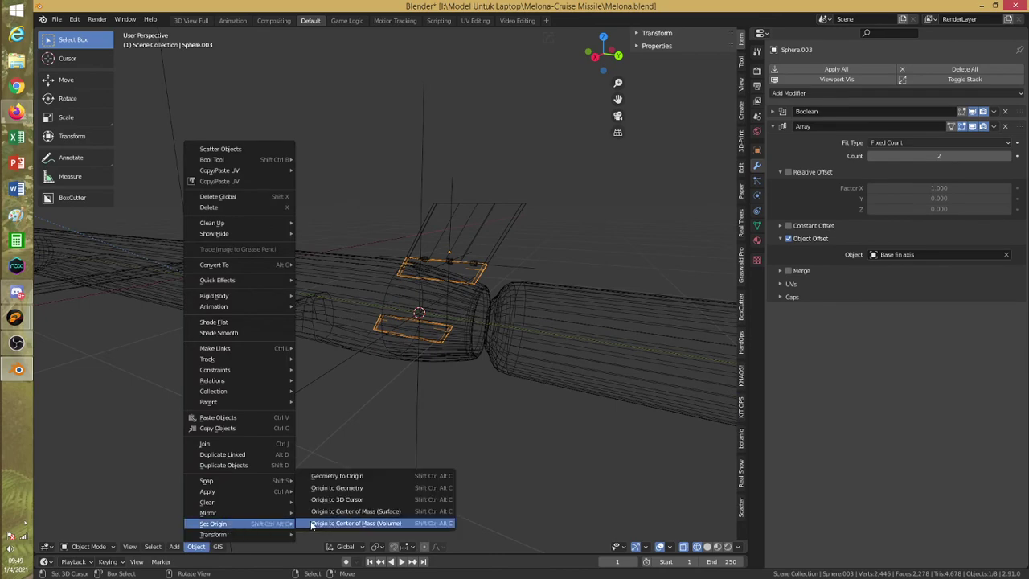
pyautogui.click(362, 498)
pyautogui.moveTo(409, 444); pyautogui.dragTo(480, 360, button='middle')
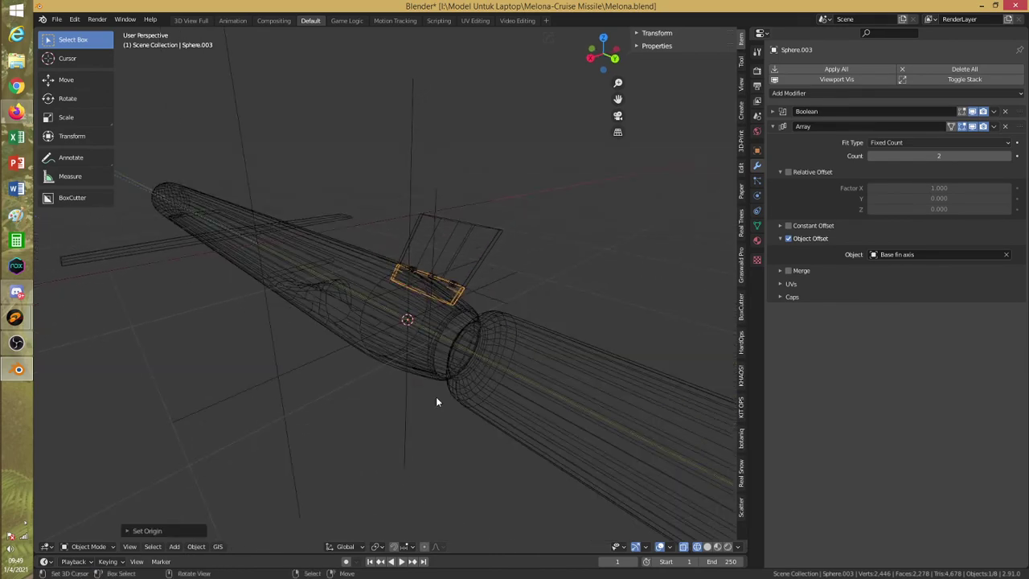
# Try rotating the lower fin section freely around the global Y axis, and undo the rotation
pyautogui.press('r')
pyautogui.press('y')
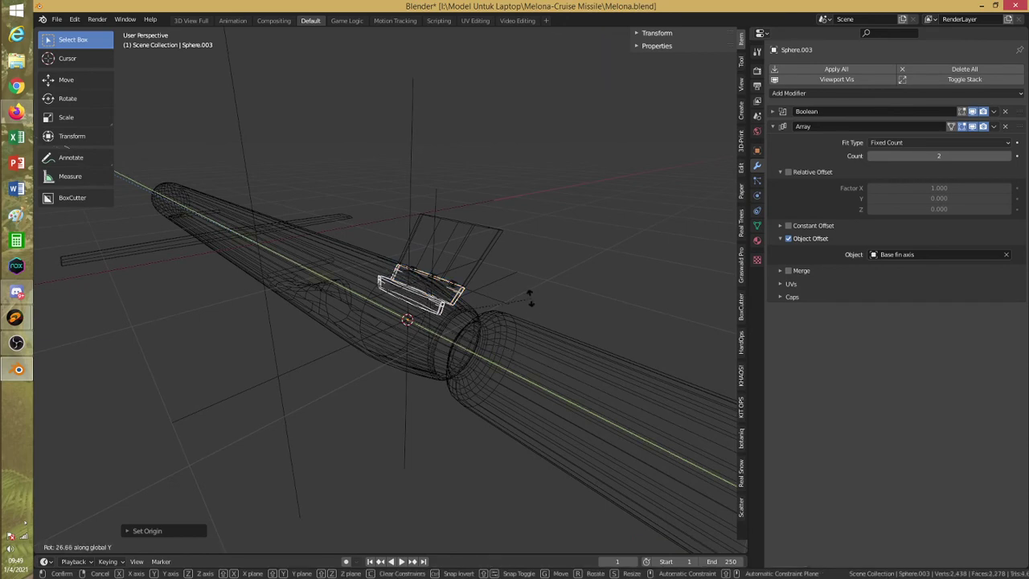
pyautogui.moveTo(519, 254)
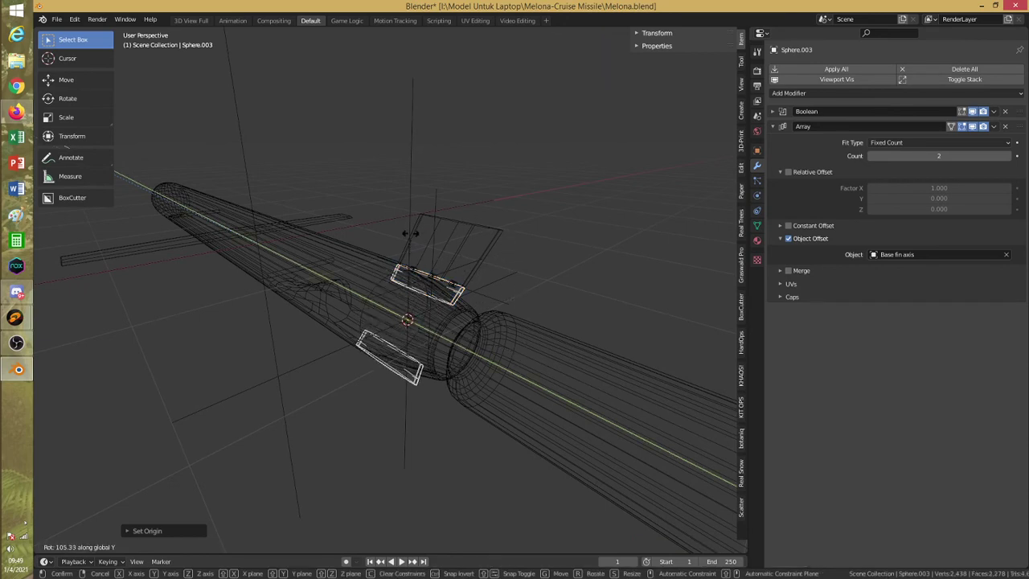
pyautogui.click(487, 227)
pyautogui.hotkey('ctrl', 'z')
# Try rotating the lower fin section 45° around the global Y axis, check it in solid shading, and undo it
pyautogui.press('r')
pyautogui.press('y')
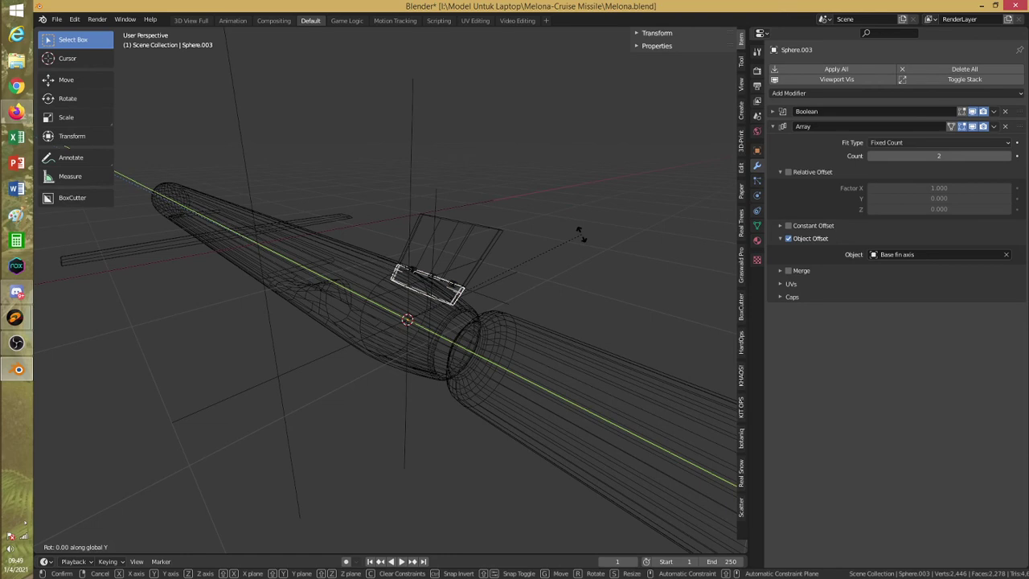
pyautogui.write('45')
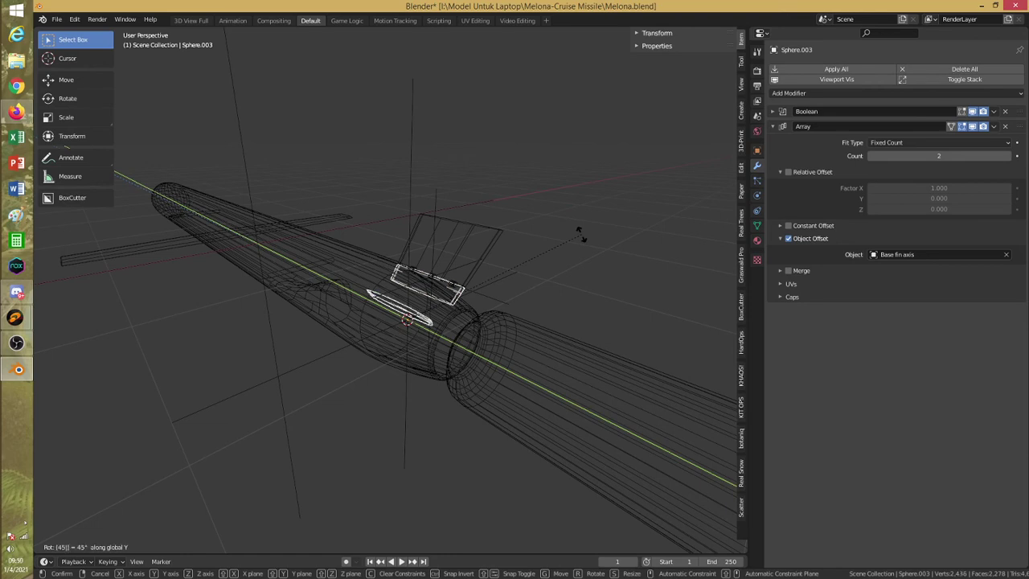
pyautogui.press('Return')
pyautogui.hotkey('shift', 'z')
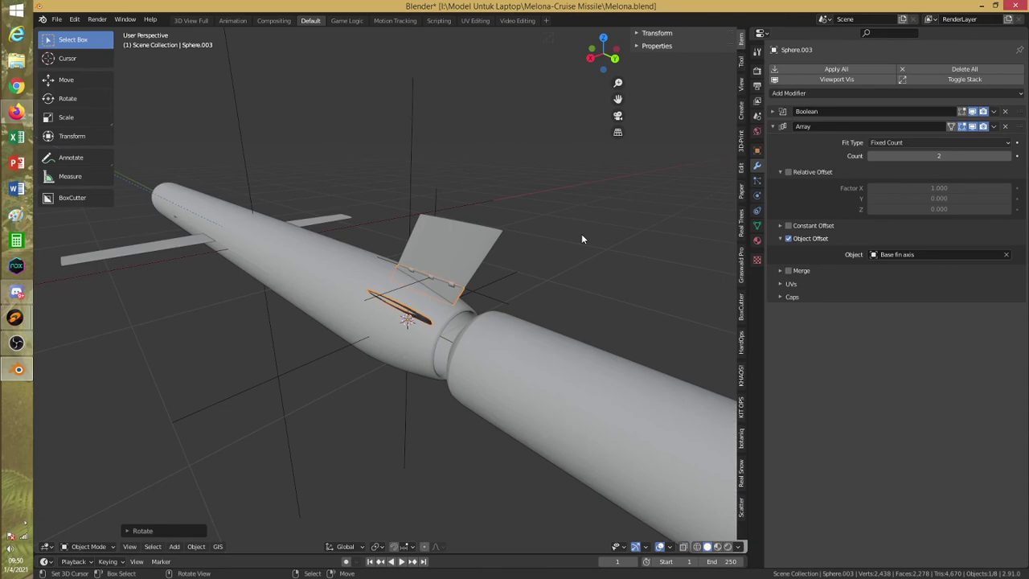
pyautogui.hotkey('ctrl', 'z')
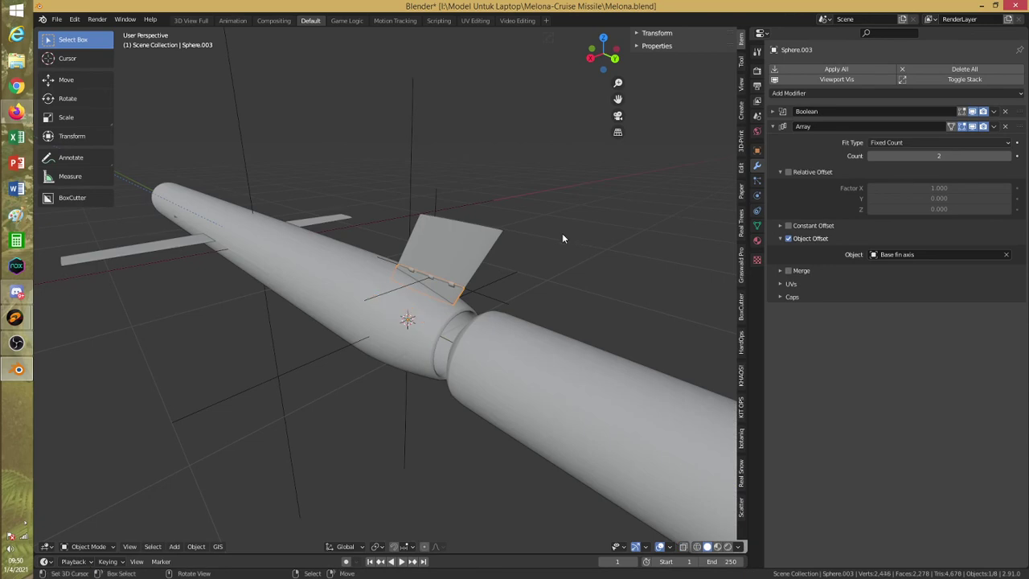
# Rotate the Base fin axis empty 120° around the global Y axis
pyautogui.click(422, 175)
pyautogui.press('r')
pyautogui.press('y')
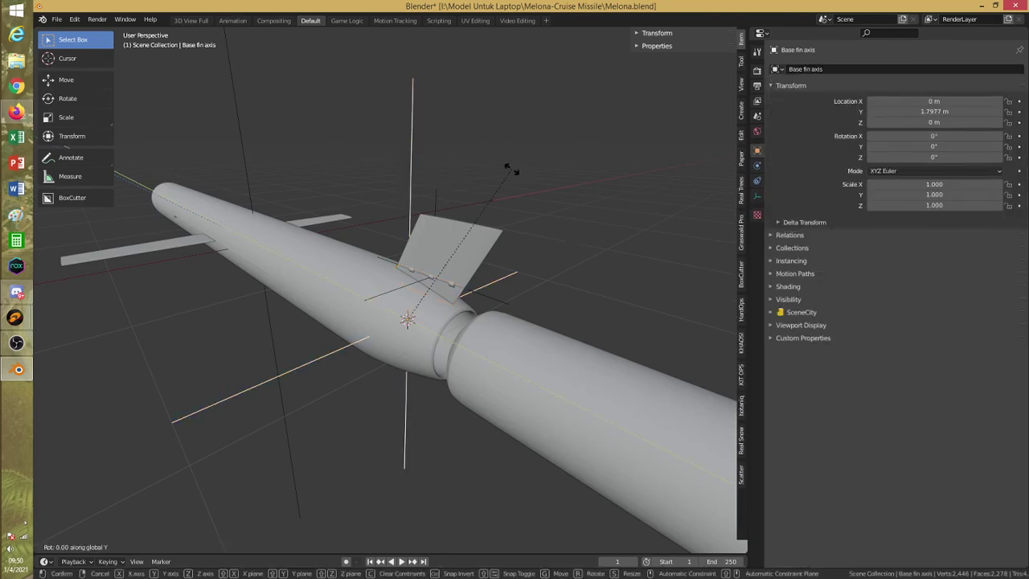
pyautogui.write('120')
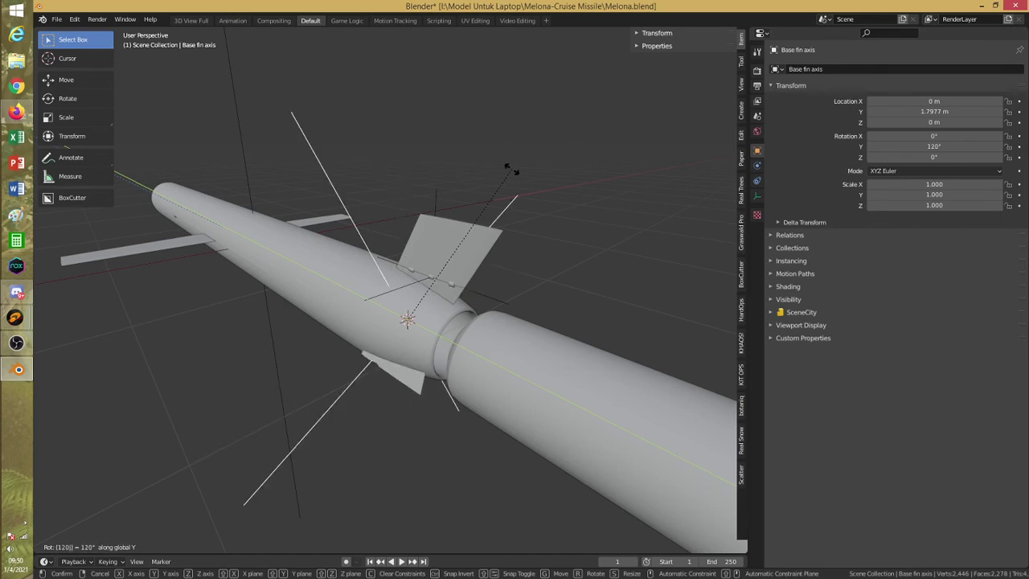
pyautogui.press('Return')
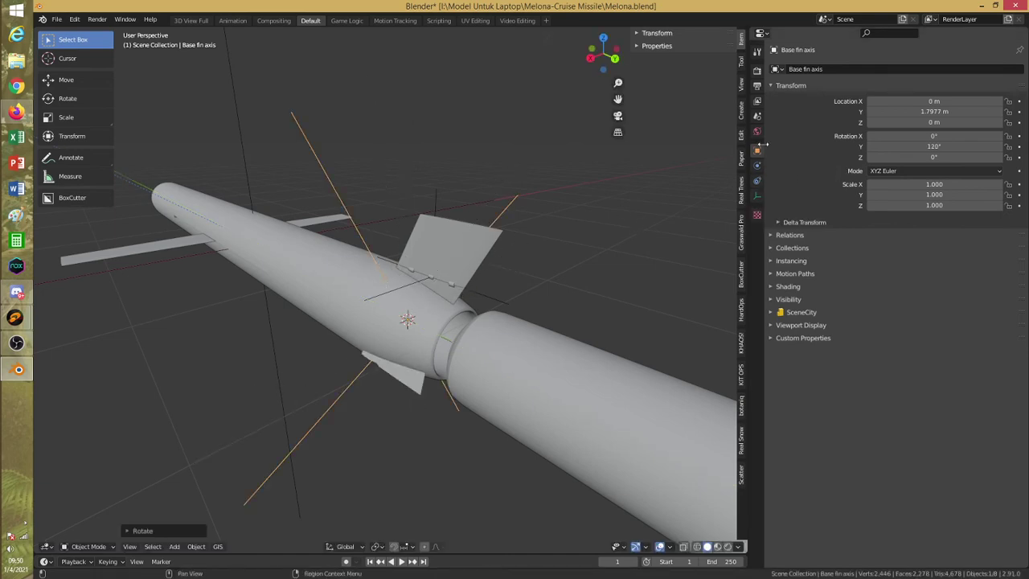
# Set the lower fin section's array count to 3 and save the file
pyautogui.click(470, 297)
pyautogui.moveTo(472, 296); pyautogui.dragTo(450, 287, button='middle')
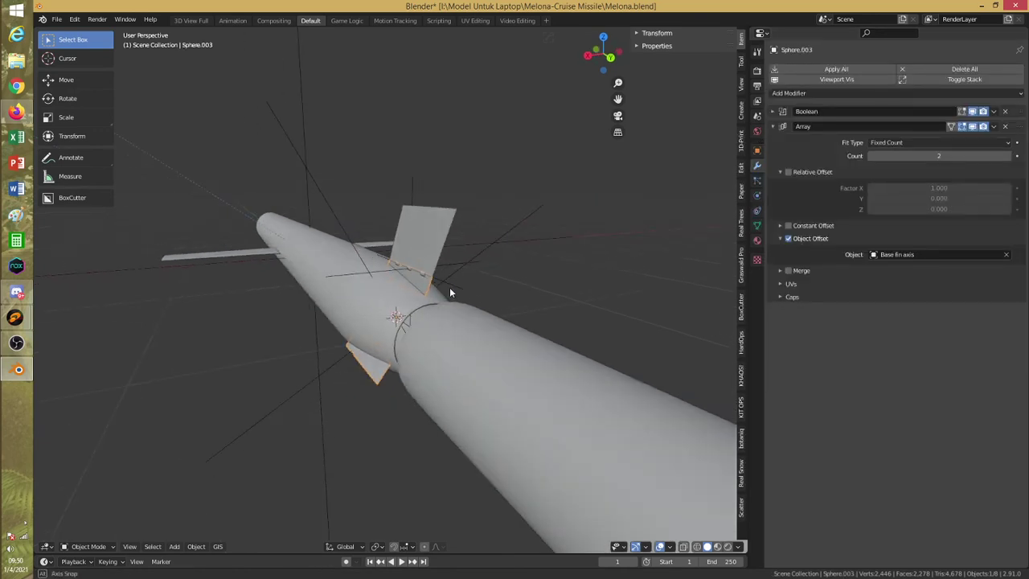
pyautogui.click(1009, 157)
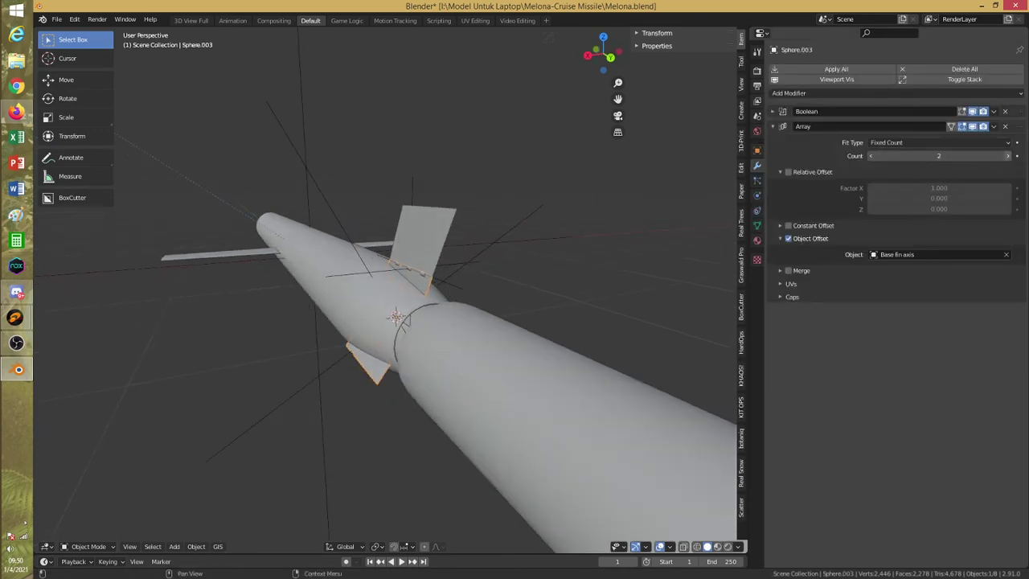
pyautogui.moveTo(579, 234)
pyautogui.mouseDown(button='middle')
pyautogui.moveTo(567, 196)
pyautogui.moveTo(487, 198)
pyautogui.moveTo(494, 241)
pyautogui.moveTo(494, 232)
pyautogui.moveTo(475, 282)
pyautogui.moveTo(464, 244)
pyautogui.moveTo(364, 274)
pyautogui.moveTo(400, 260)
pyautogui.moveTo(464, 272)
pyautogui.moveTo(496, 246)
pyautogui.mouseUp(button='middle')
pyautogui.hotkey('shift', 'z')
pyautogui.hotkey('shift', 'z')
pyautogui.hotkey('ctrl', 's')
# Duplicate the upper fin section together with its hinge empty in place, using wireframe display
pyautogui.click(494, 261)
pyautogui.click(489, 247)
pyautogui.hotkey('shift', 'z')
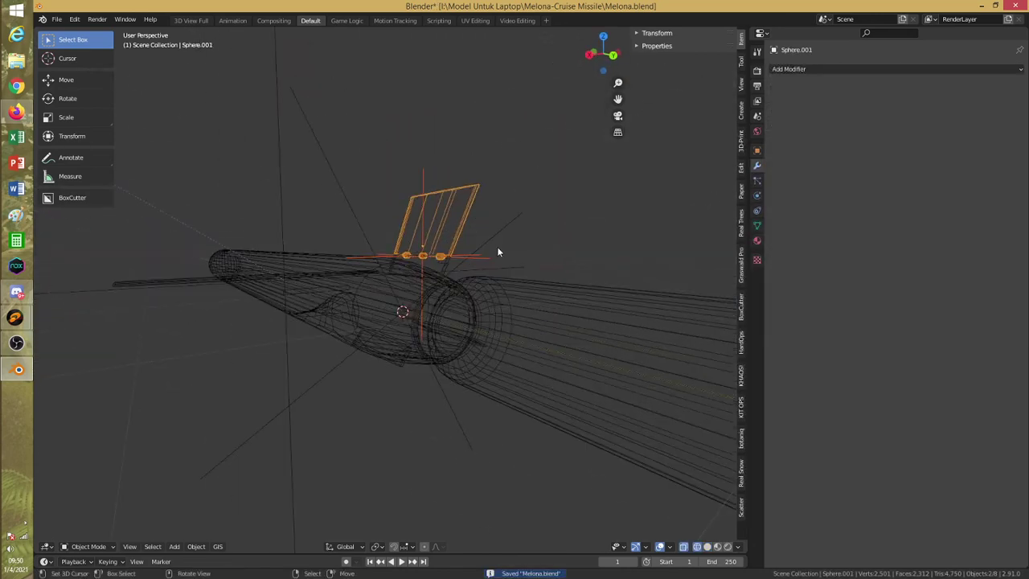
pyautogui.hotkey('shift', 'd')
pyautogui.rightClick(497, 247)
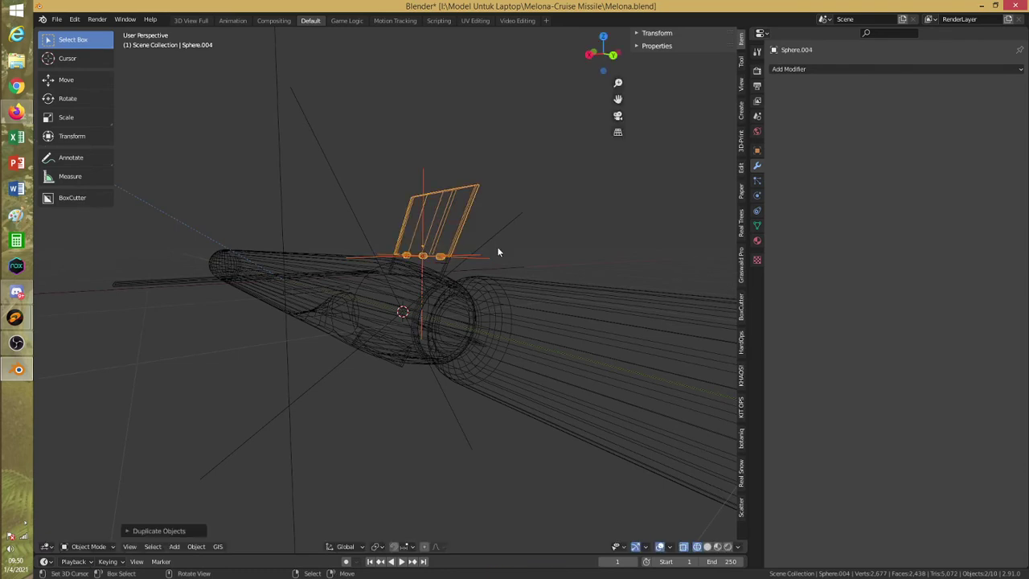
# Move the duplicated upper fin and its hinge empty down along global Z into the fuselage
pyautogui.press('g')
pyautogui.press('z')
pyautogui.click(475, 328)
# Try rotating the duplicated fin and hinge 15° around the global Y axis
pyautogui.write('ry')
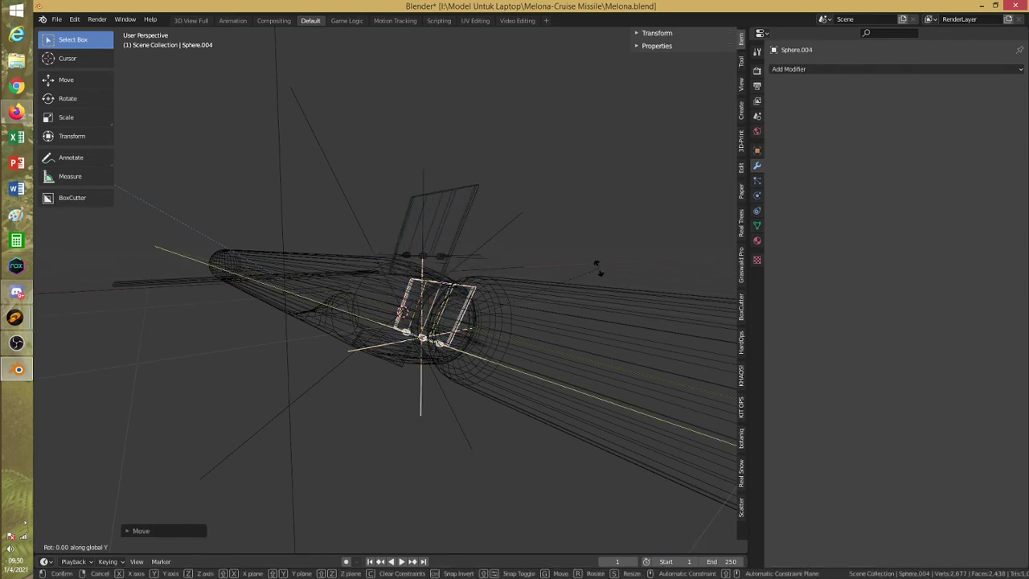
pyautogui.write('15')
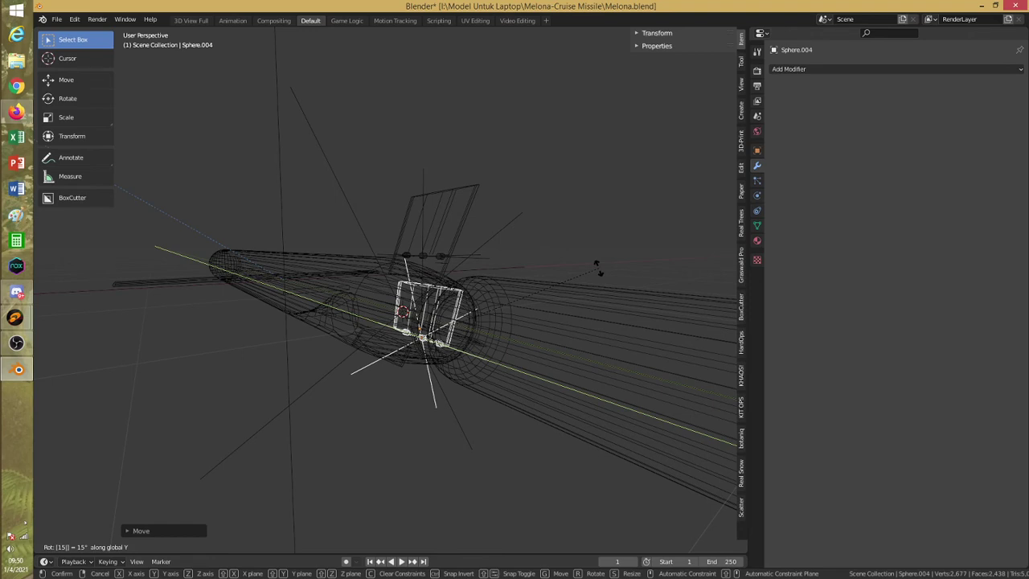
pyautogui.press('Return')
# Rotate the duplicated fin and its hinge empty 120° around the global Y axis
pyautogui.write('ry')
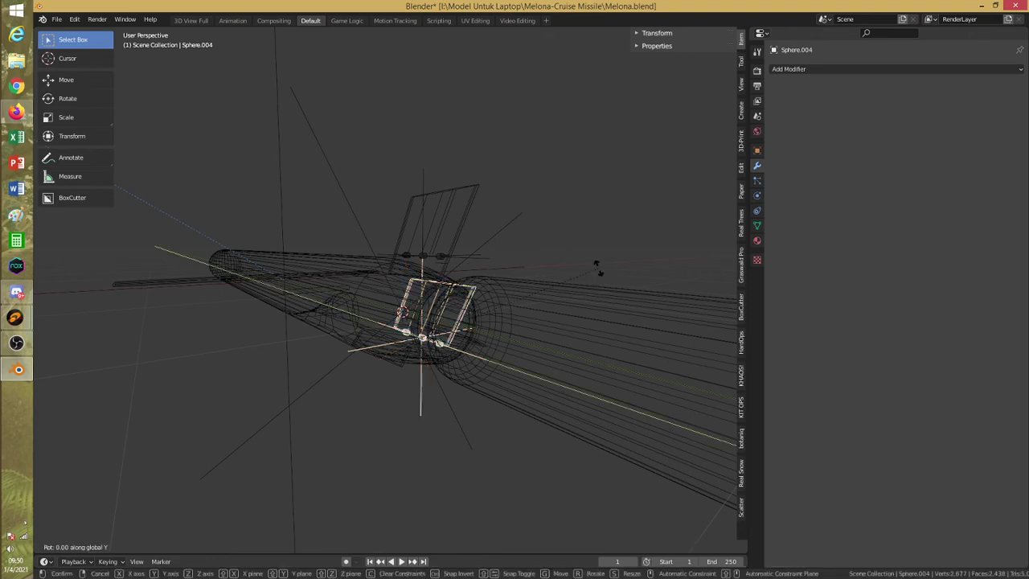
pyautogui.write('120')
pyautogui.press('Return')
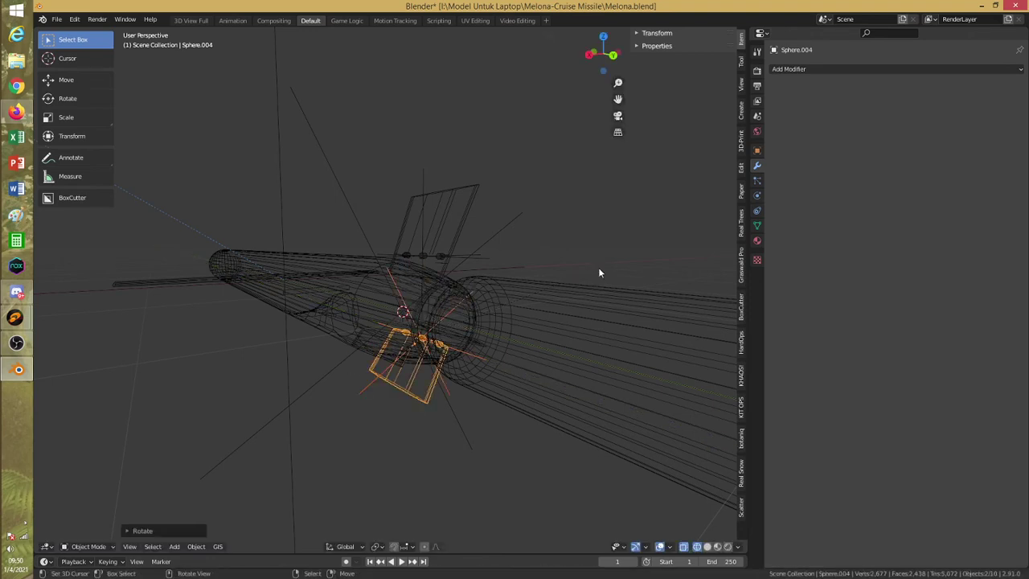
# Return to solid shading and move the rotated fin and hinge along global X to the side of the fuselage
pyautogui.hotkey('shift', 'z')
pyautogui.press('g')
pyautogui.press('y')
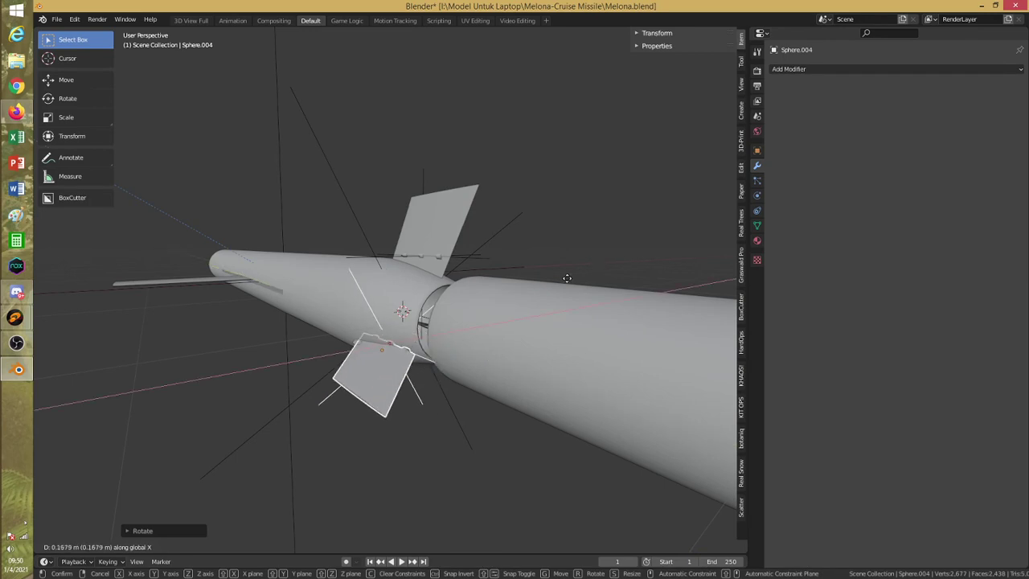
pyautogui.click(552, 294)
# Lower the rotated fin and its hinge along global Z by about 0.03 m to line up with its base
pyautogui.moveTo(551, 294); pyautogui.dragTo(489, 266, button='middle')
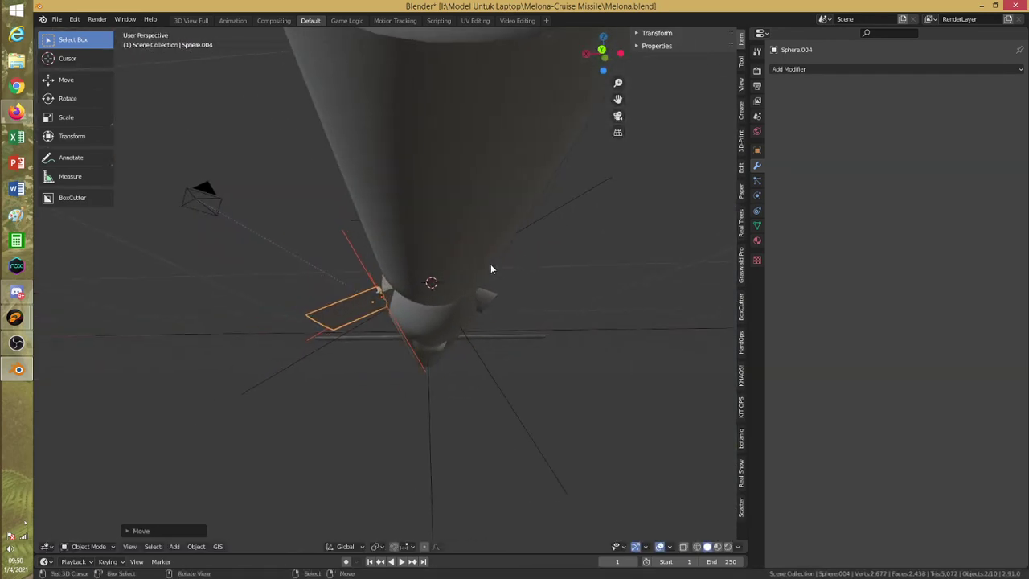
pyautogui.scroll(4, 488, 266)
pyautogui.press('g')
pyautogui.press('z')
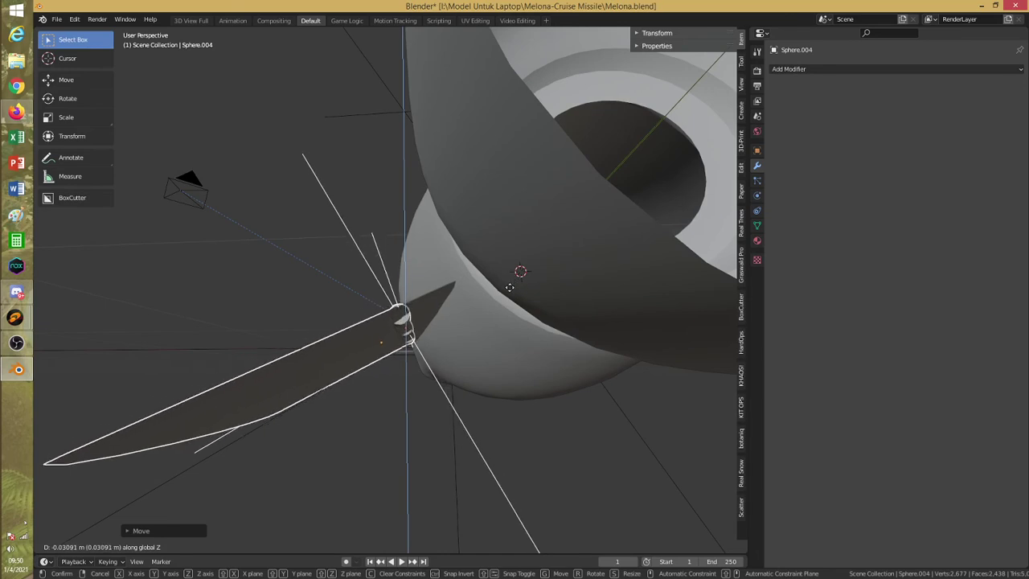
pyautogui.click(515, 288)
pyautogui.press('g')
pyautogui.press('y')
pyautogui.press('y')
pyautogui.click(517, 287)
pyautogui.press('g')
pyautogui.press('x')
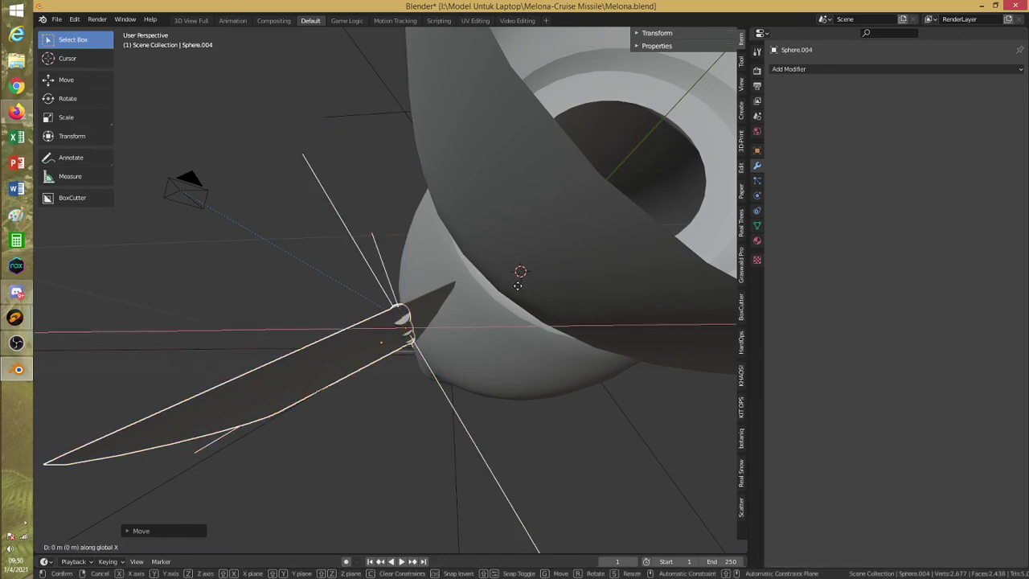
pyautogui.press('x')
pyautogui.rightClick(517, 287)
# Slide the fin and hinge along local Z by about 0.015 m to seat them on the base, and save the file
pyautogui.press('g')
pyautogui.press('z')
pyautogui.press('z')
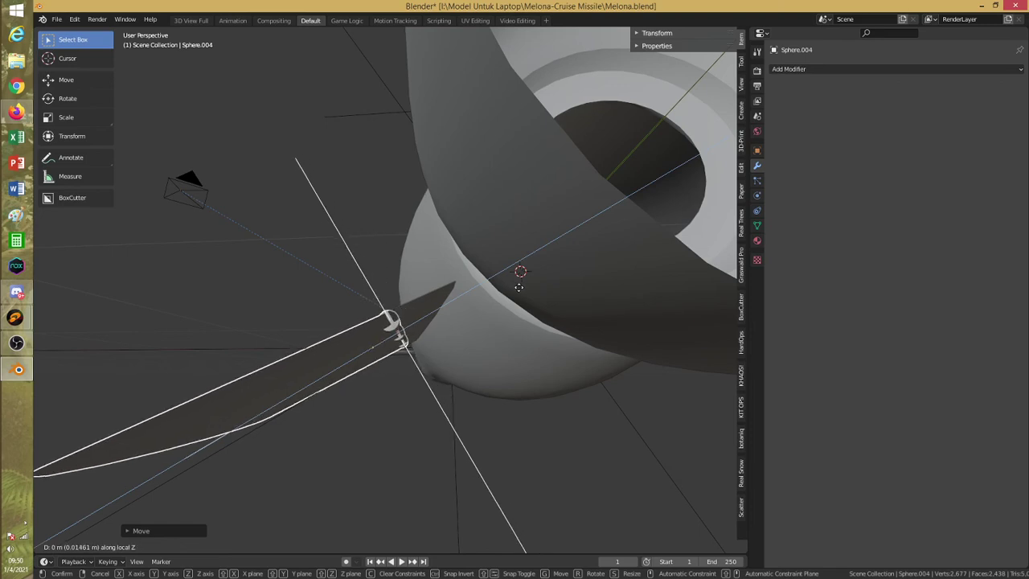
pyautogui.click(517, 286)
pyautogui.moveTo(517, 286); pyautogui.dragTo(412, 254, button='middle')
pyautogui.scroll(-3, 502, 285)
pyautogui.hotkey('ctrl', 's')
# Duplicate the side fin with its hinge empty and move the copy about 0.45 m along negative global X to the opposite side
pyautogui.scroll(-2, 507, 265)
pyautogui.click(383, 241)
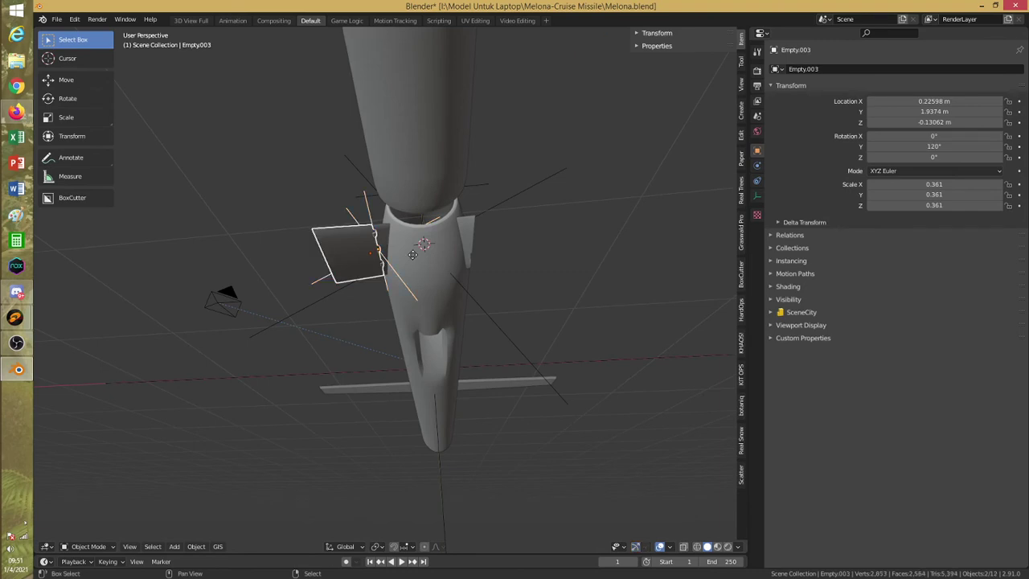
pyautogui.hotkey('shift', 'd')
pyautogui.press('y')
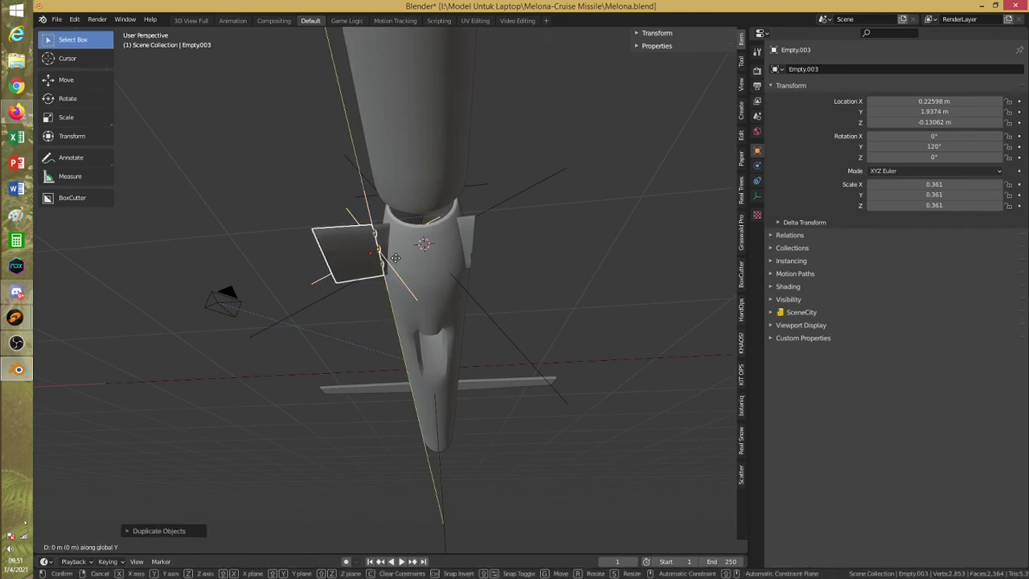
pyautogui.press('x')
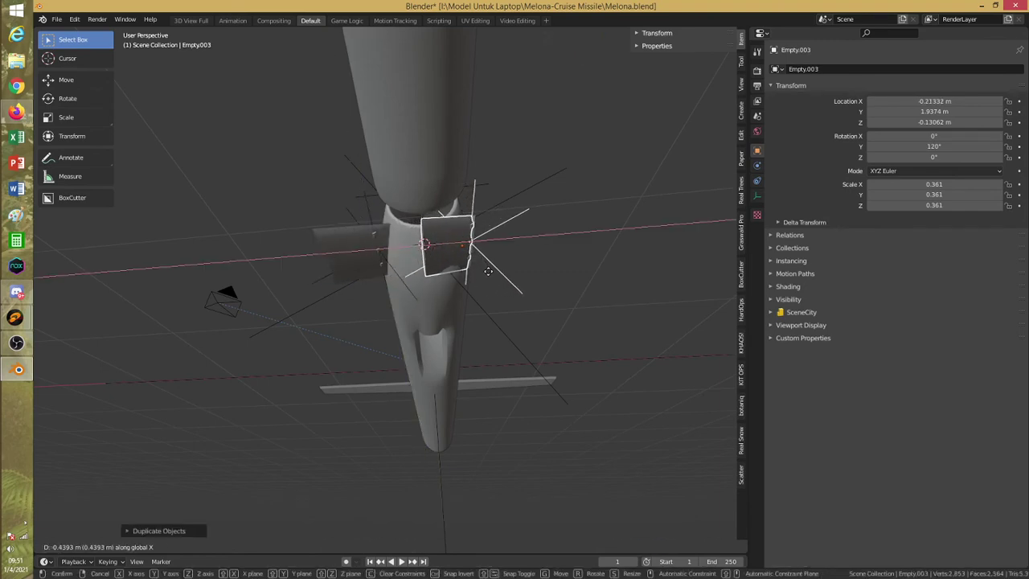
pyautogui.click(489, 270)
# Try rotating the copied fin and hinge by -120° and 240° around the global Y axis, and undo it
pyautogui.moveTo(490, 271); pyautogui.dragTo(507, 298, button='middle')
pyautogui.press('r')
pyautogui.write('y')
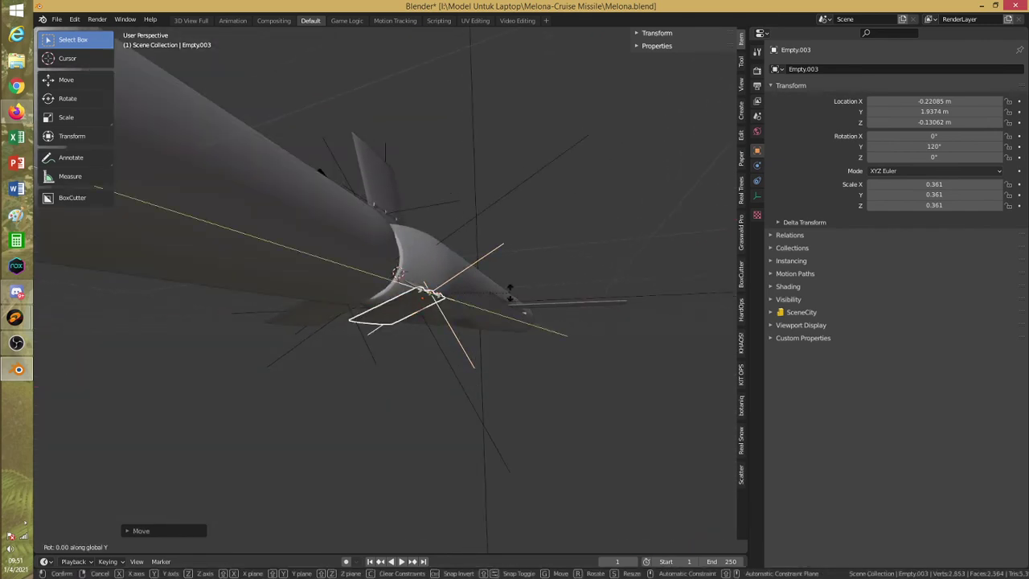
pyautogui.write('-120')
pyautogui.press('Return')
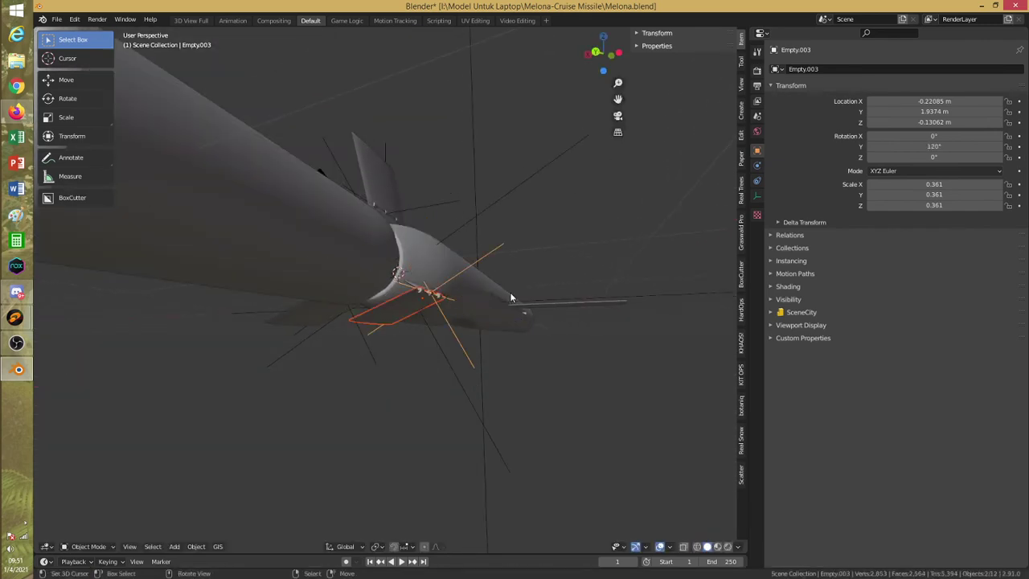
pyautogui.write('ry240')
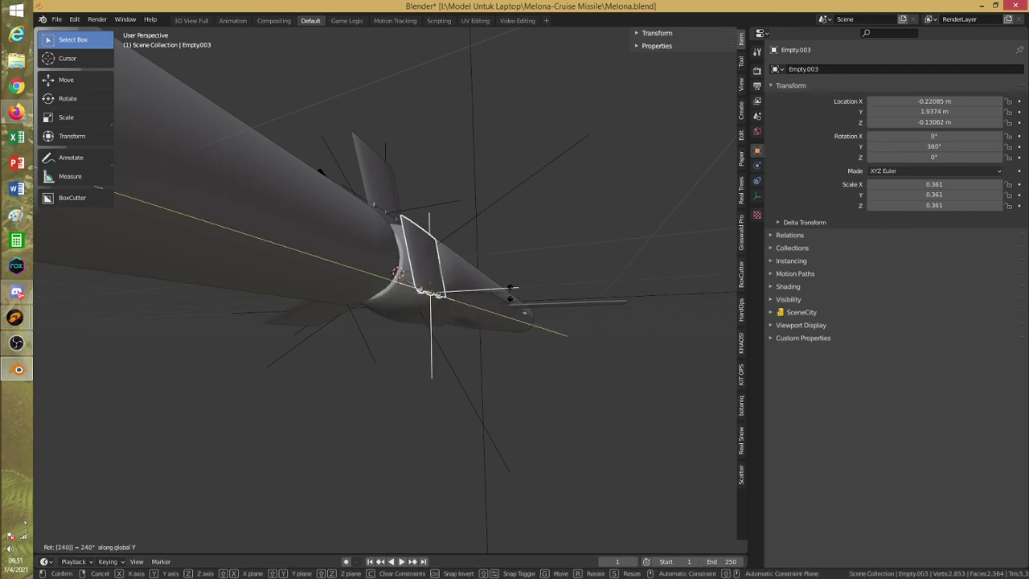
pyautogui.press('Return')
pyautogui.hotkey('ctrl', 'z')
# Rotate the copied fin and its hinge empty on the opposite side 120° around the global Y axis
pyautogui.write('ry')
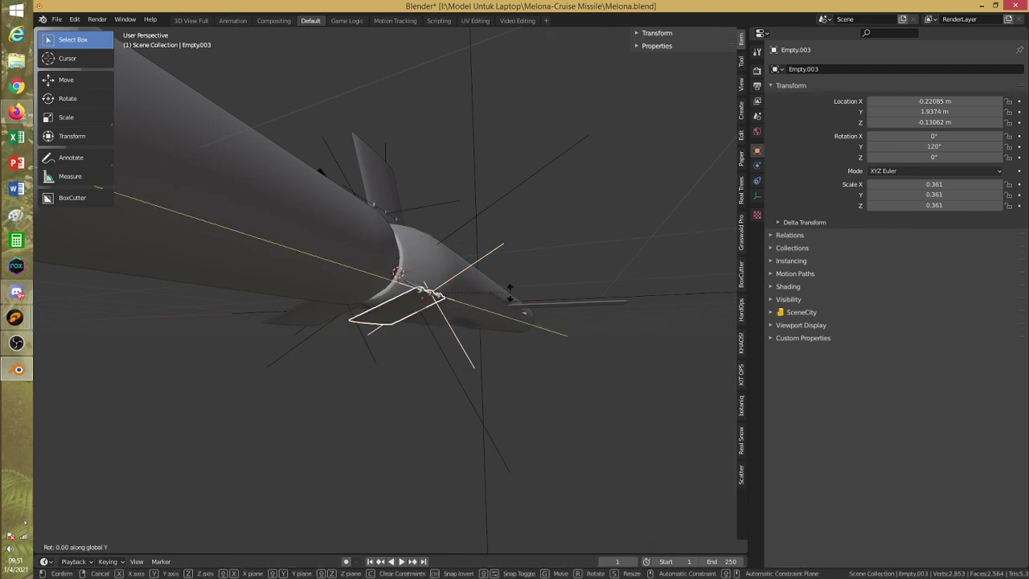
pyautogui.write('120')
pyautogui.press('Return')
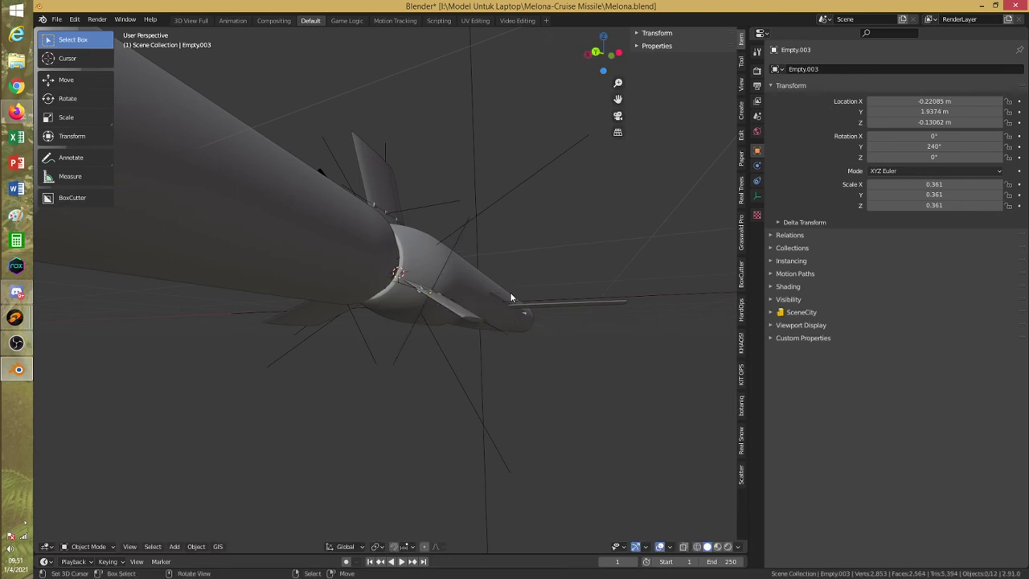
# Select the hinge empties of all three fins and parent them to the Base fin axis empty with Object (Keep Transform)
pyautogui.scroll(-6, 510, 292)
pyautogui.moveTo(469, 285); pyautogui.dragTo(374, 258, button='middle')
pyautogui.scroll(4, 354, 289)
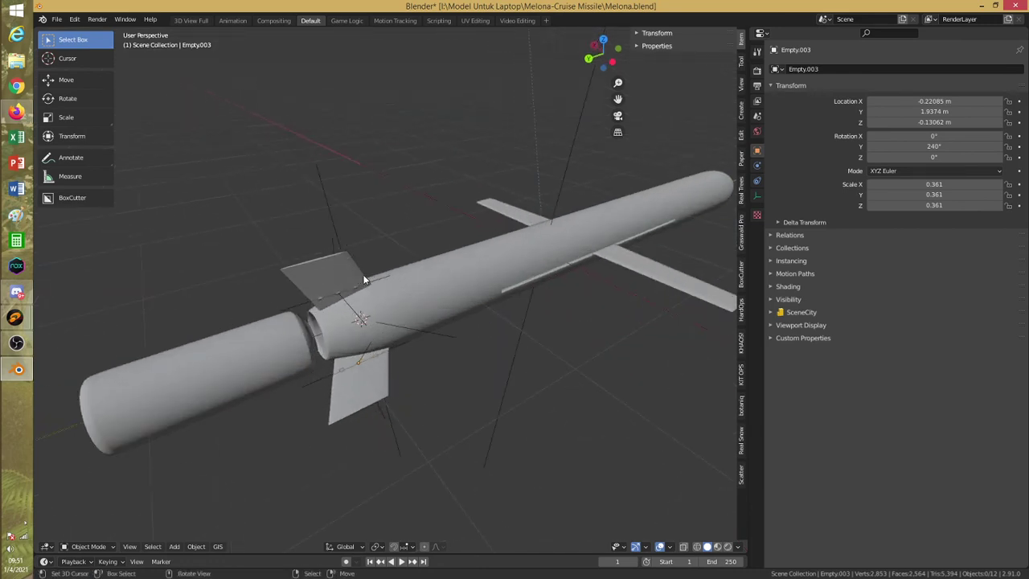
pyautogui.click(333, 300)
pyautogui.moveTo(333, 300); pyautogui.dragTo(366, 366, button='middle')
pyautogui.moveTo(355, 413); pyautogui.dragTo(433, 390, button='middle')
pyautogui.click(456, 405)
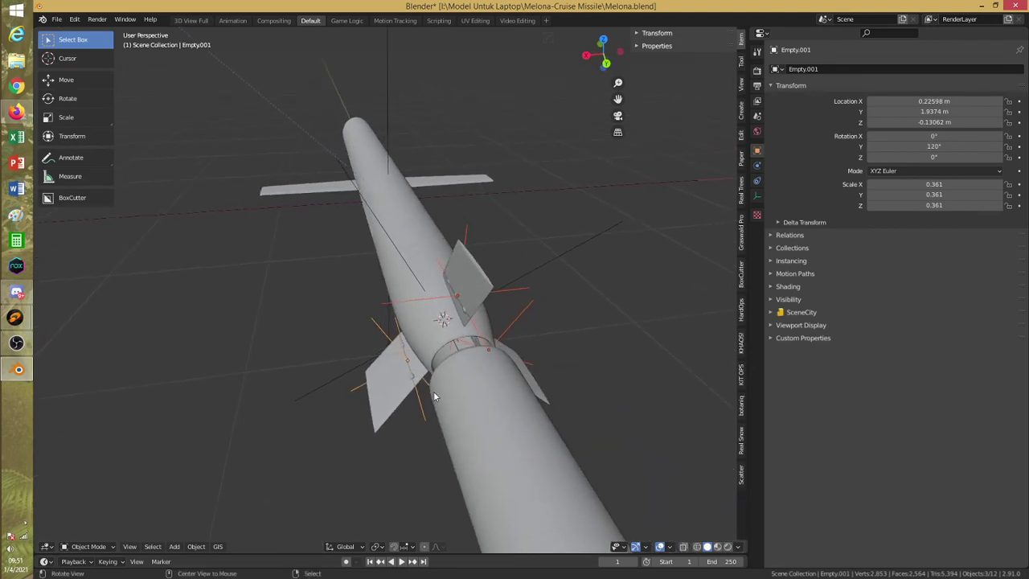
pyautogui.click(470, 328)
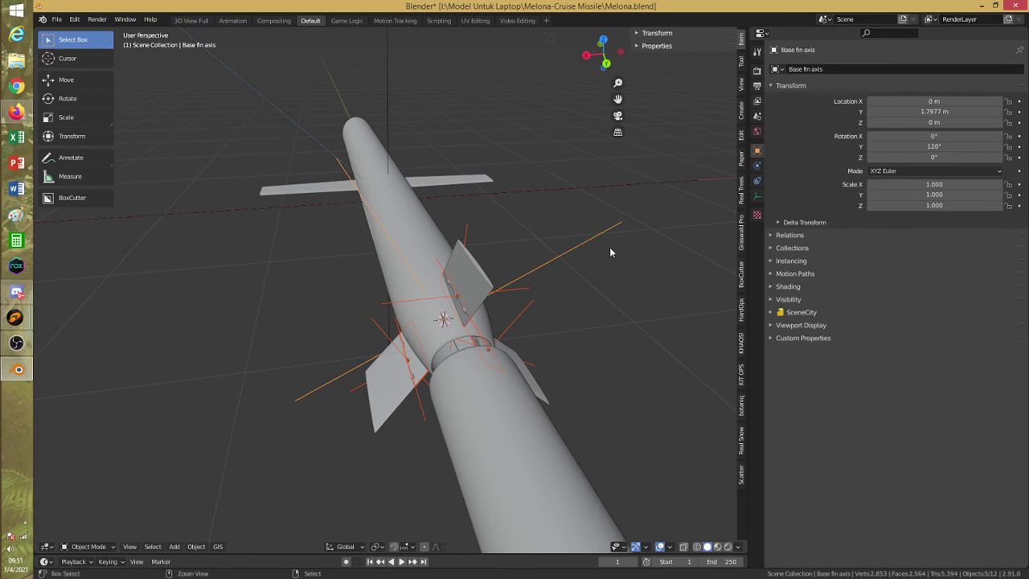
pyautogui.hotkey('ctrl', 'p')
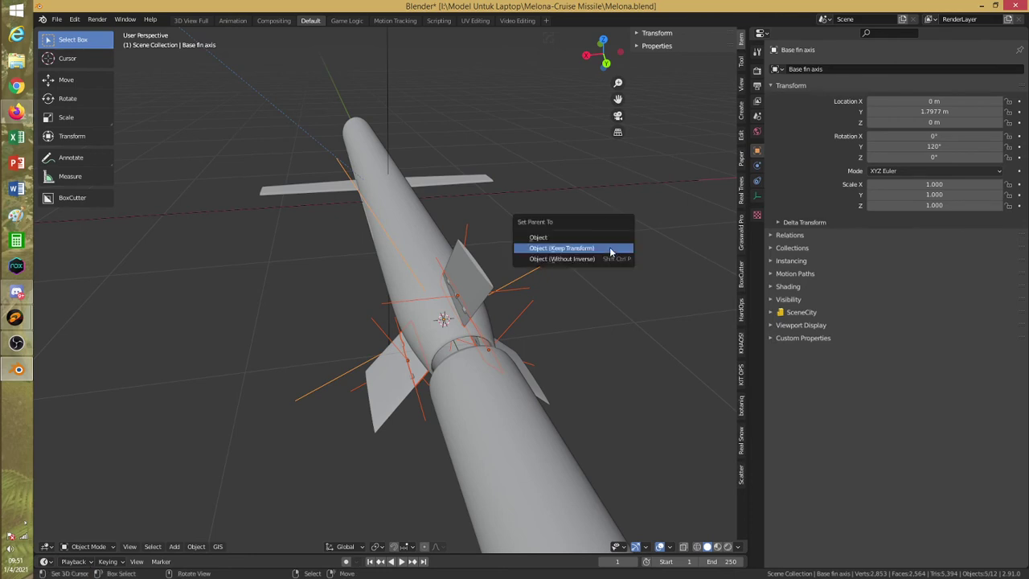
pyautogui.click(610, 251)
# Test the parenting by moving the Base fin axis empty along global Z, and undo the move
pyautogui.click(402, 254)
pyautogui.press('g')
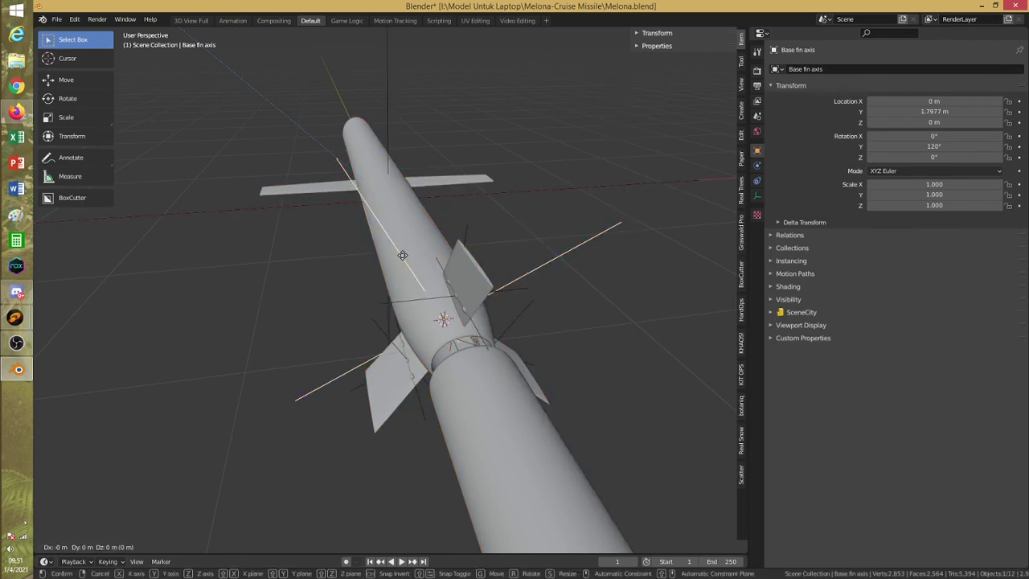
pyautogui.press('z')
pyautogui.click(411, 244)
pyautogui.hotkey('ctrl', 'z')
pyautogui.hotkey('ctrl', 'z')
# Enable the Transparent film option in the render settings and save the file
pyautogui.scroll(-3, 411, 245)
pyautogui.moveTo(408, 246); pyautogui.dragTo(467, 299, button='middle')
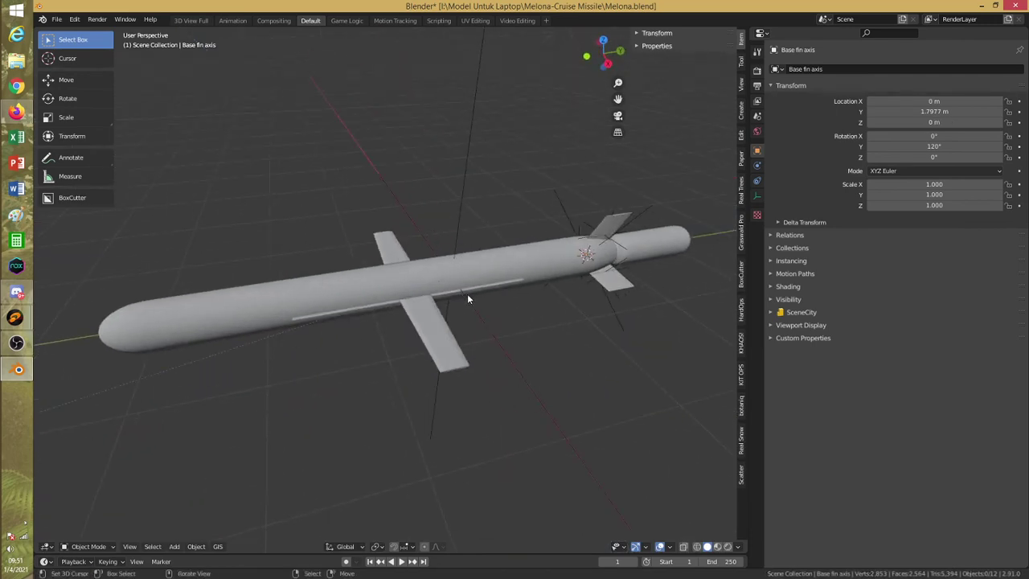
pyautogui.click(756, 71)
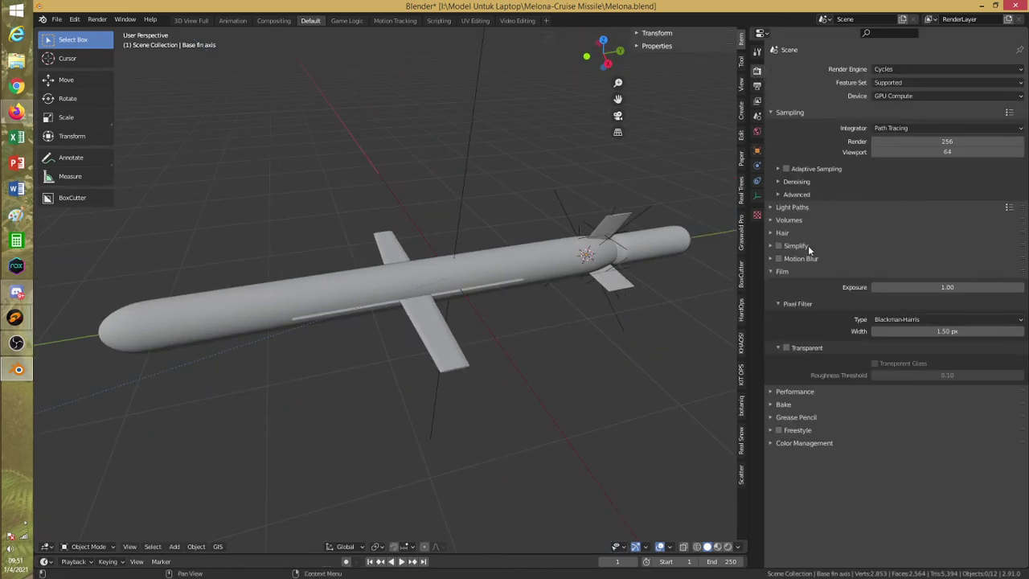
pyautogui.click(791, 346)
pyautogui.hotkey('ctrl', 's')
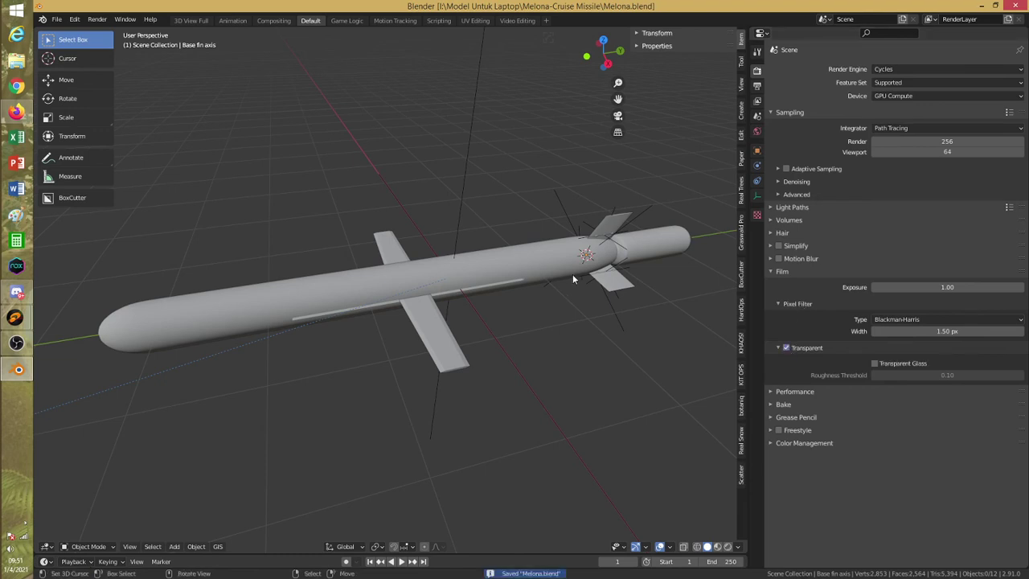
# Look through the camera and reposition it along the global X and Y axes to frame the missile
pyautogui.scroll(-4, 572, 279)
pyautogui.press('KP_0')
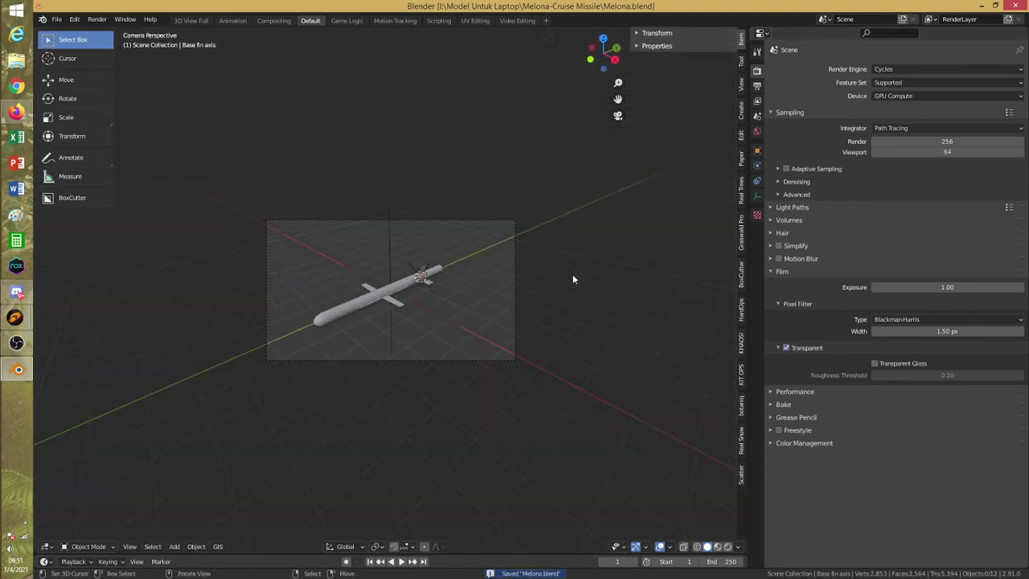
pyautogui.rightClick(518, 338)
pyautogui.press('g')
pyautogui.press('x')
pyautogui.click(456, 320)
pyautogui.press('g')
pyautogui.press('y')
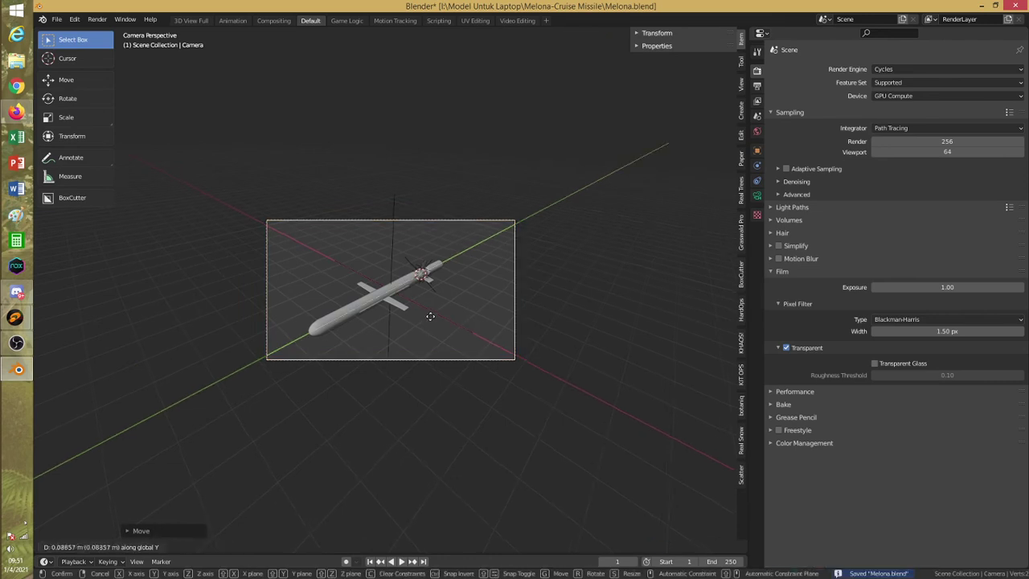
pyautogui.click(440, 286)
# Move the camera's target empty at the middle of the missile along negative global Y
pyautogui.scroll(2, 439, 287)
pyautogui.click(394, 250)
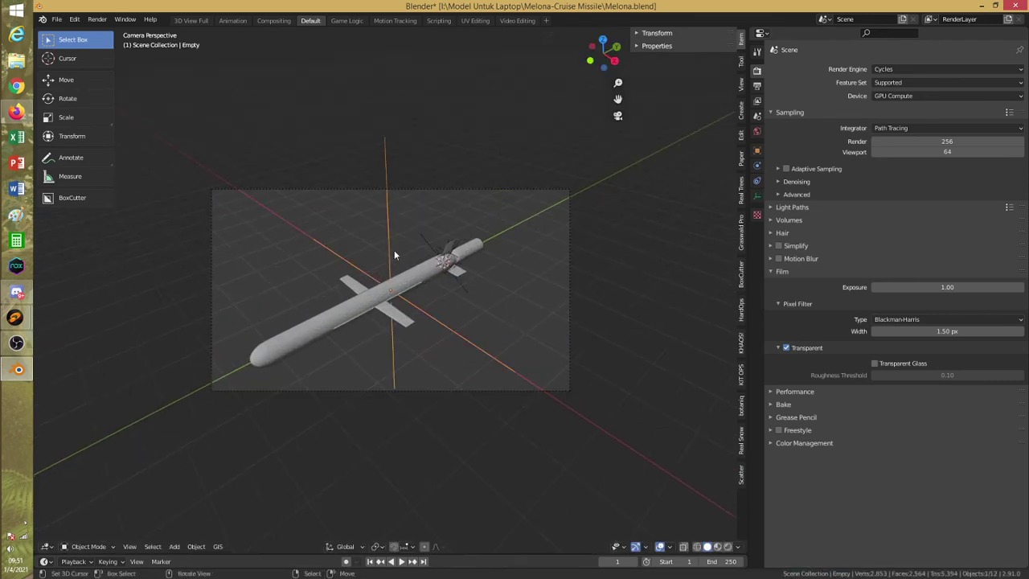
pyautogui.press('g')
pyautogui.press('y')
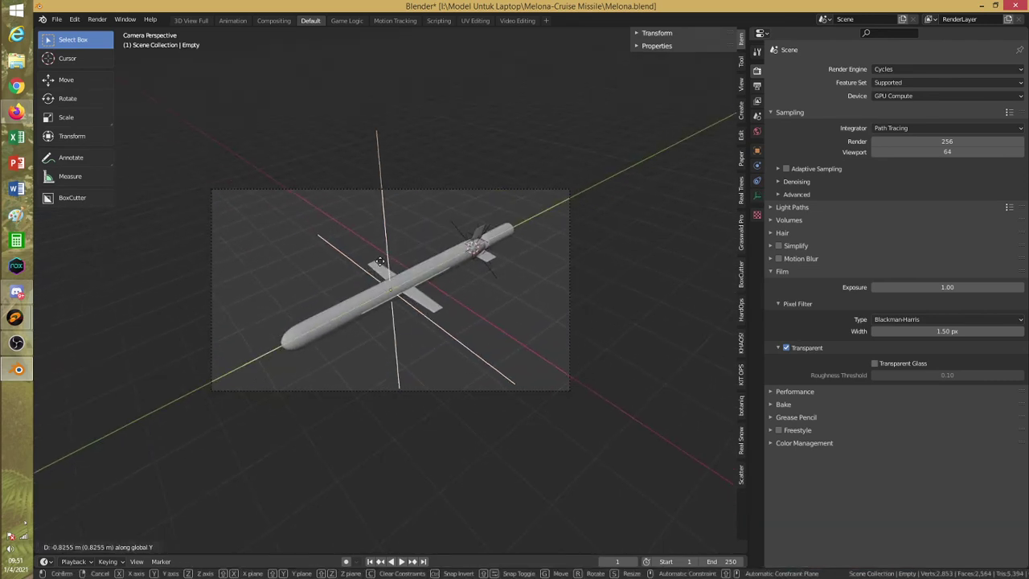
pyautogui.click(366, 268)
# Select the camera and lower it along the global Z axis
pyautogui.click(420, 200)
pyautogui.click(423, 192)
pyautogui.press('g')
pyautogui.press('z')
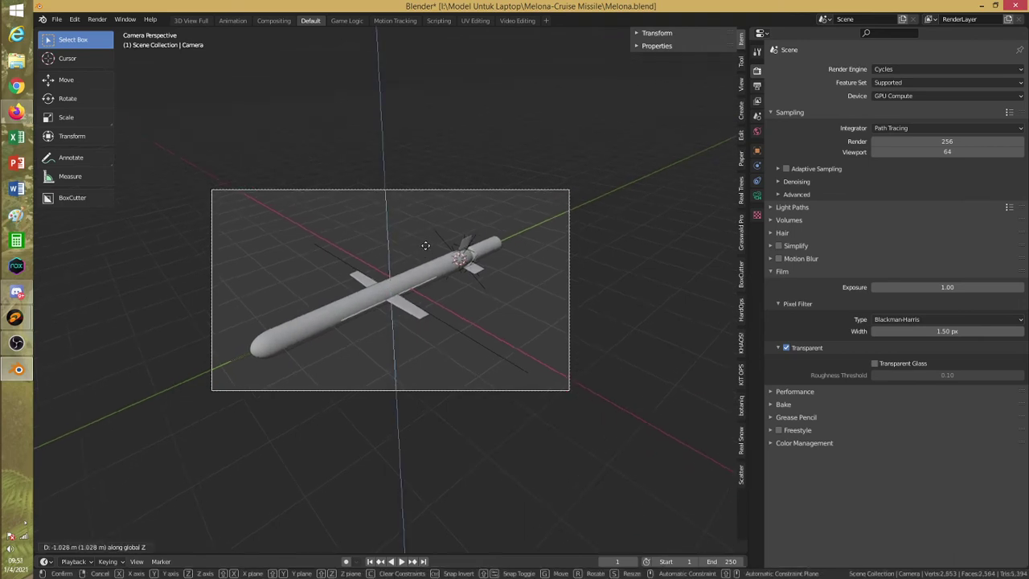
pyautogui.click(467, 296)
# Fine-tune the camera's position along the global X axis
pyautogui.scroll(3, 467, 295)
pyautogui.press('g')
pyautogui.press('x')
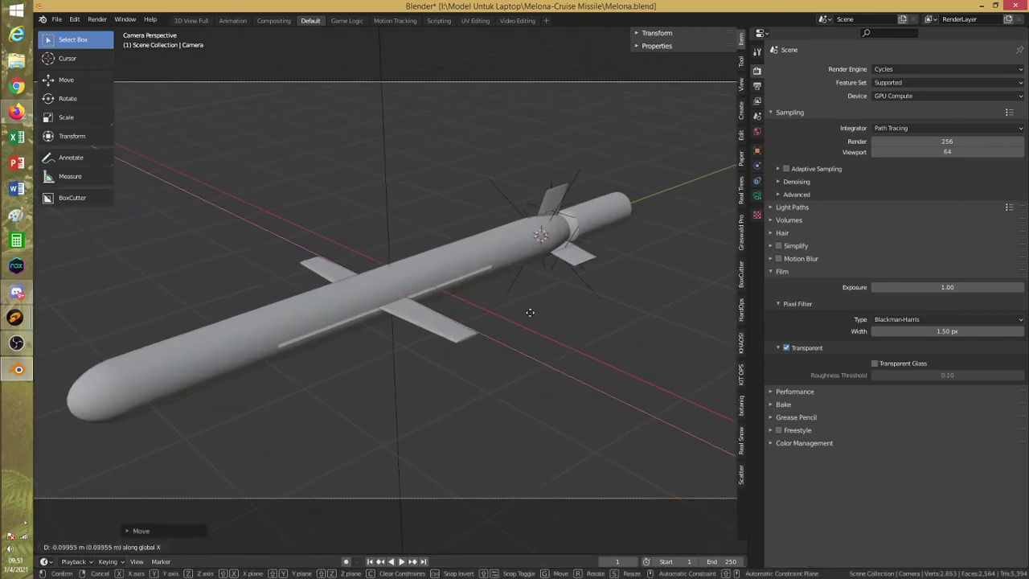
pyautogui.click(420, 225)
# Readjust the camera's target empty, finishing with a shift along global Y to centre the missile in the frame
pyautogui.click(396, 210)
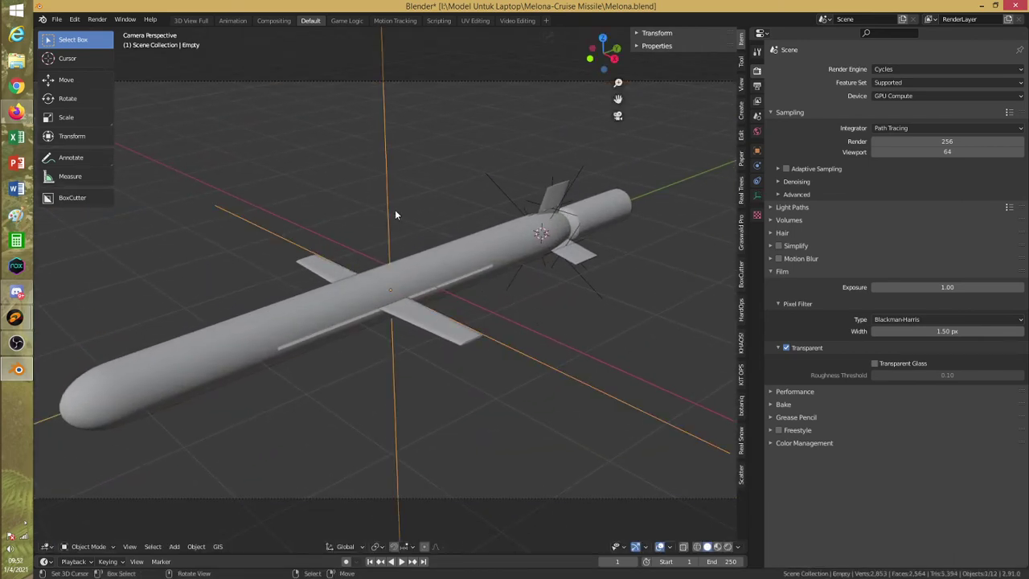
pyautogui.press('g')
pyautogui.click(507, 281)
pyautogui.scroll(-2, 507, 282)
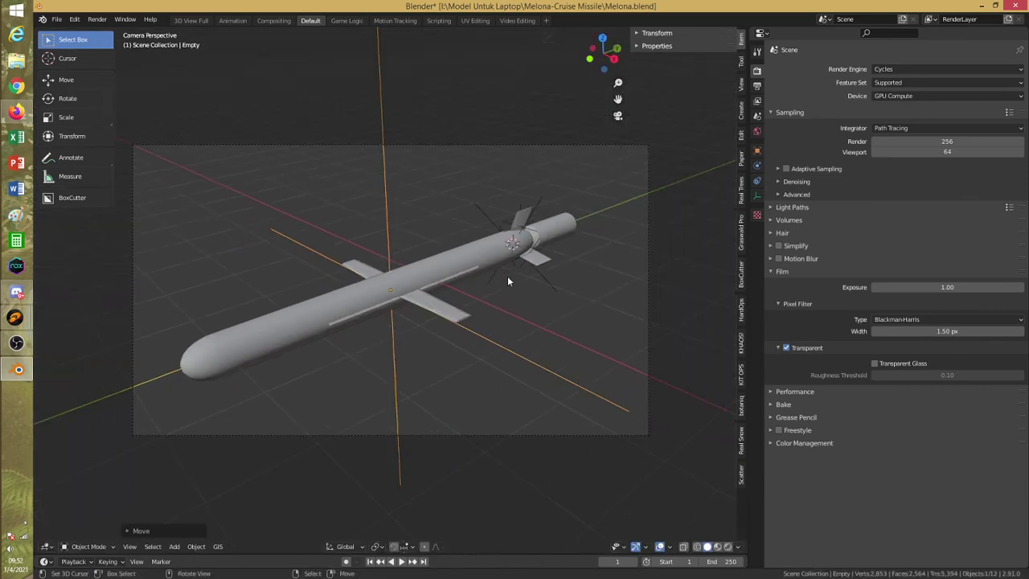
pyautogui.press('g')
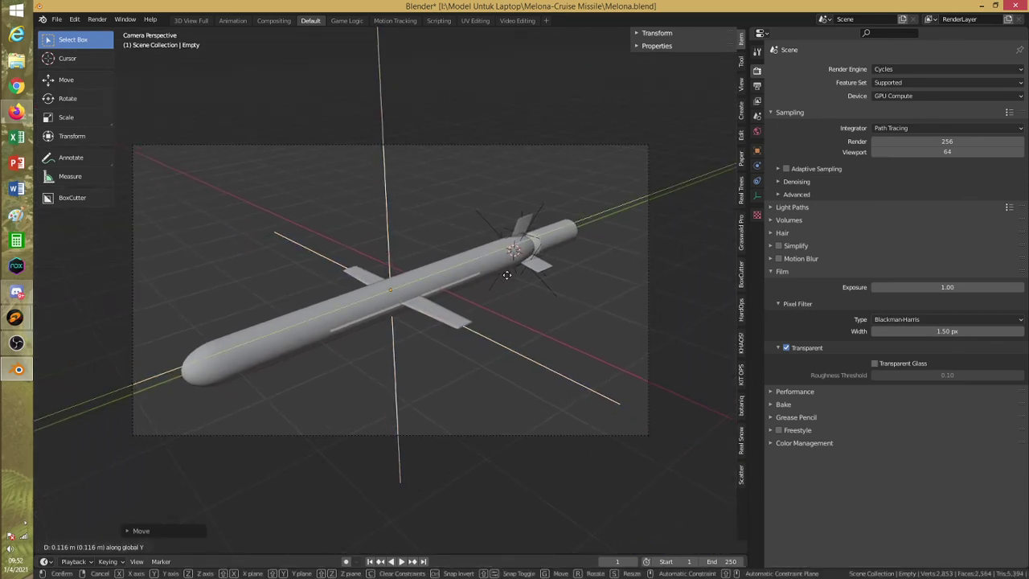
pyautogui.click(508, 274)
pyautogui.scroll(3, 507, 274)
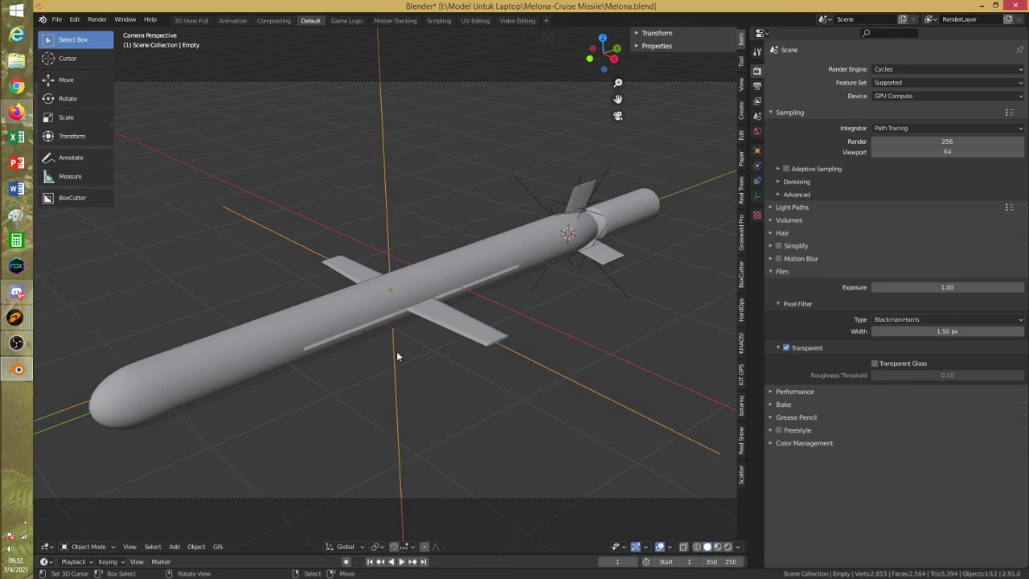
# Nudge the camera's target empty so the missile sits slightly further over in the frame, and save the file
pyautogui.press('g')
pyautogui.click(517, 282)
pyautogui.hotkey('ctrl', 's')
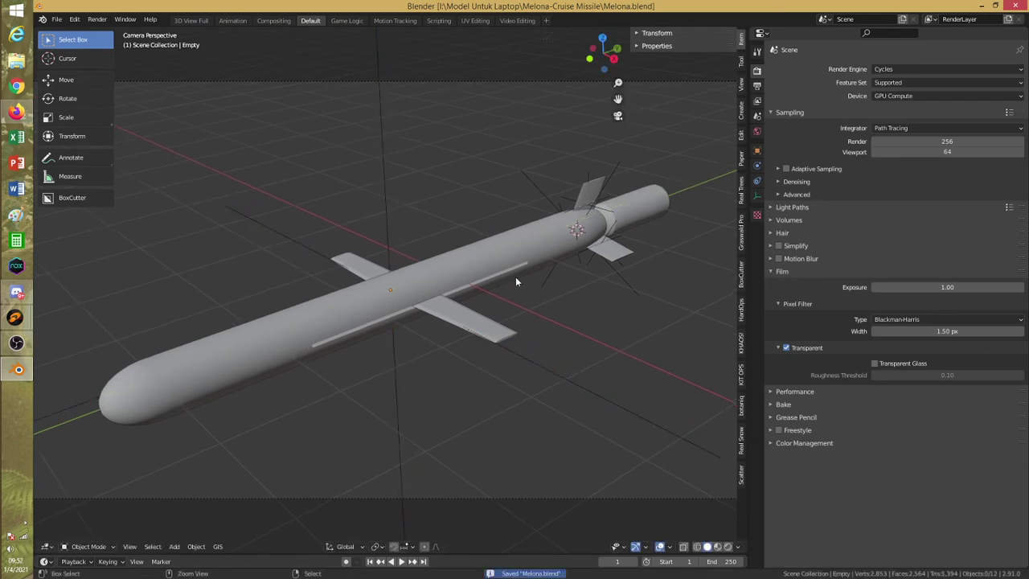
# Render the camera view of the missile and close the finished render
pyautogui.scroll(-2, 516, 280)
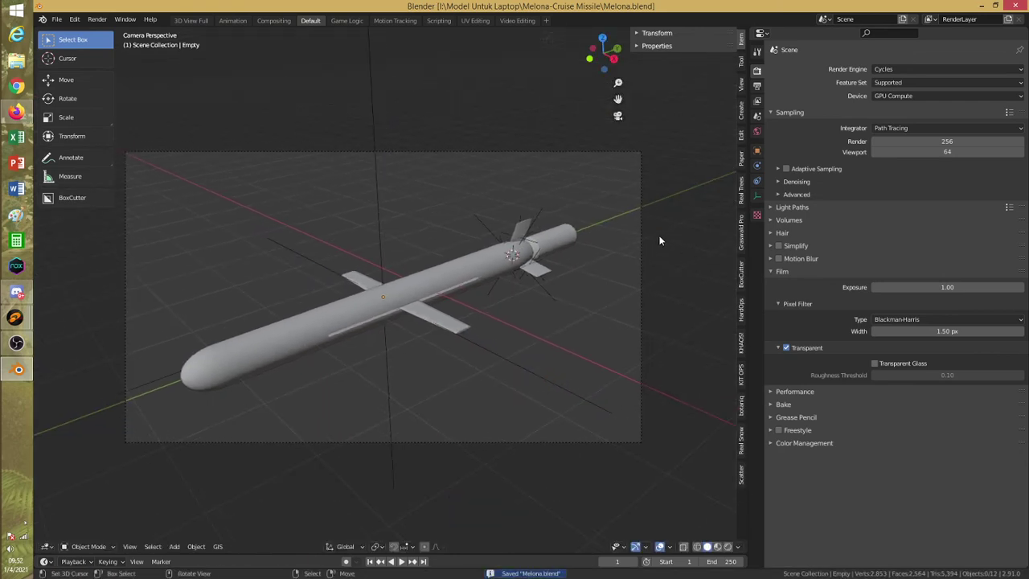
pyautogui.press('F12')
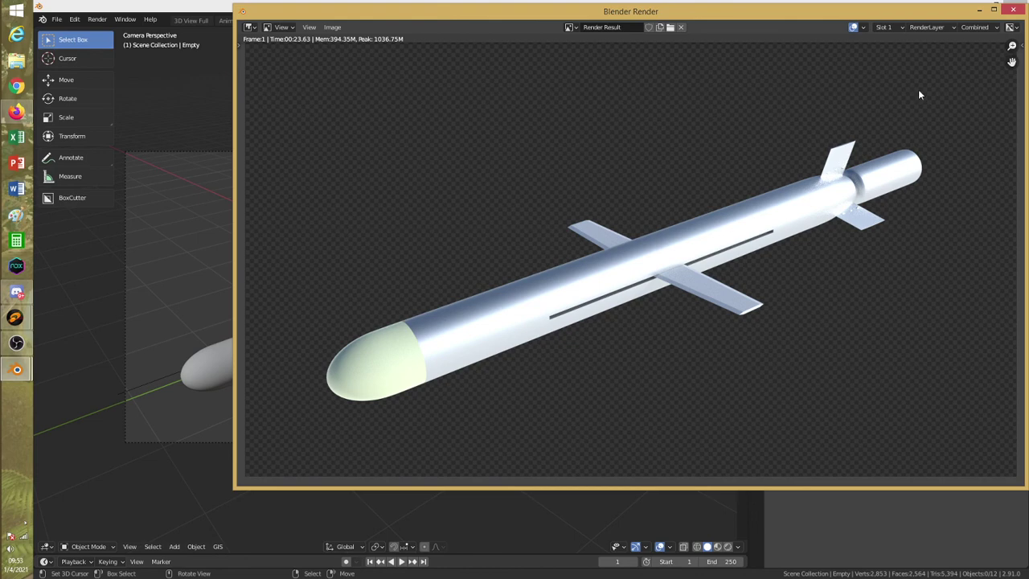
pyautogui.click(1013, 9)
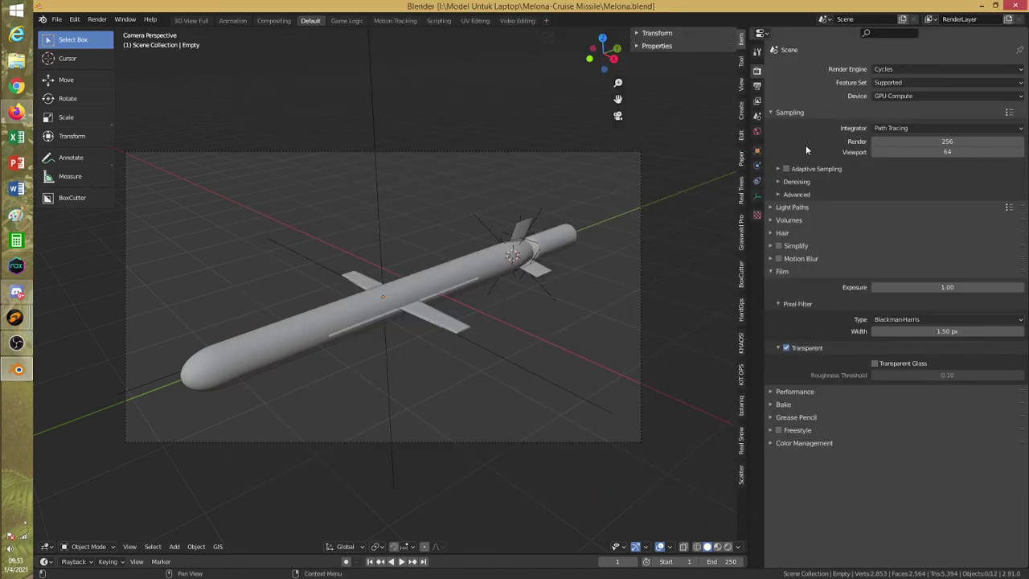
# Set the Missile Body material's roughness to about 0.665 on the missile body and save the file
pyautogui.click(499, 270)
pyautogui.click(757, 239)
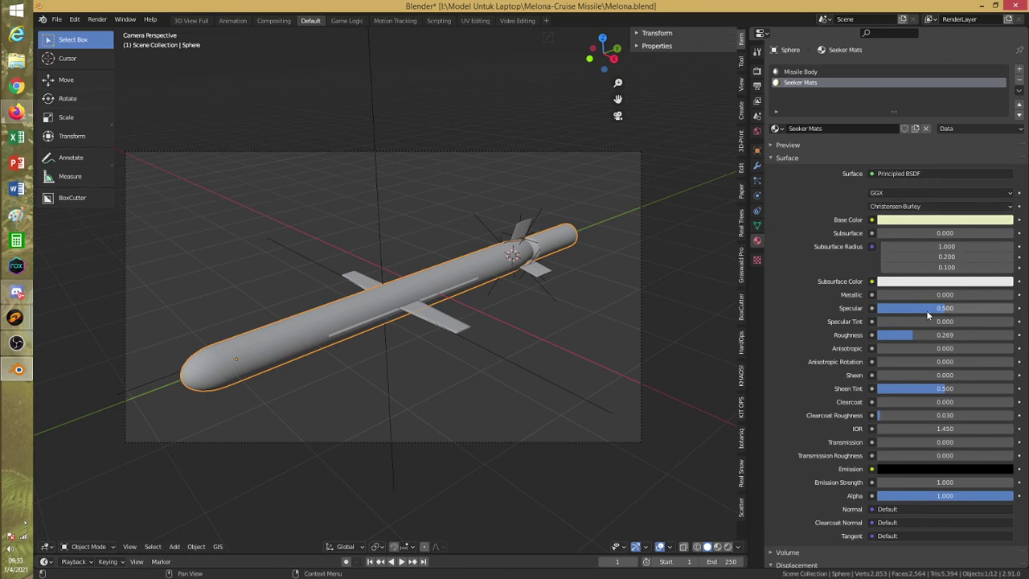
pyautogui.click(817, 73)
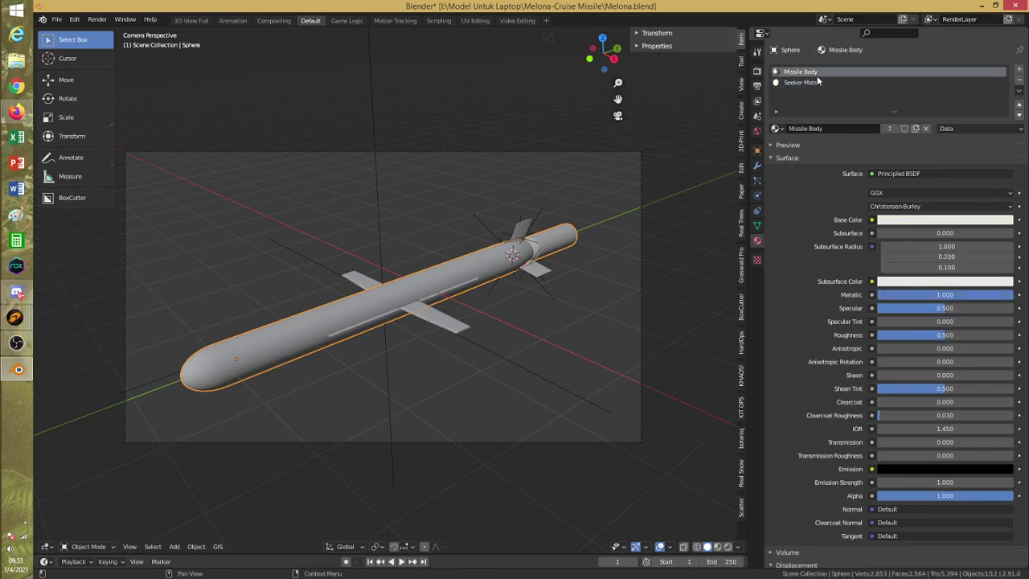
pyautogui.moveTo(946, 336); pyautogui.dragTo(969, 338)
pyautogui.scroll(2, 466, 258)
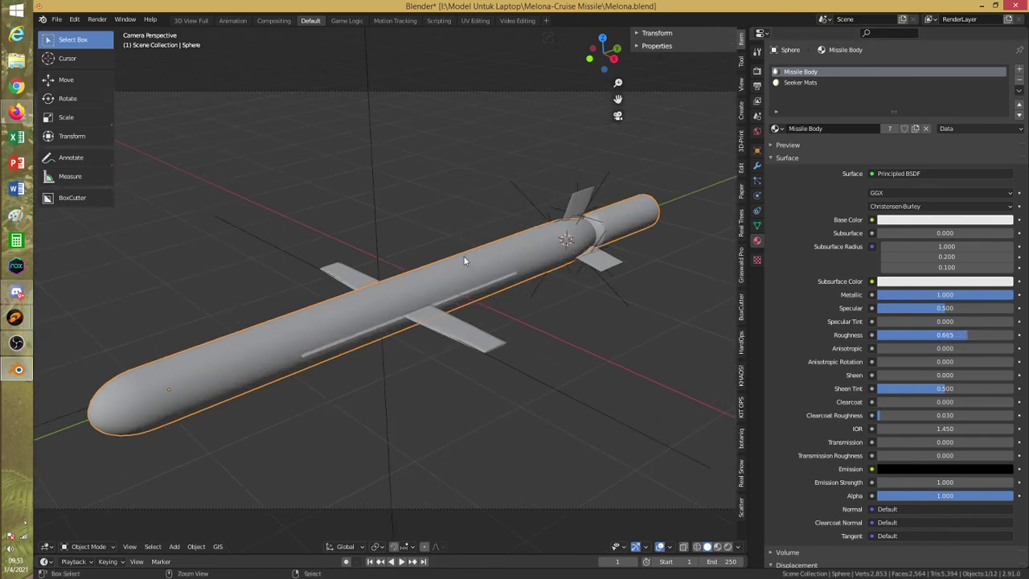
pyautogui.hotkey('ctrl', 's')
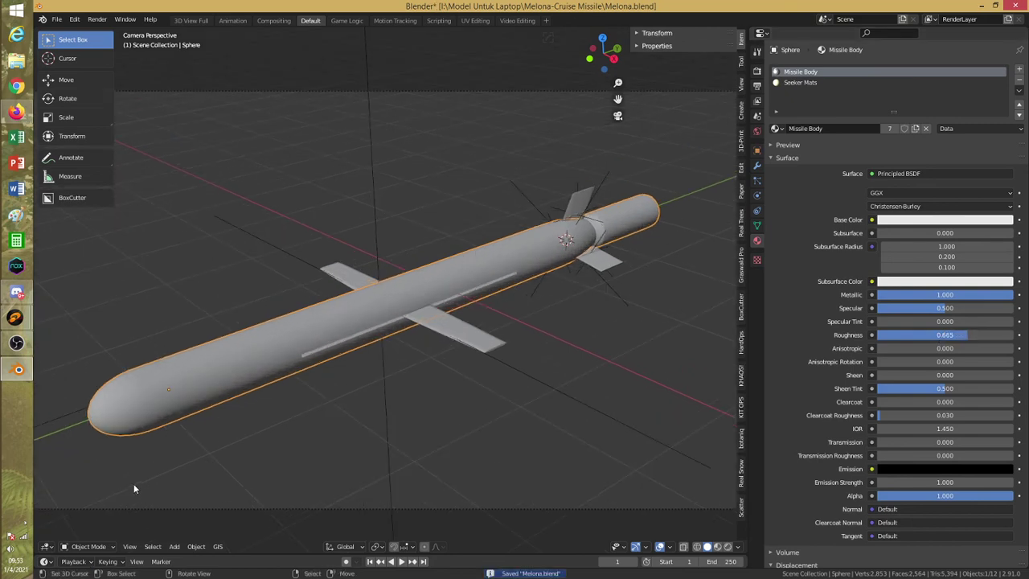
# In the missile body mesh, move the edge loops bordering the seeker nose about 0.17 m forward along negative global Y
pyautogui.click(89, 545)
pyautogui.click(80, 530)
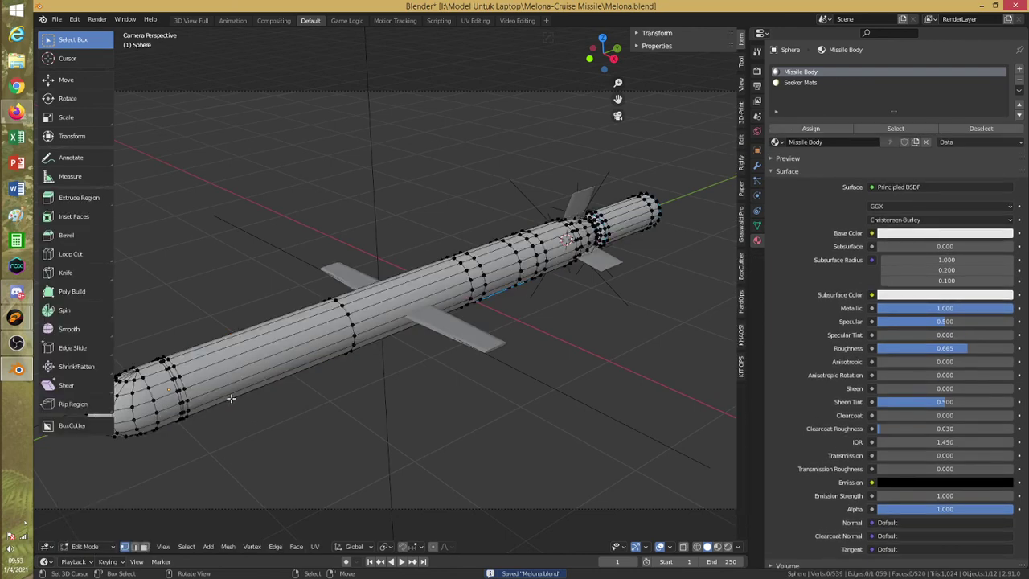
pyautogui.scroll(-1, 231, 398)
pyautogui.moveTo(227, 411); pyautogui.dragTo(284, 402, button='middle')
pyautogui.scroll(6, 284, 402)
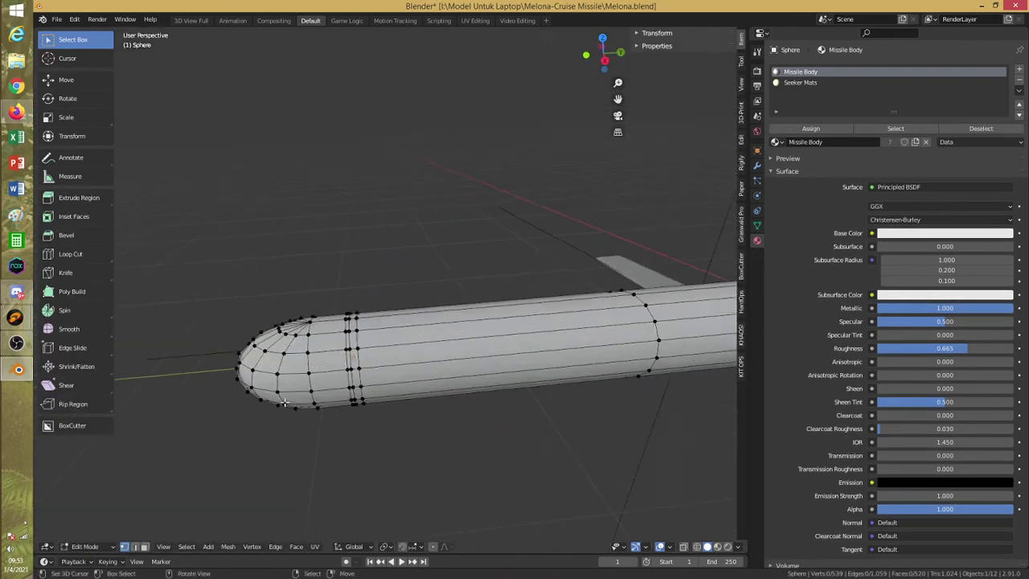
pyautogui.scroll(2, 284, 402)
pyautogui.hotkey('alt', 'z')
pyautogui.moveTo(321, 306); pyautogui.dragTo(351, 449)
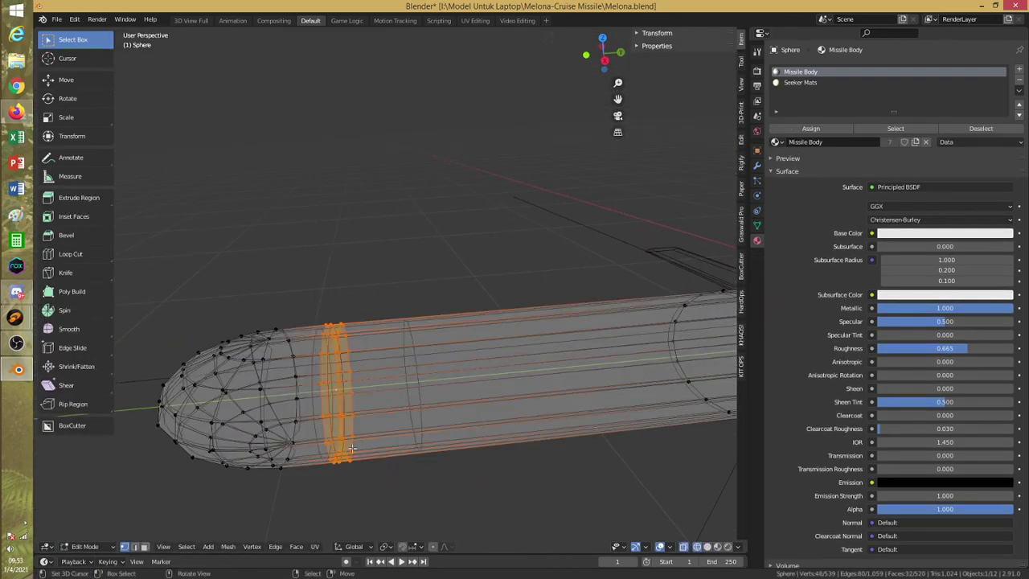
pyautogui.hotkey('alt', 'z')
pyautogui.click(719, 548)
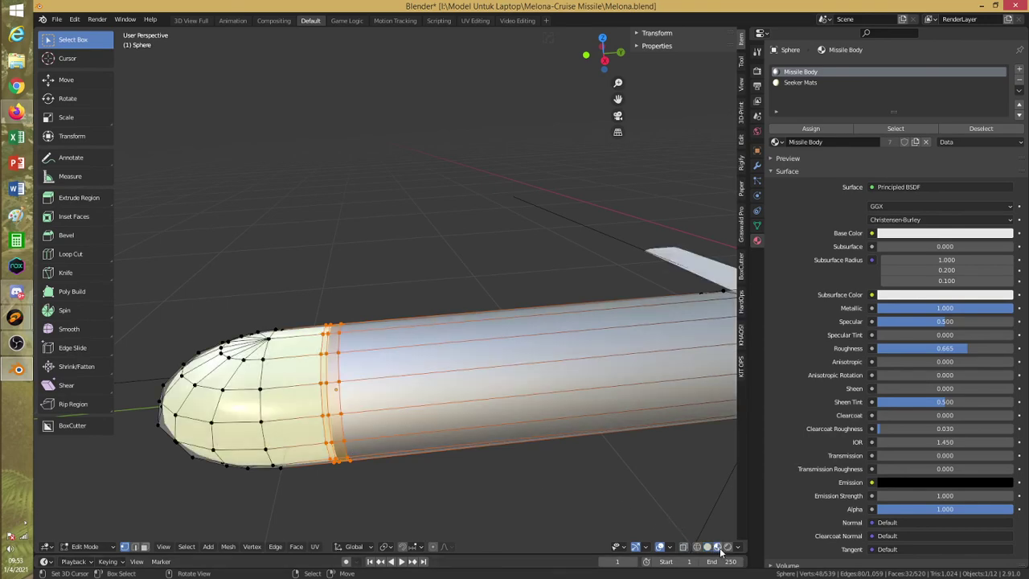
pyautogui.press('g')
pyautogui.press('y')
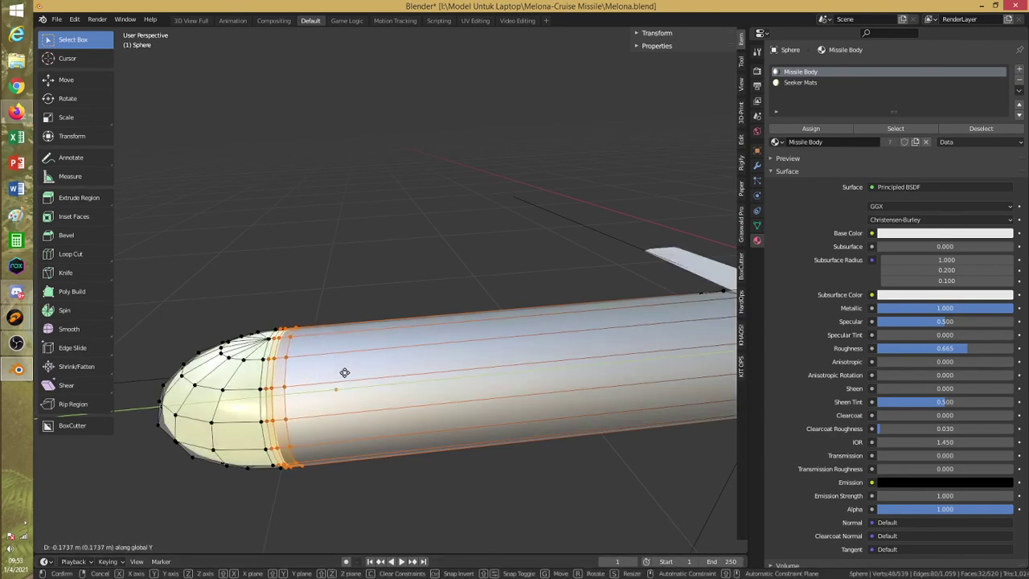
pyautogui.click(344, 372)
pyautogui.scroll(-4, 353, 370)
pyautogui.moveTo(362, 367)
pyautogui.mouseDown(button='middle')
pyautogui.moveTo(409, 362)
pyautogui.moveTo(378, 378)
pyautogui.mouseUp(button='middle')
pyautogui.click(95, 545)
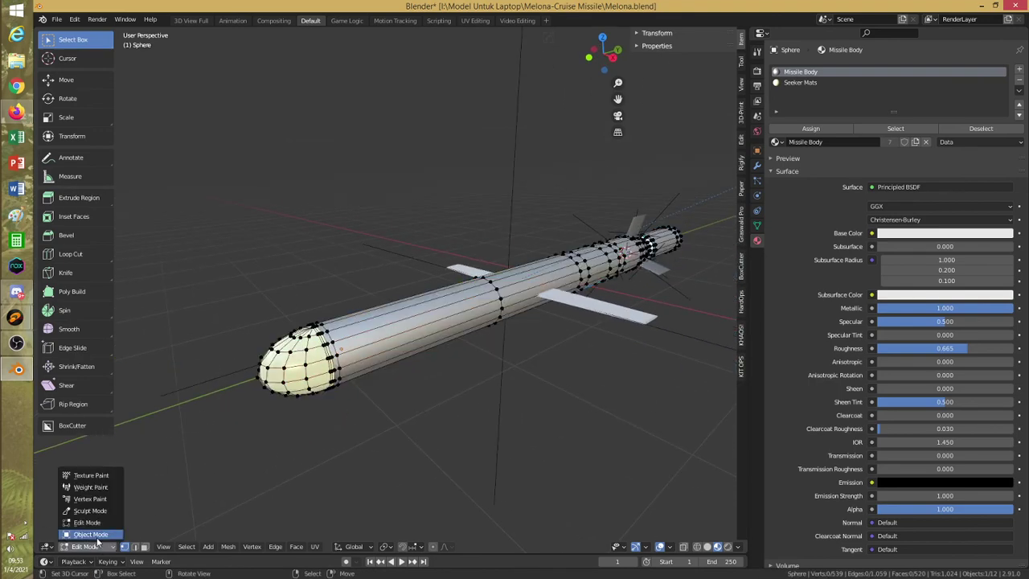
pyautogui.click(97, 537)
# Try rotating the main wing about the global Z axis to fold it towards the body, and undo the rotation
pyautogui.moveTo(336, 410); pyautogui.dragTo(509, 309, button='middle')
pyautogui.click(538, 308)
pyautogui.scroll(-5, 535, 305)
pyautogui.press('r')
pyautogui.press('z')
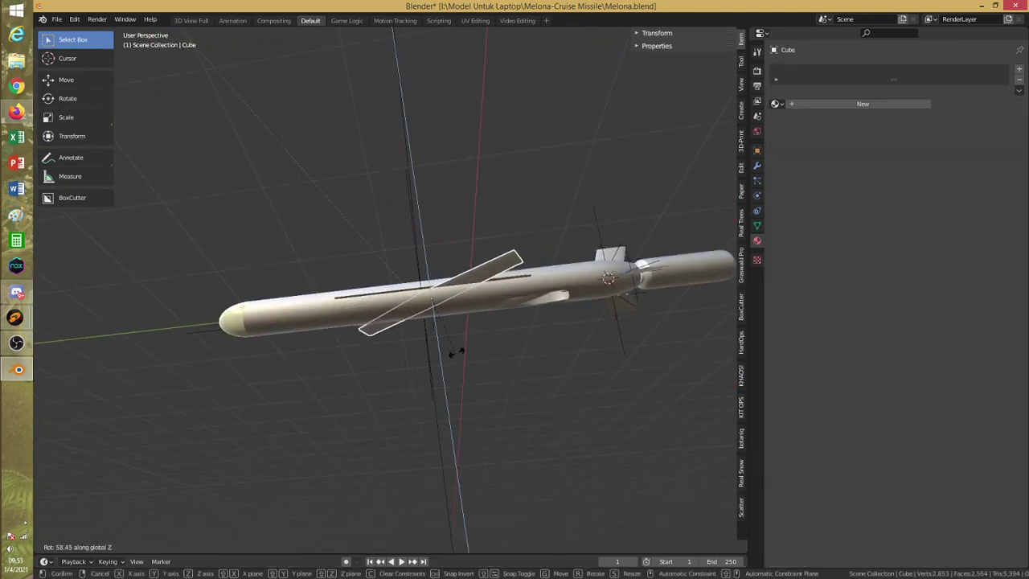
pyautogui.click(470, 312)
pyautogui.hotkey('ctrl', 'z')
pyautogui.hotkey('ctrl', 'z')
pyautogui.keyDown('alt'); pyautogui.moveTo(469, 311); pyautogui.dragTo(476, 345); pyautogui.keyUp('alt')
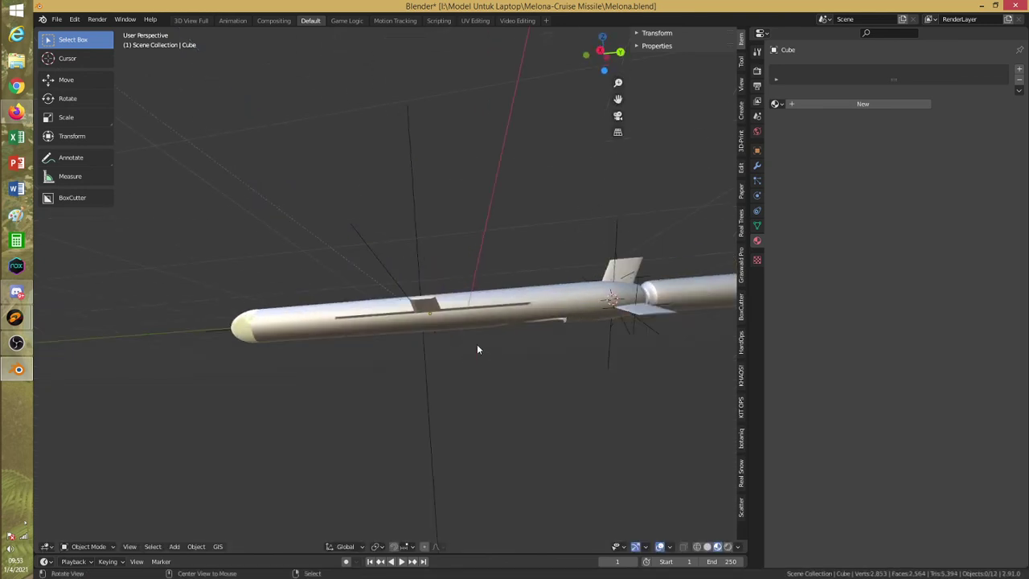
# In the missile body mesh, delete the vertices of one edge loop in the neck between the main body and tail section
pyautogui.click(474, 323)
pyautogui.moveTo(475, 323)
pyautogui.mouseDown(button='middle')
pyautogui.moveTo(381, 331)
pyautogui.moveTo(422, 357)
pyautogui.moveTo(491, 294)
pyautogui.moveTo(497, 348)
pyautogui.moveTo(478, 328)
pyautogui.mouseUp(button='middle')
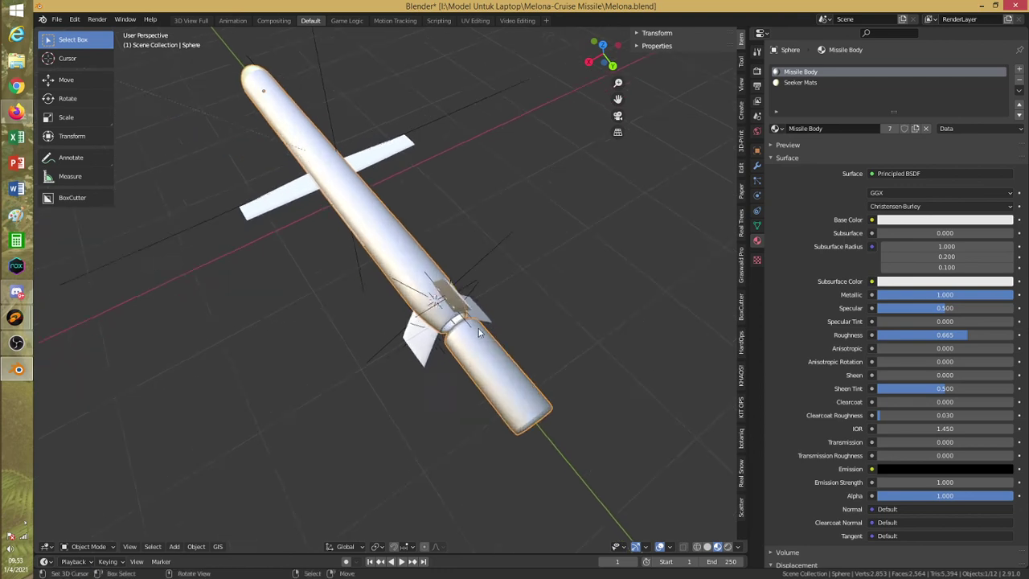
pyautogui.scroll(3, 478, 328)
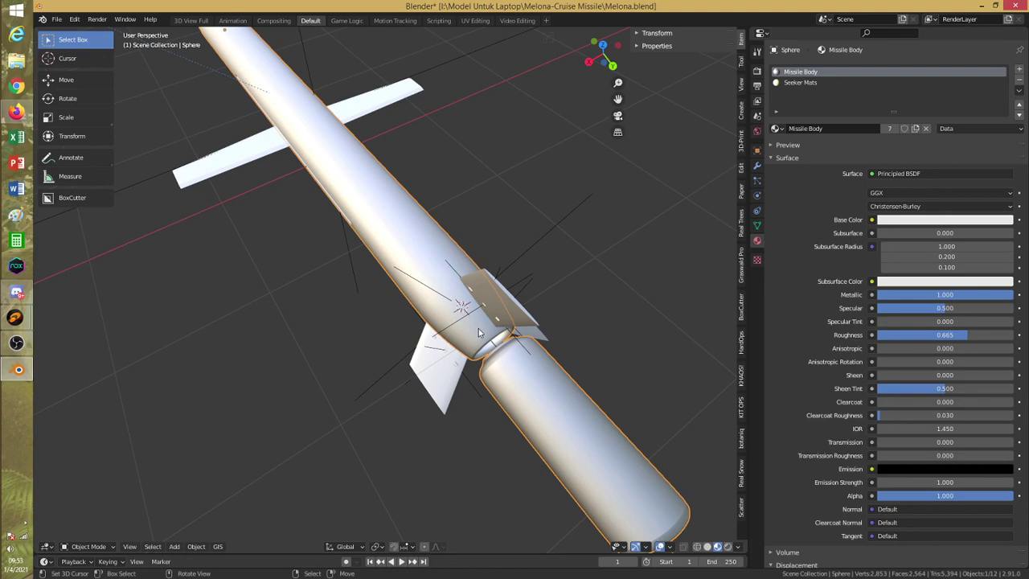
pyautogui.rightClick(479, 330)
pyautogui.rightClick(480, 334)
pyautogui.press('z')
pyautogui.press('z')
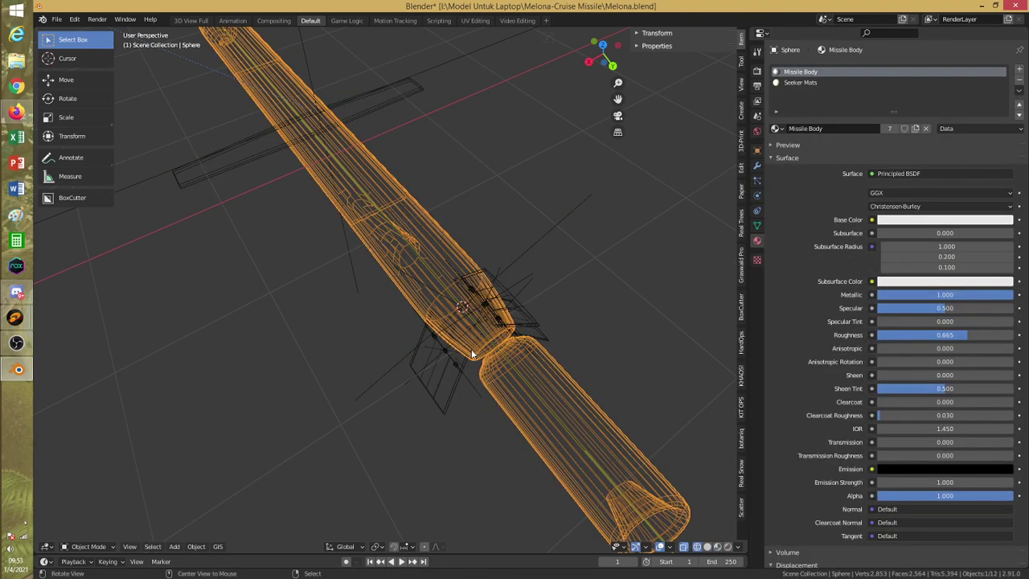
pyautogui.moveTo(471, 350); pyautogui.dragTo(407, 340, button='middle')
pyautogui.scroll(6, 449, 357)
pyautogui.click(89, 547)
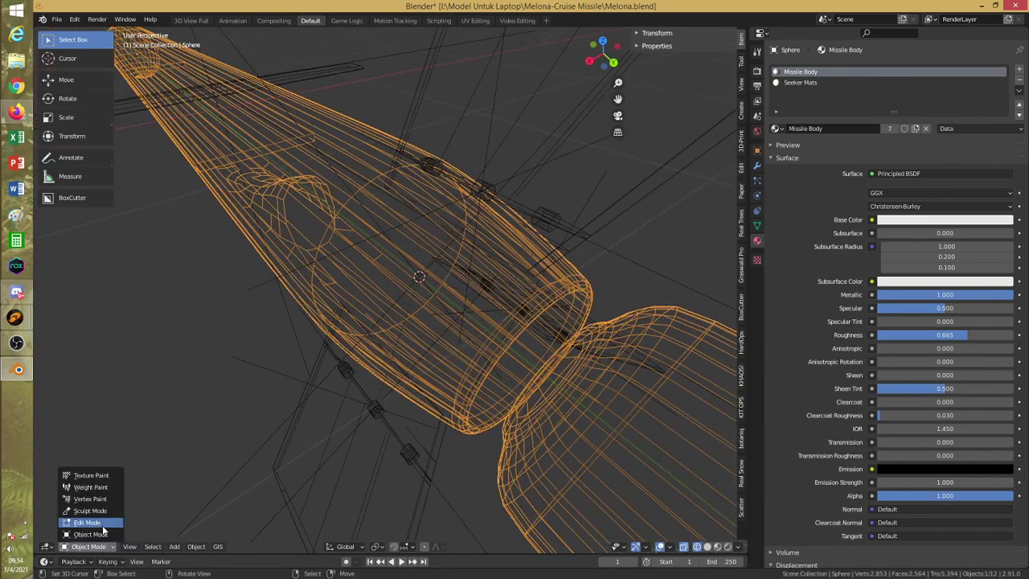
pyautogui.click(81, 526)
pyautogui.moveTo(527, 398); pyautogui.dragTo(532, 406, button='middle')
pyautogui.keyDown('alt'); pyautogui.moveTo(589, 421); pyautogui.dragTo(610, 420); pyautogui.keyUp('alt')
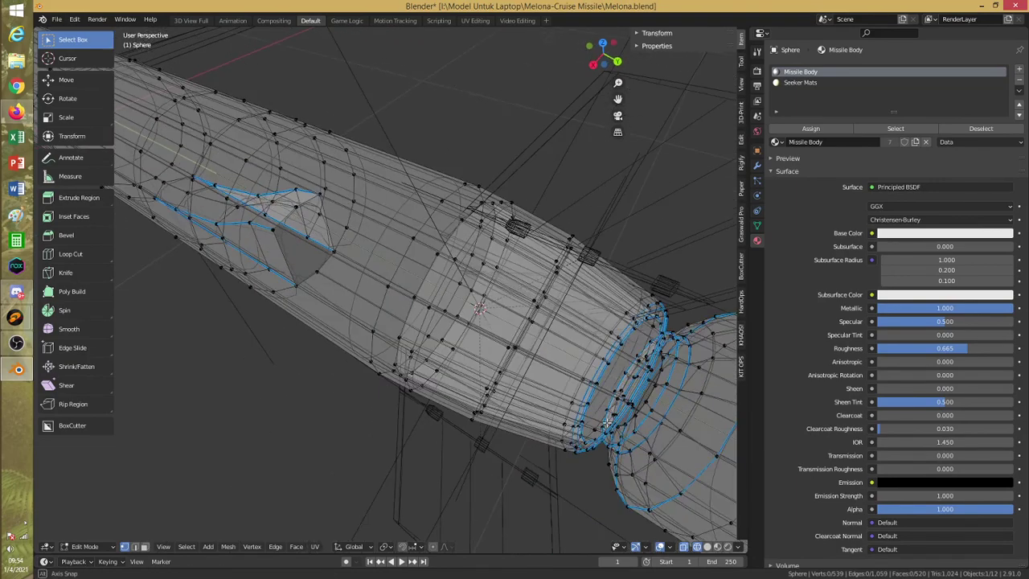
pyautogui.keyDown('alt'); pyautogui.click(657, 382); pyautogui.keyUp('alt')
pyautogui.press('x')
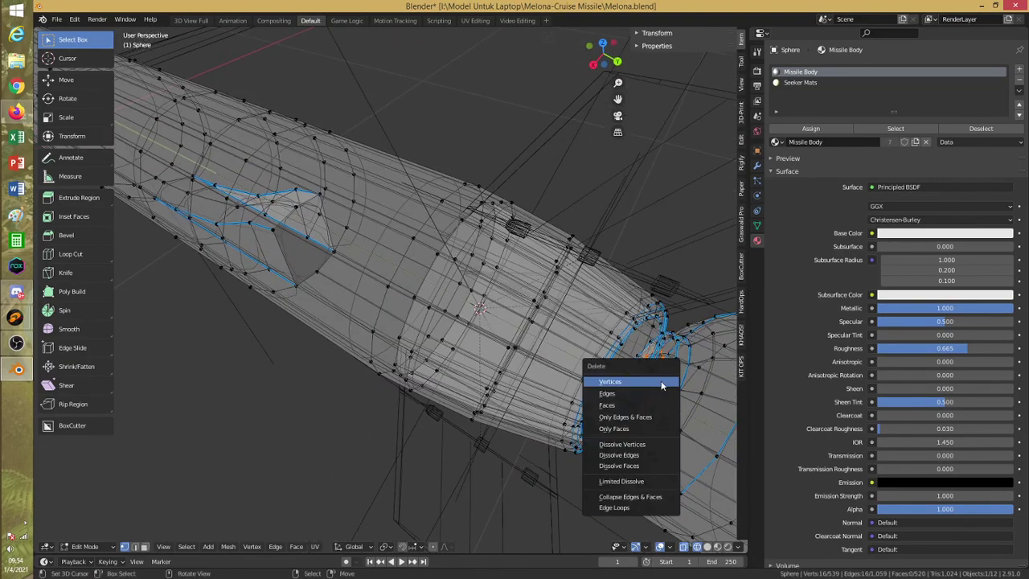
pyautogui.click(661, 384)
# Extrude the neck's open edge loop, scaling it up to about 1.03, and extrude it again along negative global Y towards the main body
pyautogui.keyDown('alt'); pyautogui.click(658, 387); pyautogui.keyUp('alt')
pyautogui.moveTo(652, 394)
pyautogui.mouseDown(button='middle')
pyautogui.moveTo(635, 408)
pyautogui.moveTo(624, 399)
pyautogui.mouseUp(button='middle')
pyautogui.hotkey('alt', 'z')
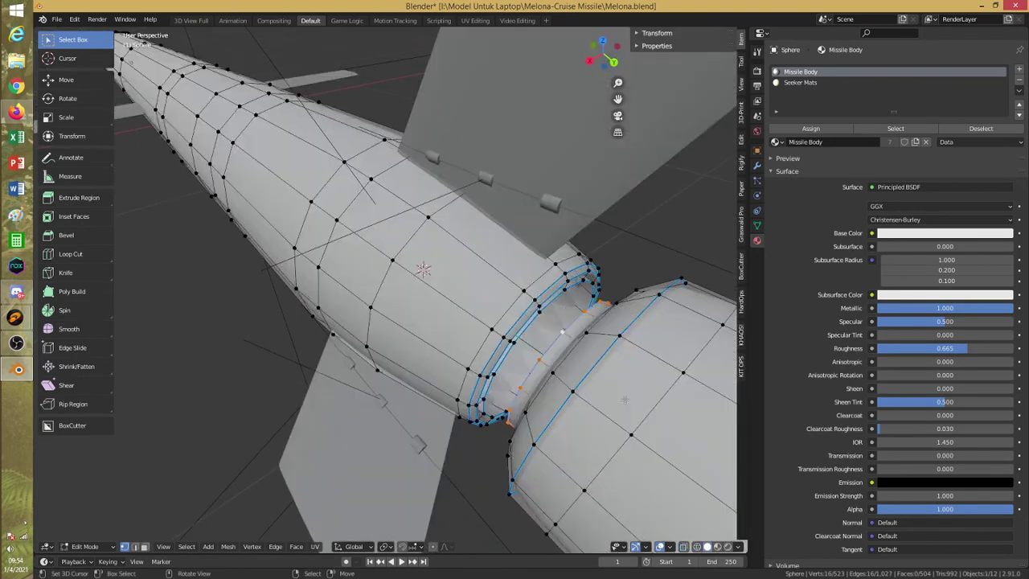
pyautogui.press('e')
pyautogui.rightClick(624, 399)
pyautogui.press('s')
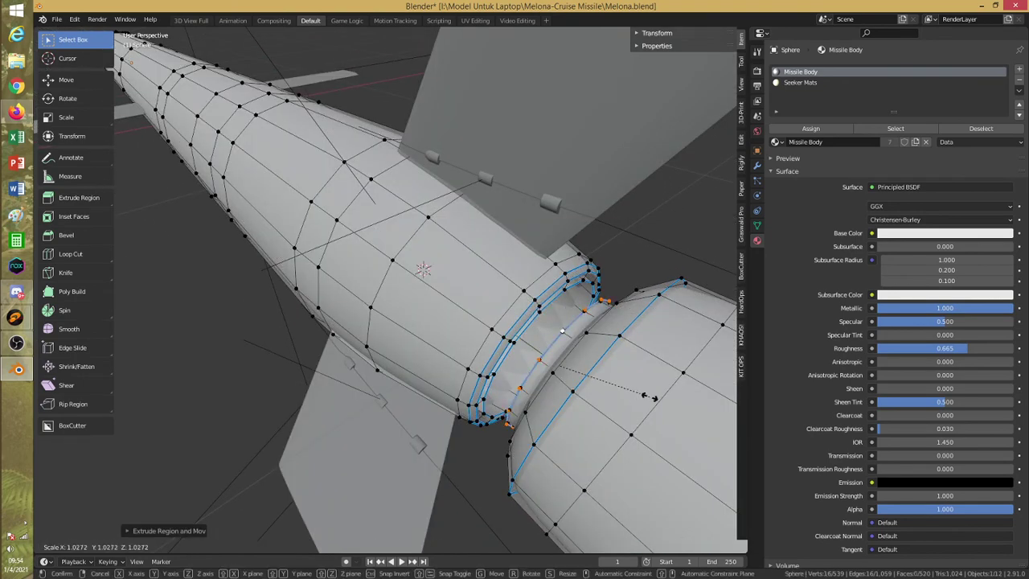
pyautogui.click(649, 397)
pyautogui.press('e')
pyautogui.press('y')
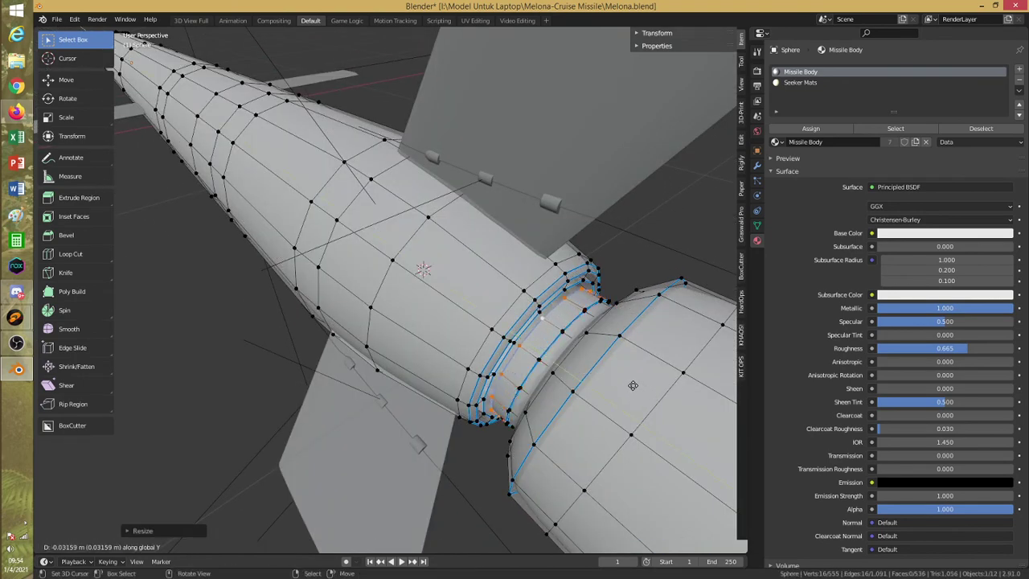
pyautogui.click(619, 379)
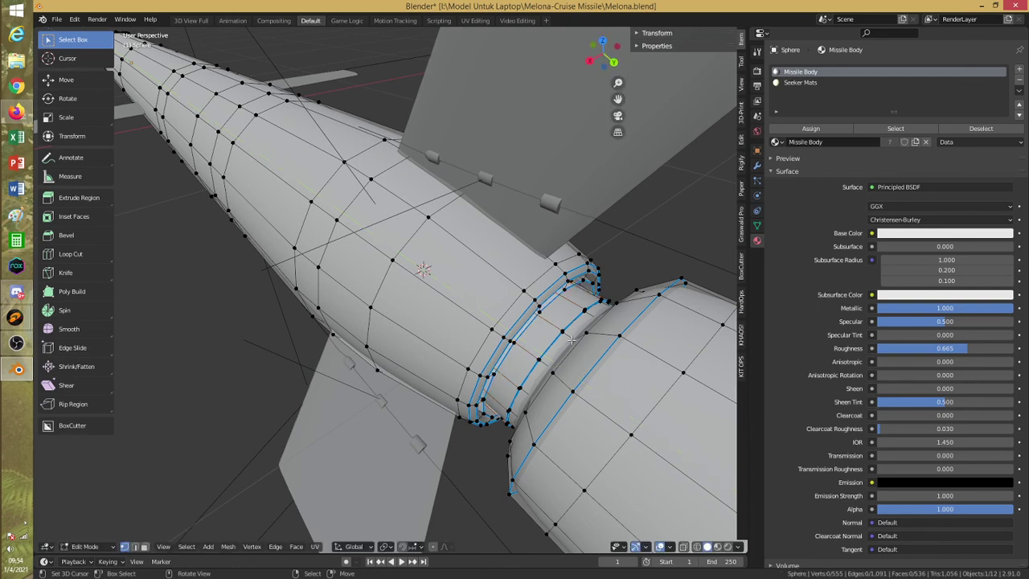
# Add two loop cuts around the newly extruded neck section and slide the second one along its edges
pyautogui.hotkey('ctrl', 'r')
pyautogui.click(572, 301)
pyautogui.click(564, 296)
pyautogui.click(567, 291)
pyautogui.hotkey('ctrl', 'r')
pyautogui.click(568, 285)
pyautogui.press('g')
pyautogui.press('g')
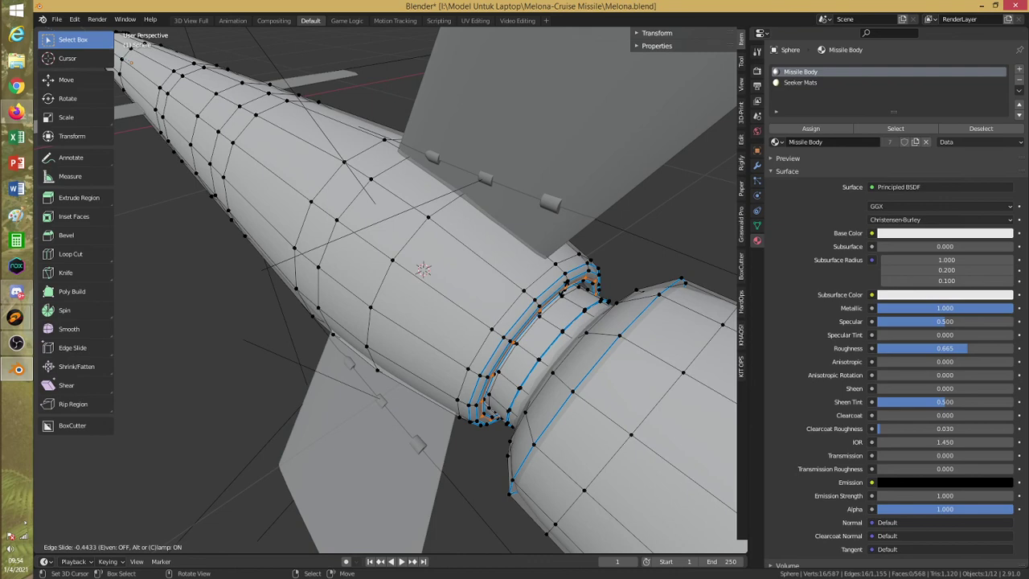
pyautogui.click(554, 299)
# Return the missile body to Object Mode and save the file
pyautogui.hotkey('alt', 'a')
pyautogui.scroll(-6, 503, 325)
pyautogui.moveTo(492, 326); pyautogui.dragTo(543, 335, button='middle')
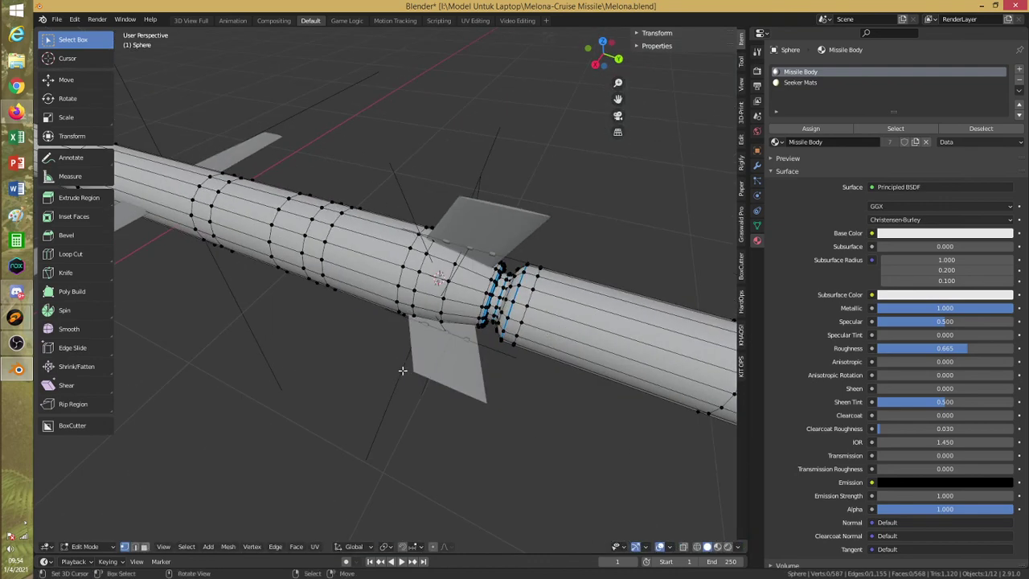
pyautogui.click(101, 547)
pyautogui.click(100, 536)
pyautogui.hotkey('alt', 'a')
pyautogui.scroll(-2, 366, 383)
pyautogui.moveTo(366, 383); pyautogui.dragTo(395, 380, button='middle')
pyautogui.hotkey('ctrl', 's')
pyautogui.click(376, 334)
pyautogui.moveTo(386, 332); pyautogui.dragTo(424, 335, button='middle')
pyautogui.hotkey('ctrl', 's')
pyautogui.scroll(-2, 440, 386)
pyautogui.hotkey('ctrl', 's')
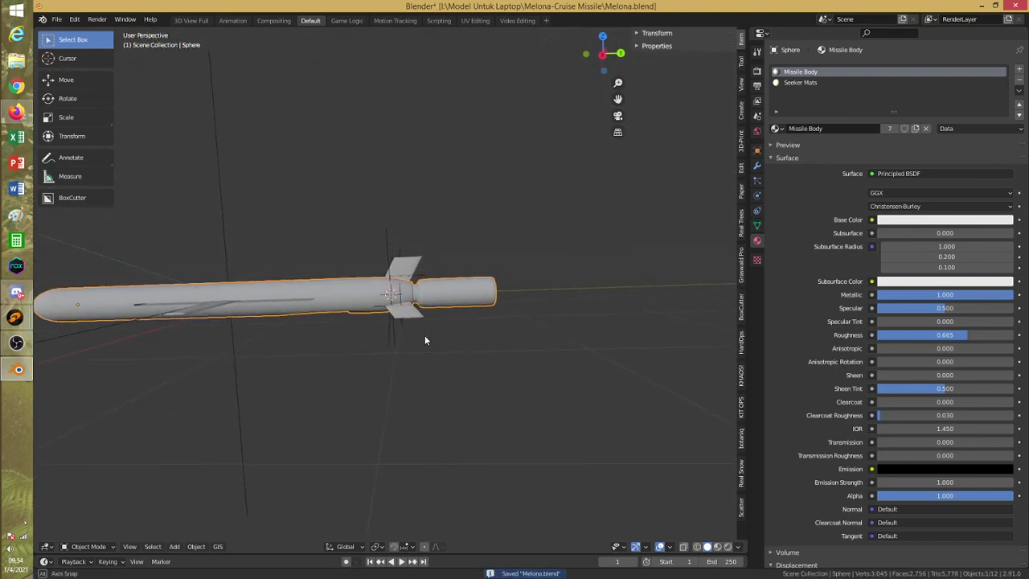
# In the missile body mesh, try selecting all geometry linked to the tail section, undo the selection and return to Object Mode
pyautogui.press('KP_1')
pyautogui.press('KP_3')
pyautogui.scroll(4, 425, 335)
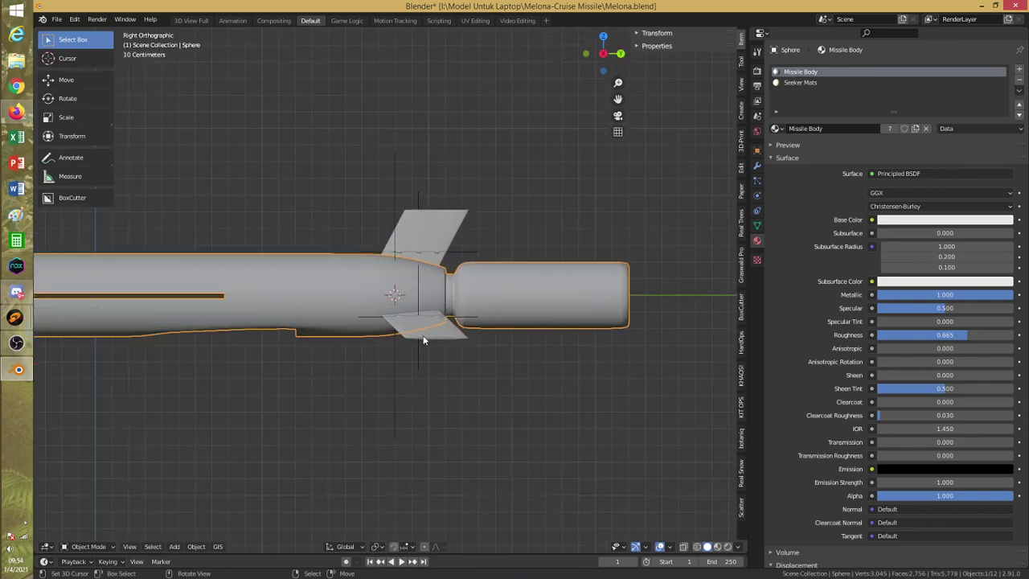
pyautogui.keyDown('shift'); pyautogui.moveTo(440, 336); pyautogui.dragTo(370, 357, button='middle'); pyautogui.keyUp('shift')
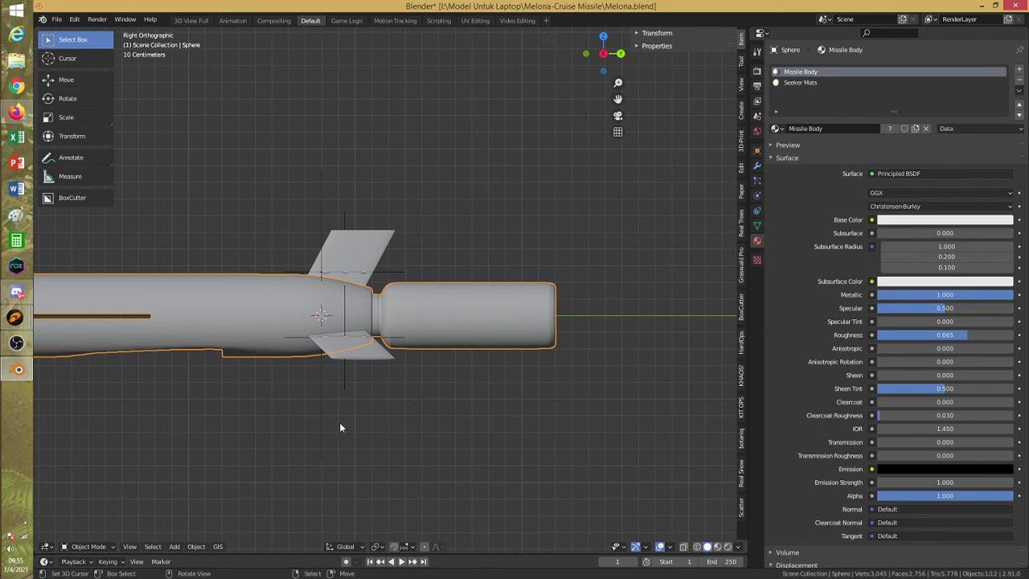
pyautogui.click(64, 544)
pyautogui.click(88, 524)
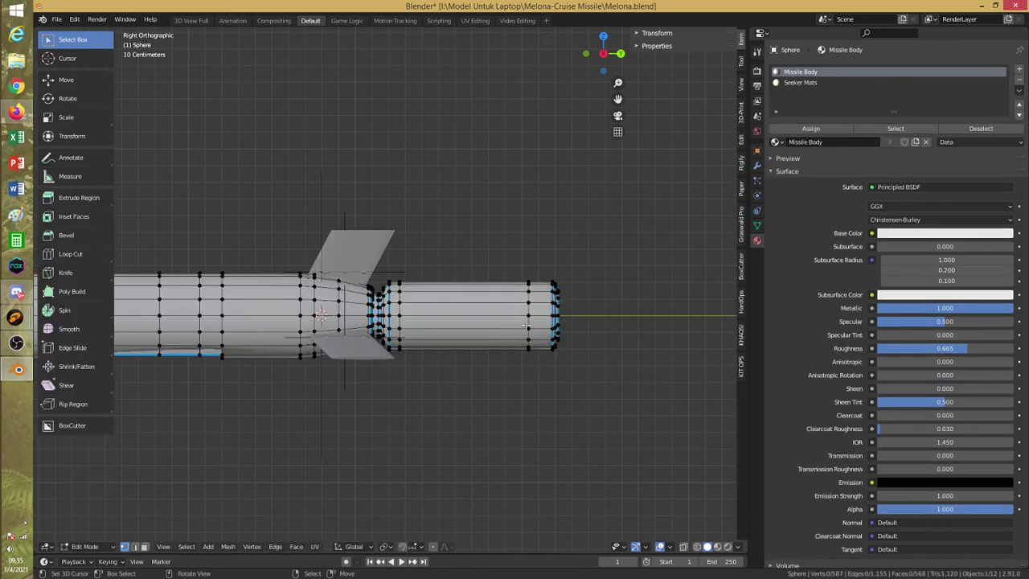
pyautogui.hotkey('ctrl', 'l')
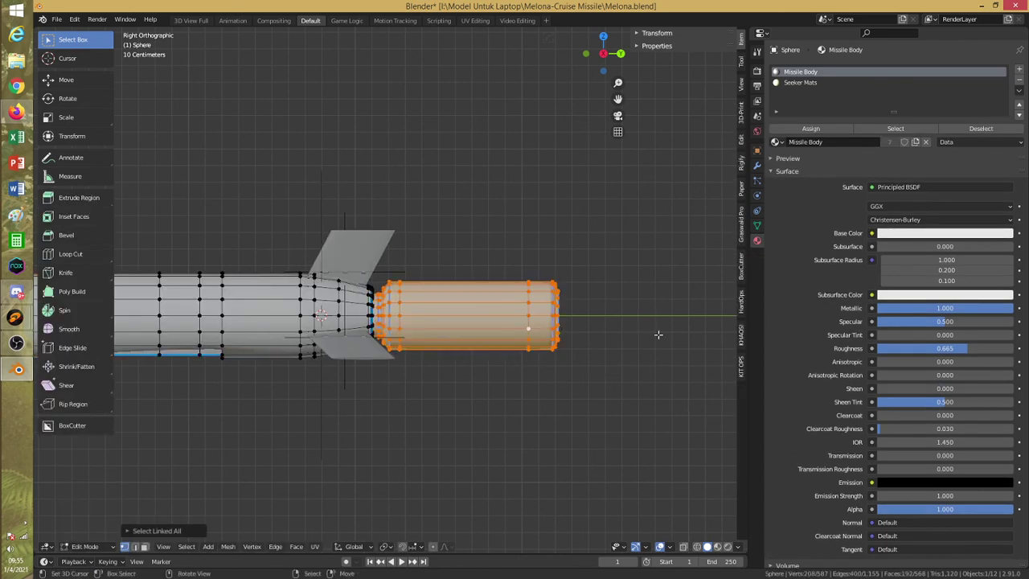
pyautogui.hotkey('ctrl', 'z')
pyautogui.moveTo(658, 334); pyautogui.dragTo(430, 357, button='middle')
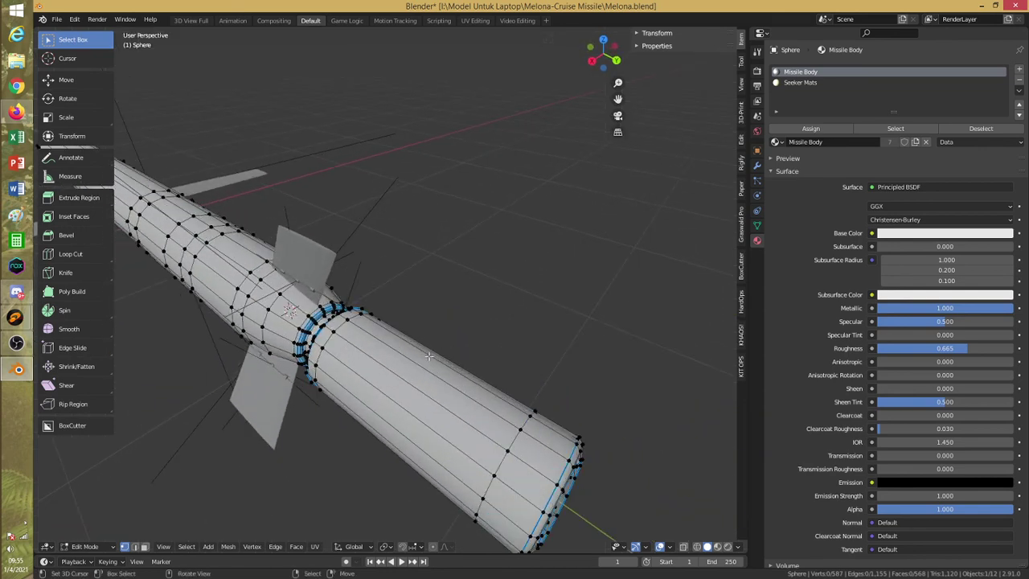
pyautogui.click(85, 546)
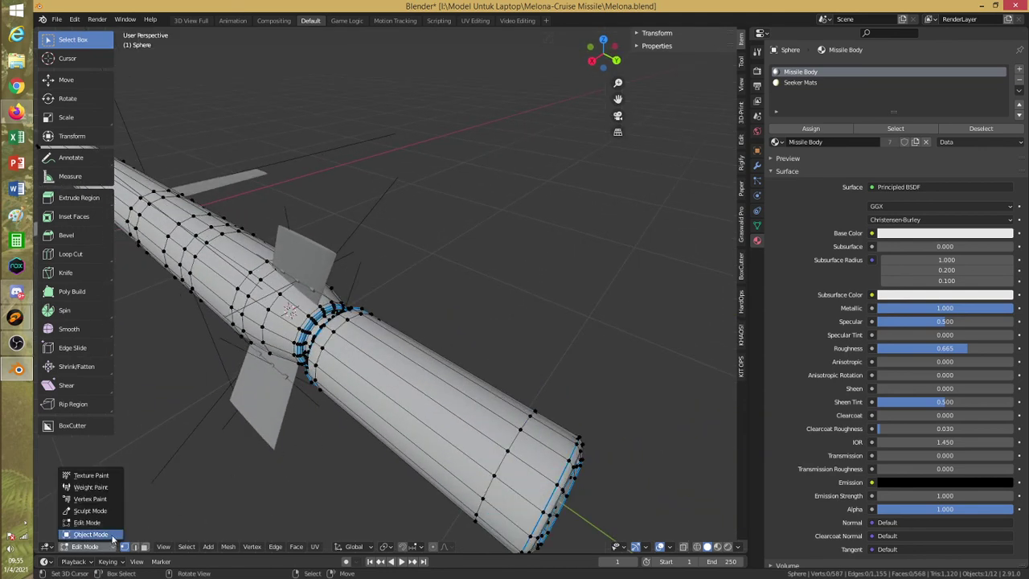
pyautogui.click(84, 531)
# Snap the 3D cursor to the origin of the active missile body
pyautogui.hotkey('shift', 'z')
pyautogui.hotkey('ctrl', 's')
pyautogui.moveTo(405, 411)
pyautogui.mouseDown(button='middle')
pyautogui.moveTo(387, 454)
pyautogui.moveTo(346, 386)
pyautogui.moveTo(399, 384)
pyautogui.moveTo(400, 367)
pyautogui.moveTo(445, 365)
pyautogui.moveTo(442, 393)
pyautogui.mouseUp(button='middle')
pyautogui.hotkey('shift', 'z')
pyautogui.hotkey('shift', 's')
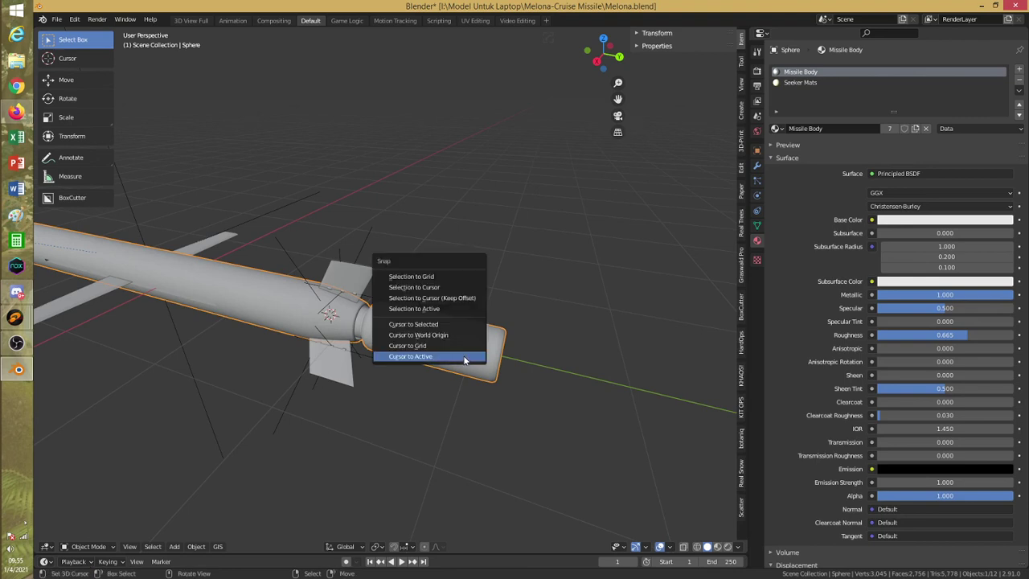
pyautogui.click(464, 358)
pyautogui.press('space')
pyautogui.moveTo(464, 359)
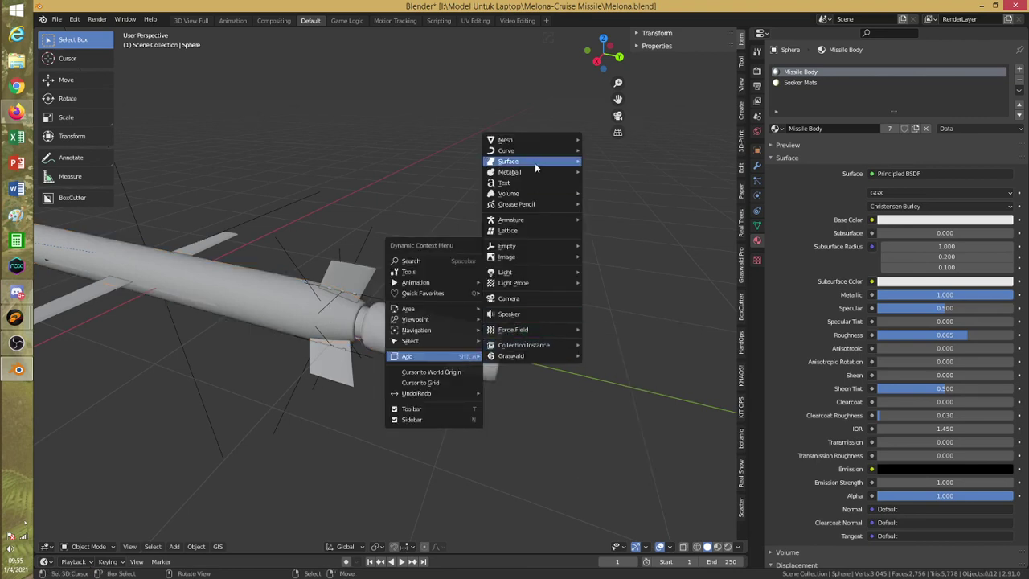
pyautogui.moveTo(523, 144)
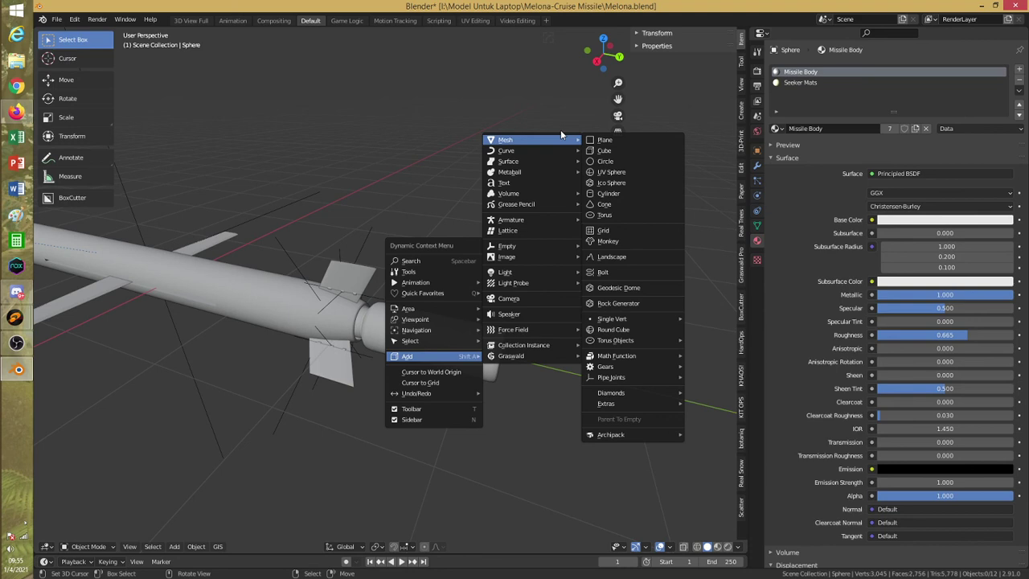
# Show the whole missile through the scene camera and save the file
pyautogui.scroll(-4, 349, 228)
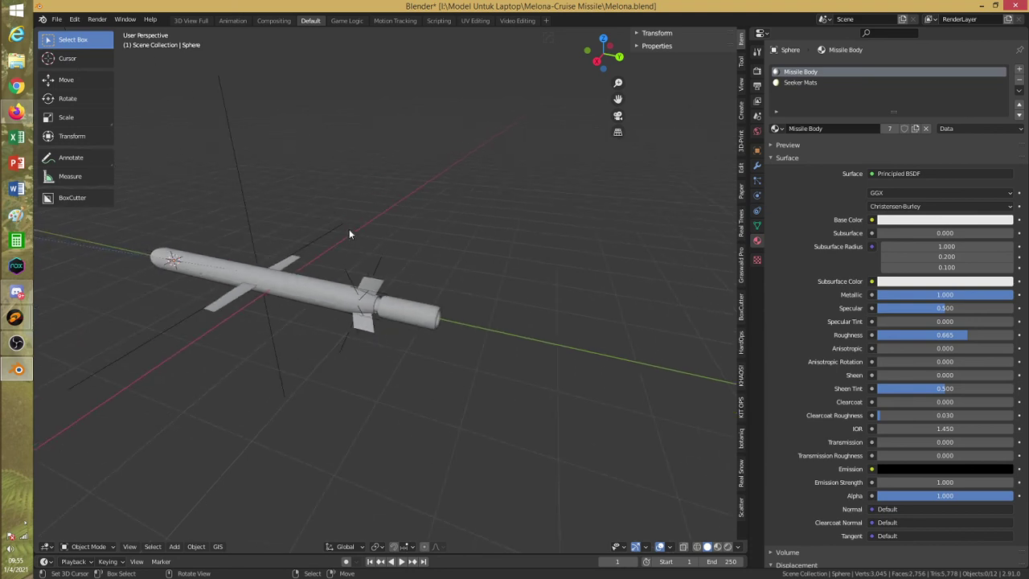
pyautogui.press('KP_0')
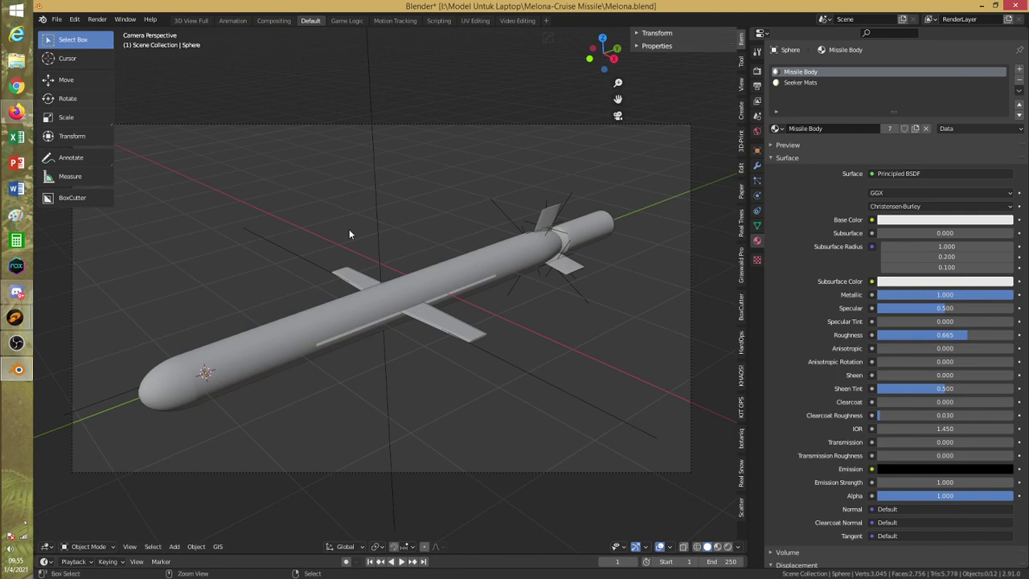
pyautogui.hotkey('ctrl', 's')
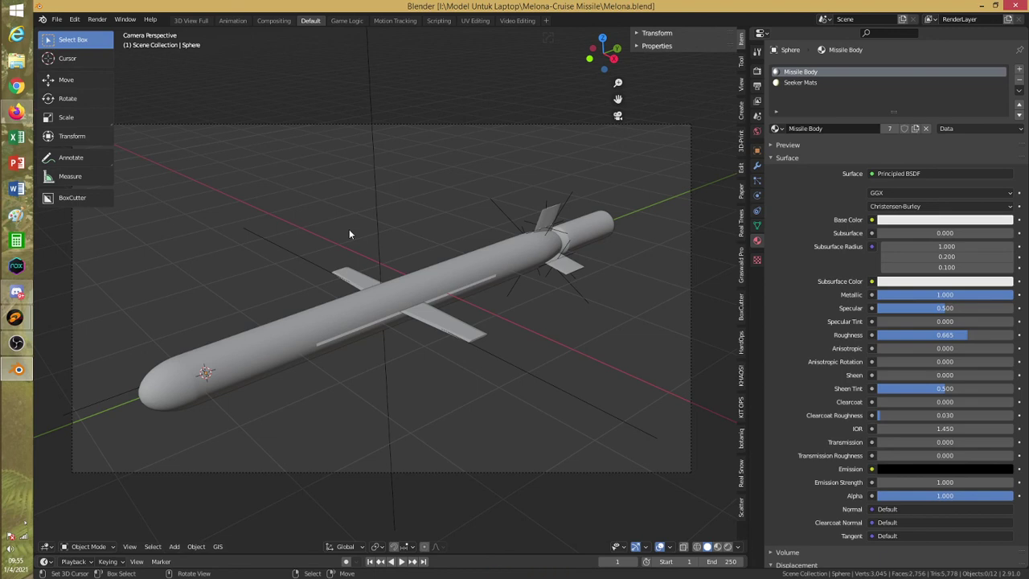
pyautogui.click(16, 343)
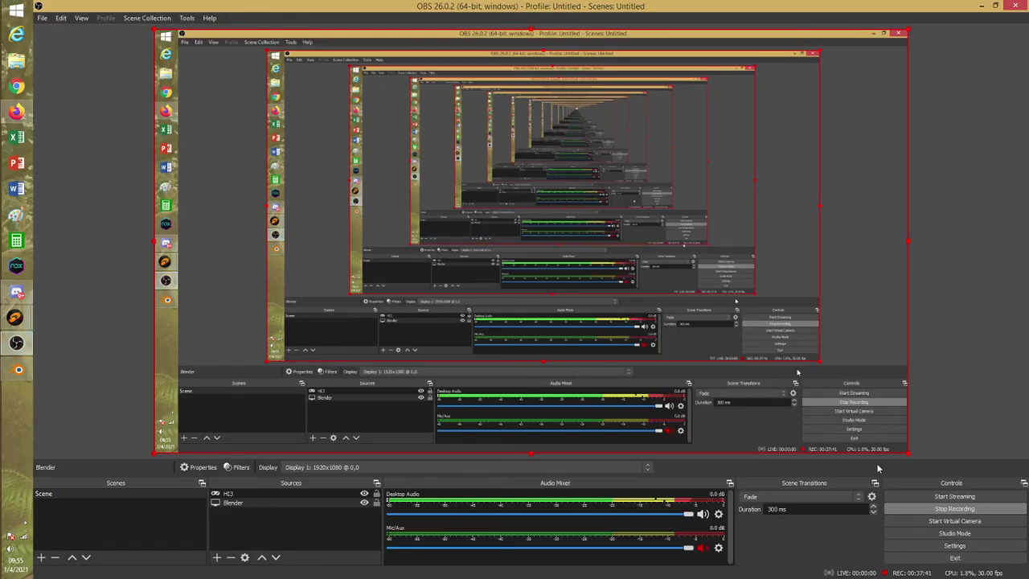